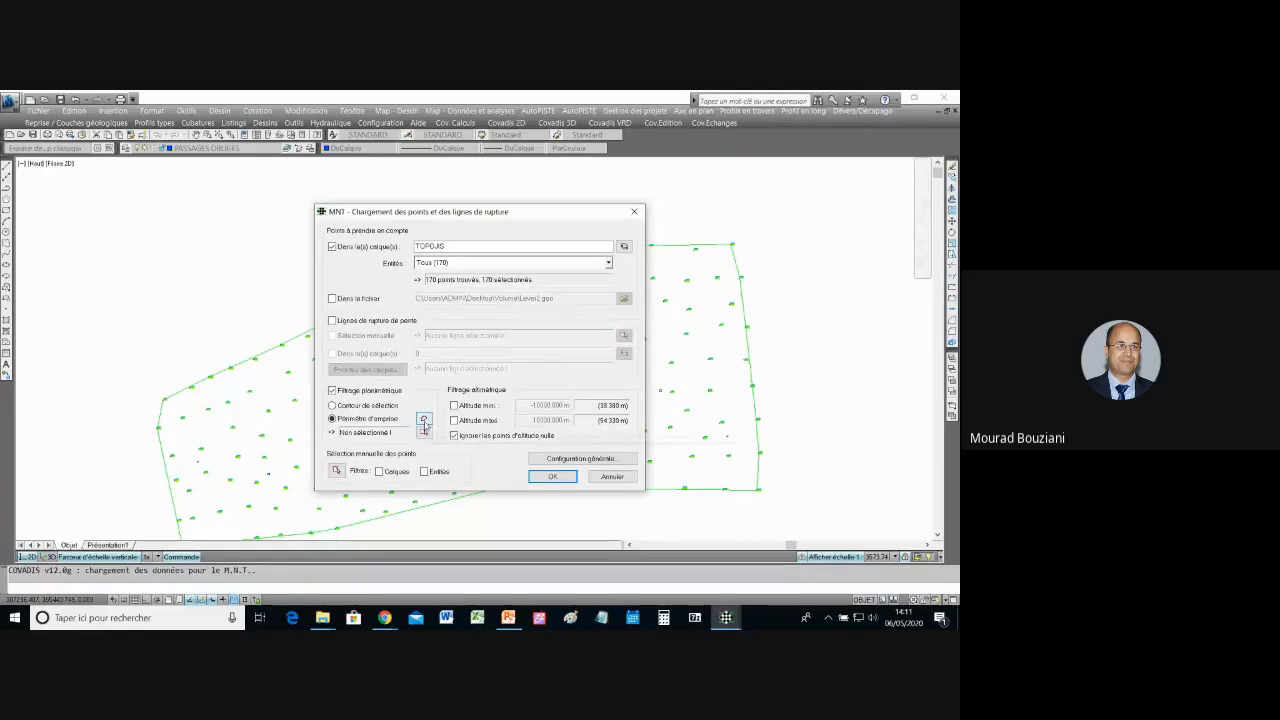
Step: Generate the filtering perimeter around the survey points with a maximum segment length of 90 and keep the contour
key(Return)
text(90)
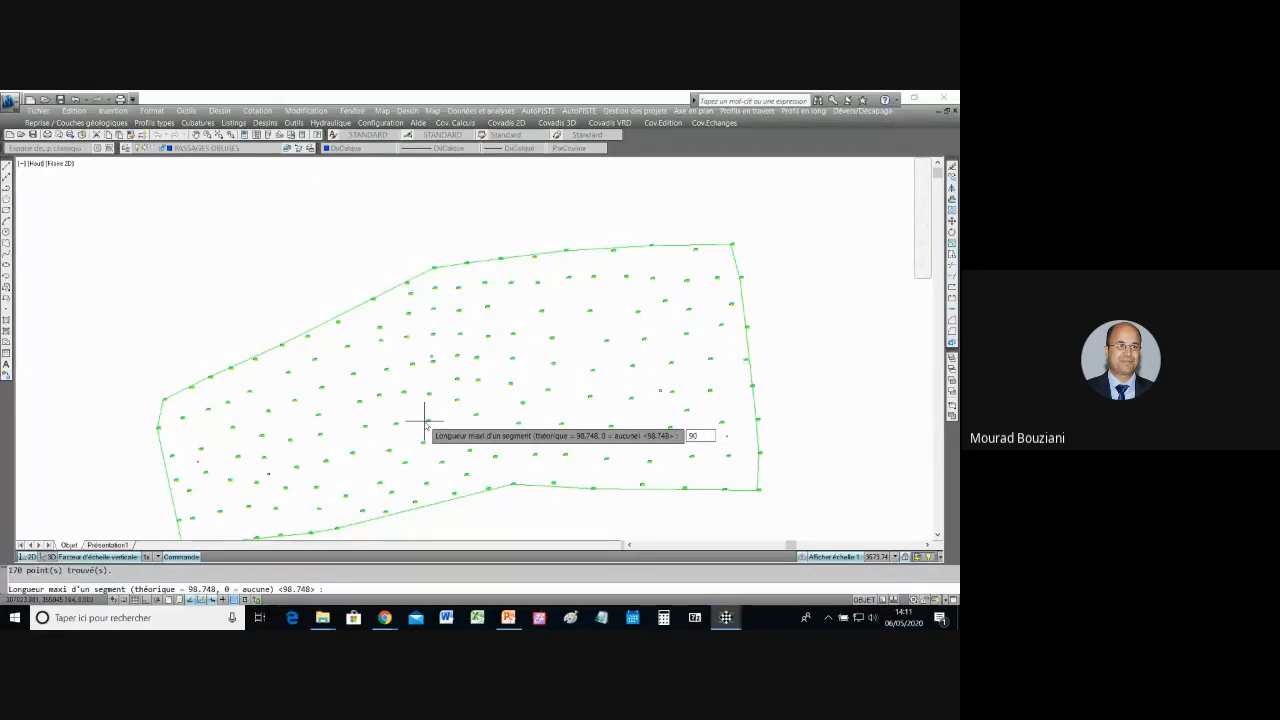
key(Return)
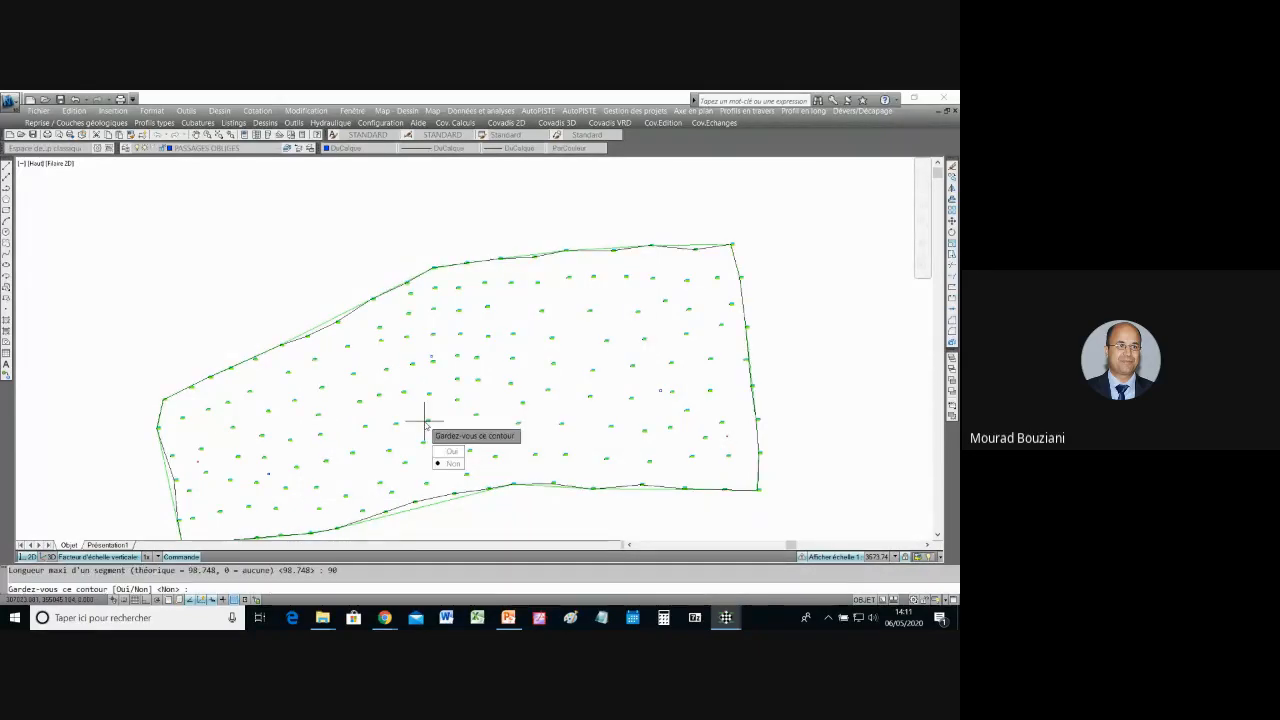
key(Up)
key(Return)
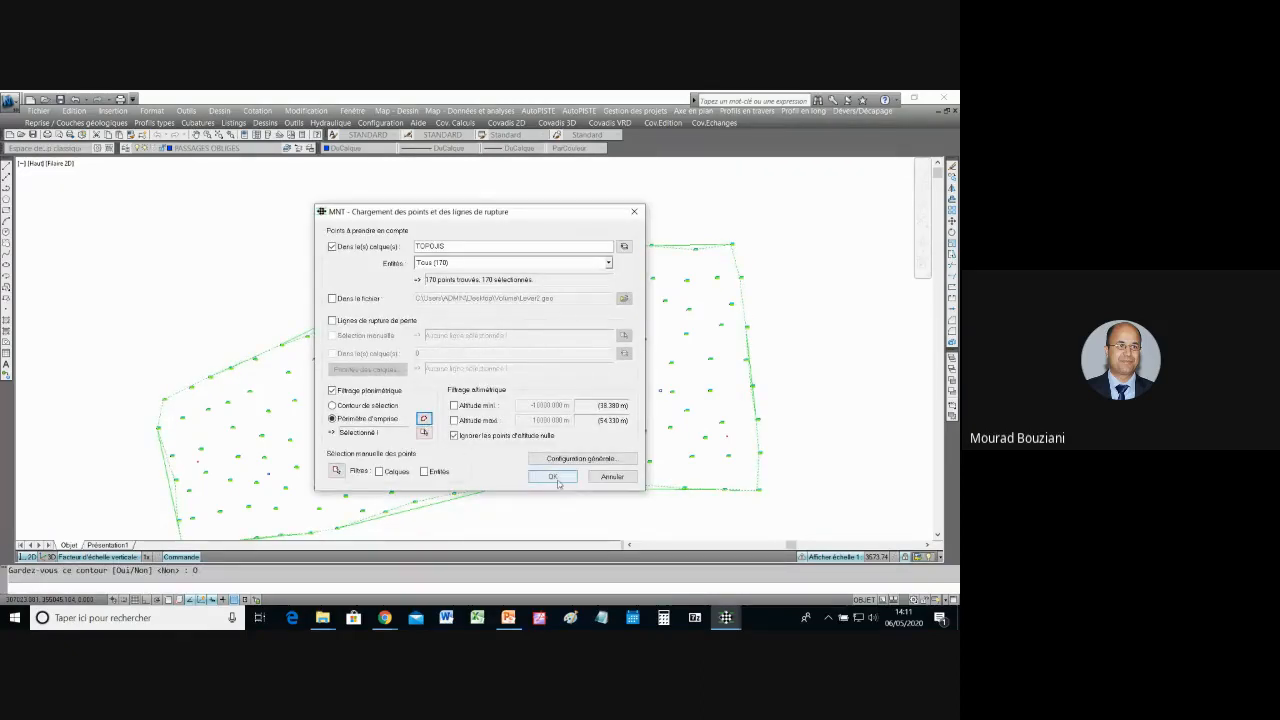
Step: Load the points with the selected perimeter, calculate the terrain model and close the statistics report
click(559, 482)
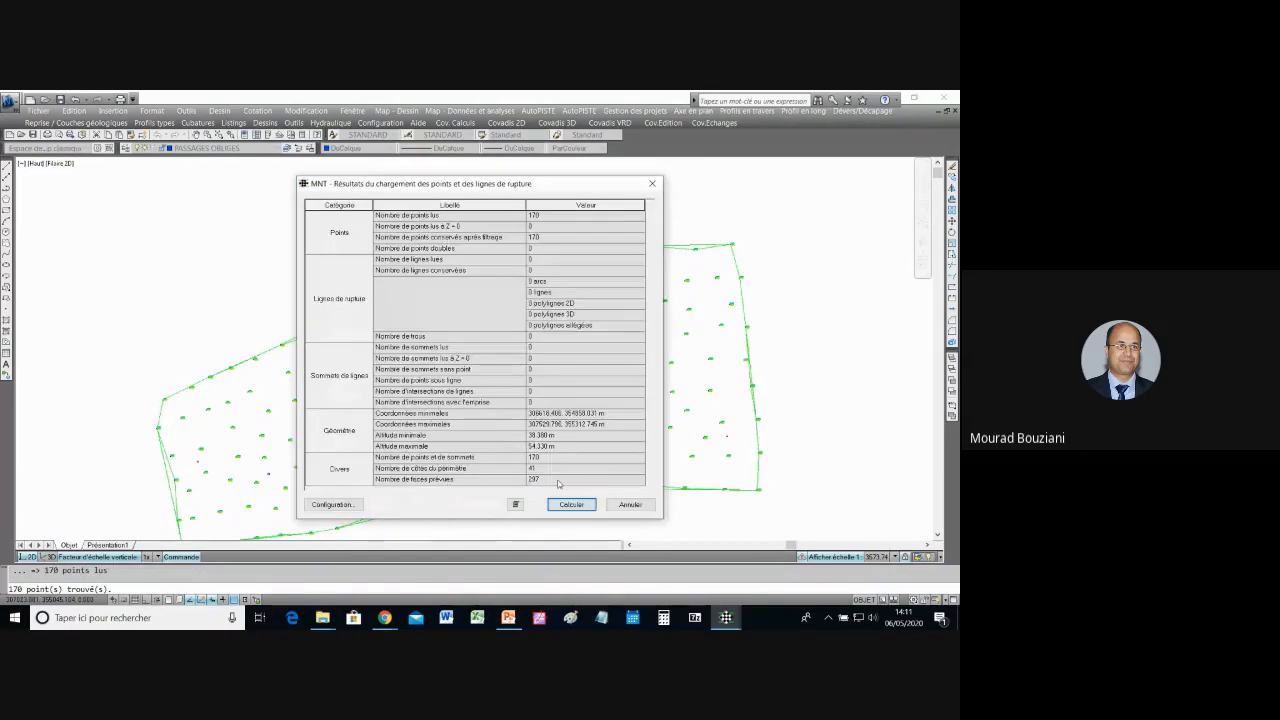
click(571, 504)
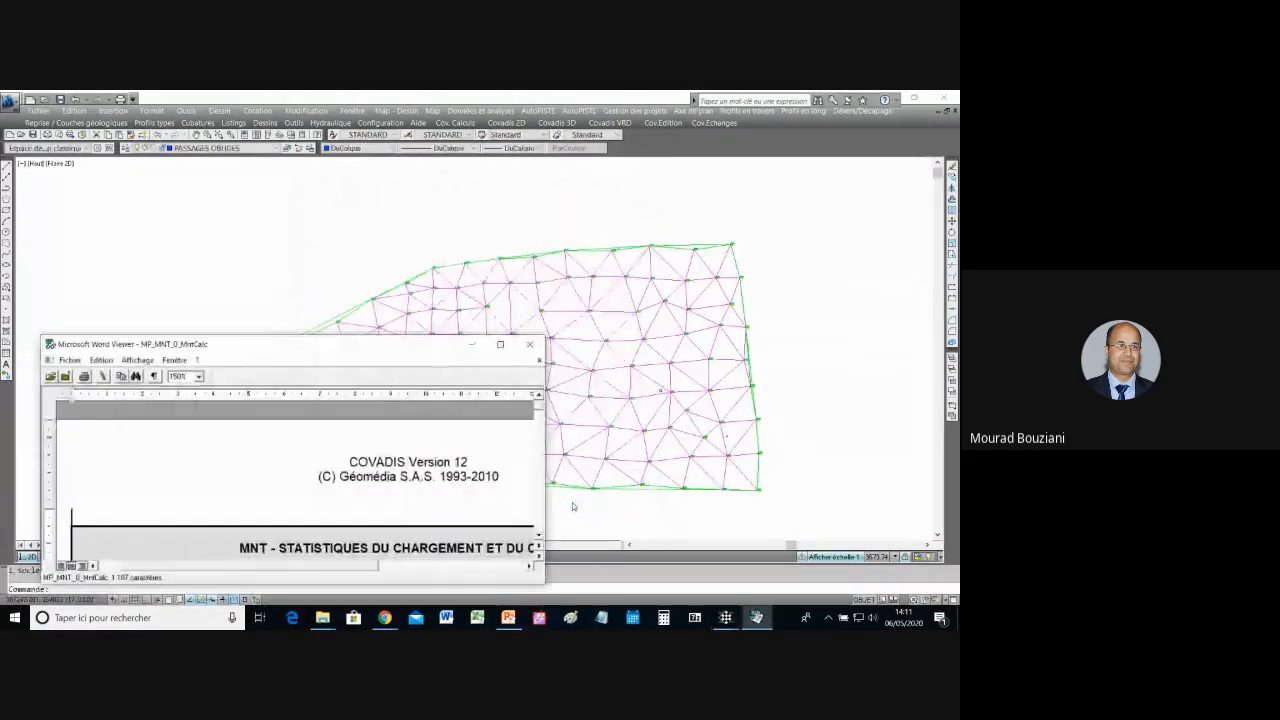
click(530, 344)
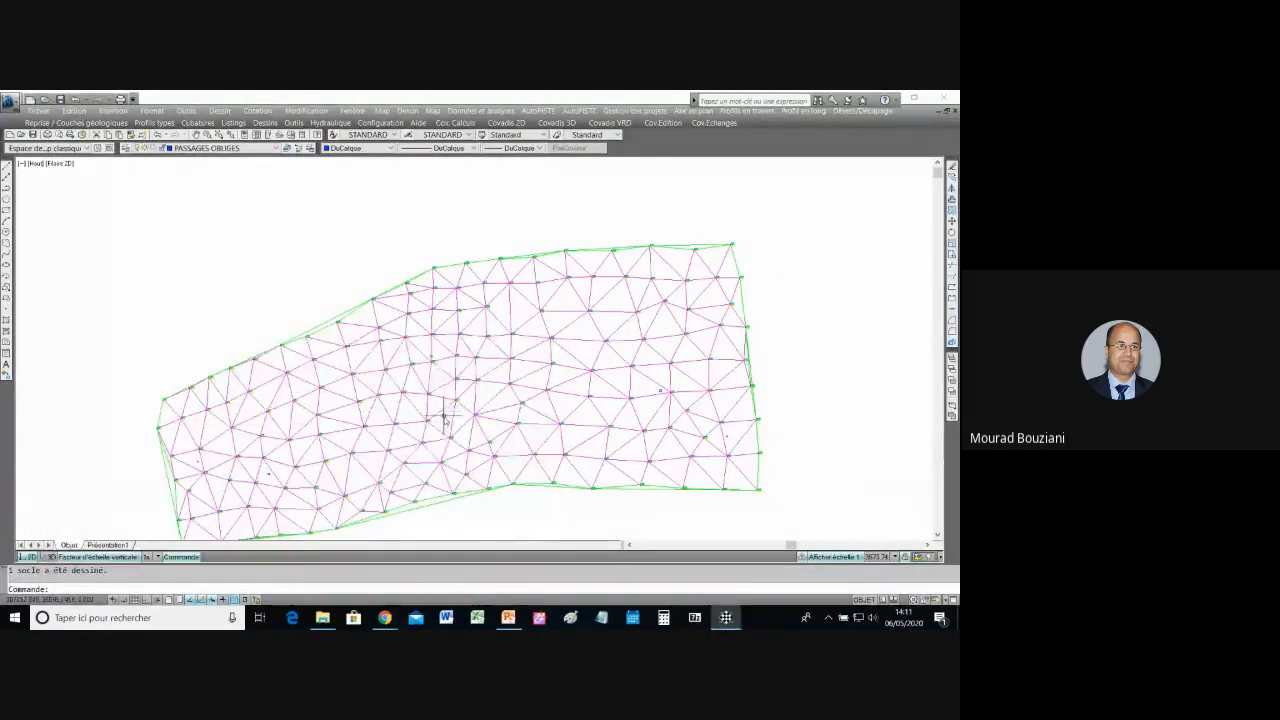
scroll(447, 423, down, 3)
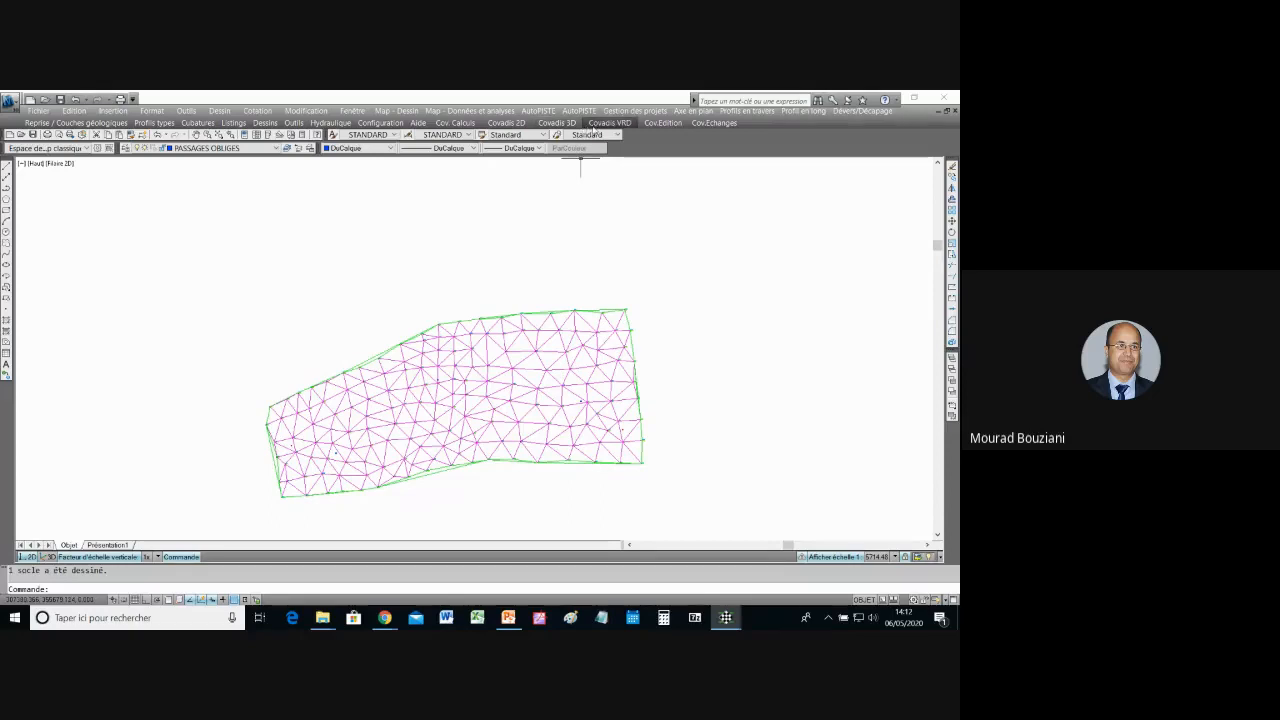
Step: Switch to the Google Meet window, read the participants' chat and return to the MP_MNT_0.dwg drawing
click(606, 125)
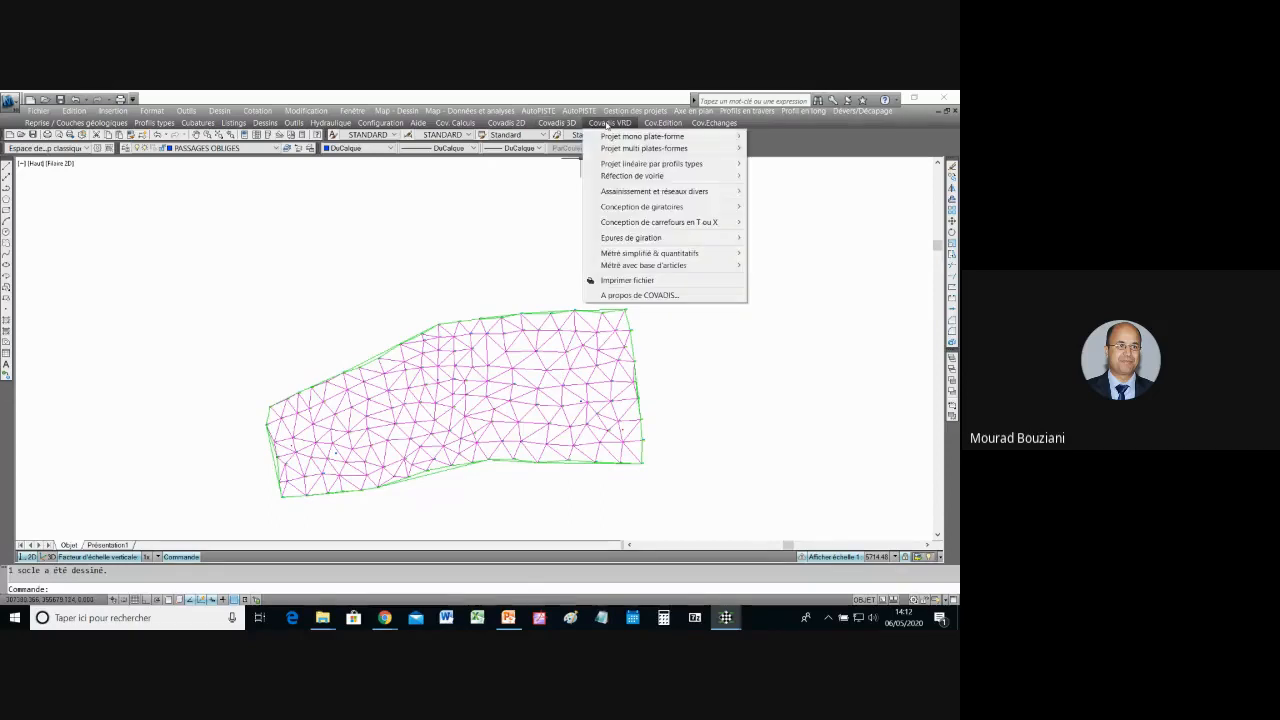
mouse_move(652, 165)
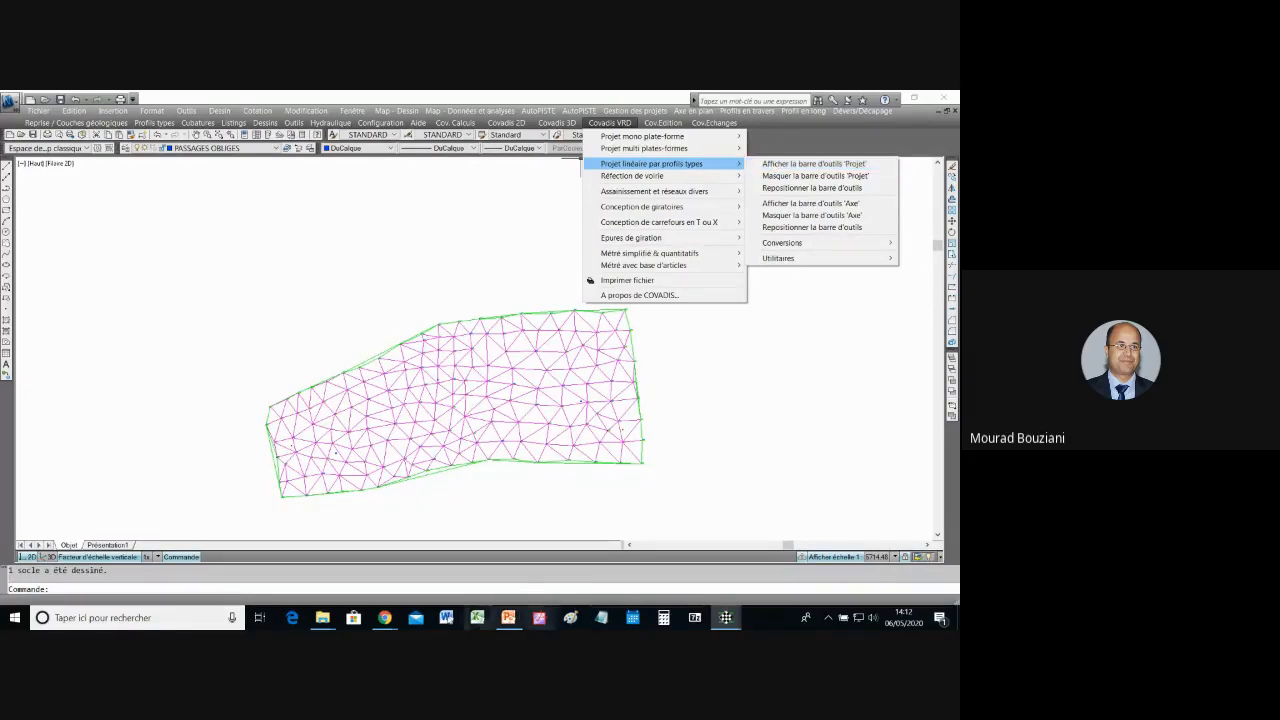
mouse_move(386, 618)
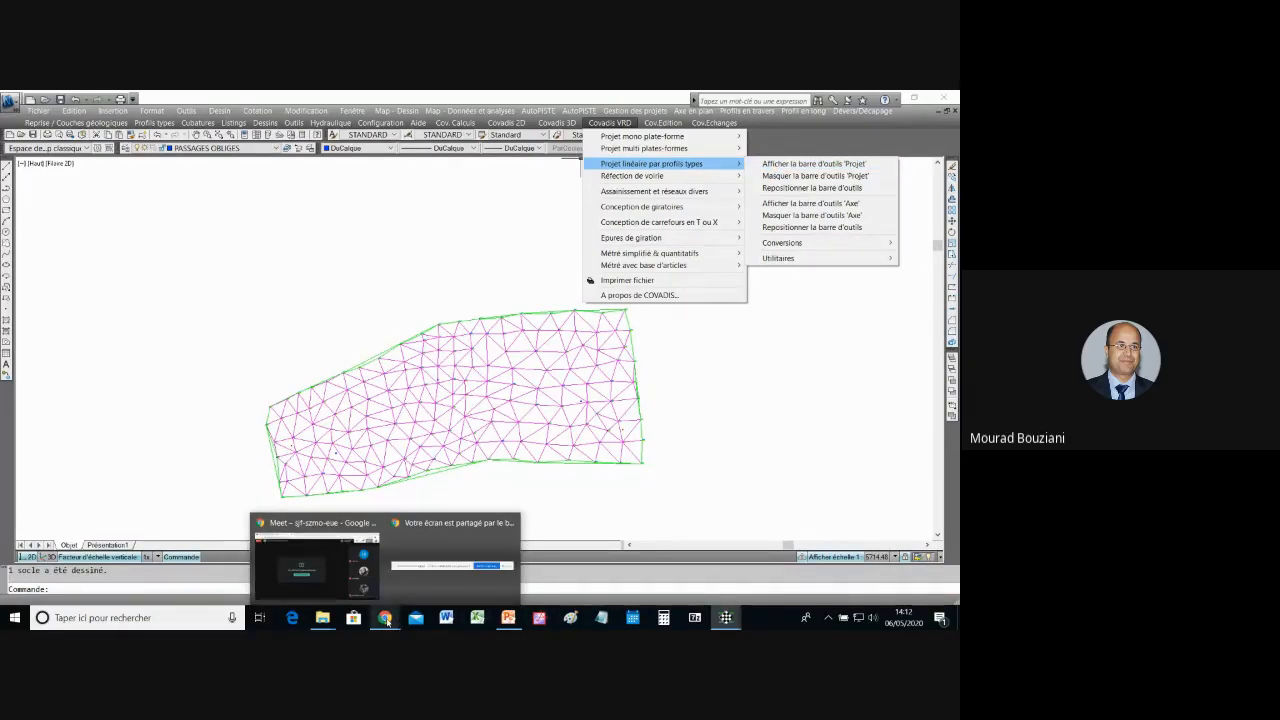
click(320, 560)
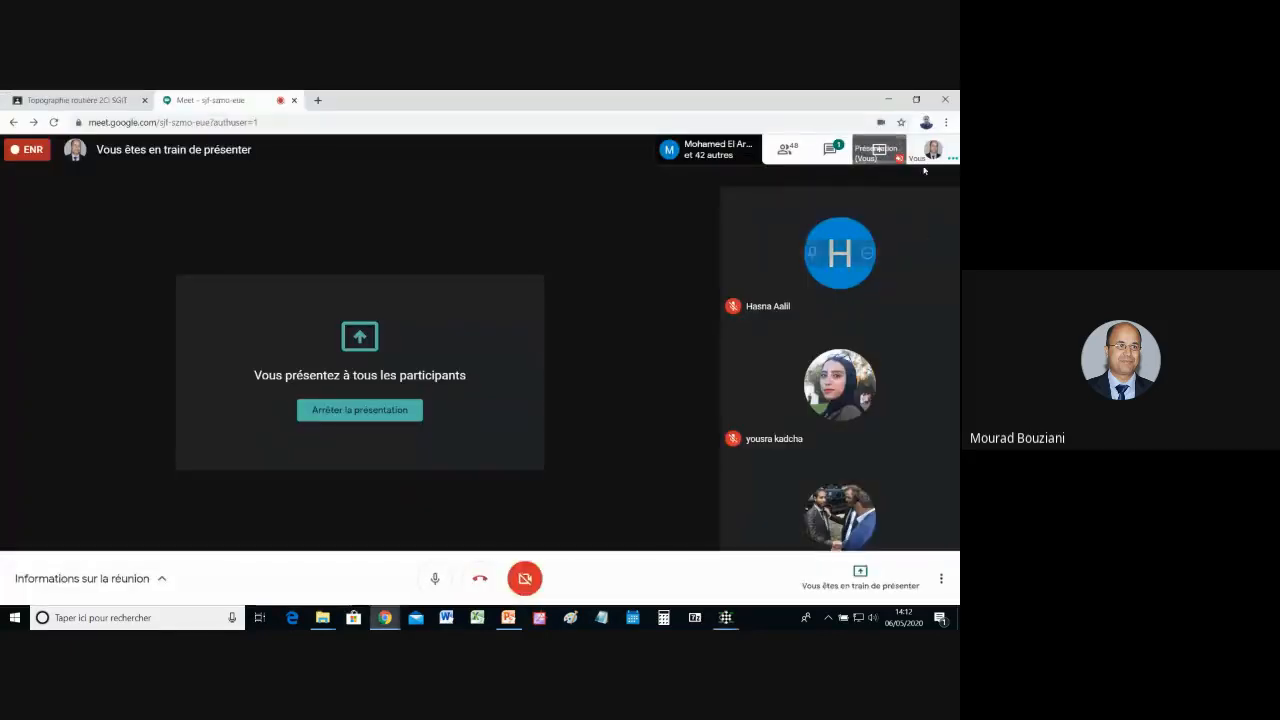
click(829, 151)
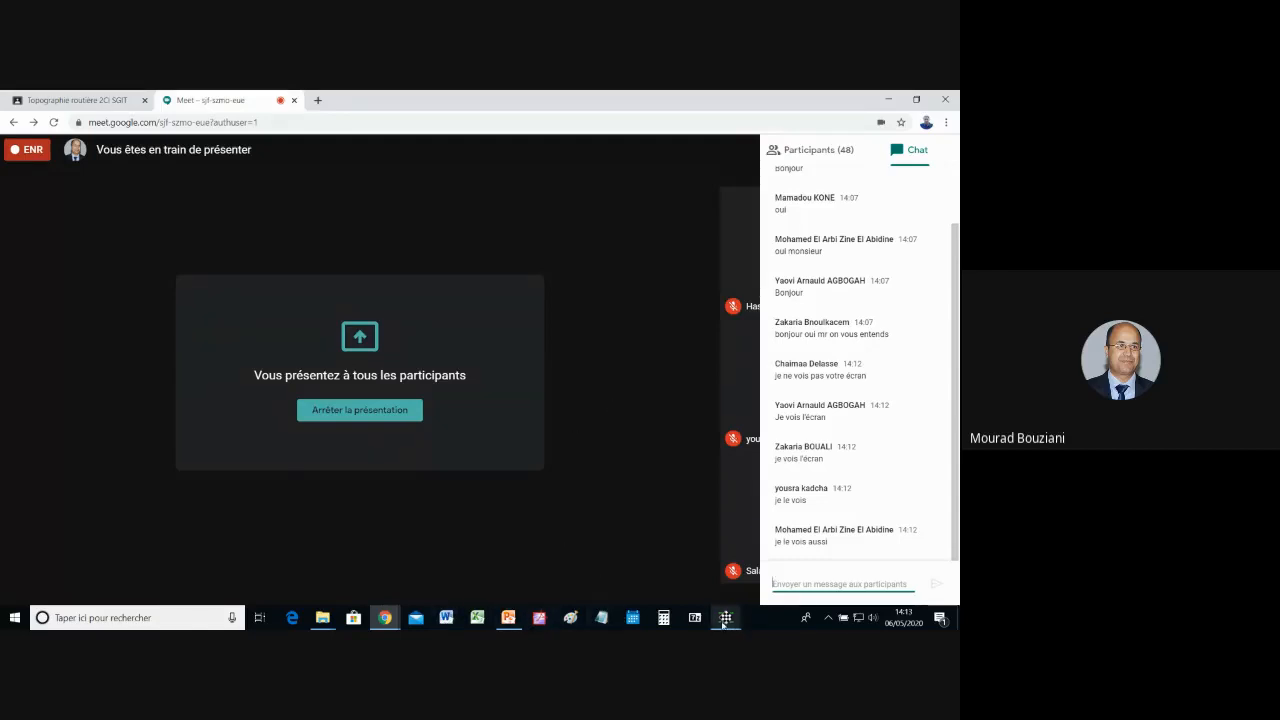
mouse_move(723, 622)
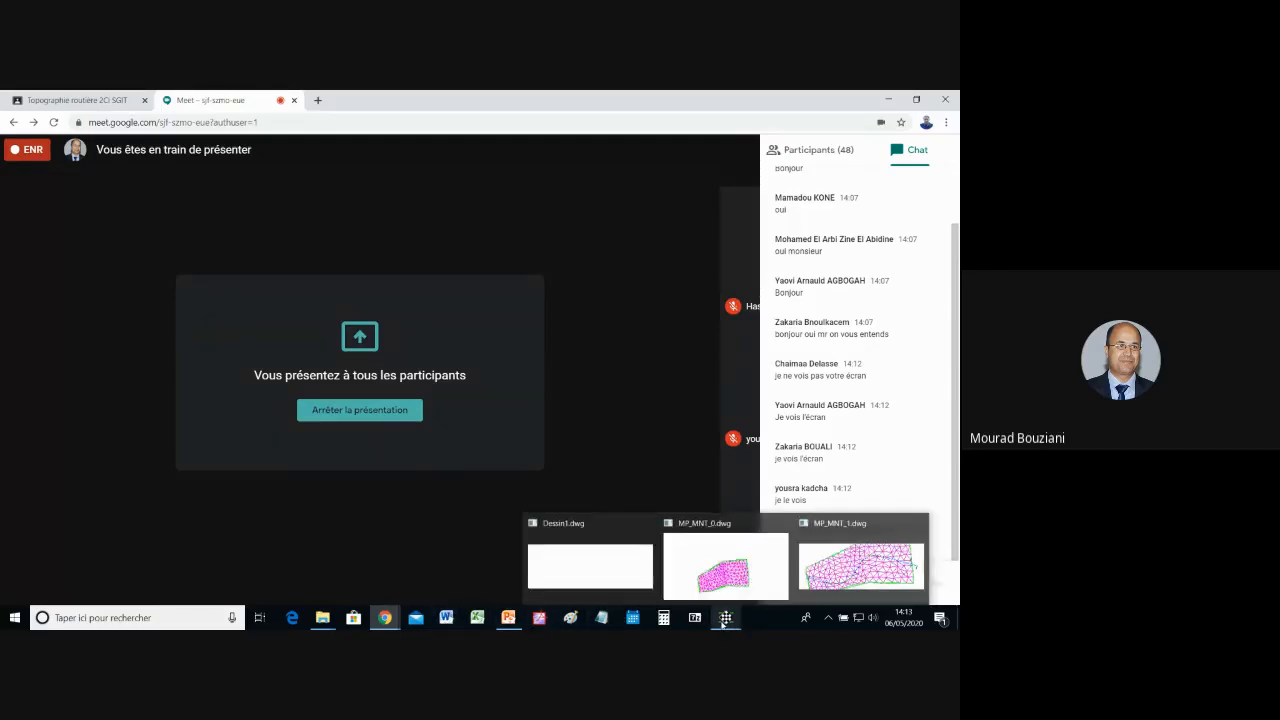
click(748, 575)
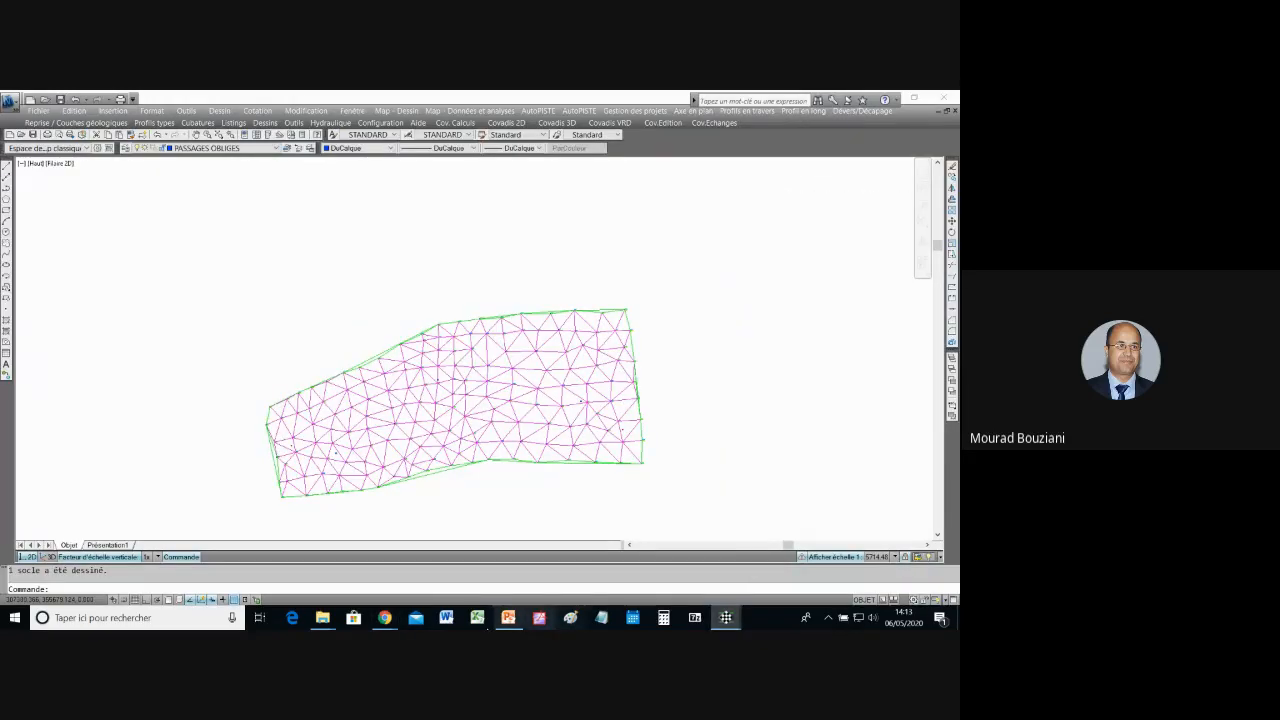
Step: Display the 'Projet' toolbar for linear projects by typical profiles and place it in the empty area above the terrain model
mouse_move(384, 617)
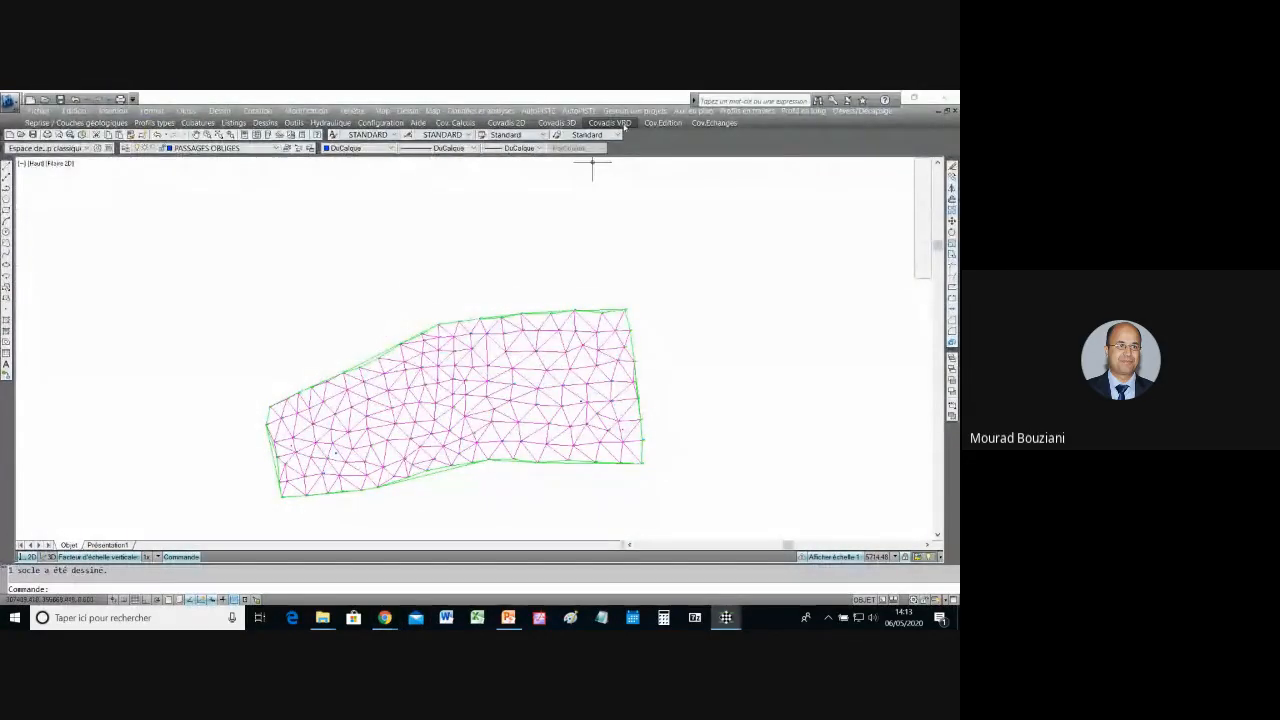
click(620, 123)
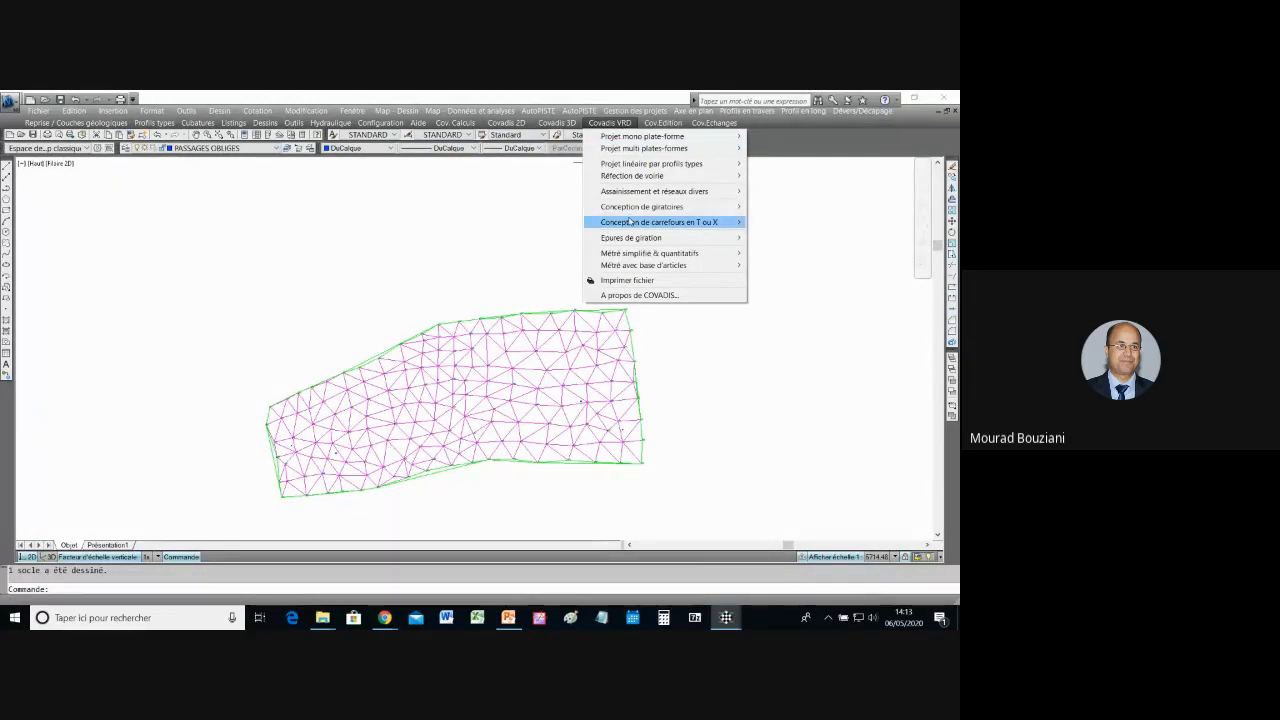
mouse_move(631, 222)
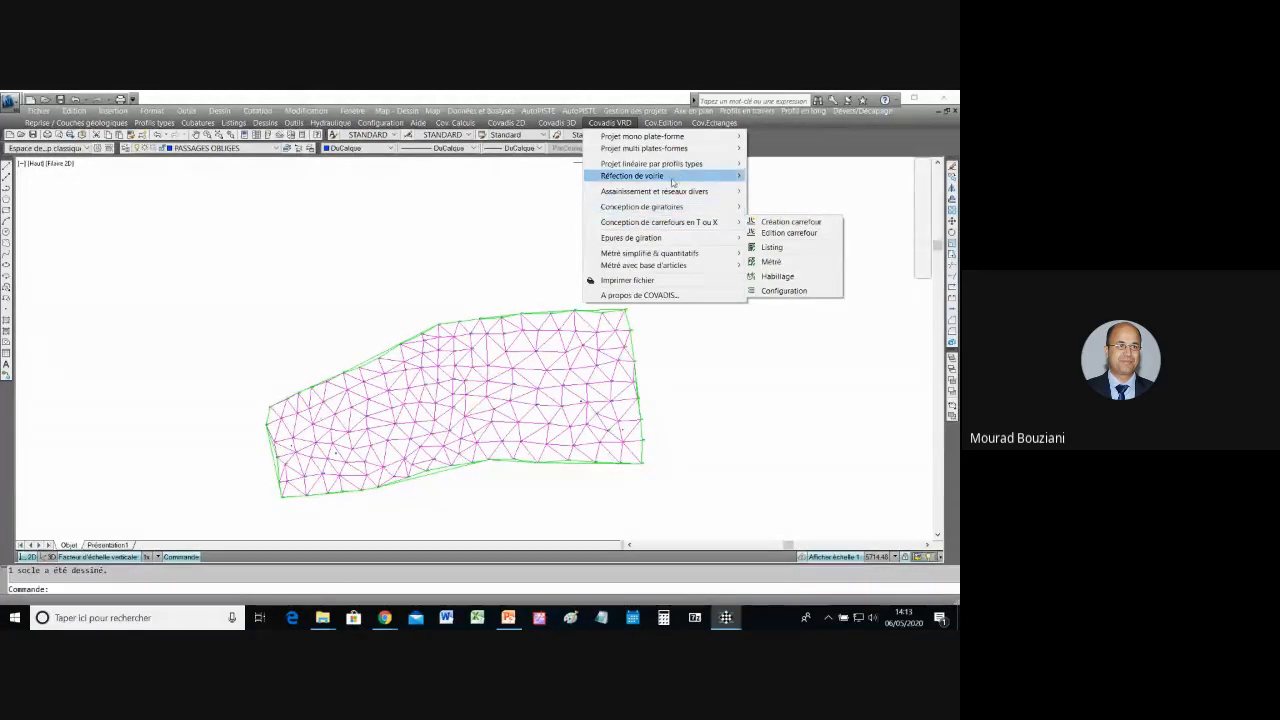
mouse_move(690, 166)
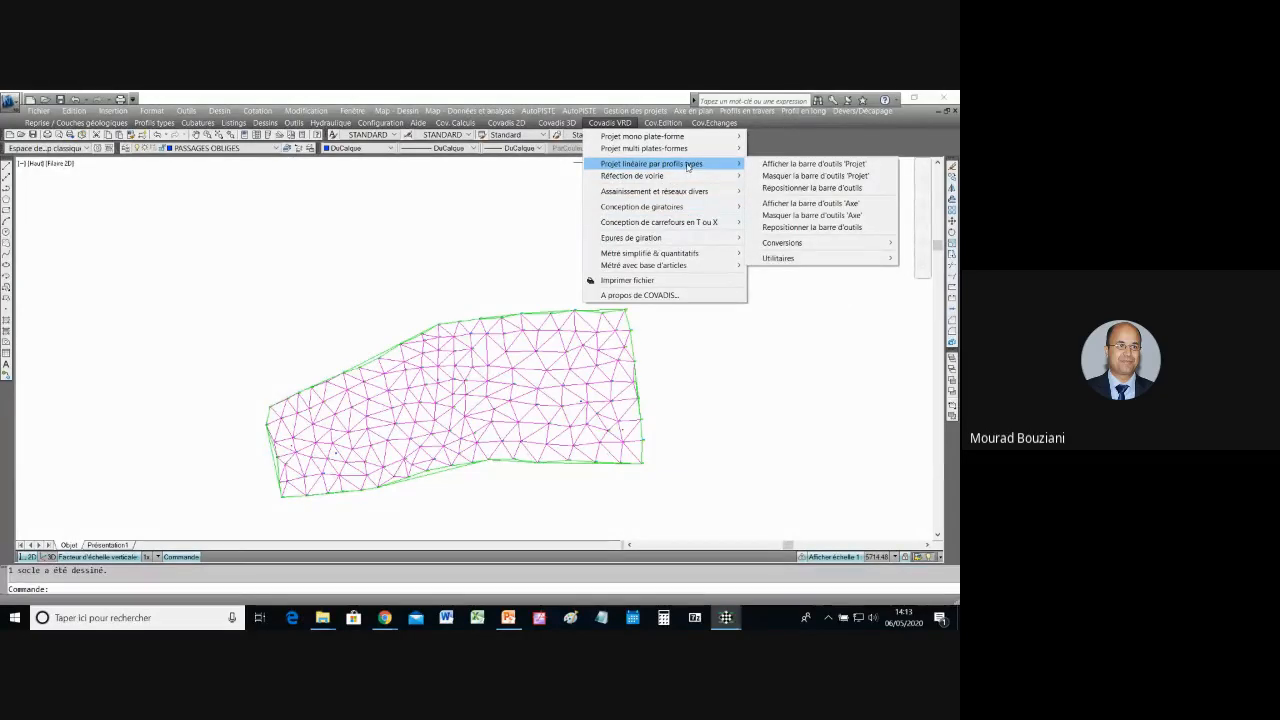
click(812, 168)
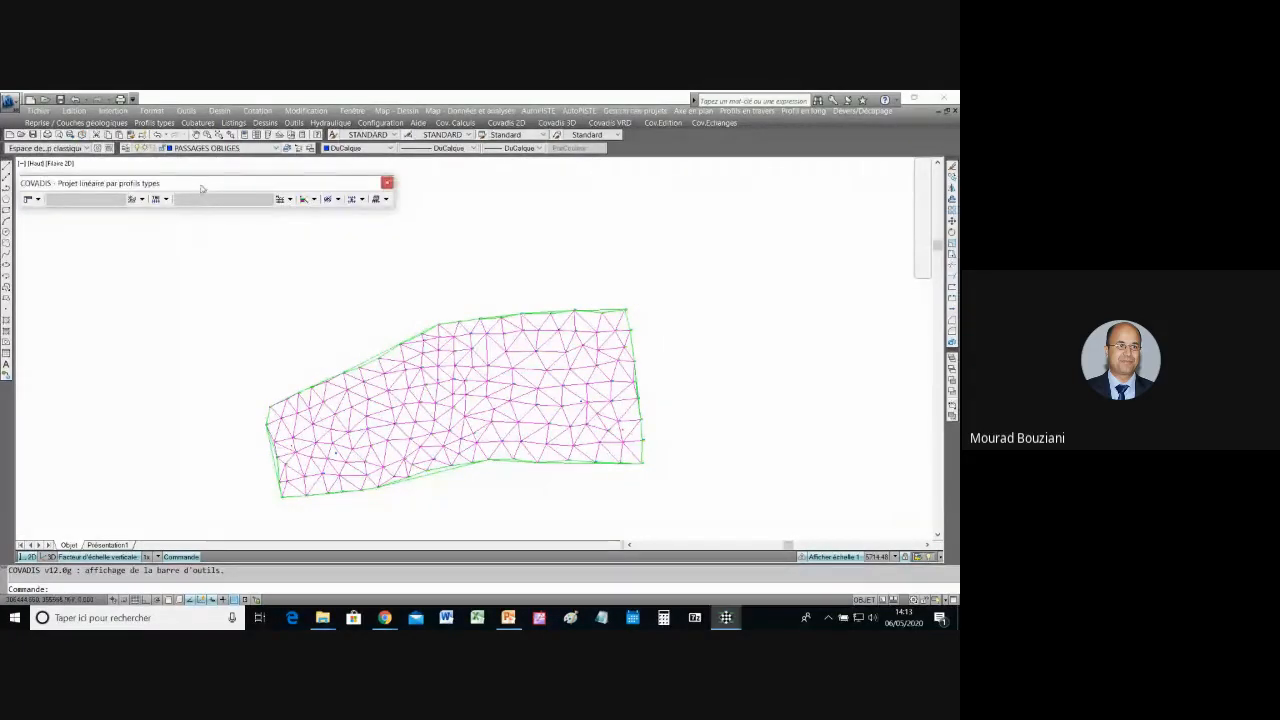
drag(201, 187, 215, 188)
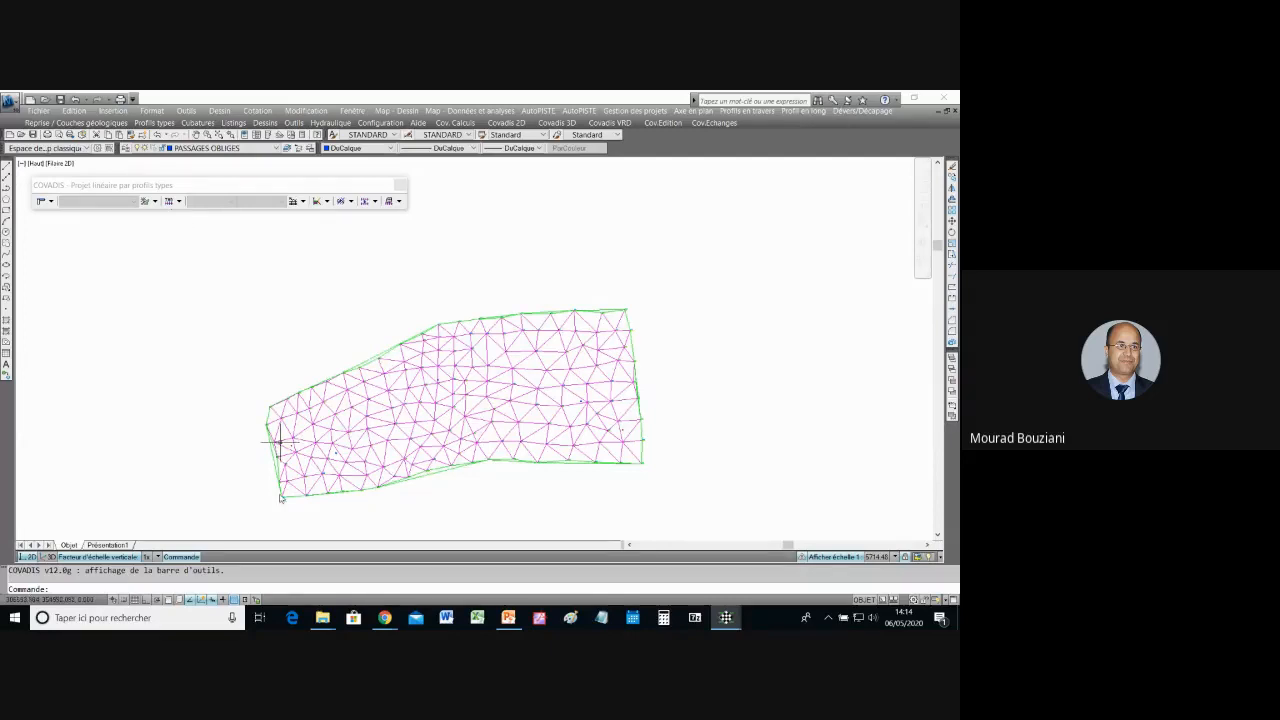
Step: Switch to Google Meet, admit the waiting participant to the meeting and return to the MP_MNT_0.dwg drawing
mouse_move(384, 617)
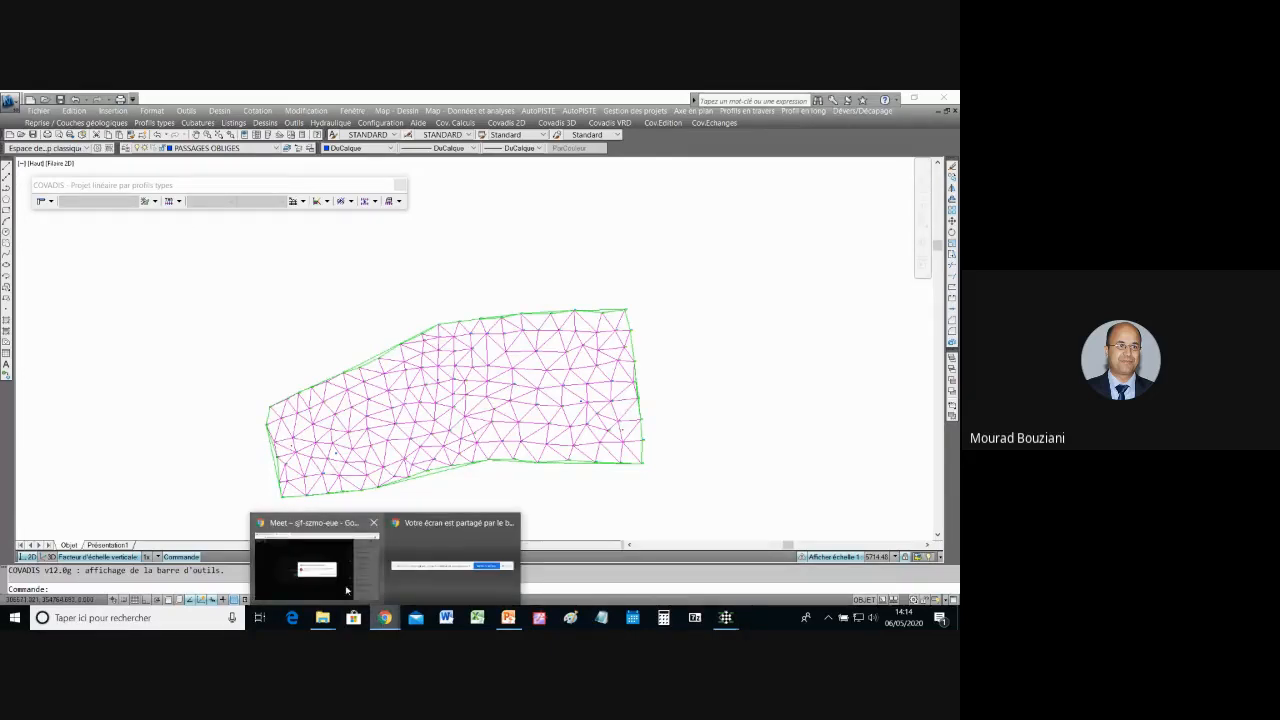
click(445, 526)
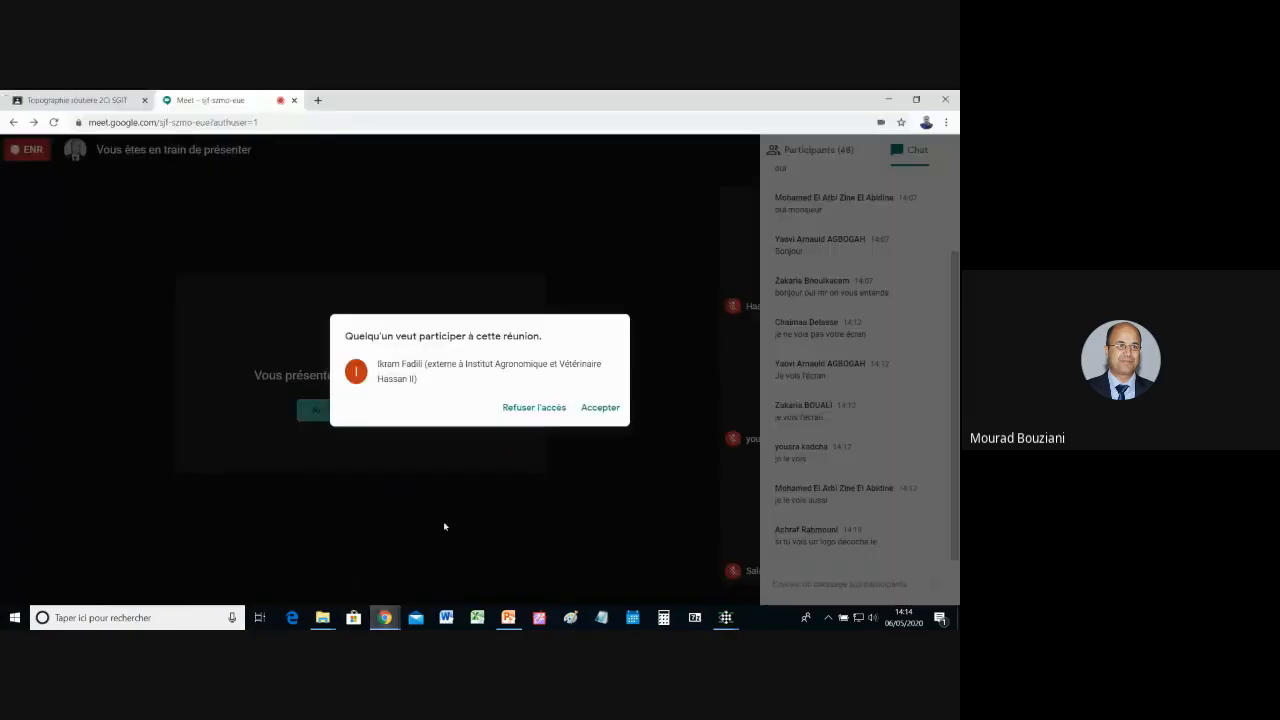
click(588, 422)
mouse_move(726, 617)
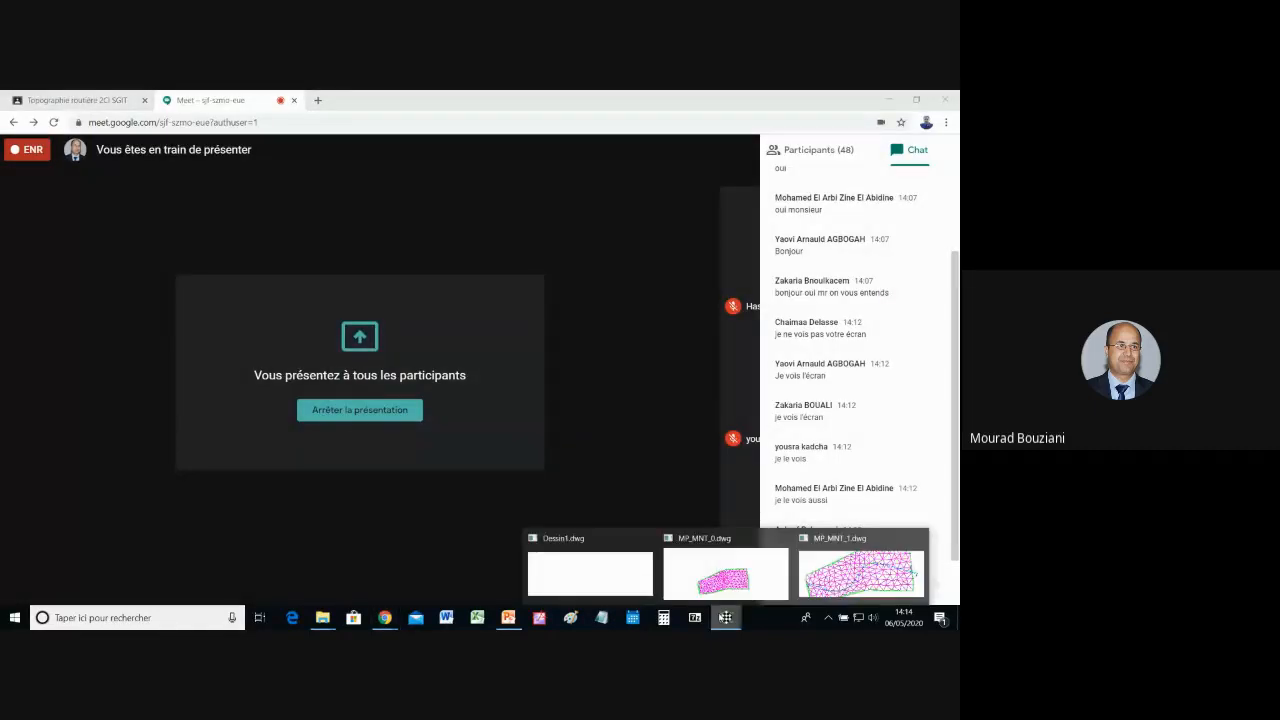
click(725, 575)
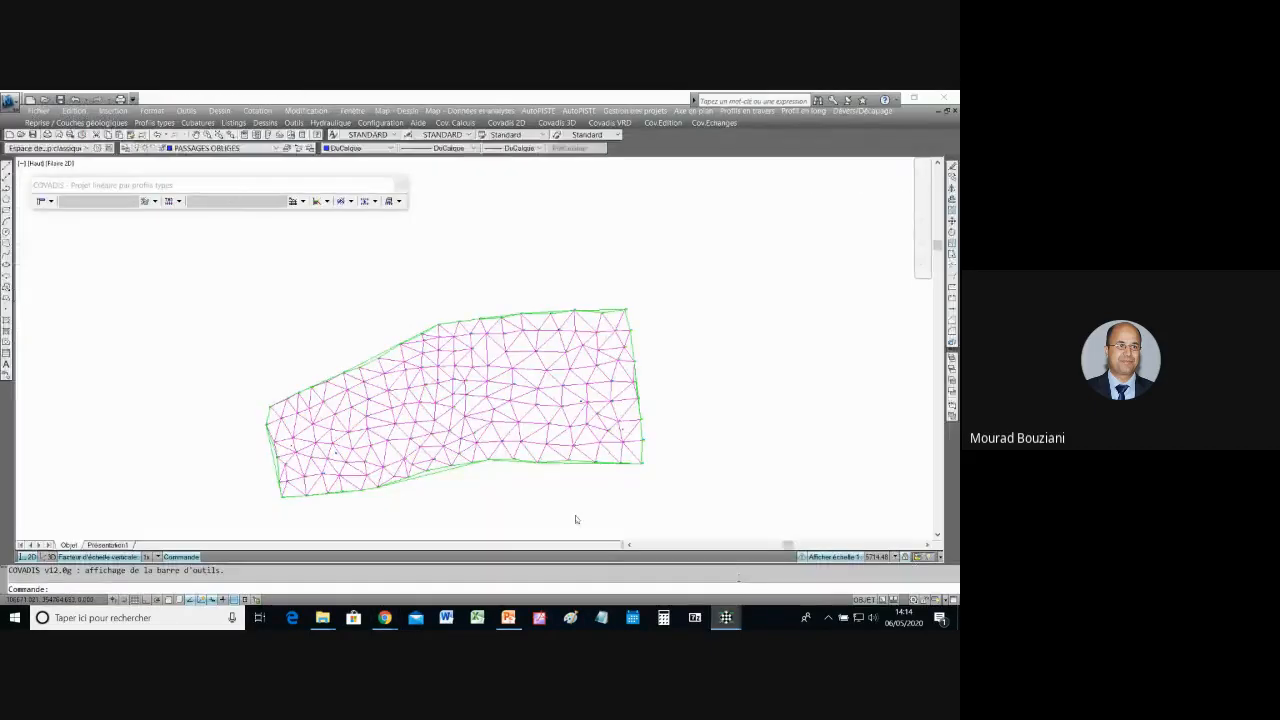
Step: Display the plan axis toolbar and place it below the linear project toolbar
click(51, 201)
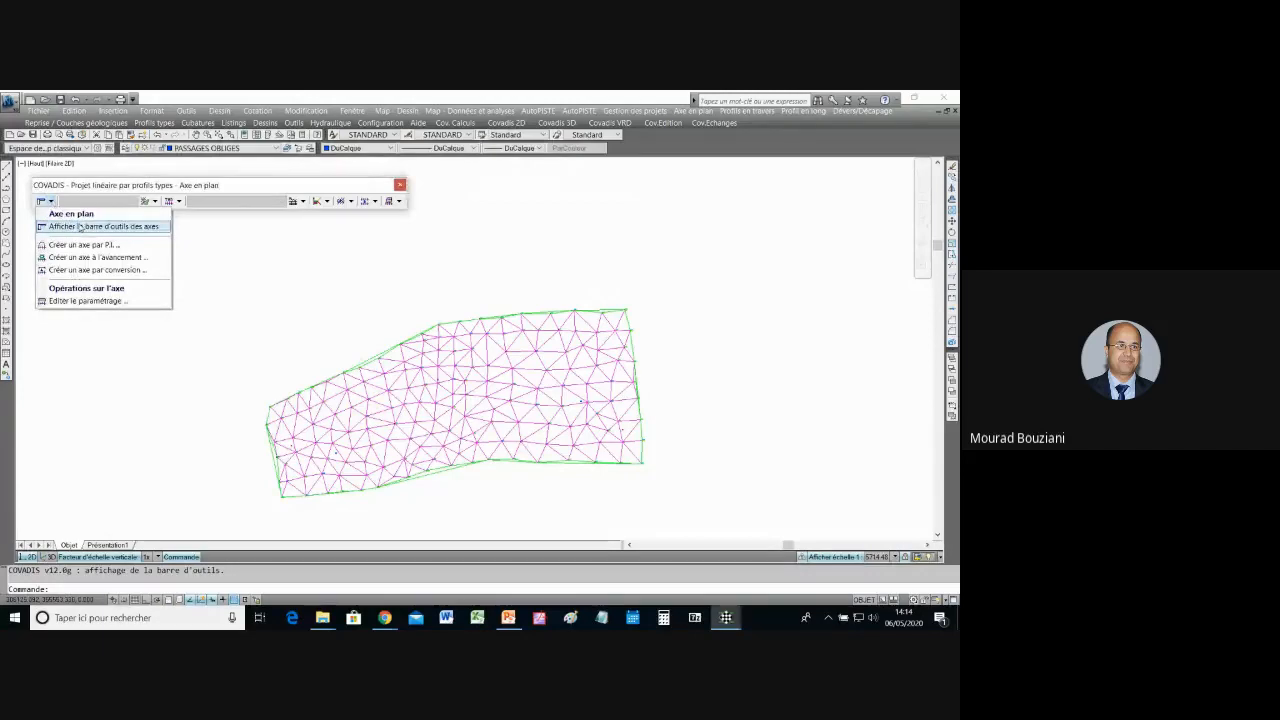
click(84, 228)
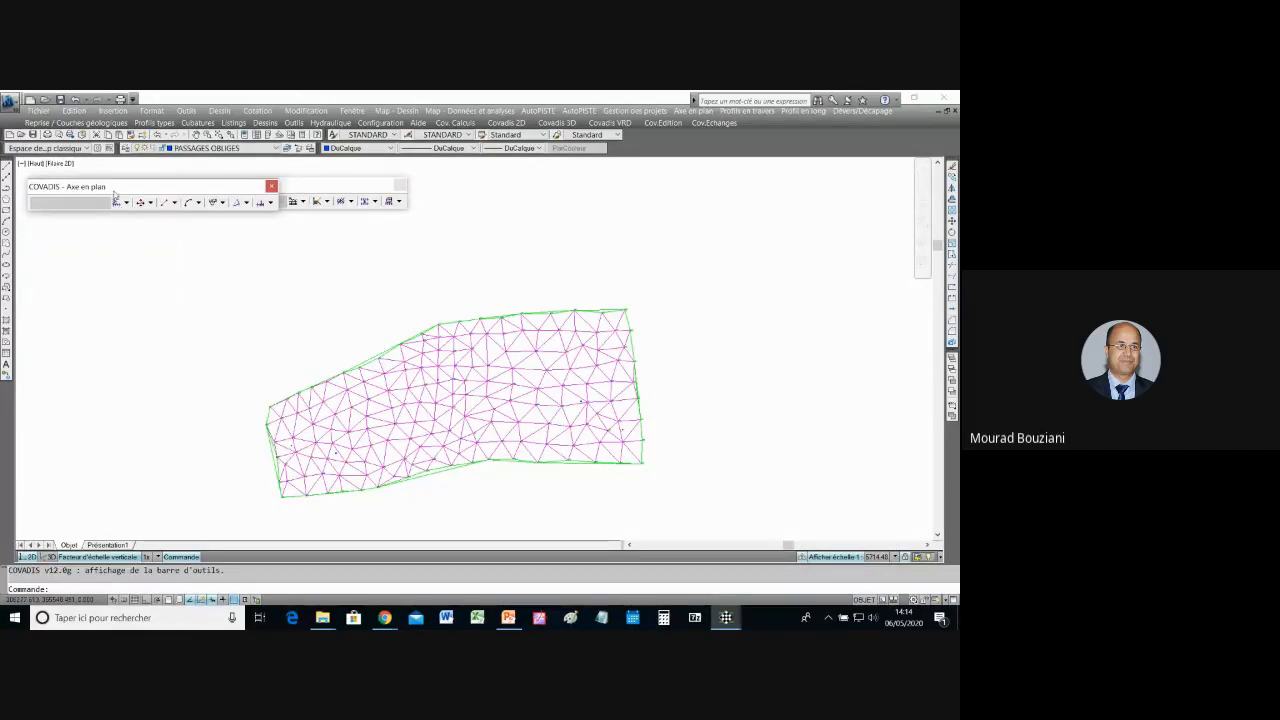
drag(120, 189, 155, 265)
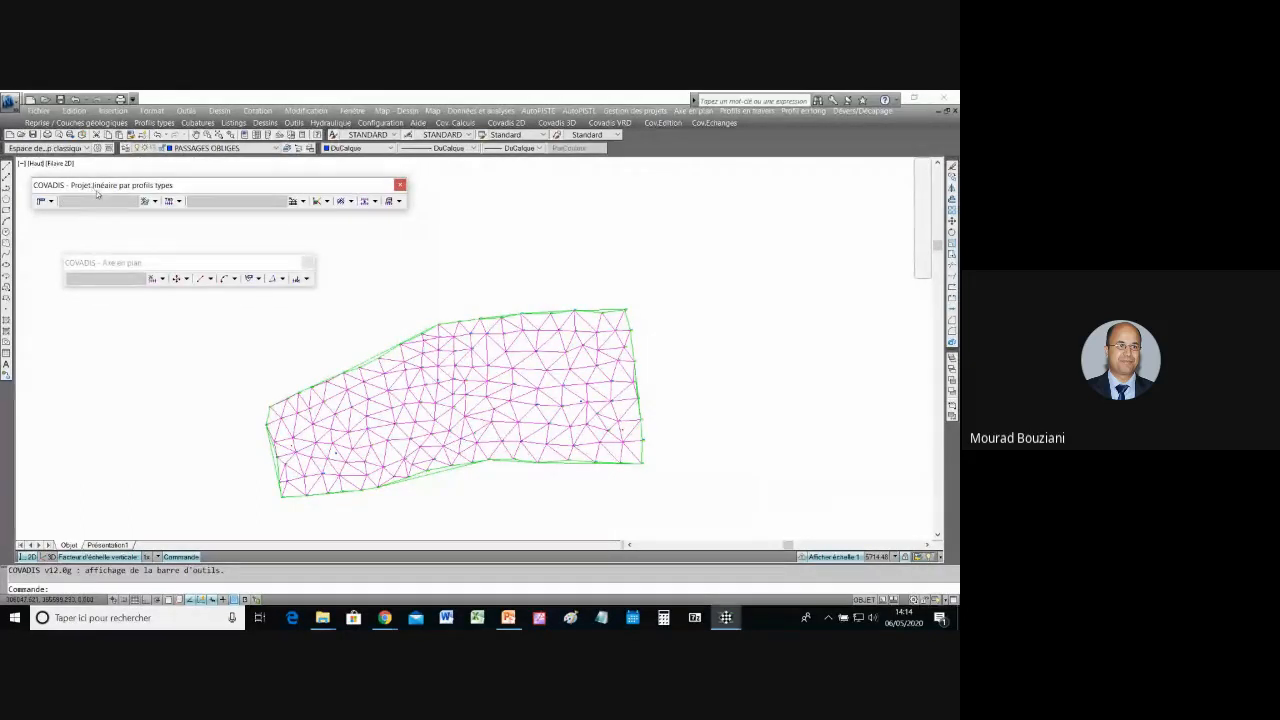
click(210, 279)
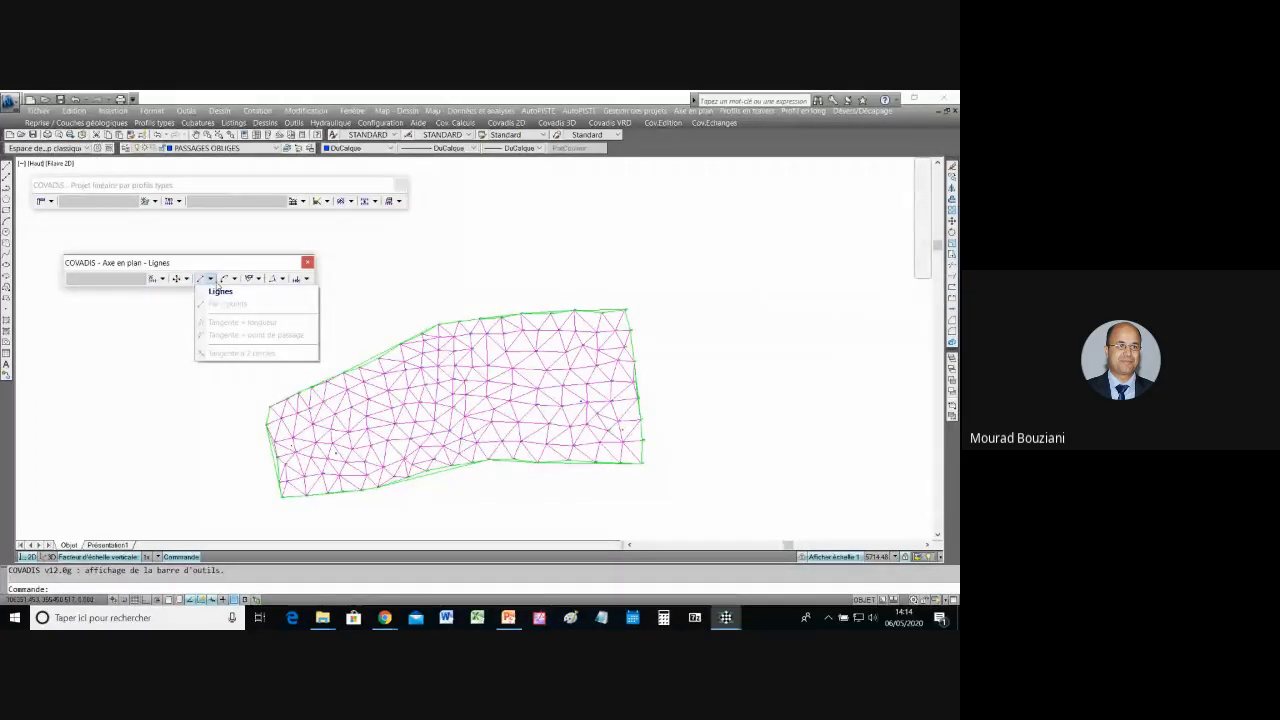
click(234, 279)
click(234, 279)
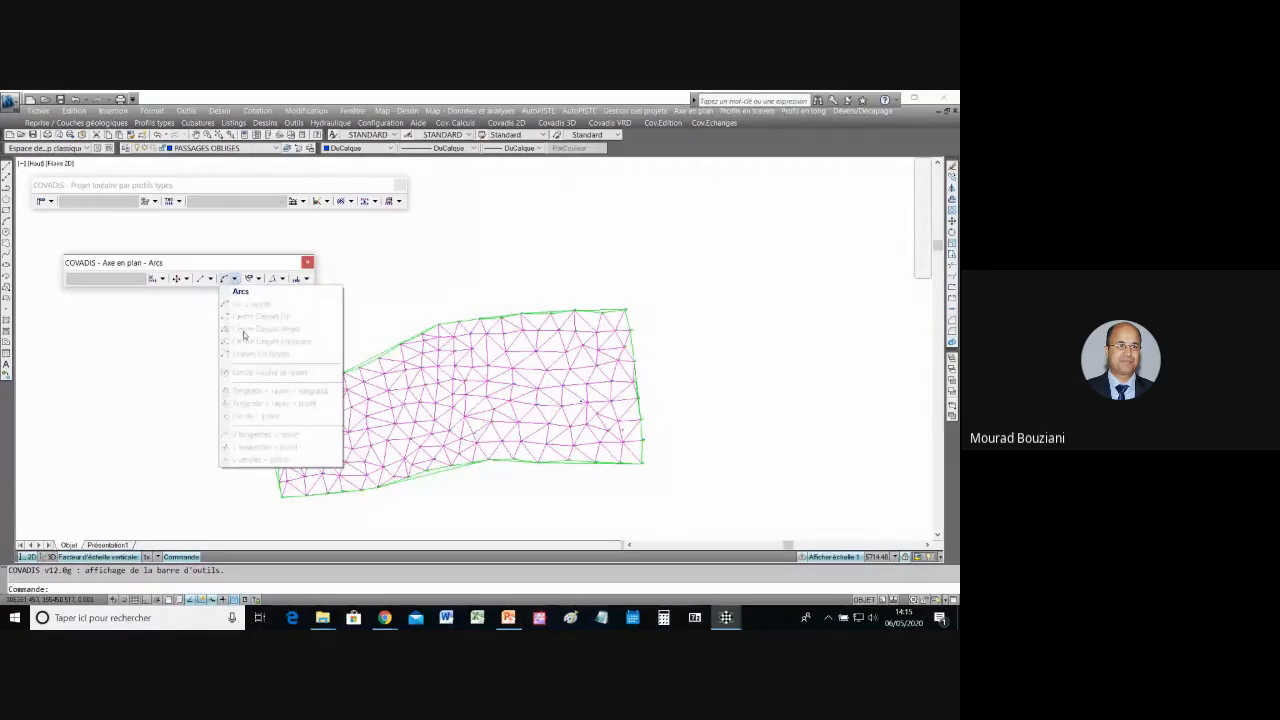
click(258, 279)
click(258, 279)
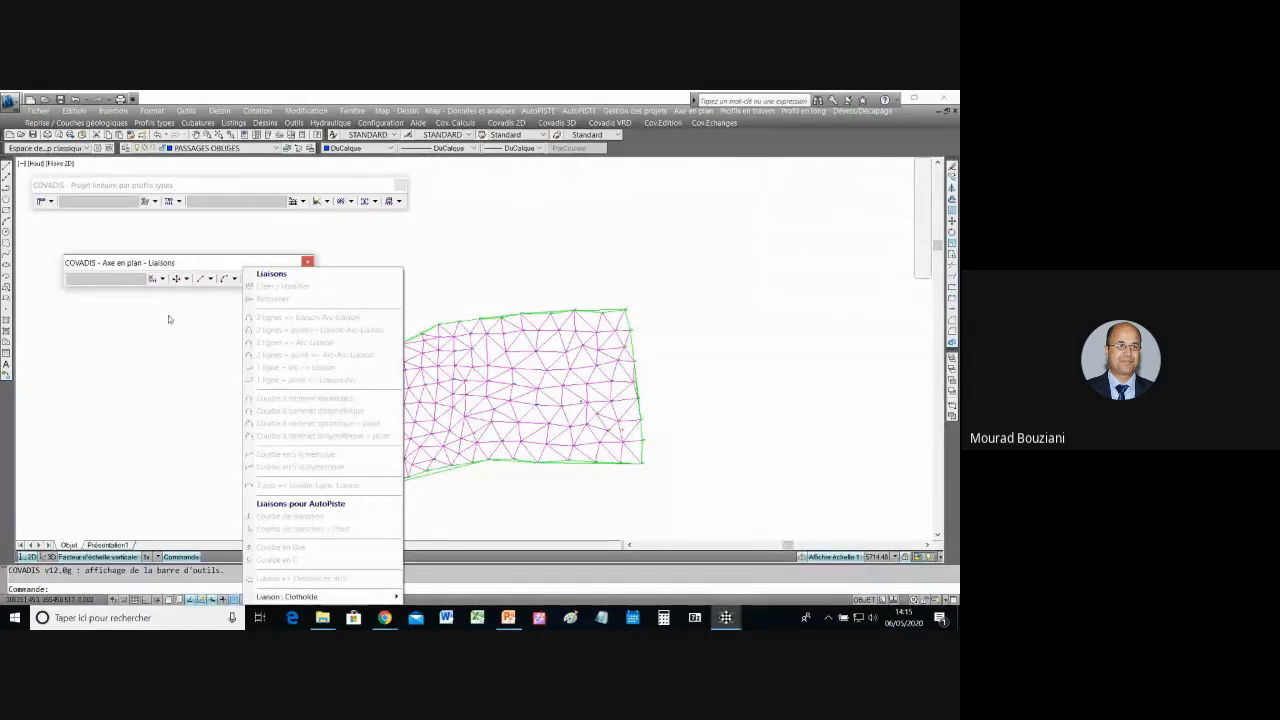
Step: Start creating a new plan axis and name it Tronçon1
click(162, 279)
click(163, 279)
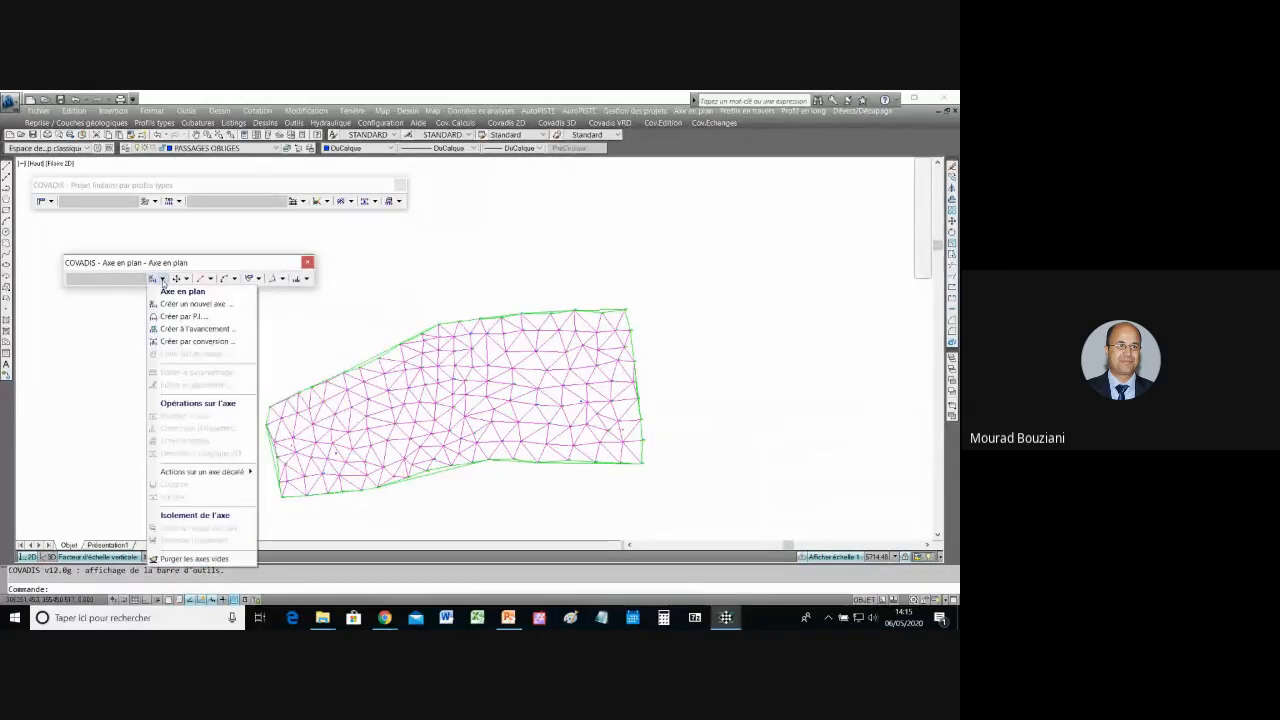
click(186, 304)
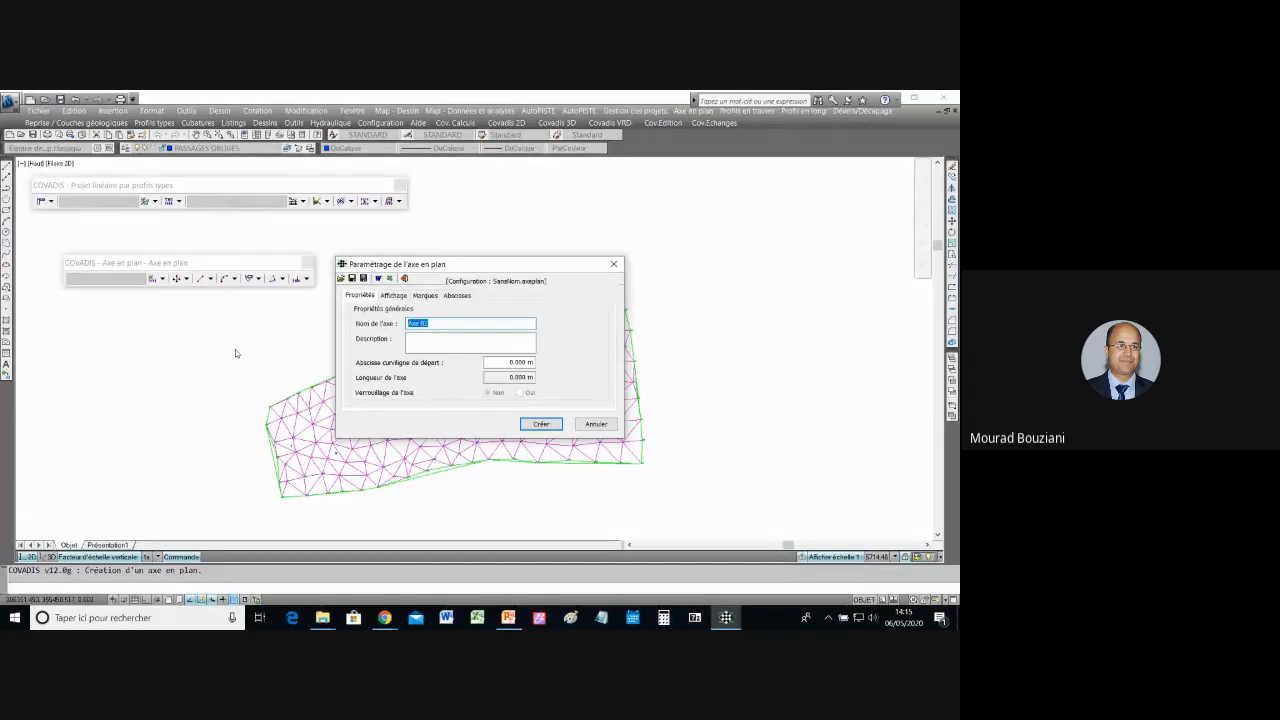
text(Tro)
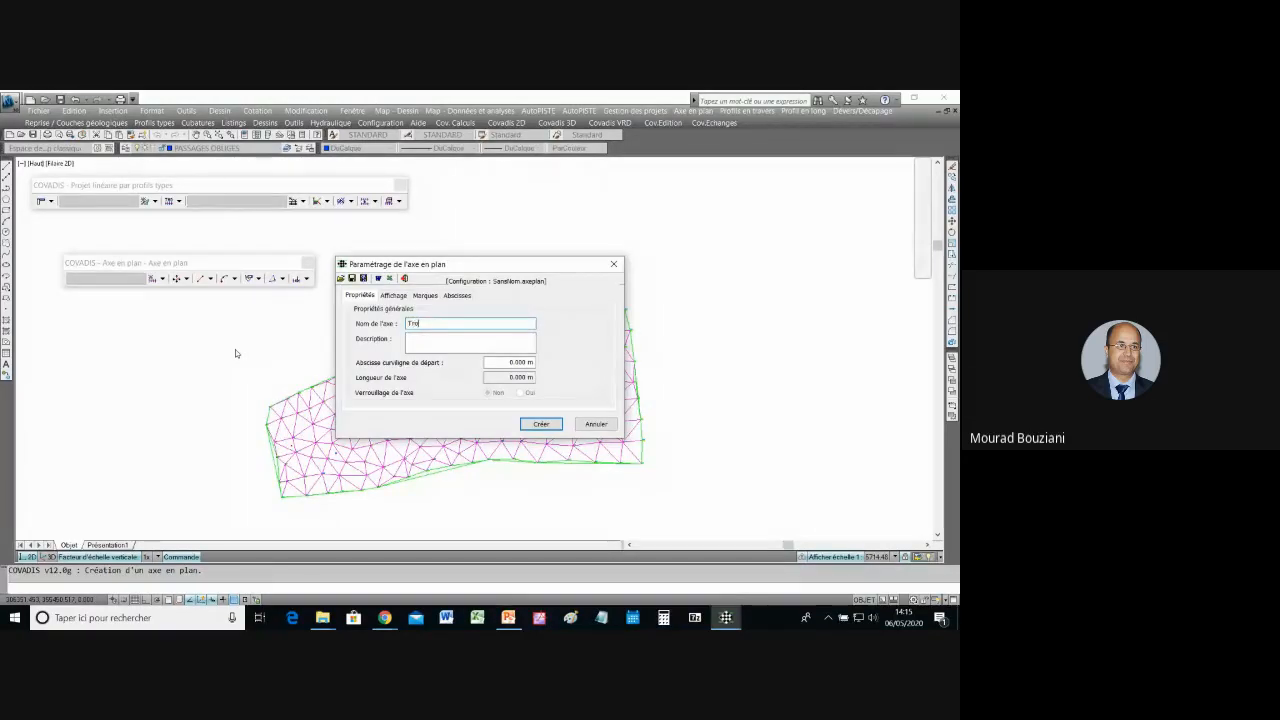
text(nçon)
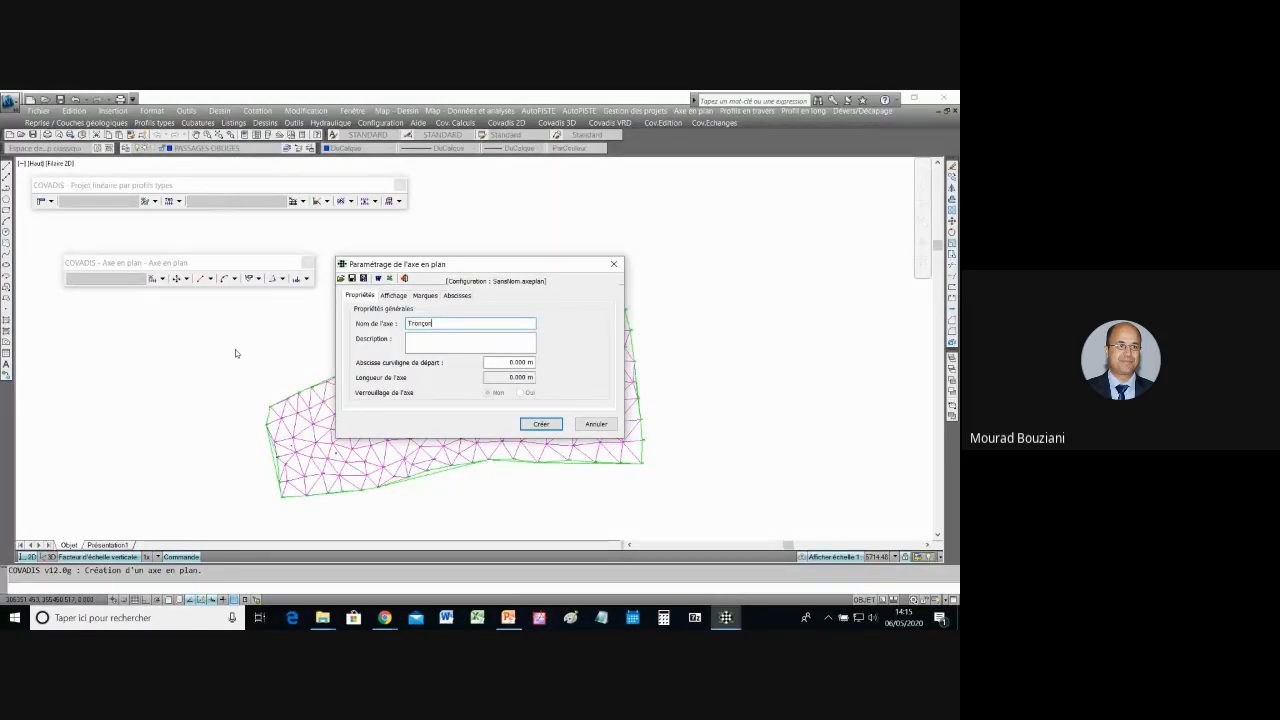
text(1)
key(Tab)
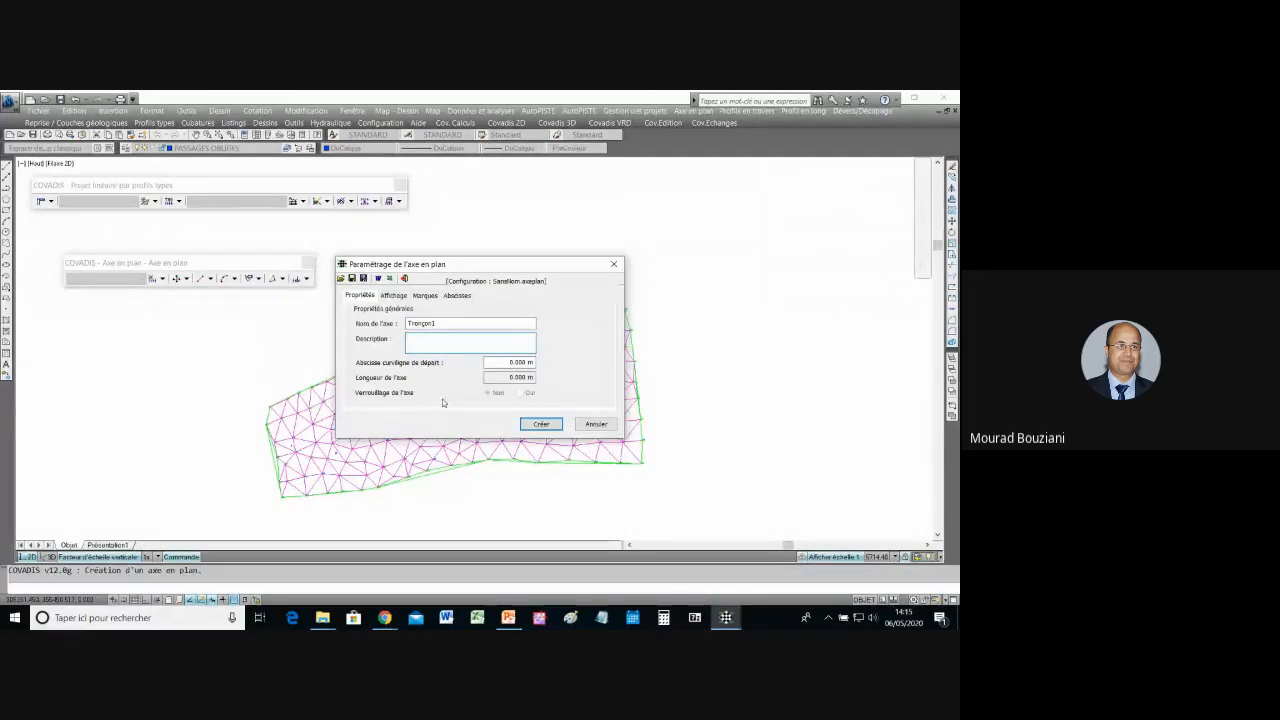
Step: Enter 'Route lient A et B' as the axis description and create the axis
text(Route)
key(BackSpace)
key(BackSpace)
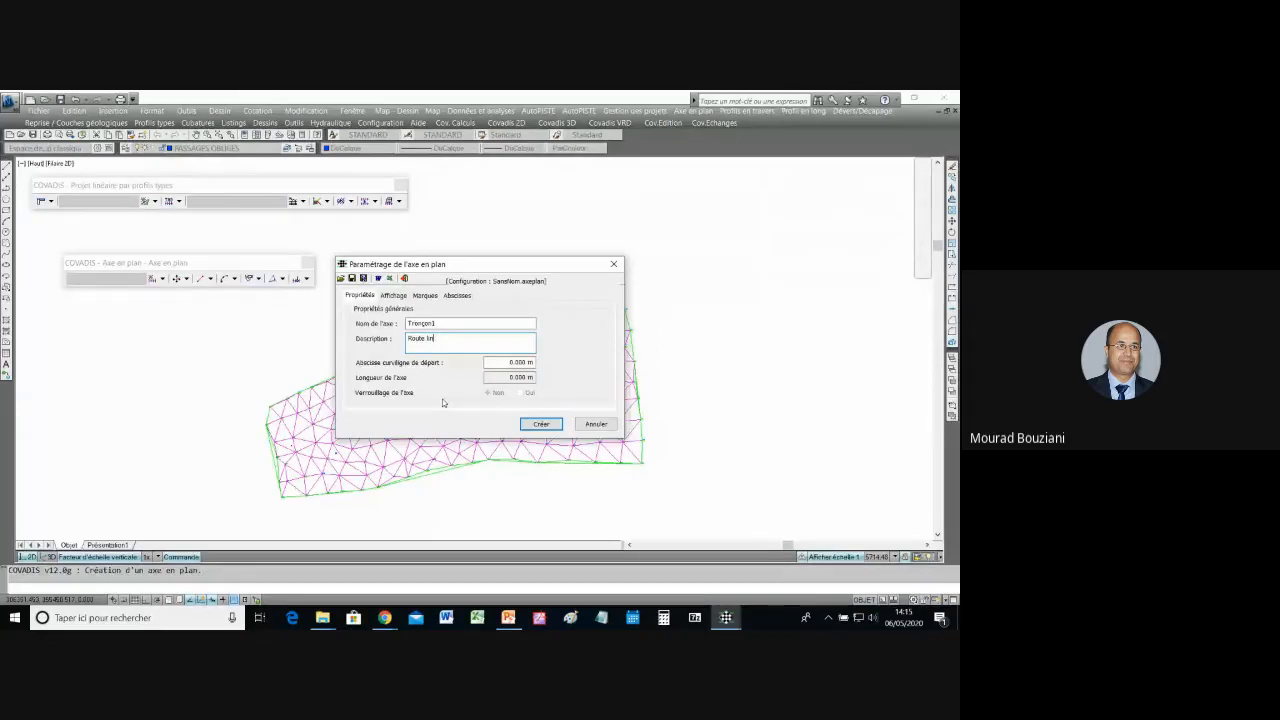
text(ien)
text( A et B)
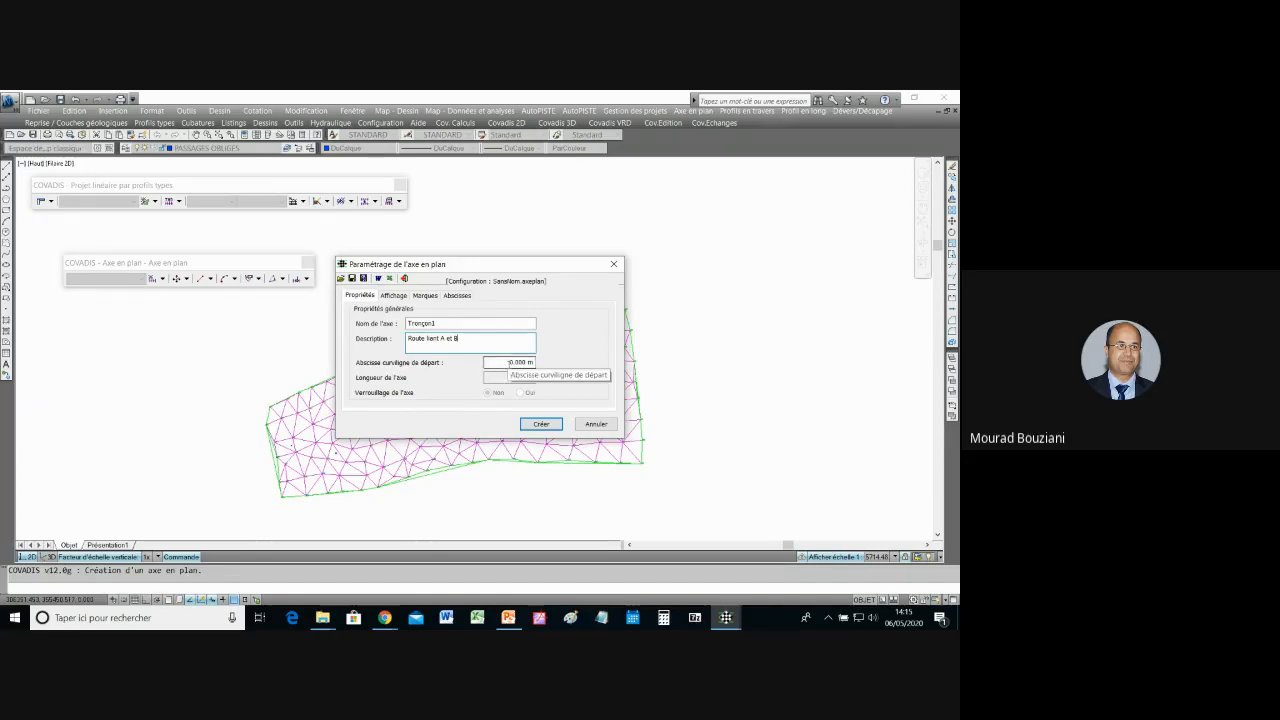
click(539, 424)
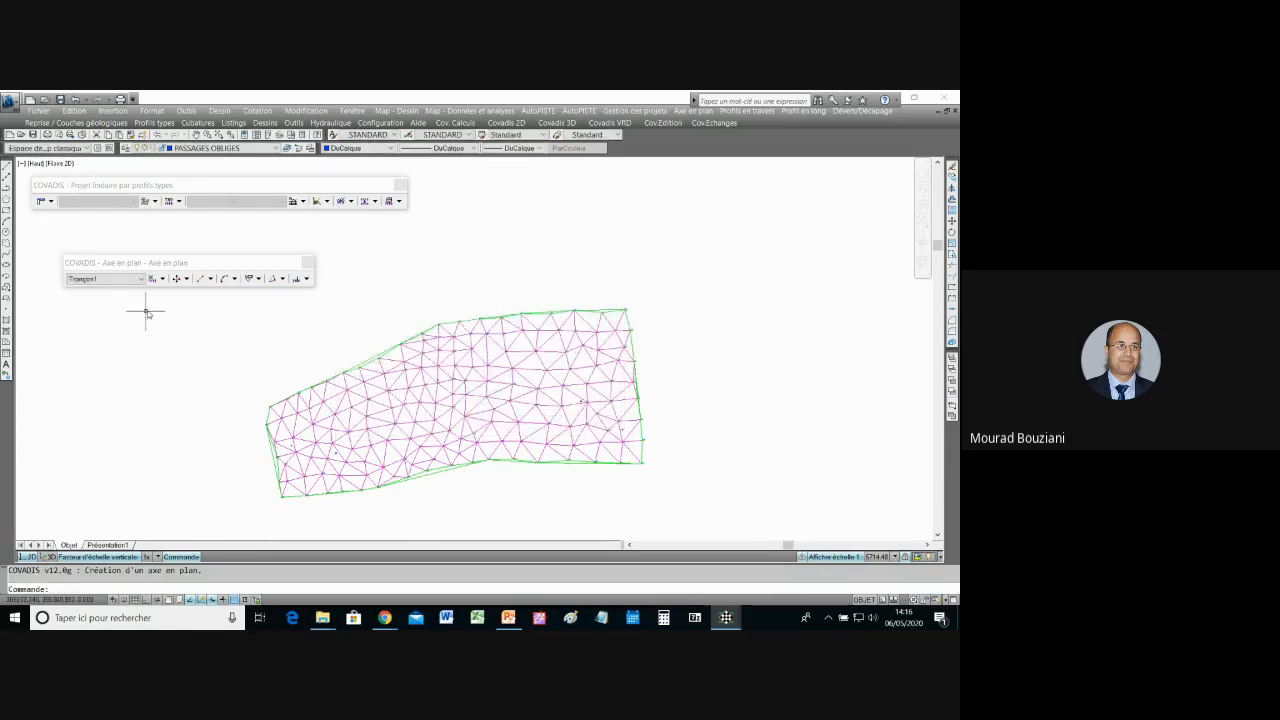
Step: Review the available plan axis operations, axis element tools and line construction methods
click(163, 279)
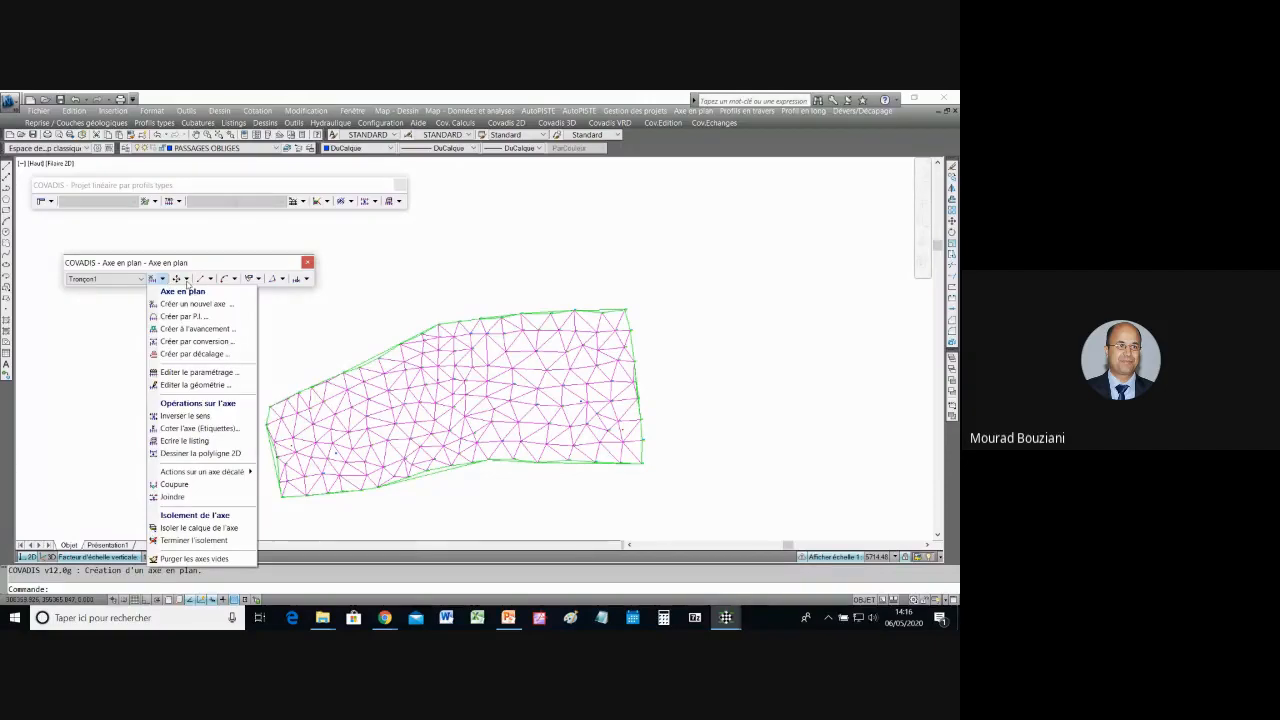
click(186, 281)
click(186, 280)
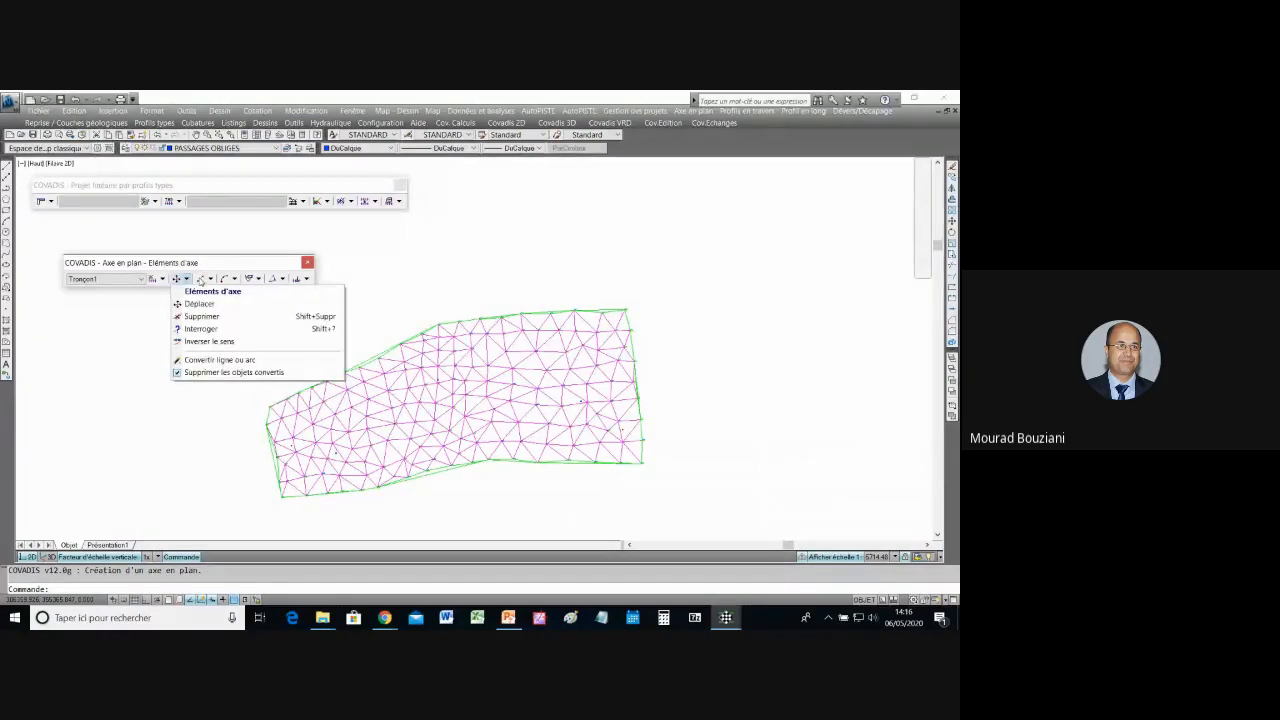
click(201, 280)
click(203, 280)
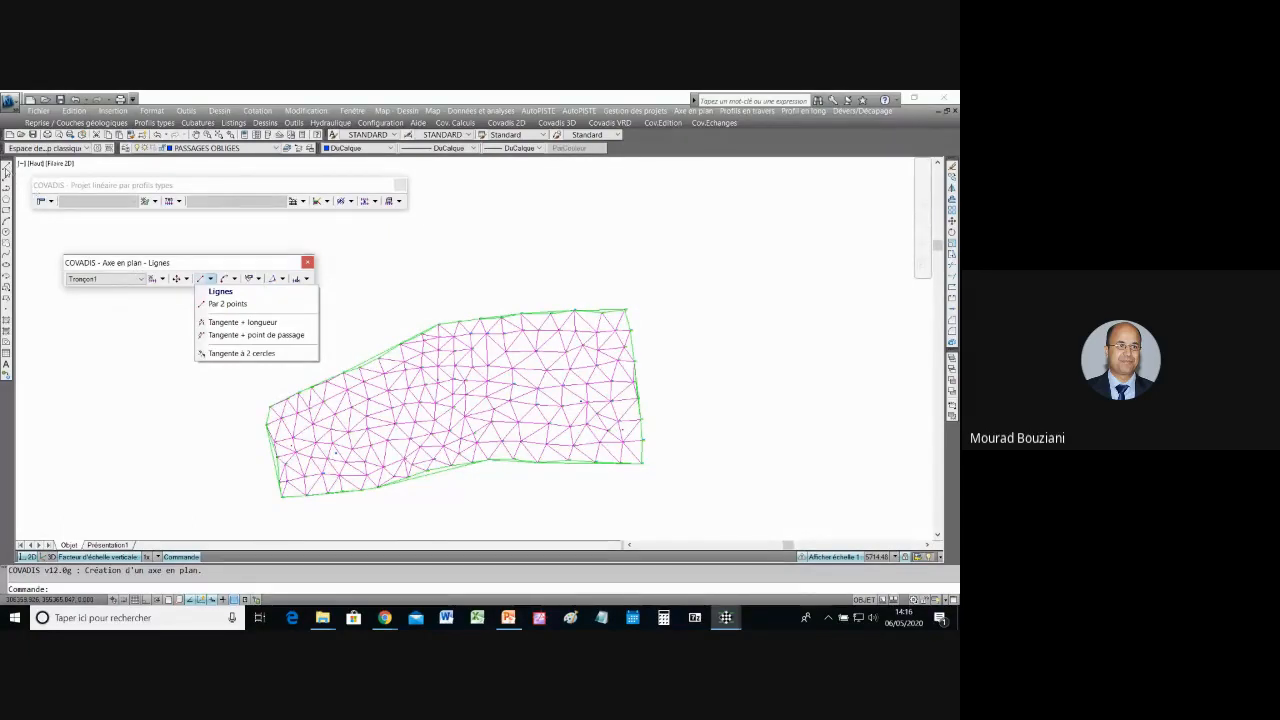
click(205, 266)
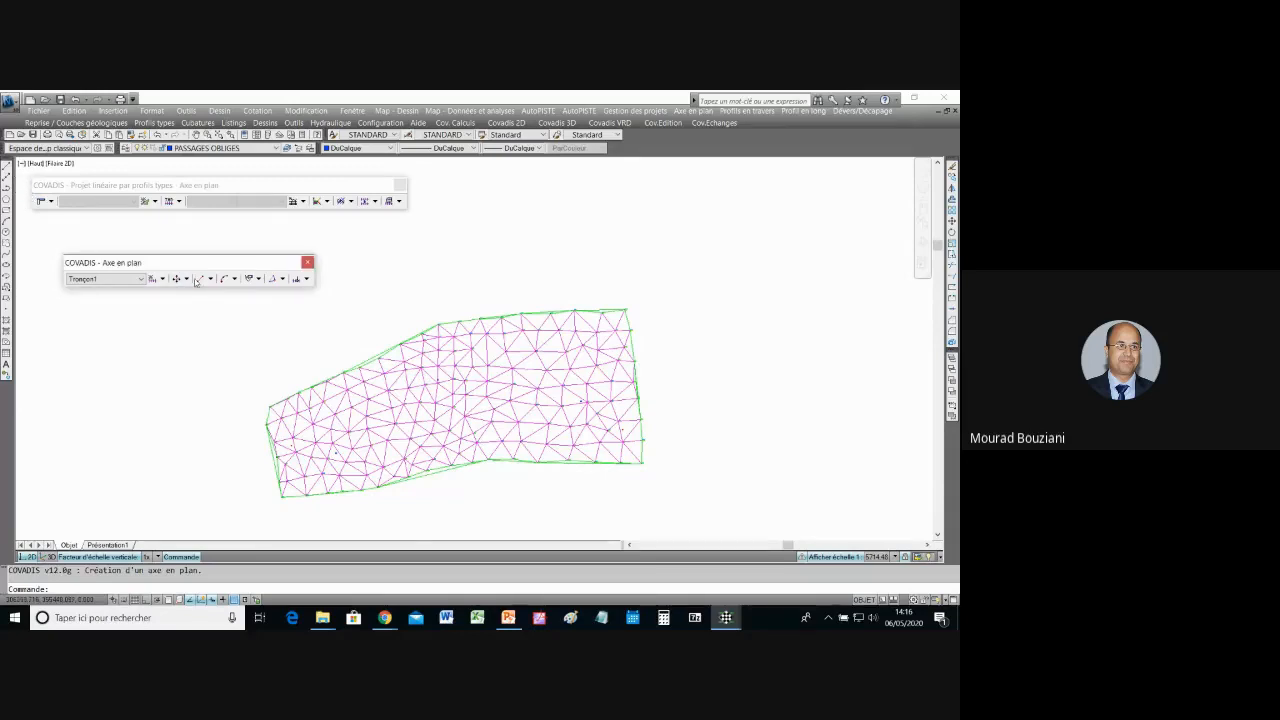
click(199, 279)
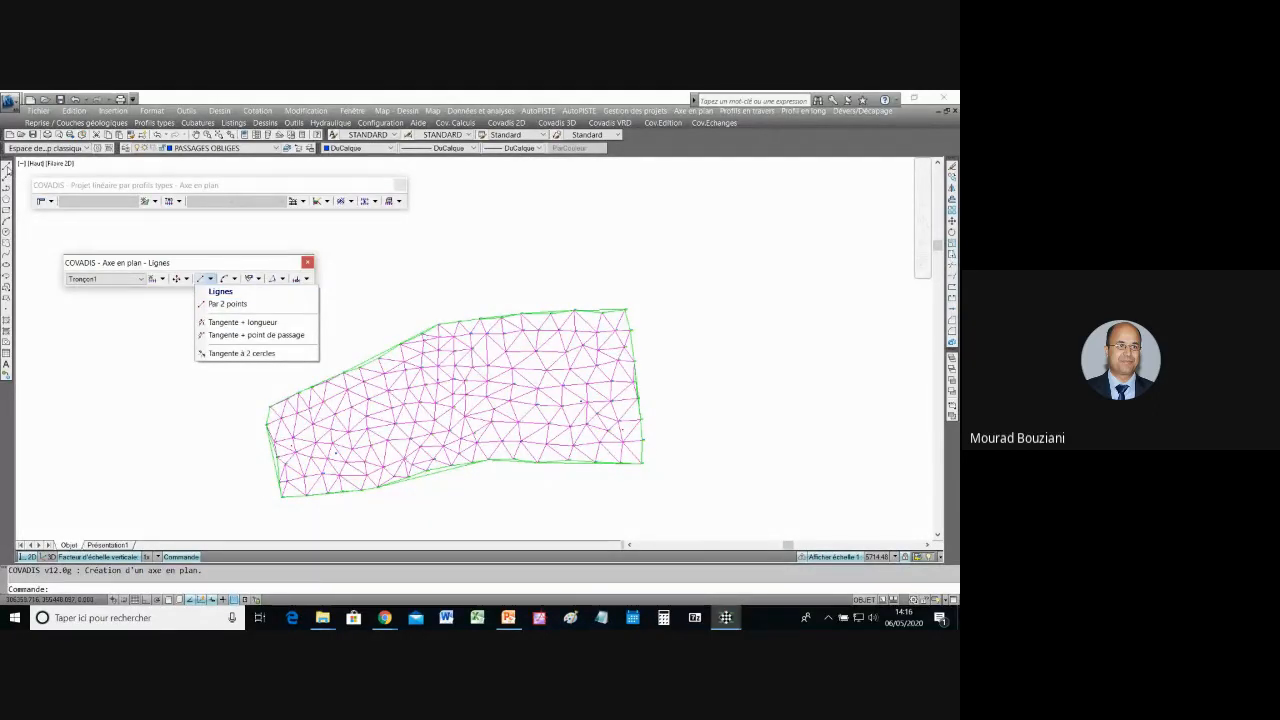
Step: Draw the first straight line from inside the terrain model's western edge to just outside its southern boundary
click(227, 303)
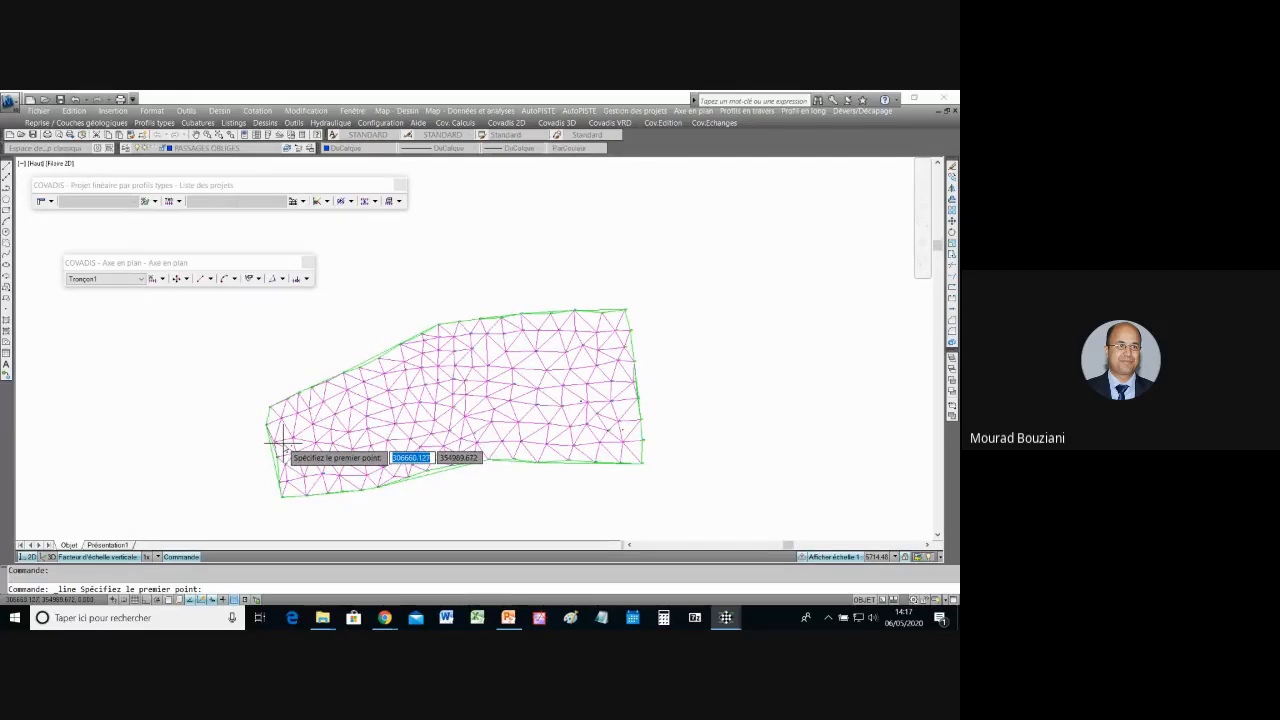
click(287, 443)
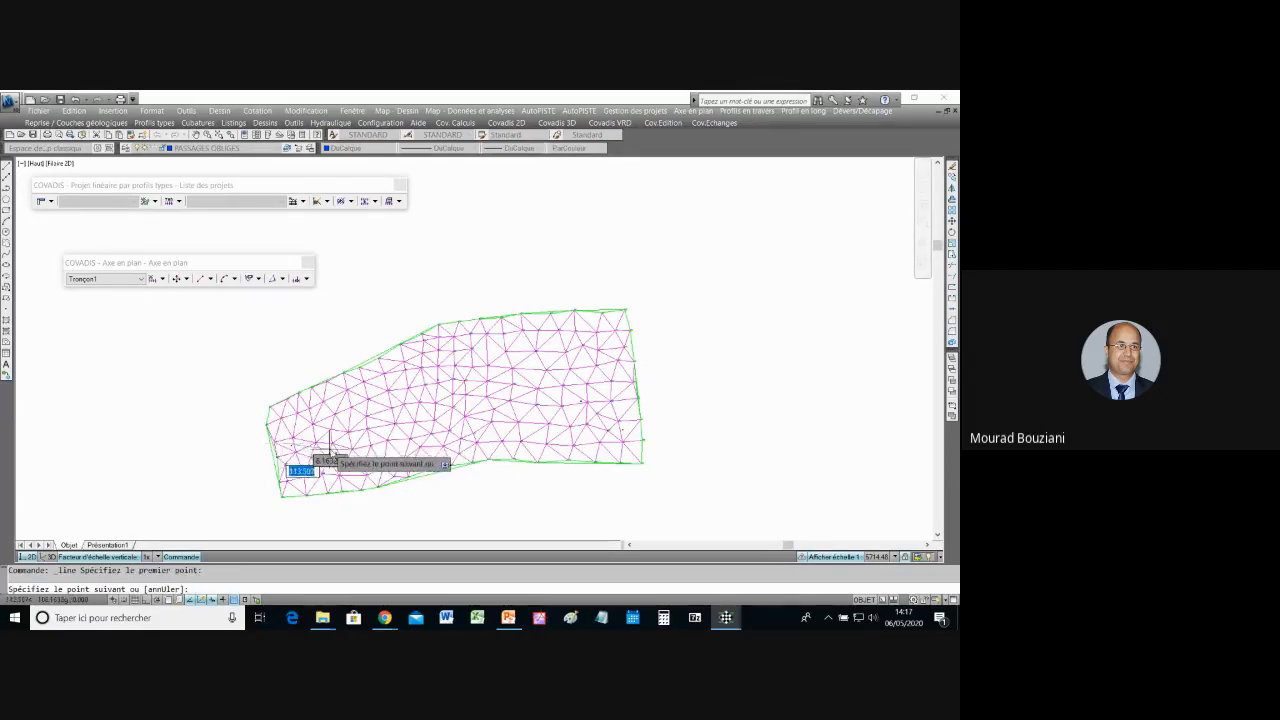
click(446, 483)
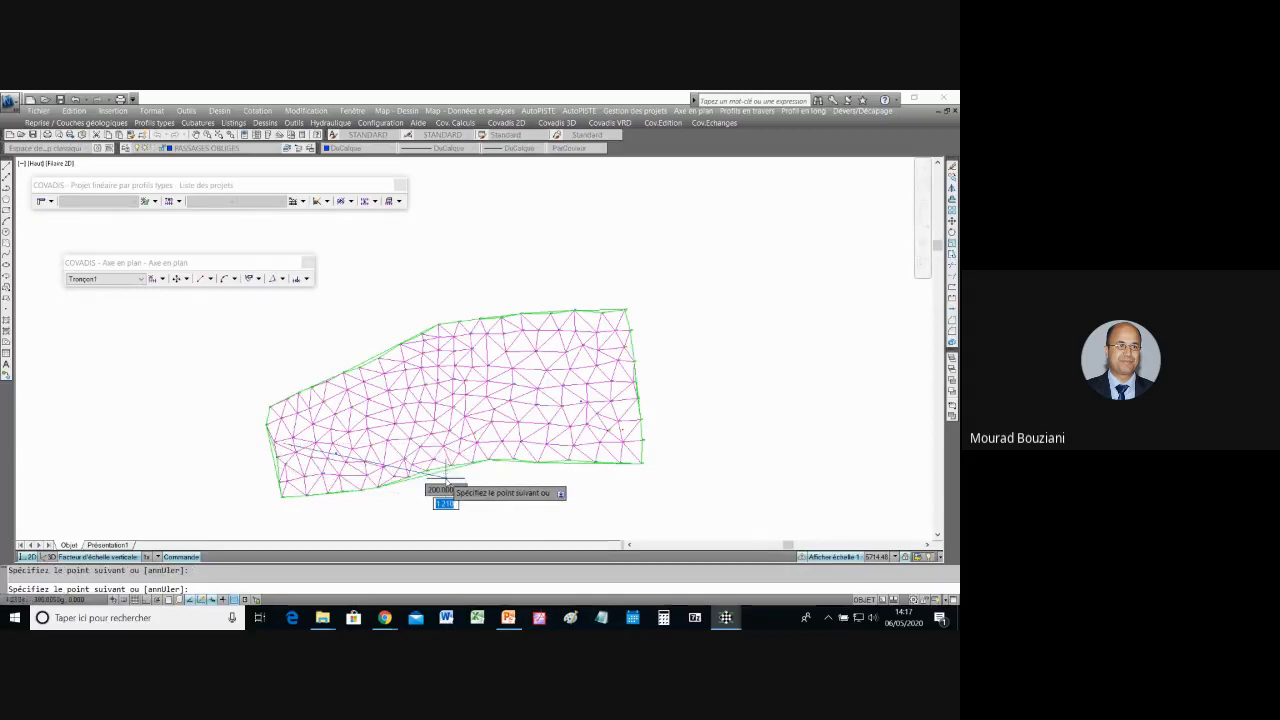
key(Escape)
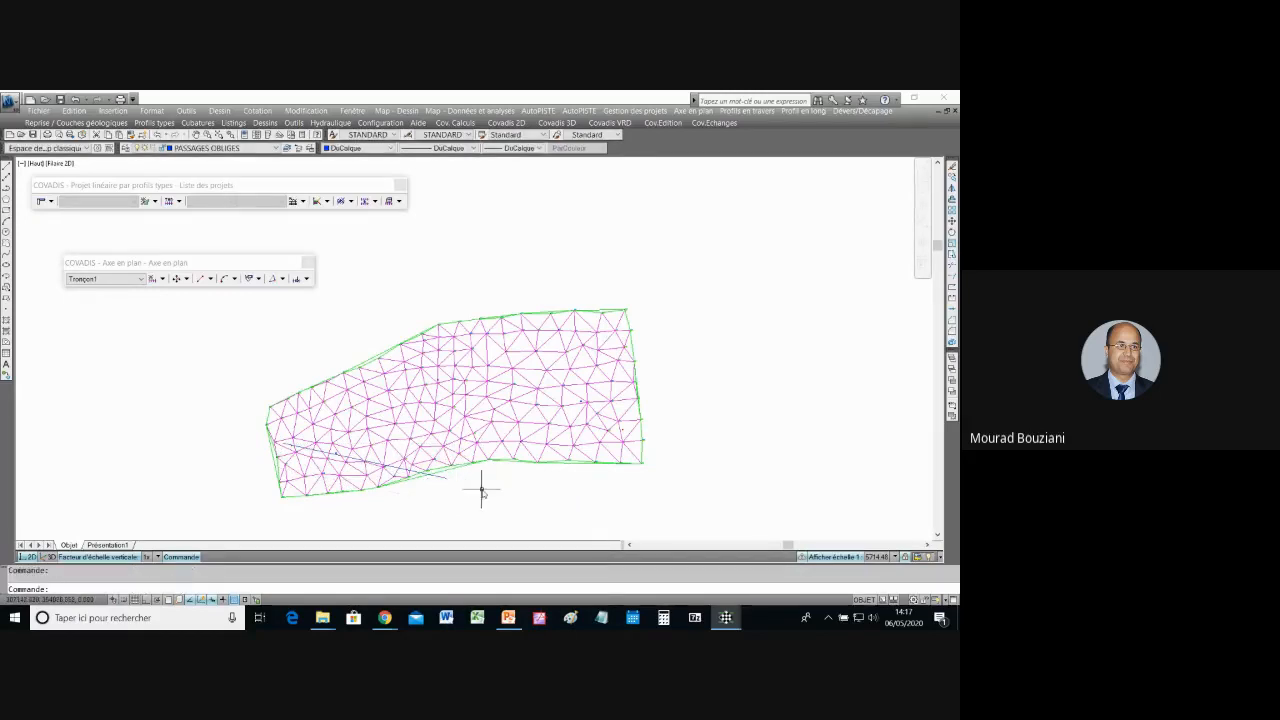
right_click(487, 490)
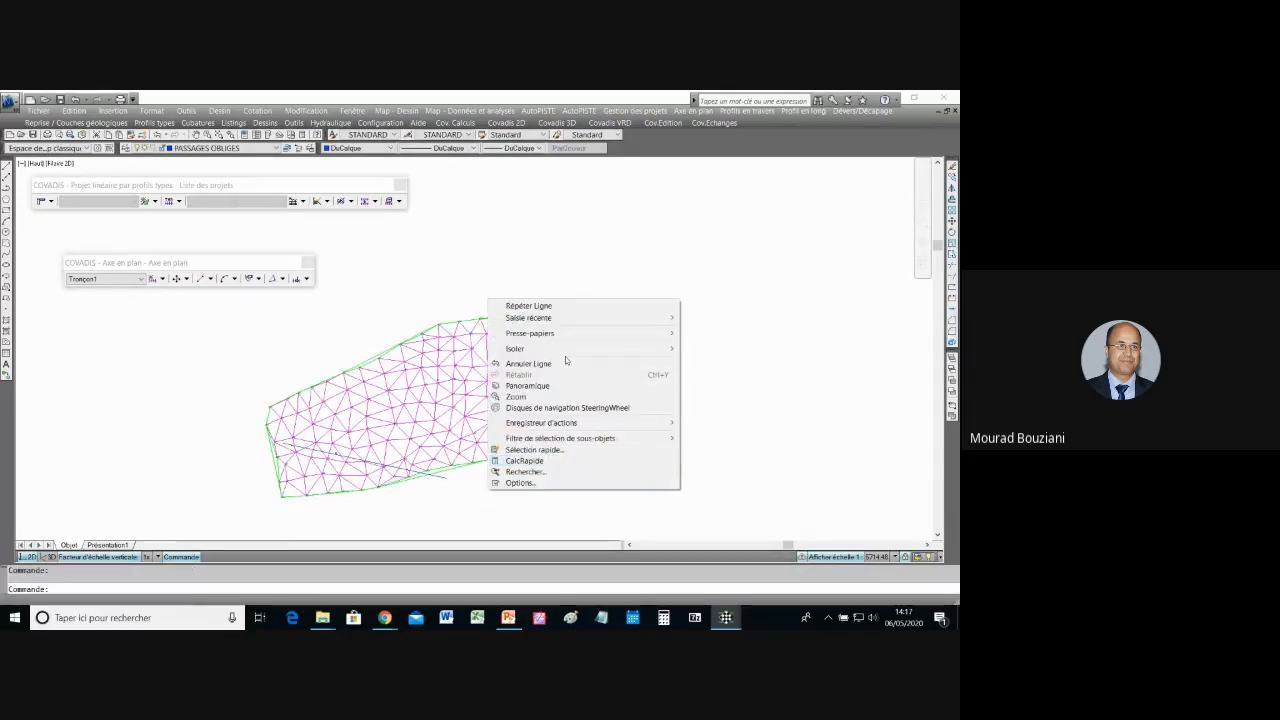
click(362, 268)
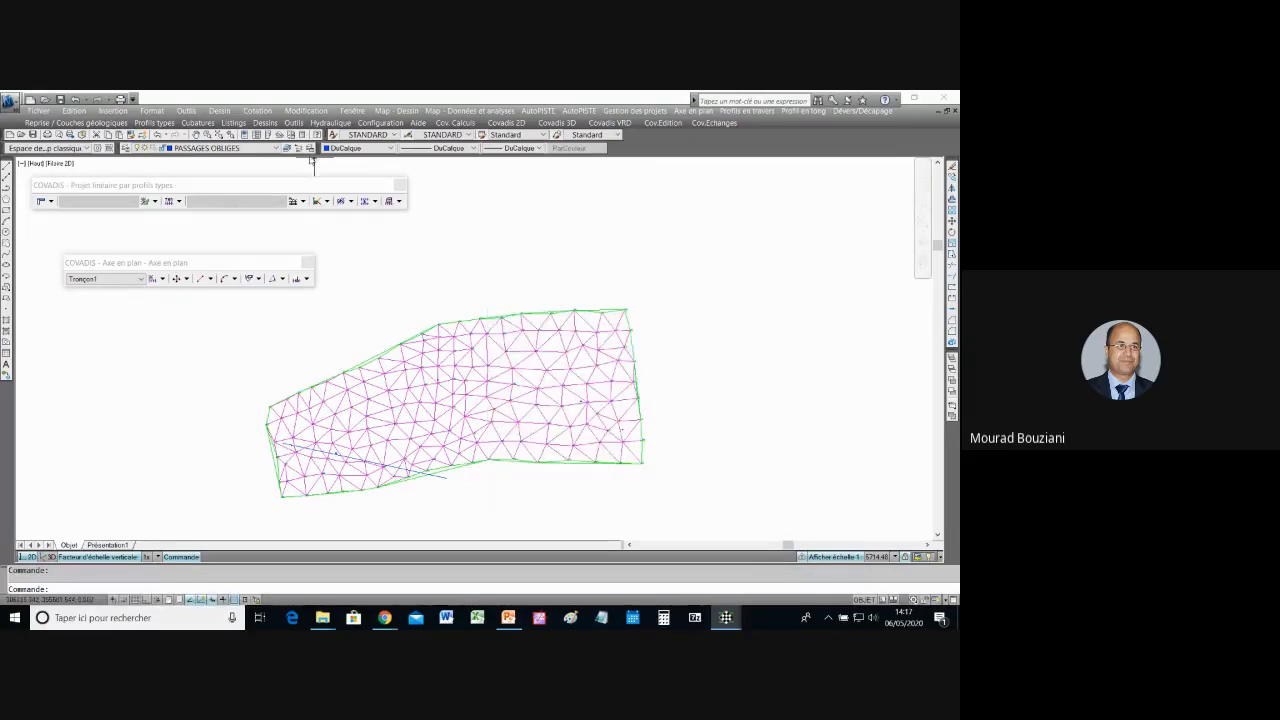
Step: Make layer 0 current and move the first line from PASSAGES OBLIGES to layer 0
click(273, 149)
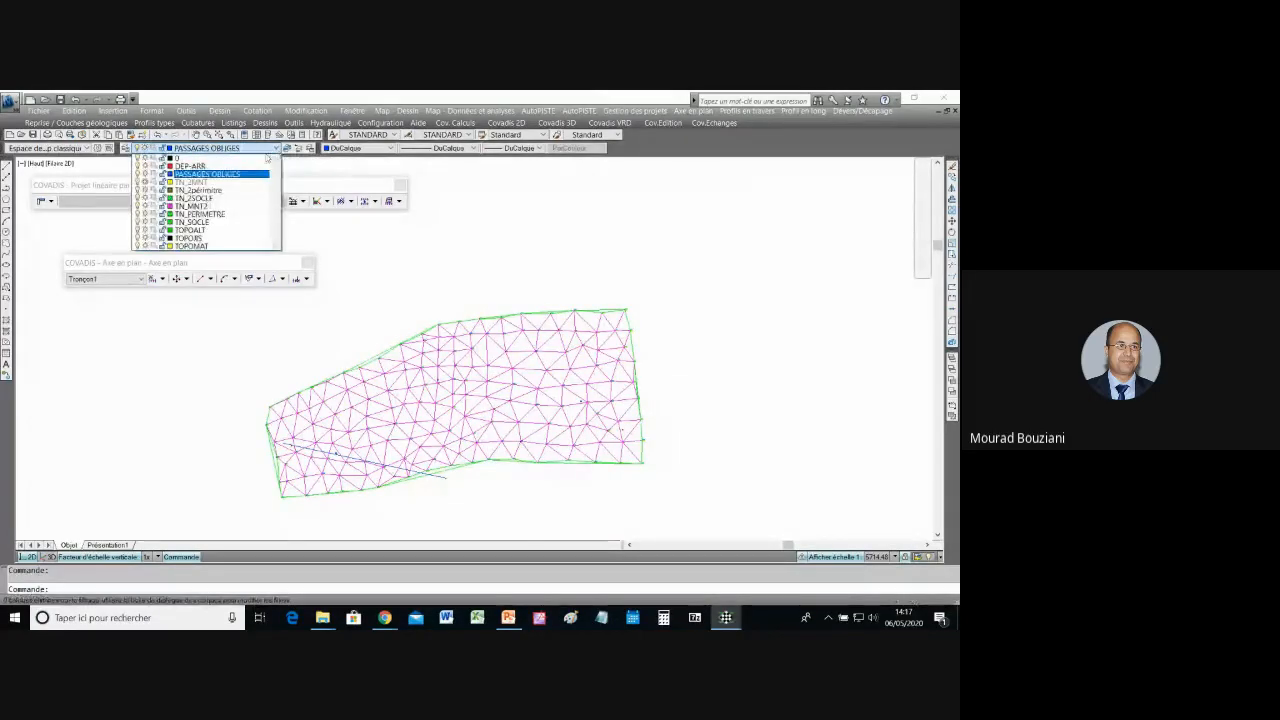
click(263, 160)
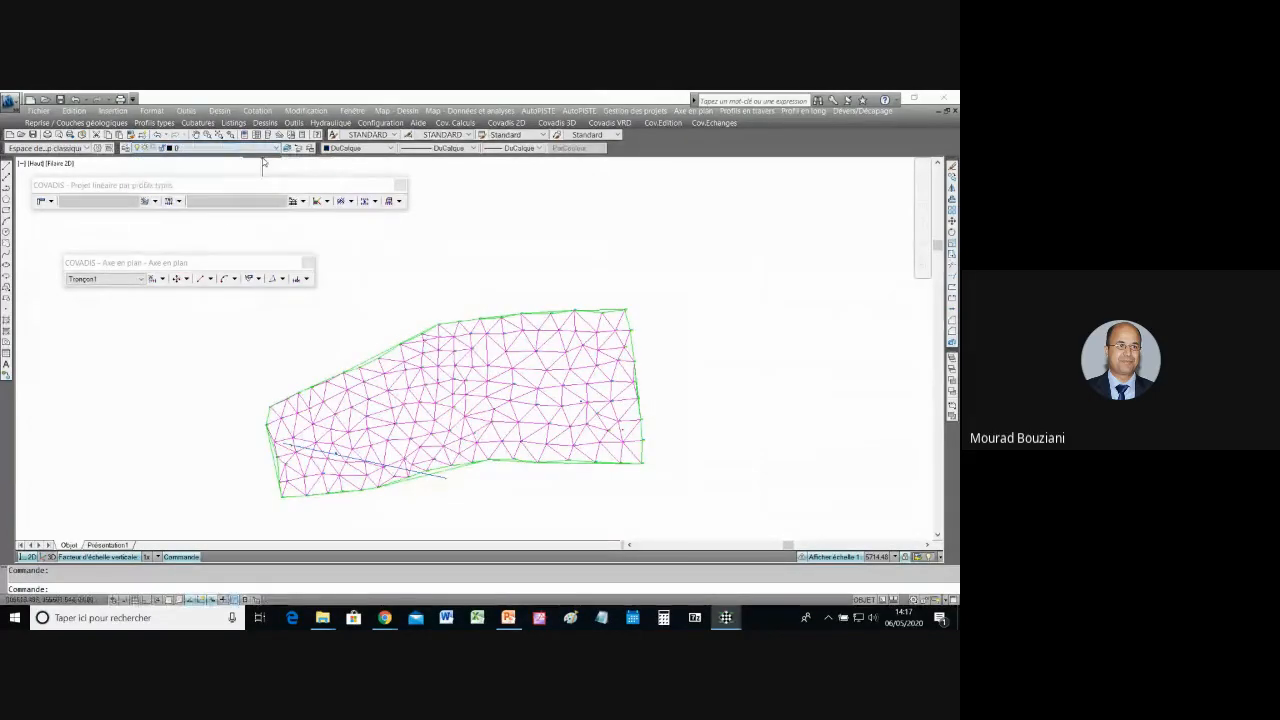
click(358, 462)
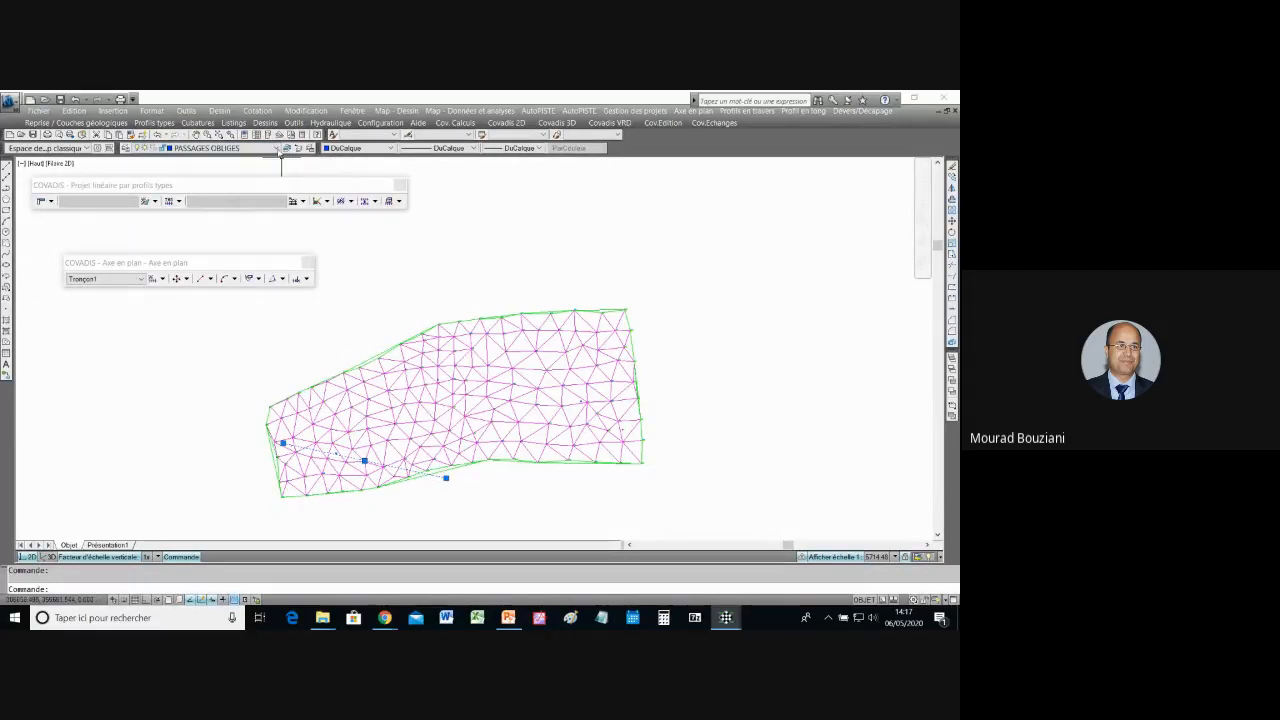
click(277, 149)
click(272, 158)
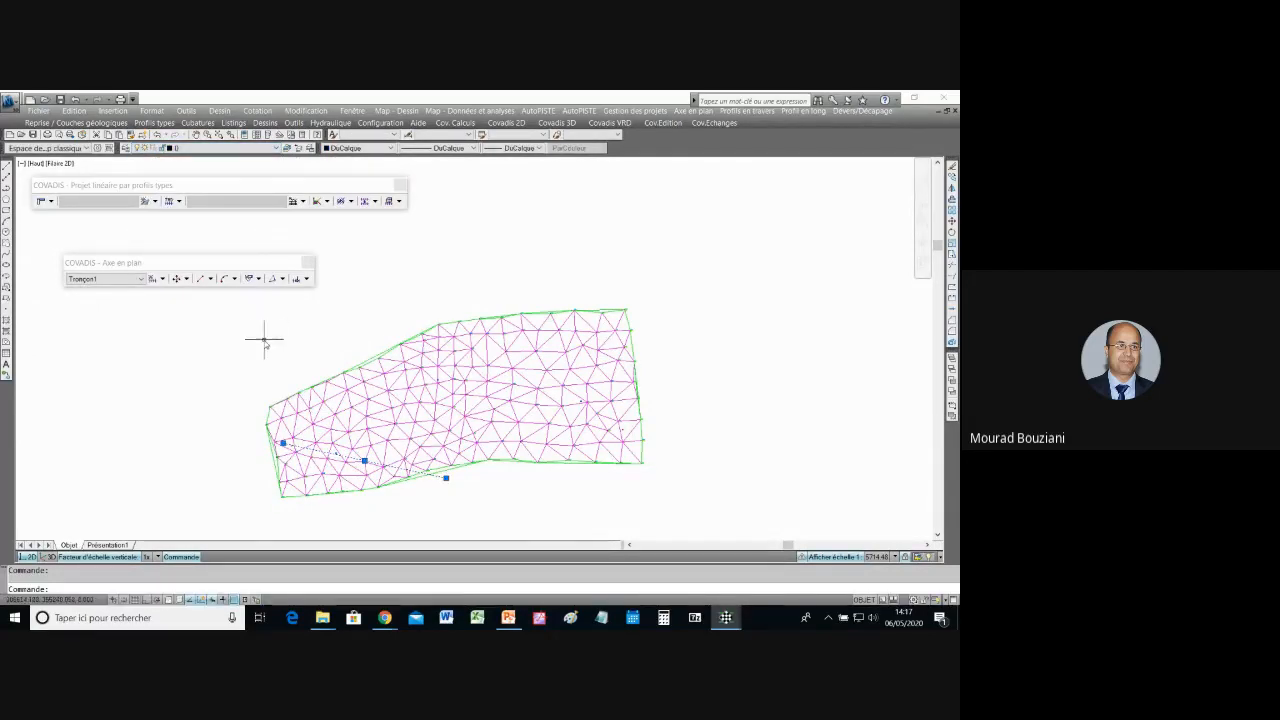
key(Escape)
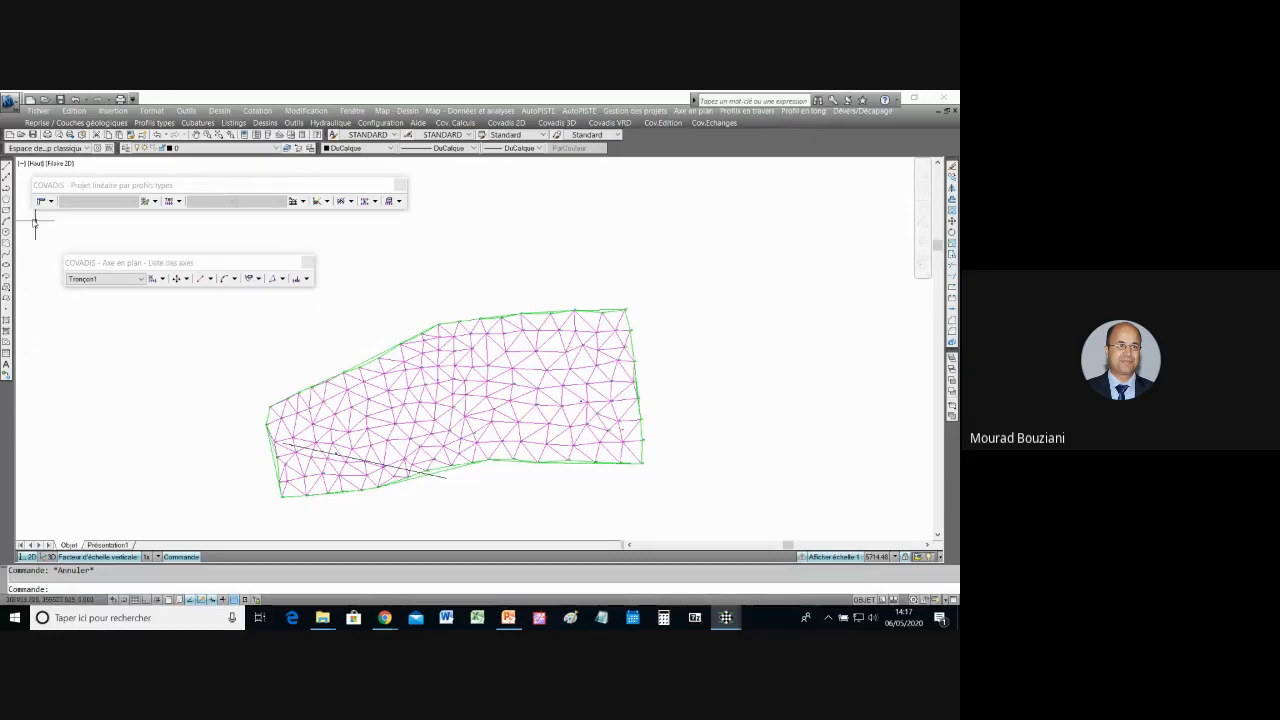
Step: Draw a second line from just below the southern boundary, across the first line's eastern end, to just above the northern boundary
click(6, 174)
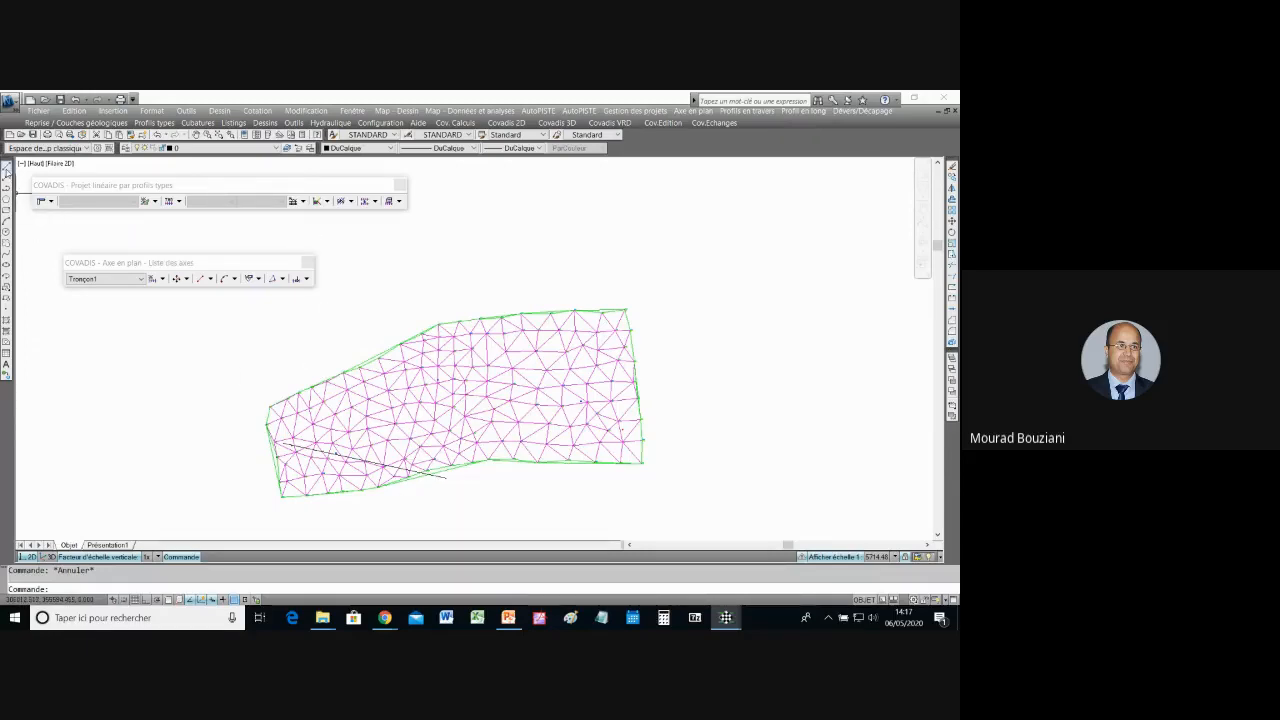
click(421, 495)
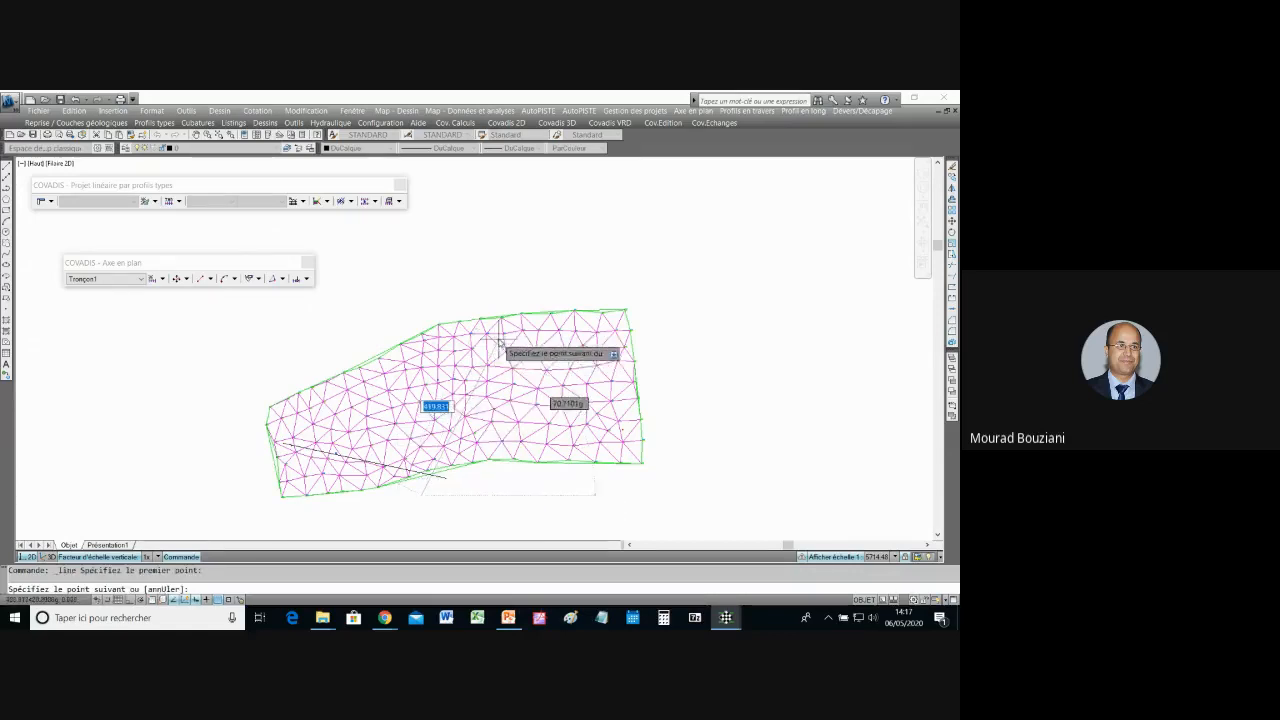
click(517, 299)
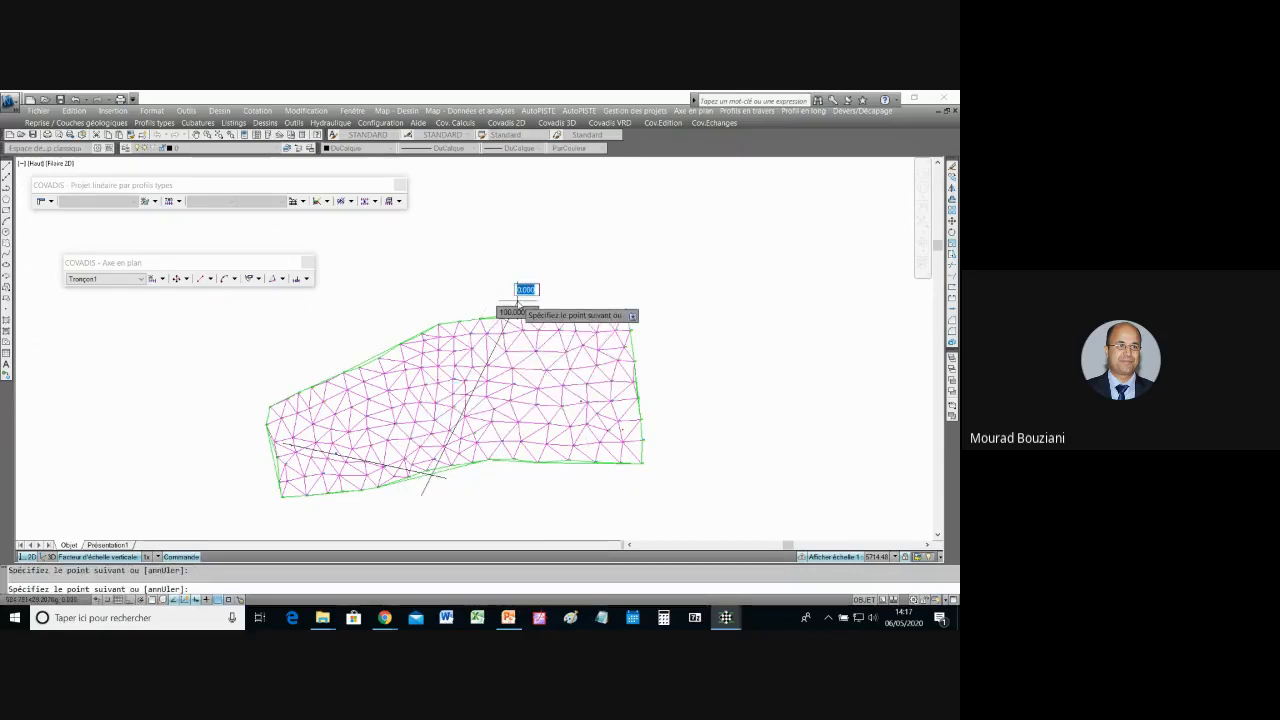
key(Return)
key(Return)
key(Return)
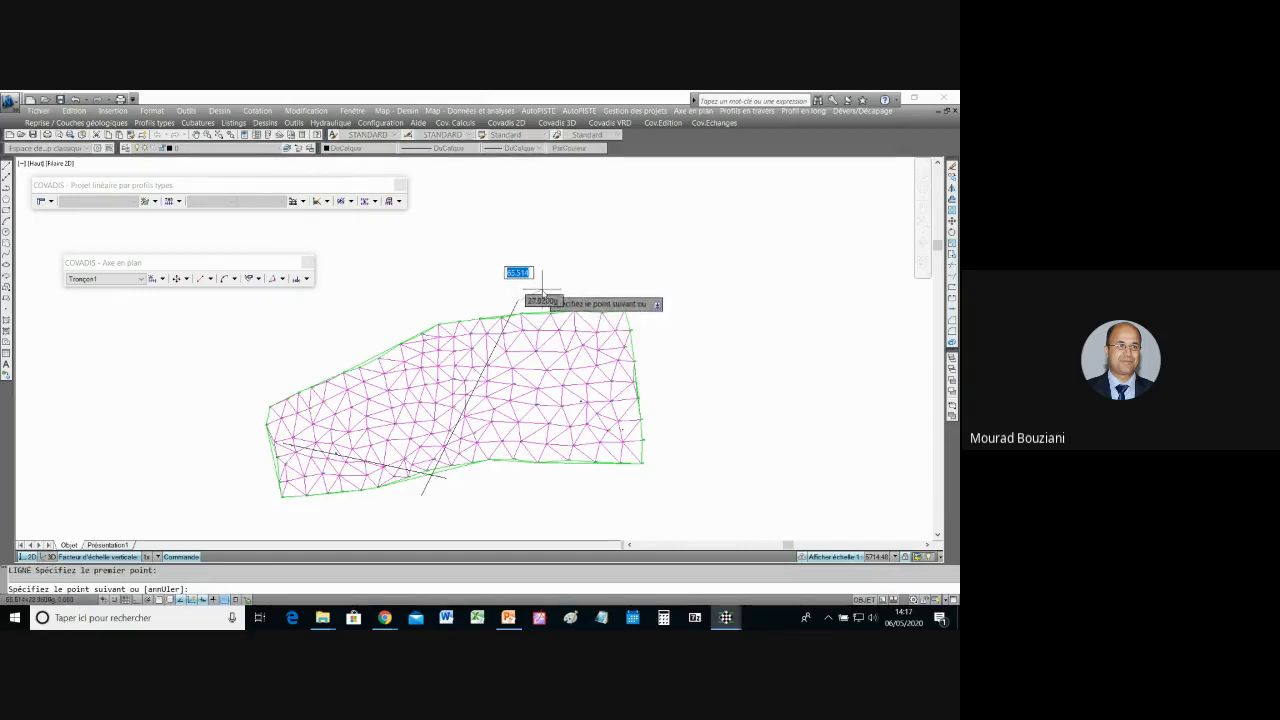
key(Escape)
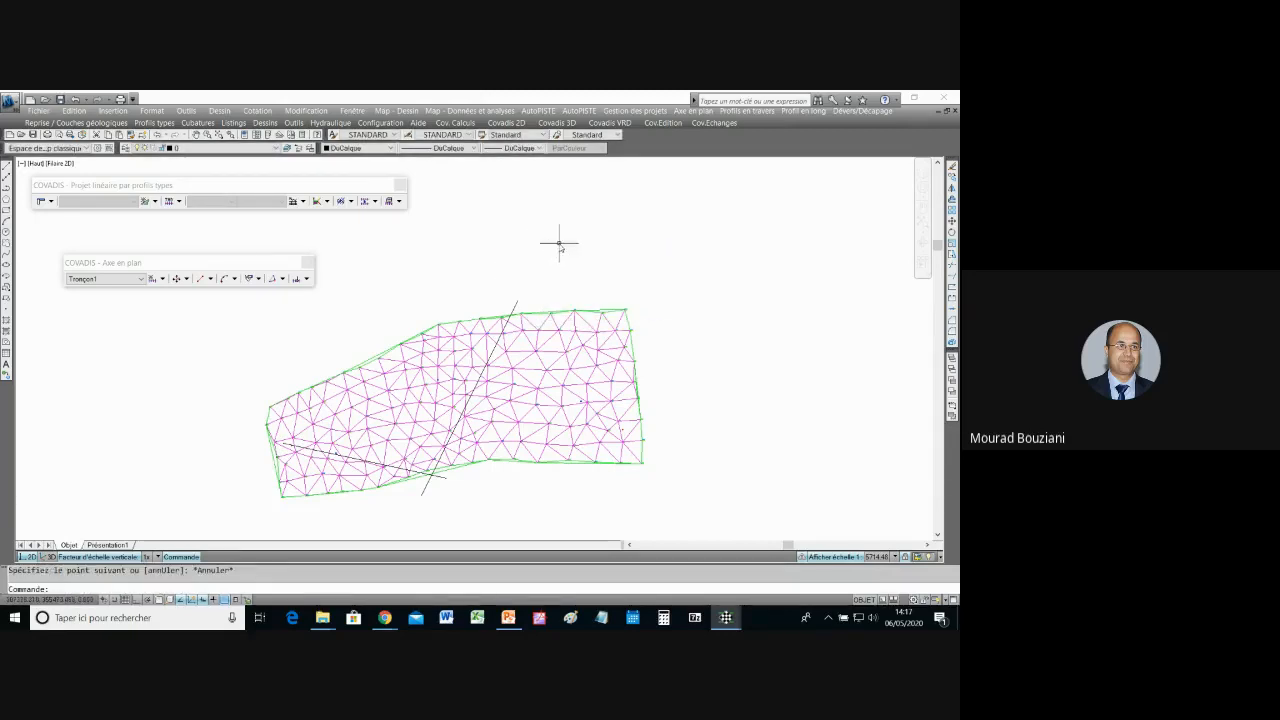
Step: Draw a third line crossing the second near the northern boundary and running southeast past the terrain model's eastern edge
right_click(559, 243)
click(566, 248)
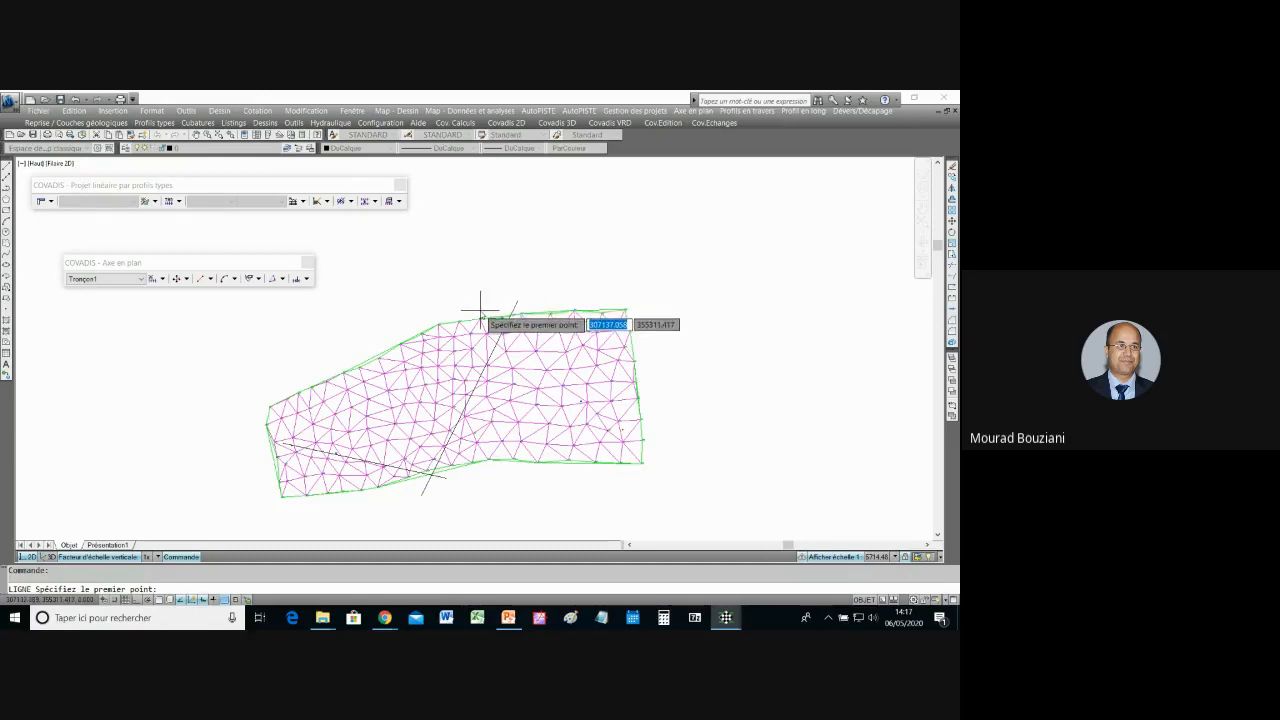
click(480, 313)
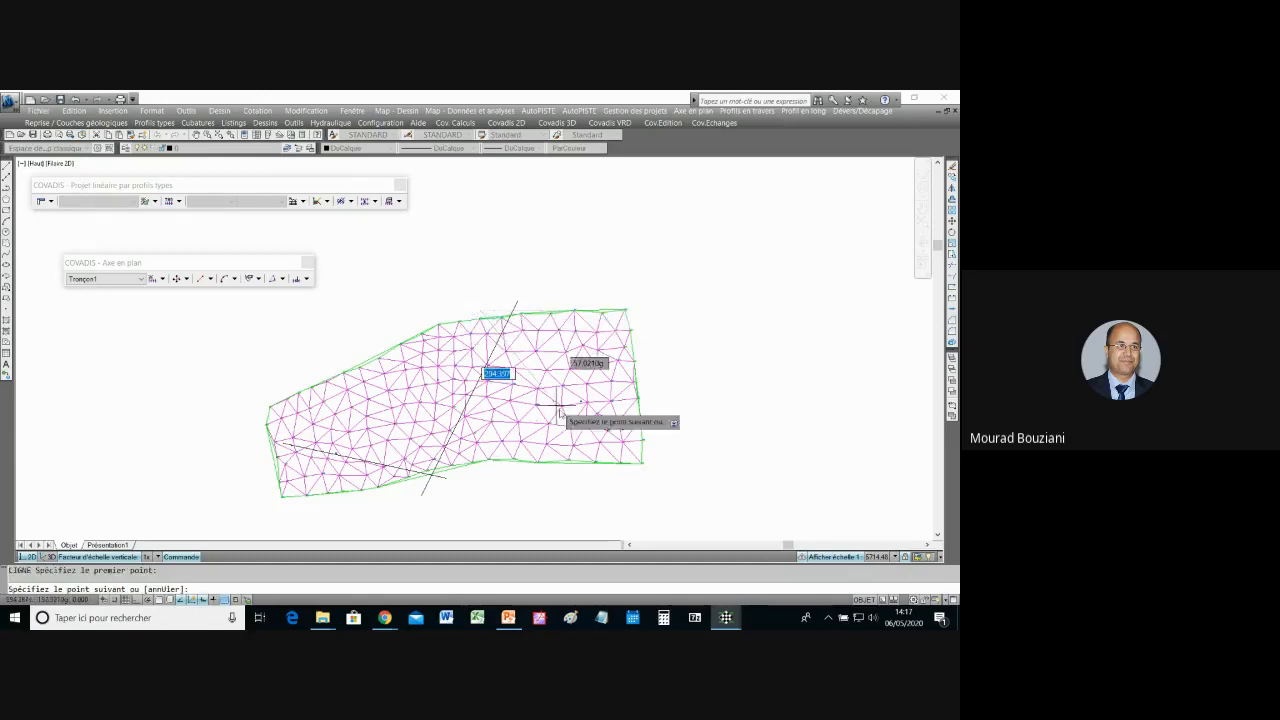
click(667, 421)
key(Return)
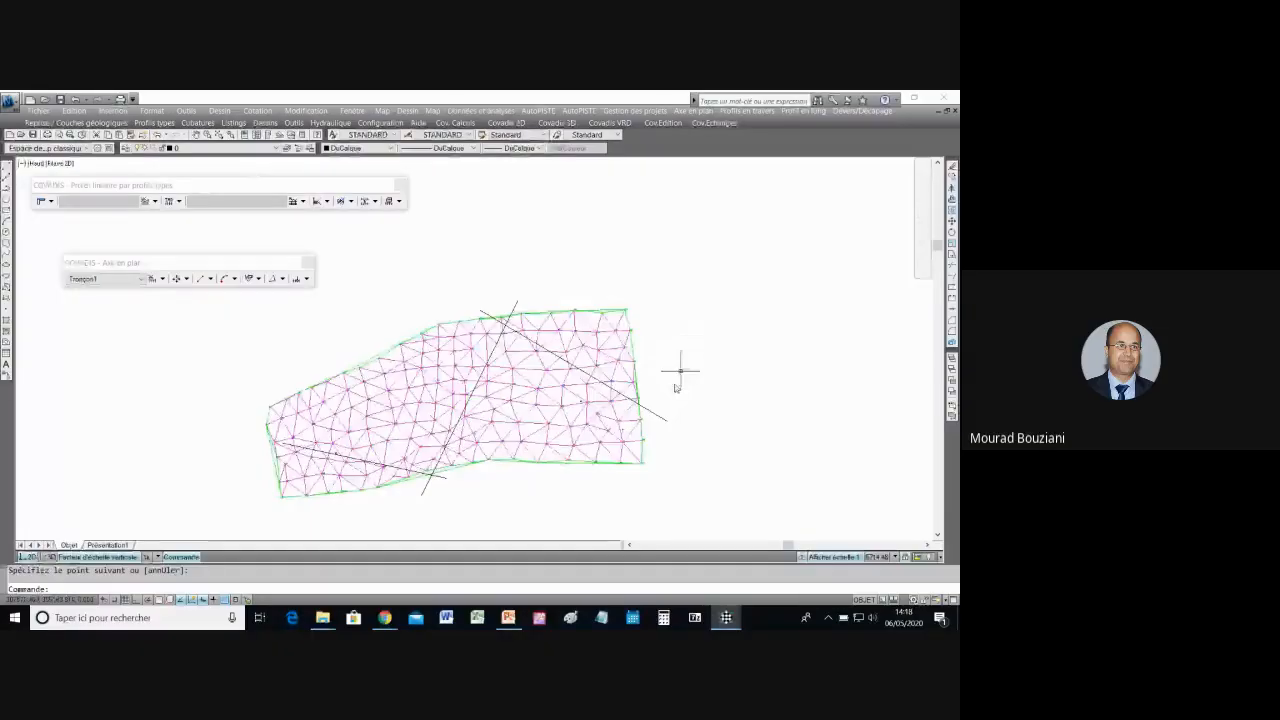
click(664, 420)
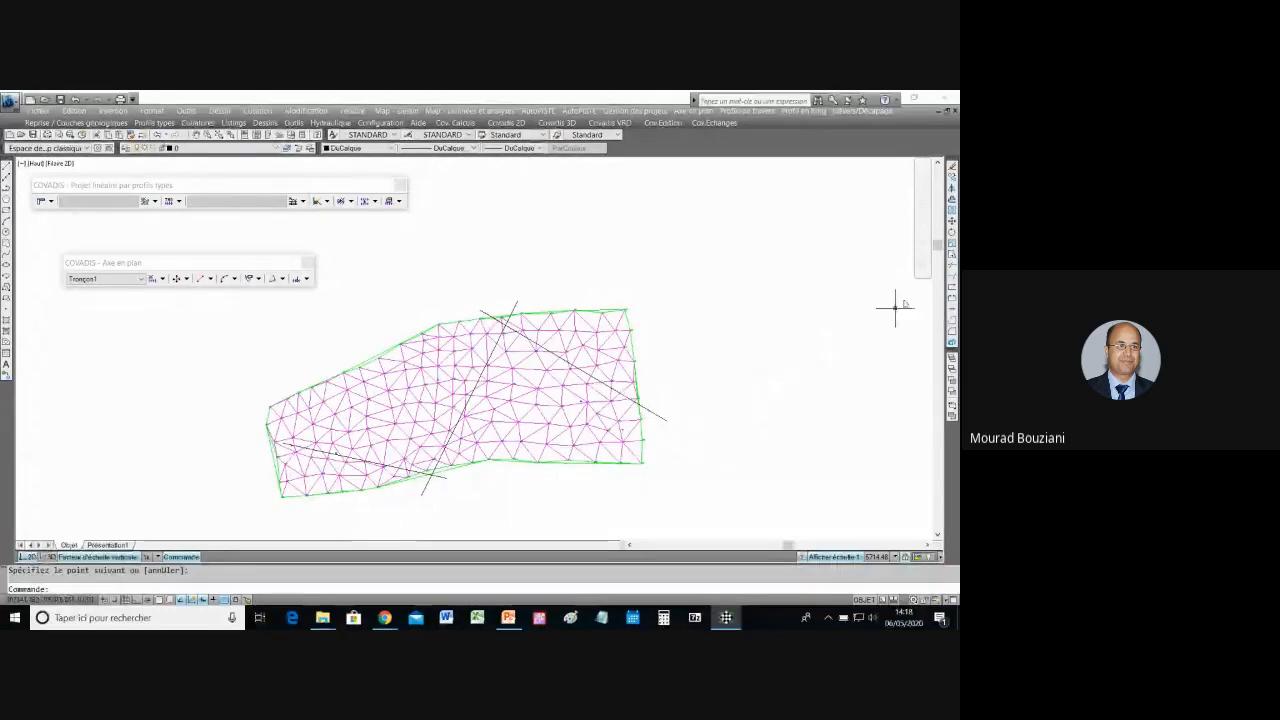
click(951, 266)
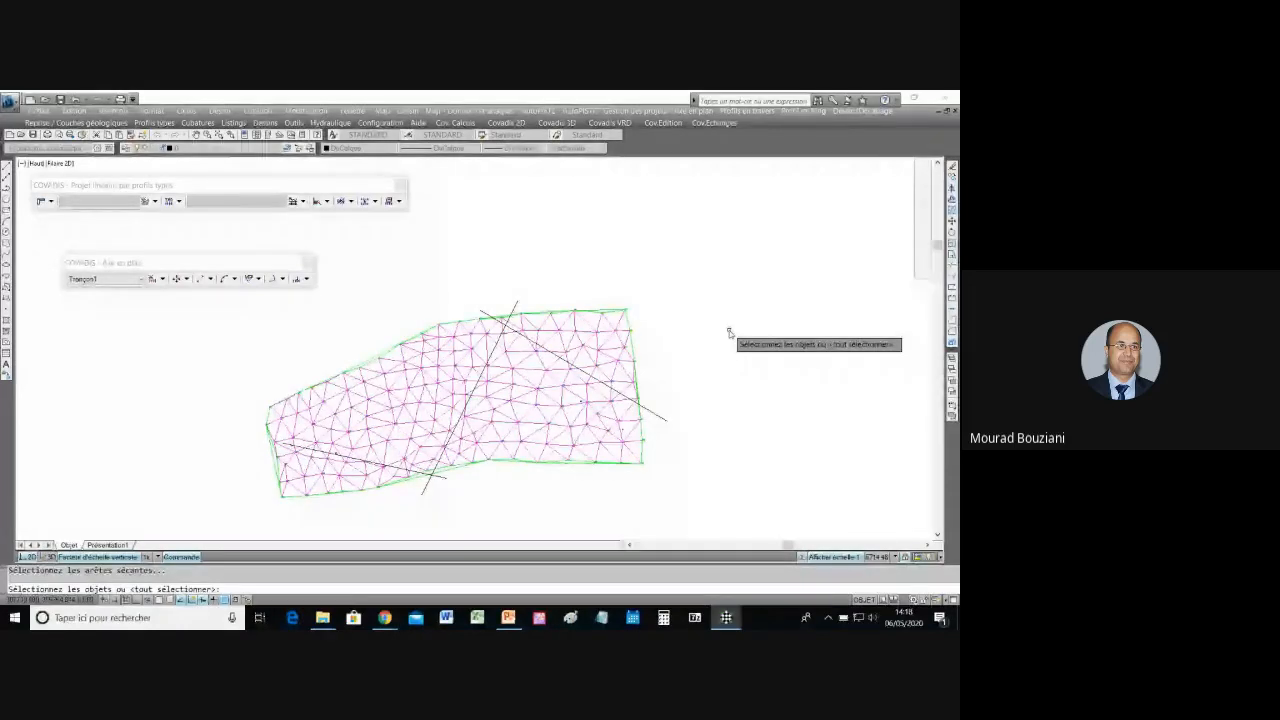
key(Escape)
click(508, 320)
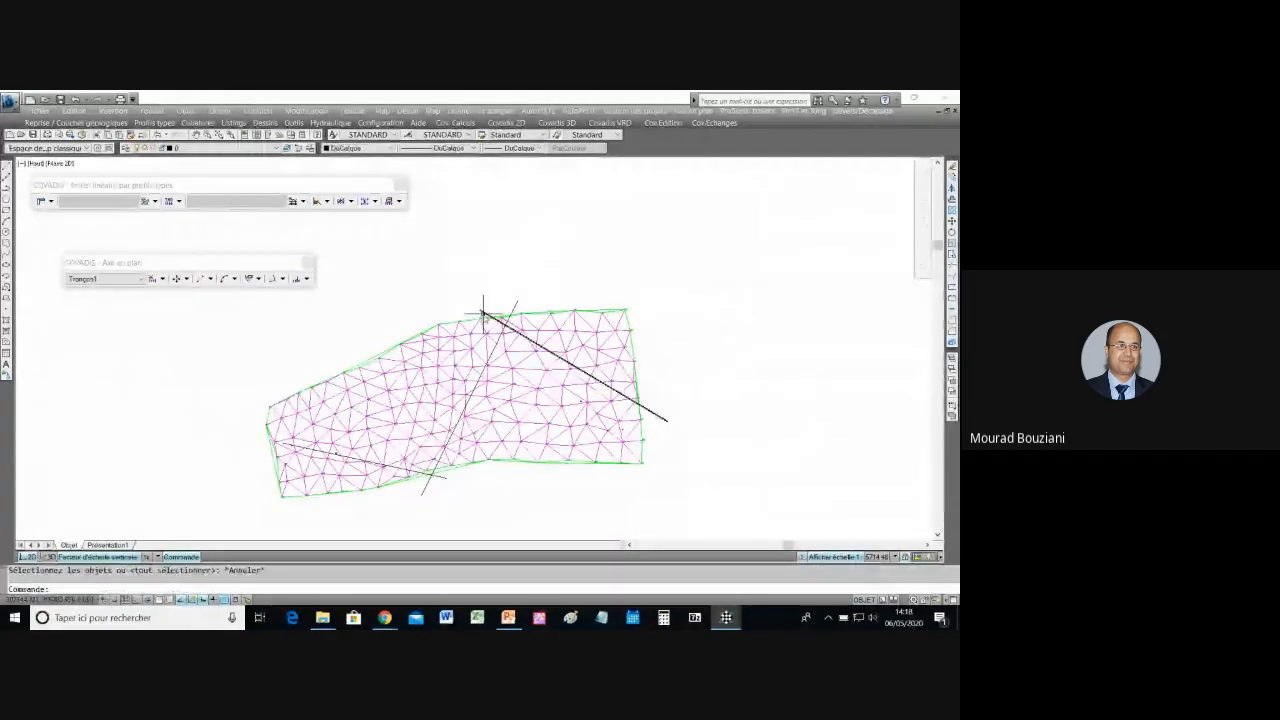
Step: Replace the third line with a shorter one from just above the northern boundary to just inside the terrain model's eastern edge
key(Delete)
text(line Spécifiez le premier point:)
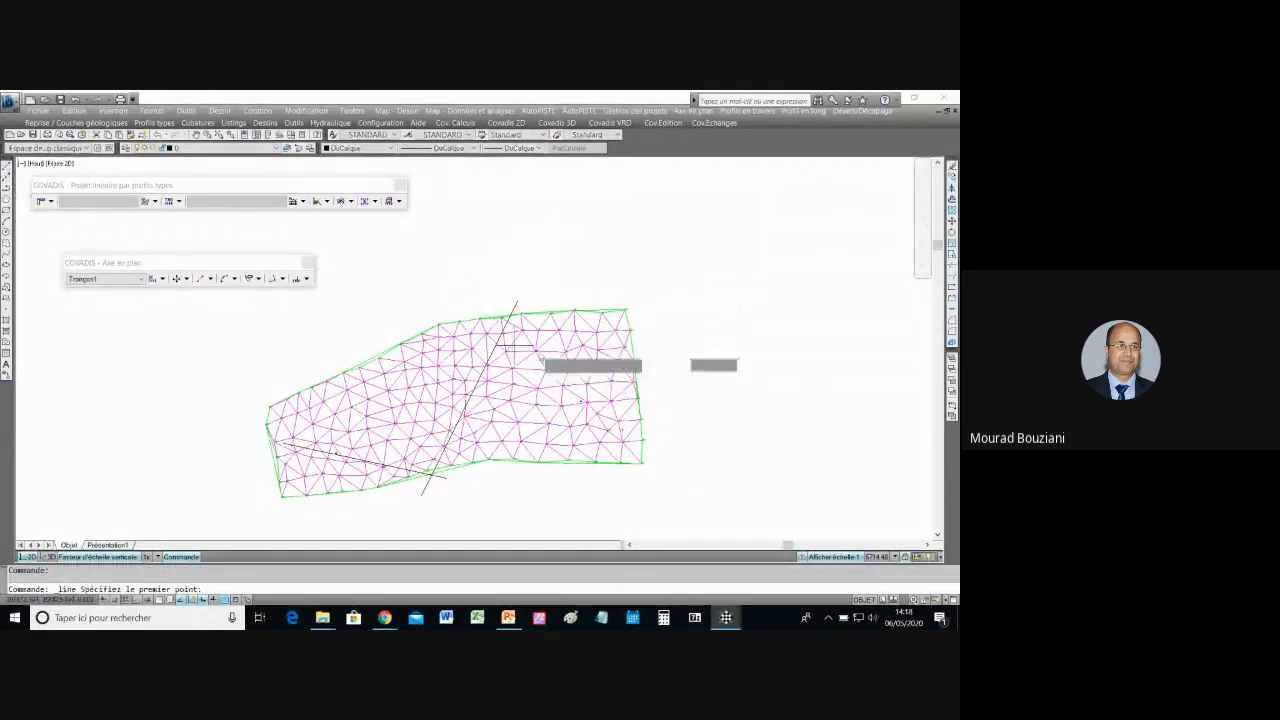
key(Return)
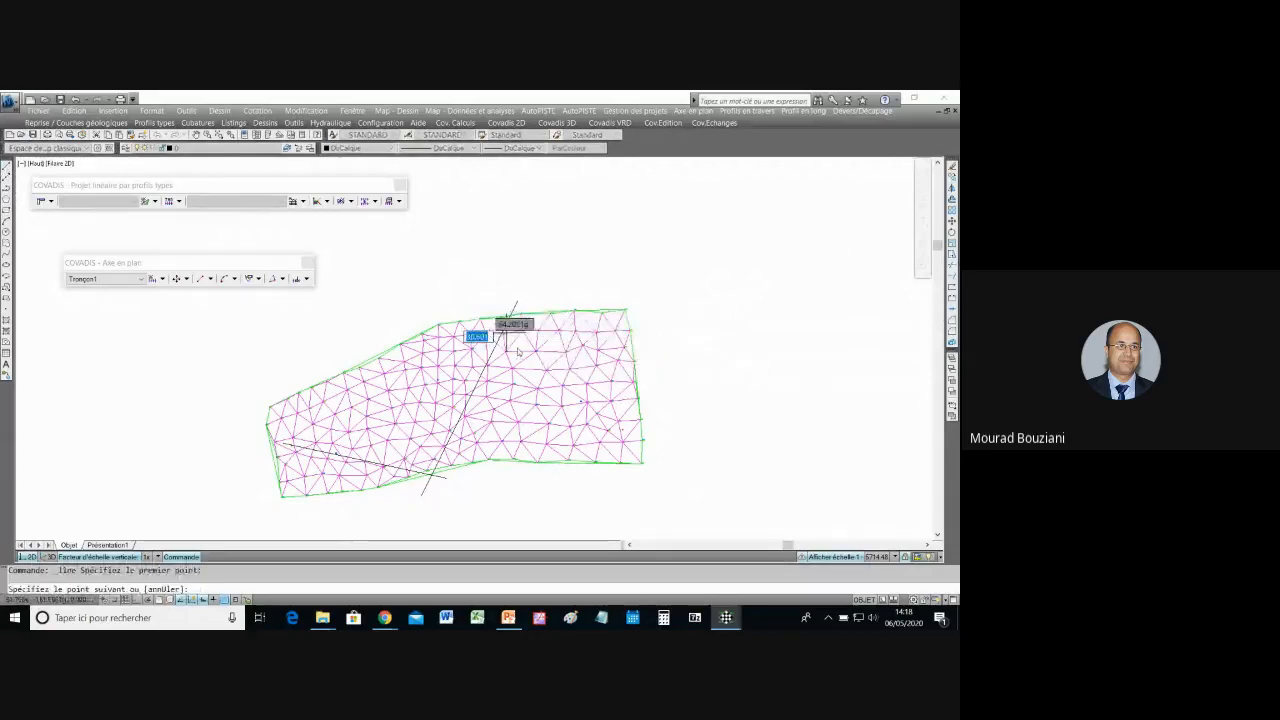
click(466, 338)
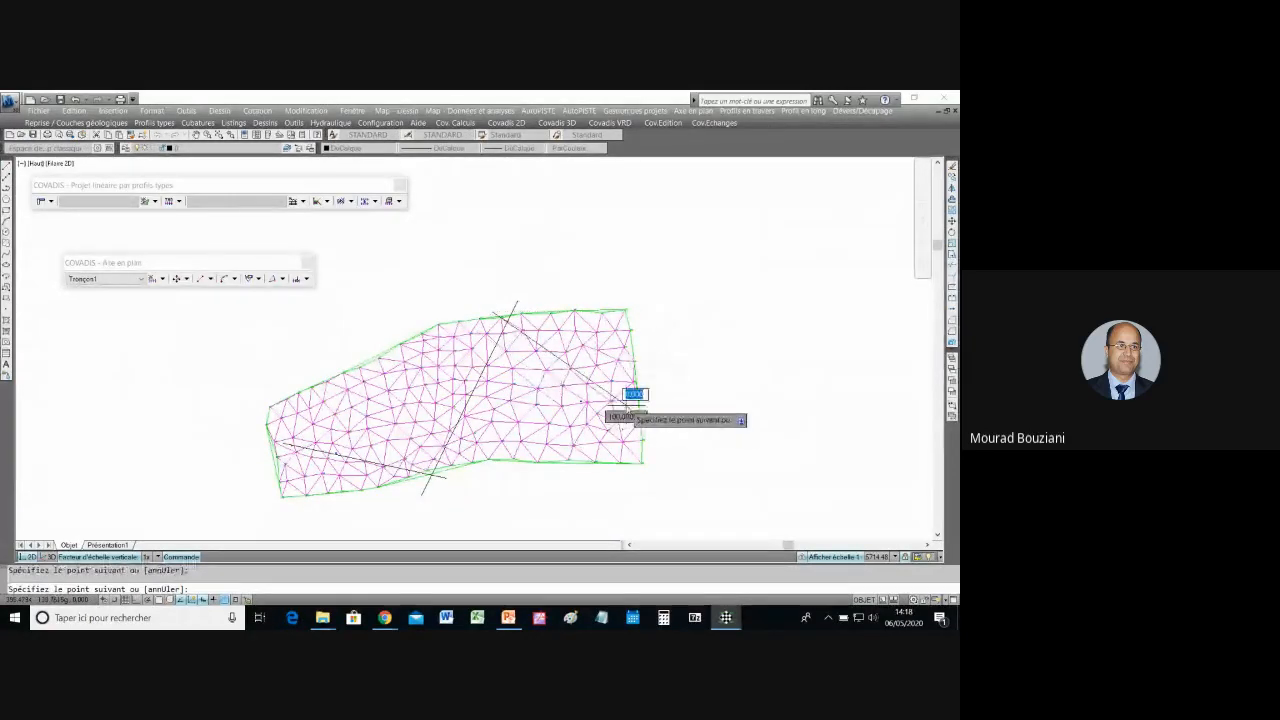
click(625, 405)
key(Return)
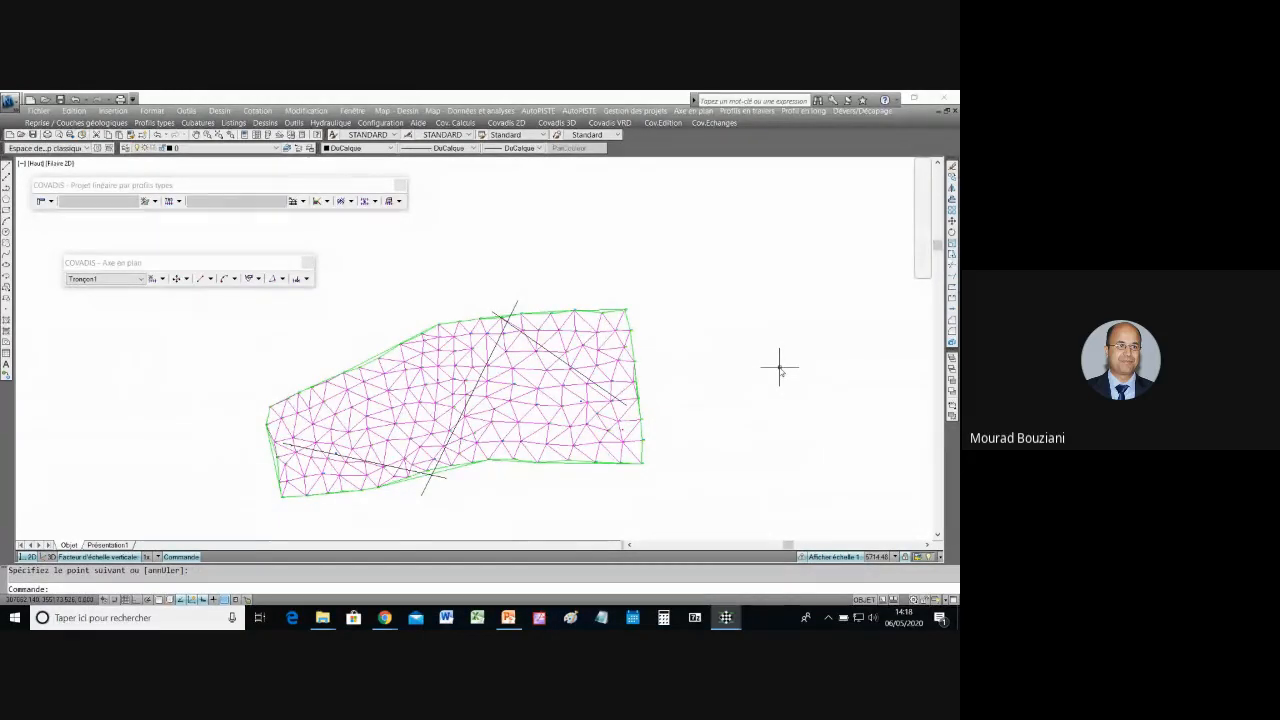
Step: Add an arc of radius 200 tangent to the first and second lines to the Tronçon1 axis
click(234, 280)
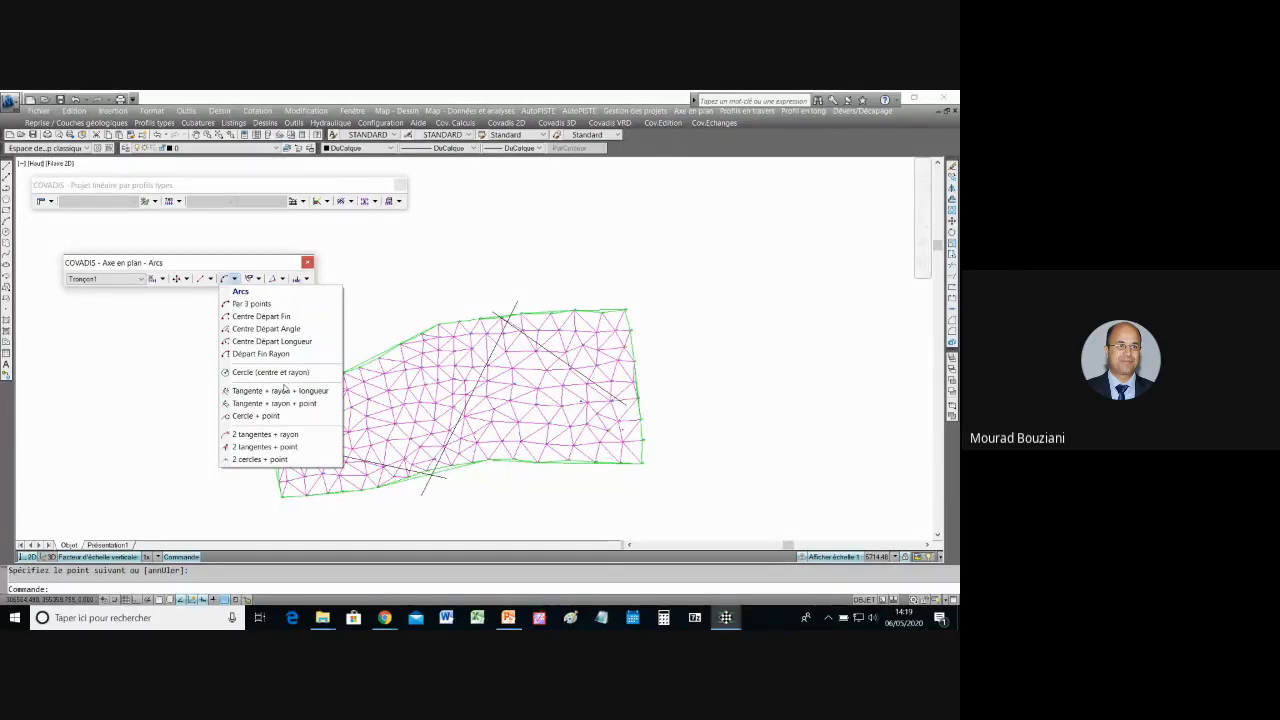
click(265, 434)
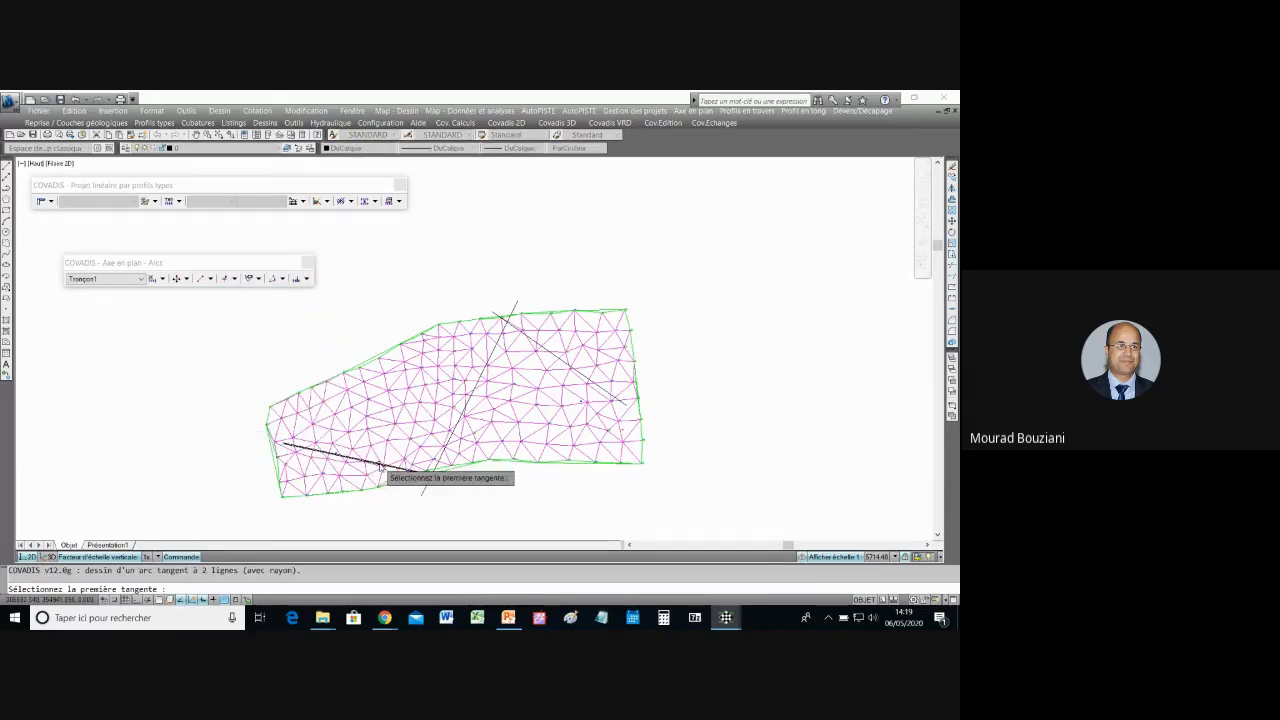
click(381, 466)
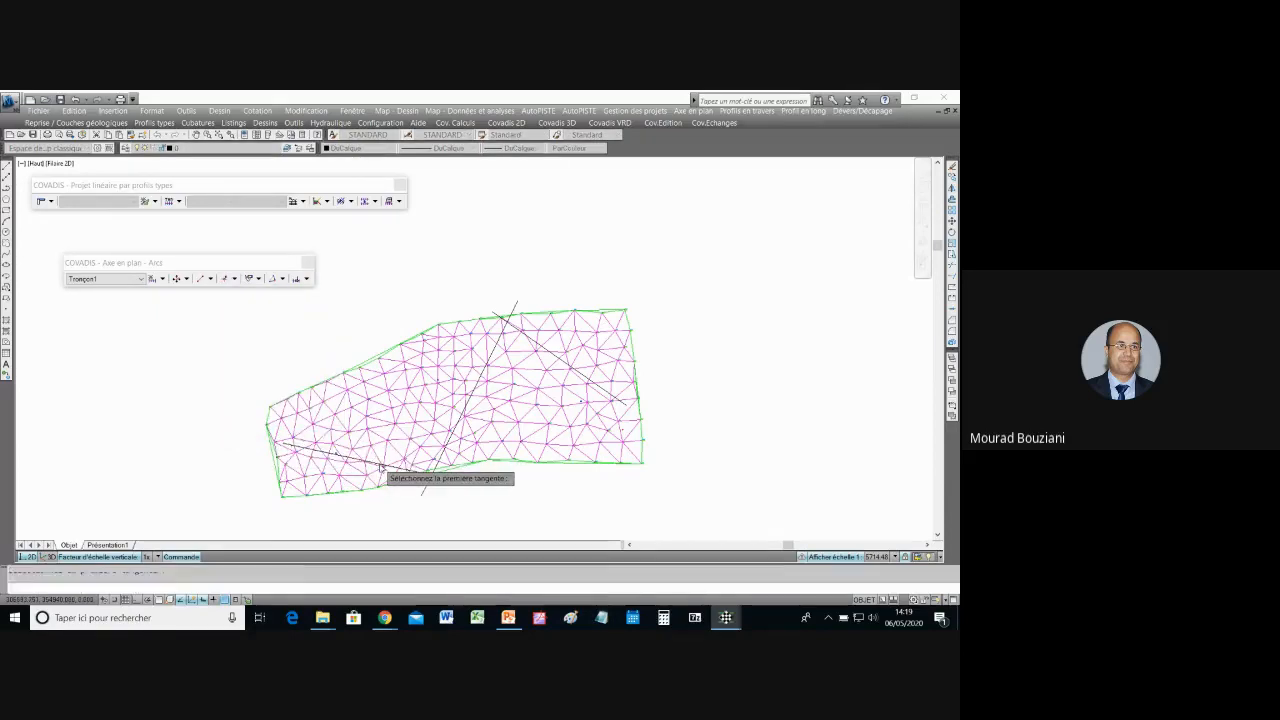
click(441, 457)
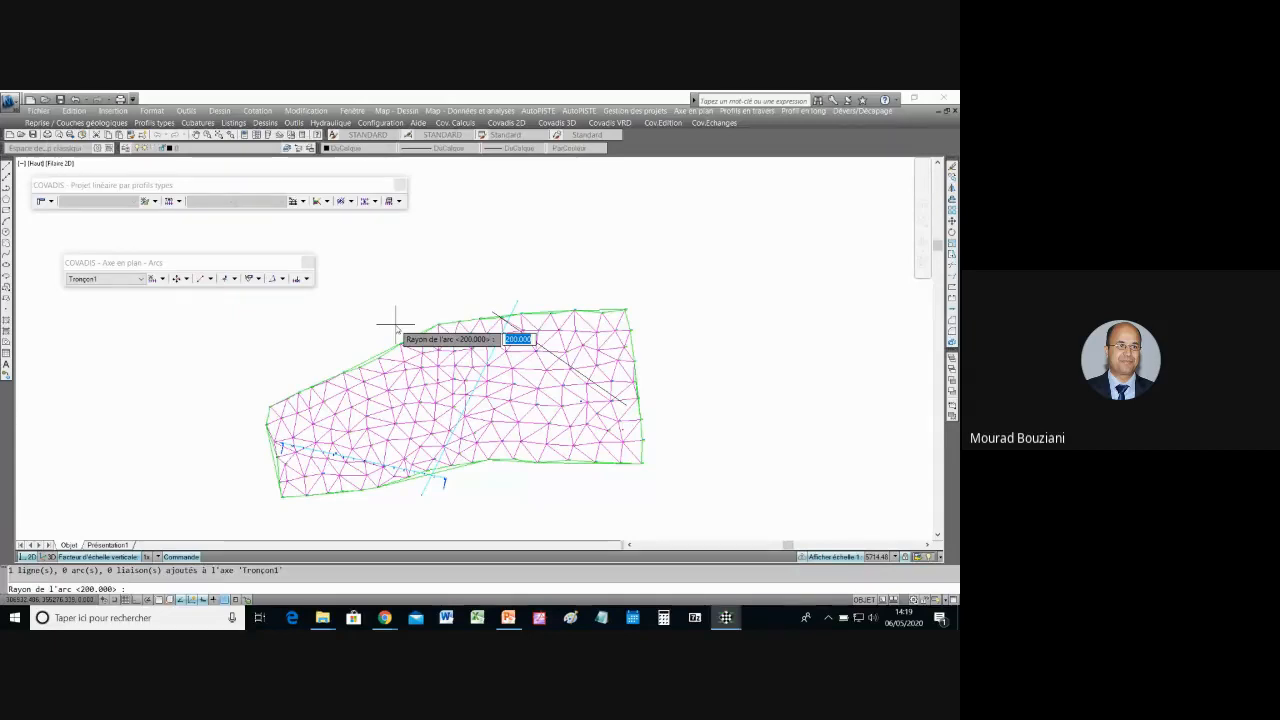
text(200)
key(Return)
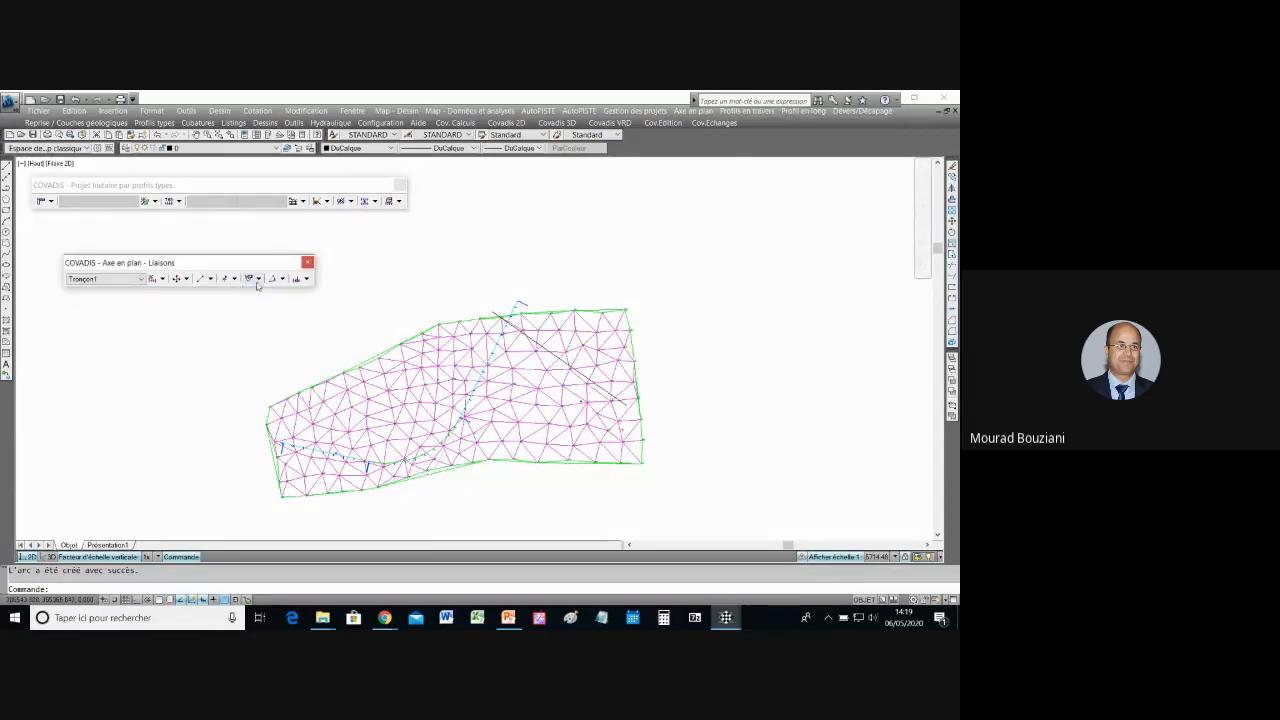
Step: Connect the second and third lines with a Liaison-Arc-Liaison curve, using an arc radius of 150 and both clothoid lengths of 54
click(282, 279)
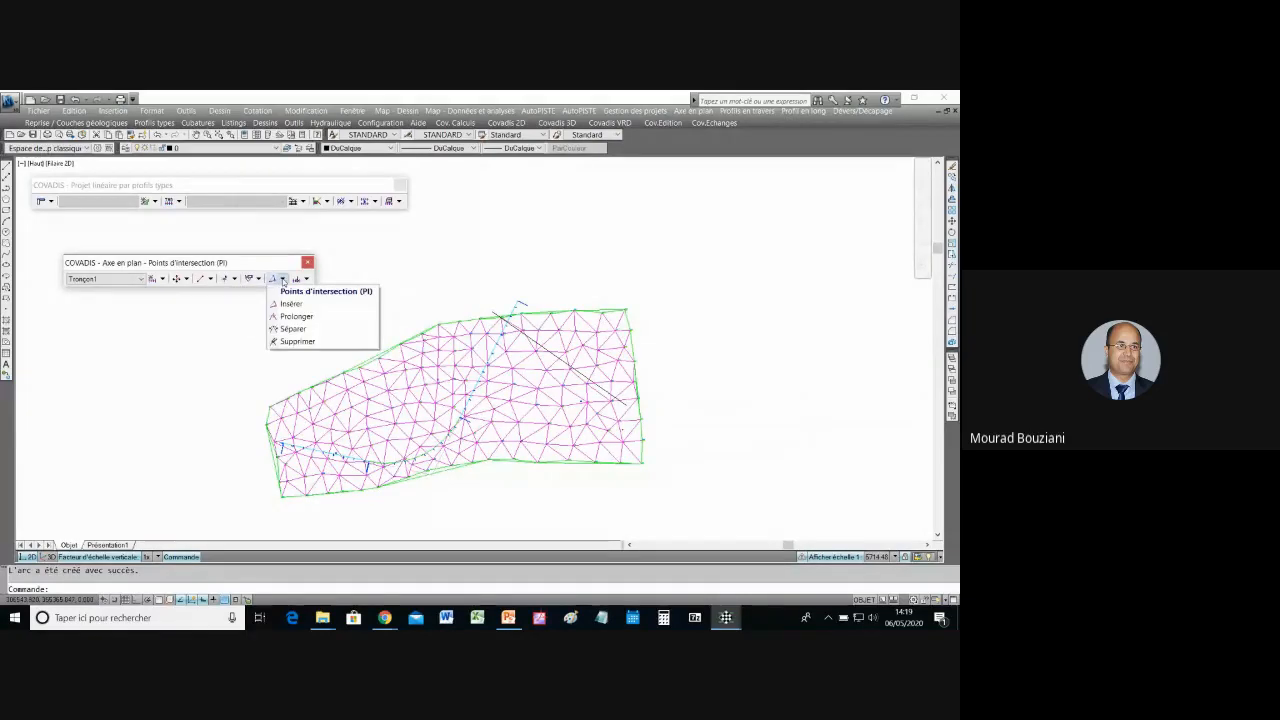
click(259, 283)
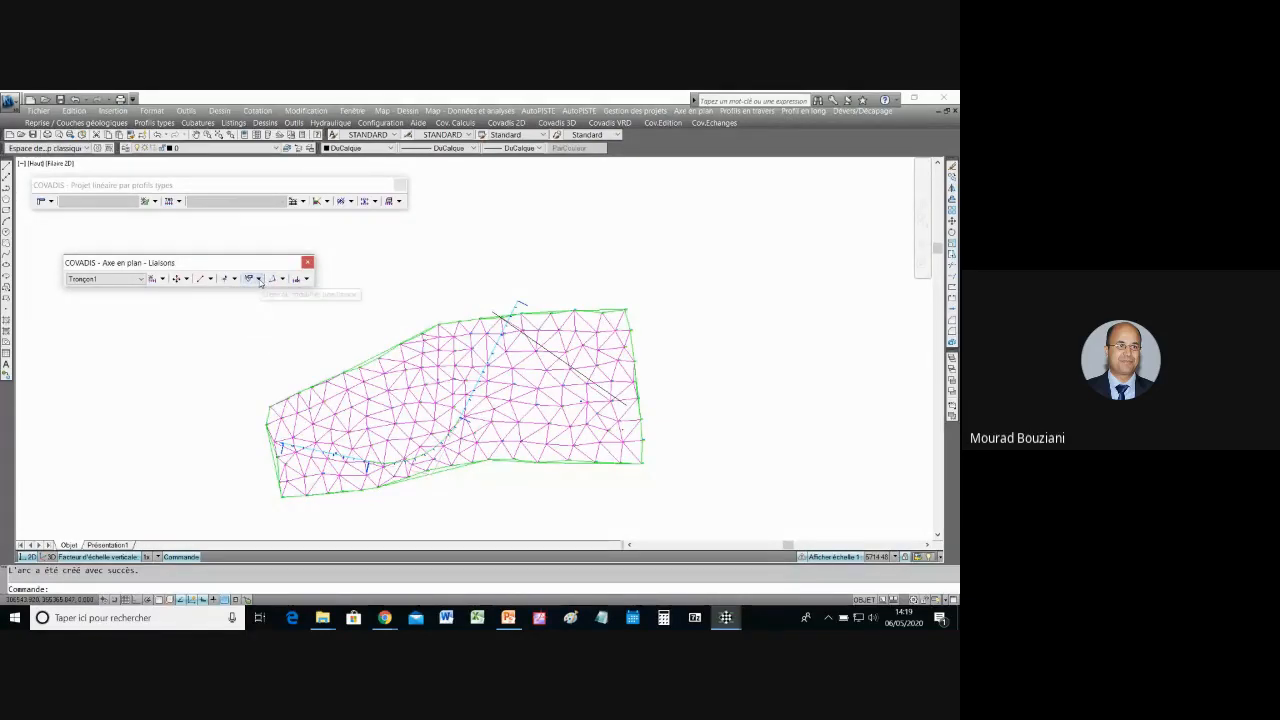
click(259, 280)
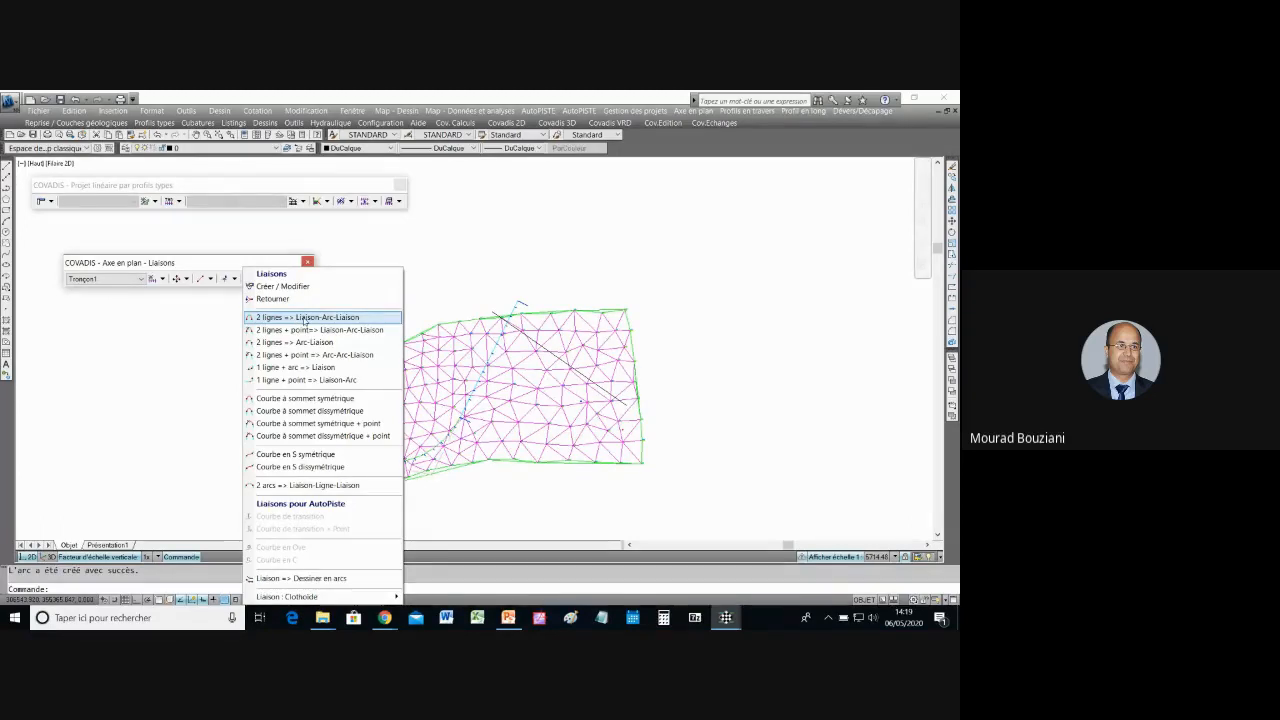
click(304, 321)
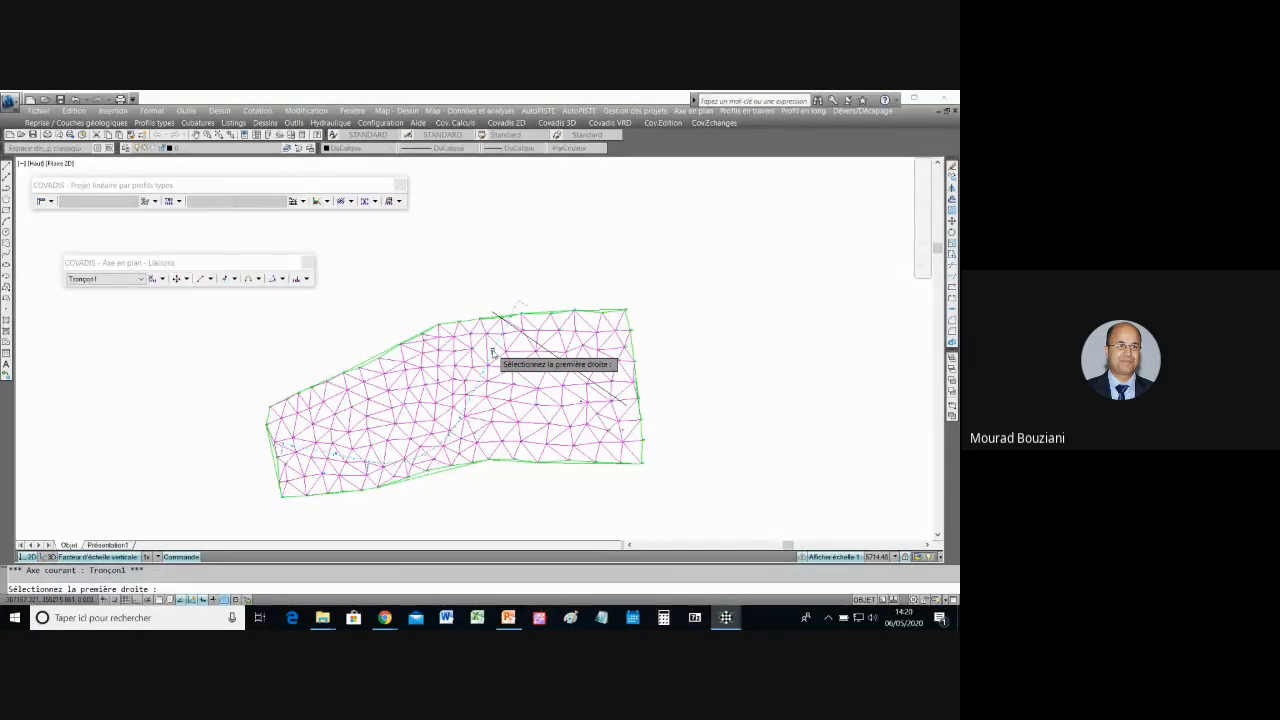
click(492, 352)
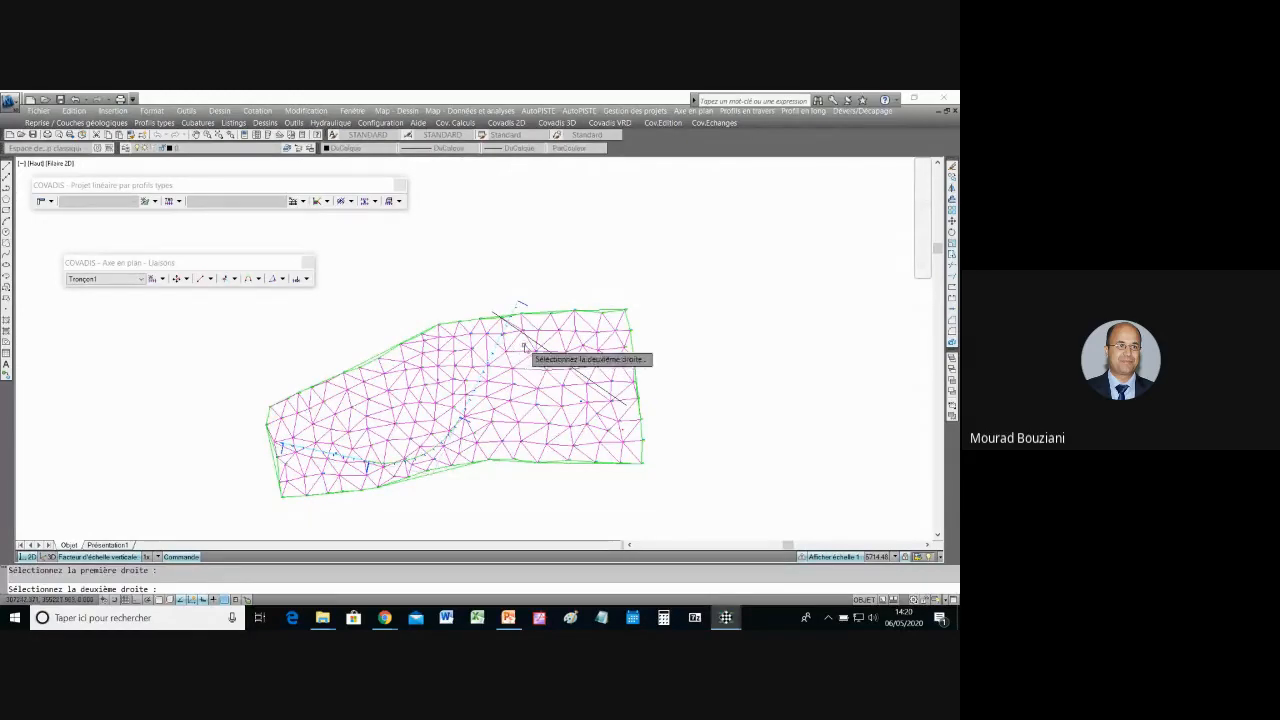
click(534, 343)
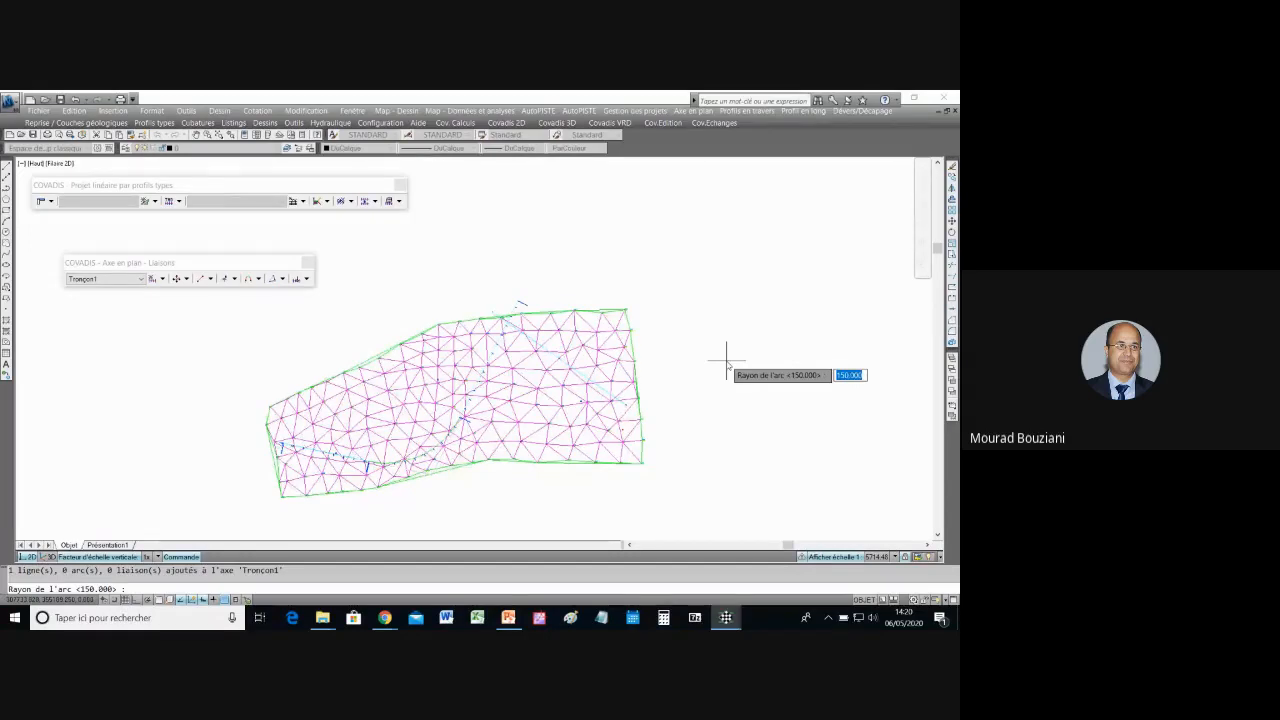
text(150)
key(Return)
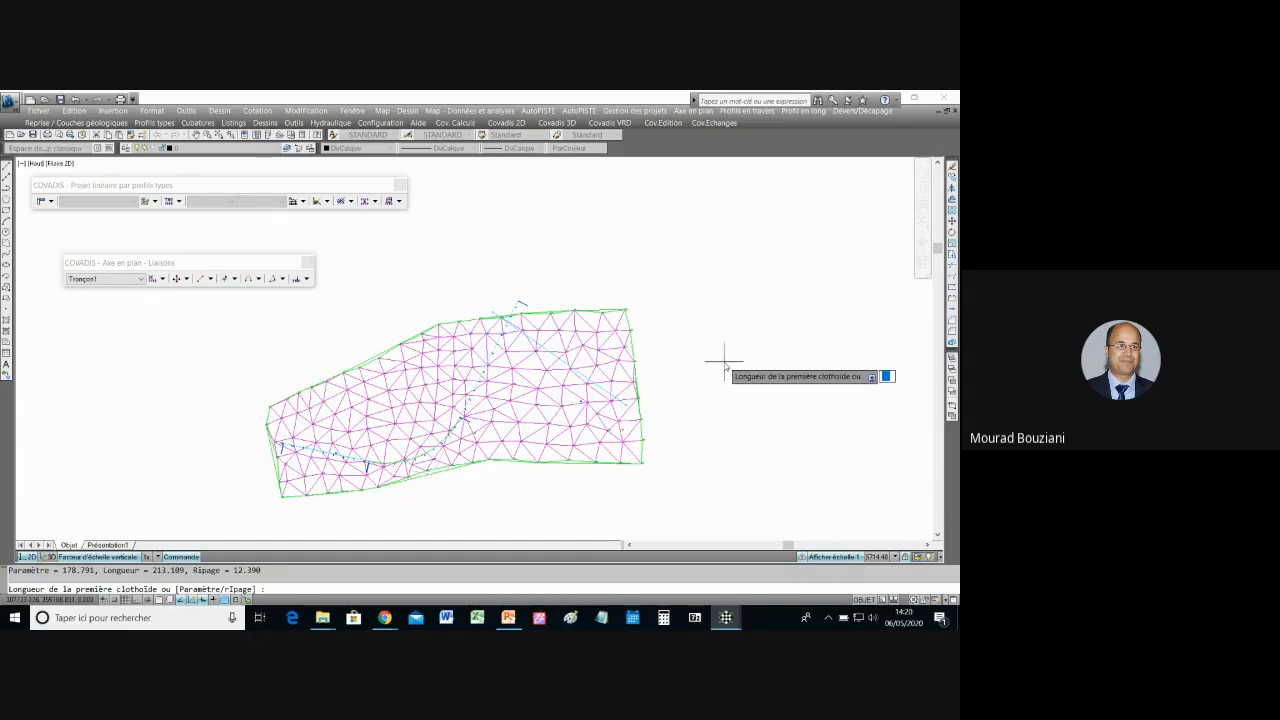
text(54)
key(Return)
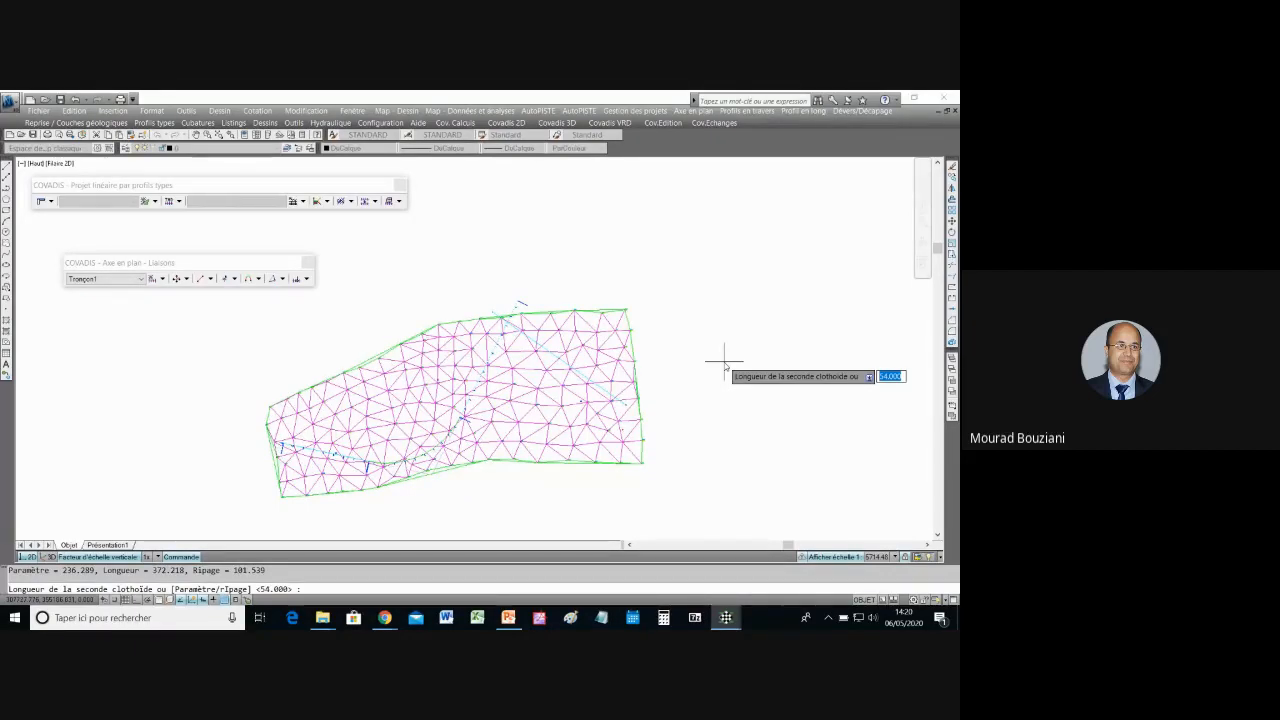
key(Return)
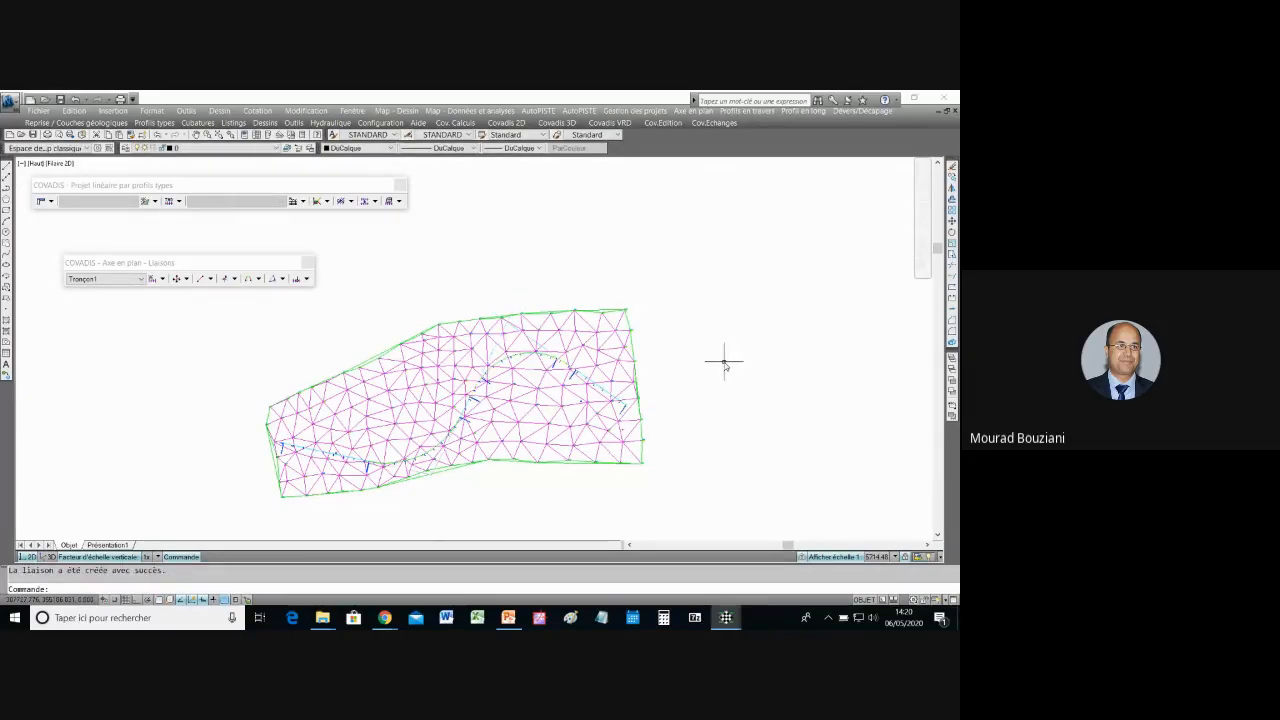
click(219, 134)
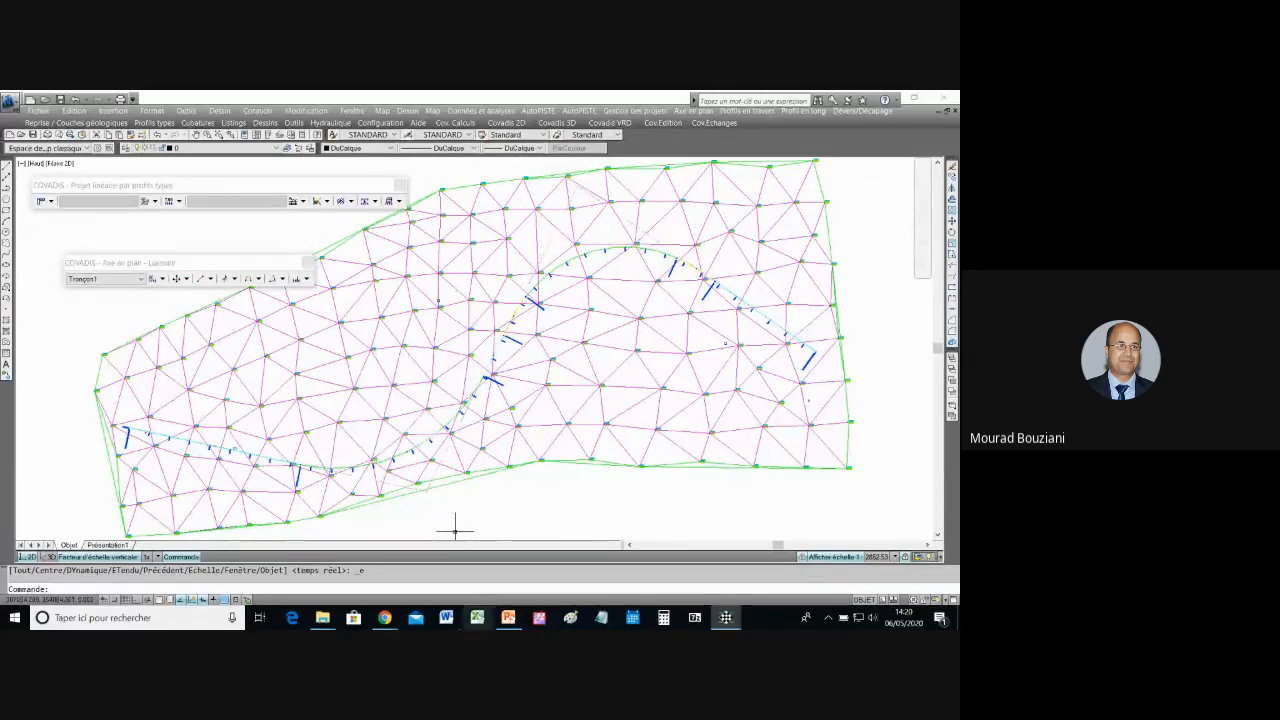
Step: Switch to the Google Meet call, admit the waiting participant, and return to the terrain model drawing
mouse_move(384, 617)
click(290, 575)
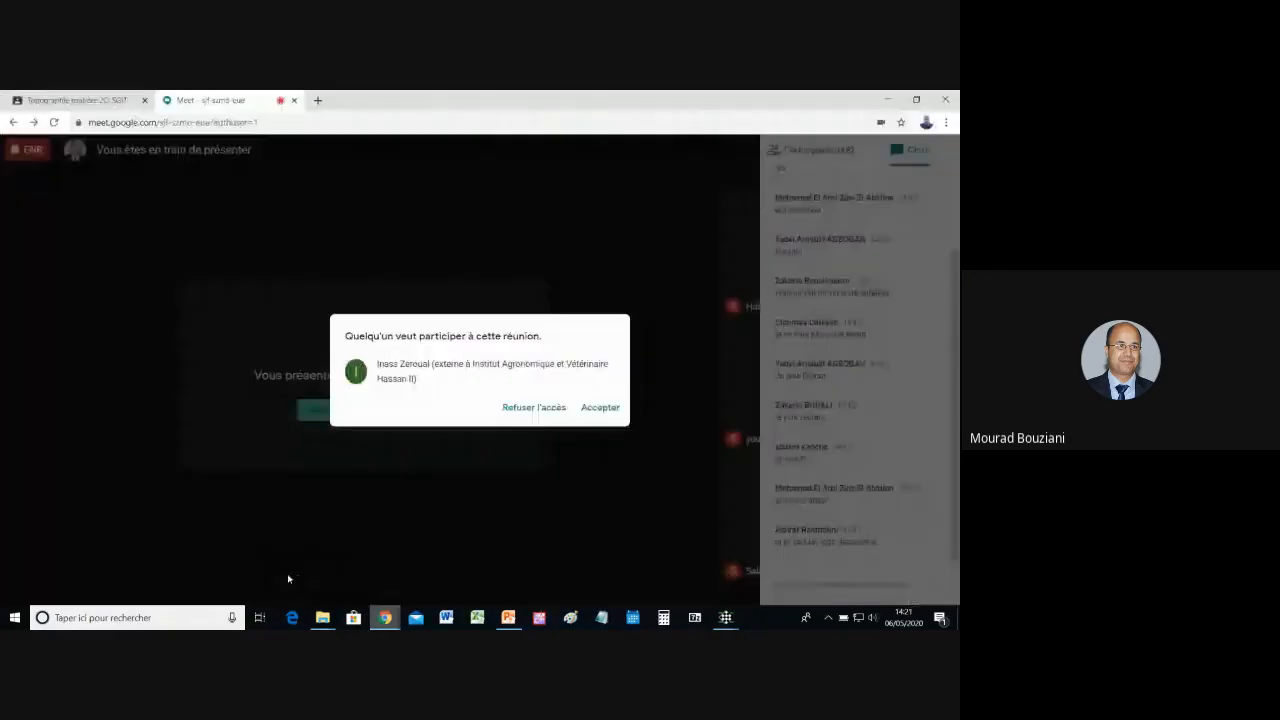
click(598, 410)
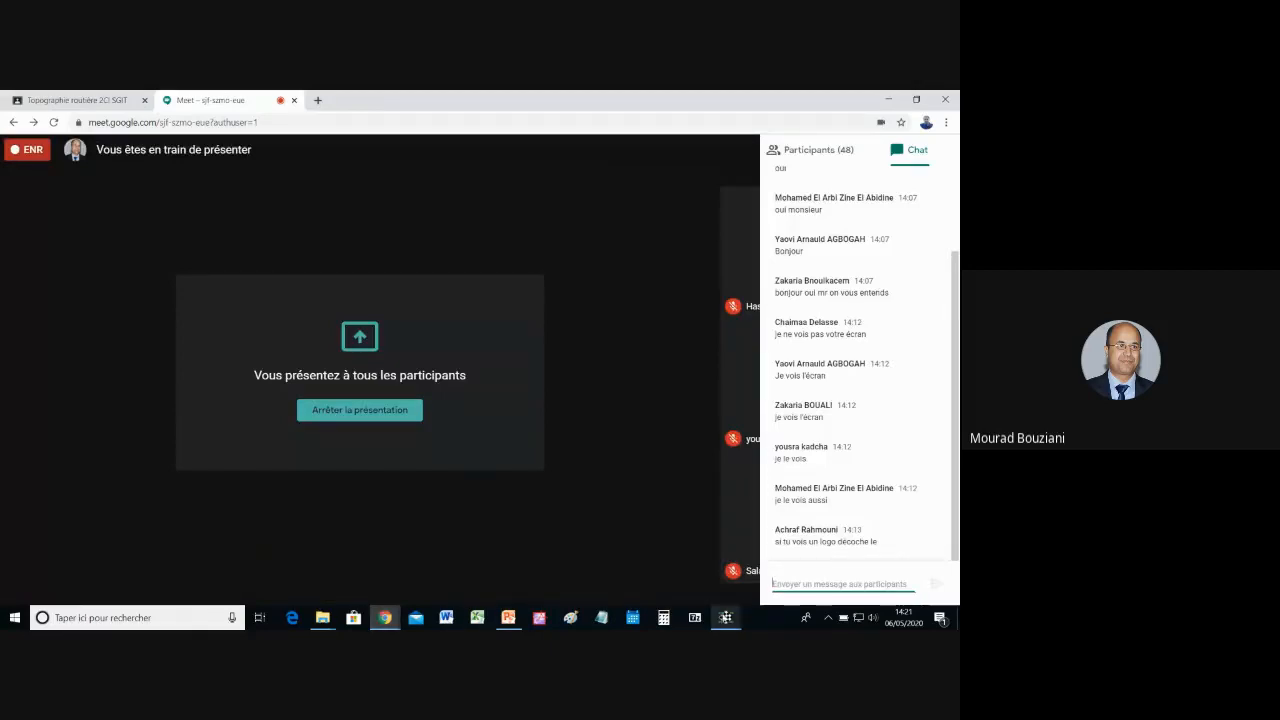
mouse_move(727, 617)
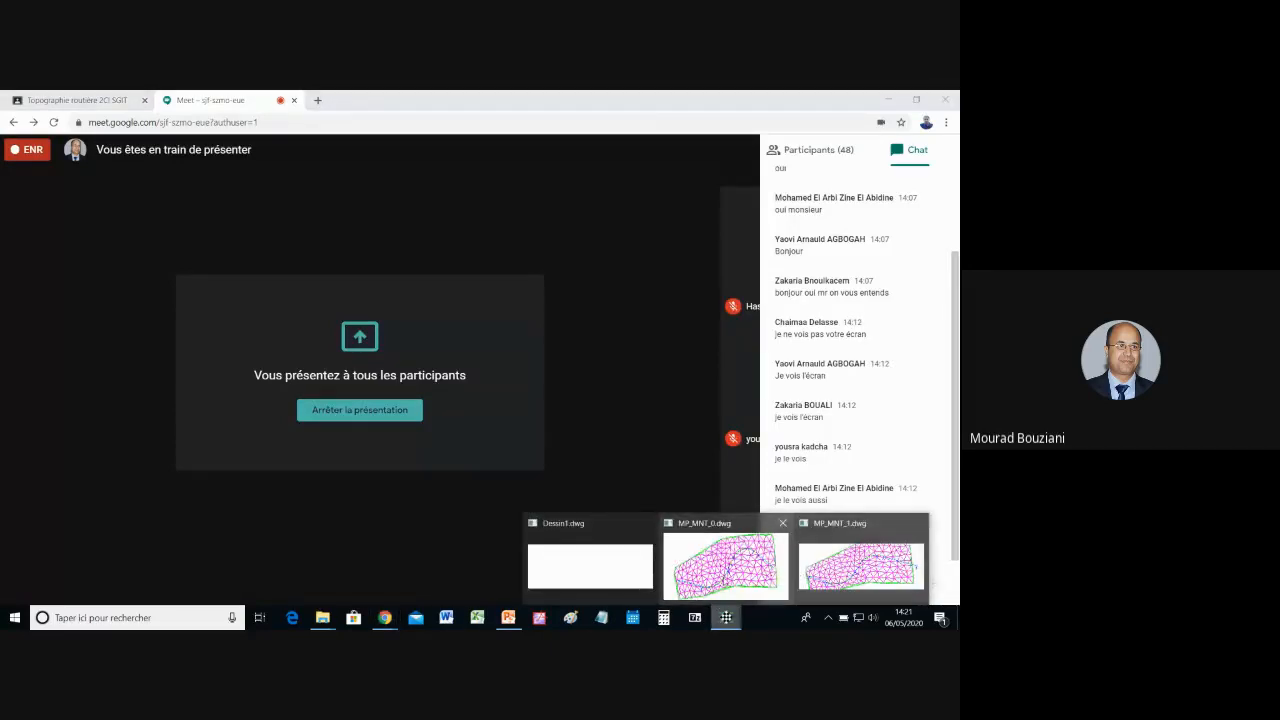
click(725, 565)
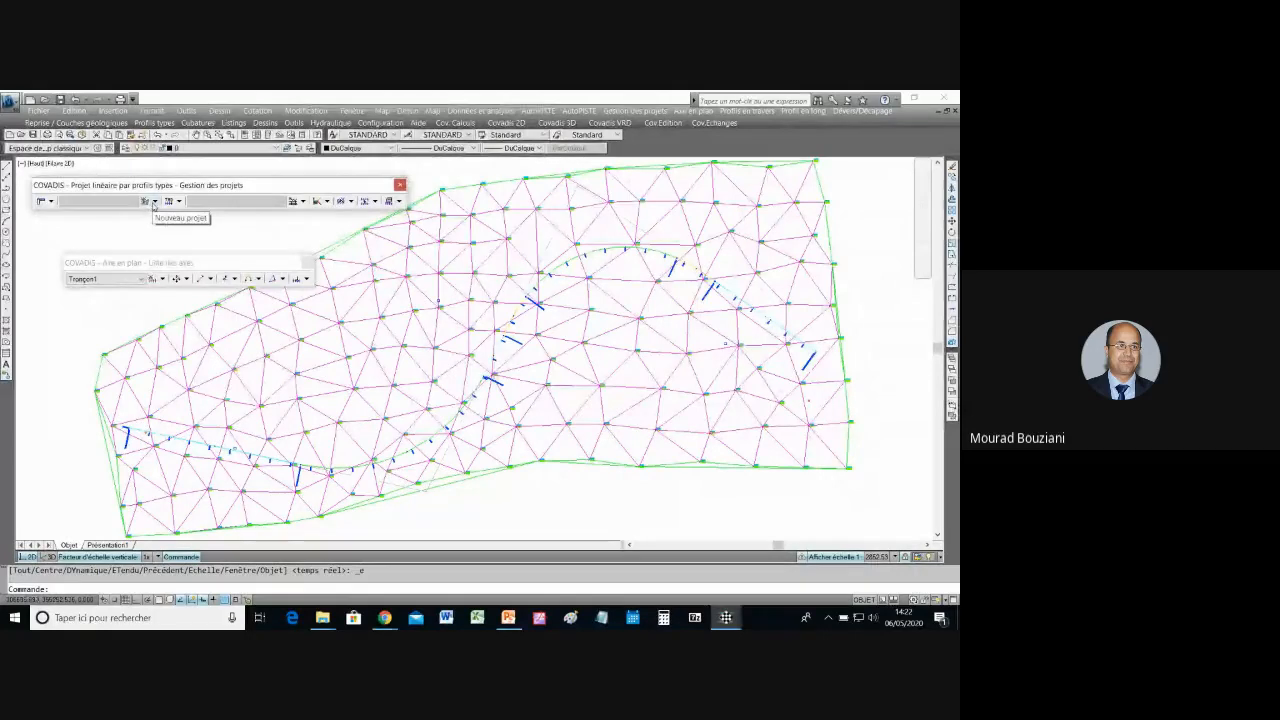
Step: Start a new linear project and select the western straight of the Tronçon1 axis as its plan axis
click(162, 279)
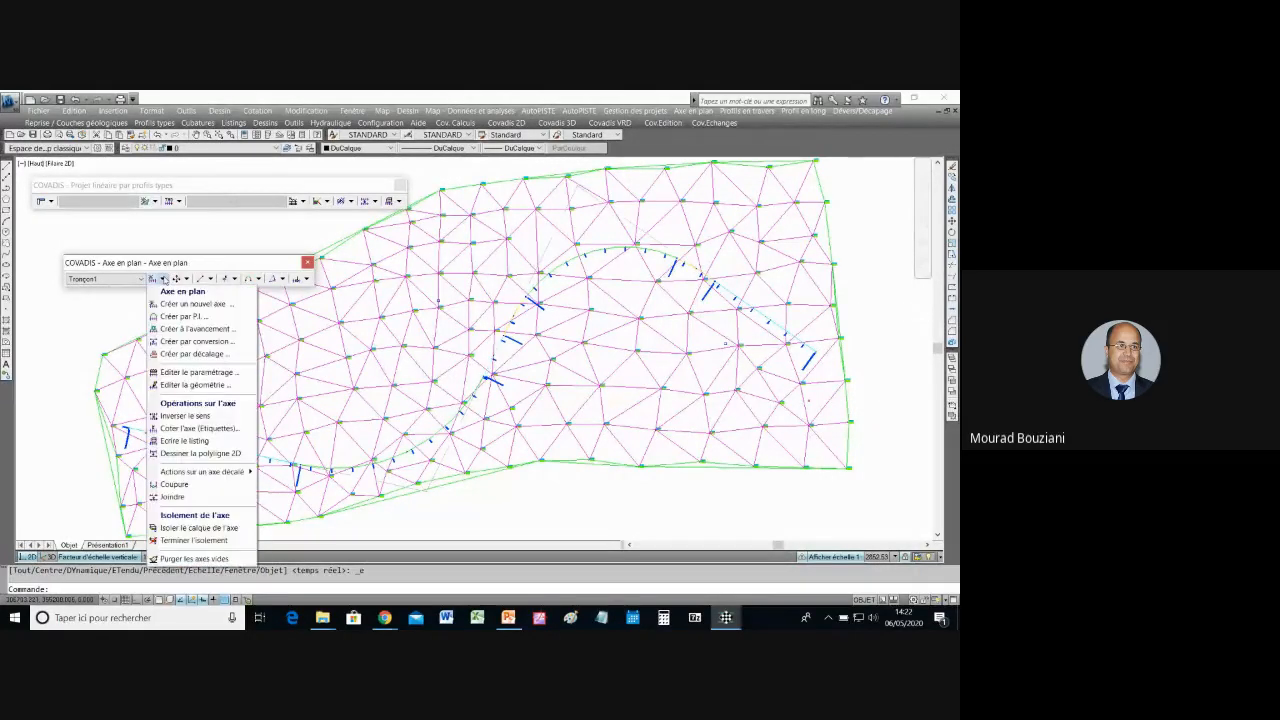
click(156, 203)
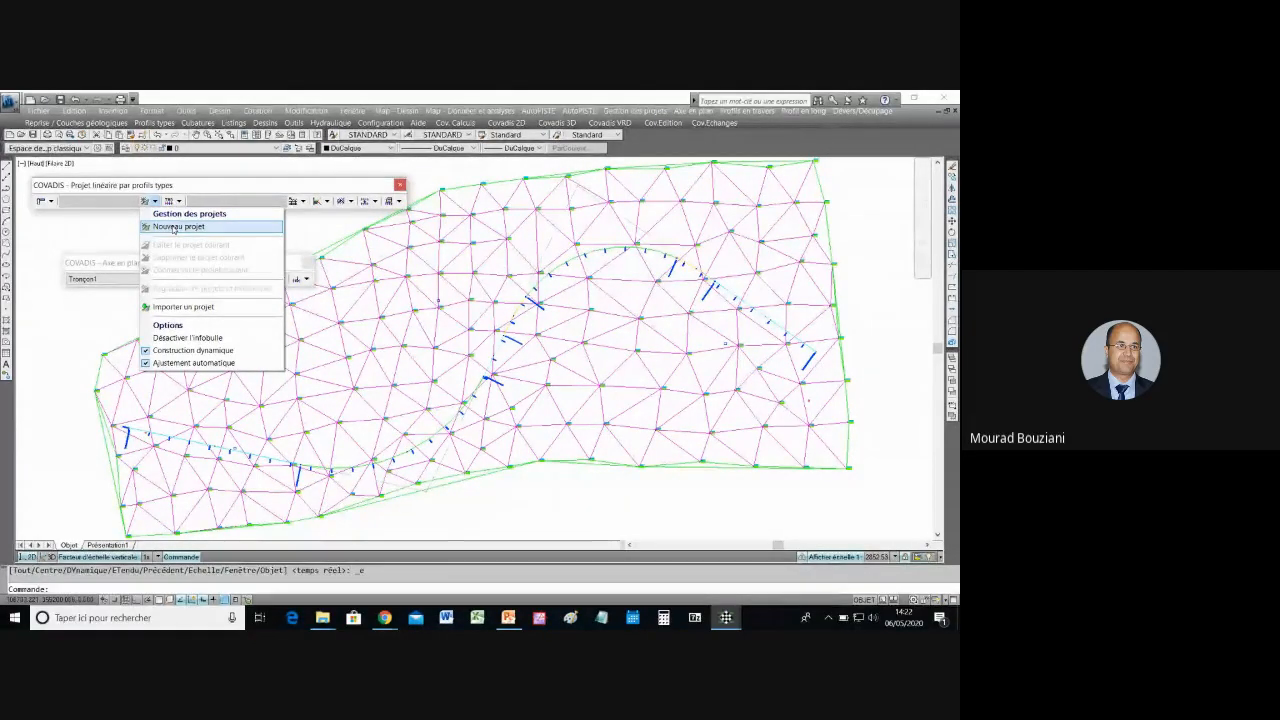
click(173, 228)
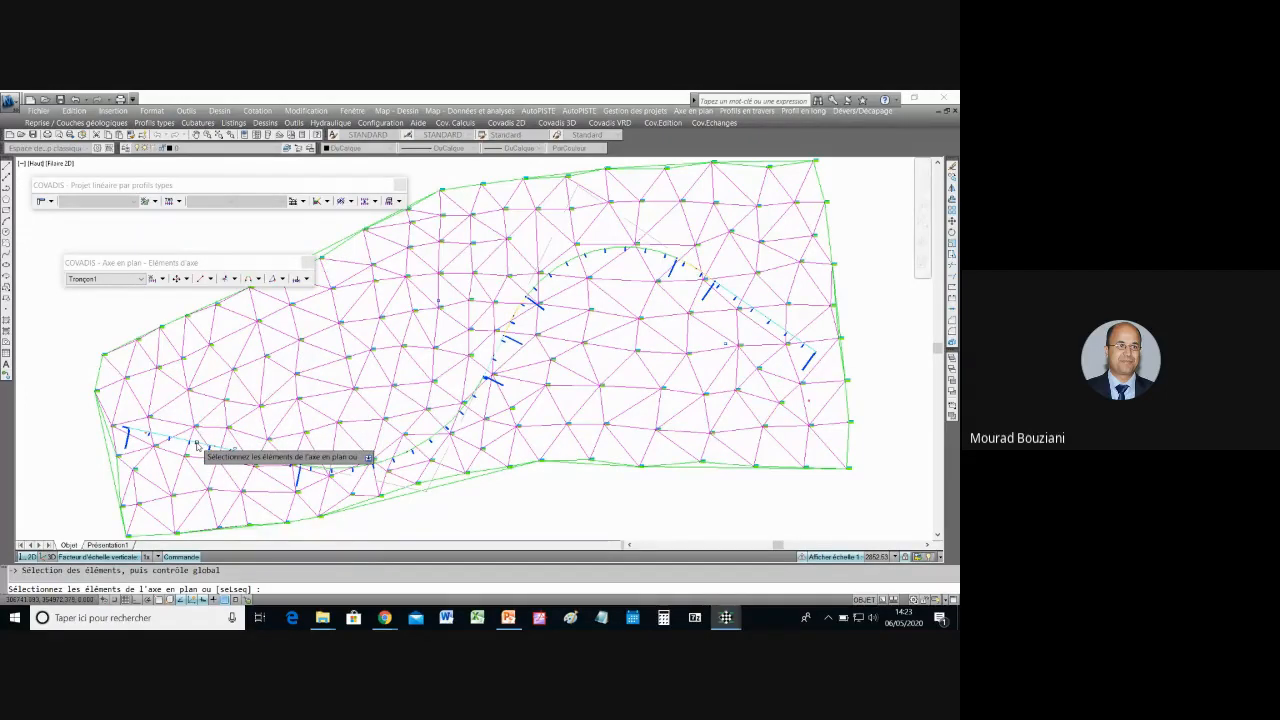
click(197, 445)
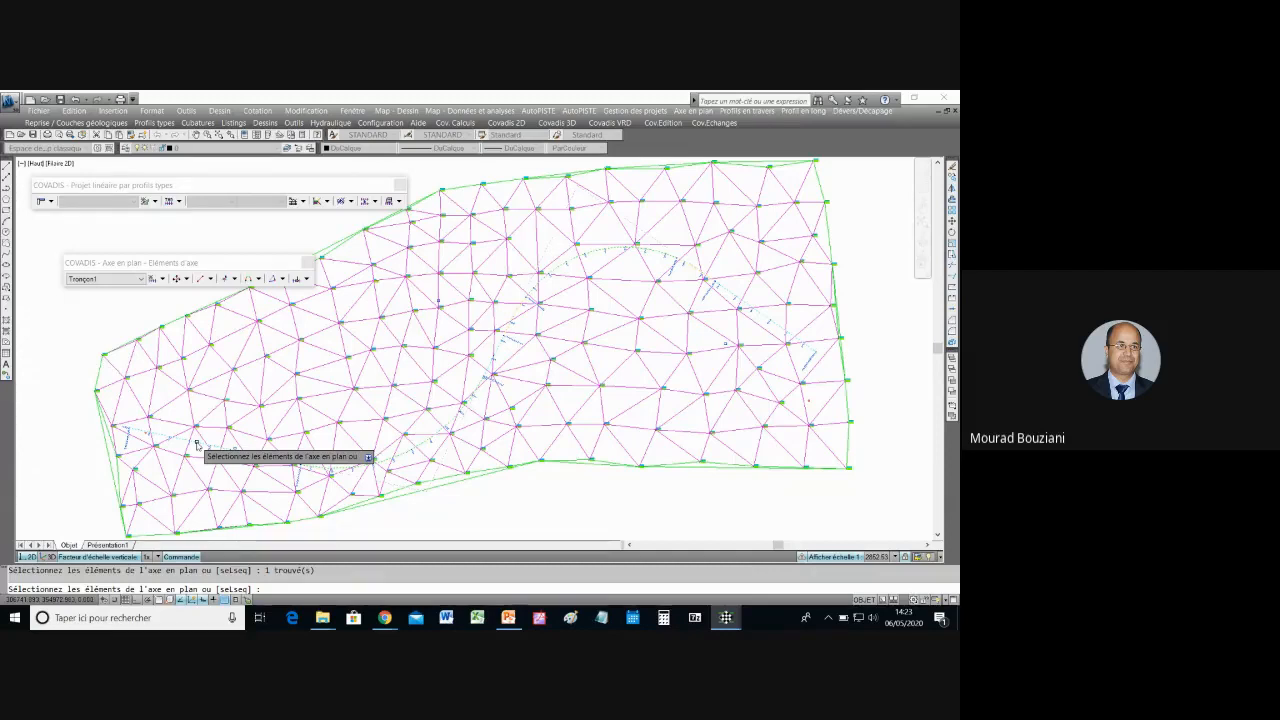
key(Return)
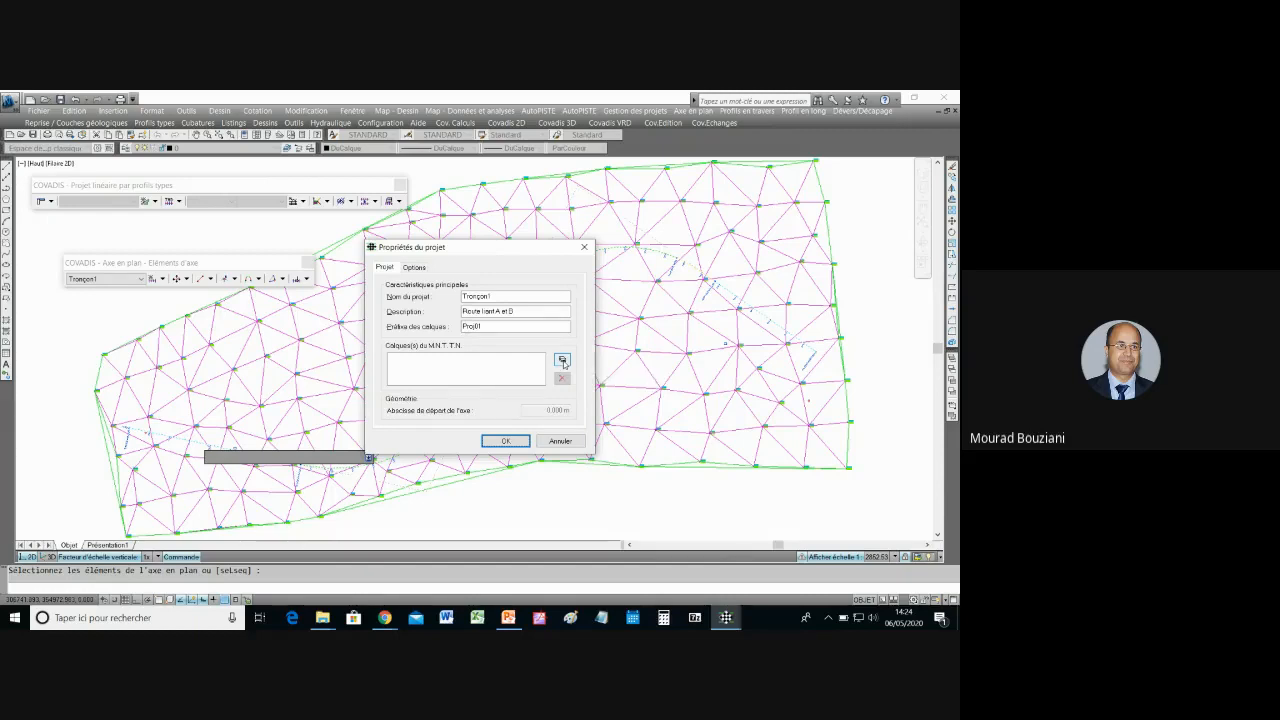
Step: Assign the terrain model layer TN_MNT2 to the Tronçon1 project and validate the project properties
click(562, 361)
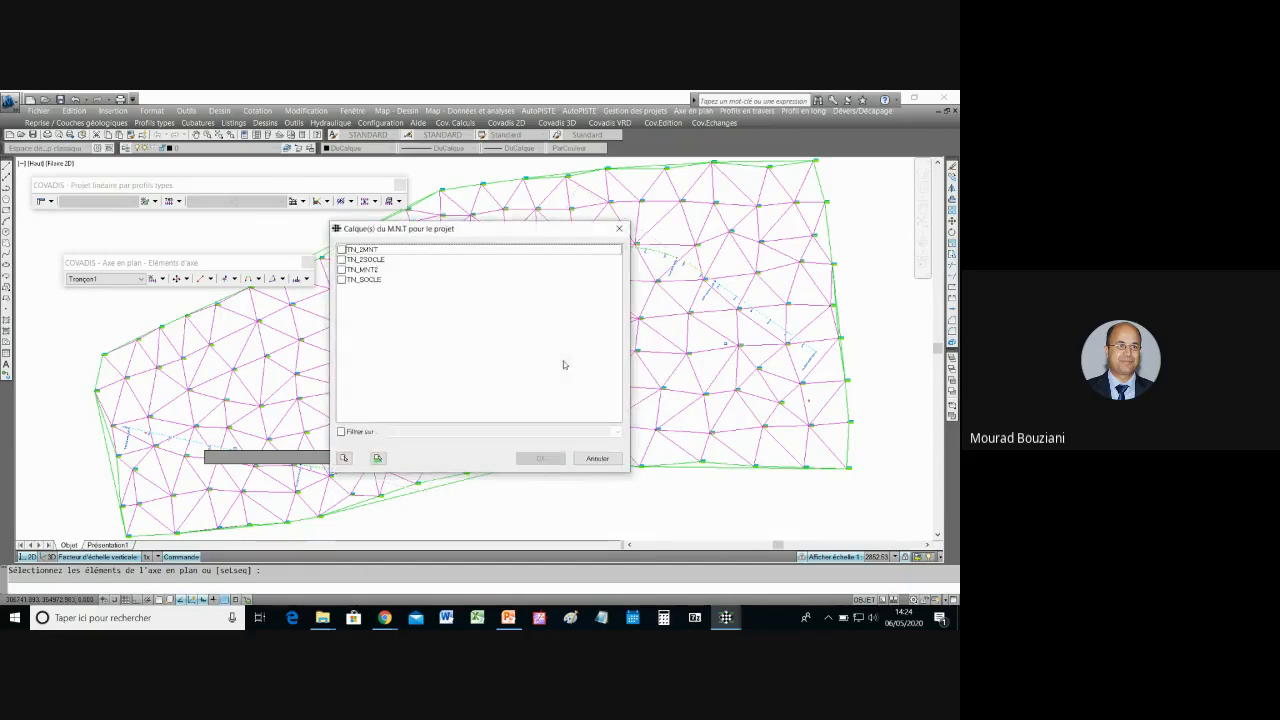
click(342, 270)
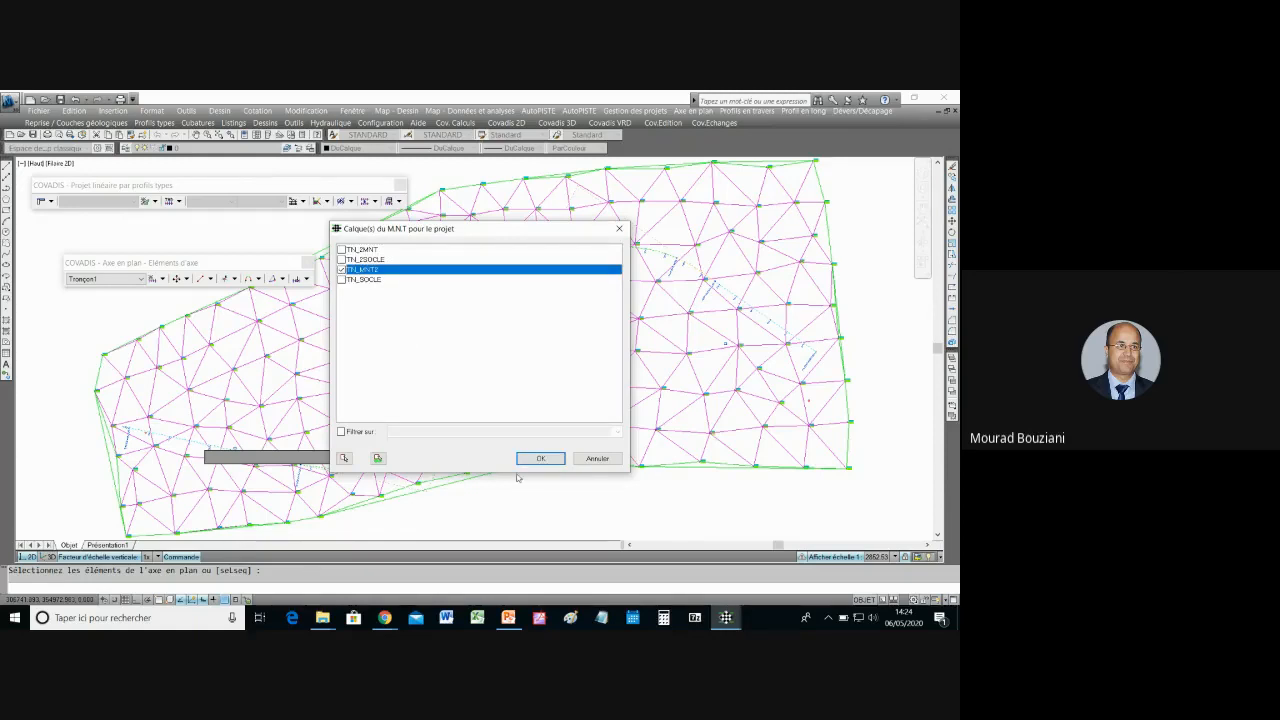
click(540, 458)
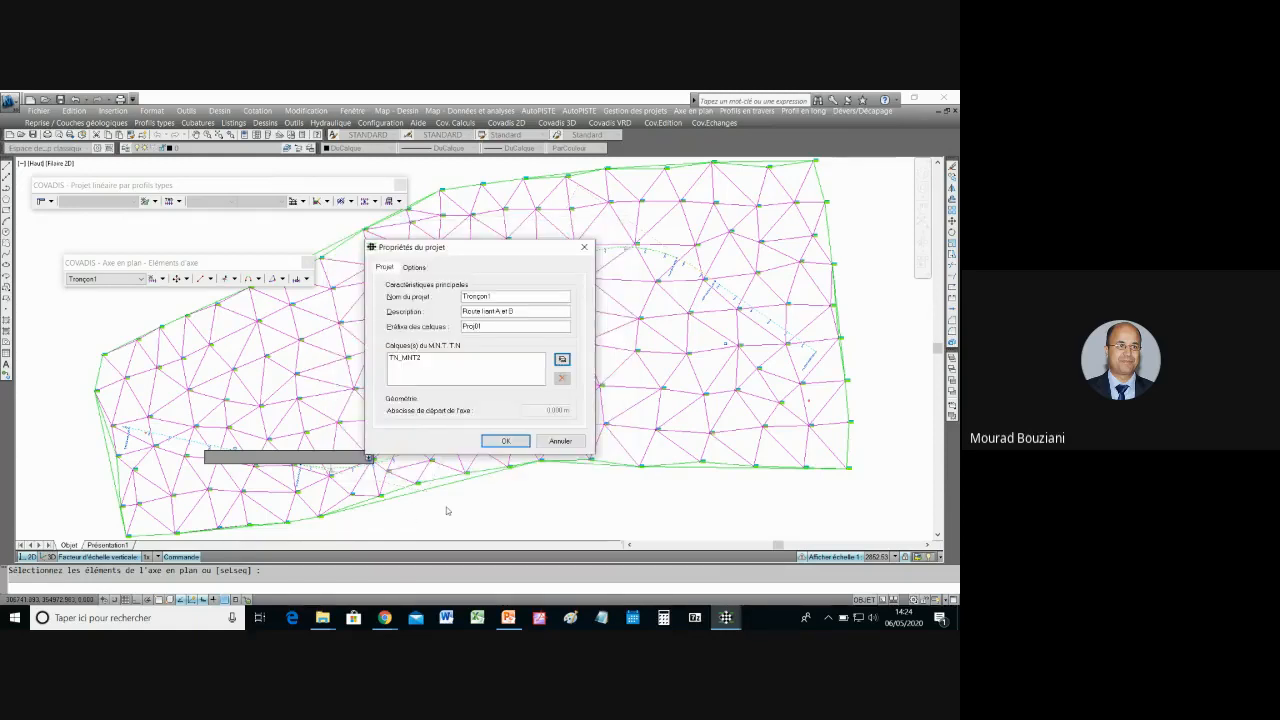
click(505, 441)
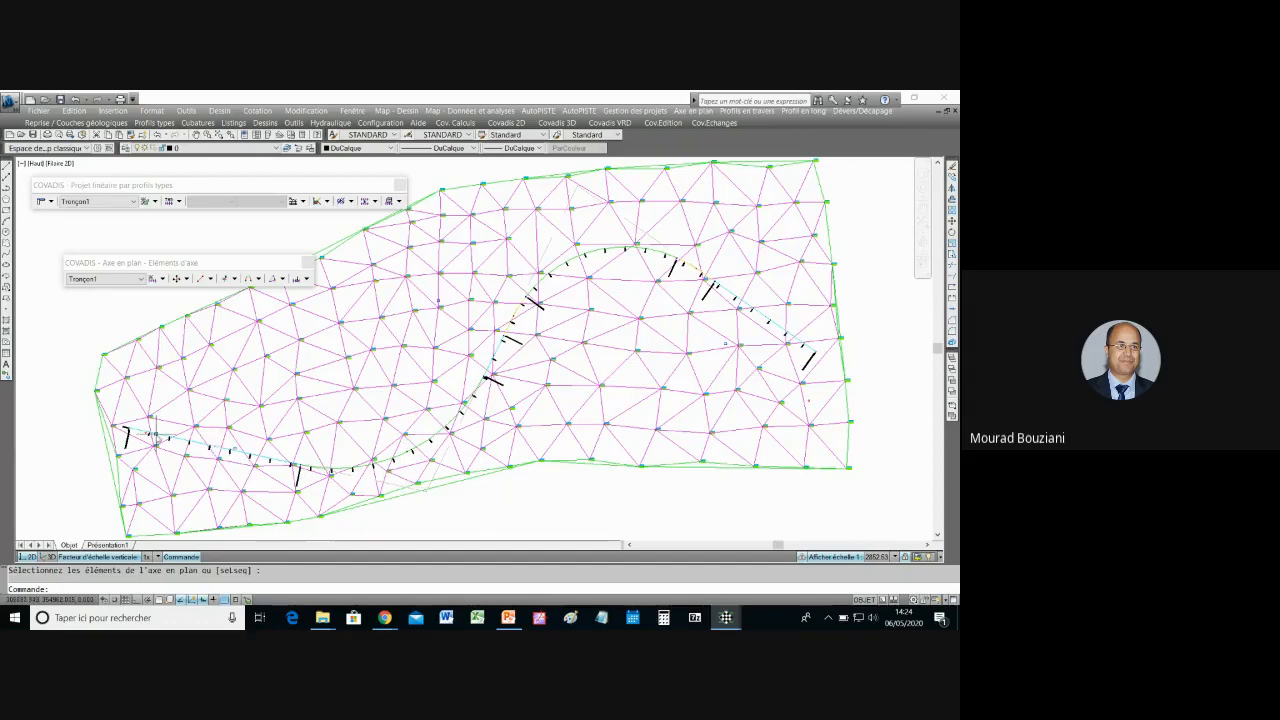
click(762, 325)
Step: Switch to PowerPoint, open the recent presentation "schémas Ap et PL" and show the "Raccordement progressif dissymétrique" slide
click(508, 617)
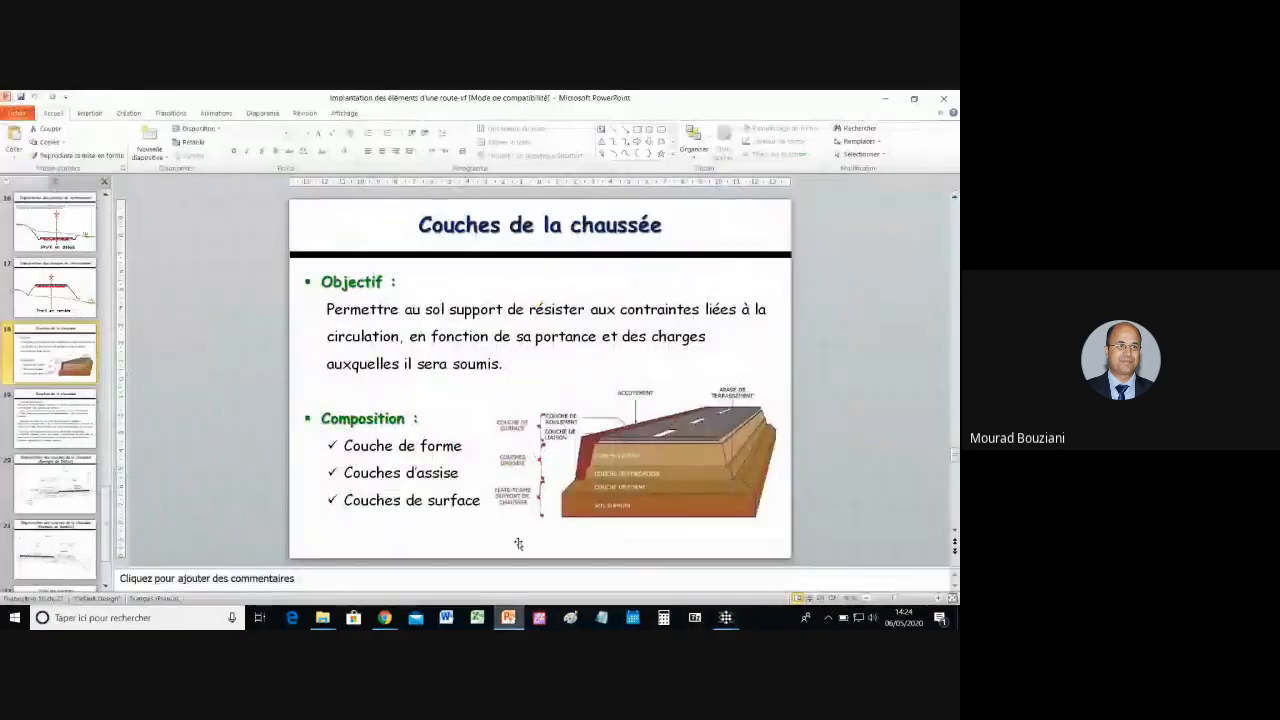
click(27, 115)
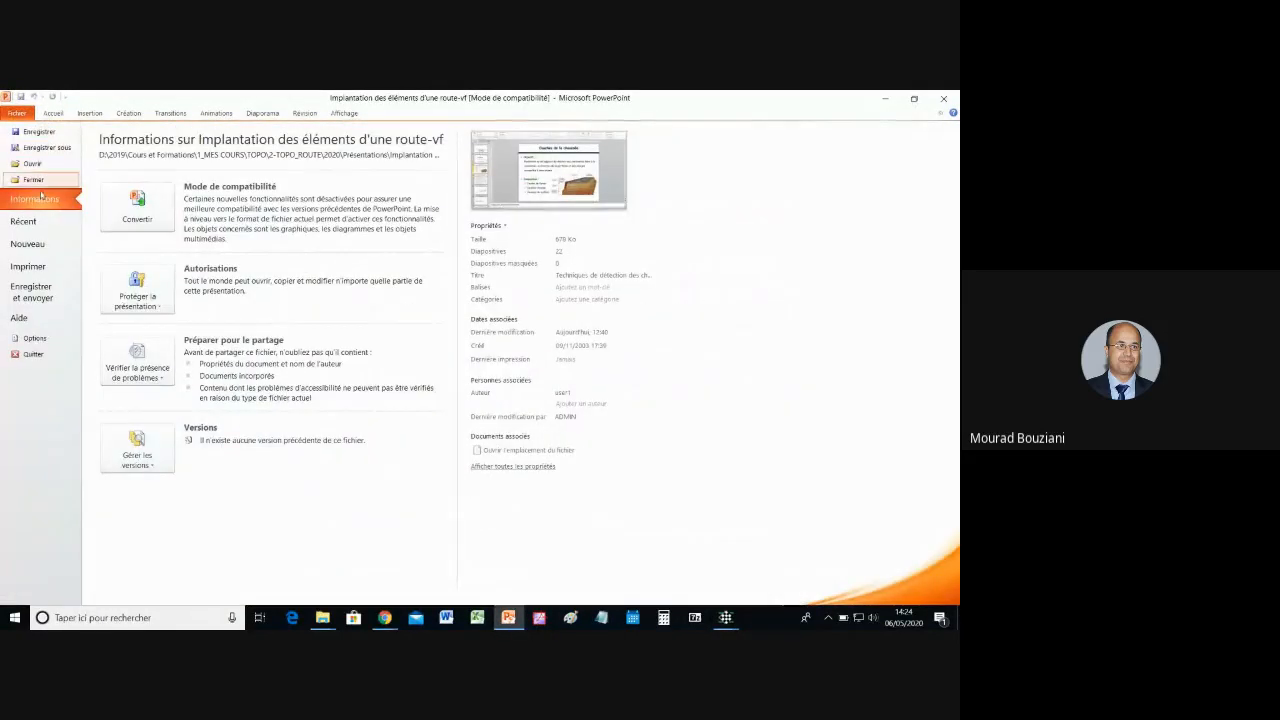
click(23, 221)
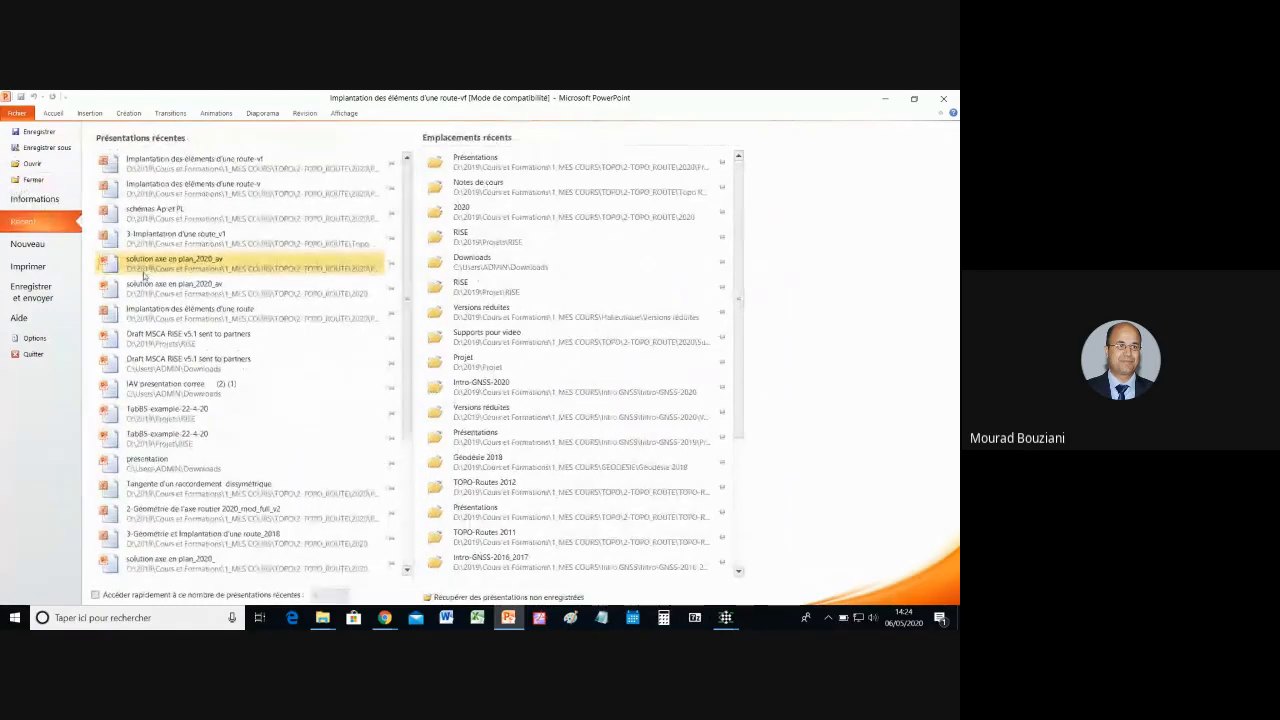
click(175, 214)
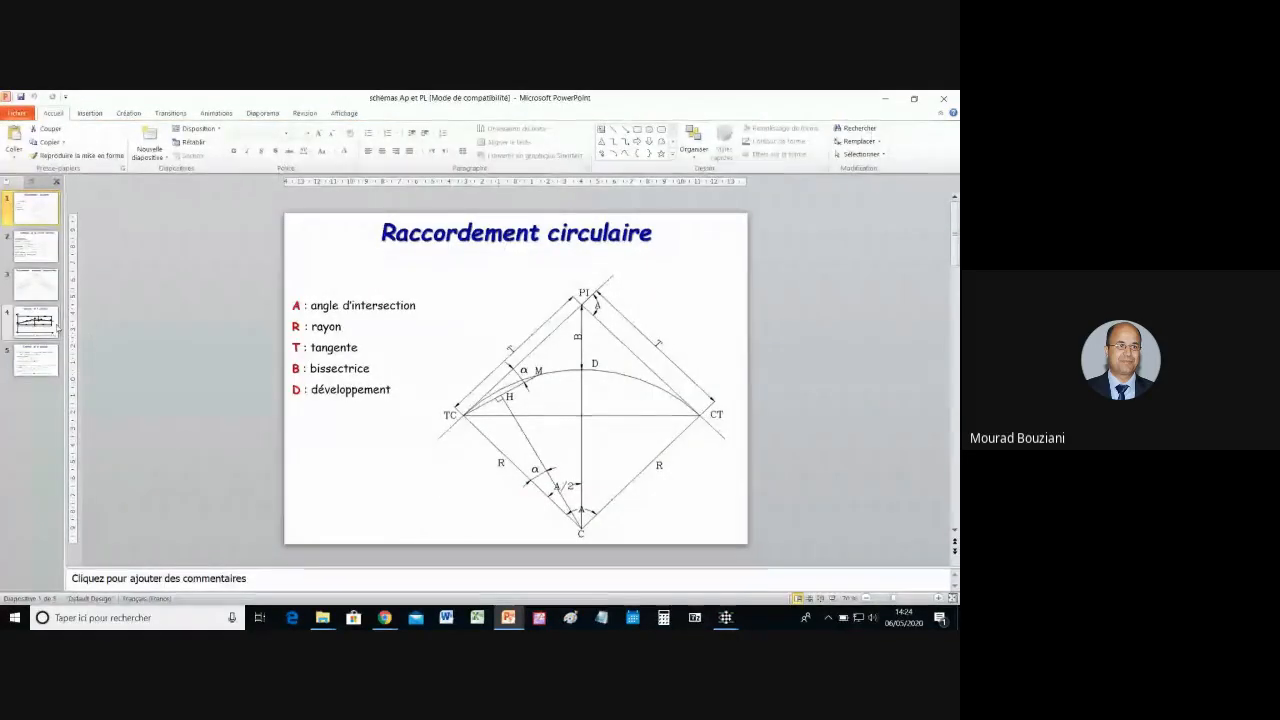
click(35, 284)
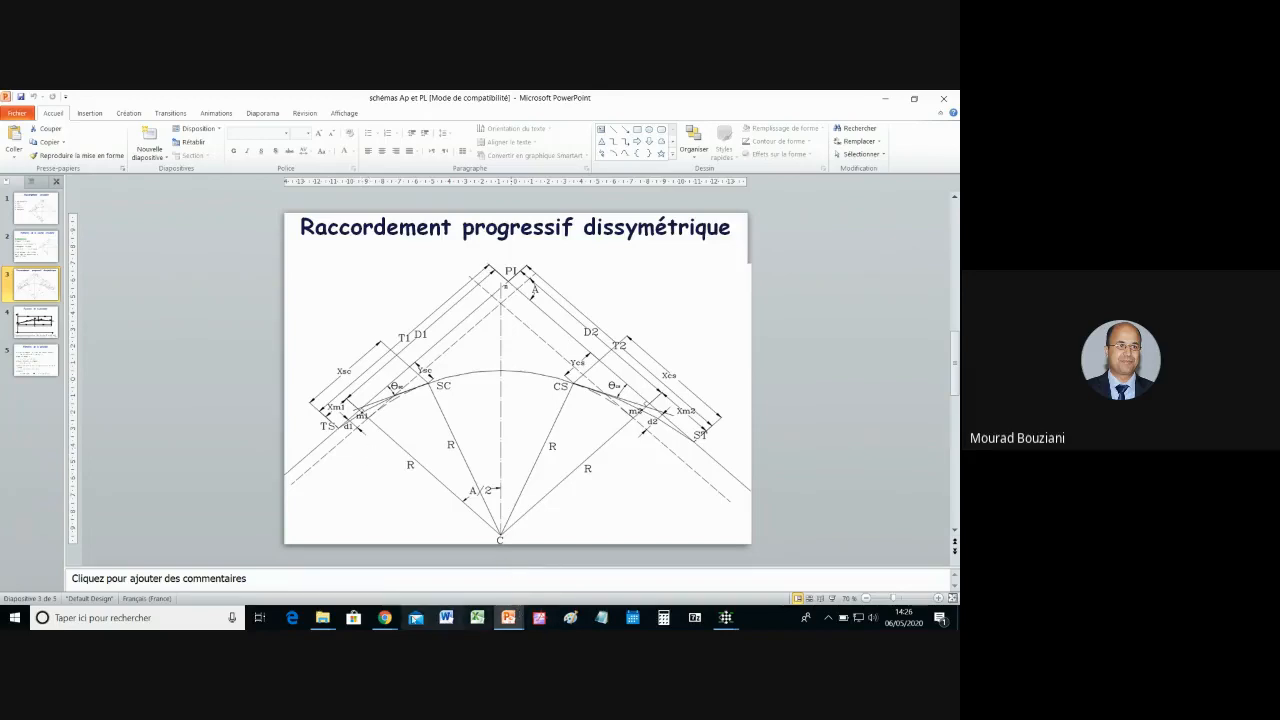
Step: Switch to the Google Meet call, admit the waiting participant, read the chat, and return to the MP_MNT_0.dwg drawing
mouse_move(386, 618)
click(369, 525)
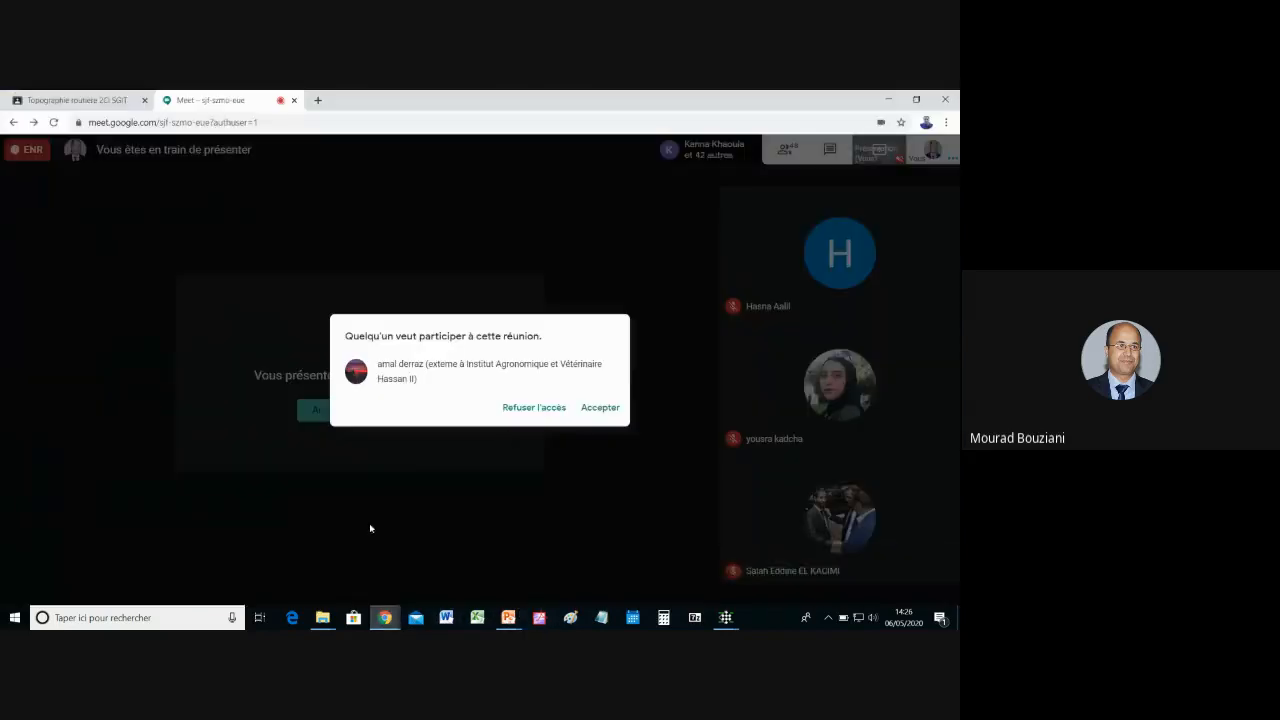
click(603, 408)
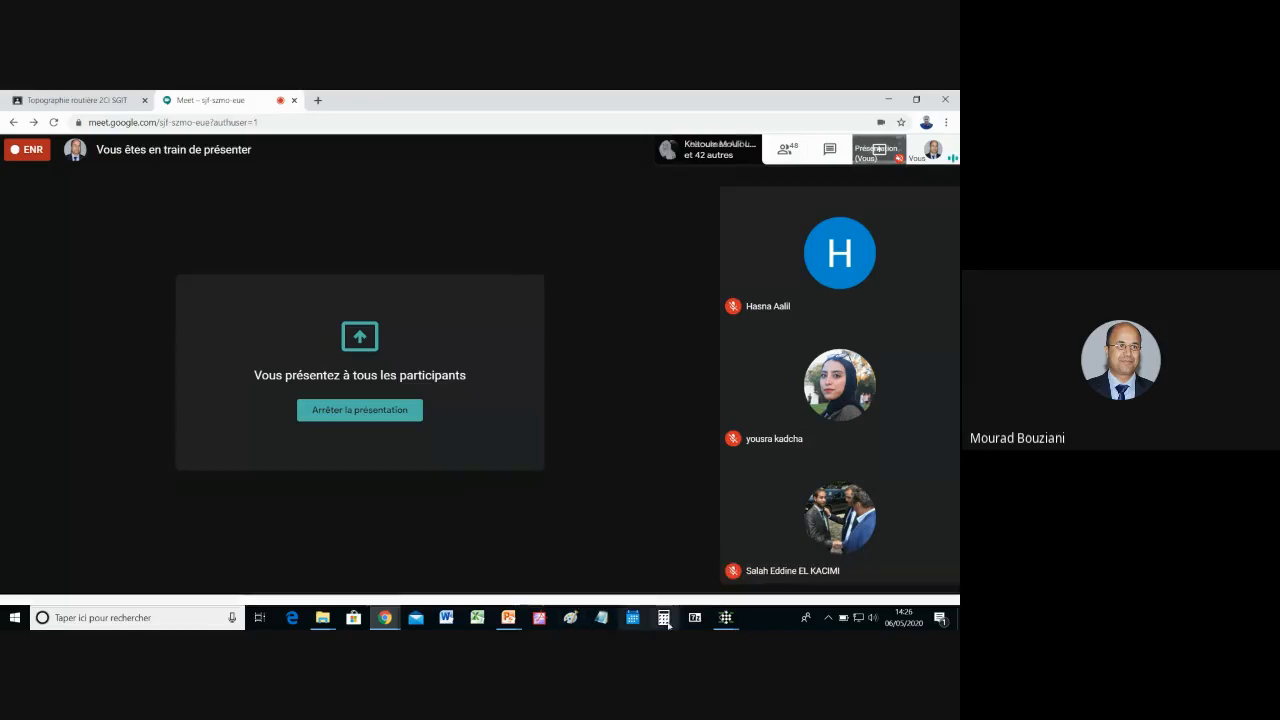
mouse_move(726, 620)
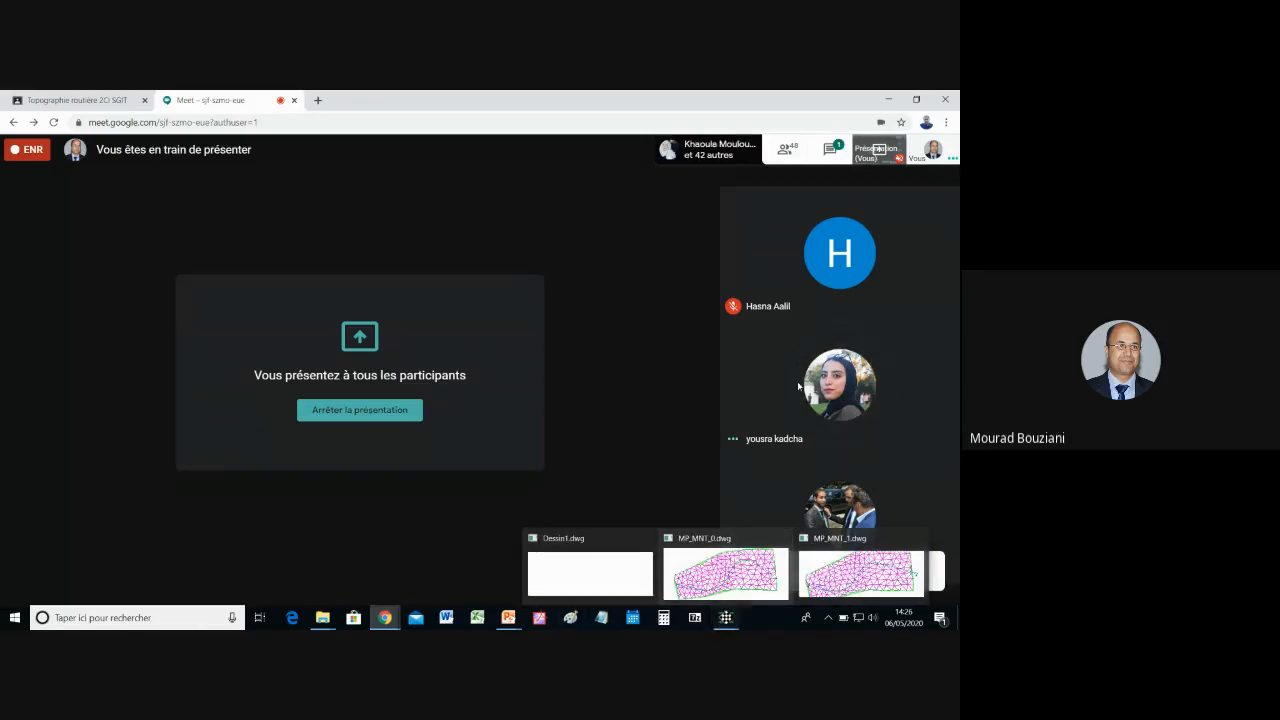
click(830, 152)
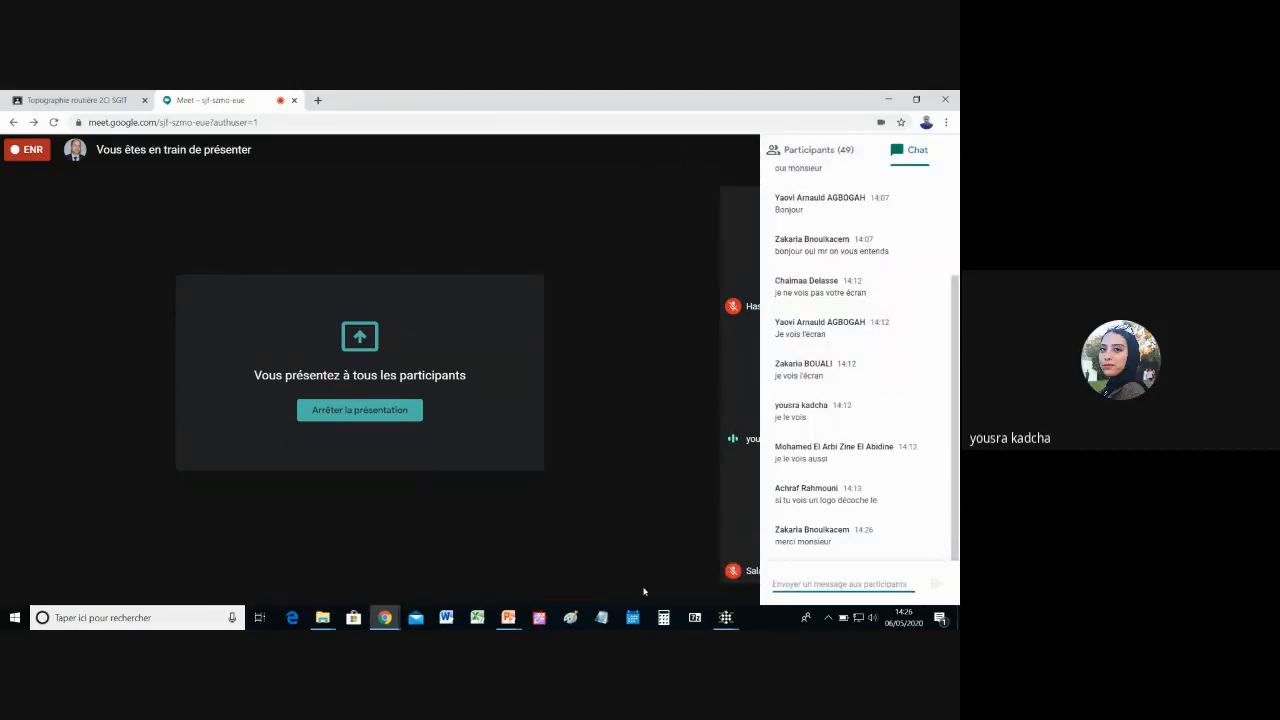
mouse_move(726, 618)
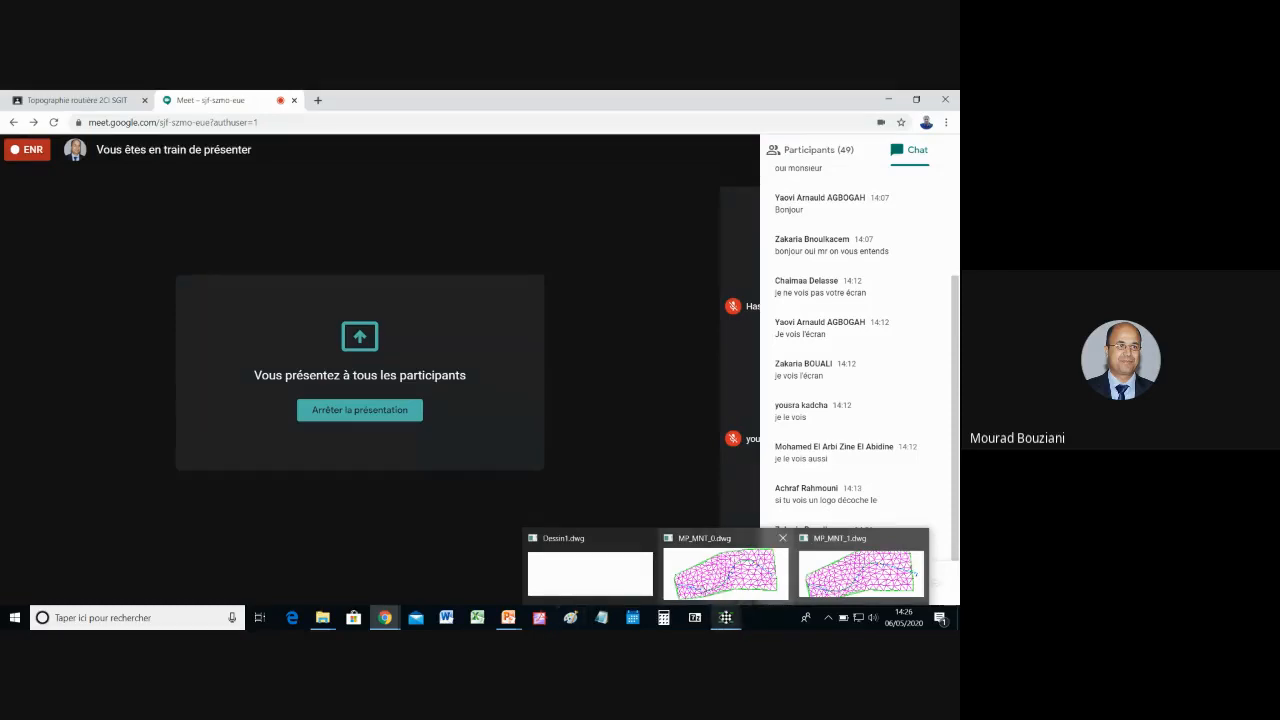
click(709, 572)
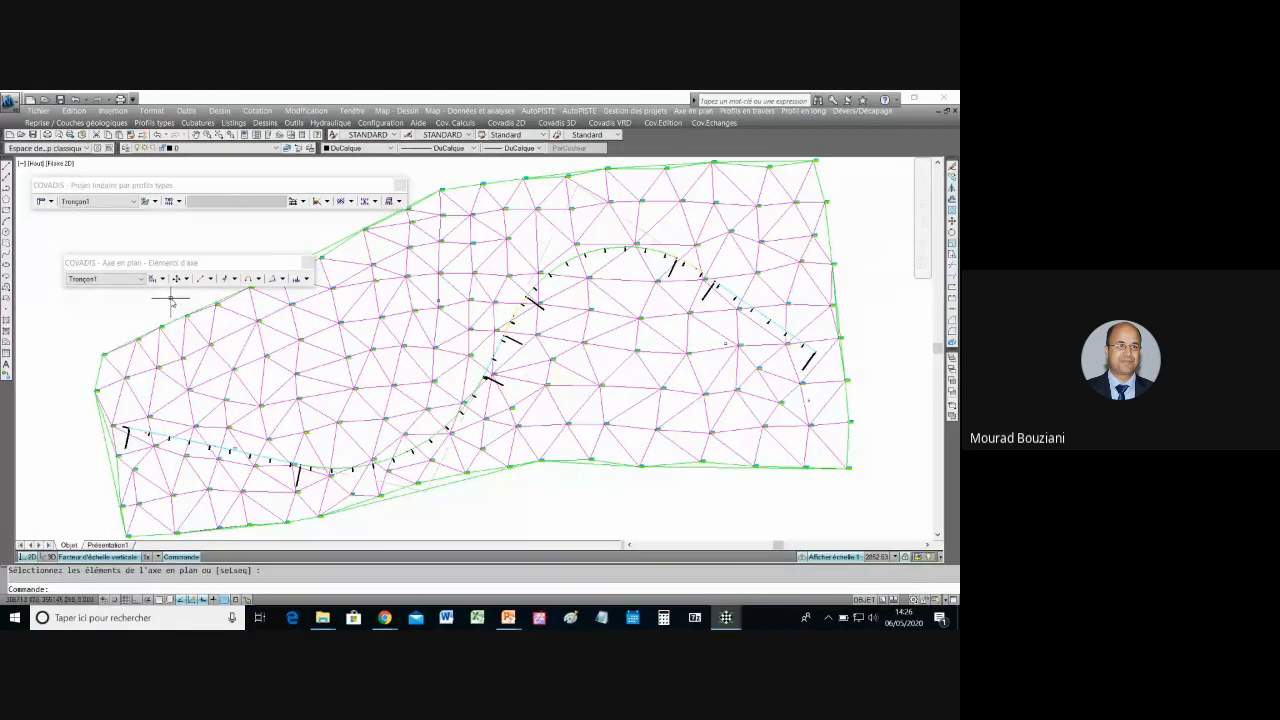
Step: Review the main properties and calculation options of the current Tronçon1 project without changing them
click(155, 201)
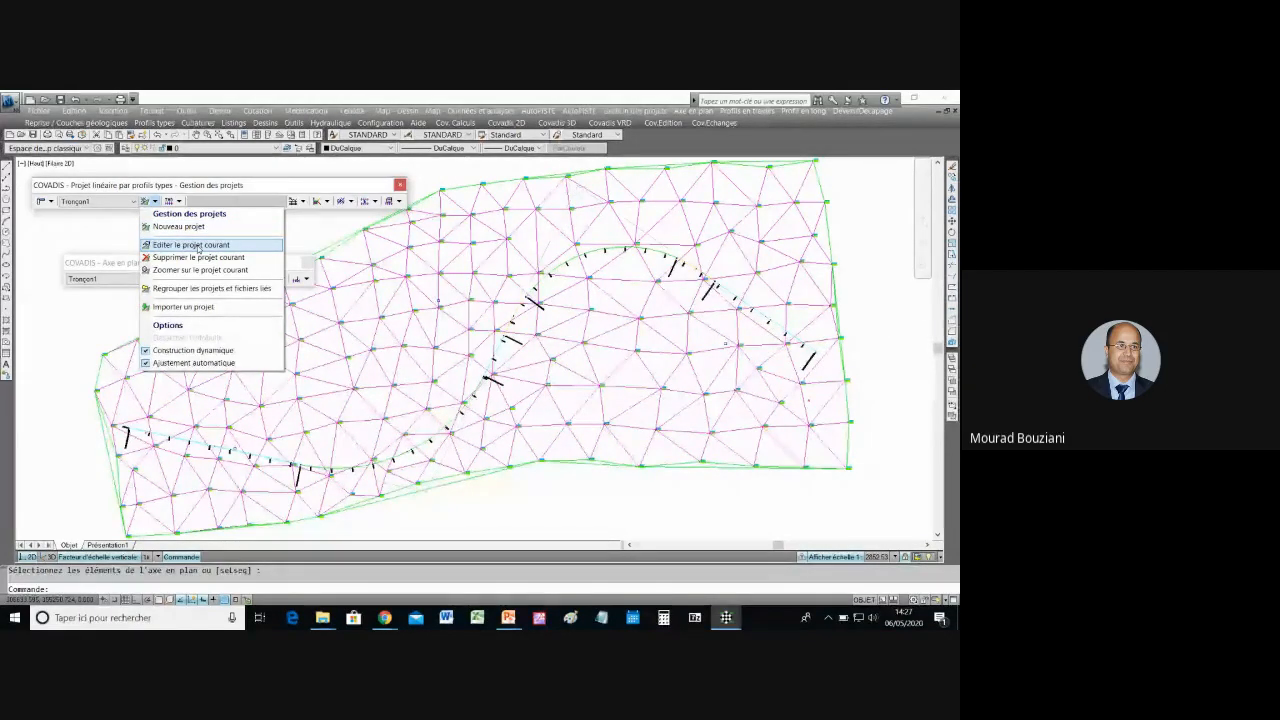
click(197, 246)
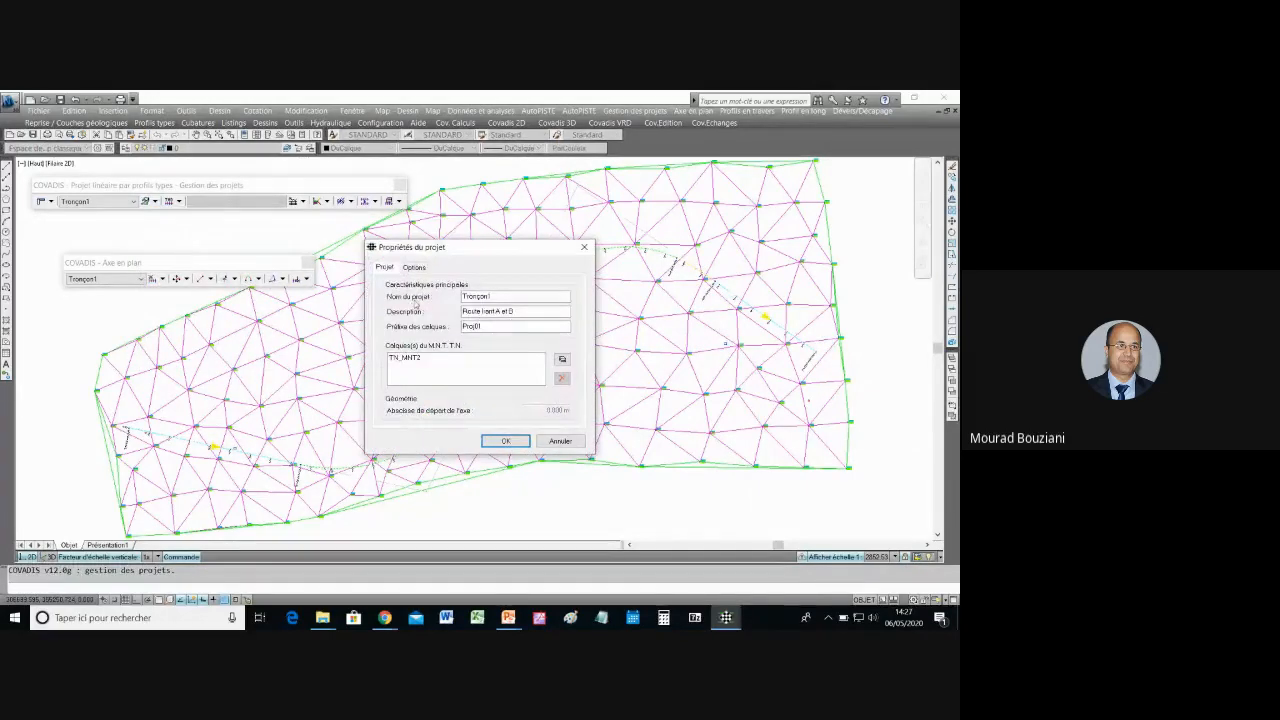
click(418, 268)
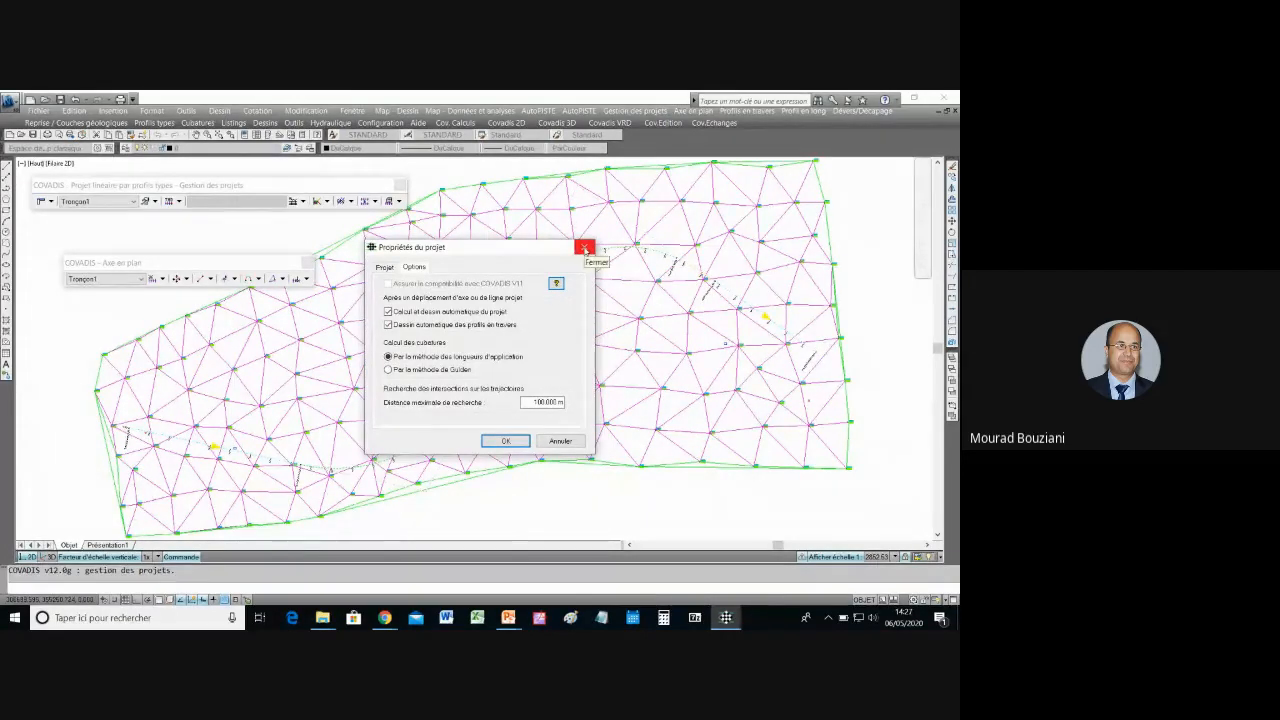
click(585, 247)
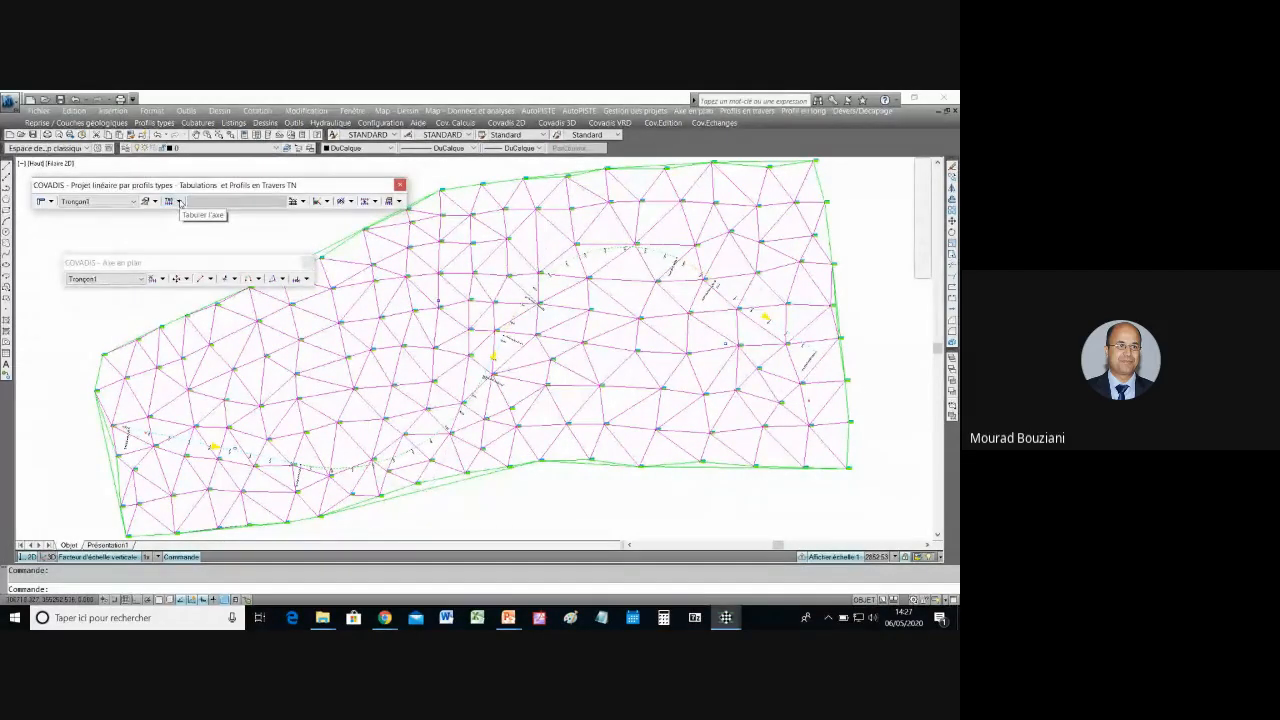
Step: Examine the abscissa labels along the first curve of the Tronçon1 axis
click(180, 202)
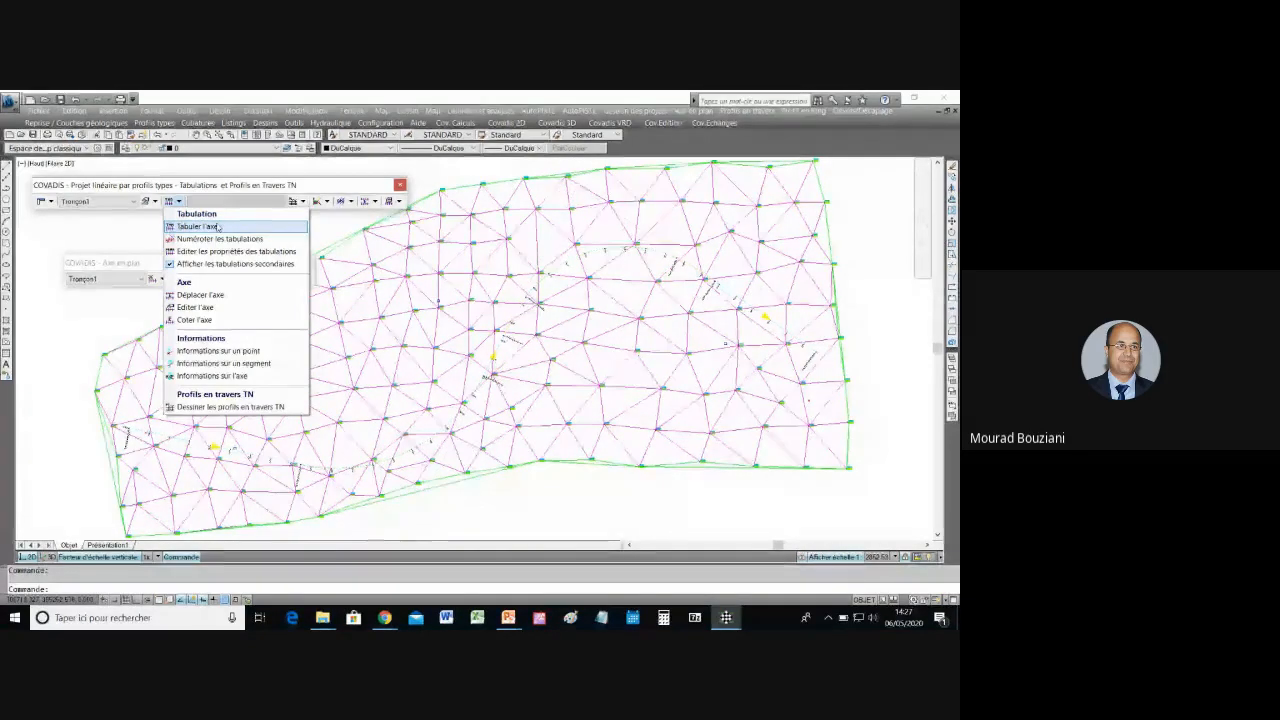
click(216, 227)
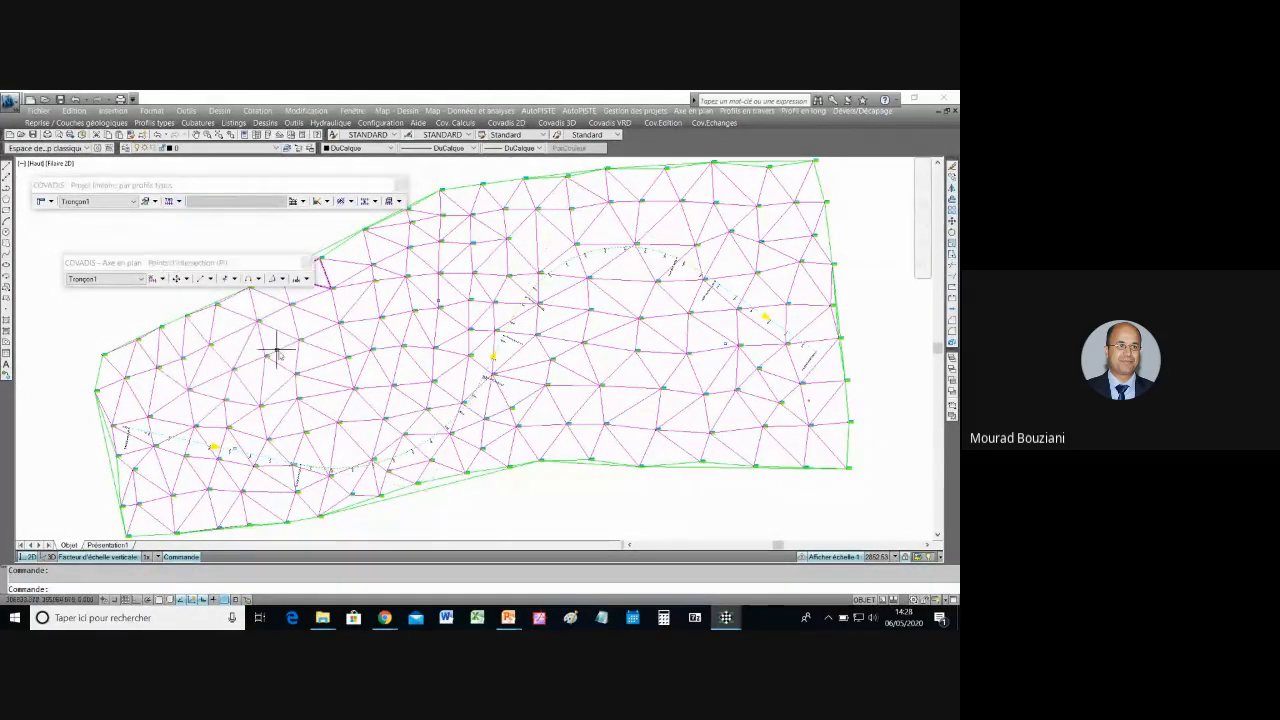
scroll(346, 490, up, 3)
scroll(346, 490, up, 3)
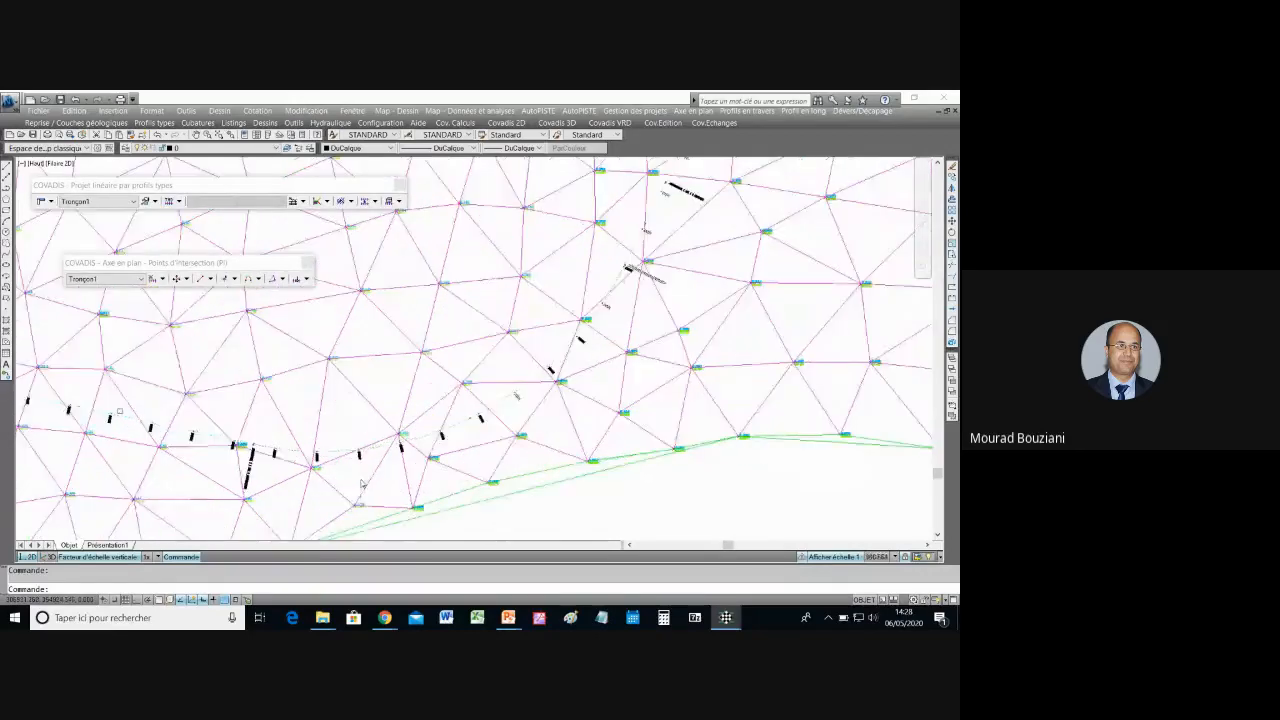
scroll(252, 462, up, 5)
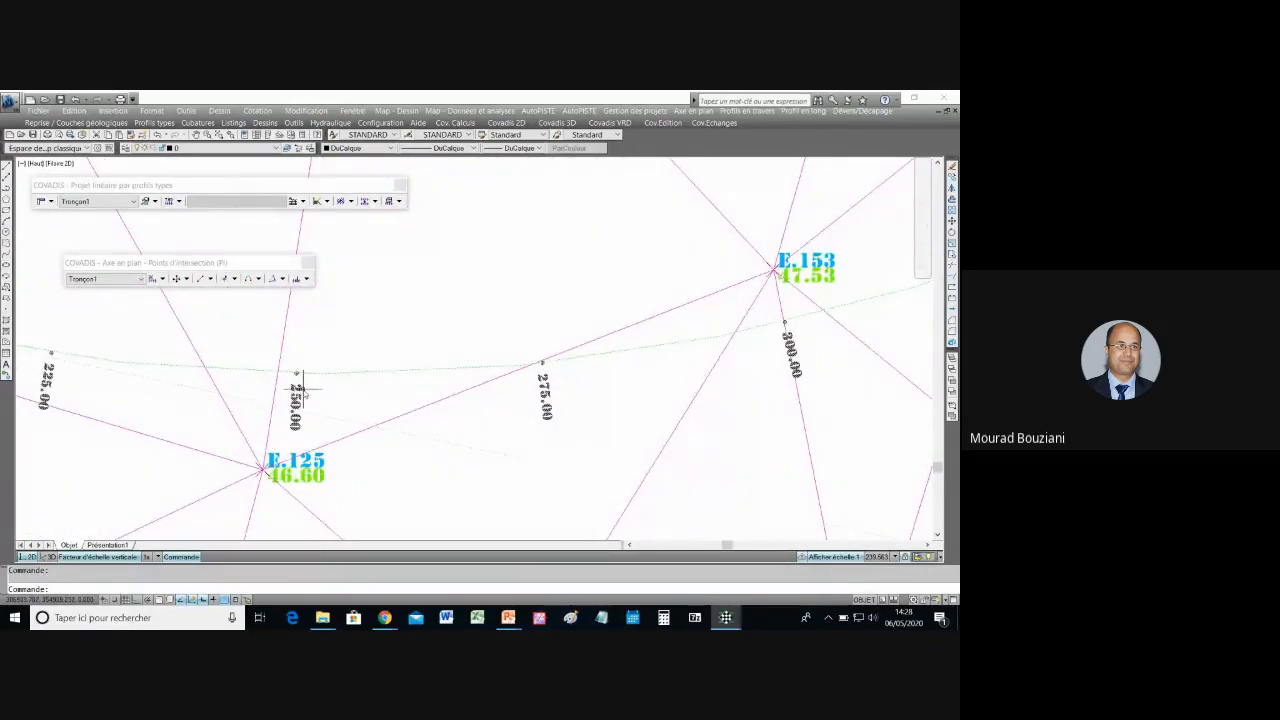
scroll(298, 380, down, 10)
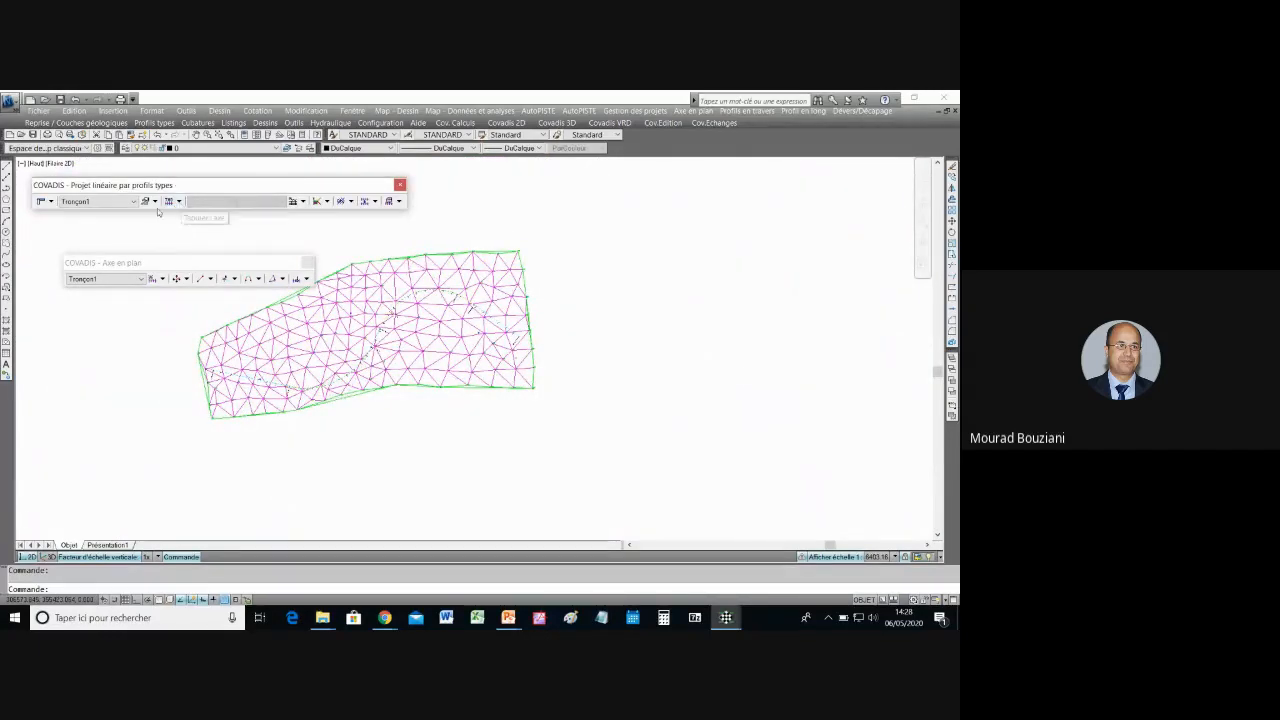
click(163, 279)
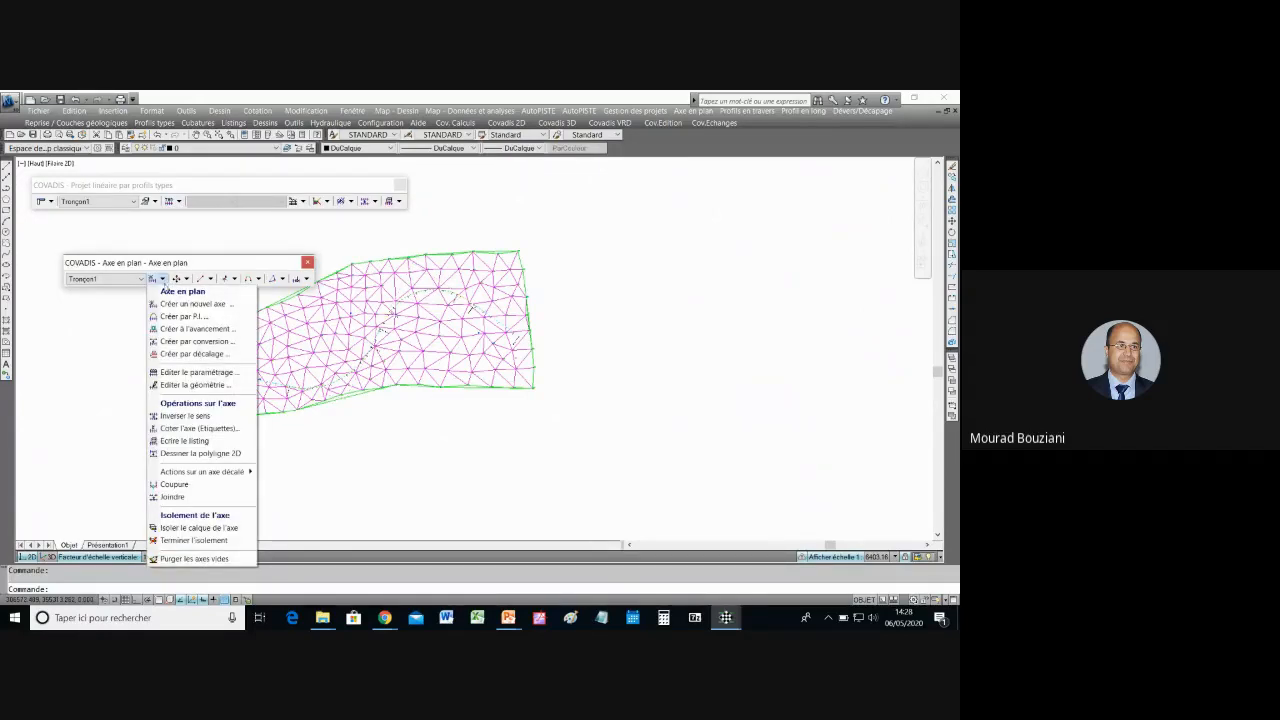
click(212, 372)
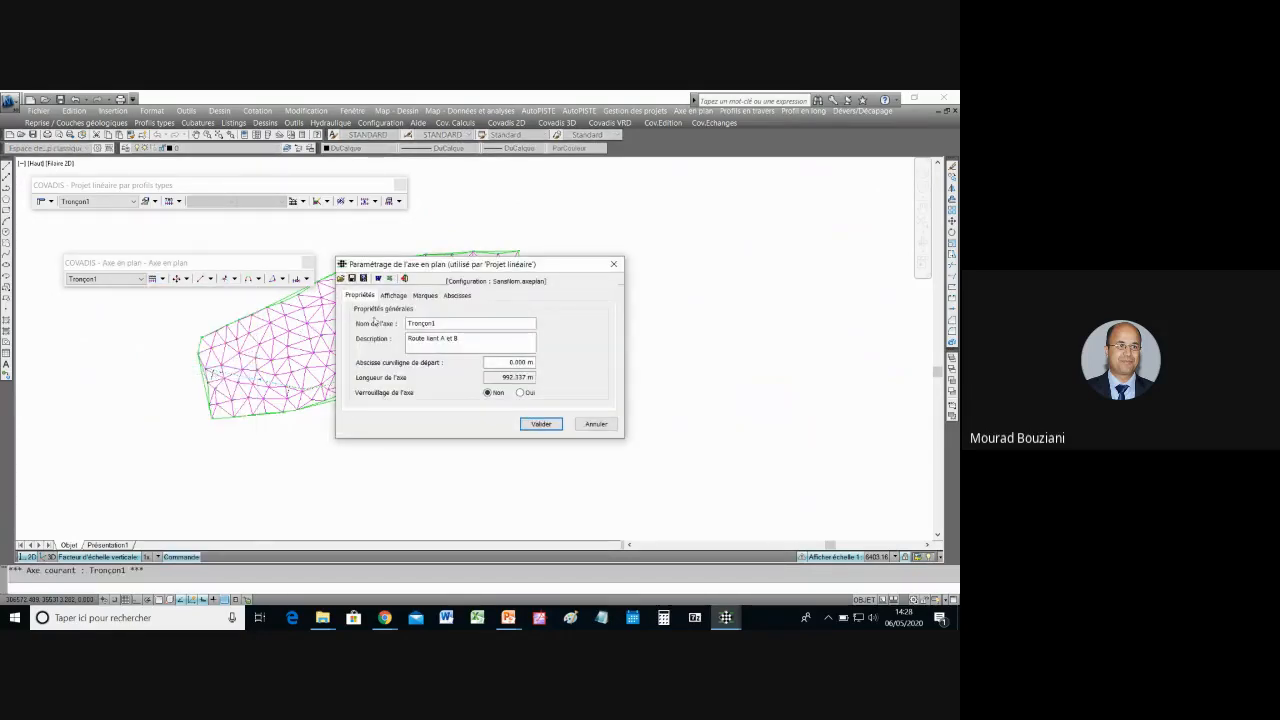
click(454, 296)
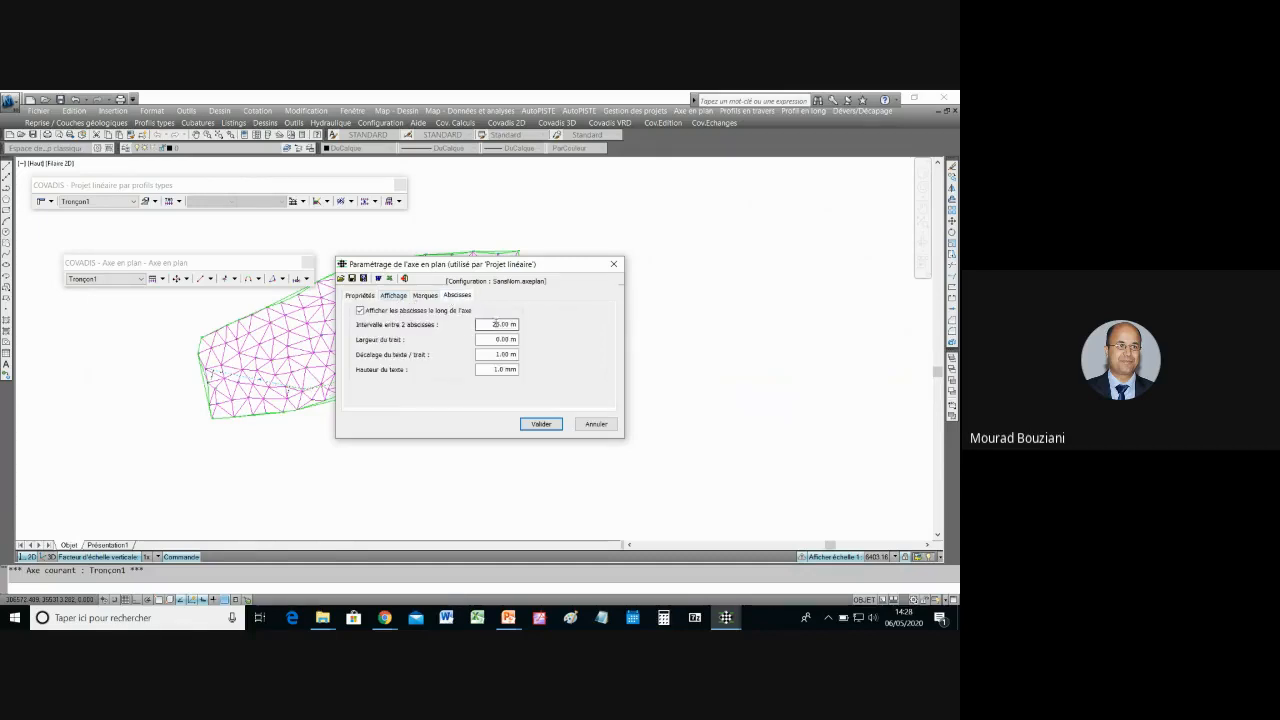
click(614, 264)
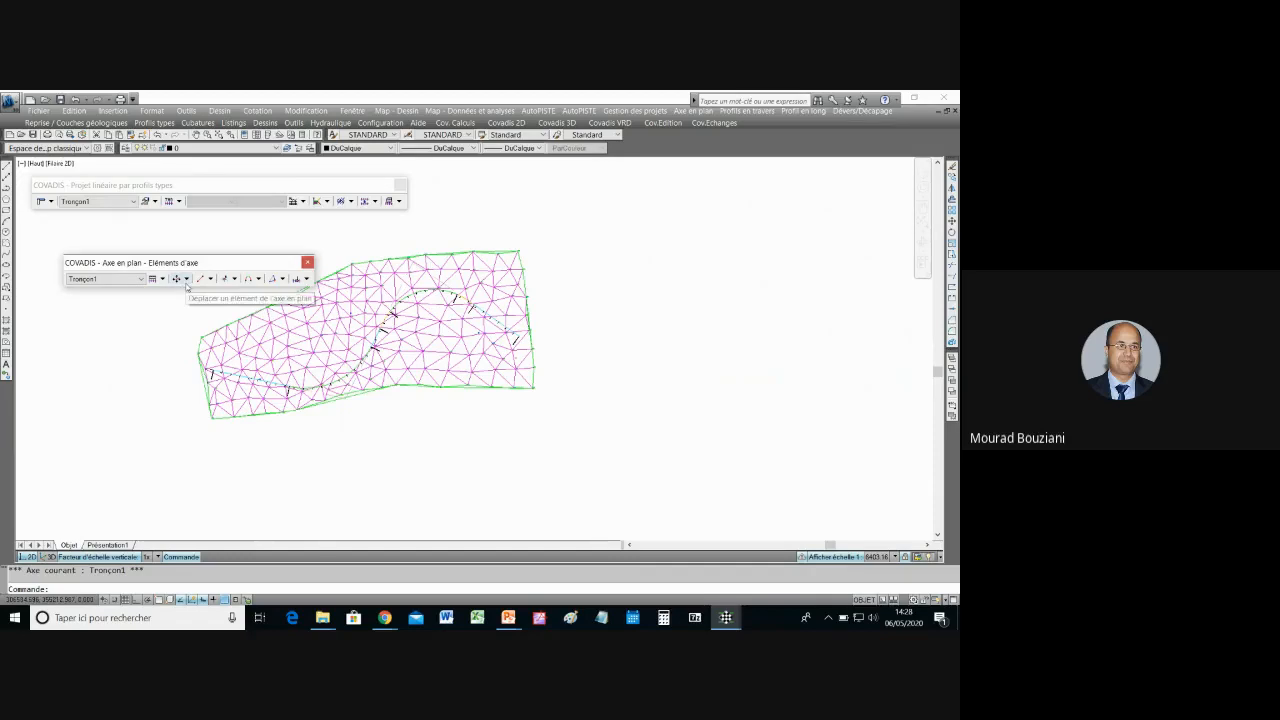
Step: Set the Tronçon1 axis's interval between abscissae to 20 m, review its display and marker settings, validate, and check the labels along the curve
click(162, 280)
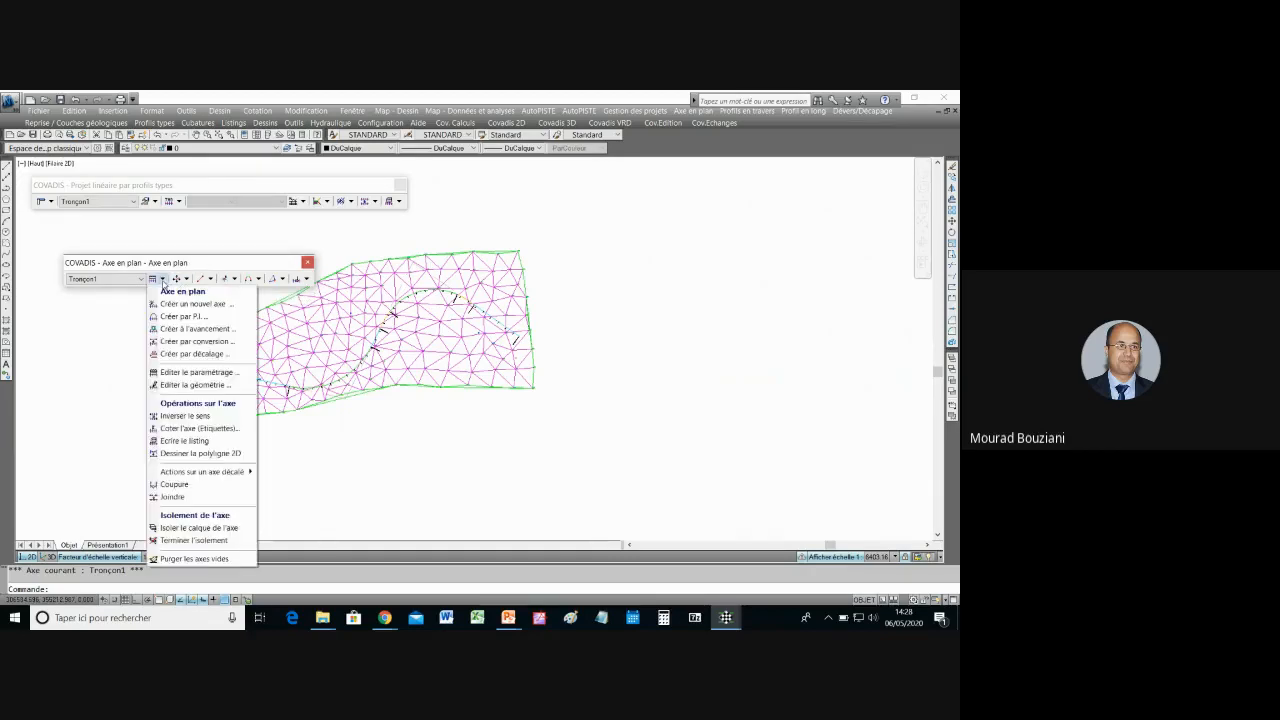
click(197, 374)
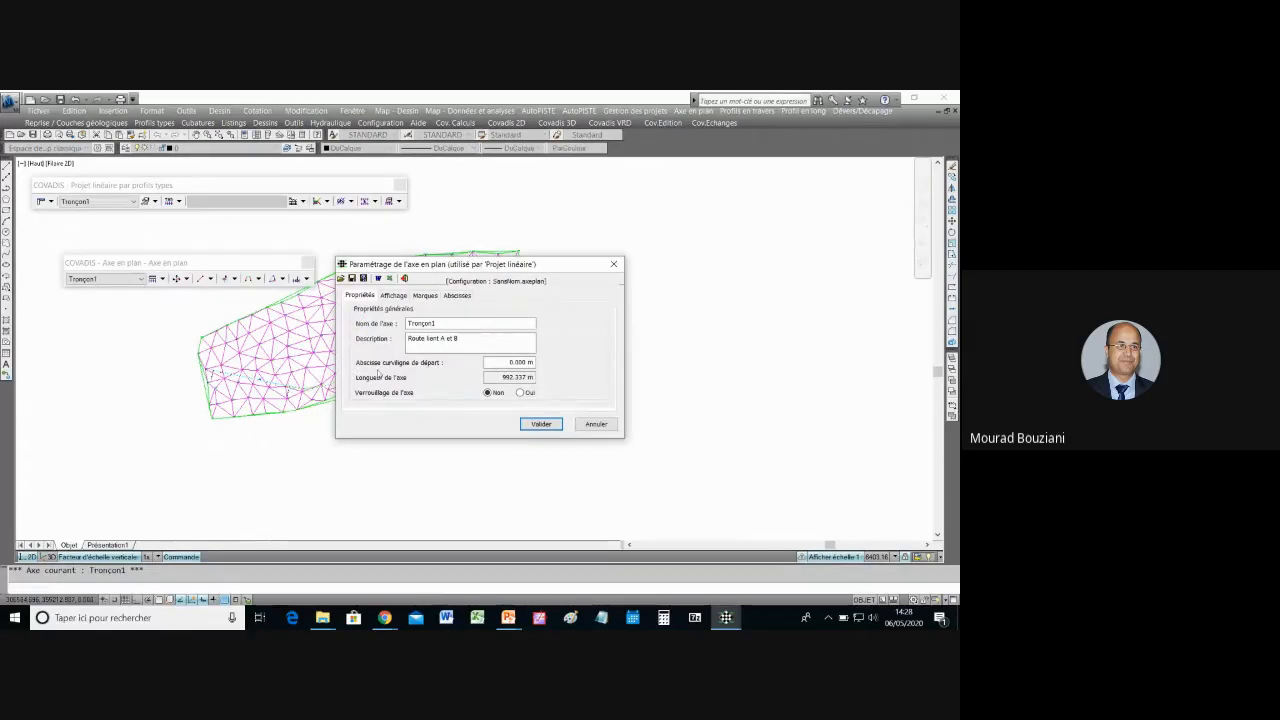
click(456, 296)
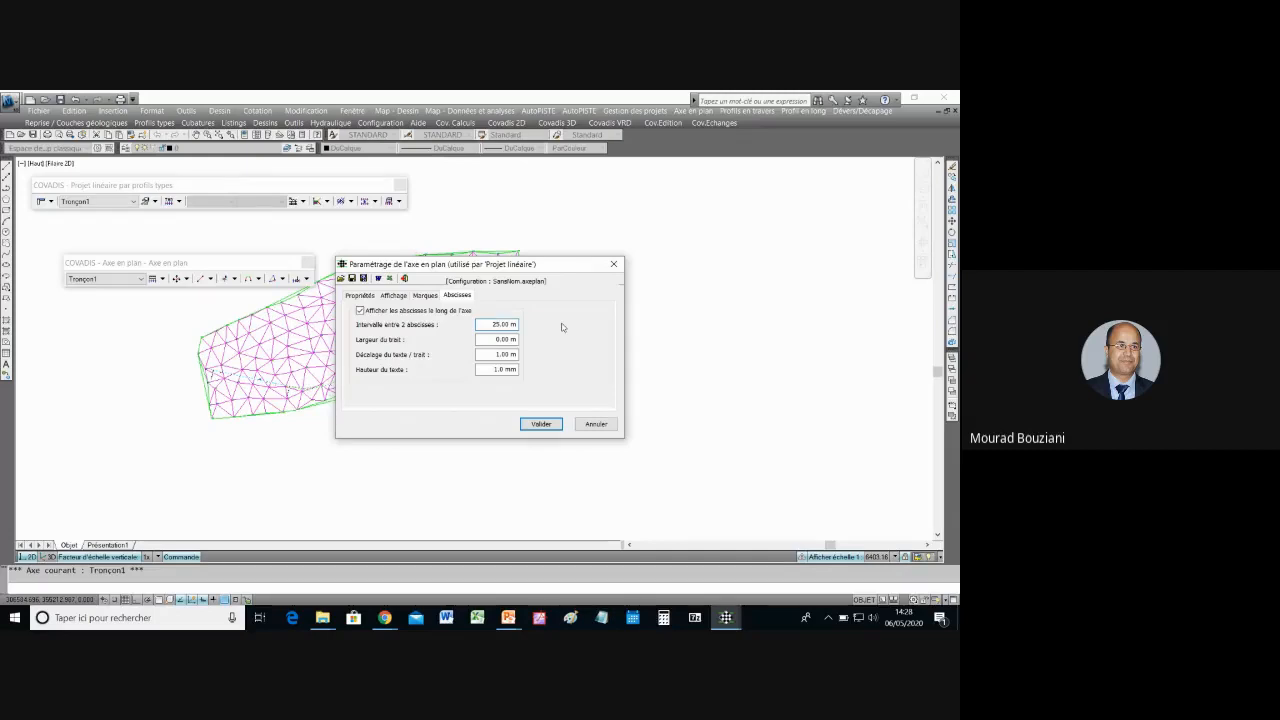
key(BackSpace)
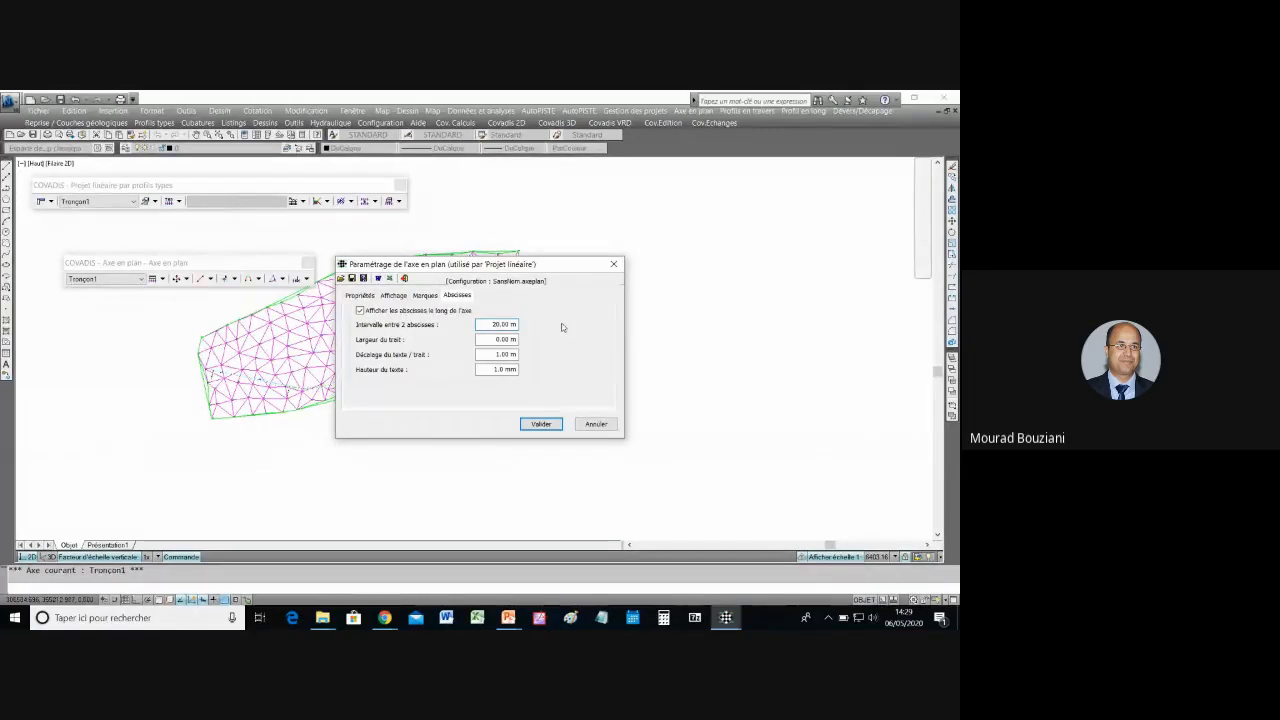
click(362, 297)
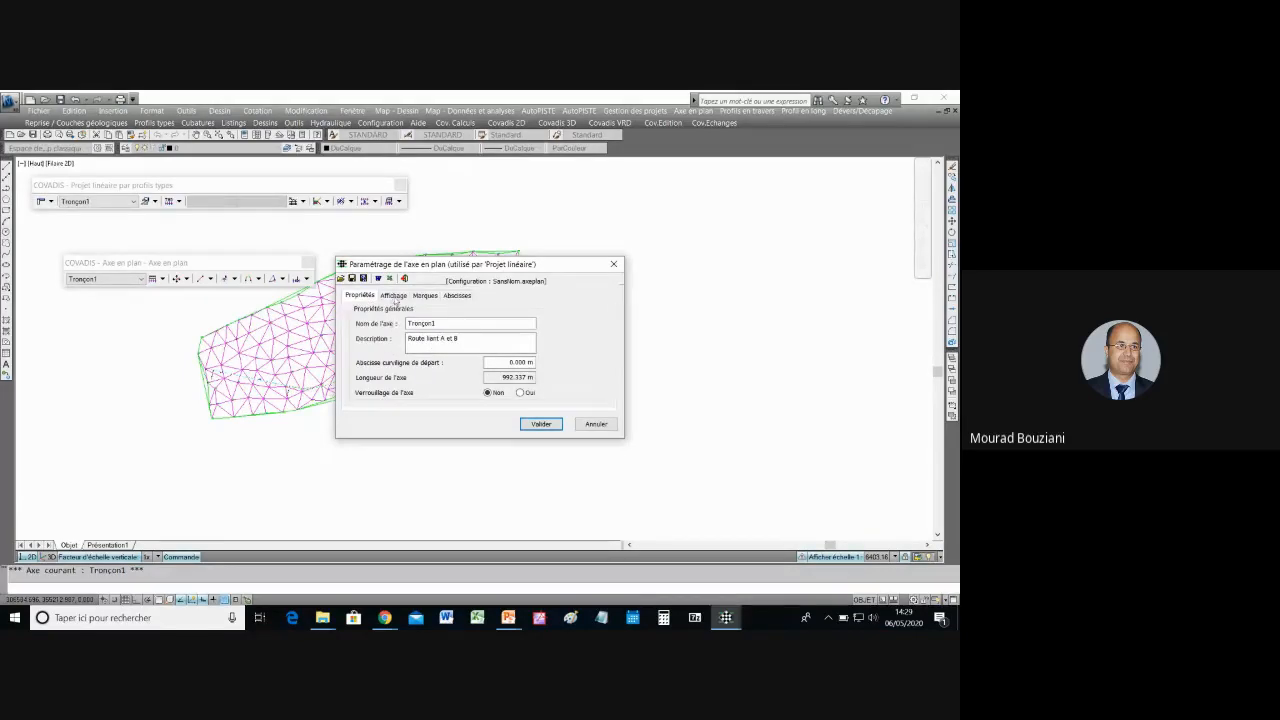
click(394, 296)
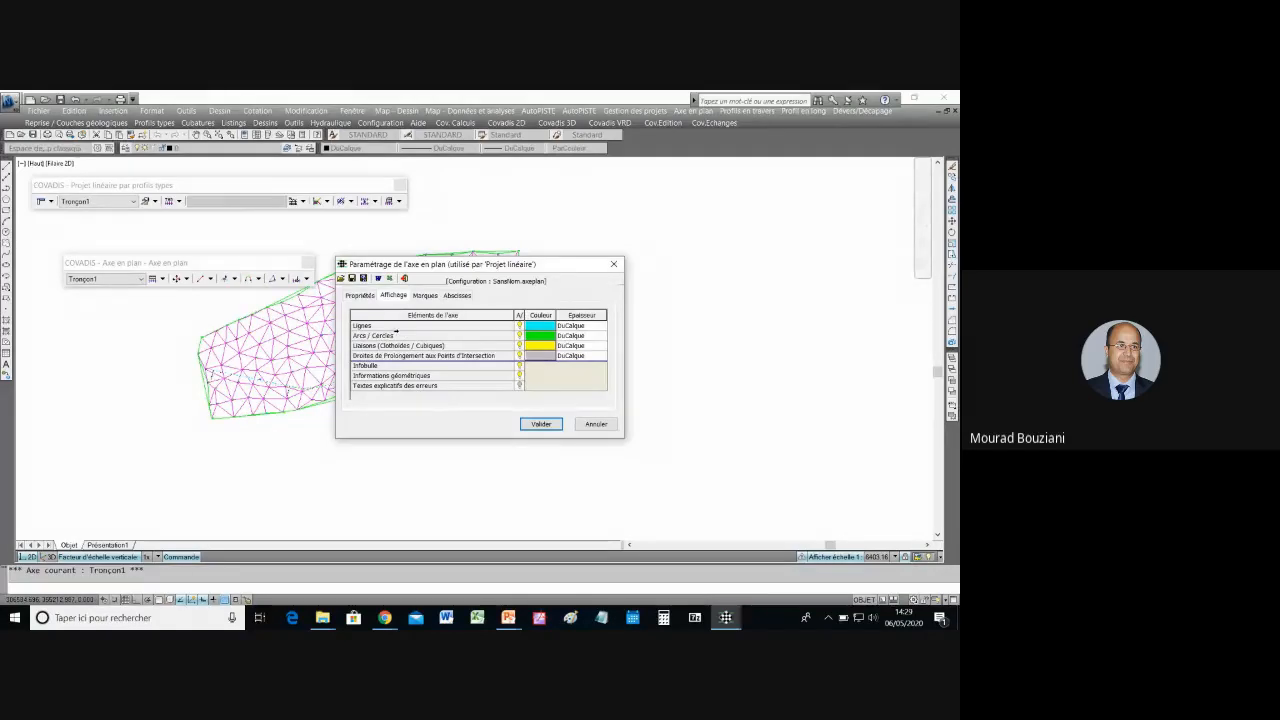
click(428, 296)
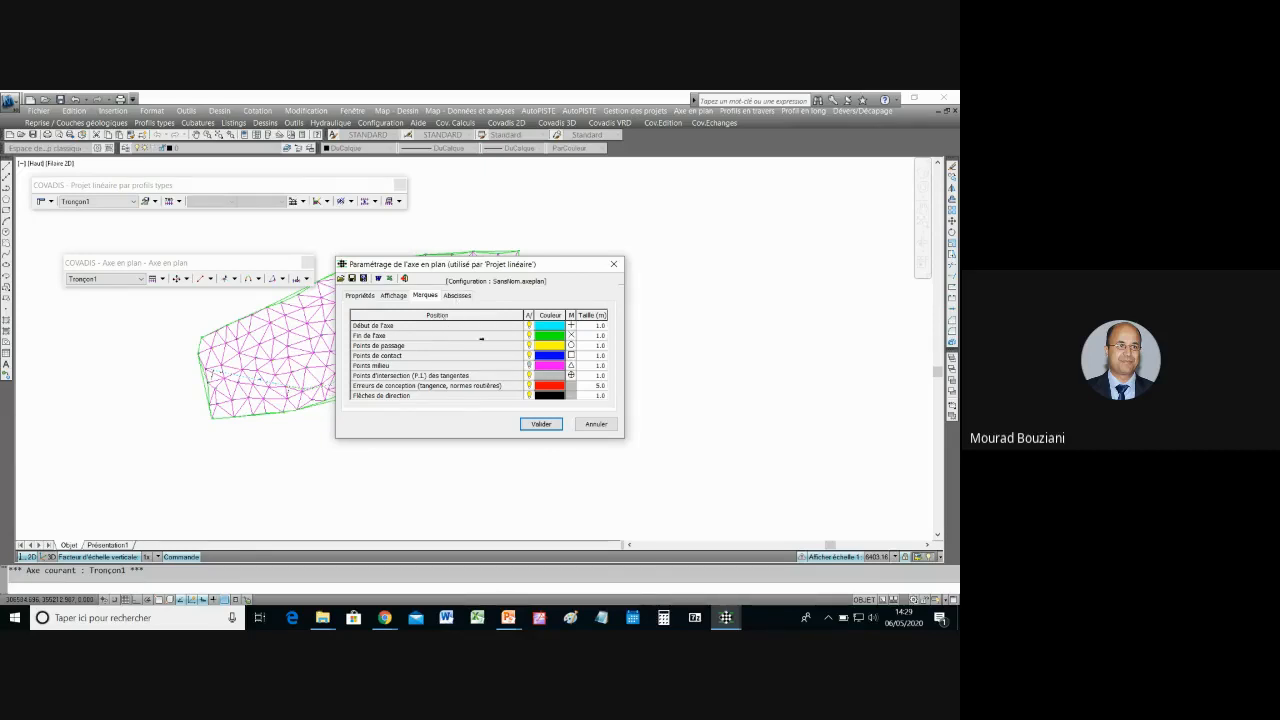
click(543, 425)
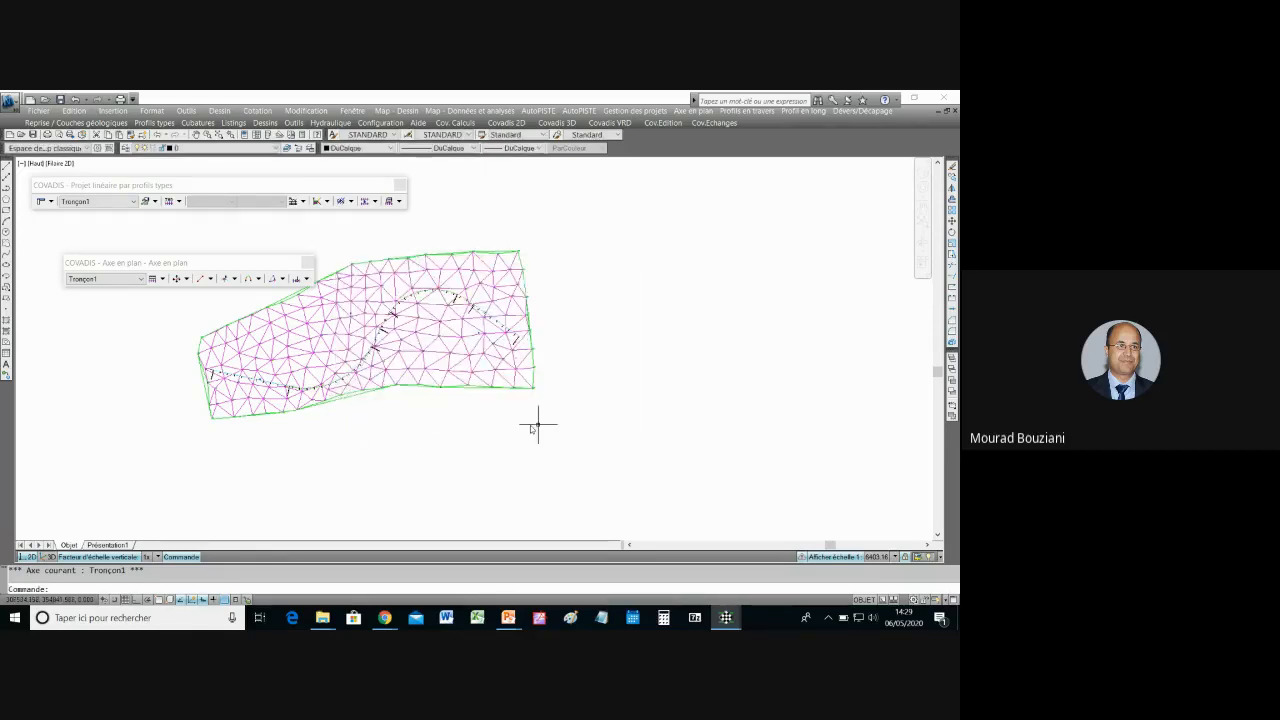
scroll(280, 395, up, 3)
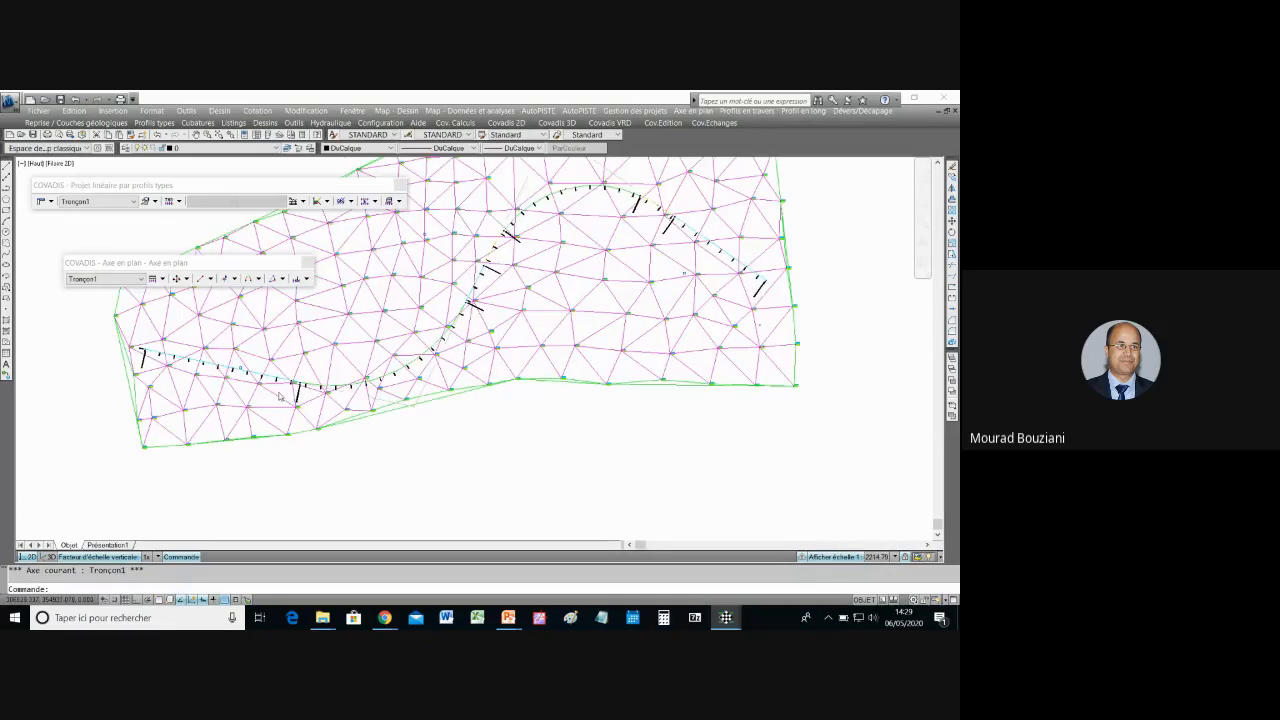
scroll(285, 393, up, 5)
scroll(357, 345, up, 6)
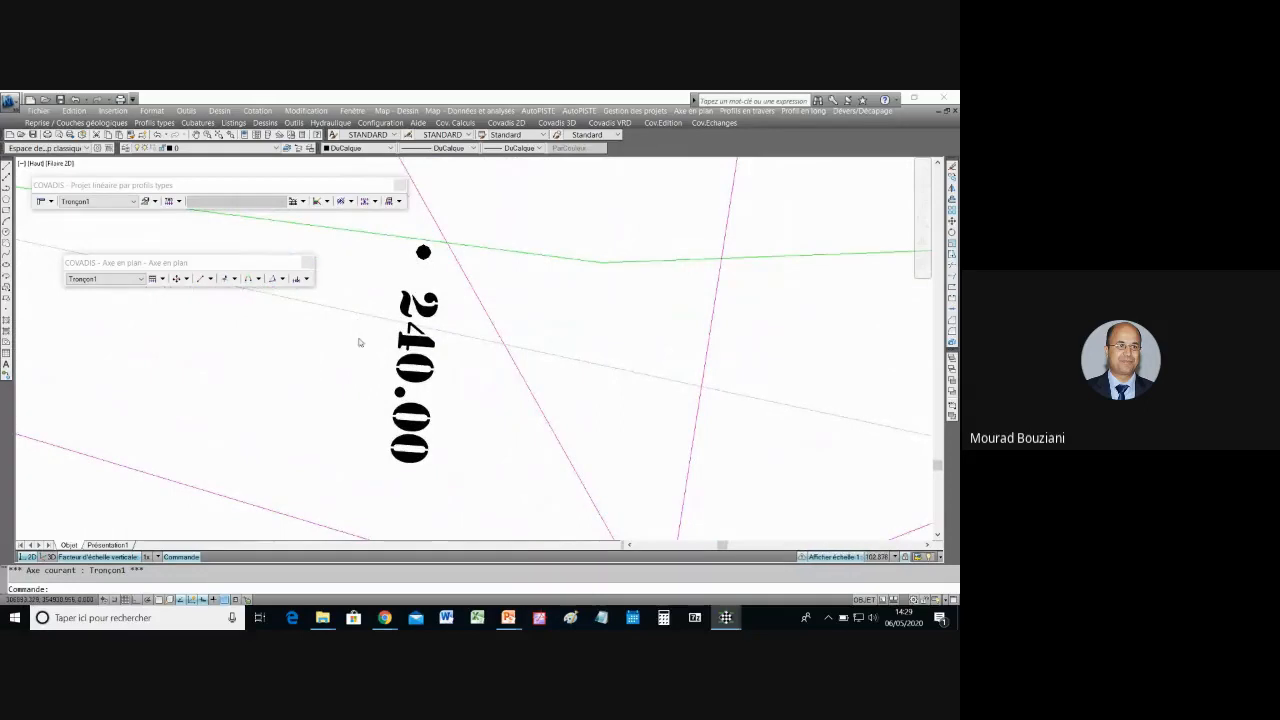
scroll(359, 340, down, 3)
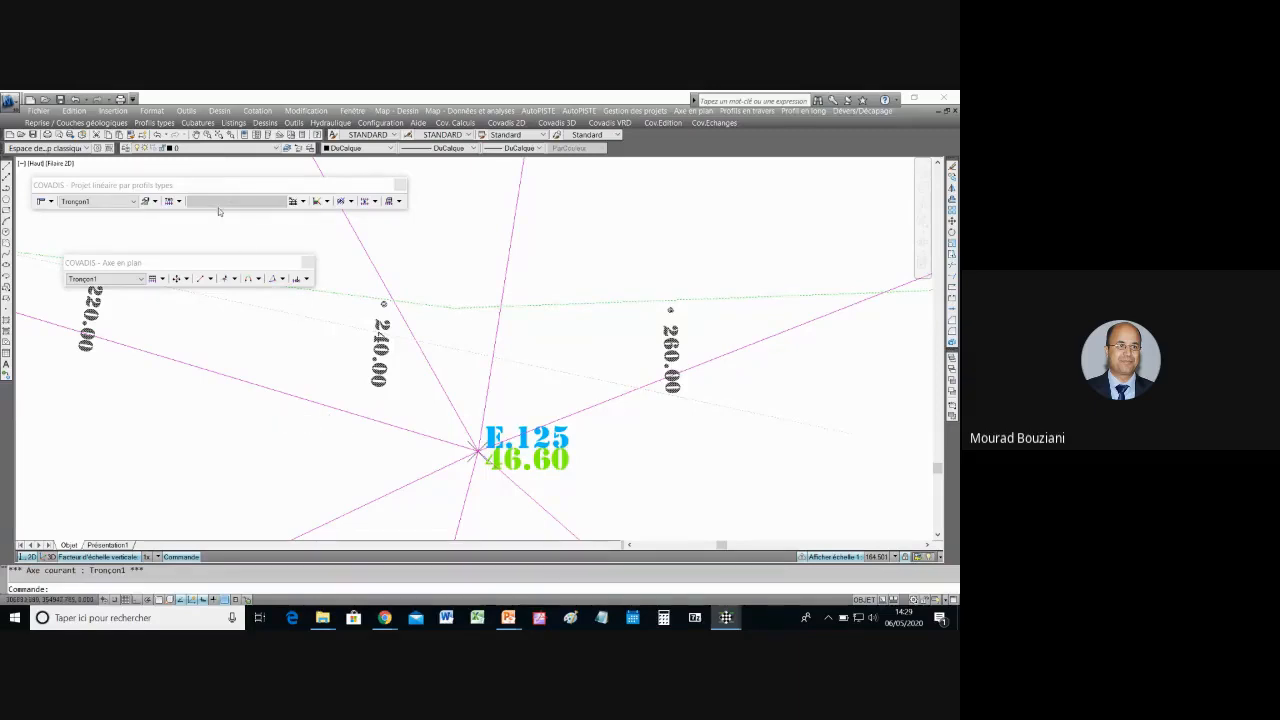
Step: Set up perpendicular tabulations for the Tronçon1 project at the axis extremities, at its vertices, and at 20 m intervals
click(179, 201)
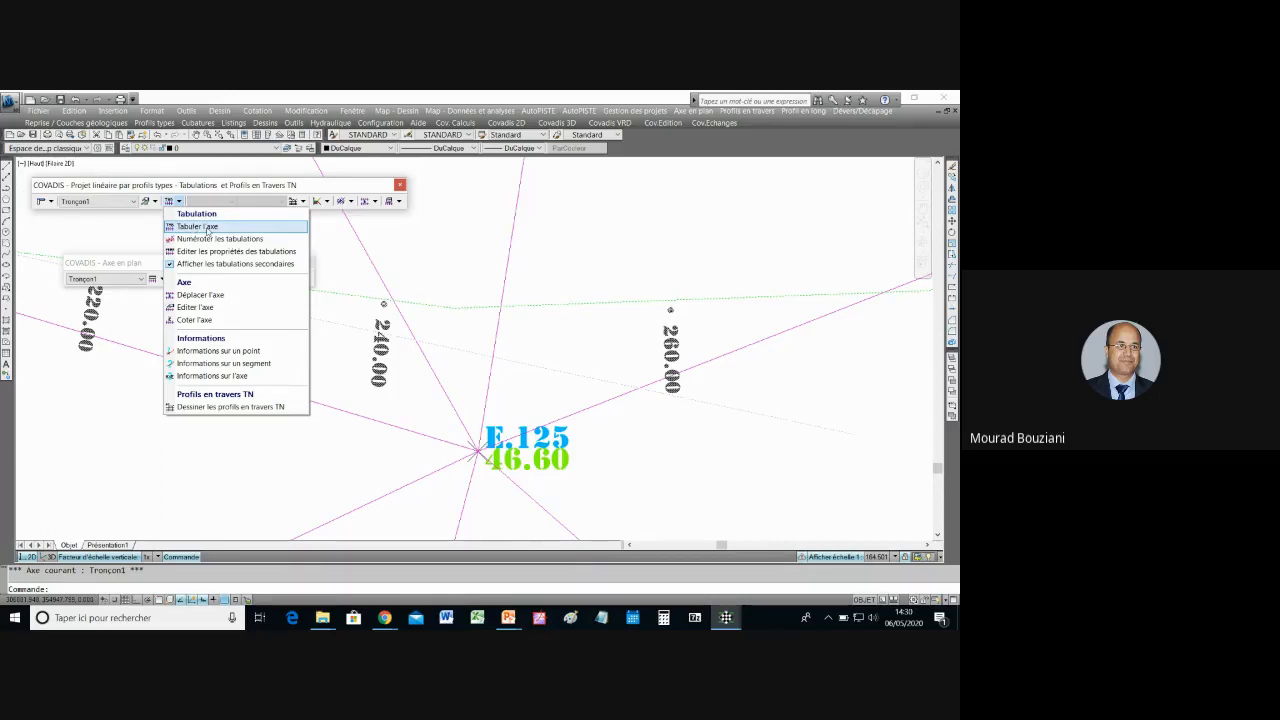
click(207, 228)
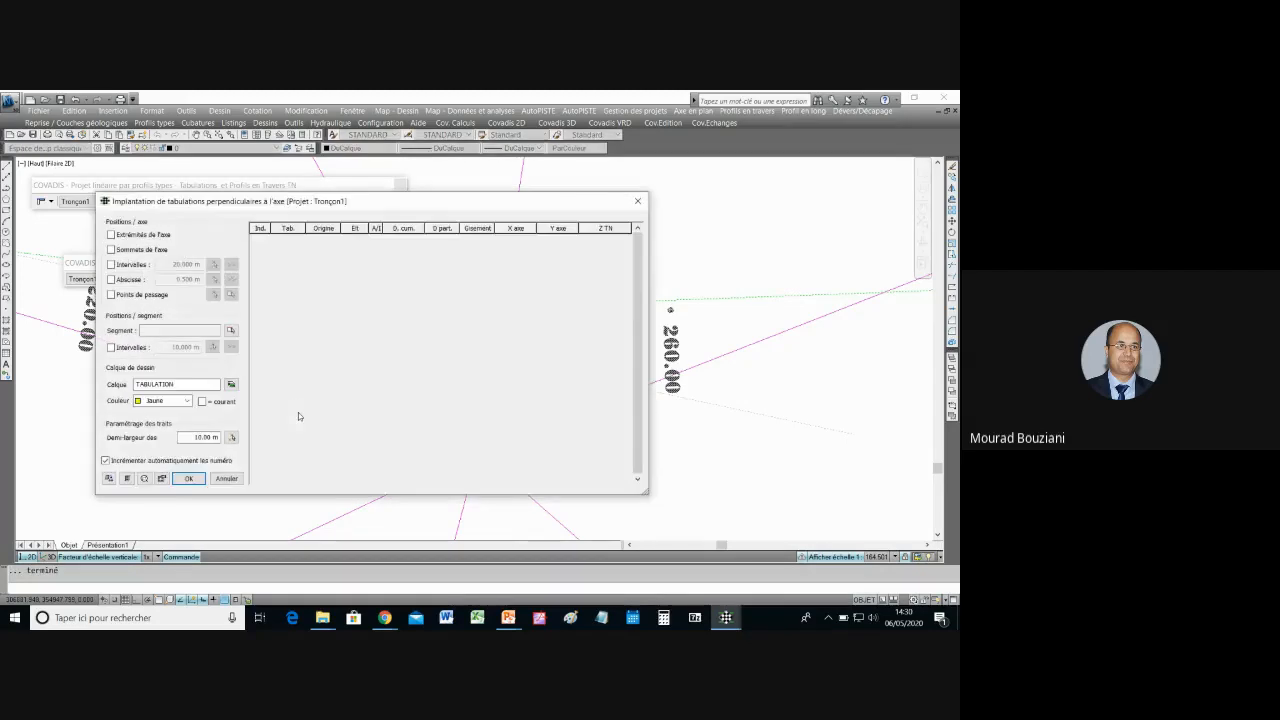
drag(426, 210, 526, 205)
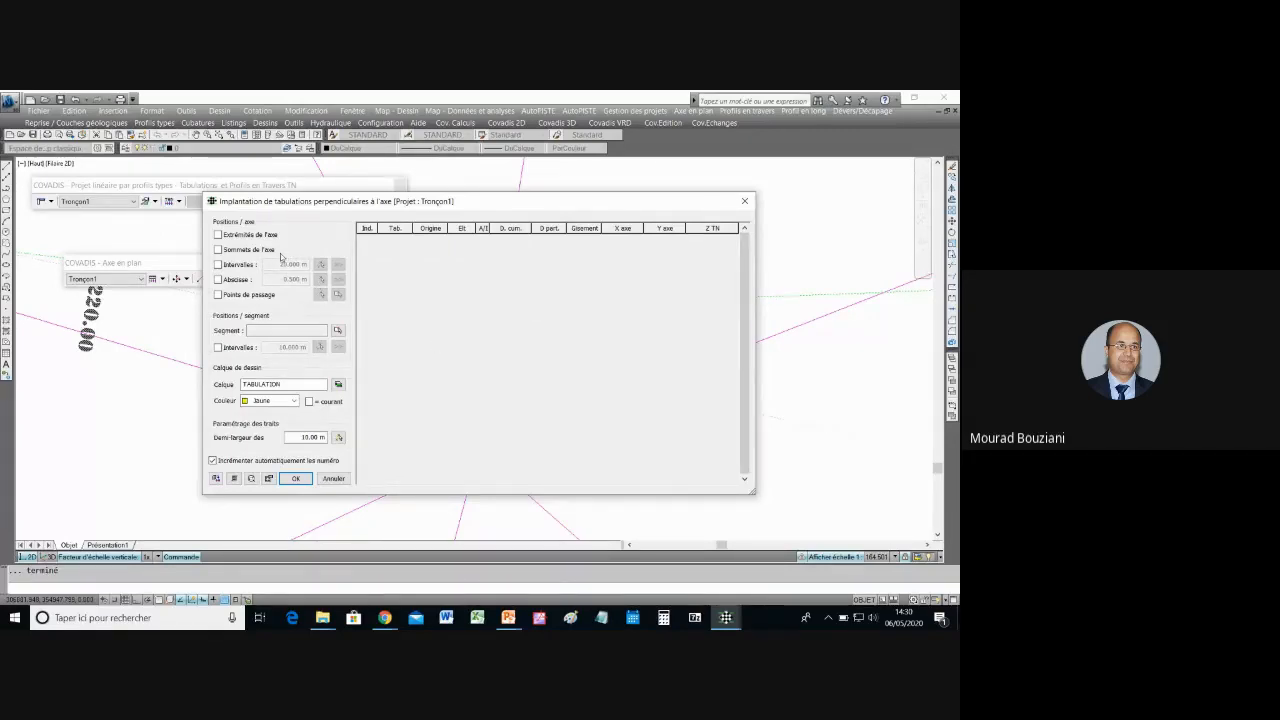
click(218, 235)
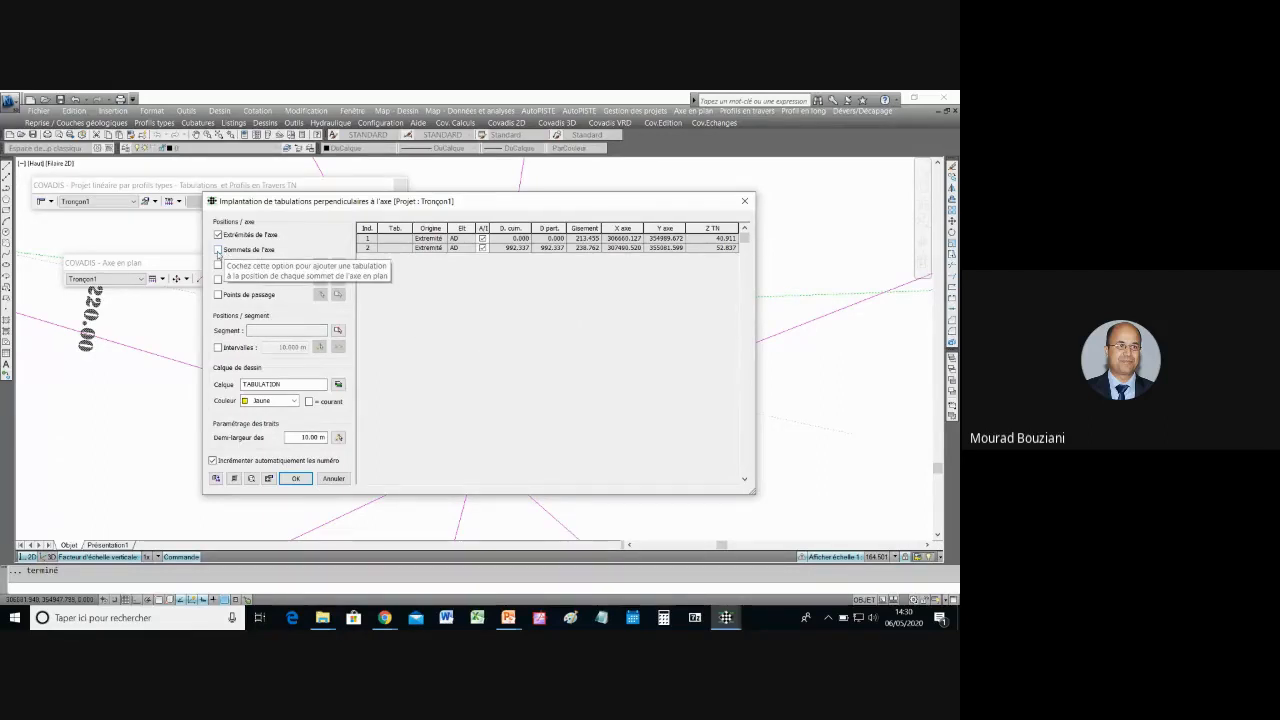
click(218, 250)
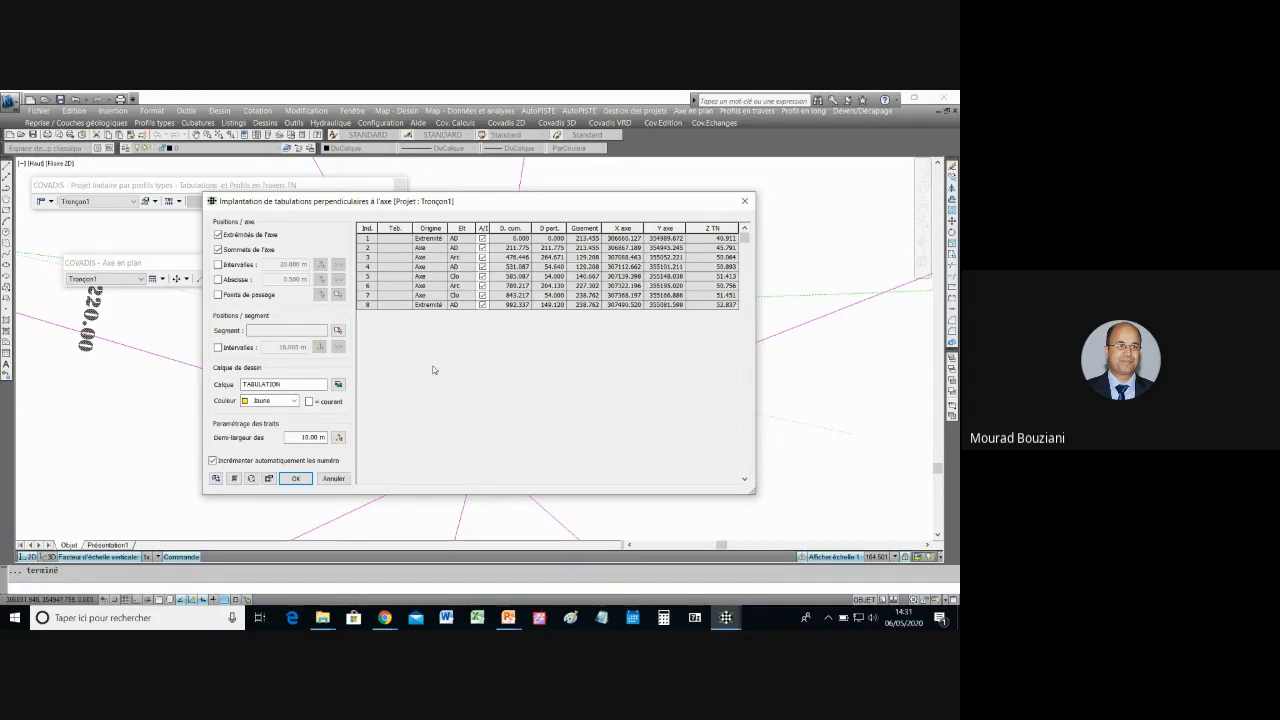
click(219, 265)
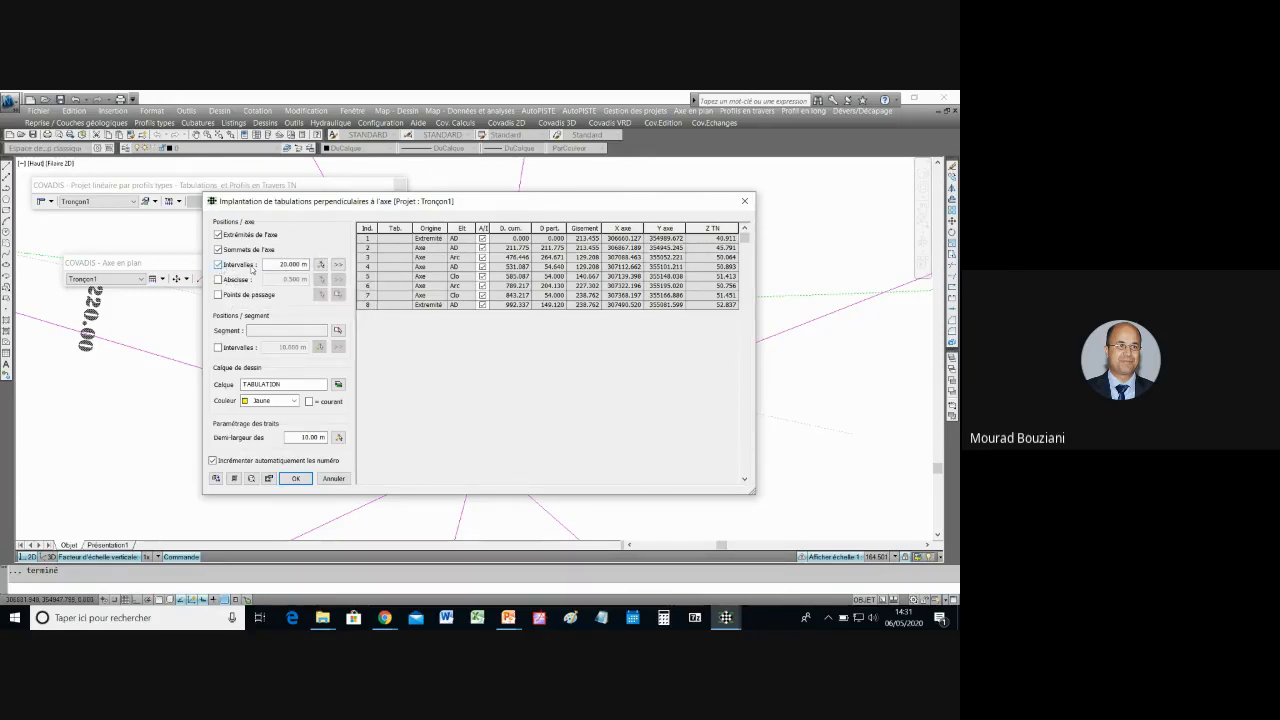
click(281, 264)
click(339, 265)
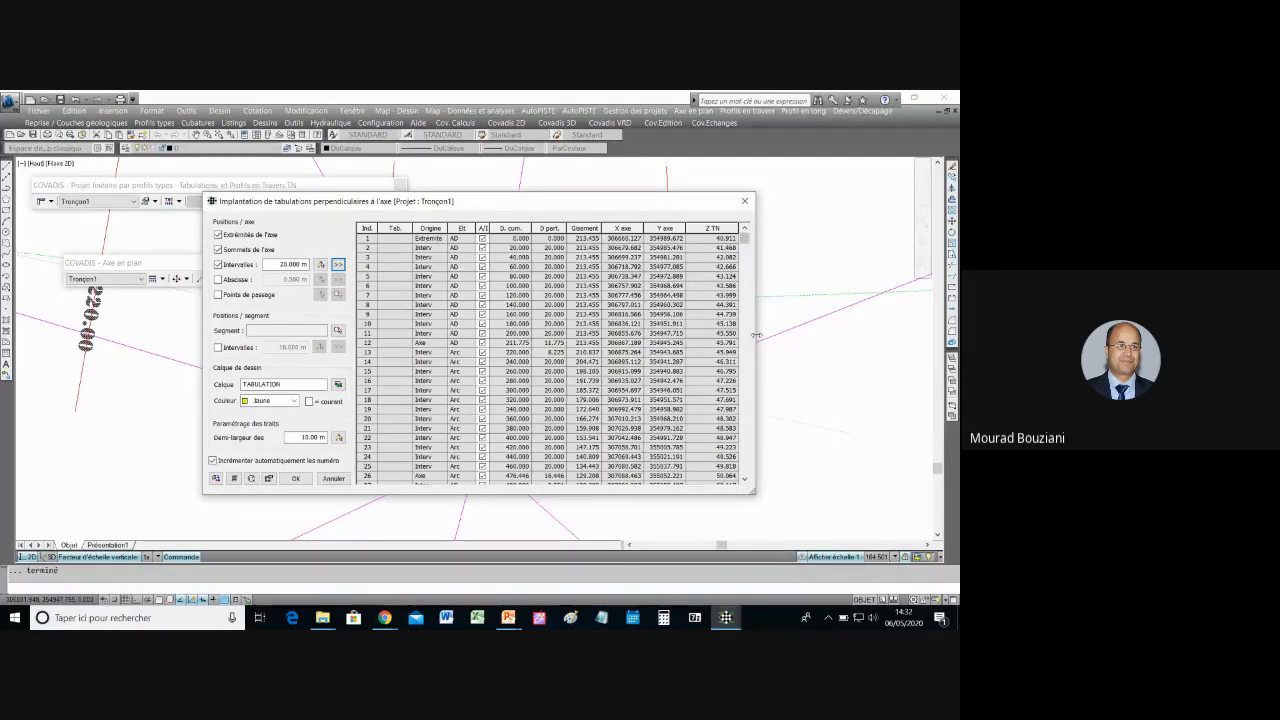
Step: Review the full list of generated tabulation positions in a widened table and validate it to draw them on the axis
drag(756, 347, 876, 347)
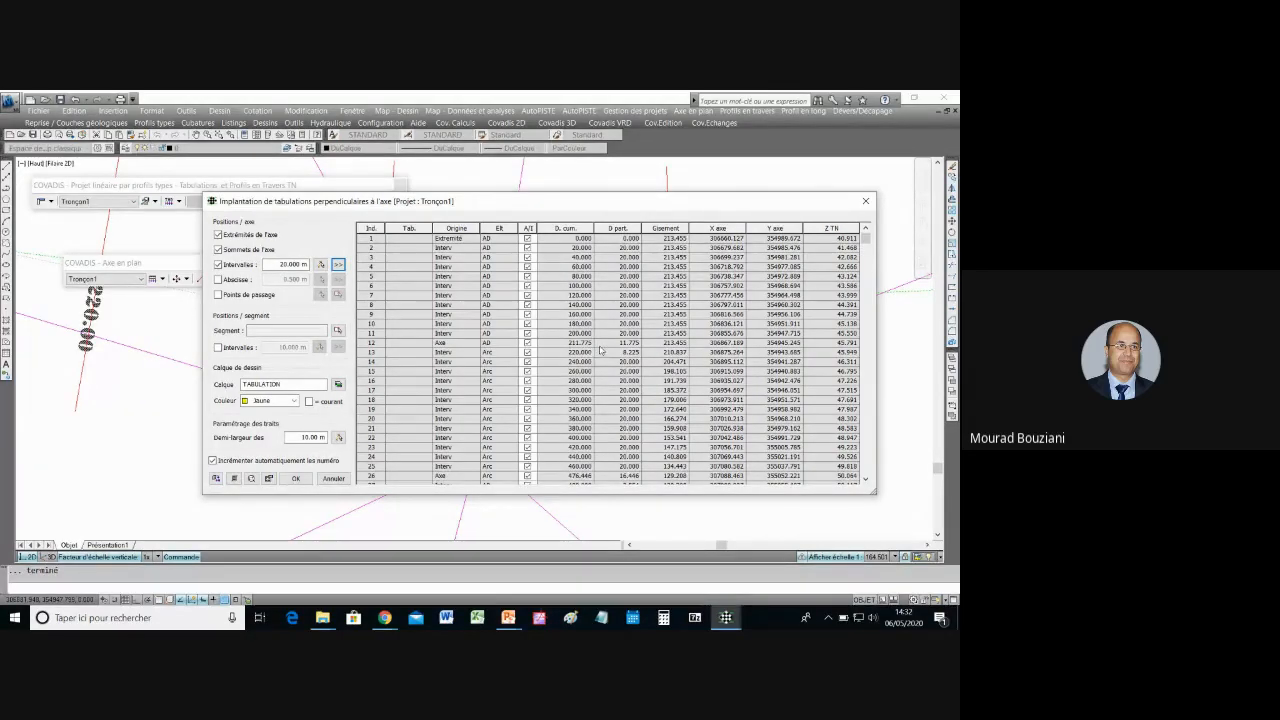
click(866, 431)
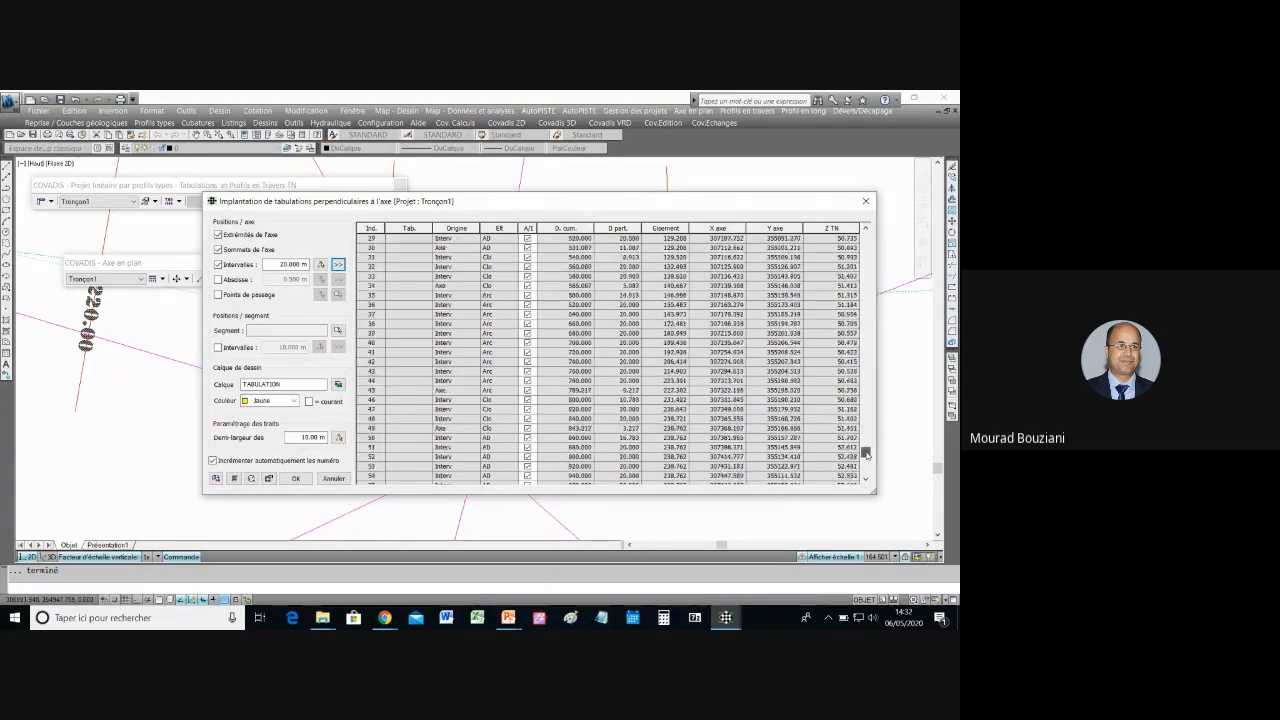
click(864, 450)
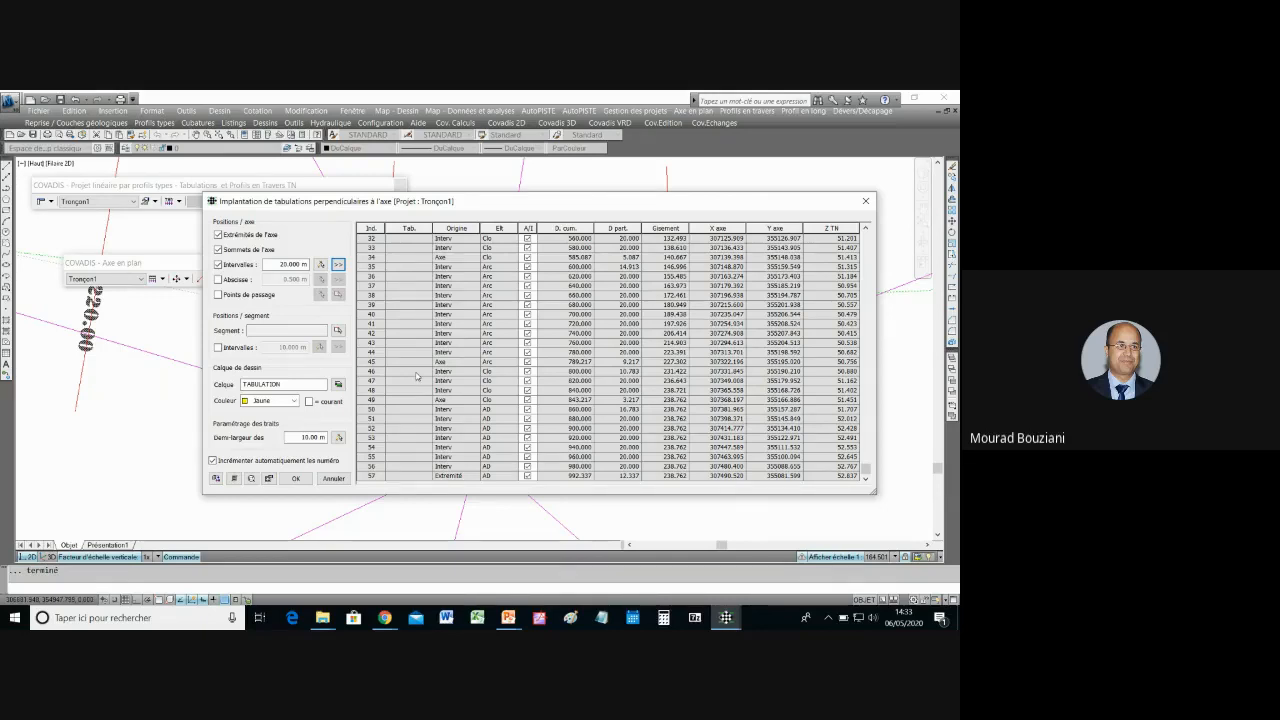
click(297, 479)
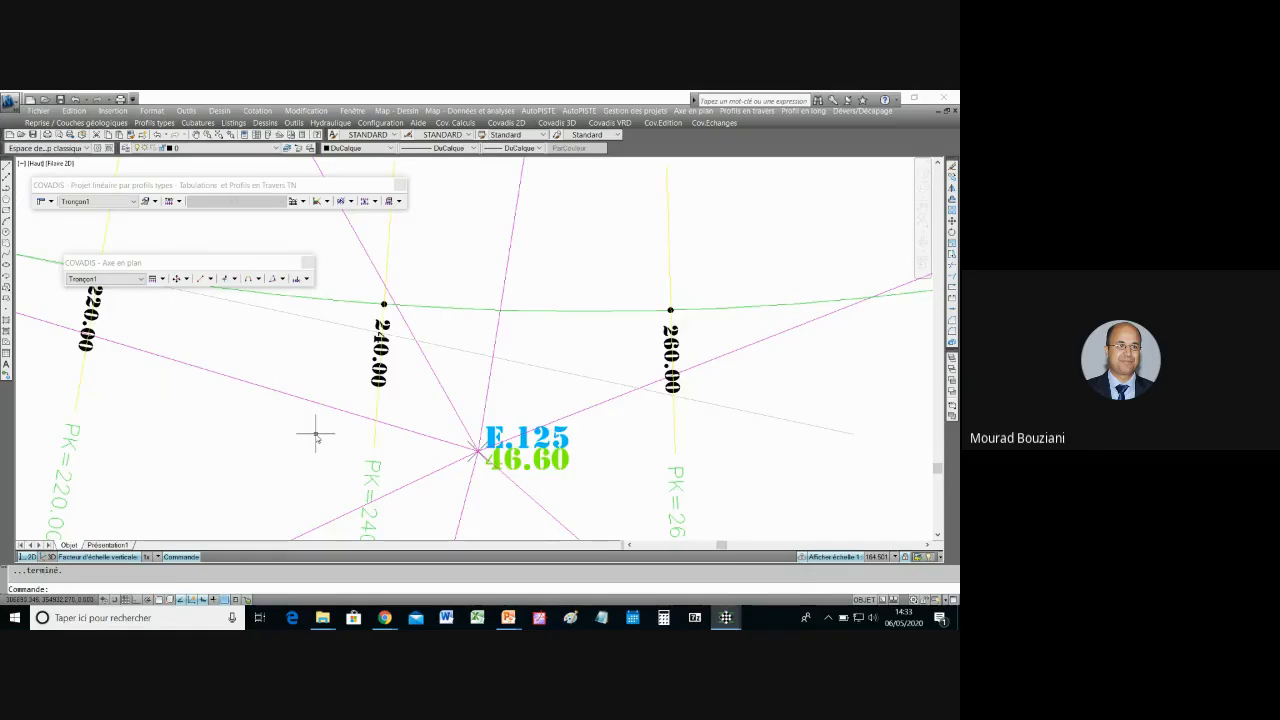
Step: Examine the drawn tabulations along the first curve of the axis, with their profile numbers and PK labels
scroll(316, 436, down, 2)
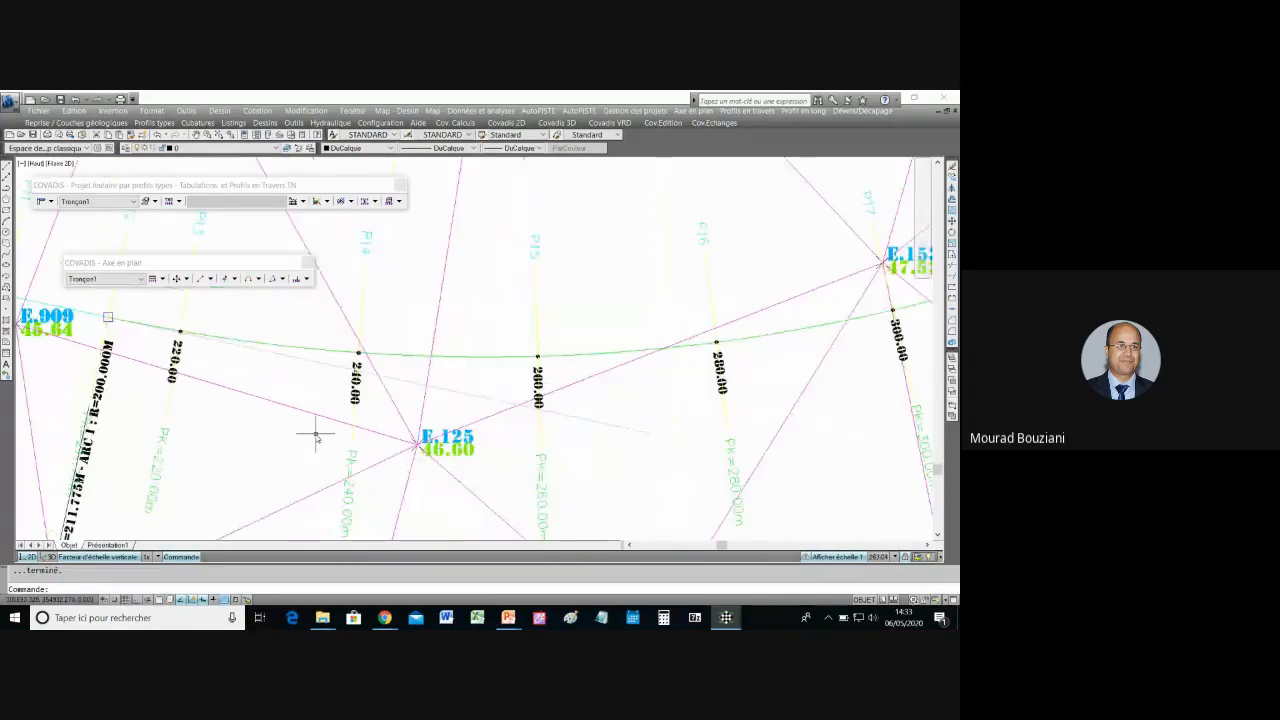
scroll(316, 436, down, 5)
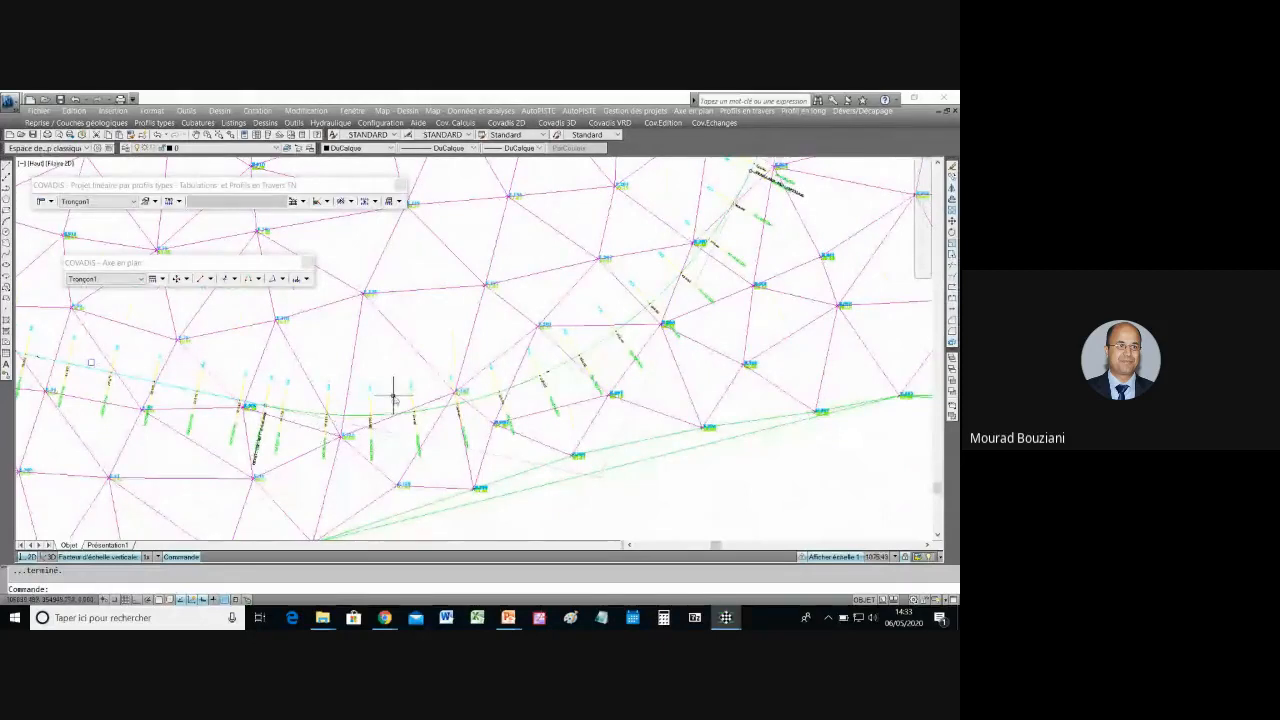
scroll(394, 395, up, 5)
scroll(423, 374, up, 4)
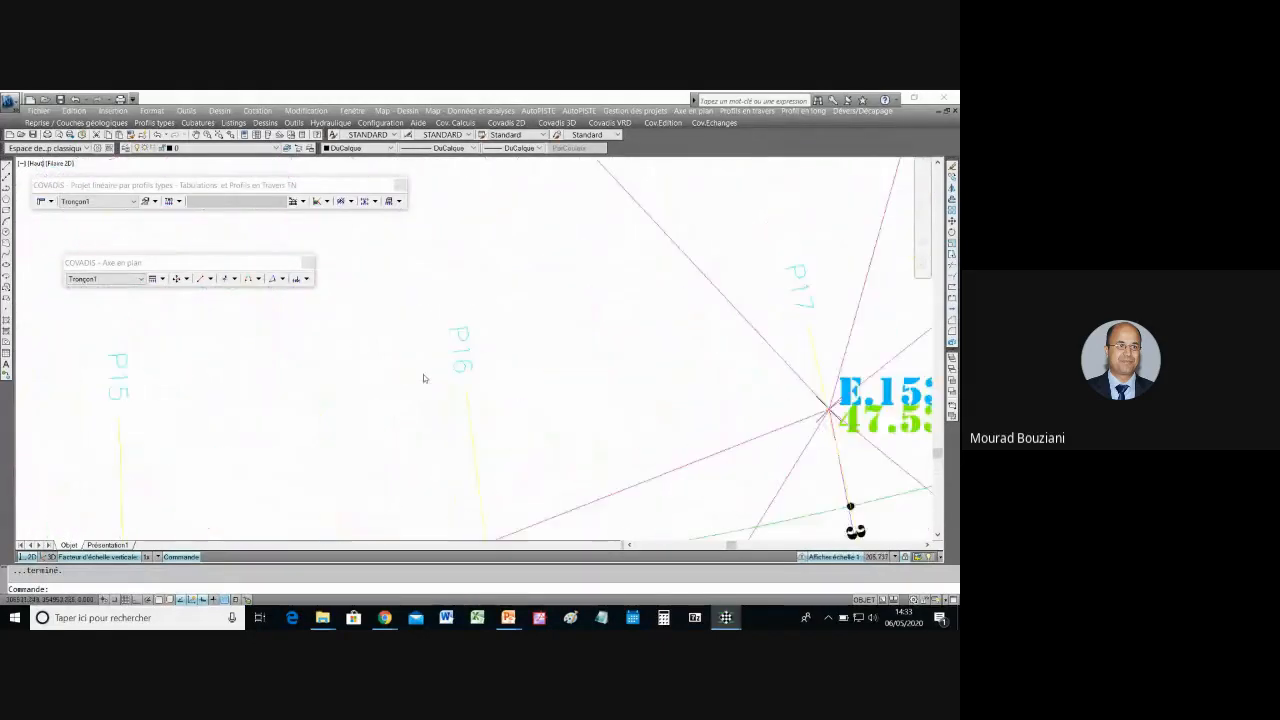
scroll(450, 362, down, 2)
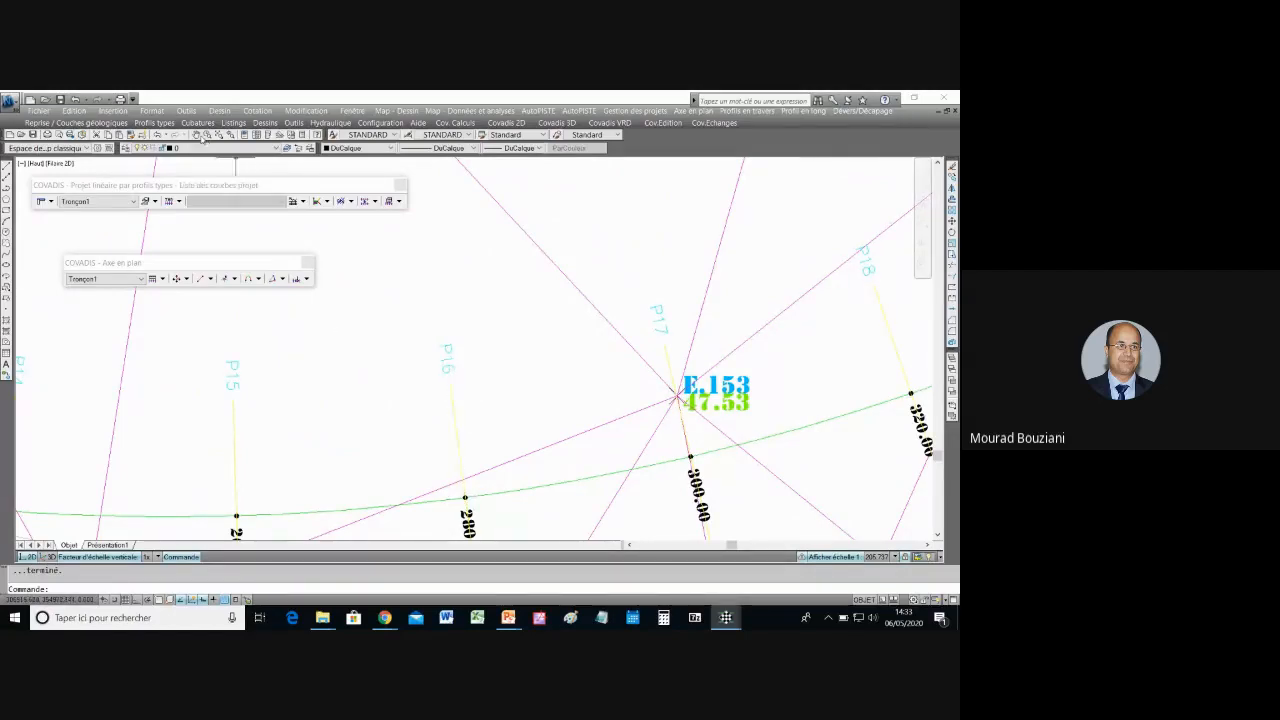
click(197, 136)
drag(504, 436, 488, 242)
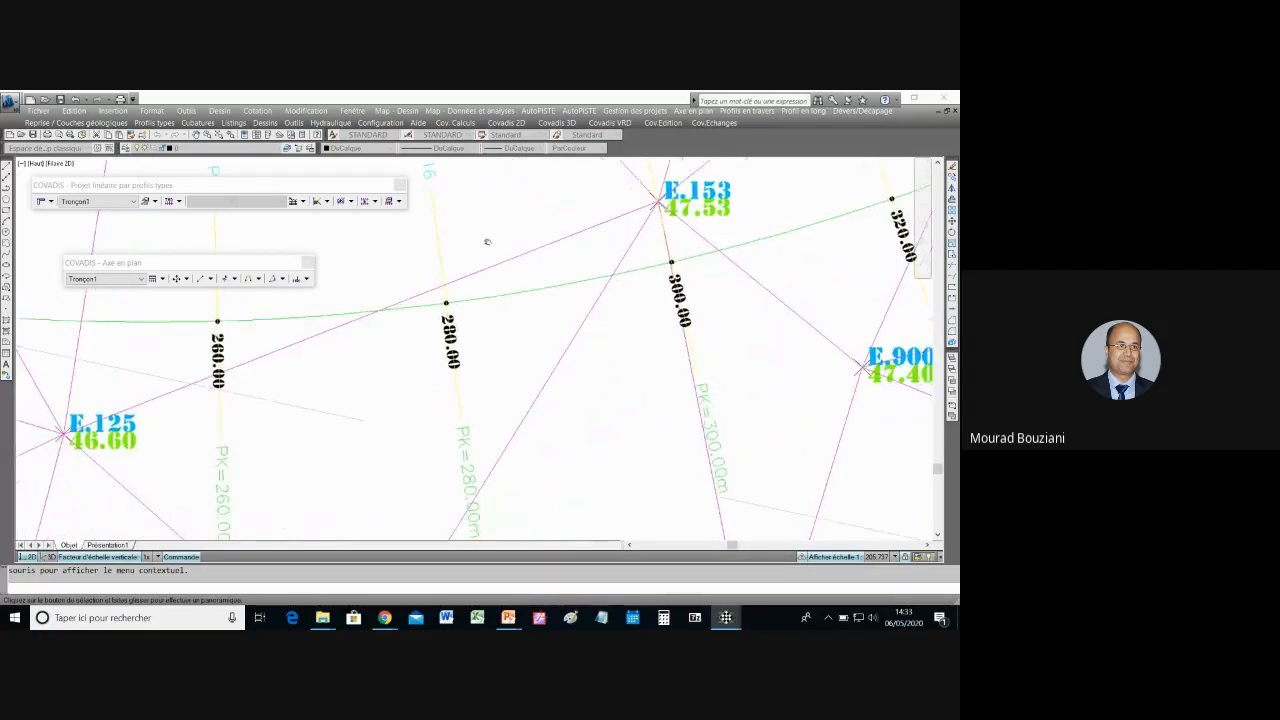
drag(555, 428, 533, 339)
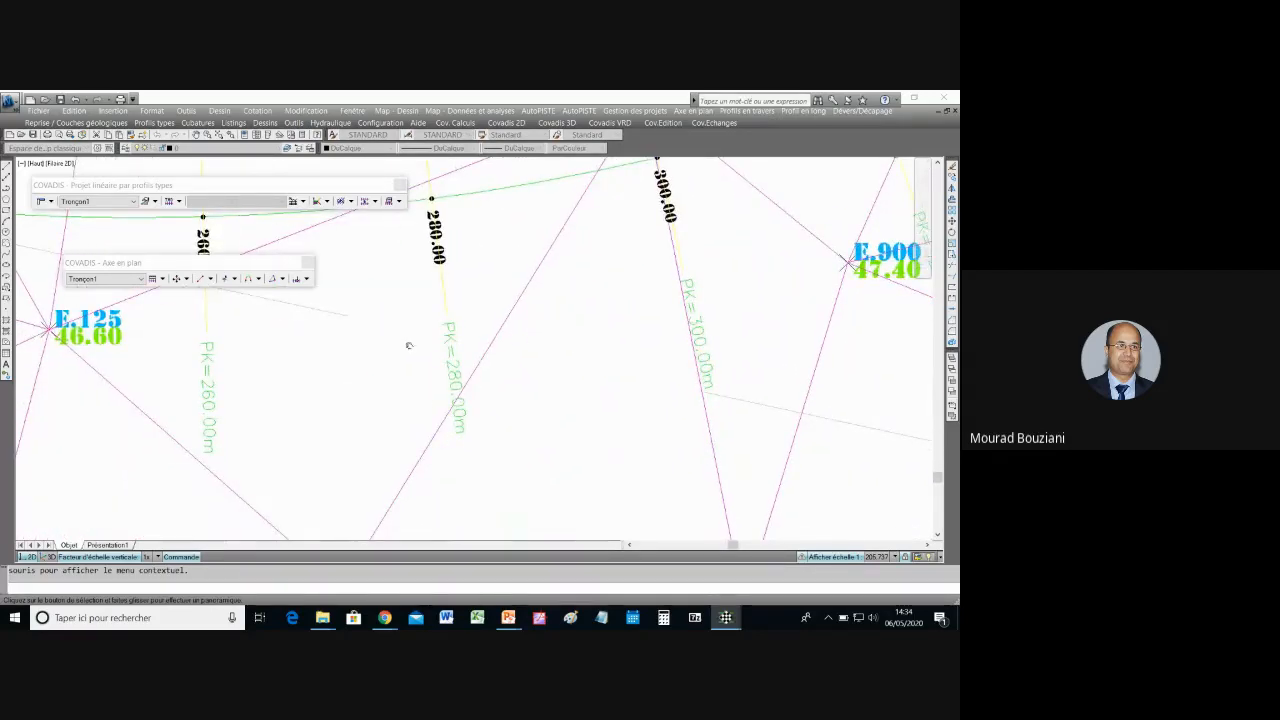
drag(410, 346, 448, 489)
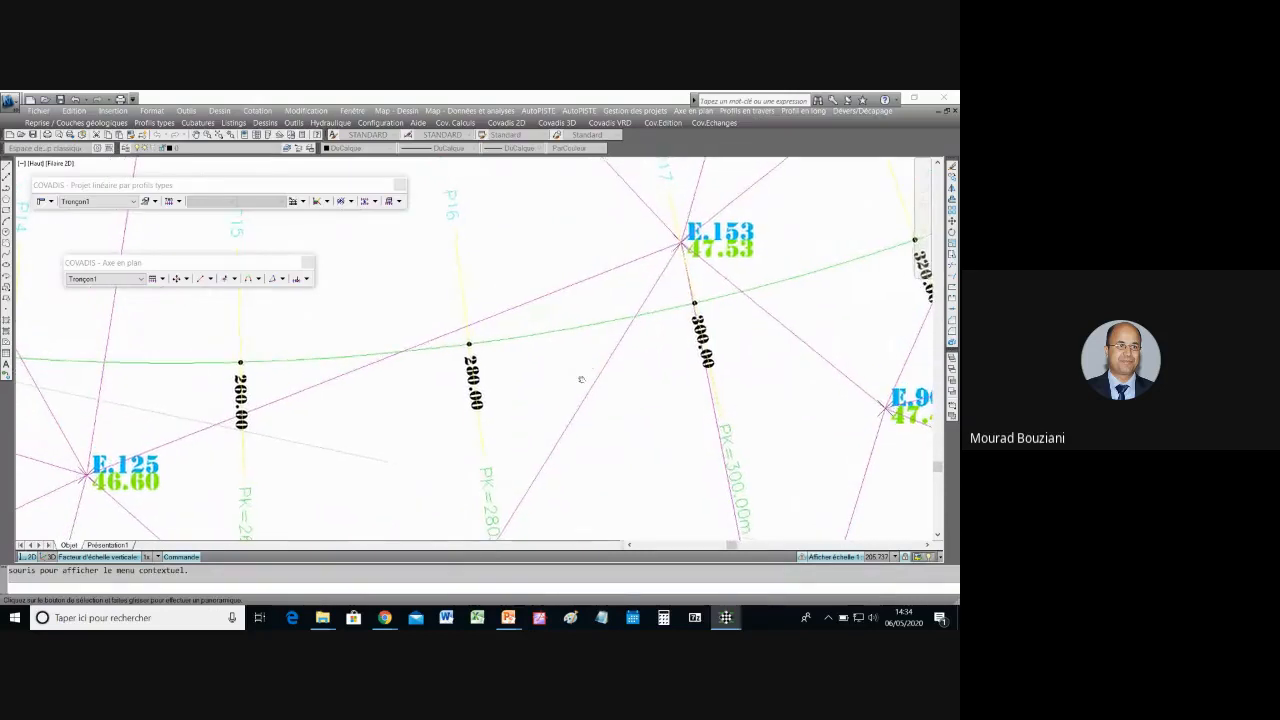
drag(708, 359, 535, 445)
drag(698, 290, 444, 444)
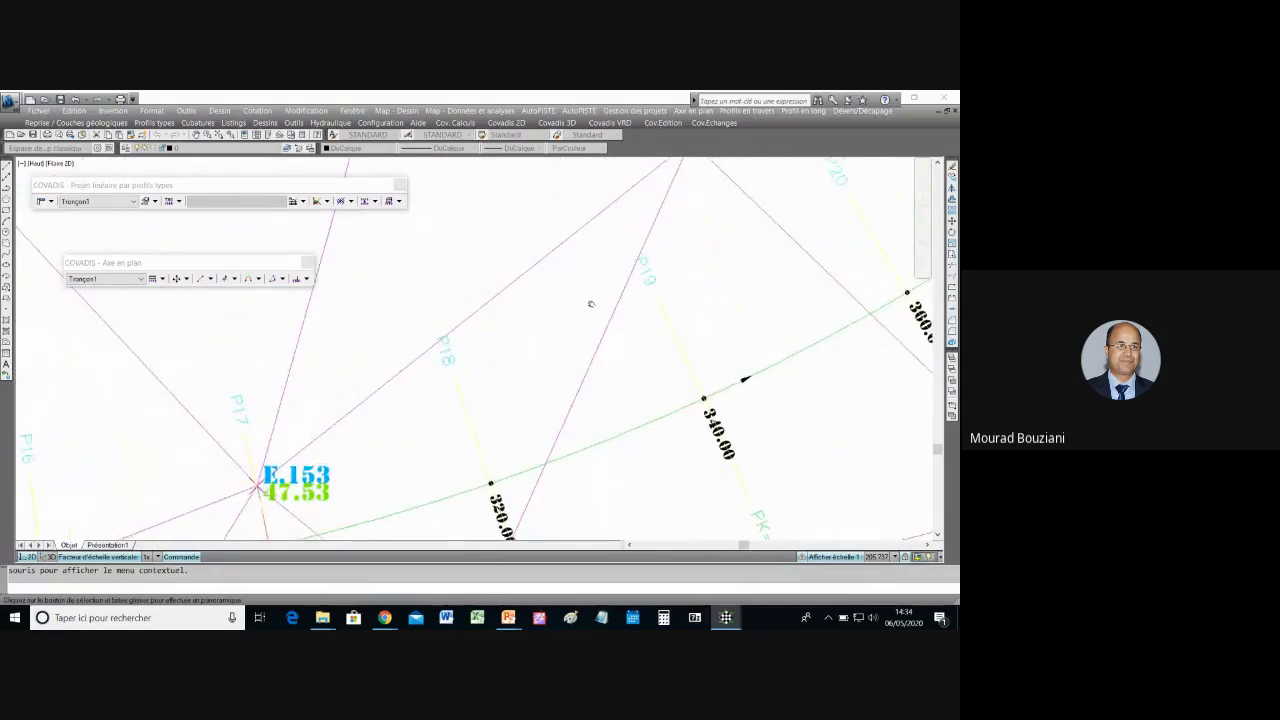
drag(589, 300, 471, 463)
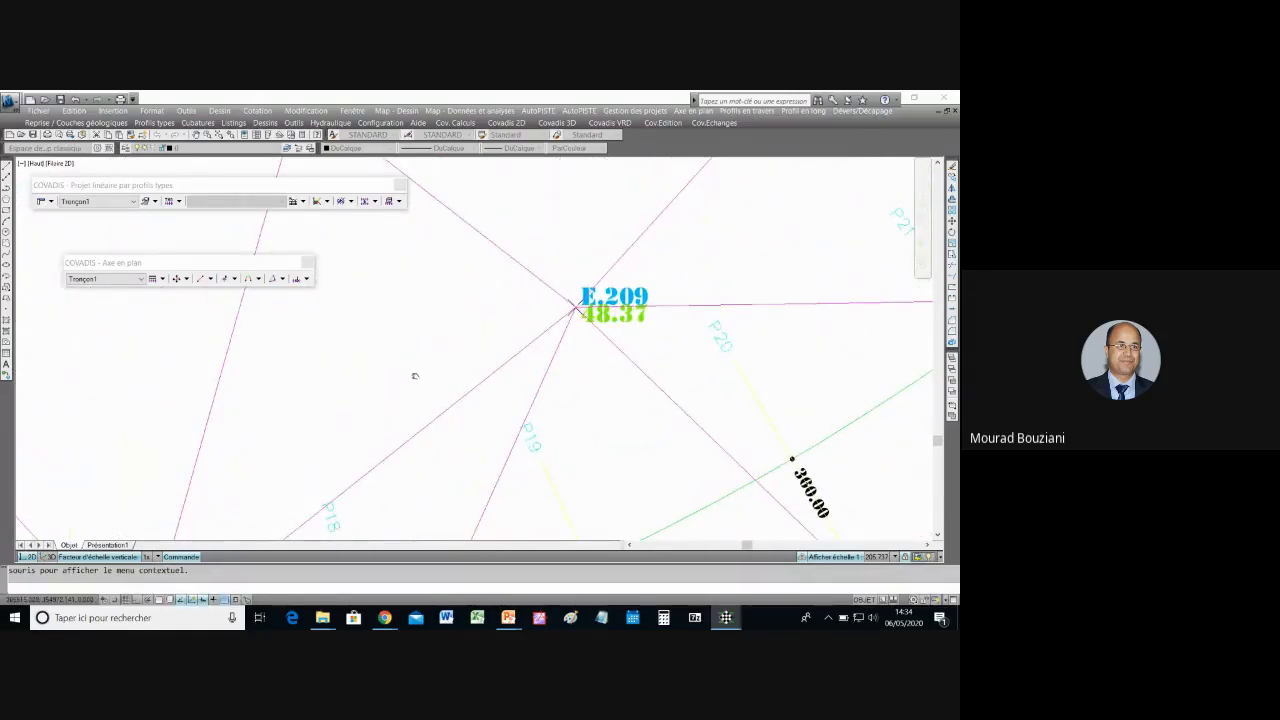
scroll(414, 376, down, 4)
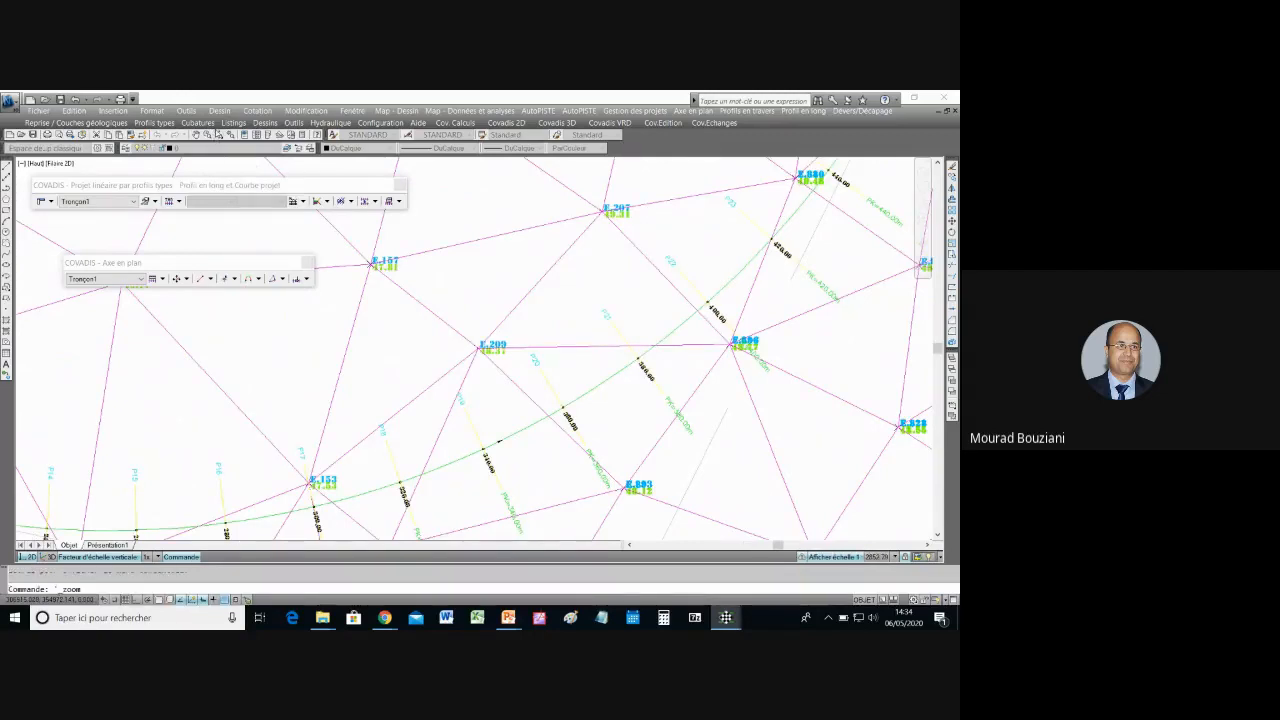
Step: Review the text settings for the tabulation numbers without changing them
click(179, 202)
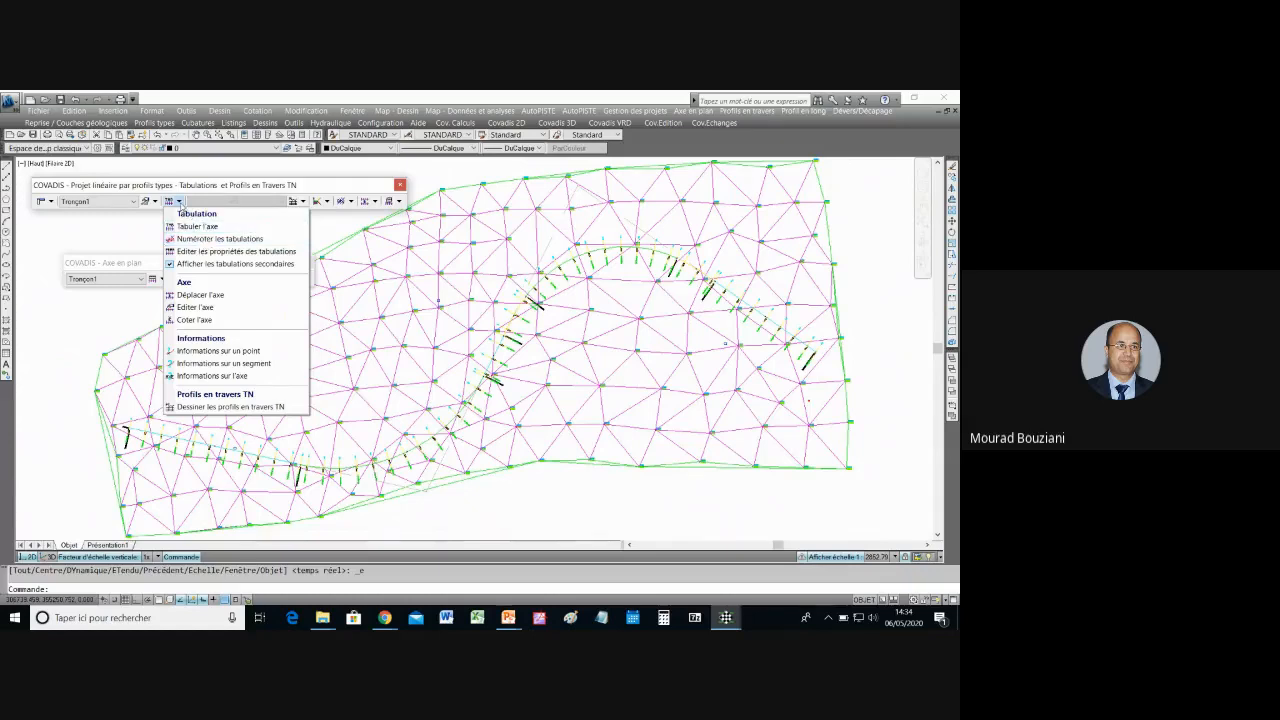
click(254, 256)
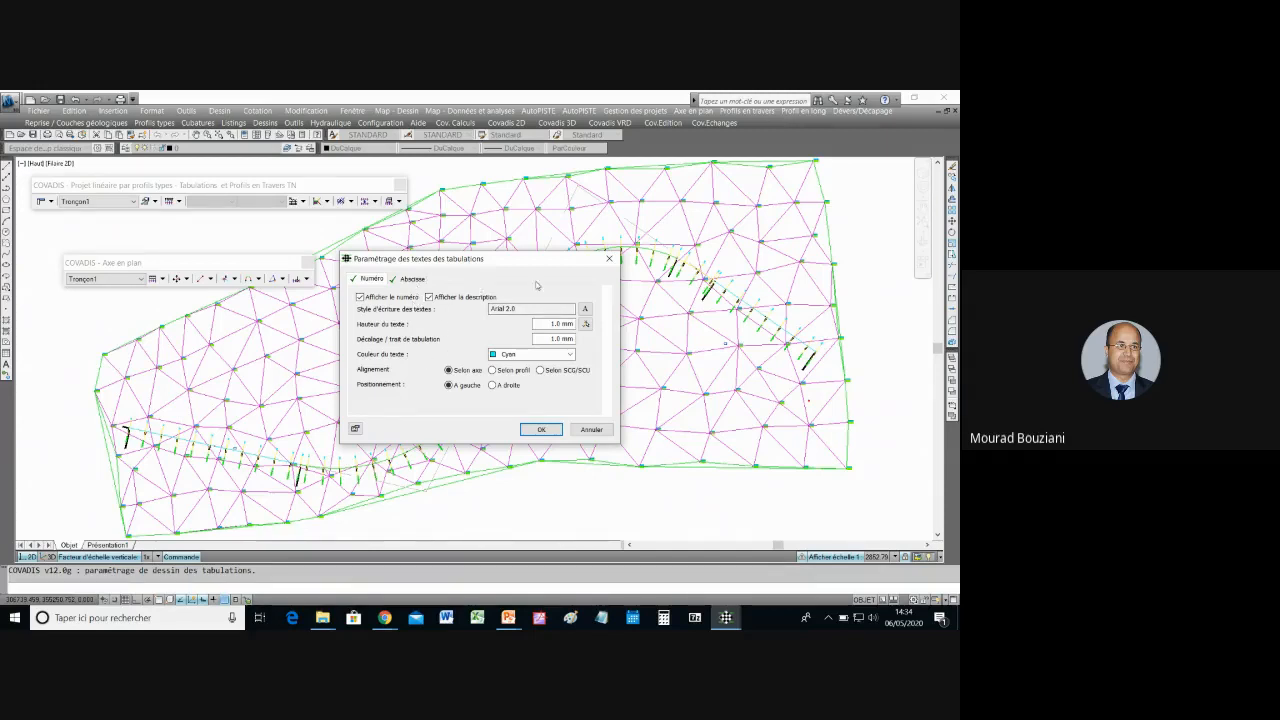
click(609, 260)
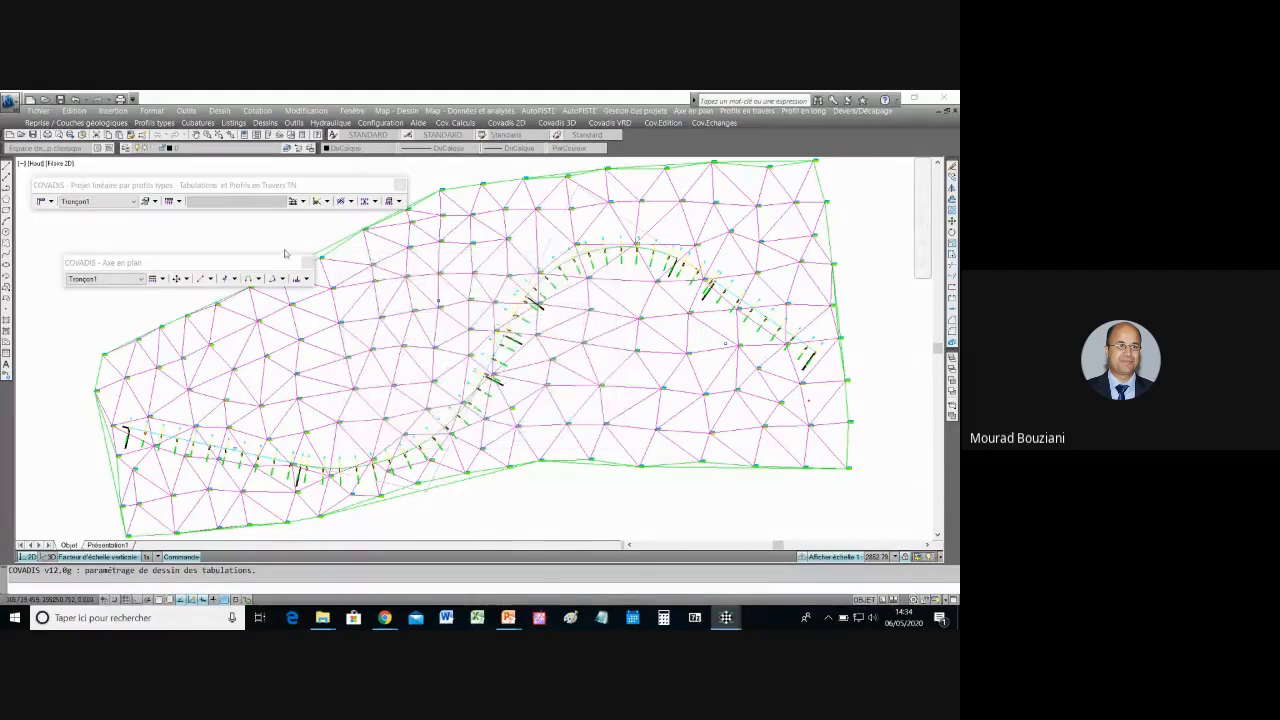
Step: Review the geometric characteristics of the Tronçon1 axis elements, including straights, arcs and clothoids, and validate
click(179, 201)
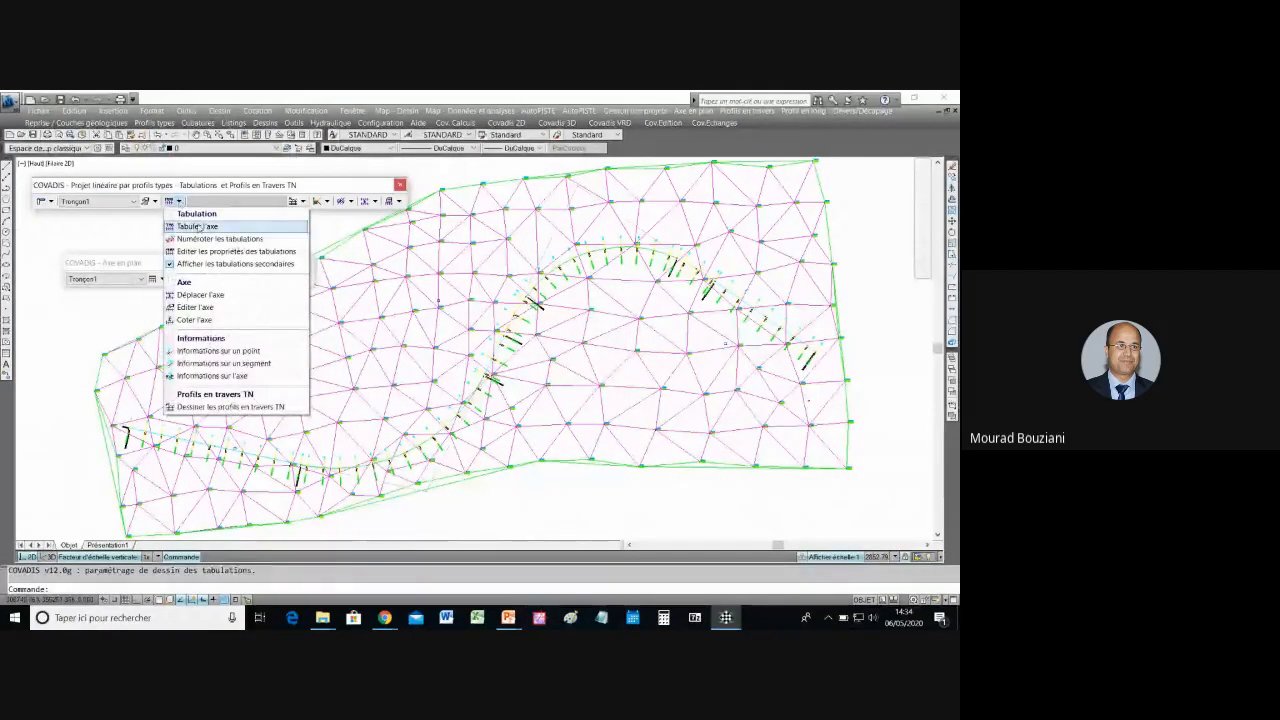
click(219, 311)
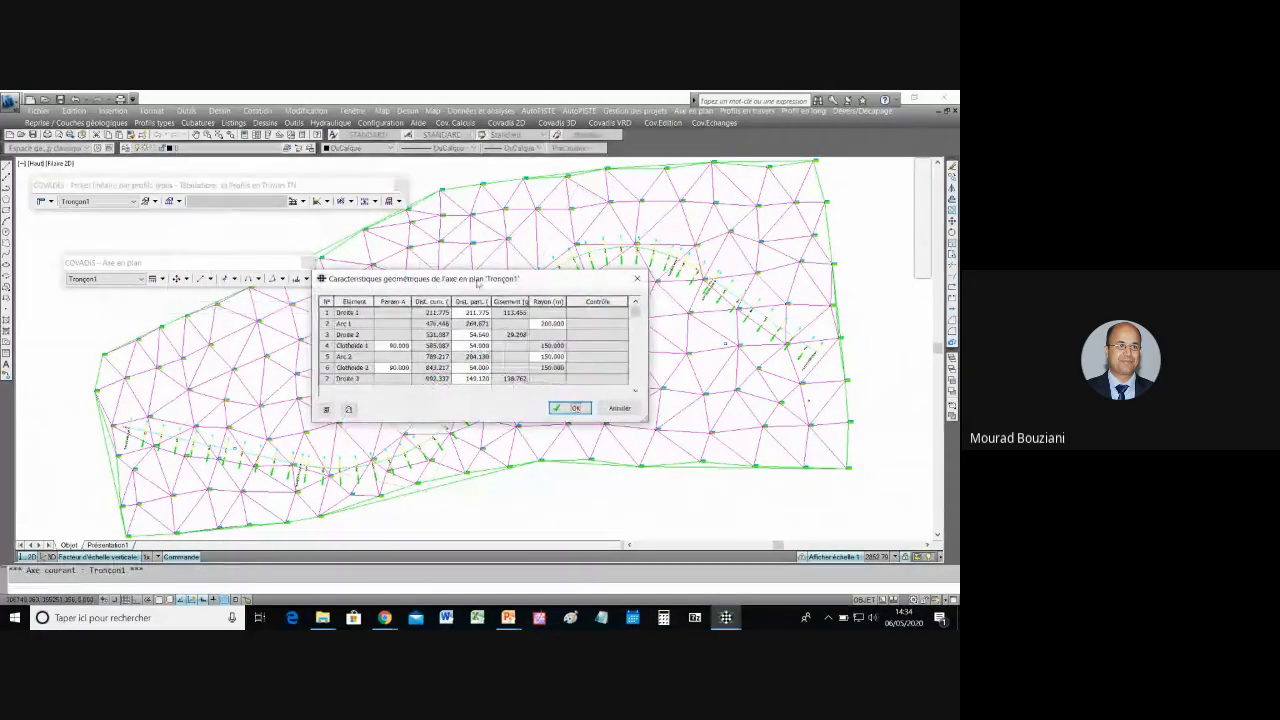
drag(478, 280, 568, 246)
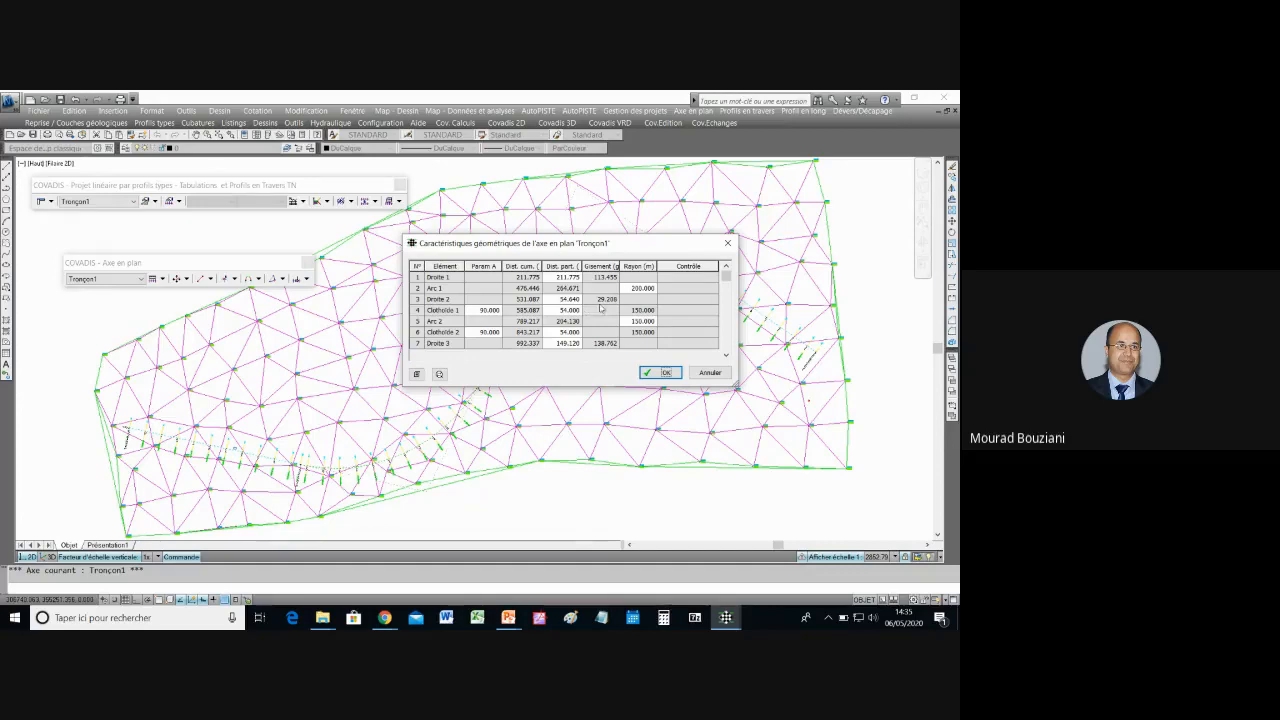
click(666, 374)
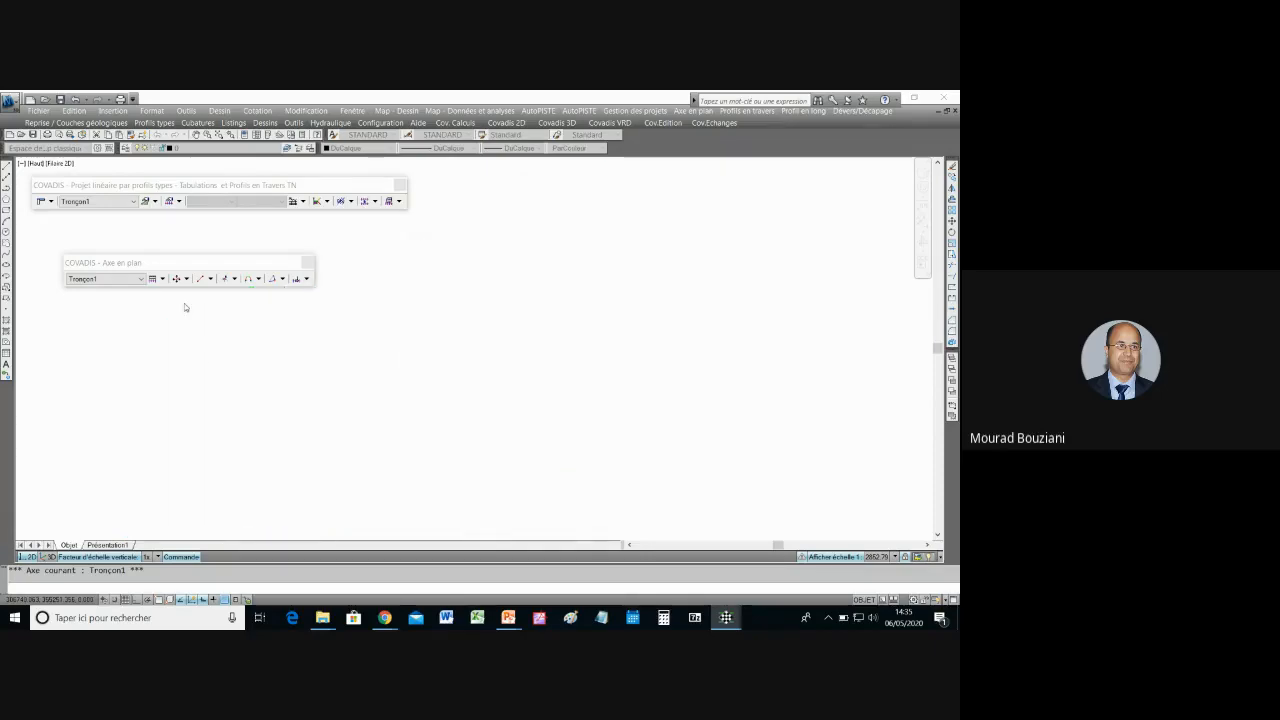
click(179, 202)
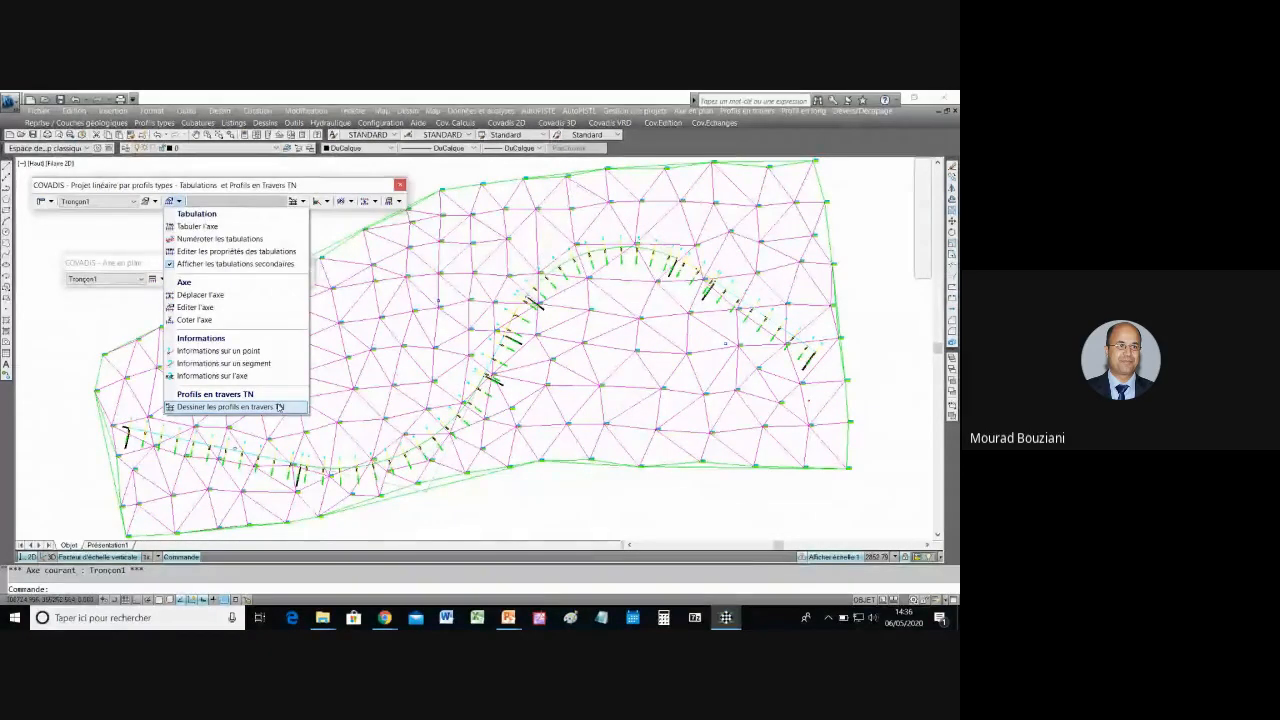
click(305, 187)
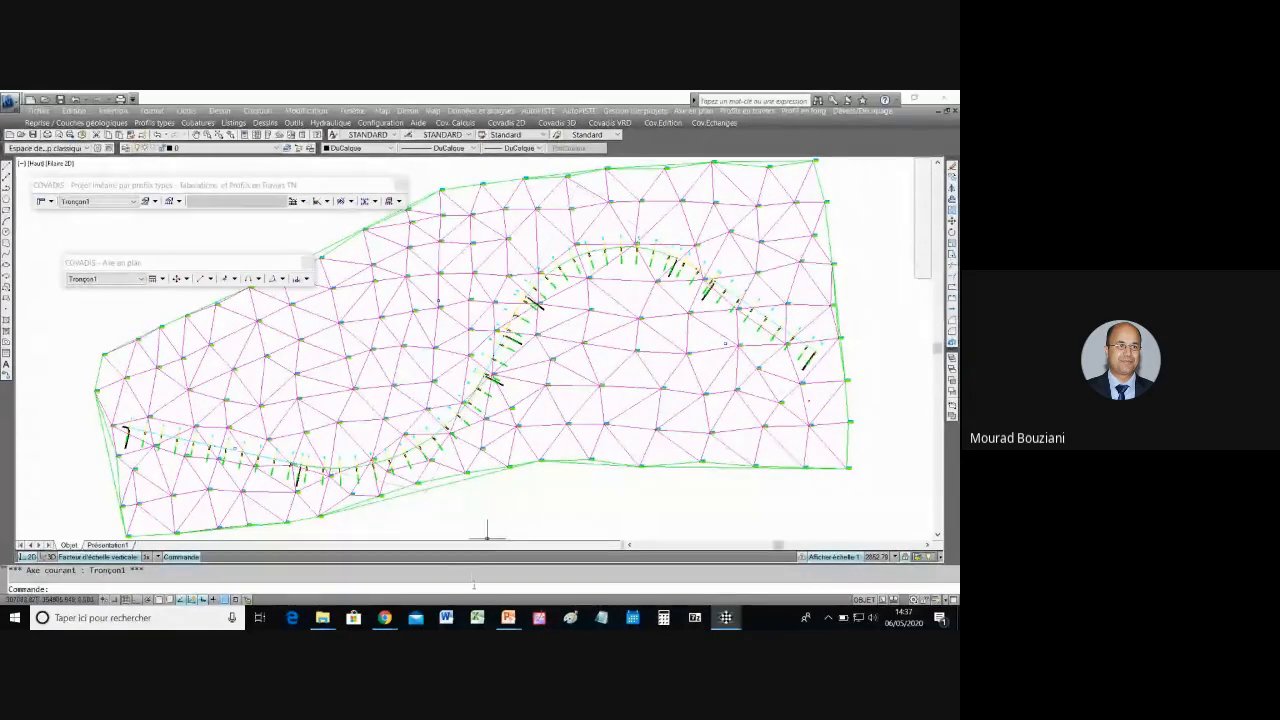
Step: Switch to the Google Meet call to check the participants, return to the MP_MNT_0.dwg drawing, and view the tabulations up close
mouse_move(372, 608)
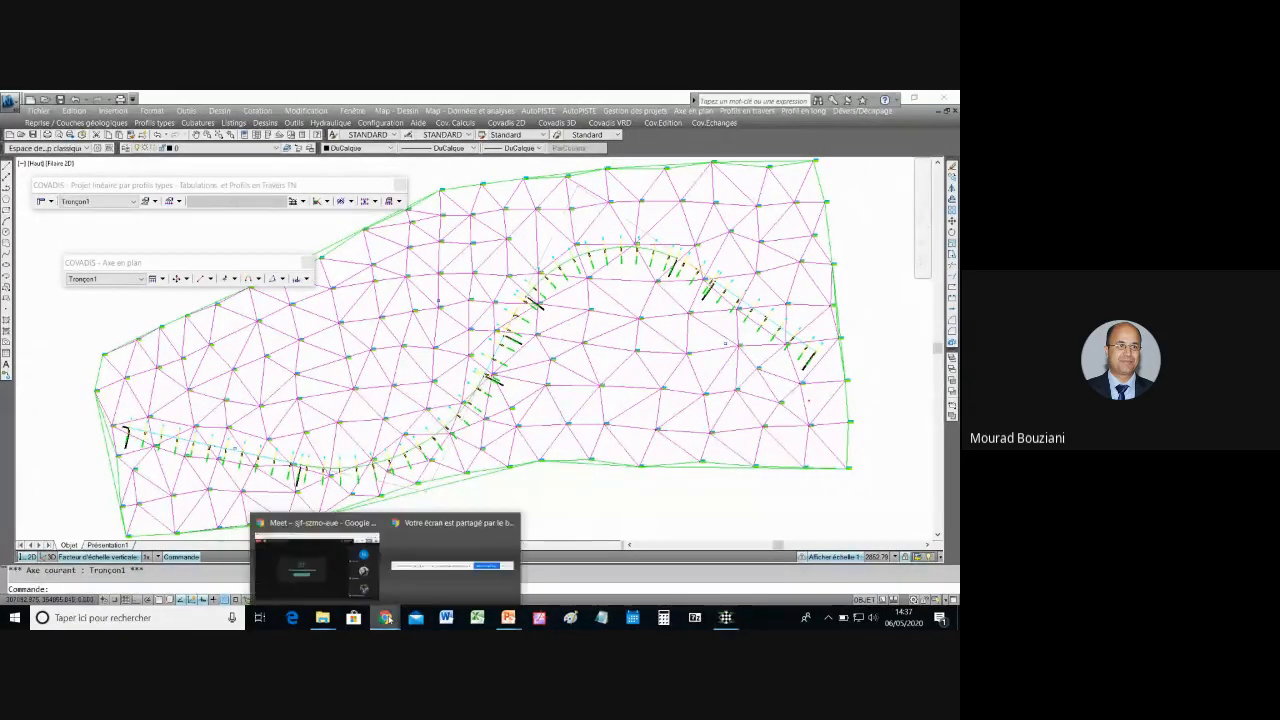
click(336, 590)
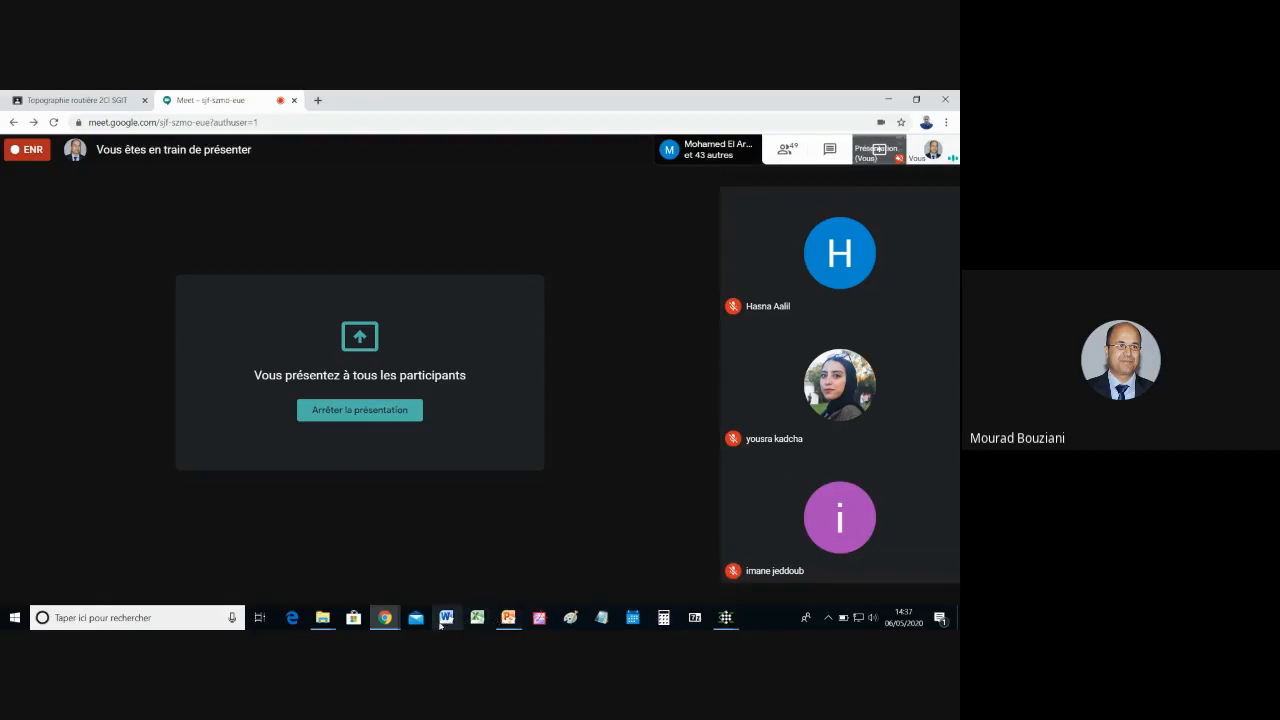
click(722, 624)
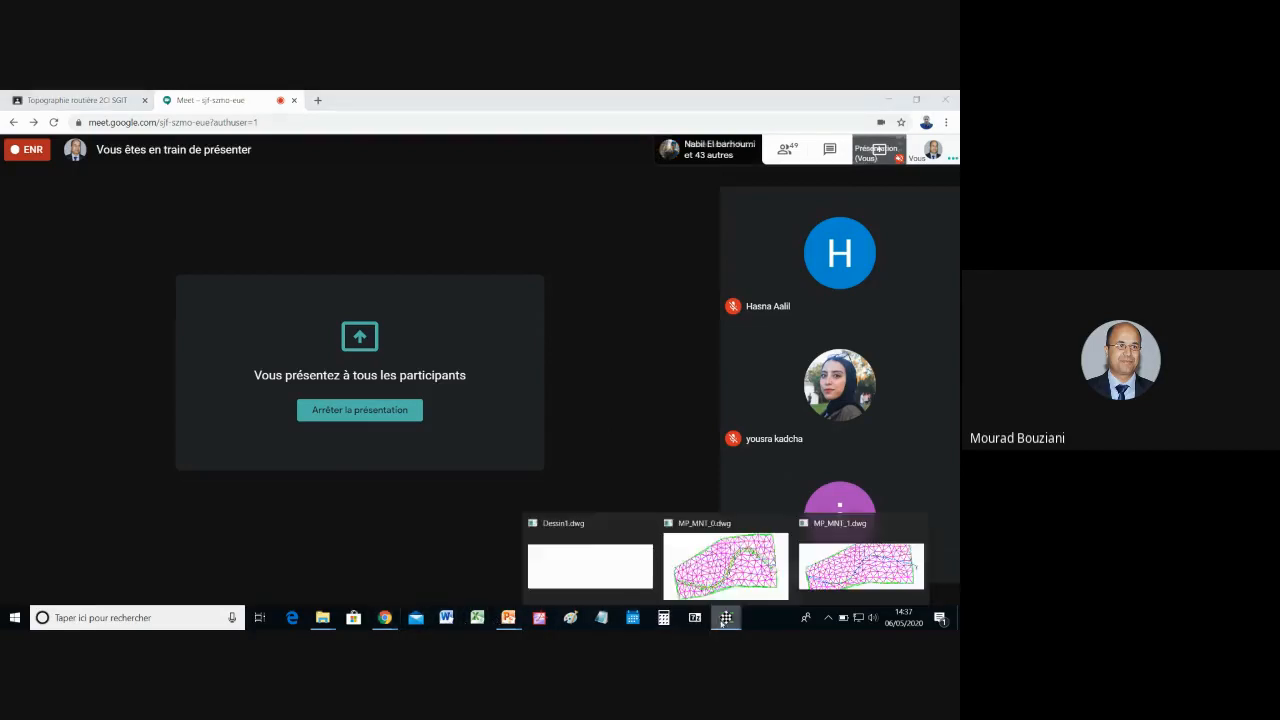
click(726, 562)
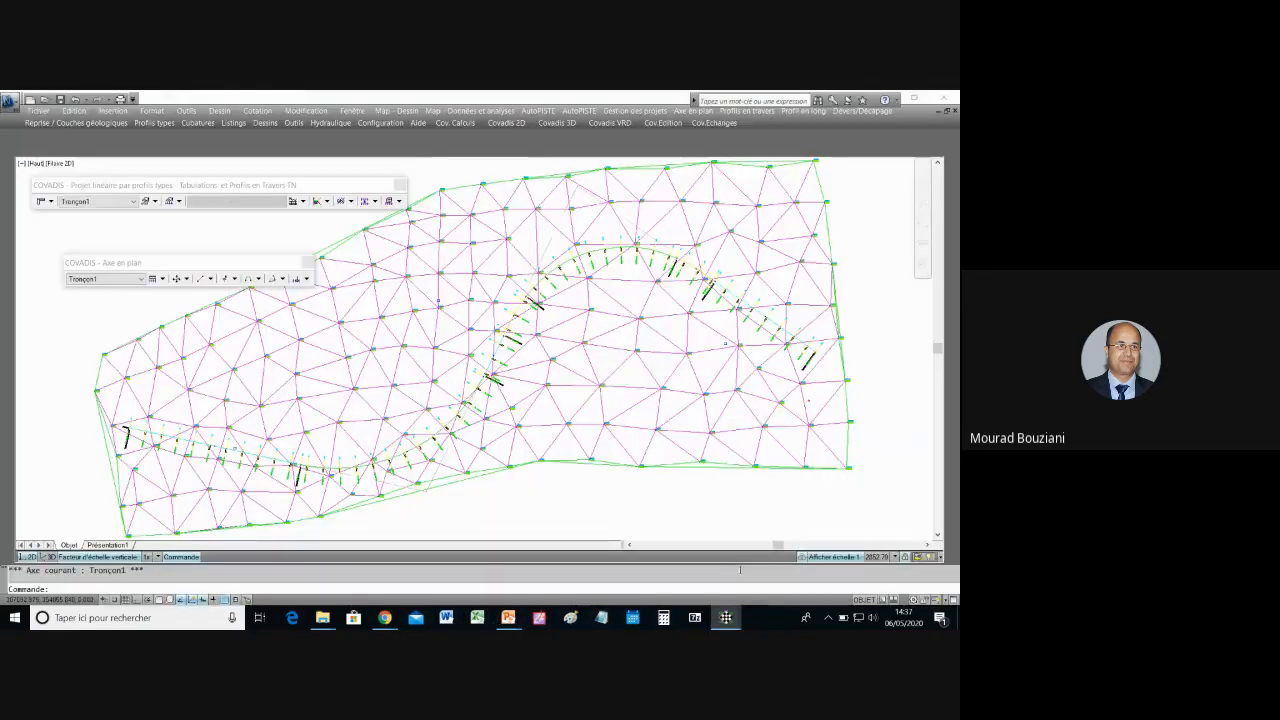
scroll(241, 460, up, 8)
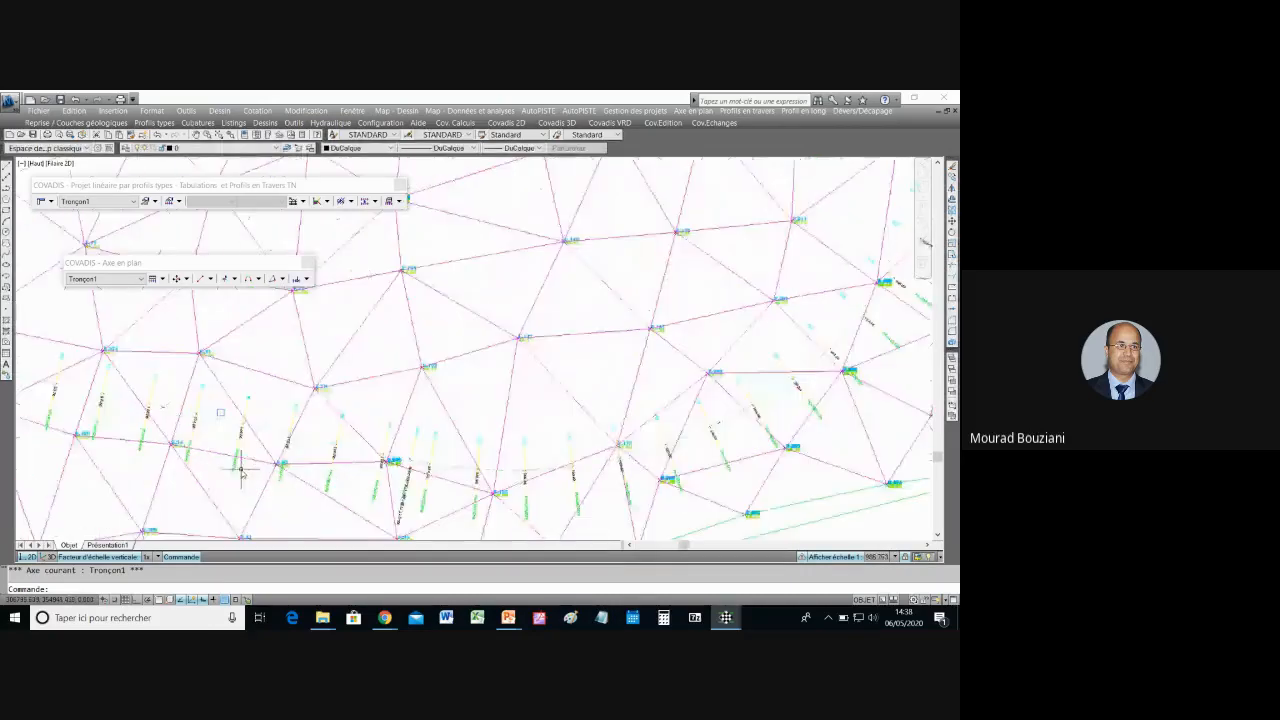
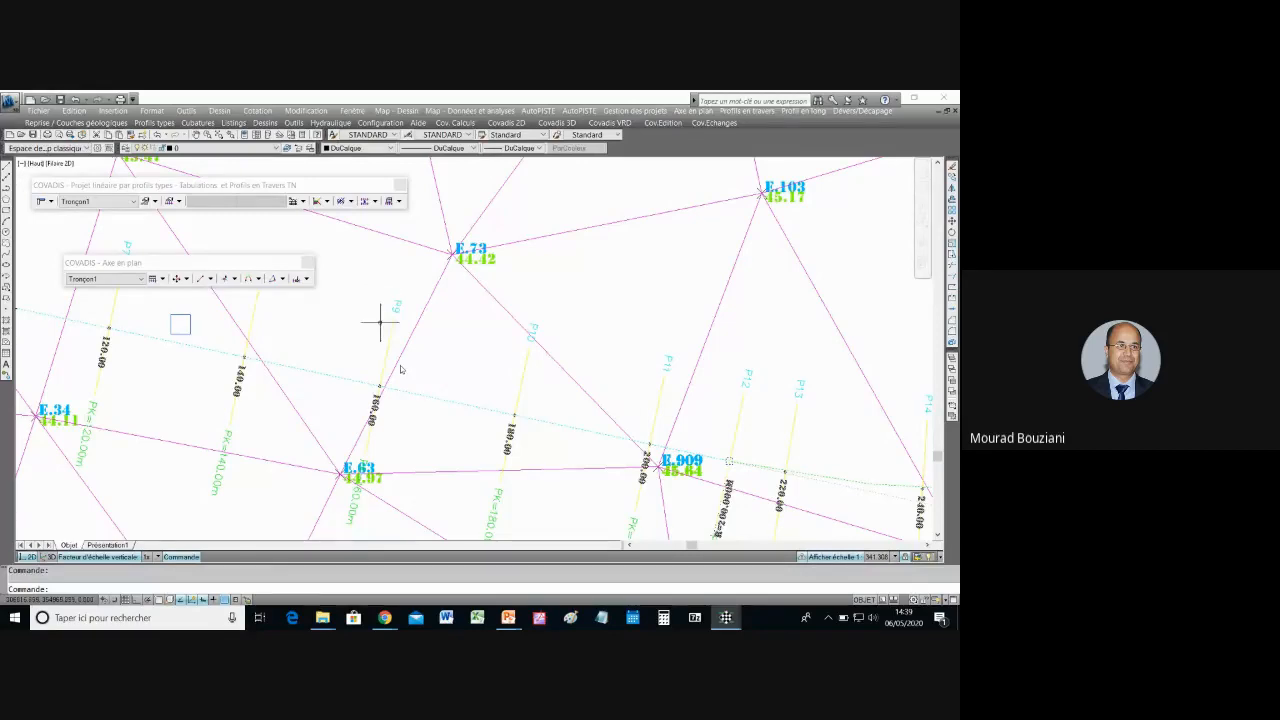
Step: Examine the tabulation at profile P10 up close and display the whole terrain model with its tabulated axis
click(497, 490)
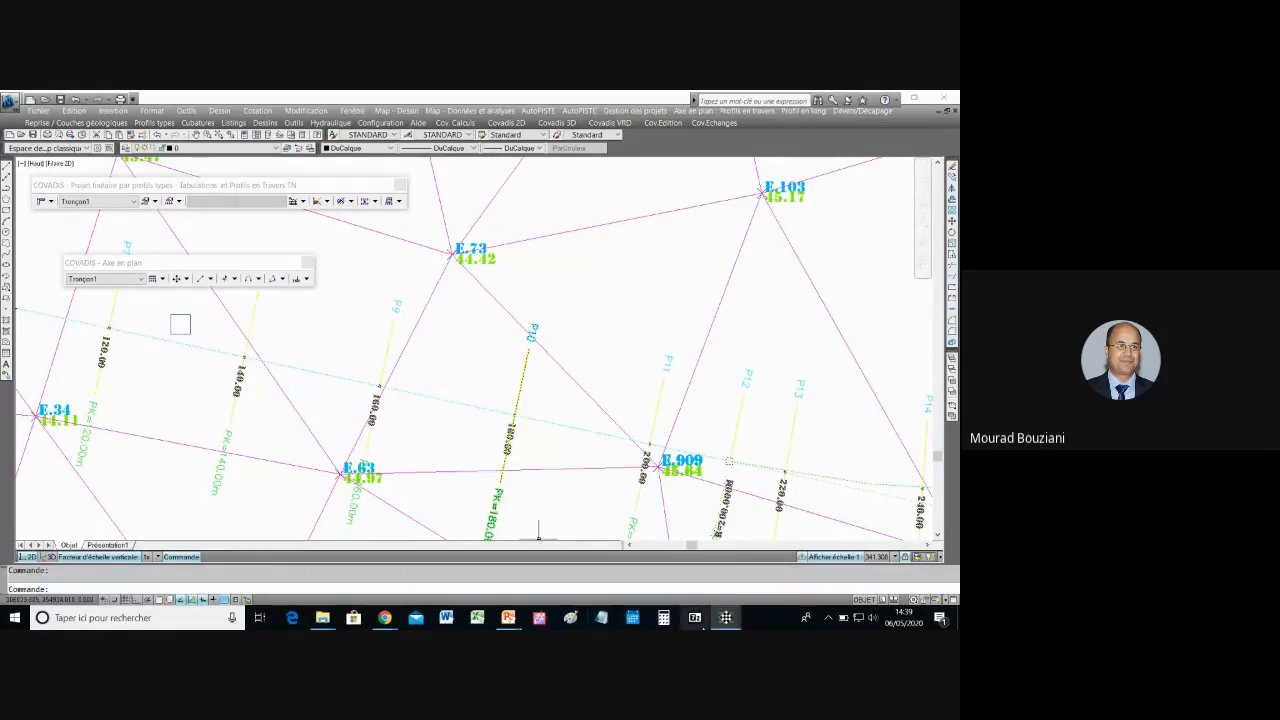
mouse_move(726, 618)
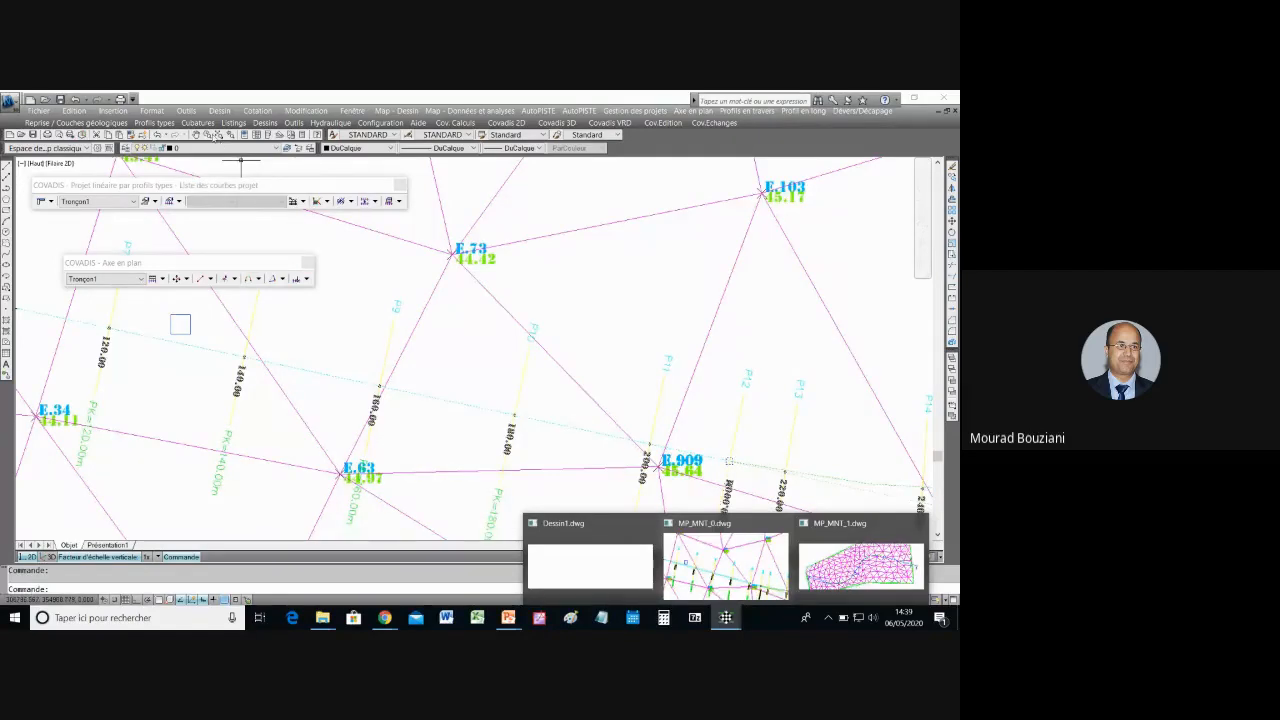
click(216, 134)
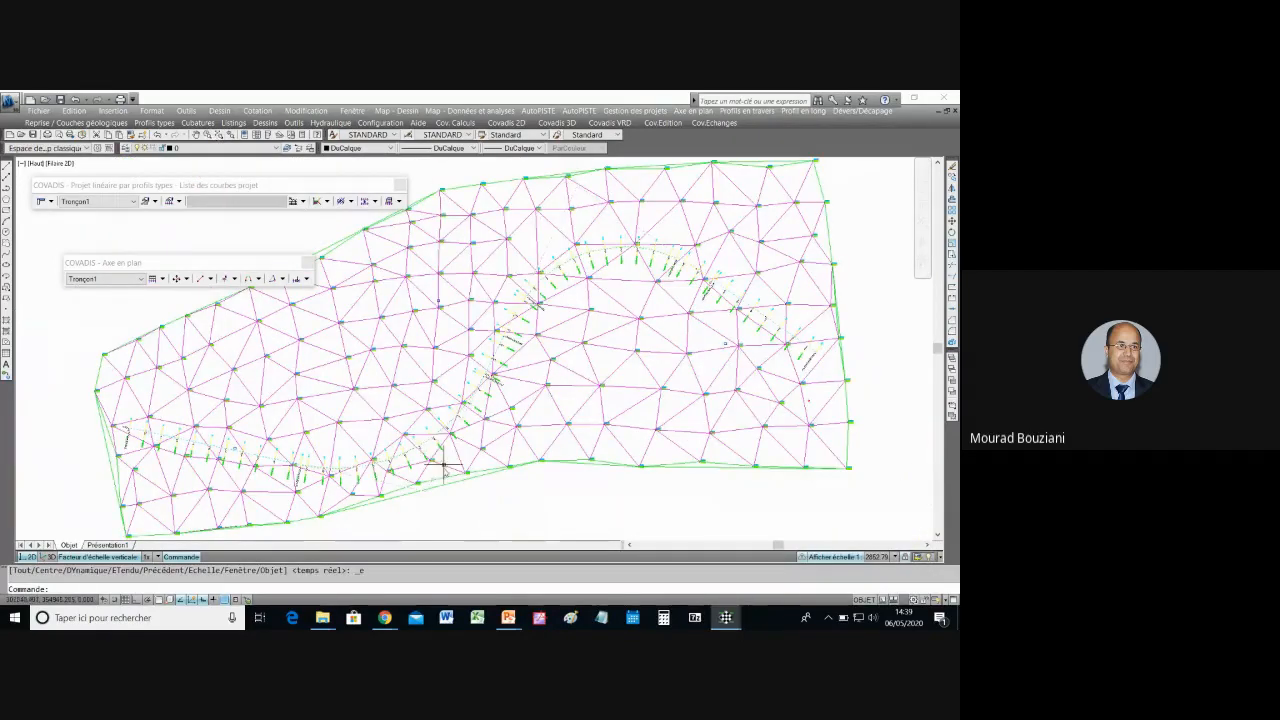
Step: Switch to the Google Meet call to check on the participants and return to the MP_MNT_0.dwg drawing
mouse_move(387, 620)
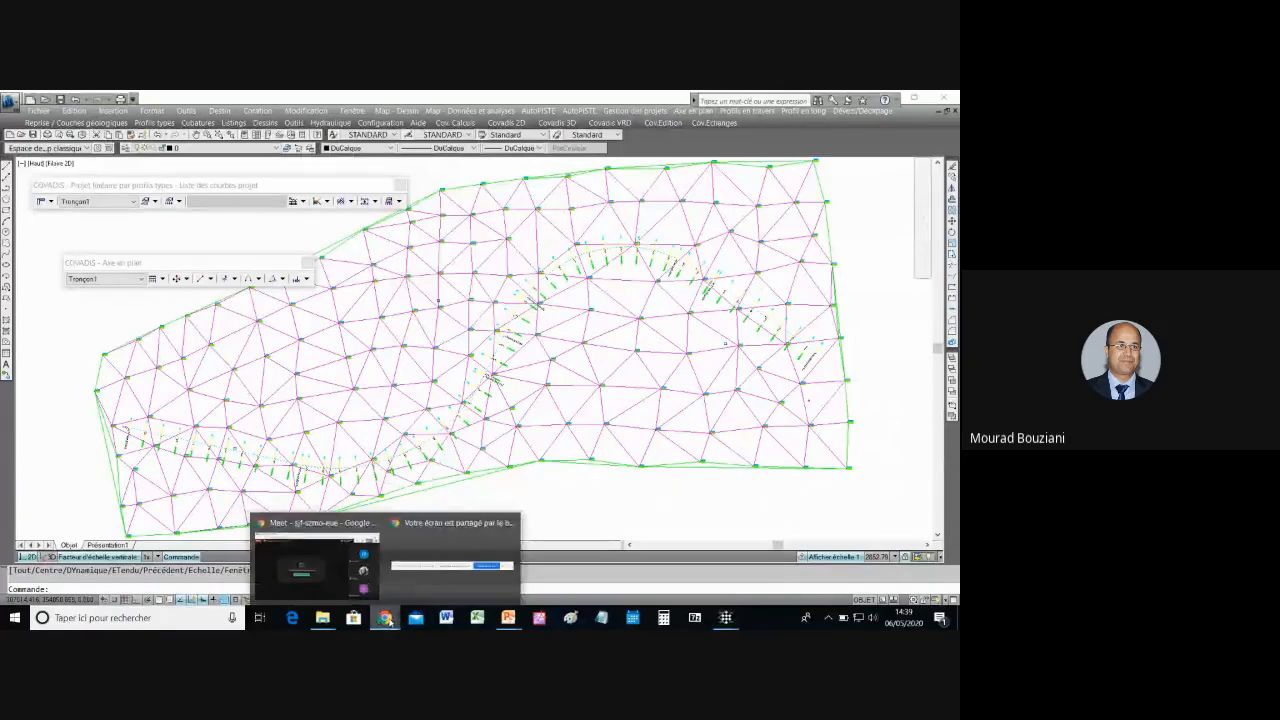
click(327, 588)
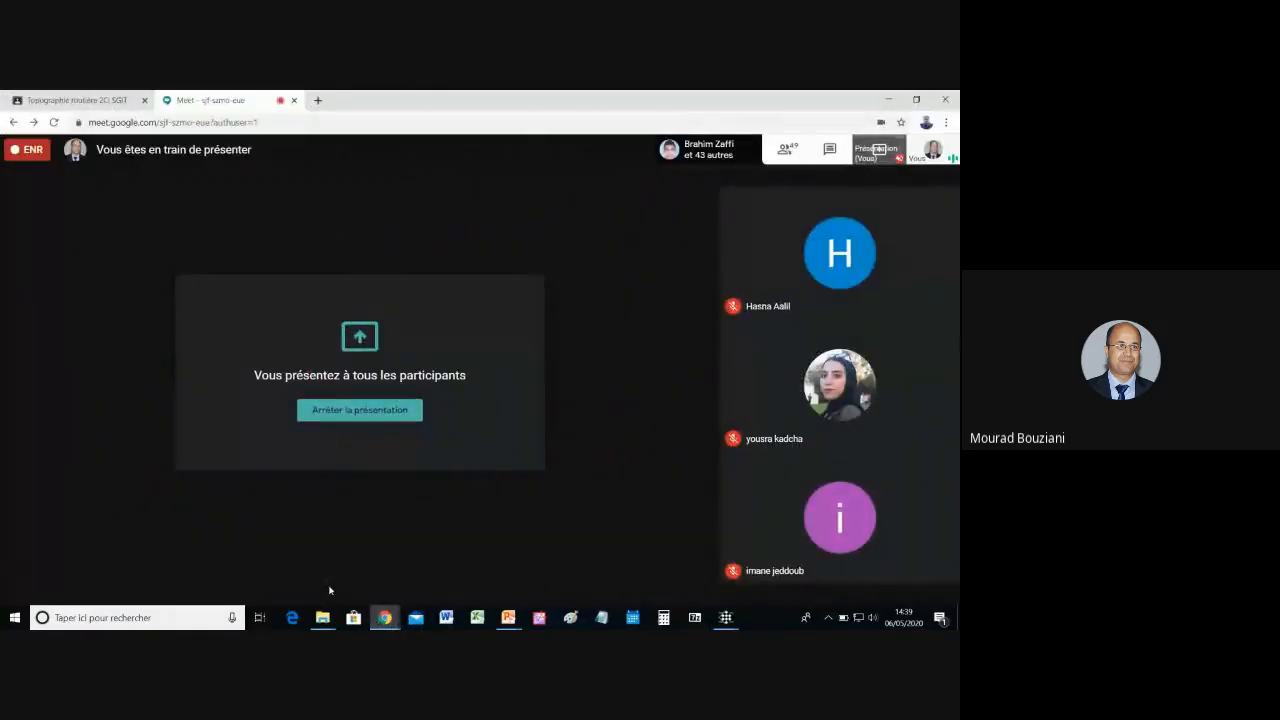
mouse_move(414, 555)
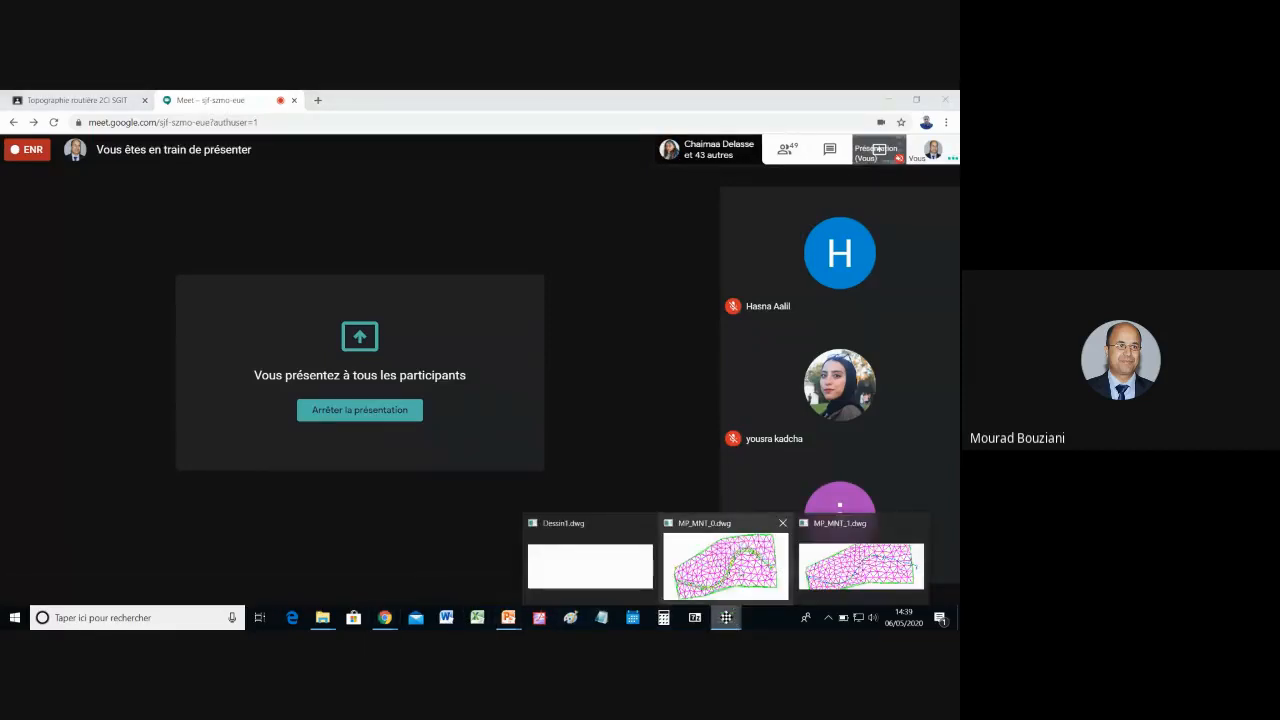
click(725, 565)
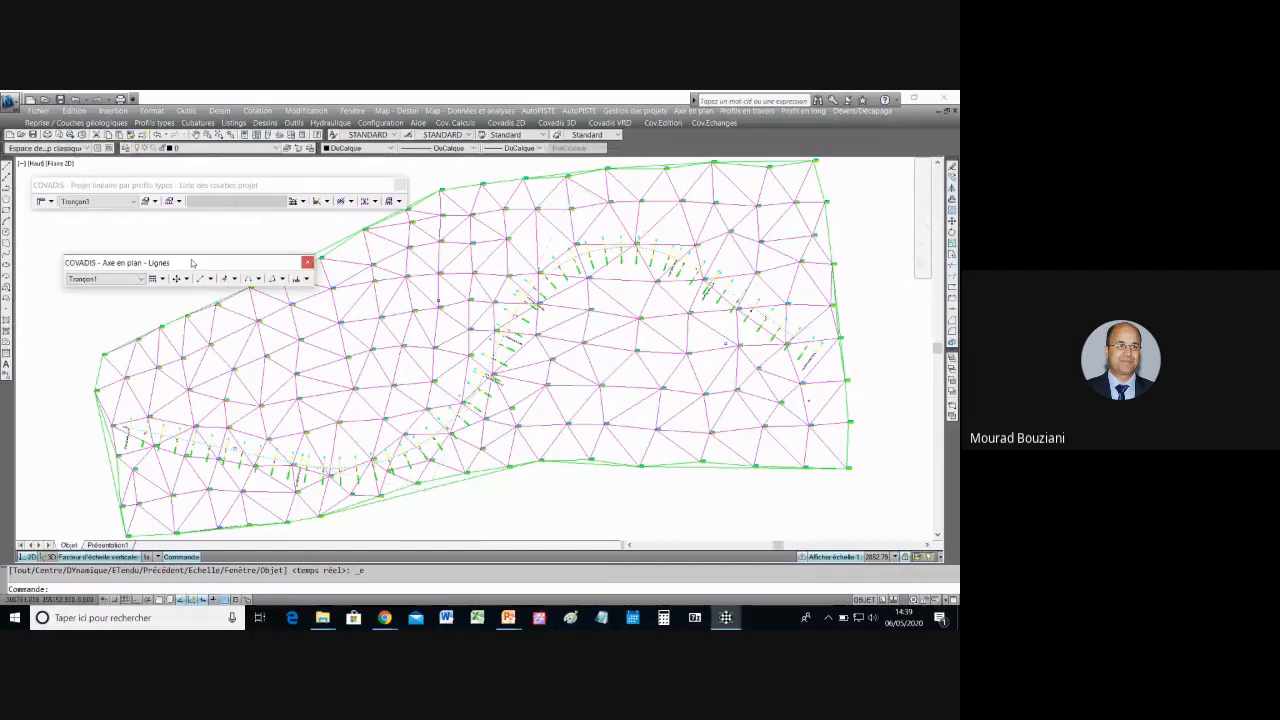
Step: Close the Axe en plan toolbar and start a new natural-ground long profile (Nouveau P.L. TN) for Tronçon1
click(307, 263)
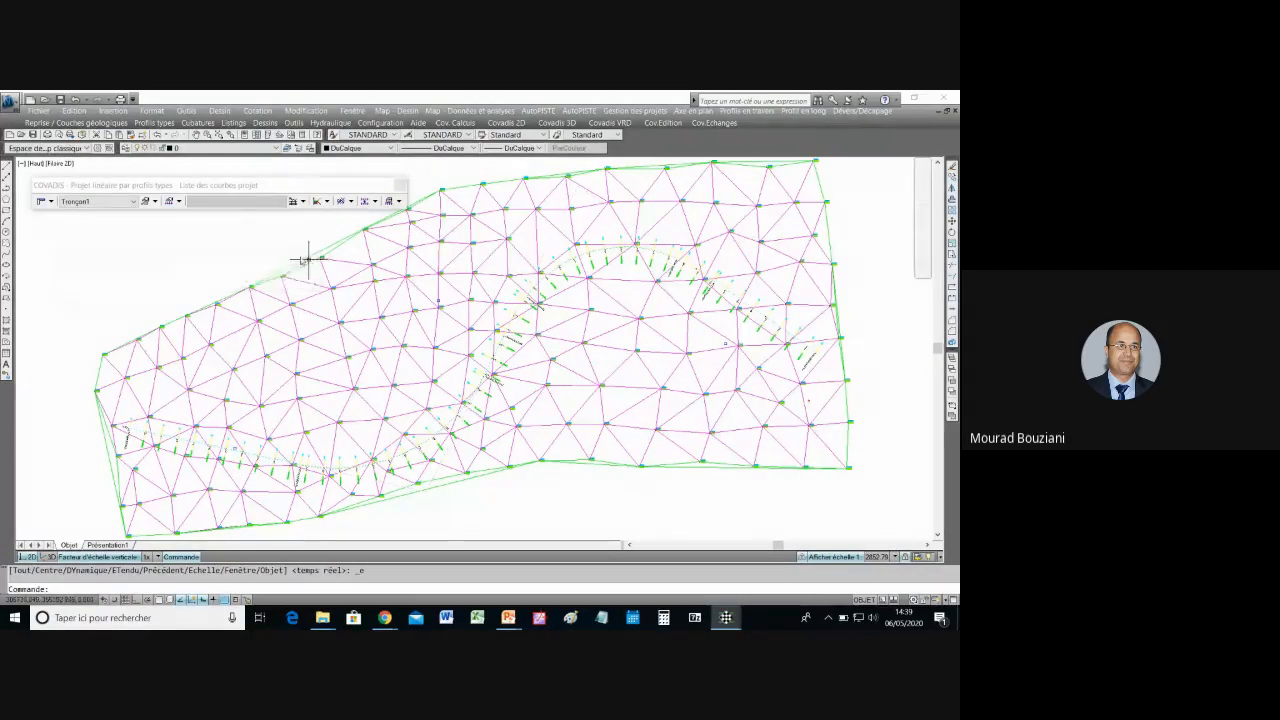
drag(250, 181, 249, 176)
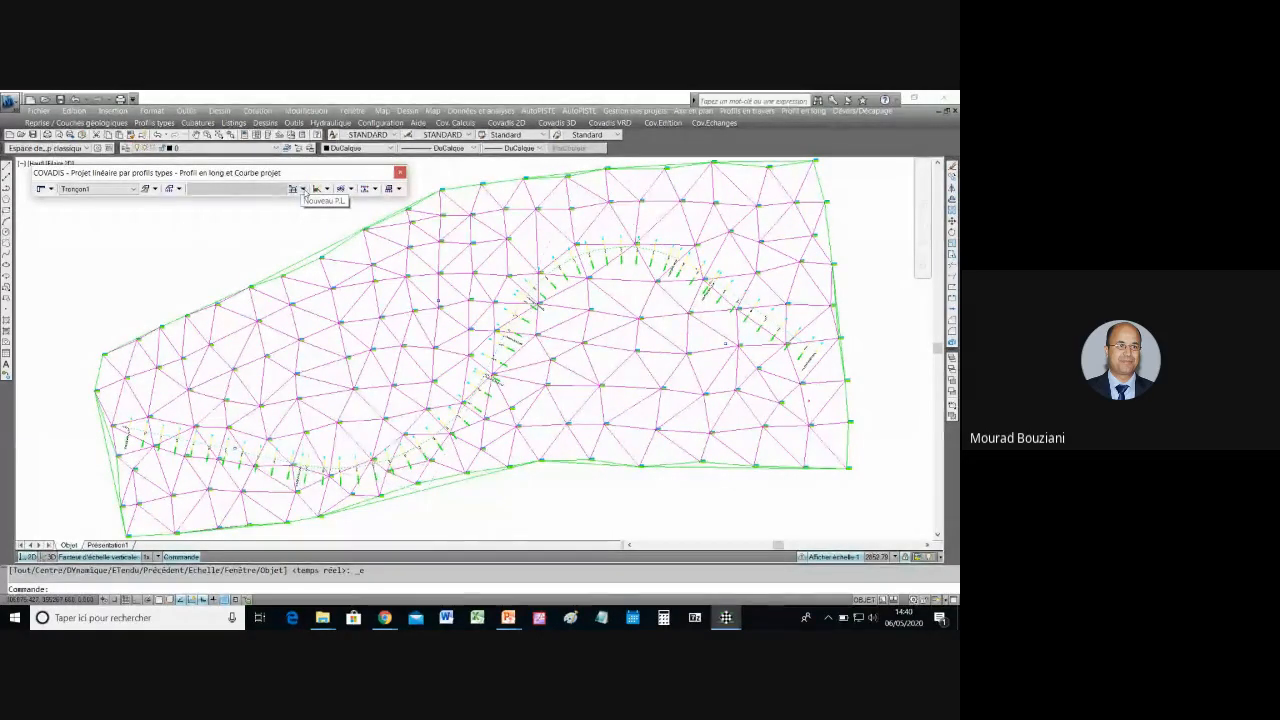
click(303, 189)
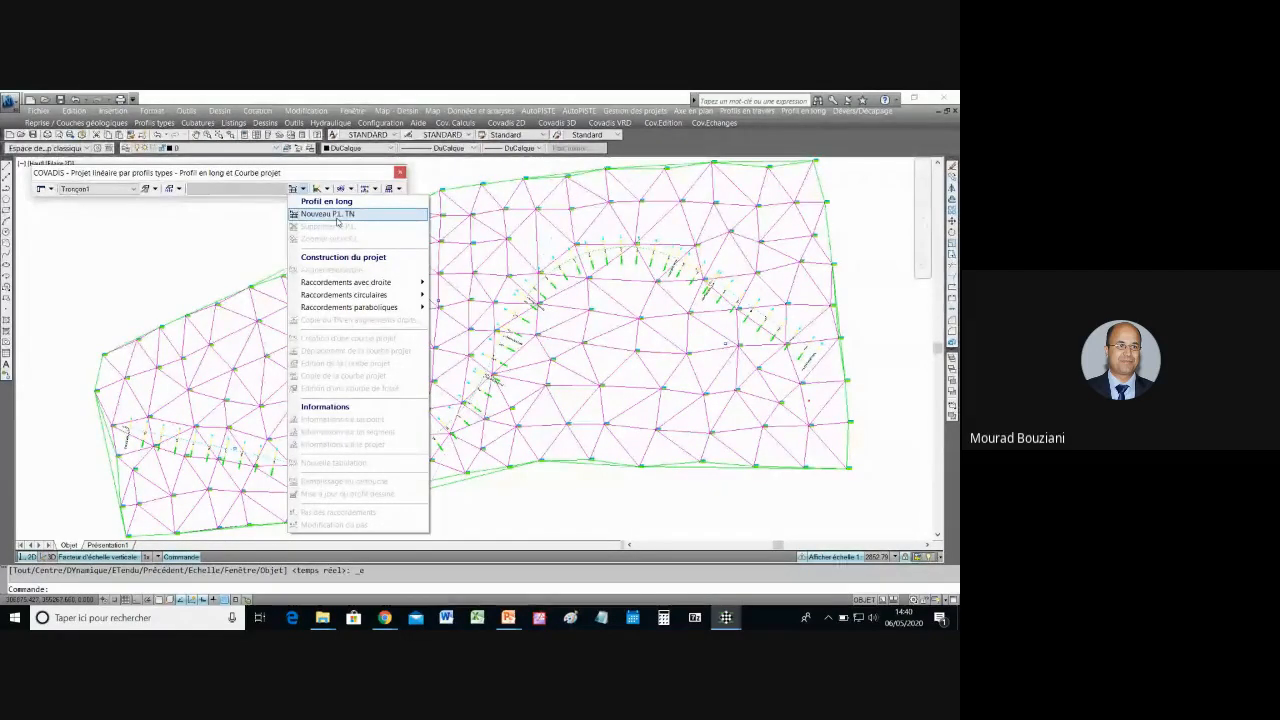
click(337, 216)
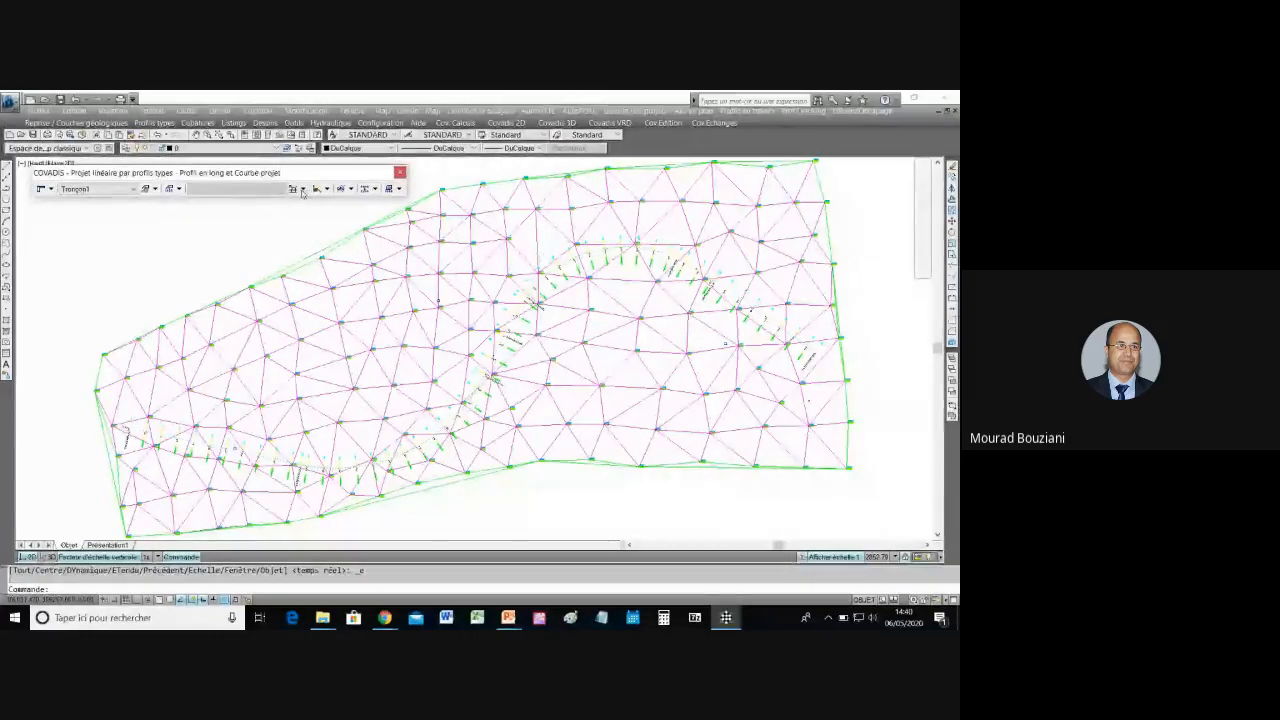
click(302, 189)
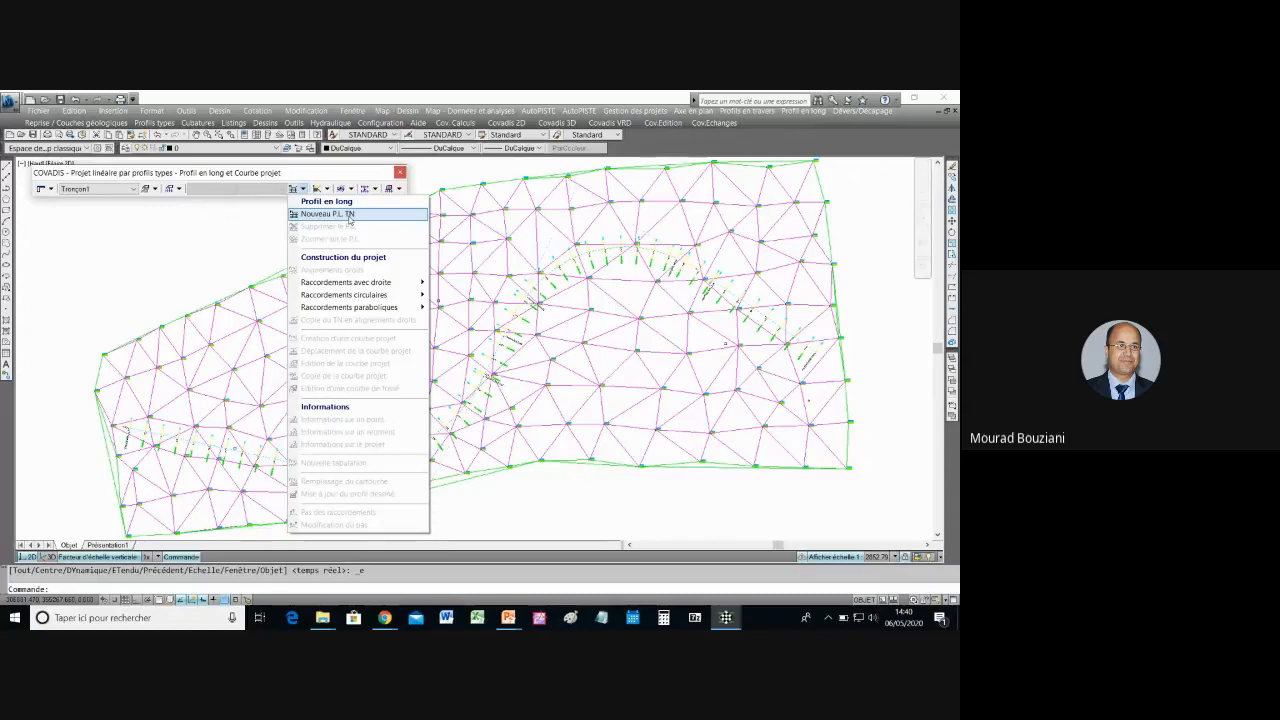
click(347, 214)
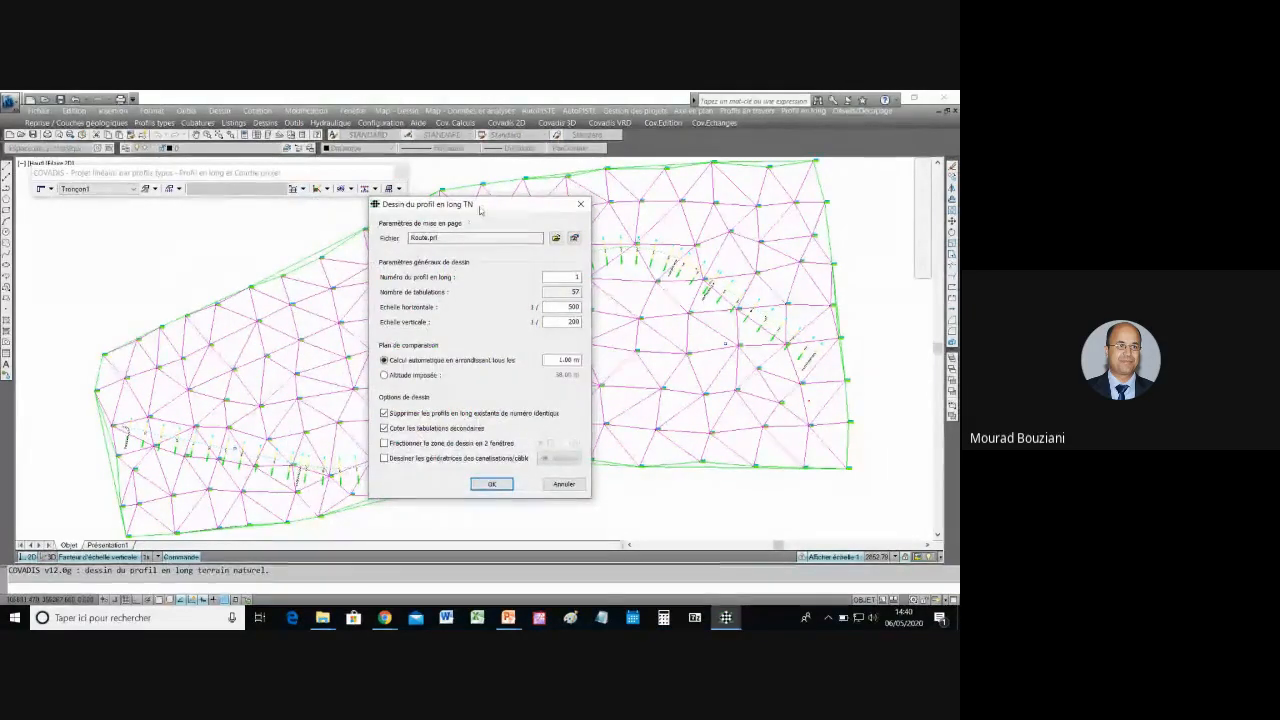
Step: Set the horizontal scale of the natural-ground long profile to 1/1000
drag(481, 210, 519, 214)
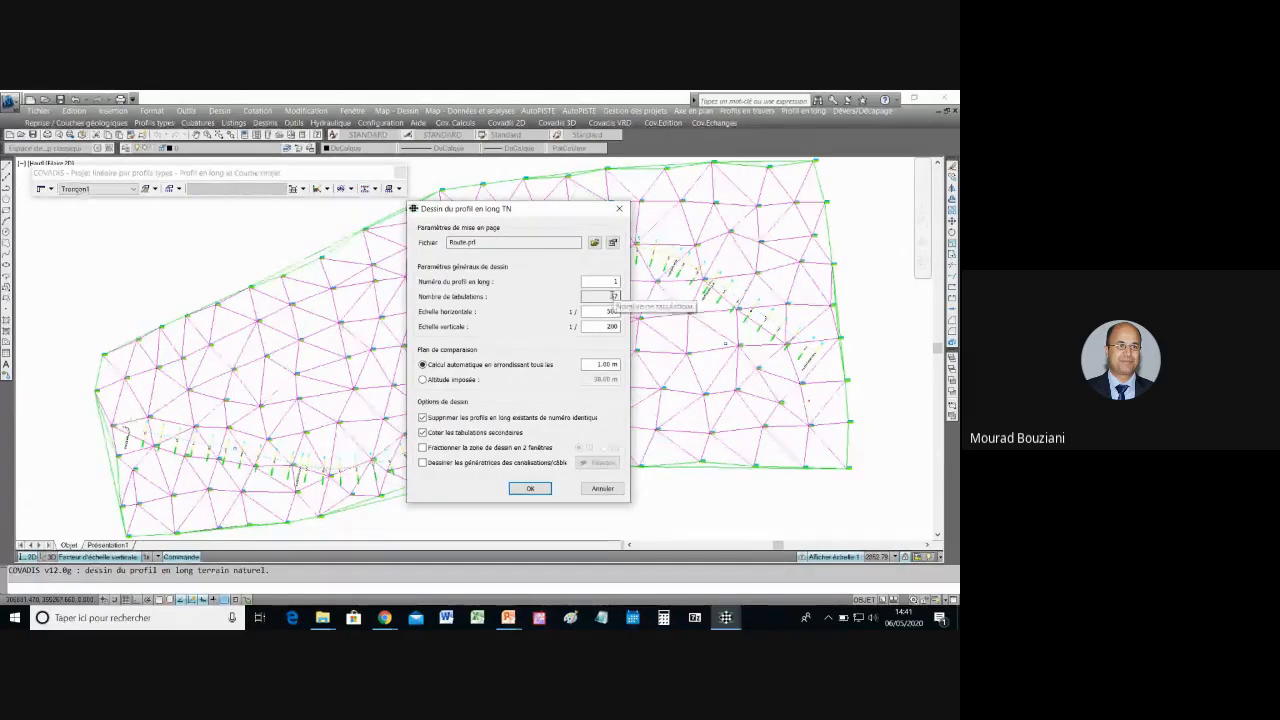
double_click(613, 296)
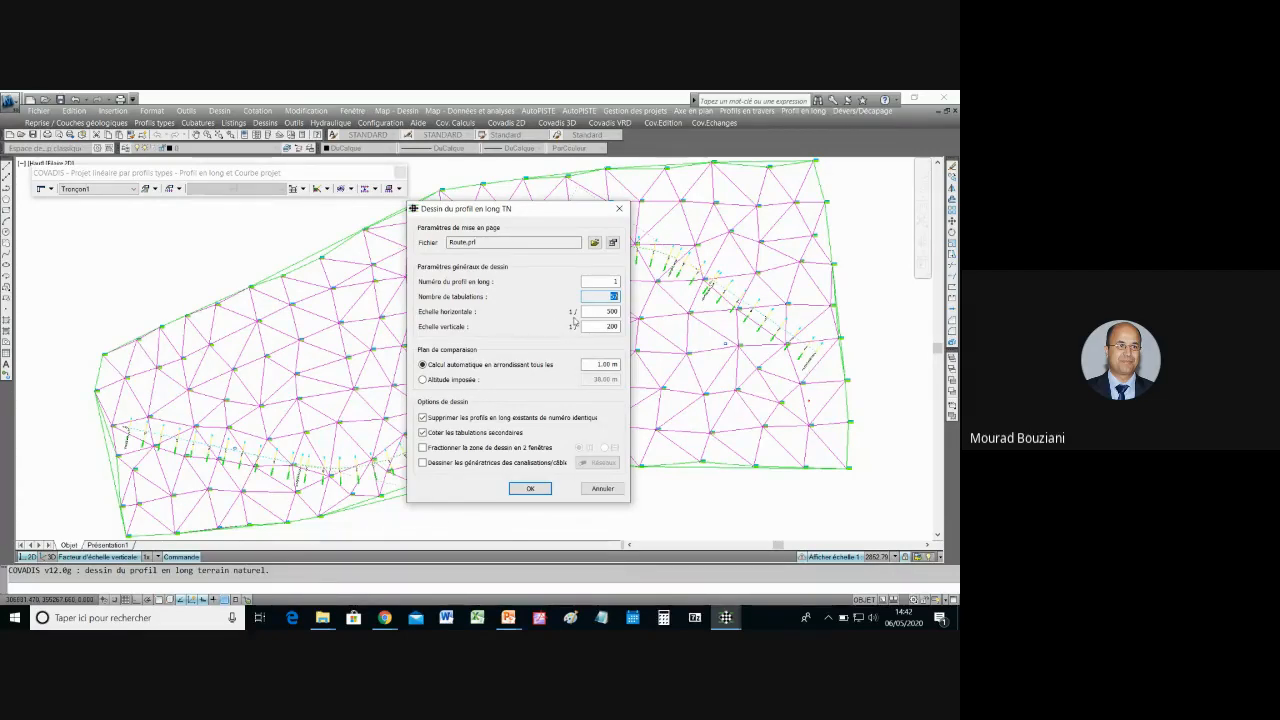
click(602, 312)
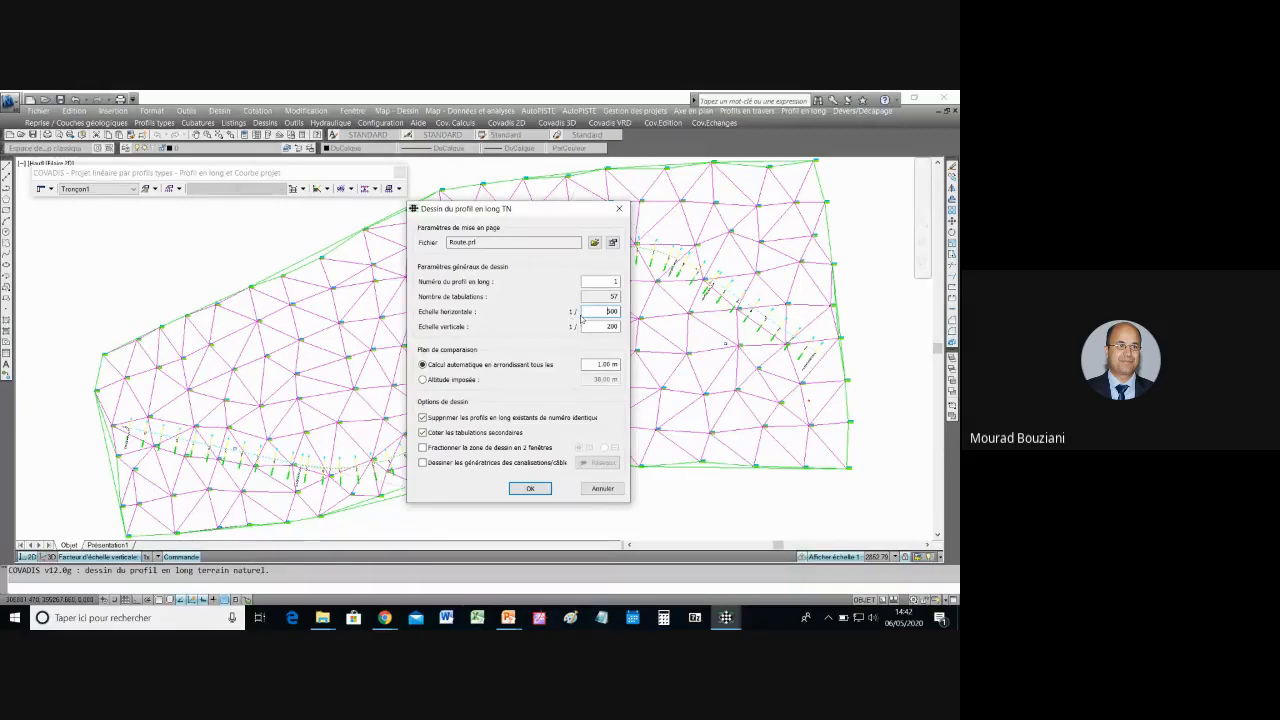
text(0)
key(Delete)
click(608, 326)
double_click(612, 326)
Step: Impose a comparison plane altitude of 37.00 m and insert the long profile just to the right of the terrain model
click(461, 382)
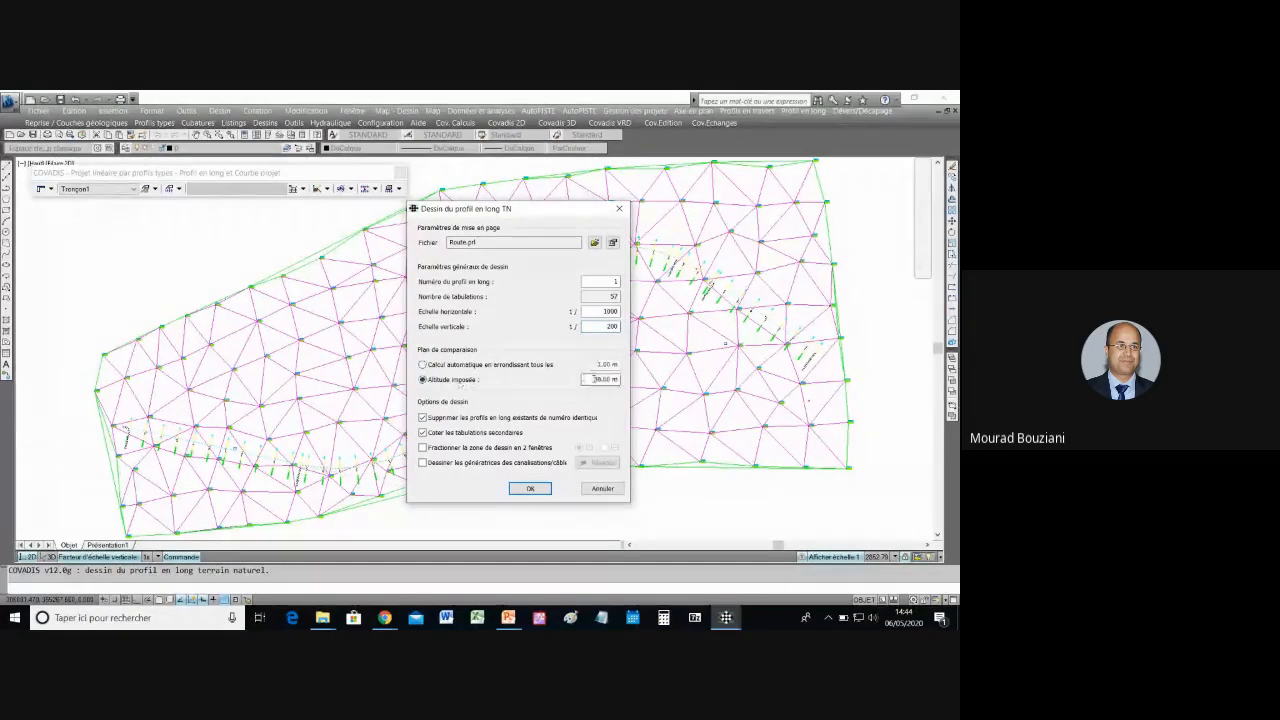
click(602, 380)
text(7)
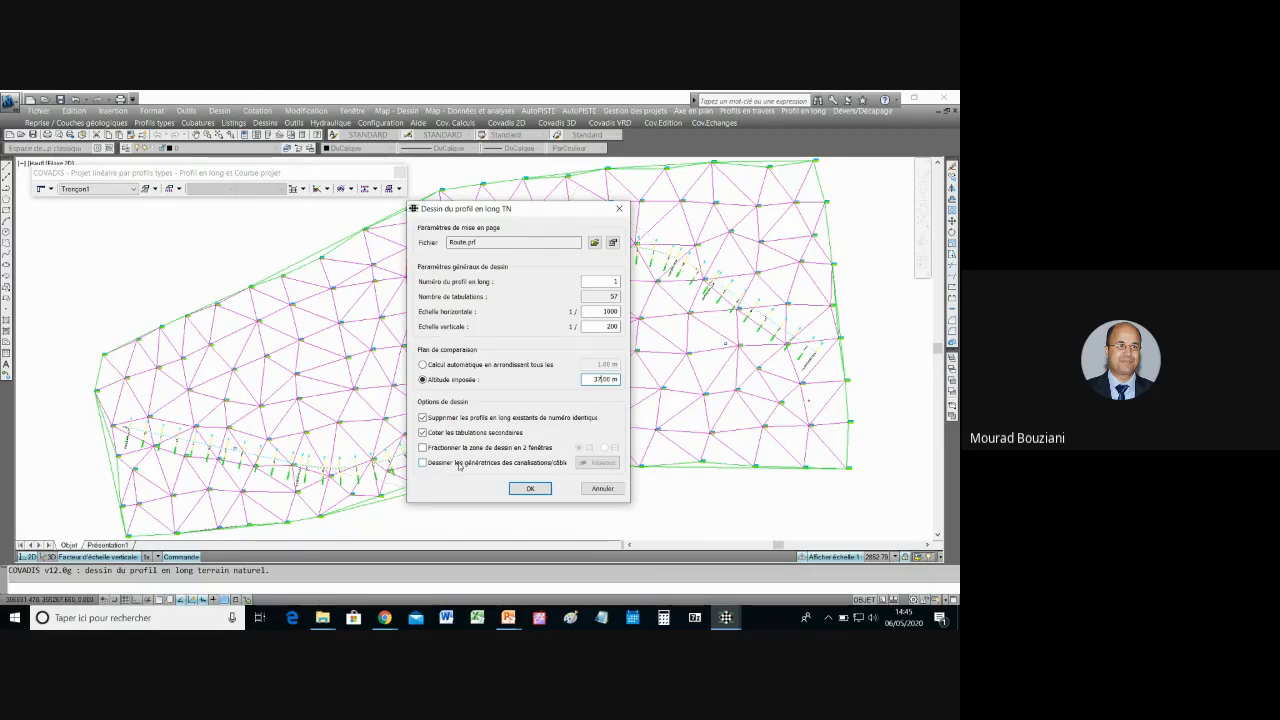
click(530, 488)
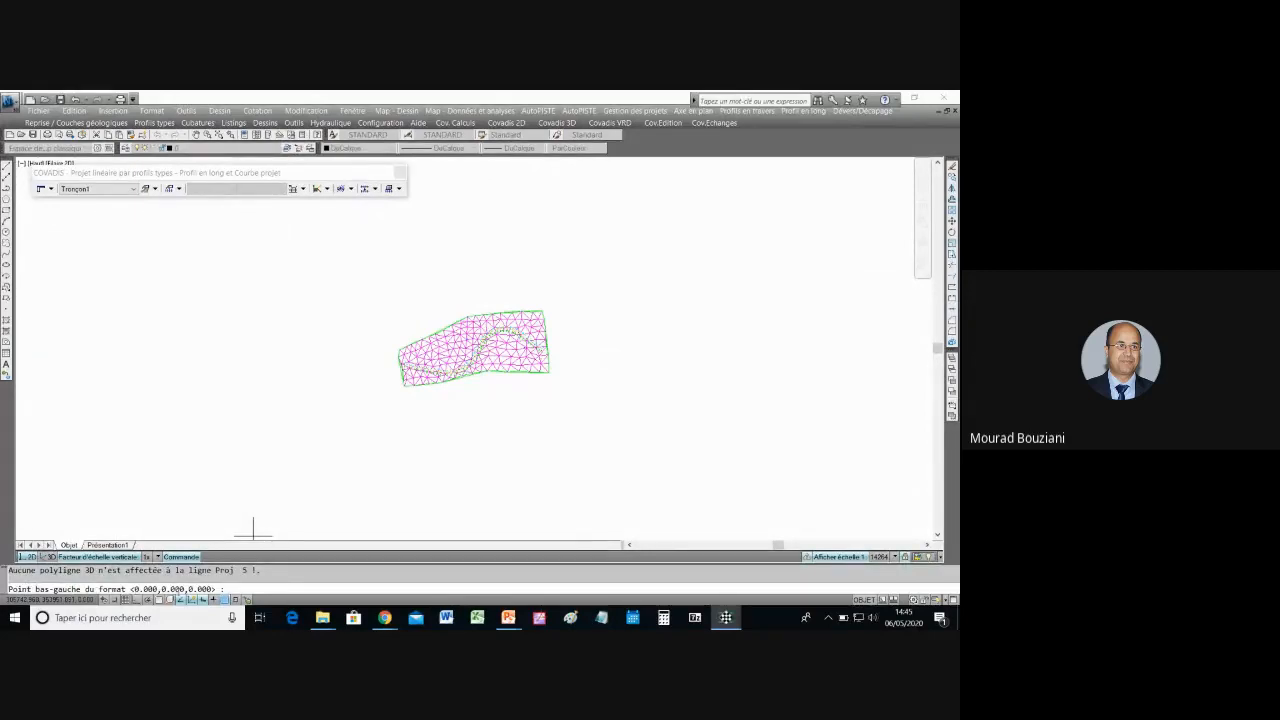
click(590, 372)
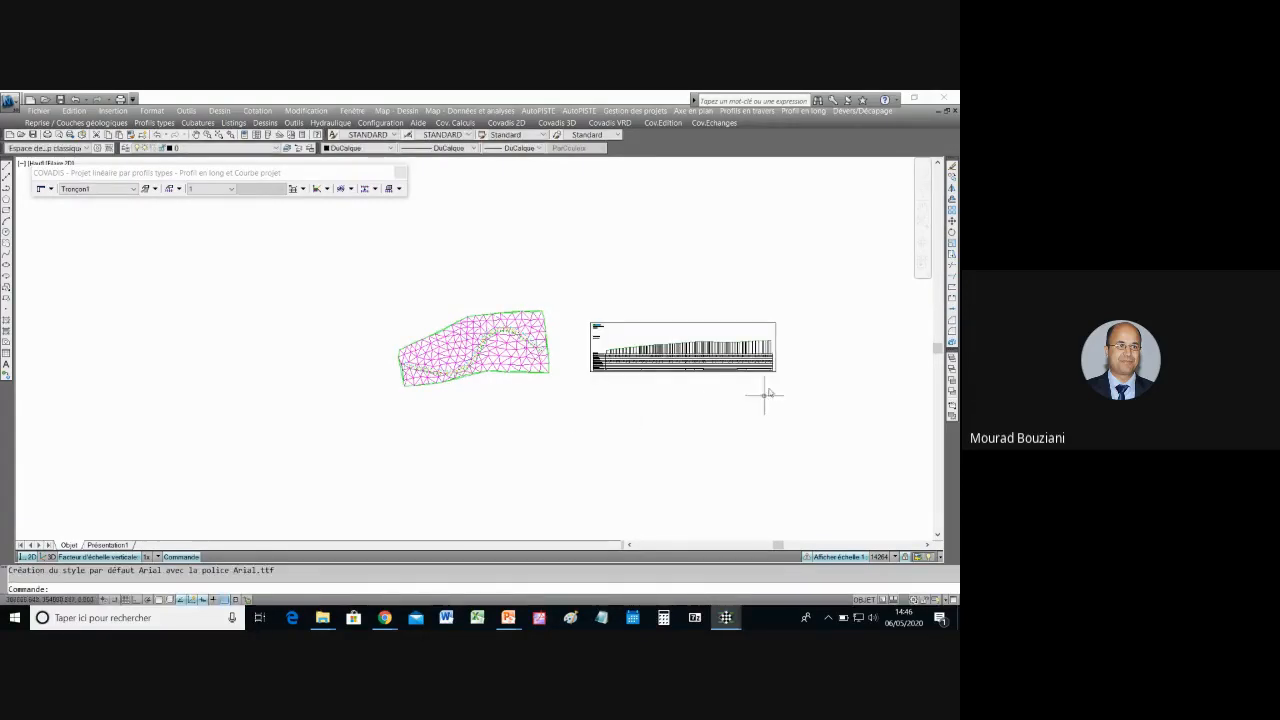
Step: Examine the complete natural-ground long profile drawing, including its frame, terrain line and data table
scroll(802, 385, up, 3)
scroll(802, 385, up, 2)
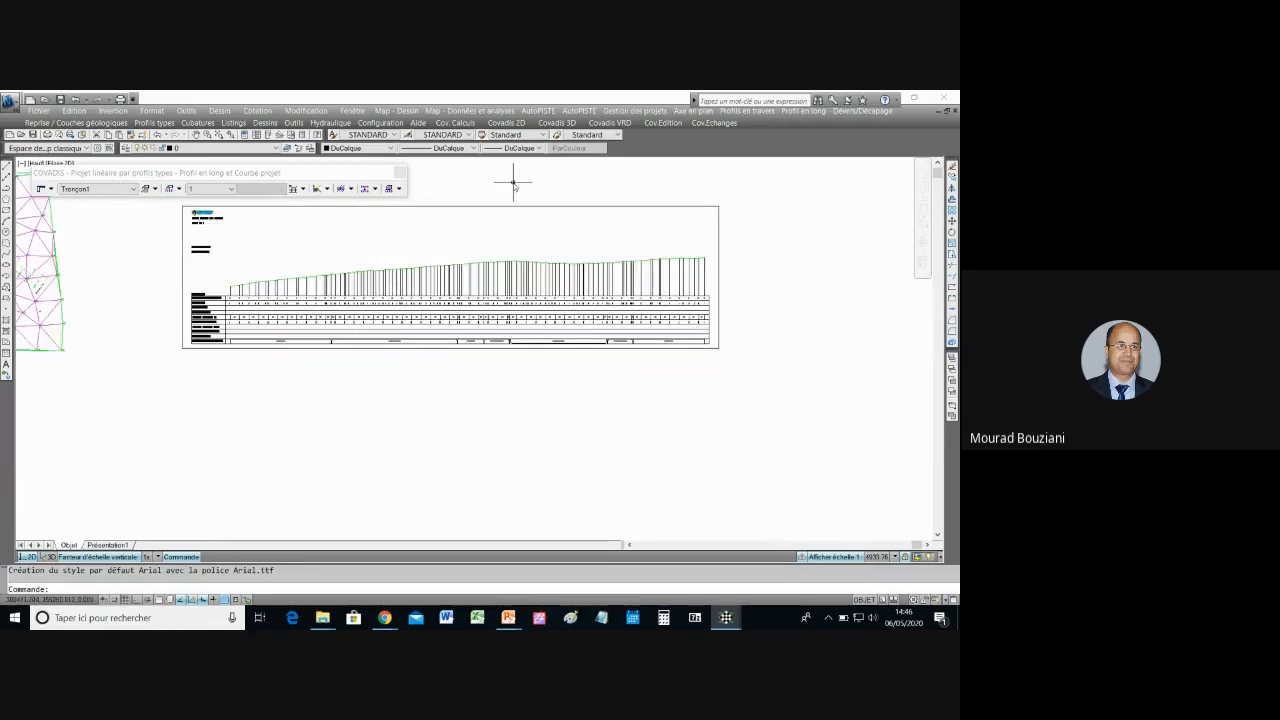
scroll(513, 183, up, 3)
scroll(513, 183, down, 4)
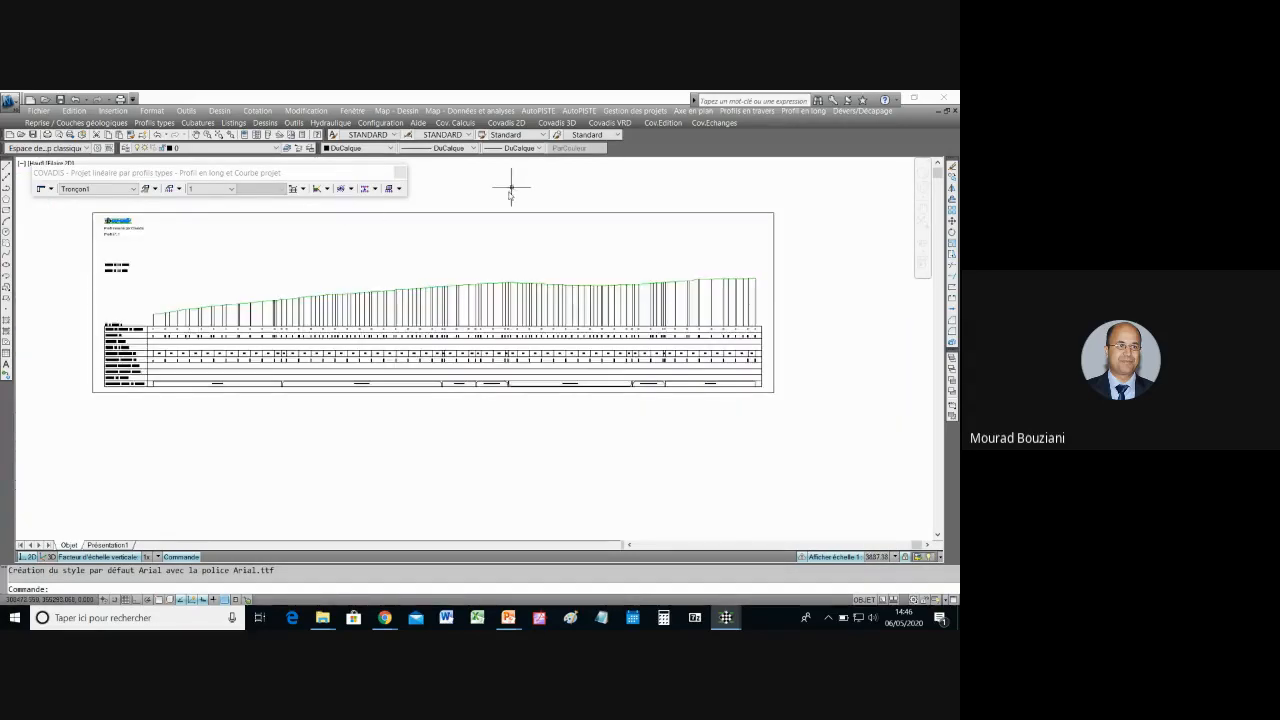
click(212, 135)
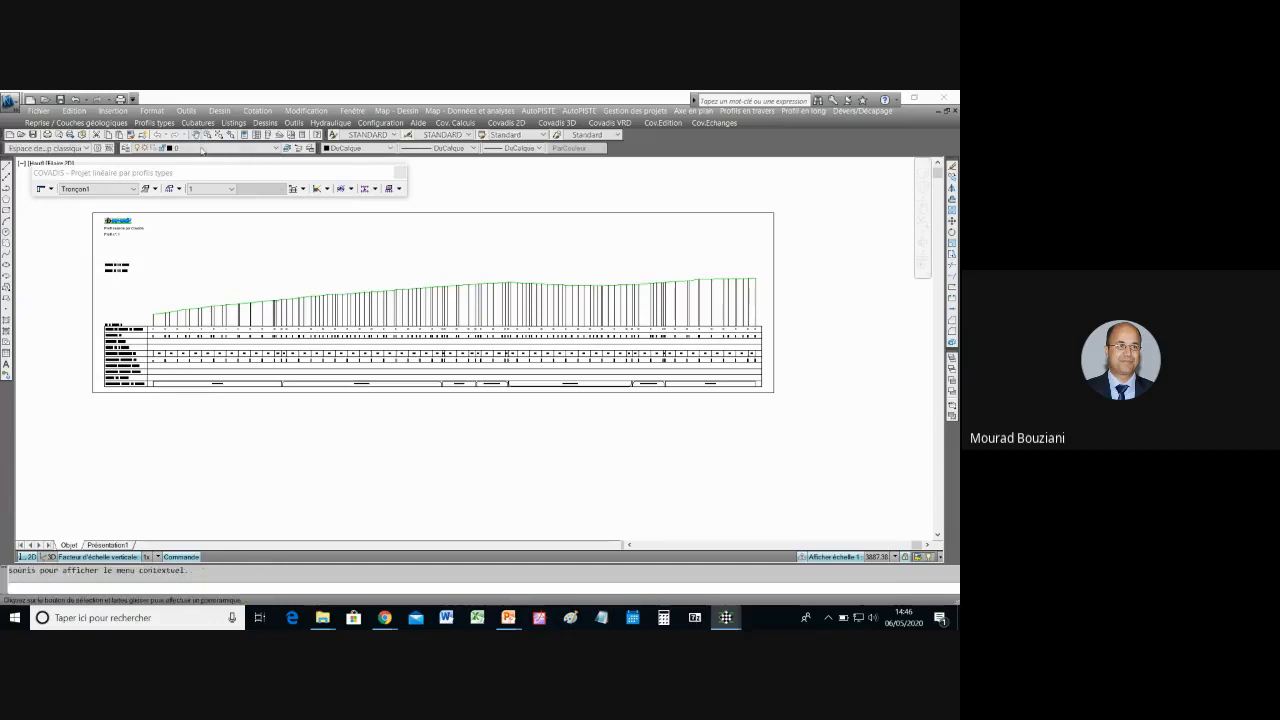
drag(234, 229, 263, 289)
right_click(394, 224)
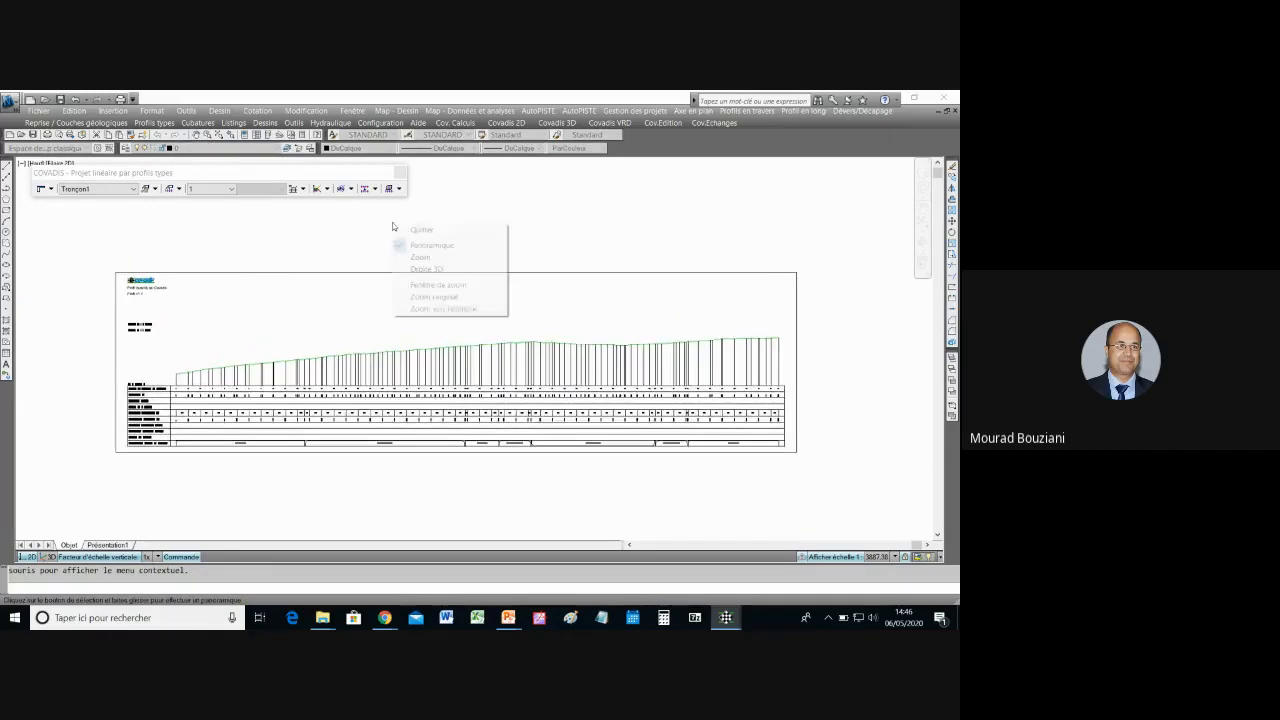
click(407, 230)
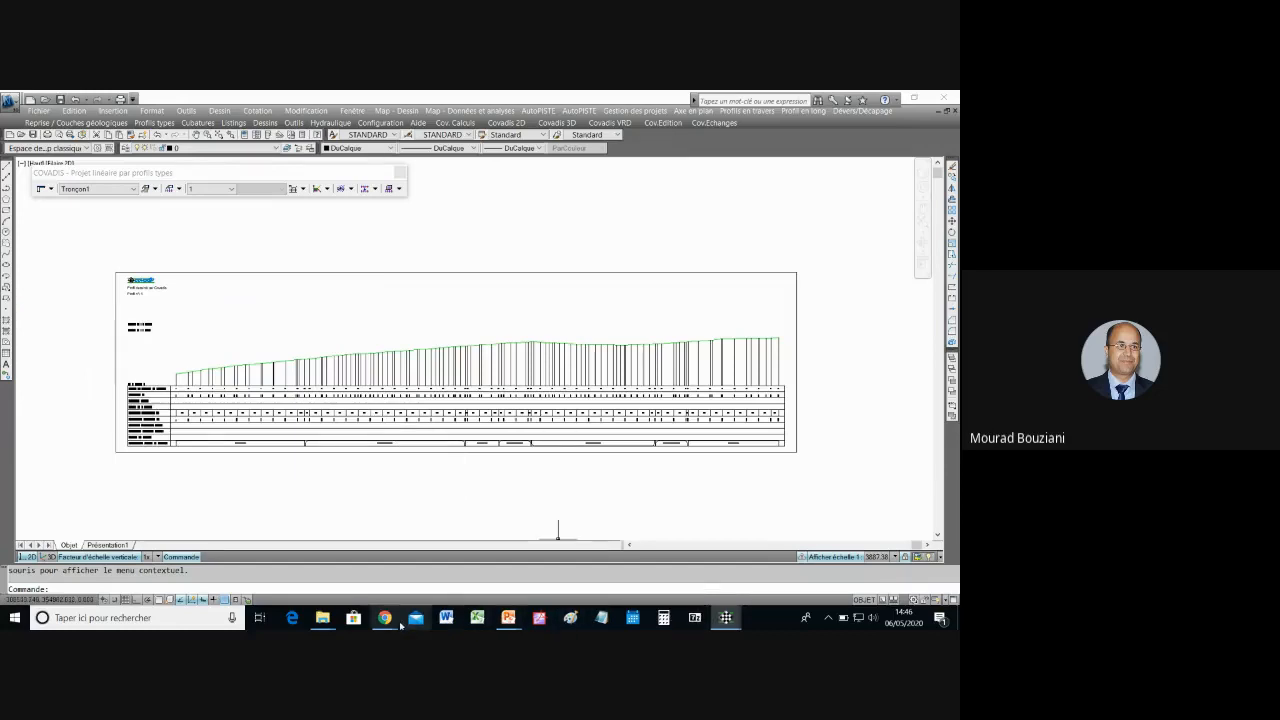
Step: Switch to the Google Meet call, read the chat messages, and return to the MP_MNT_0.dwg drawing
mouse_move(387, 620)
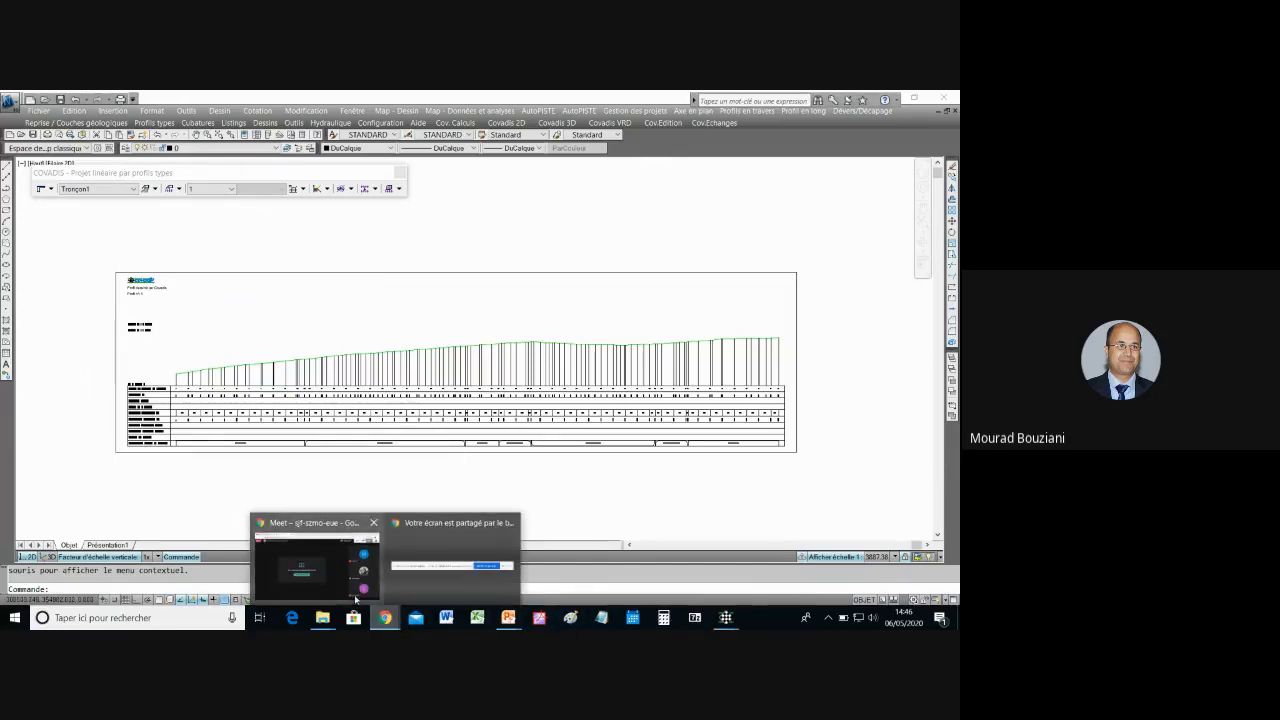
click(335, 586)
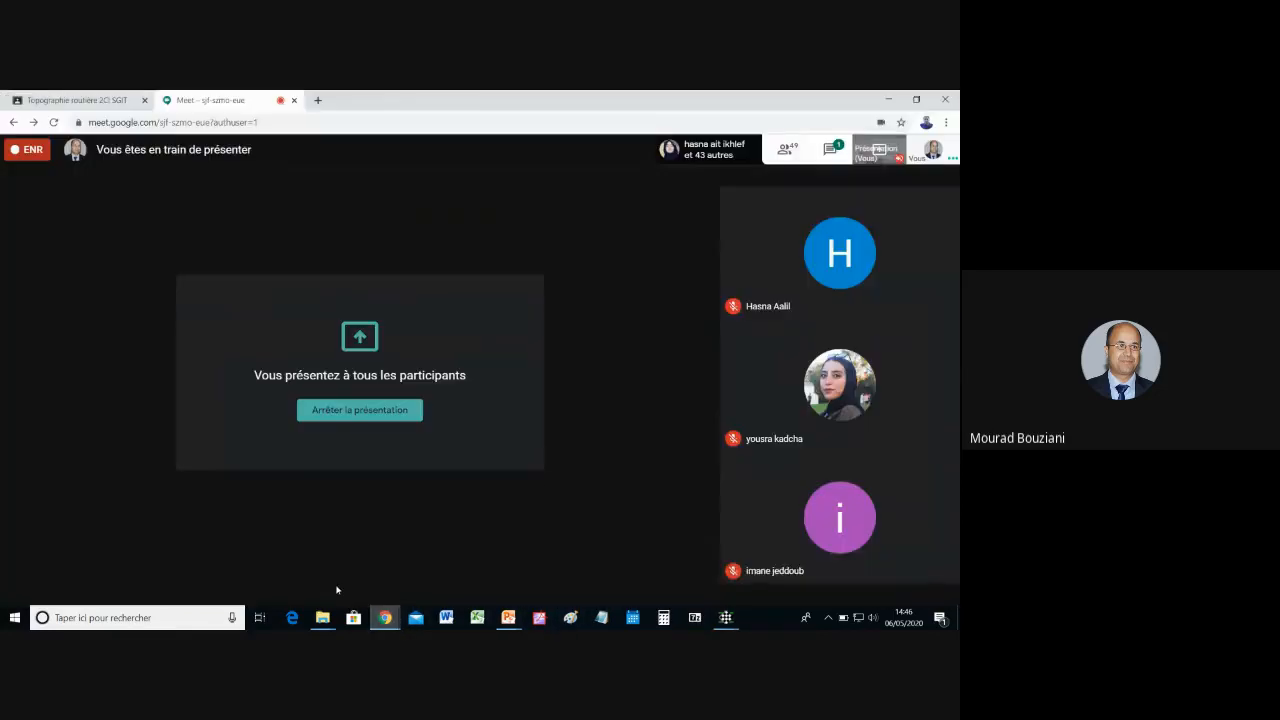
click(830, 149)
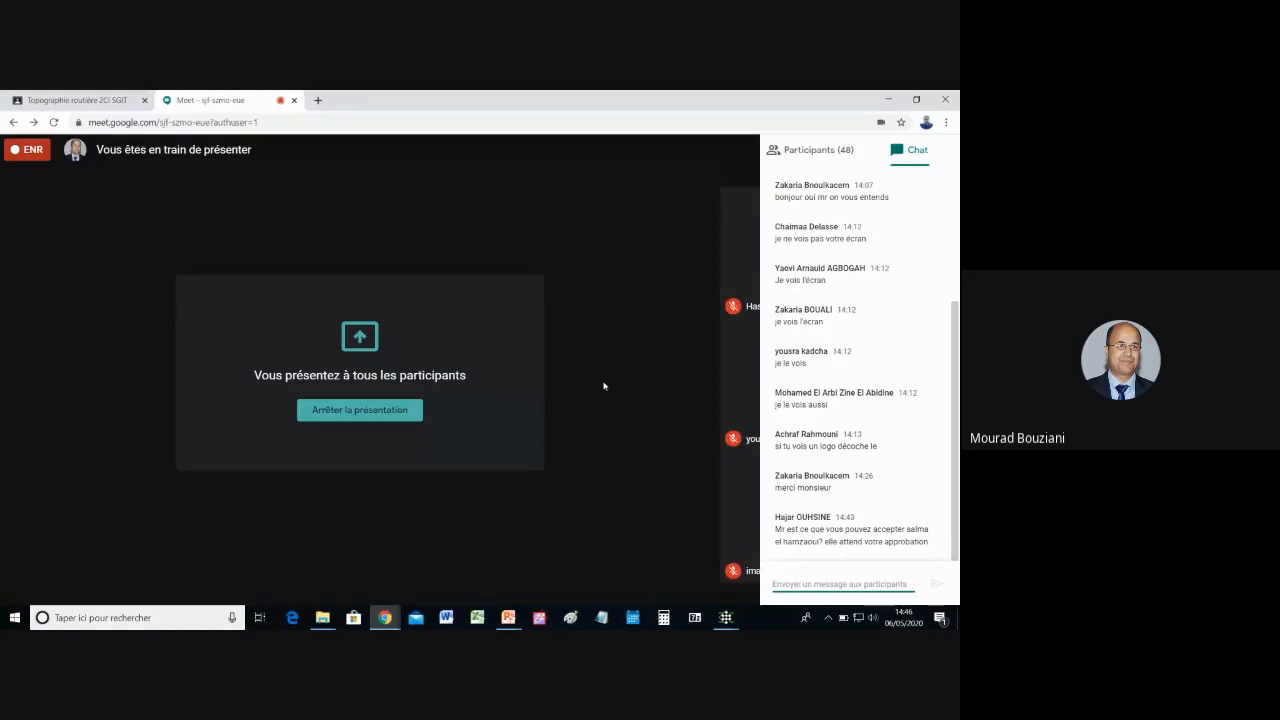
click(725, 620)
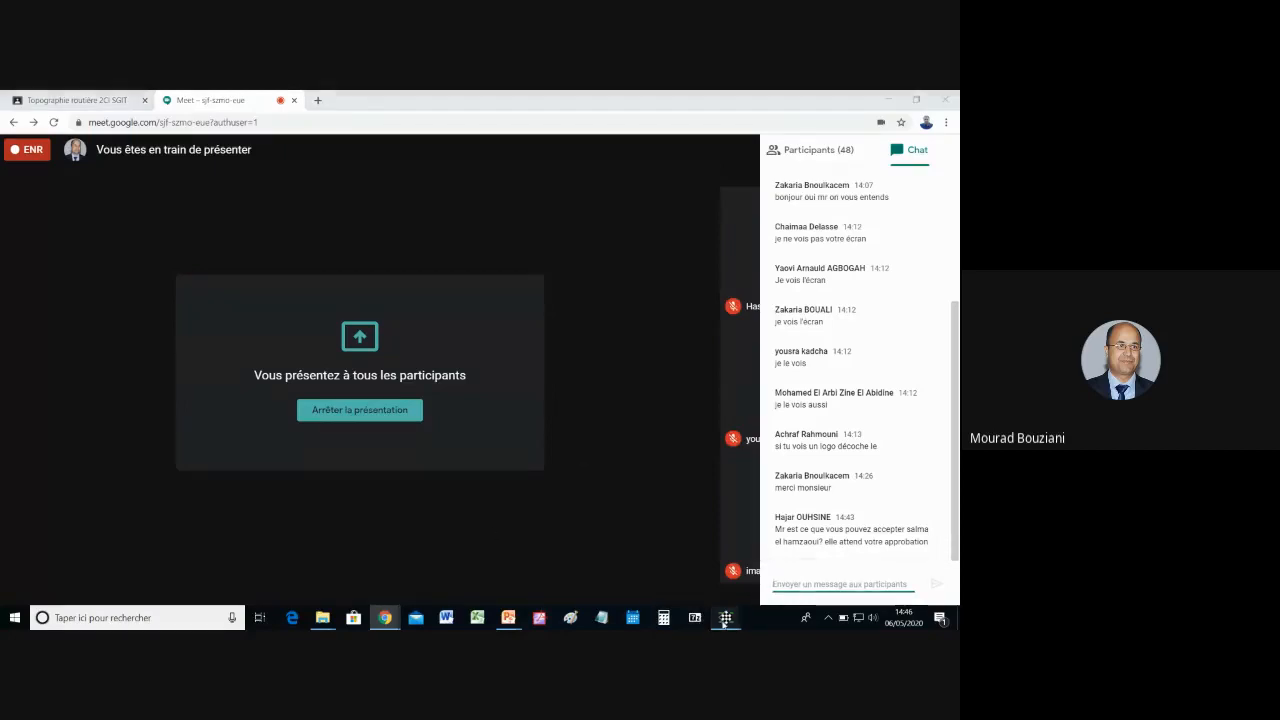
click(728, 560)
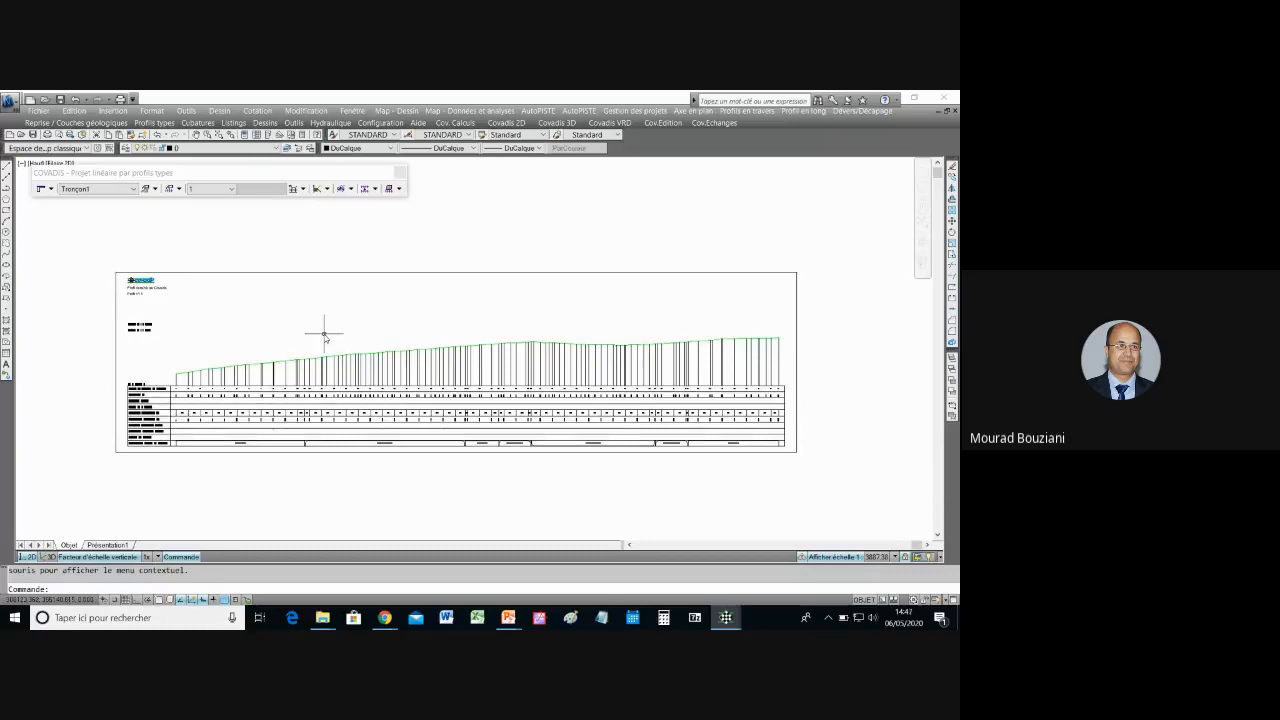
Step: Examine the start of the long profile's data table, including the cross-profile numbers, natural-ground altitudes, and partial and cumulative distances
scroll(324, 336, up, 2)
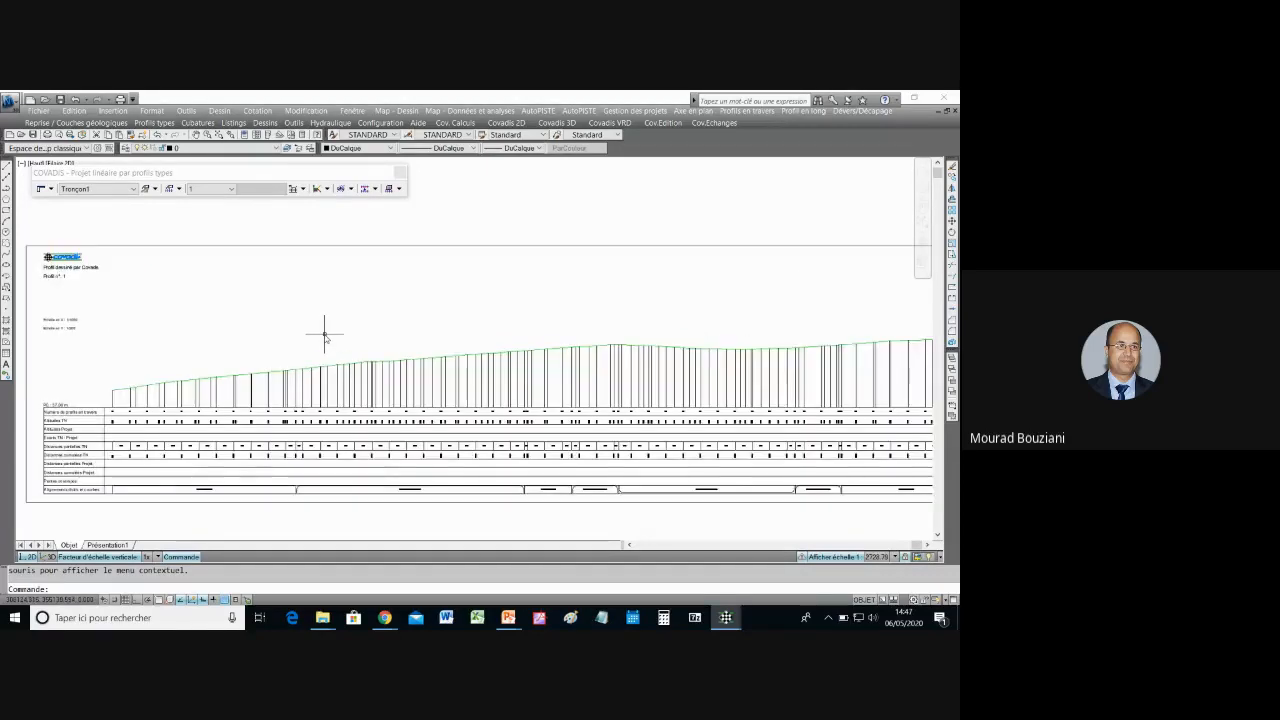
scroll(324, 336, down, 2)
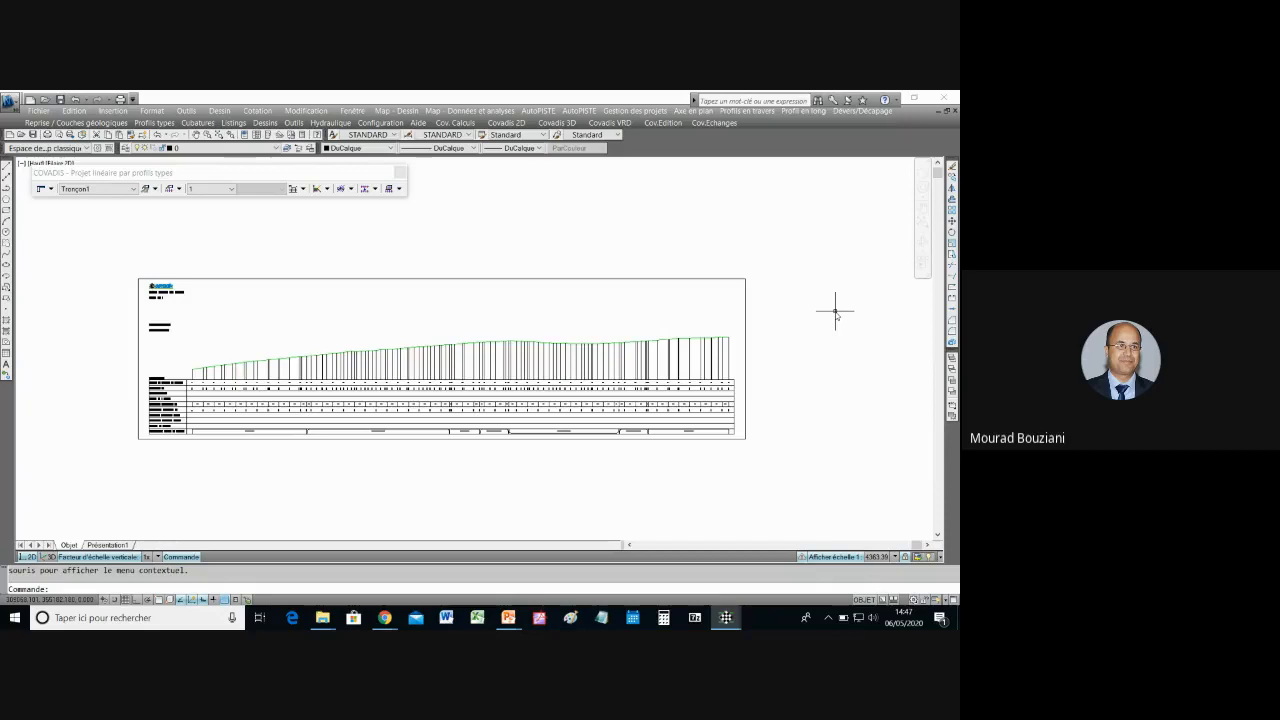
click(150, 390)
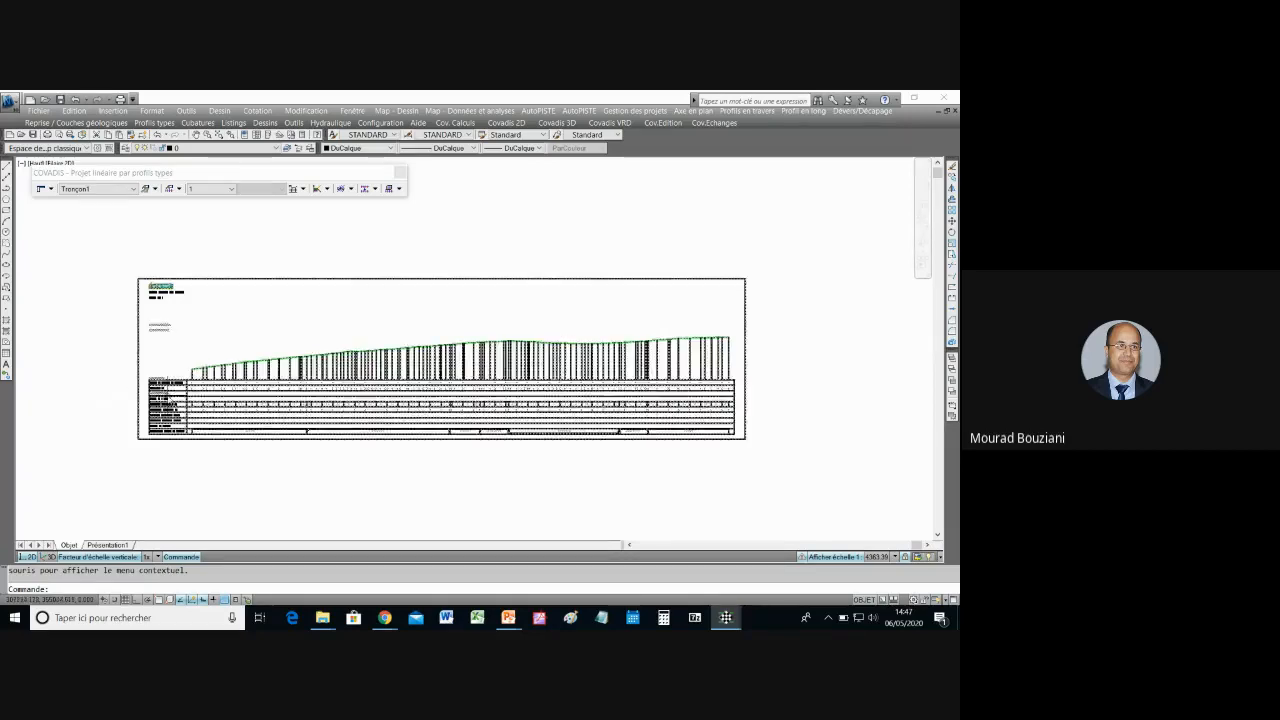
scroll(150, 390, up, 3)
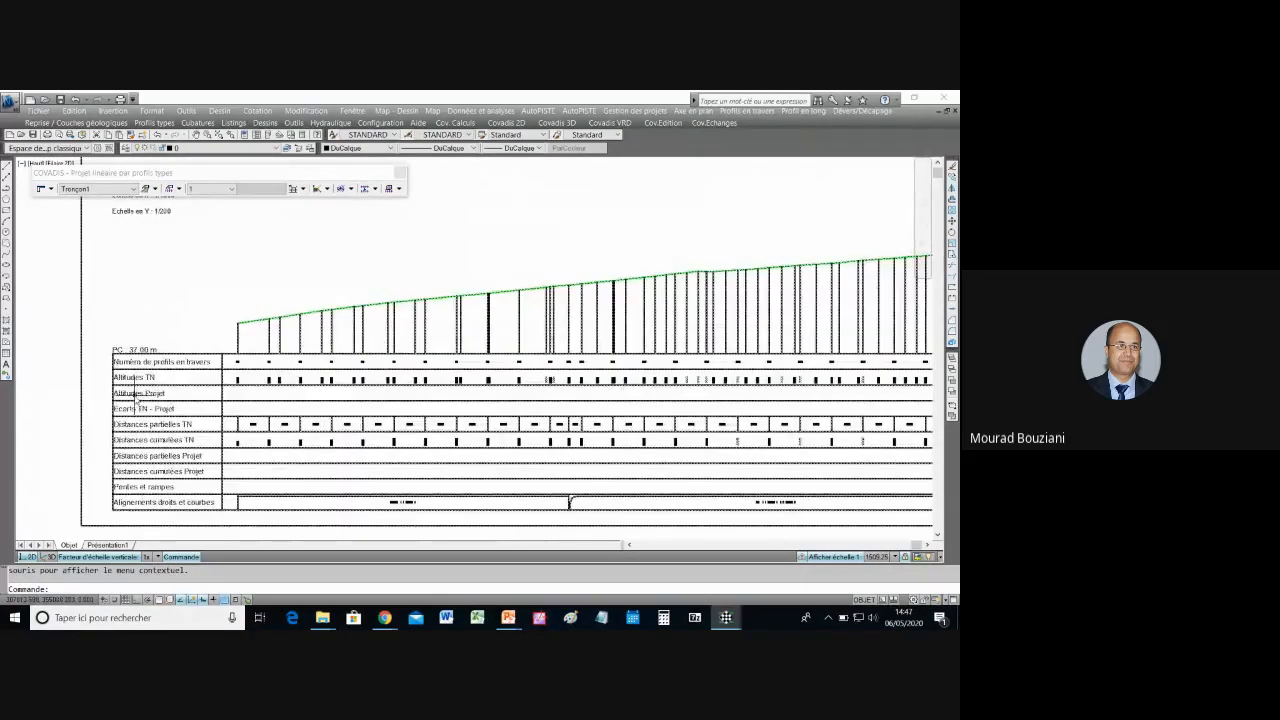
key(Escape)
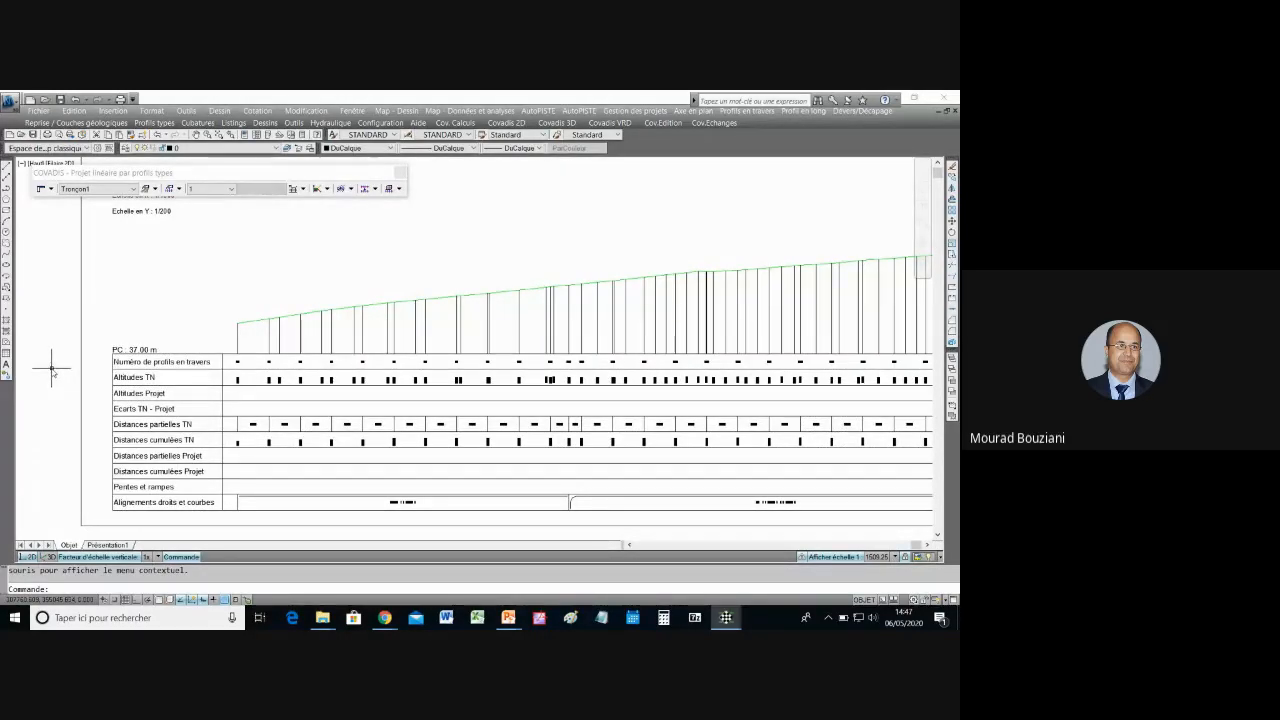
scroll(88, 366, up, 1)
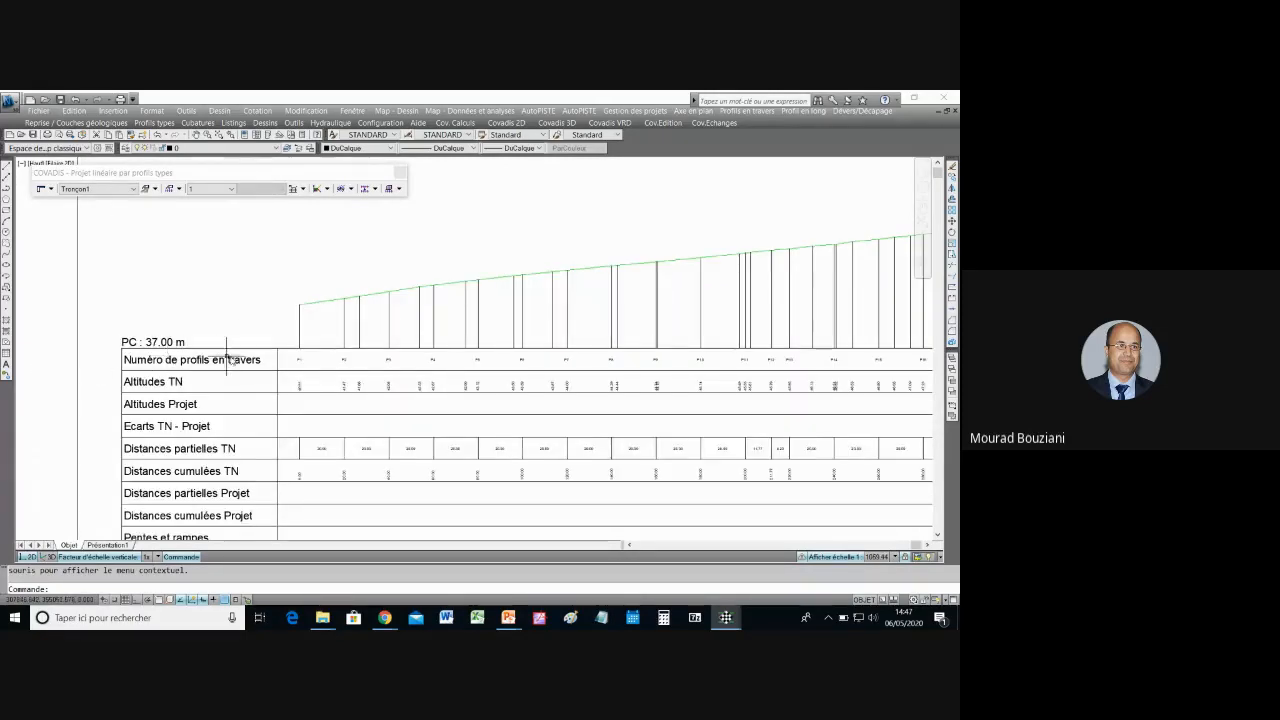
scroll(299, 360, up, 2)
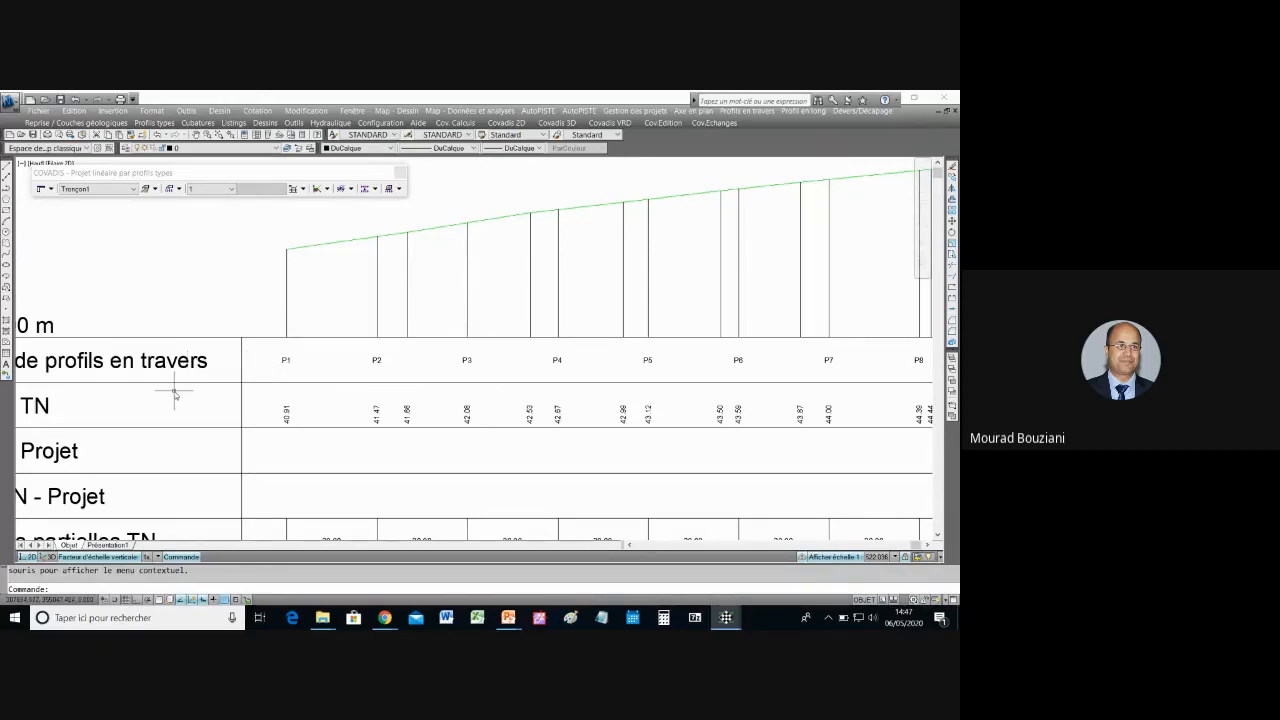
scroll(174, 394, down, 1)
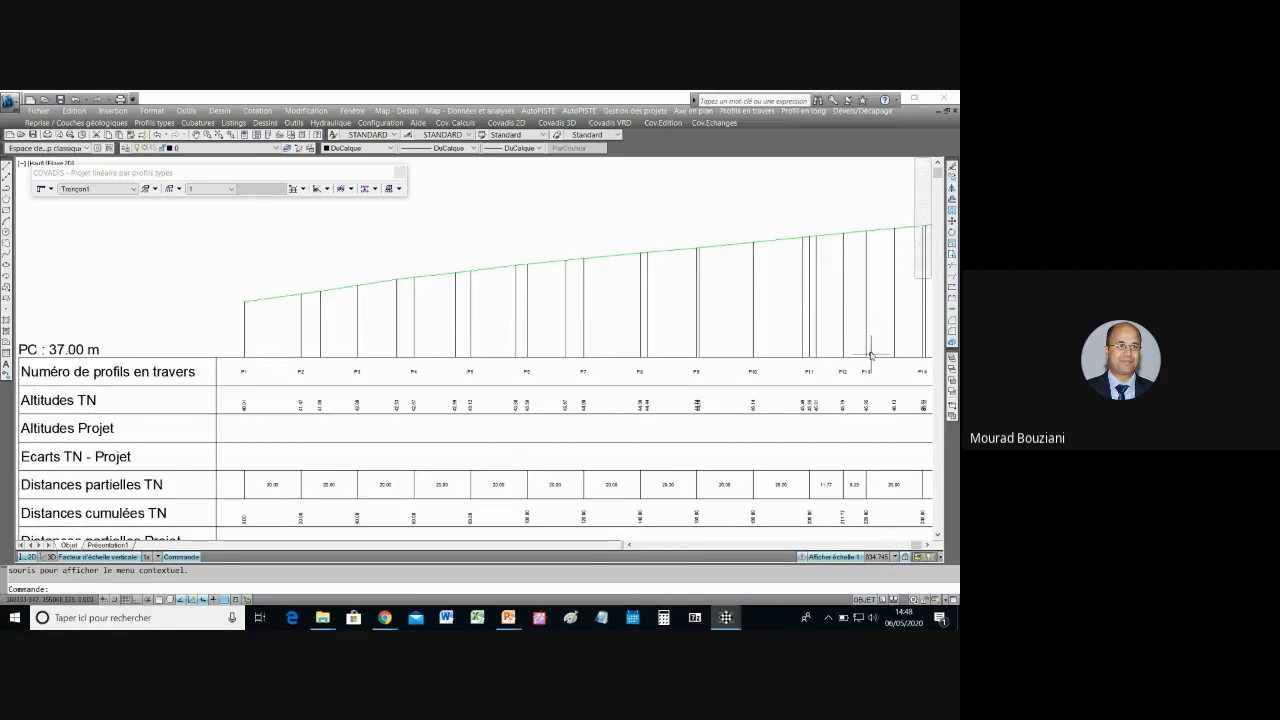
click(938, 536)
click(938, 536)
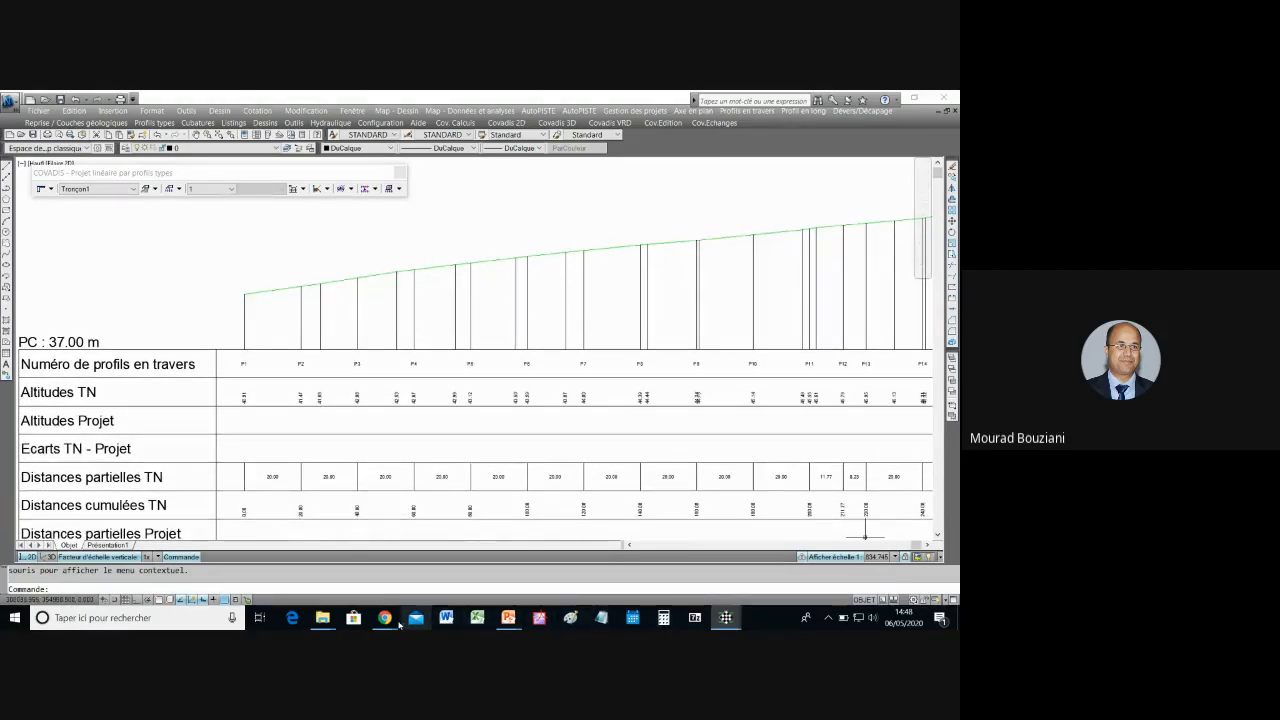
Step: Switch to the Google Meet call, admit the waiting participant, and return to the MP_MNT_0.dwg drawing
mouse_move(384, 618)
click(315, 568)
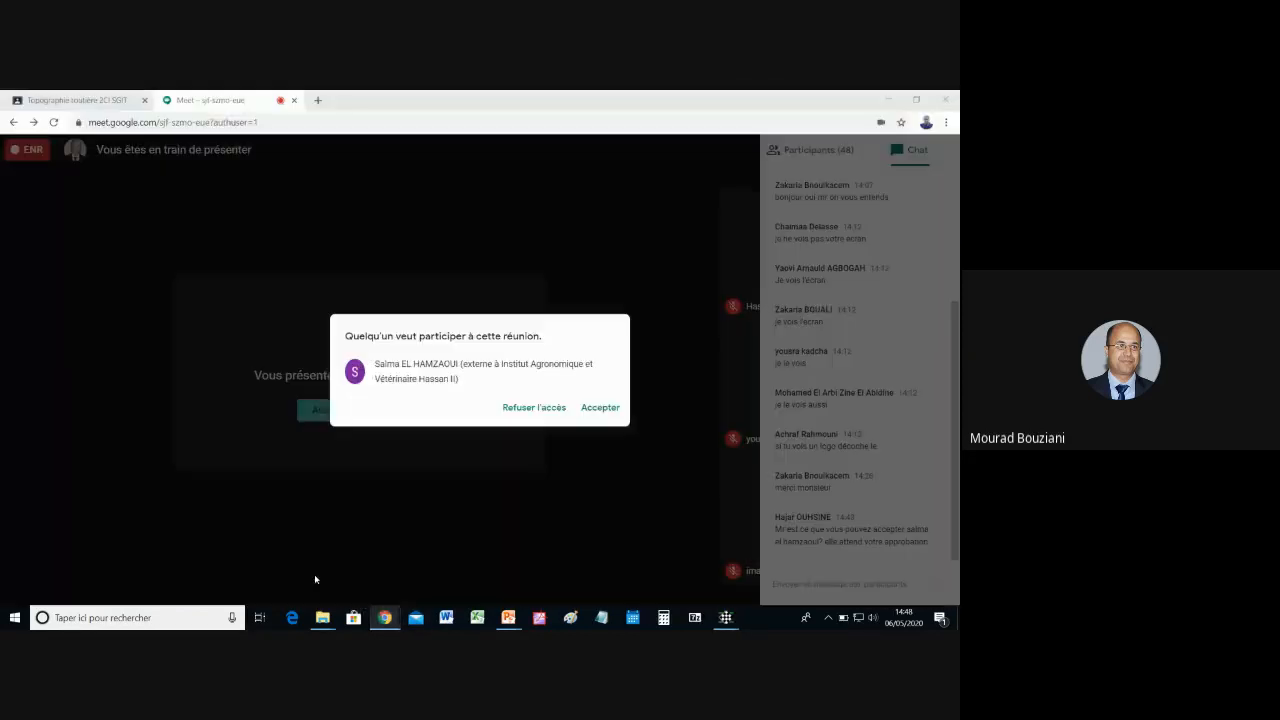
click(597, 408)
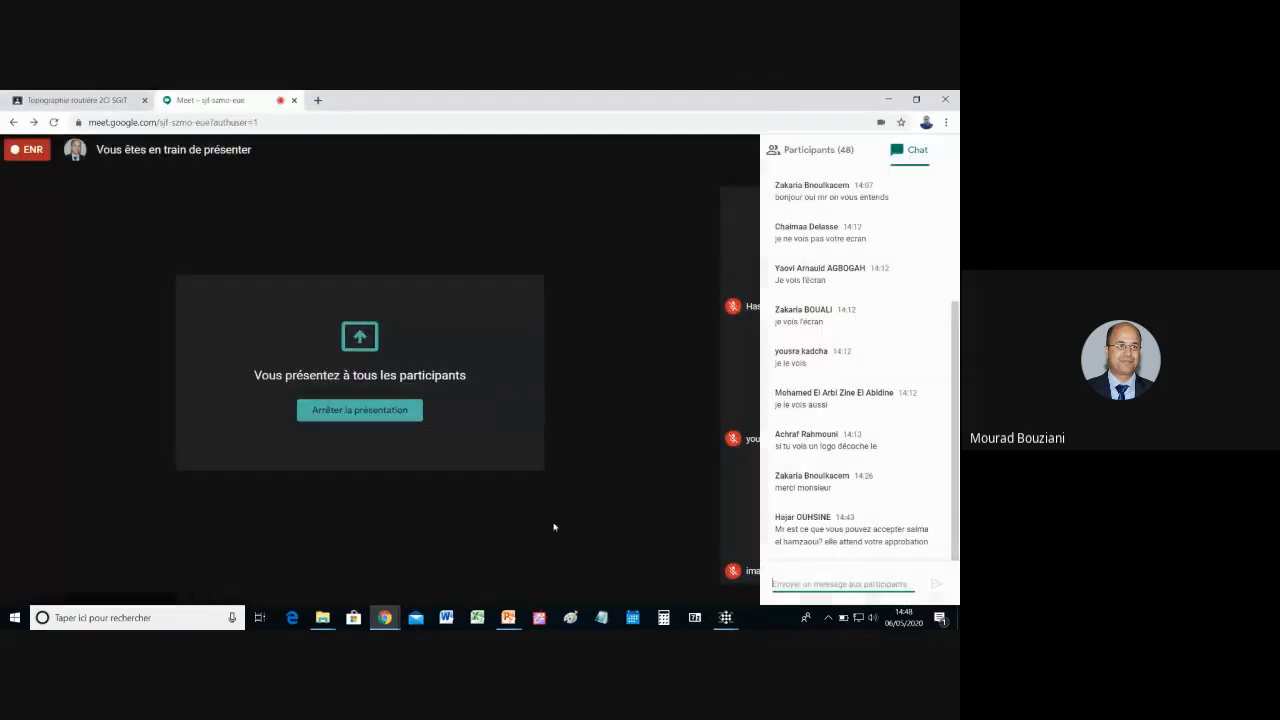
mouse_move(724, 620)
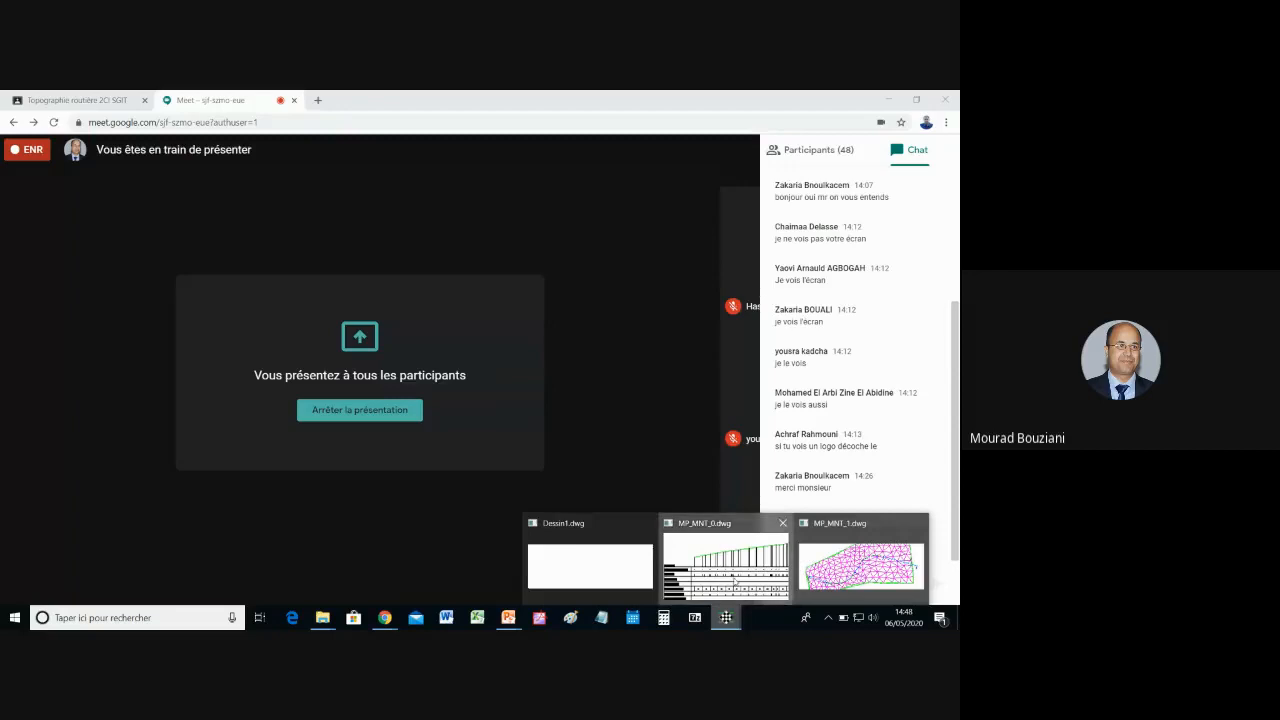
click(734, 586)
Step: Examine the lower rows of the data table, following the Alignements droits et courbes row through its straights, arcs and clothoids to the last straight
scroll(557, 452, down, 2)
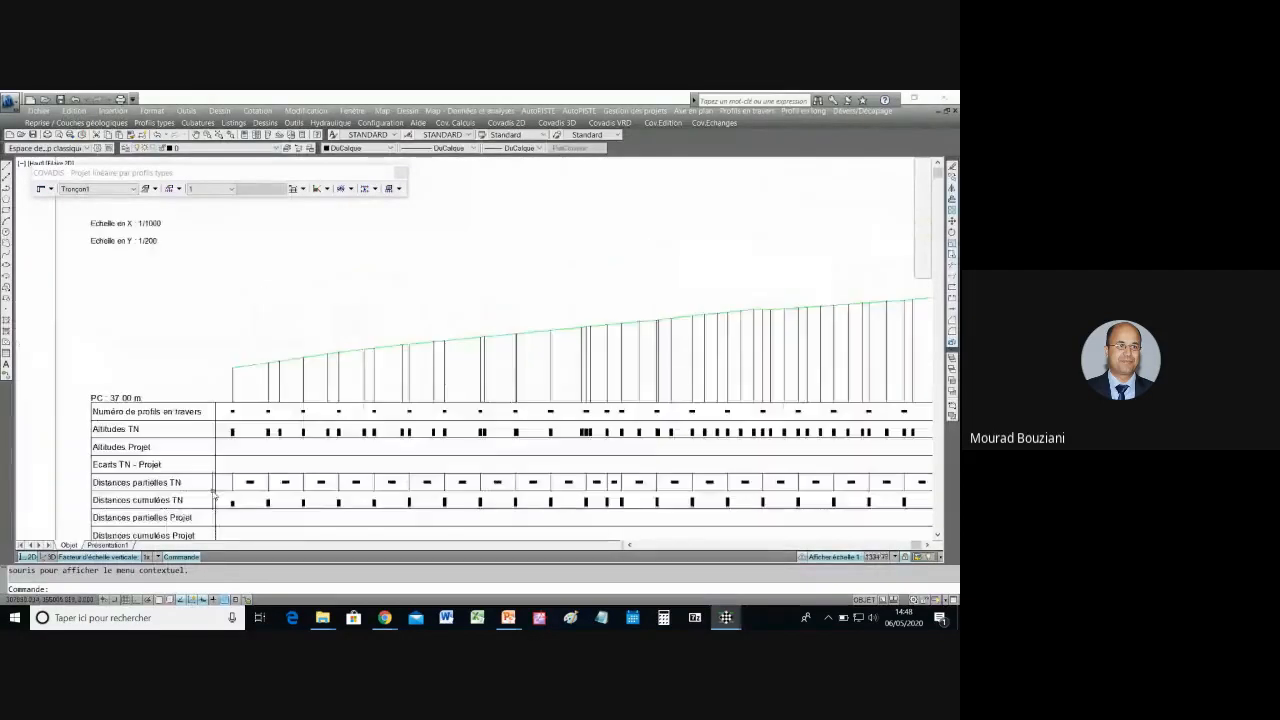
click(937, 536)
click(937, 536)
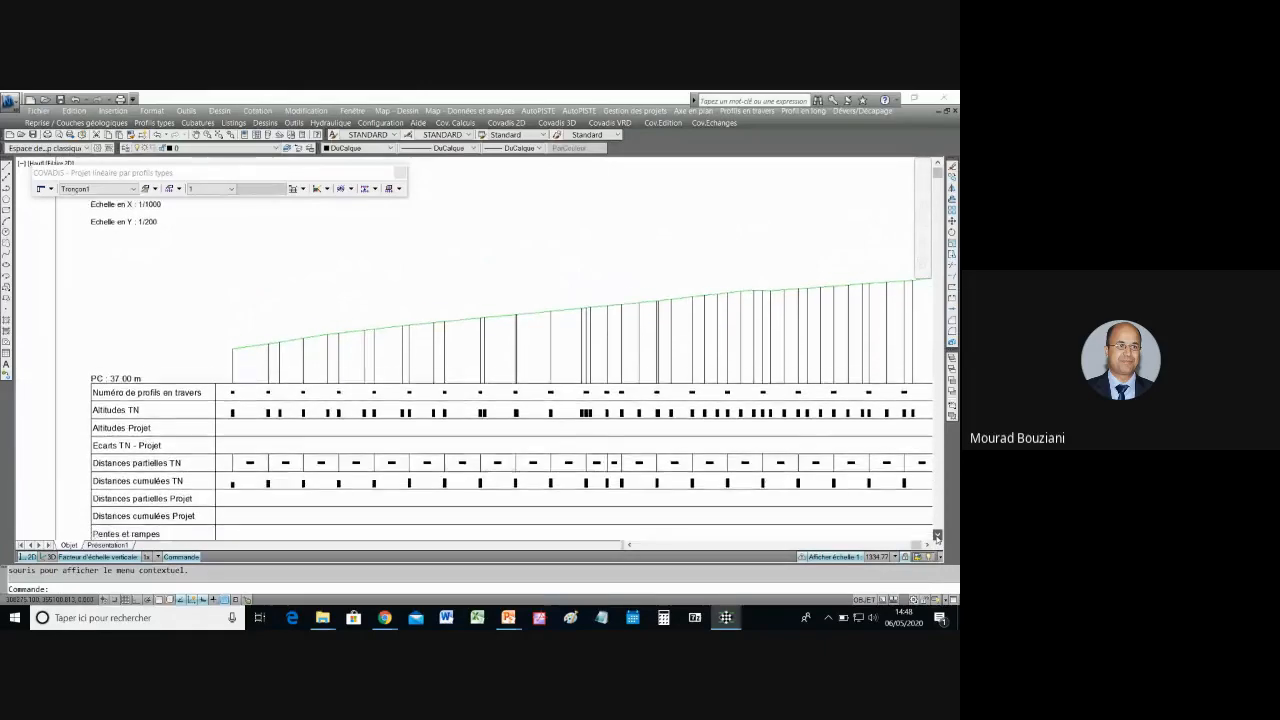
click(937, 536)
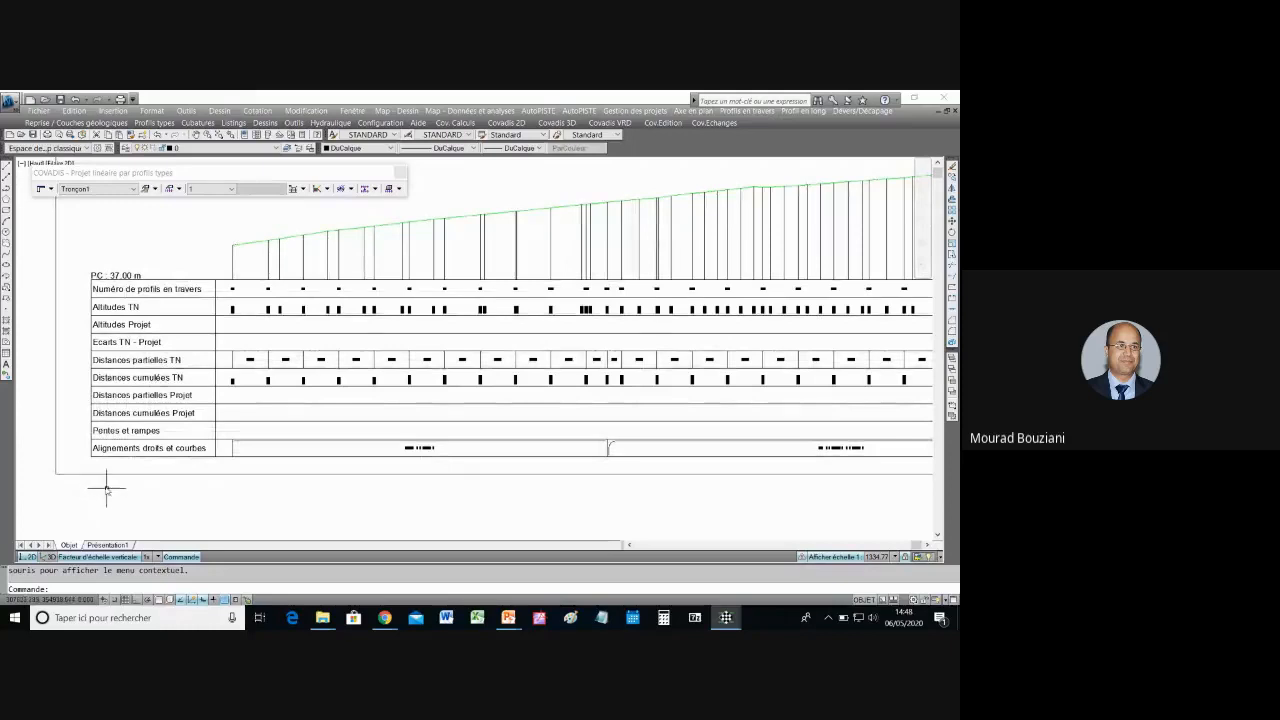
scroll(108, 487, up, 3)
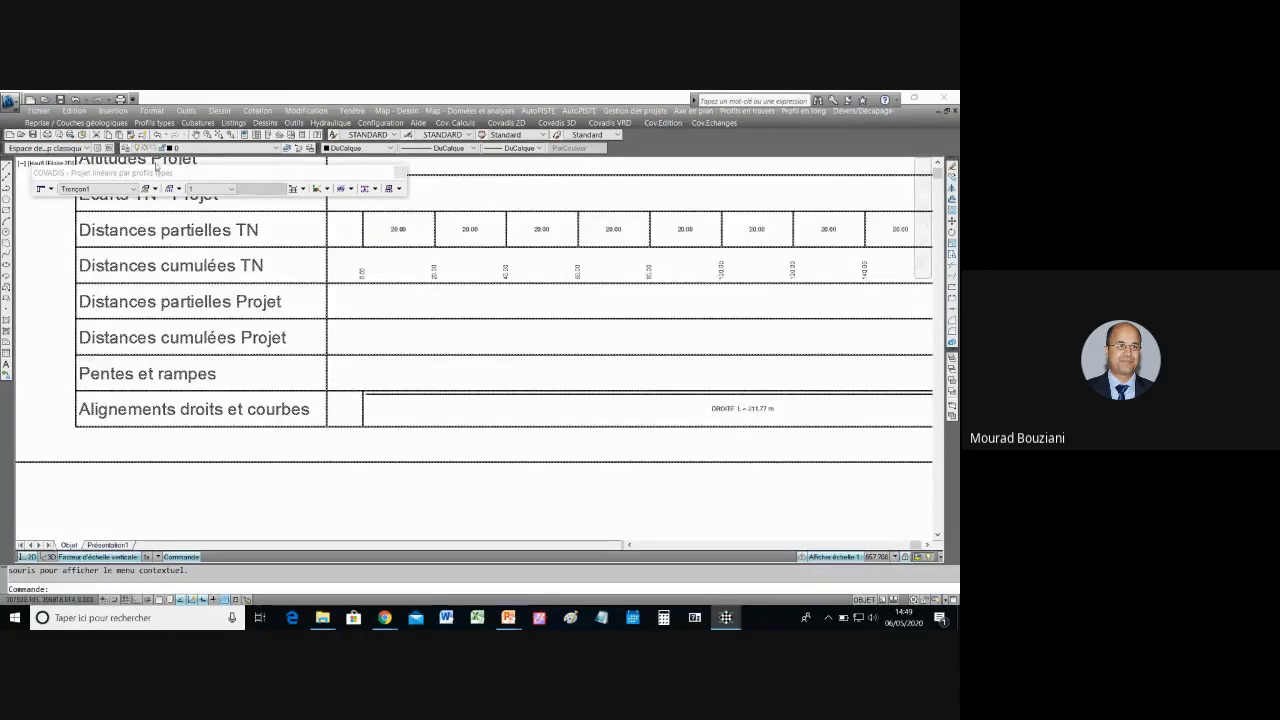
middle_drag(787, 438, 787, 438)
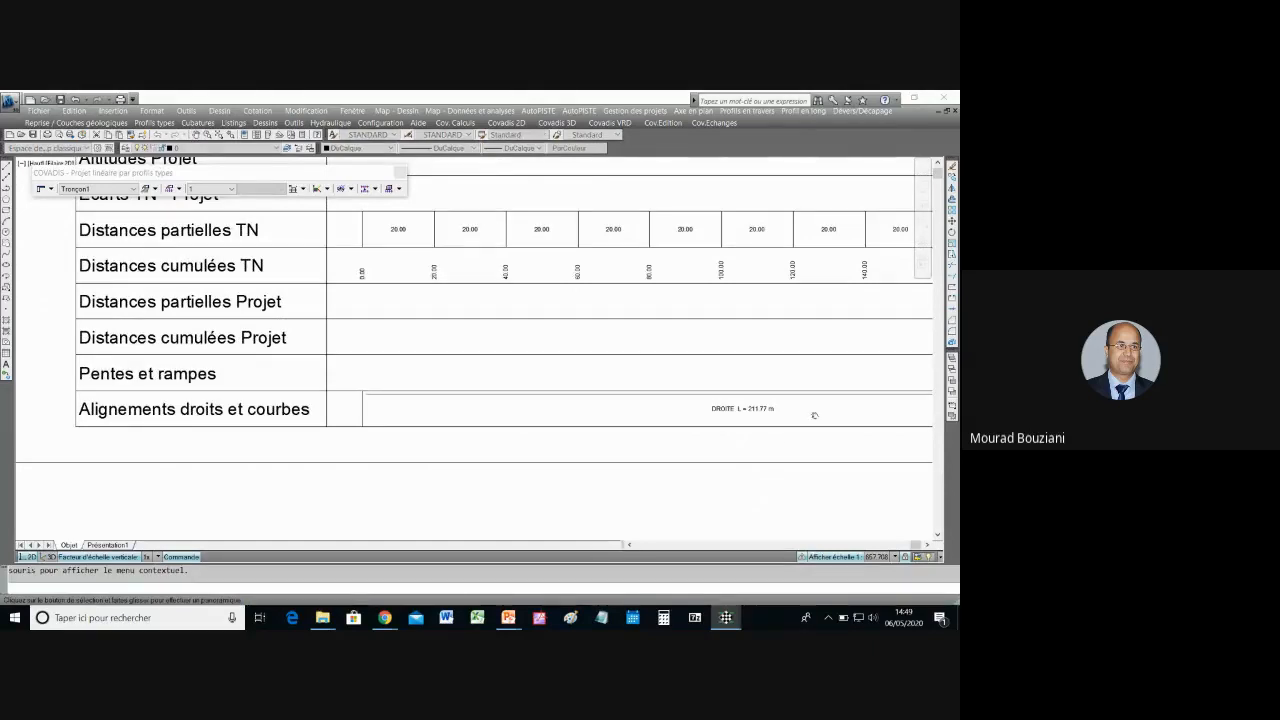
drag(814, 415, 206, 385)
drag(626, 395, 275, 396)
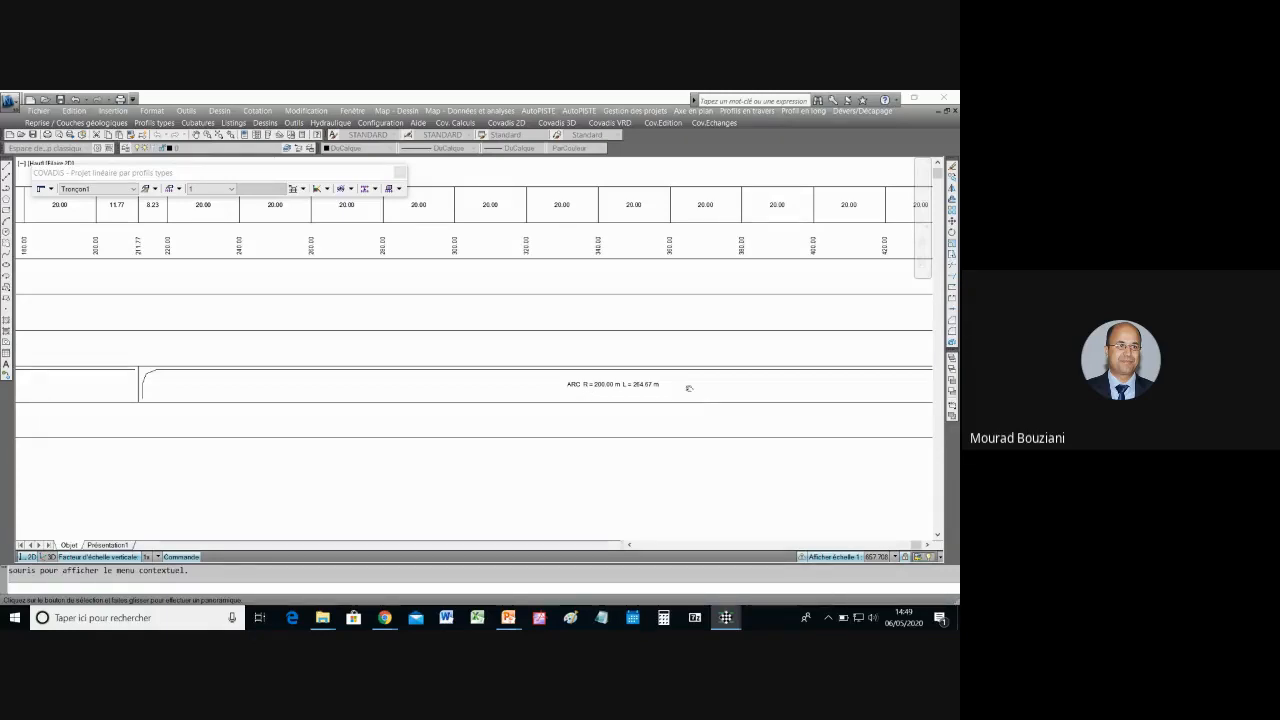
drag(689, 388, 550, 386)
drag(717, 386, 430, 396)
drag(638, 396, 405, 397)
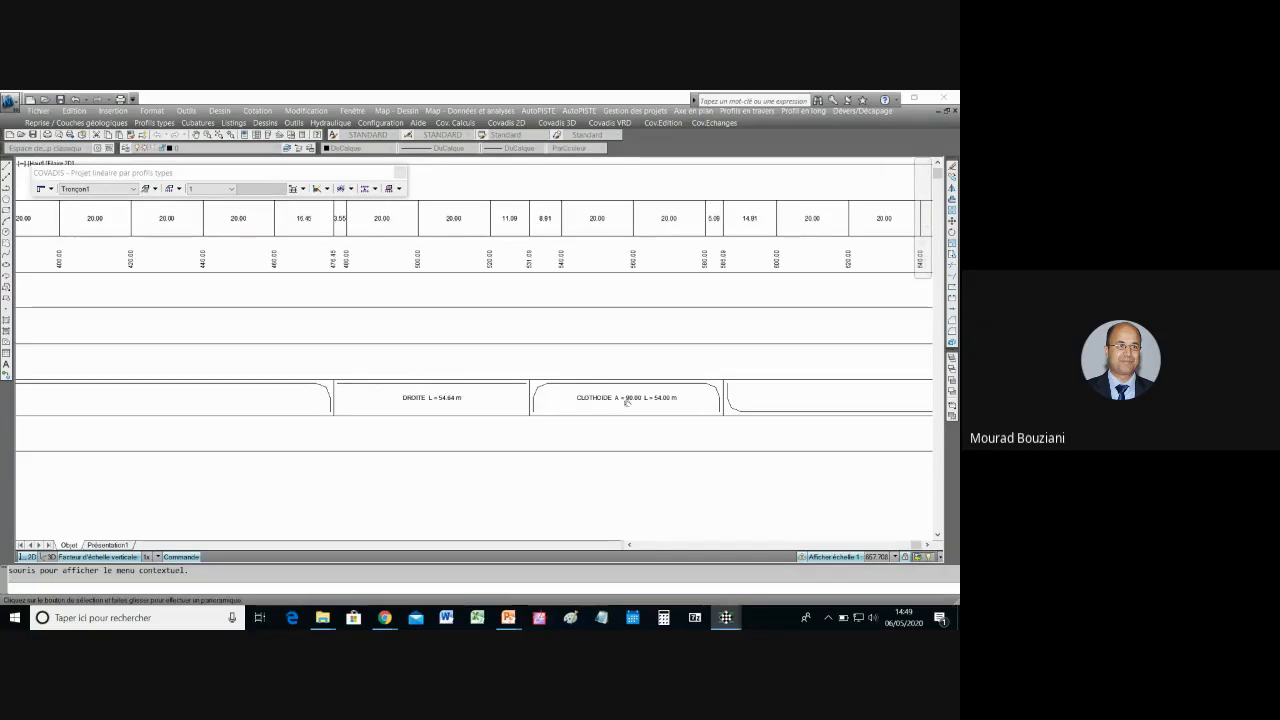
drag(626, 400, 456, 400)
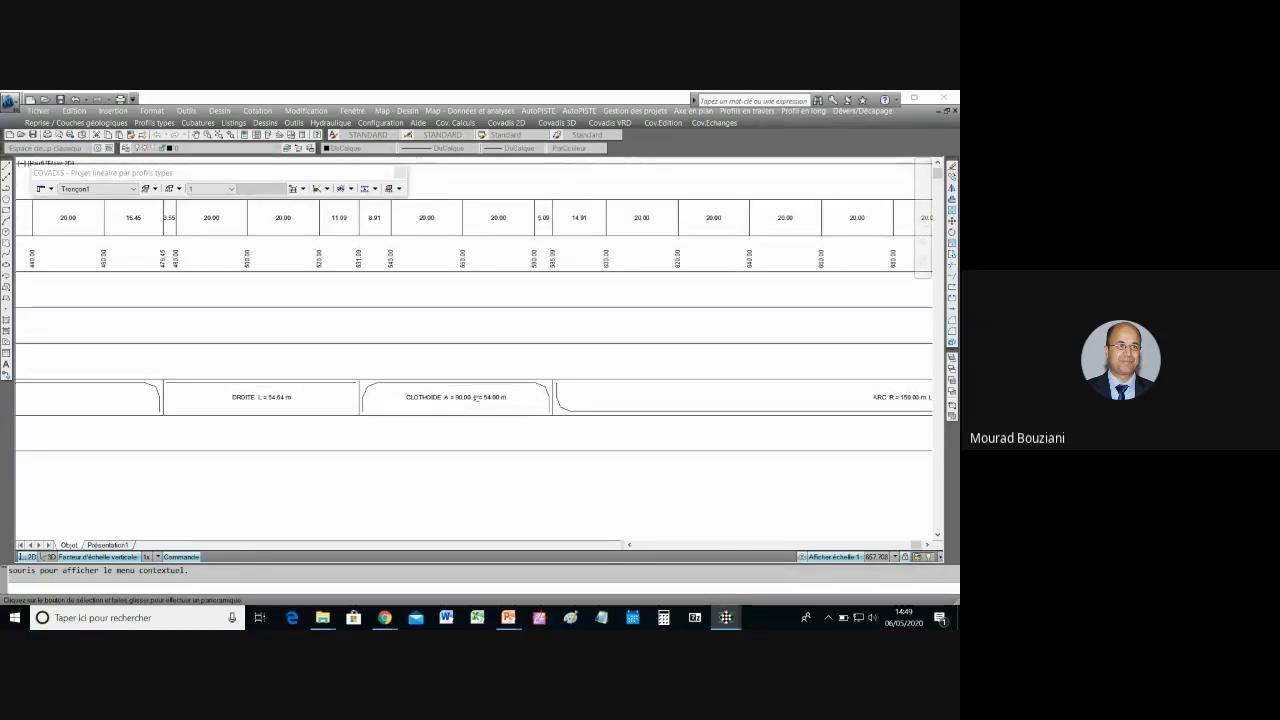
scroll(476, 397, up, 2)
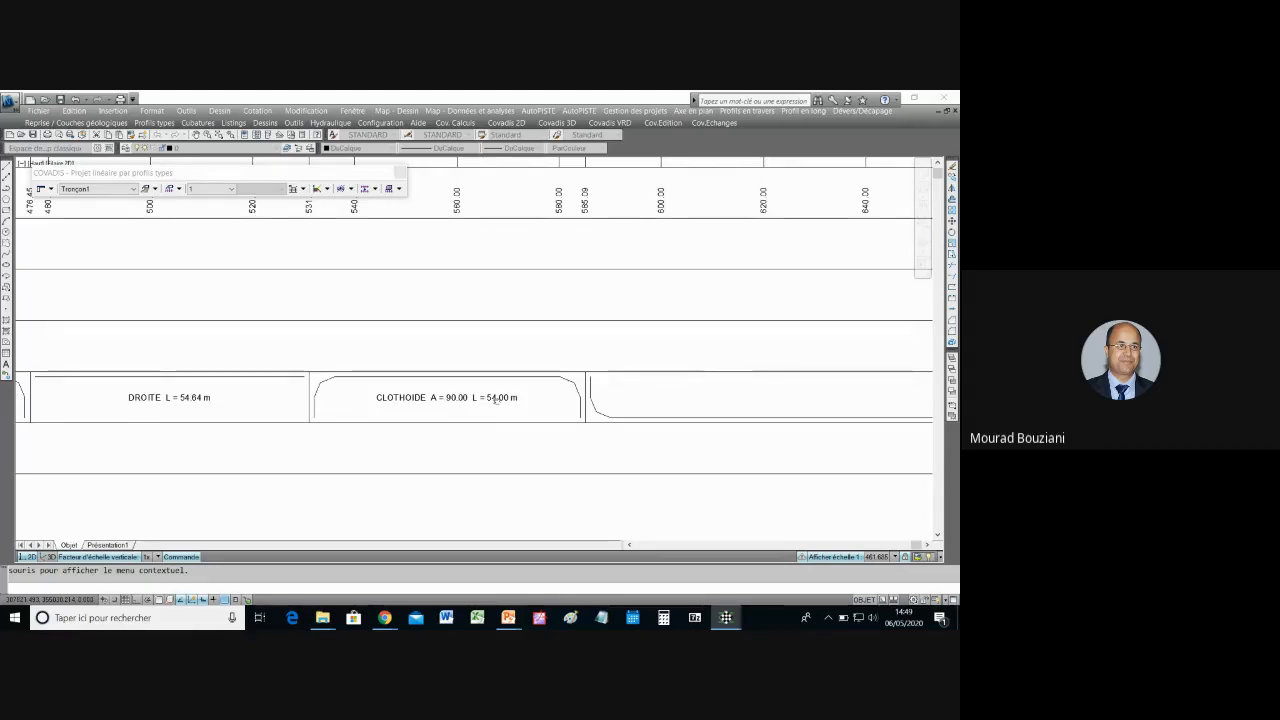
middle_drag(697, 402, 309, 400)
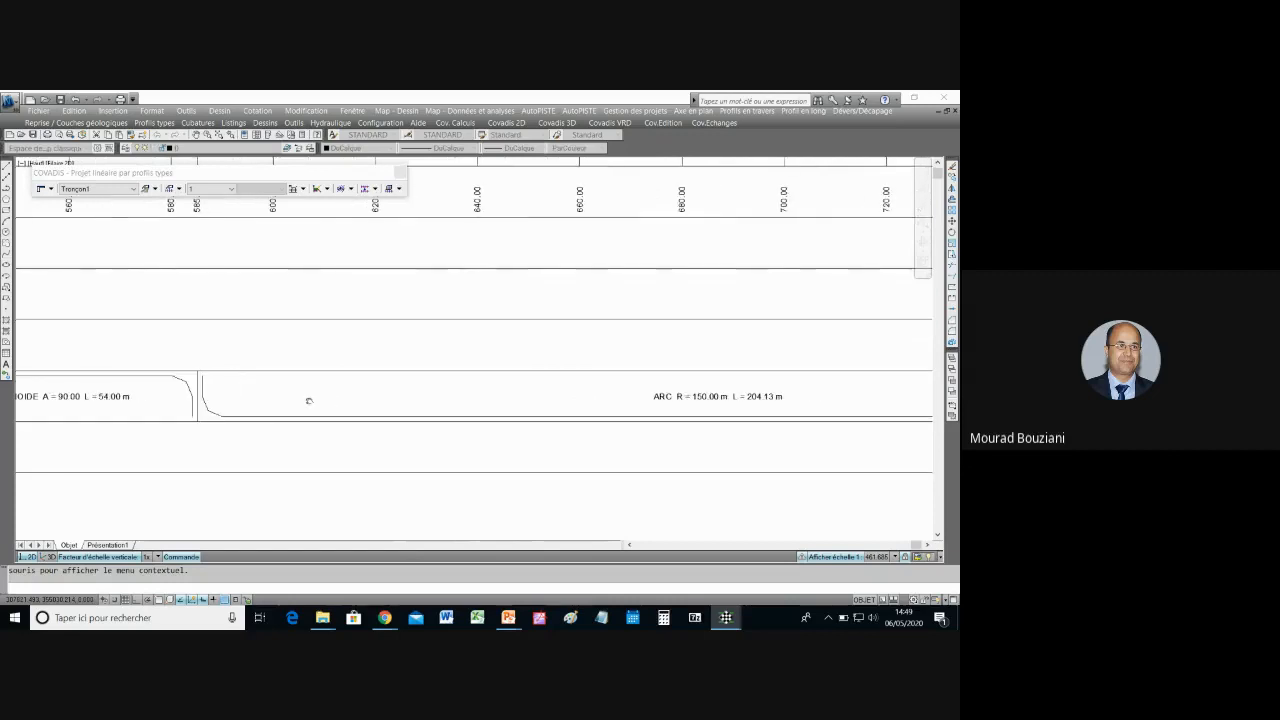
middle_drag(440, 396, 277, 398)
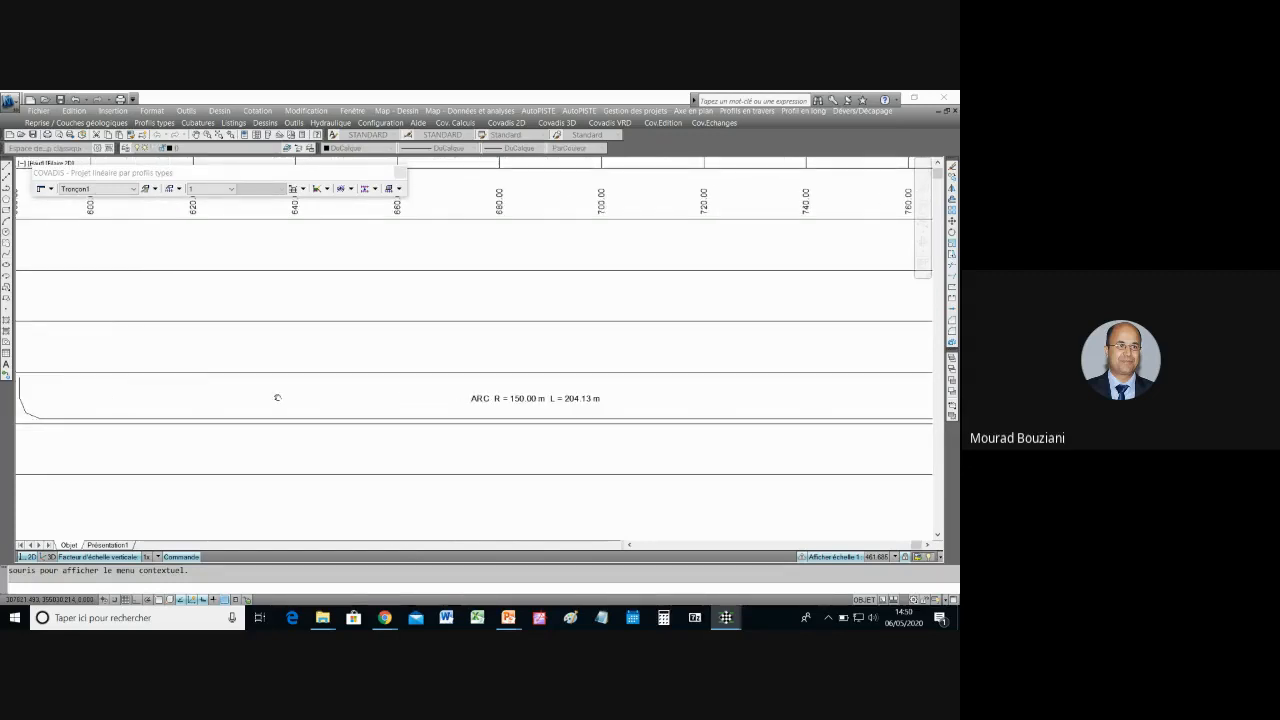
middle_drag(637, 400, 309, 398)
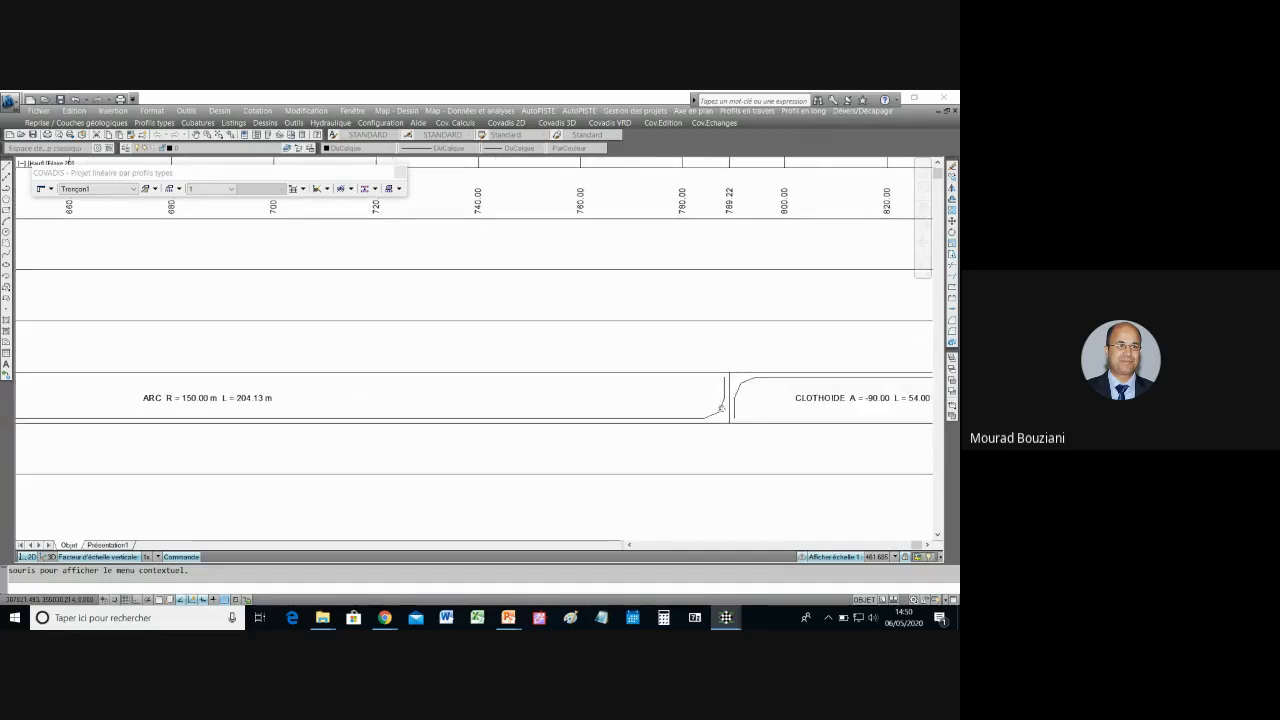
middle_drag(720, 407, 303, 401)
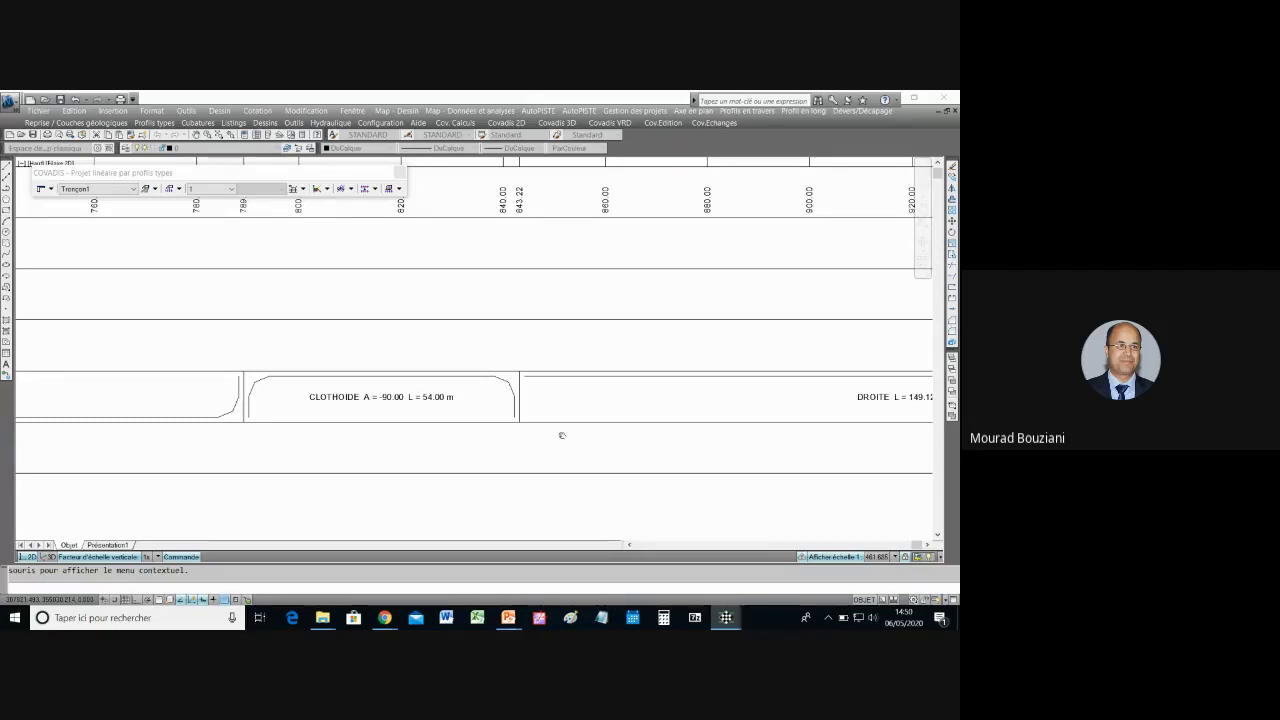
scroll(534, 417, down, 3)
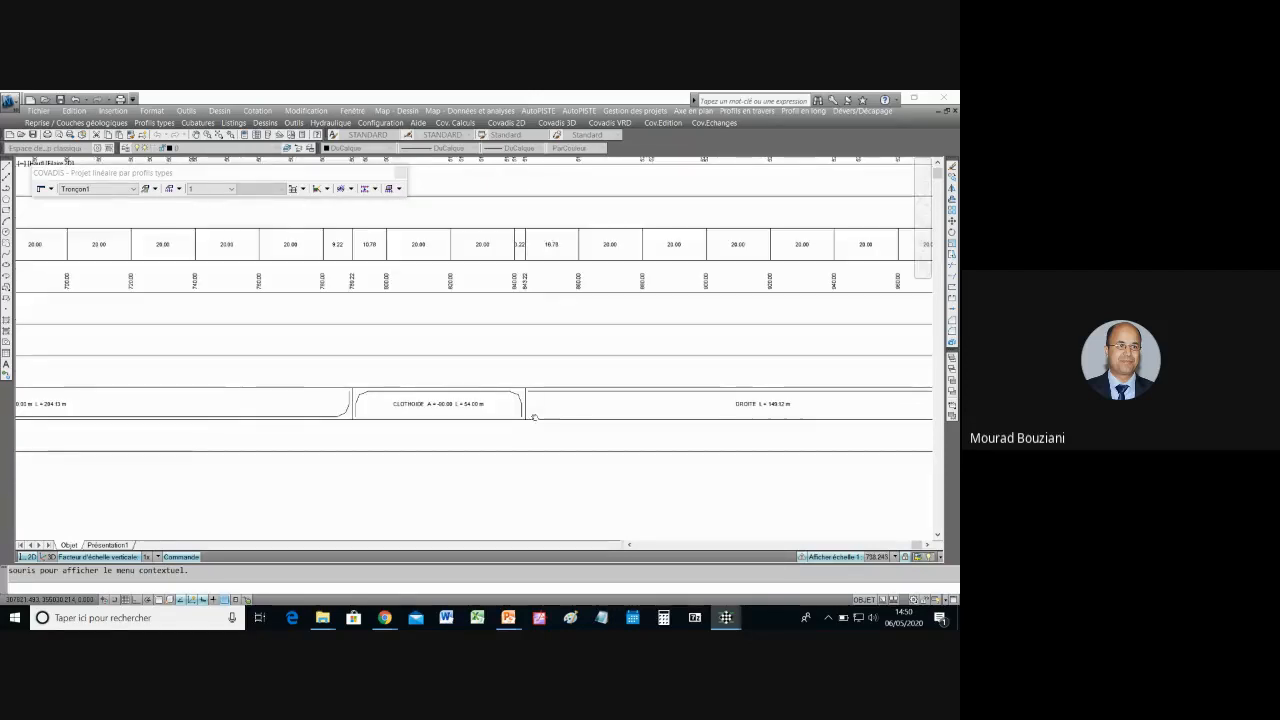
Step: Examine the whole long profile against its data table, including the terrain line, the X and Y scales and the comparison plane
scroll(534, 417, down, 2)
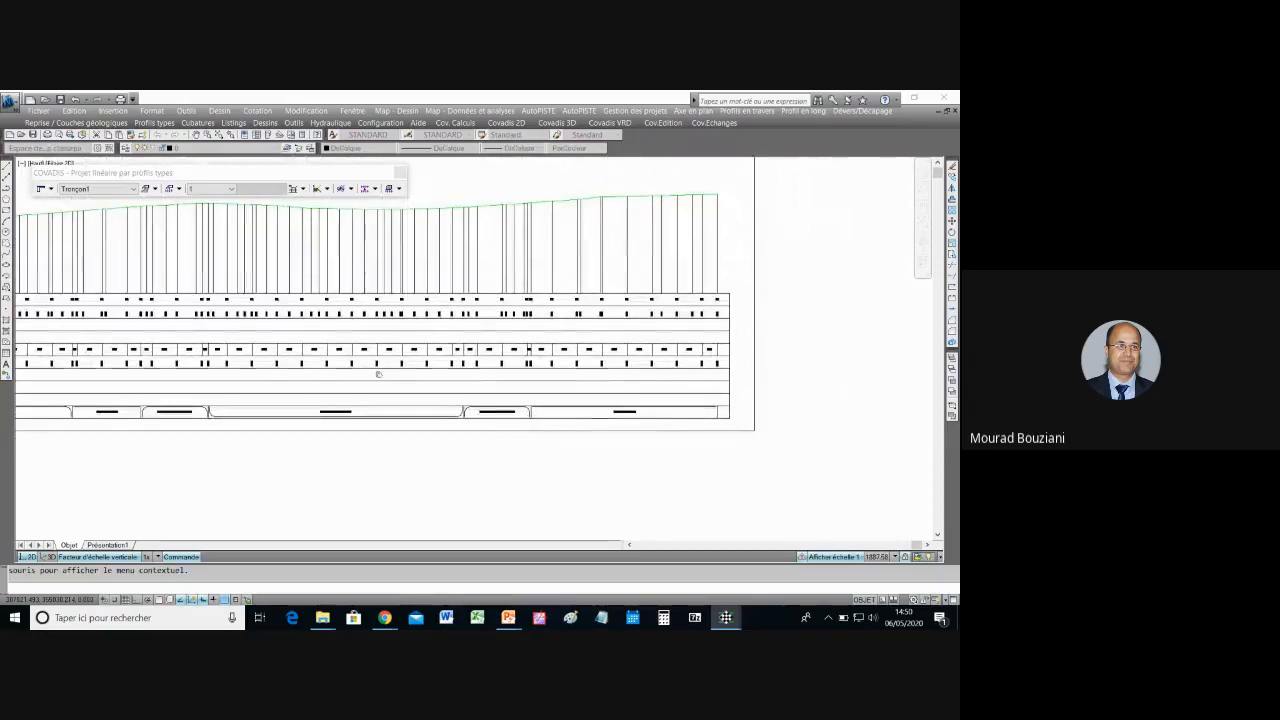
mouse_move(330, 346)
middle_down()
mouse_move(516, 385)
mouse_move(578, 367)
middle_up()
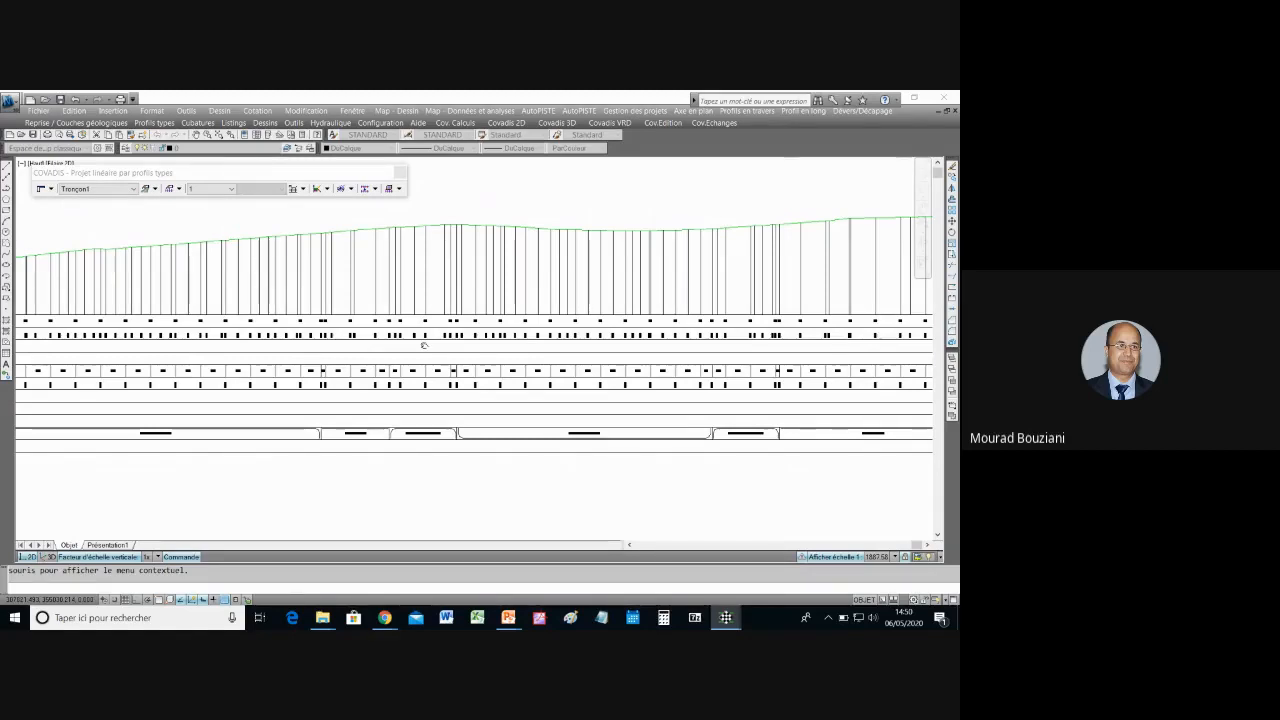
scroll(190, 297, down, 4)
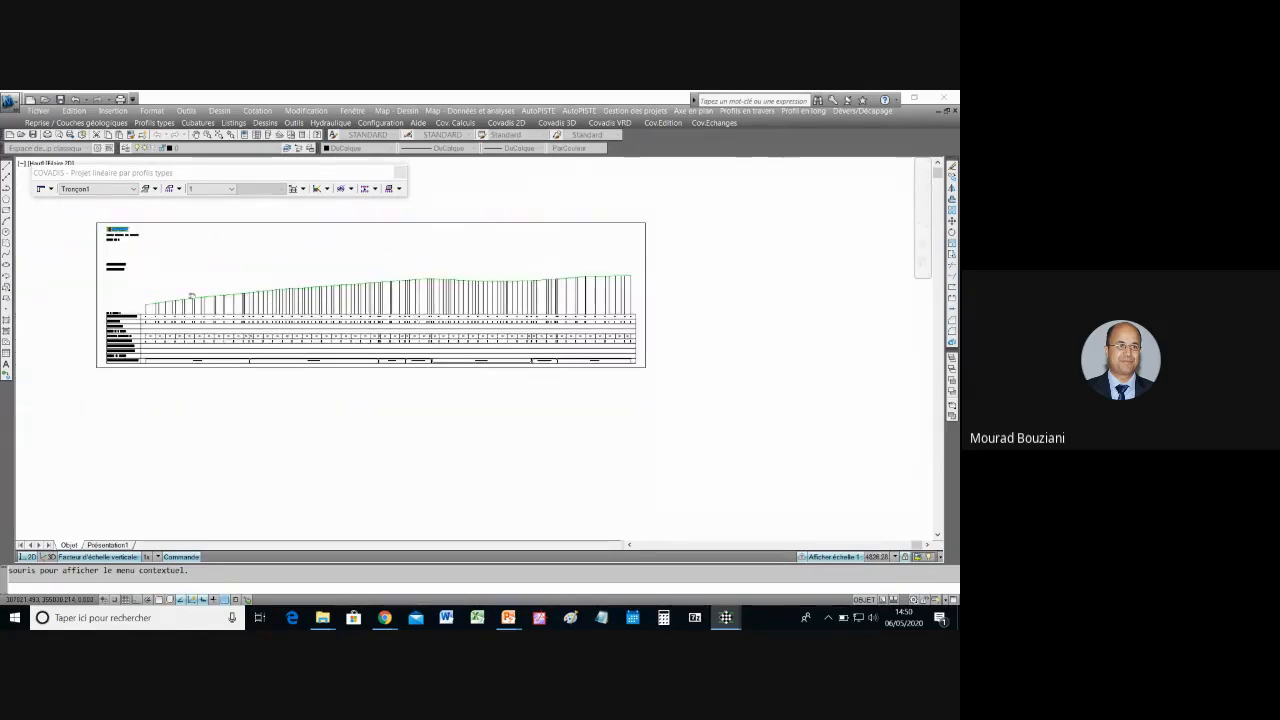
scroll(110, 314, up, 4)
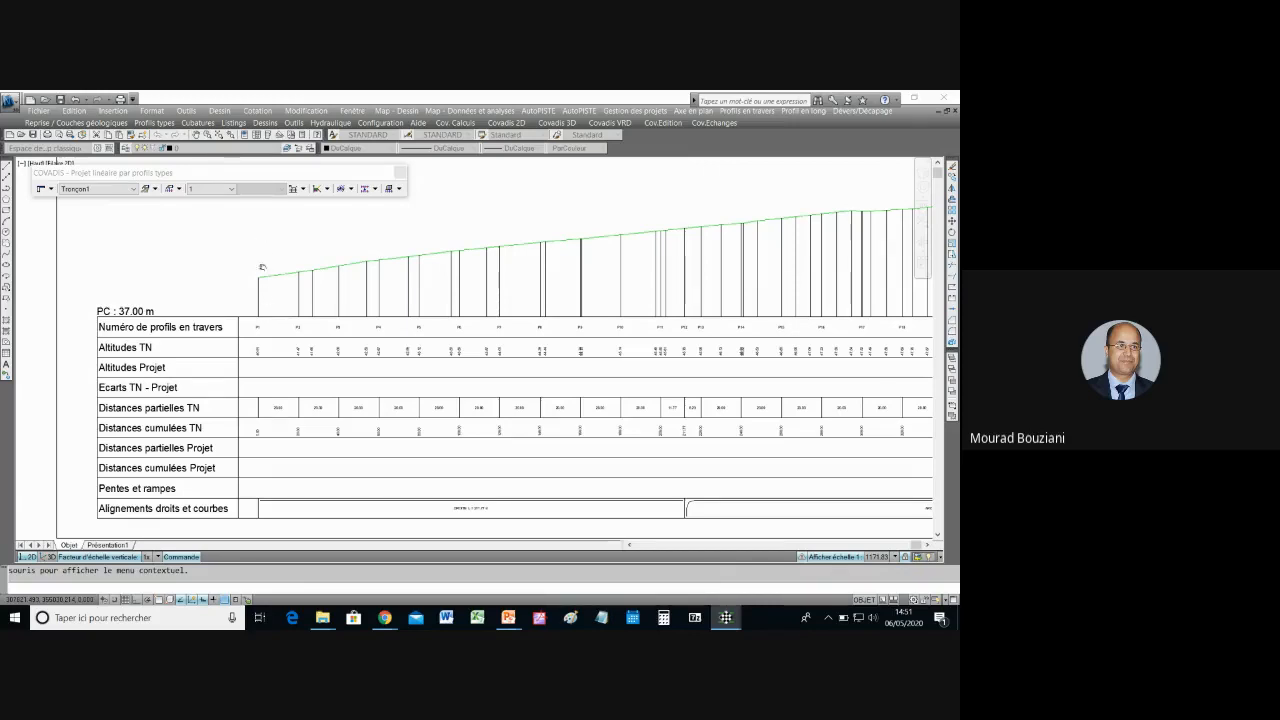
scroll(262, 266, down, 3)
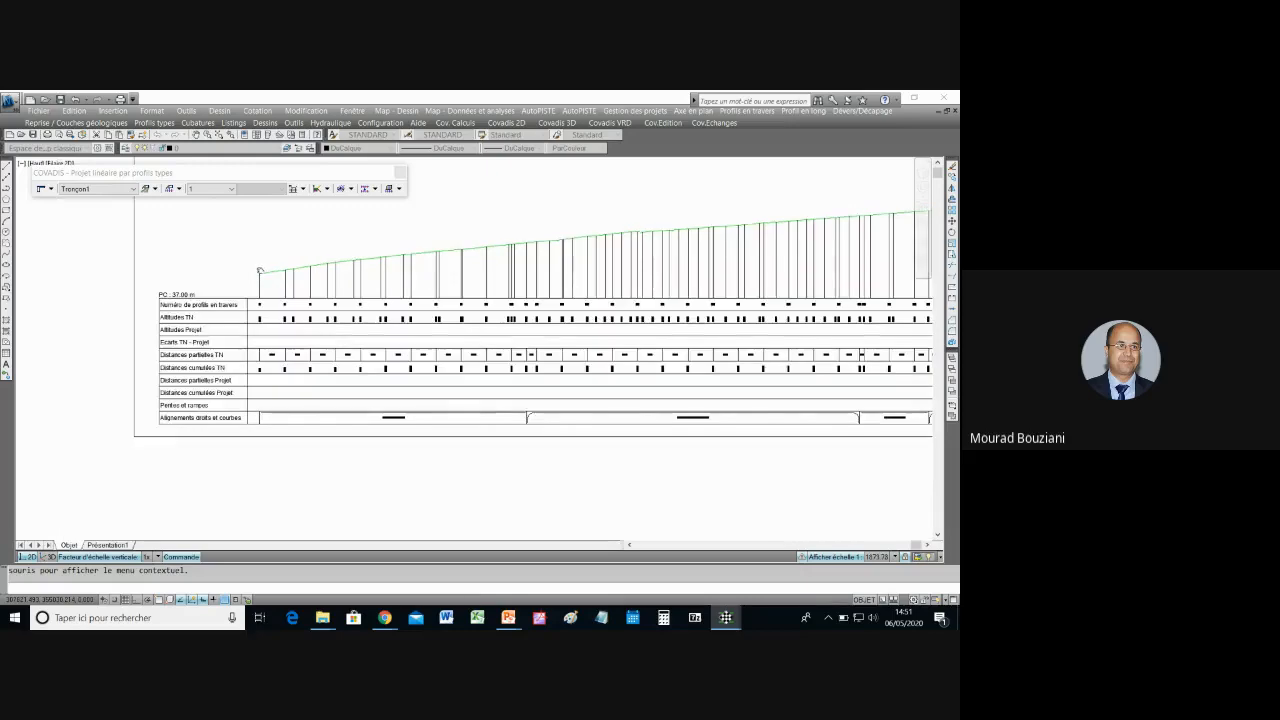
scroll(242, 236, up, 3)
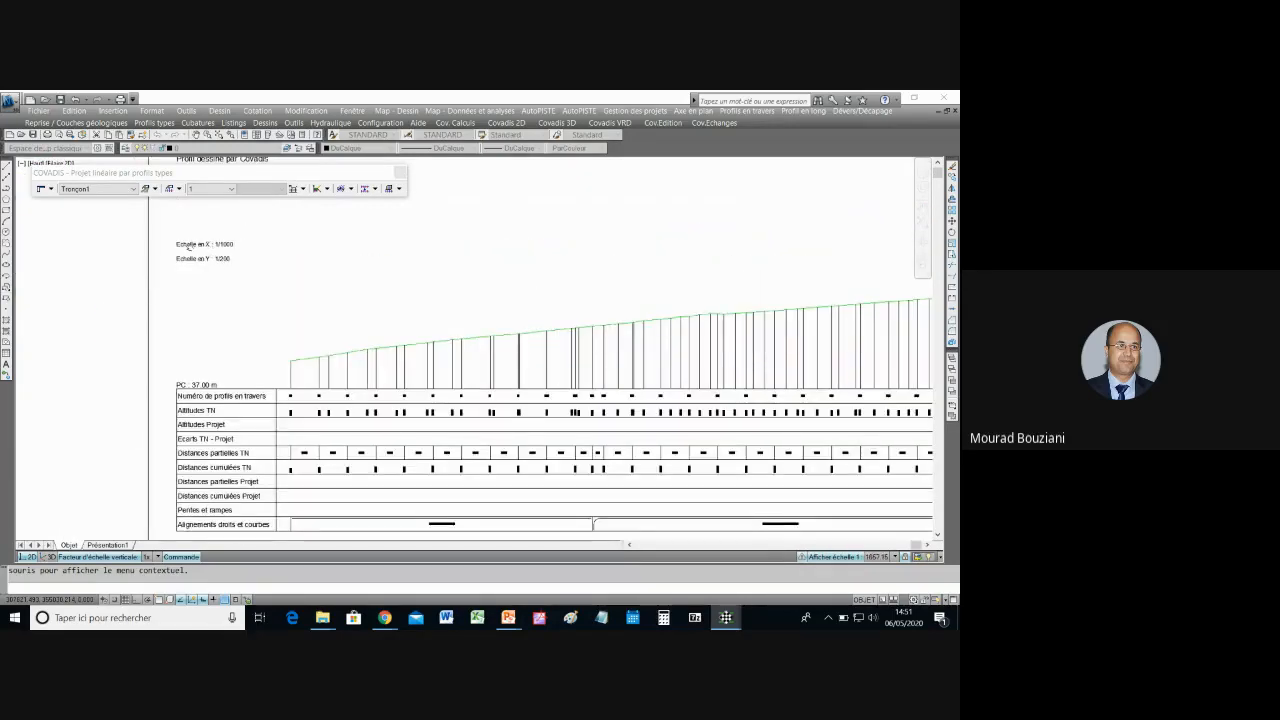
scroll(192, 240, up, 1)
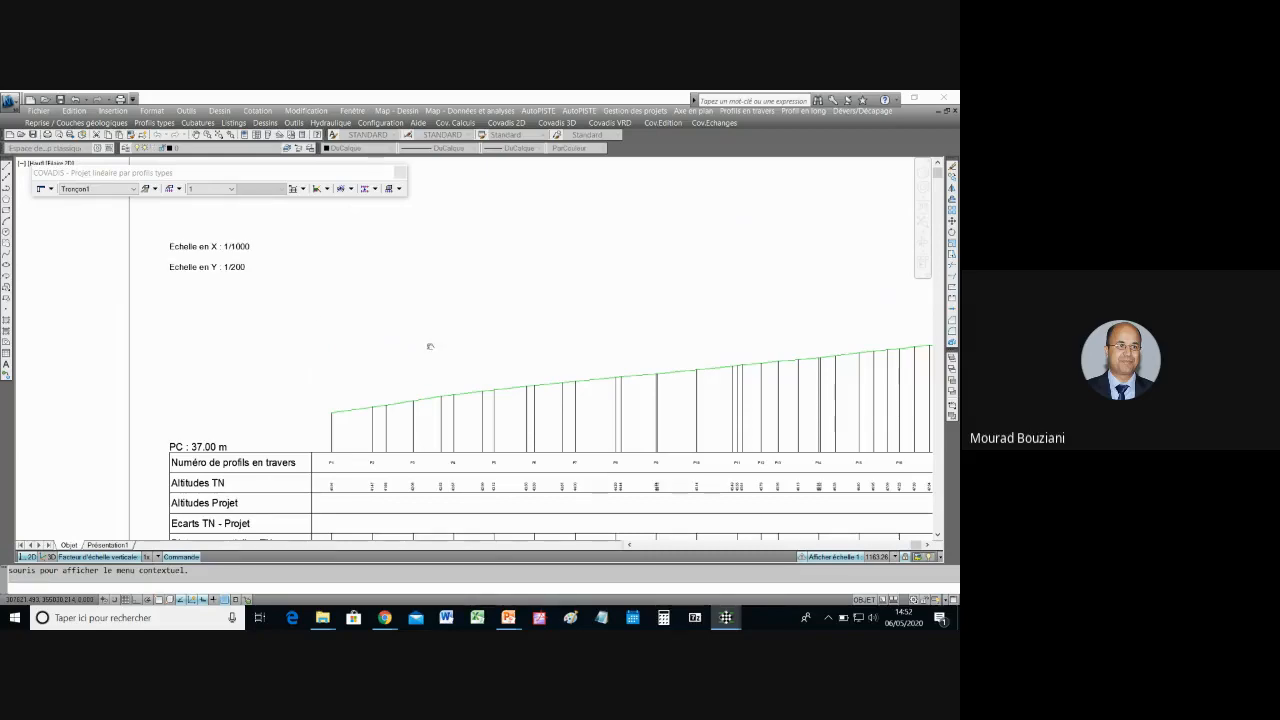
scroll(430, 346, down, 5)
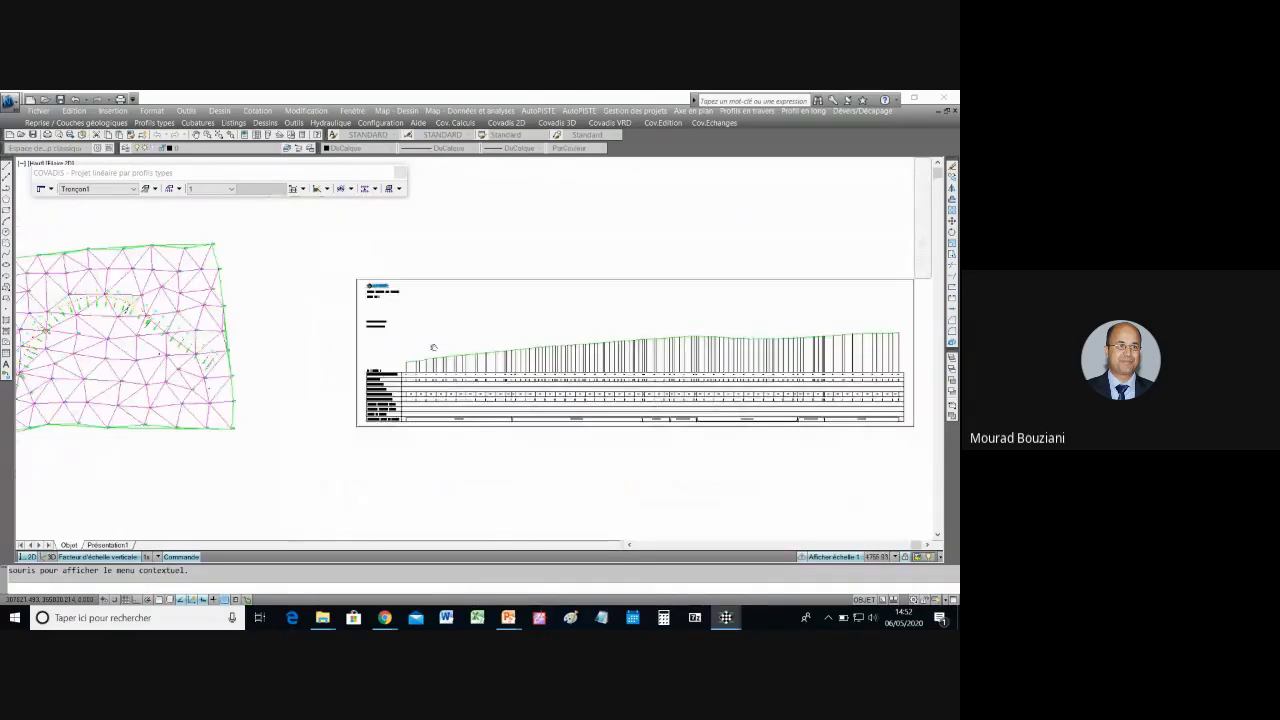
middle_drag(702, 357, 503, 360)
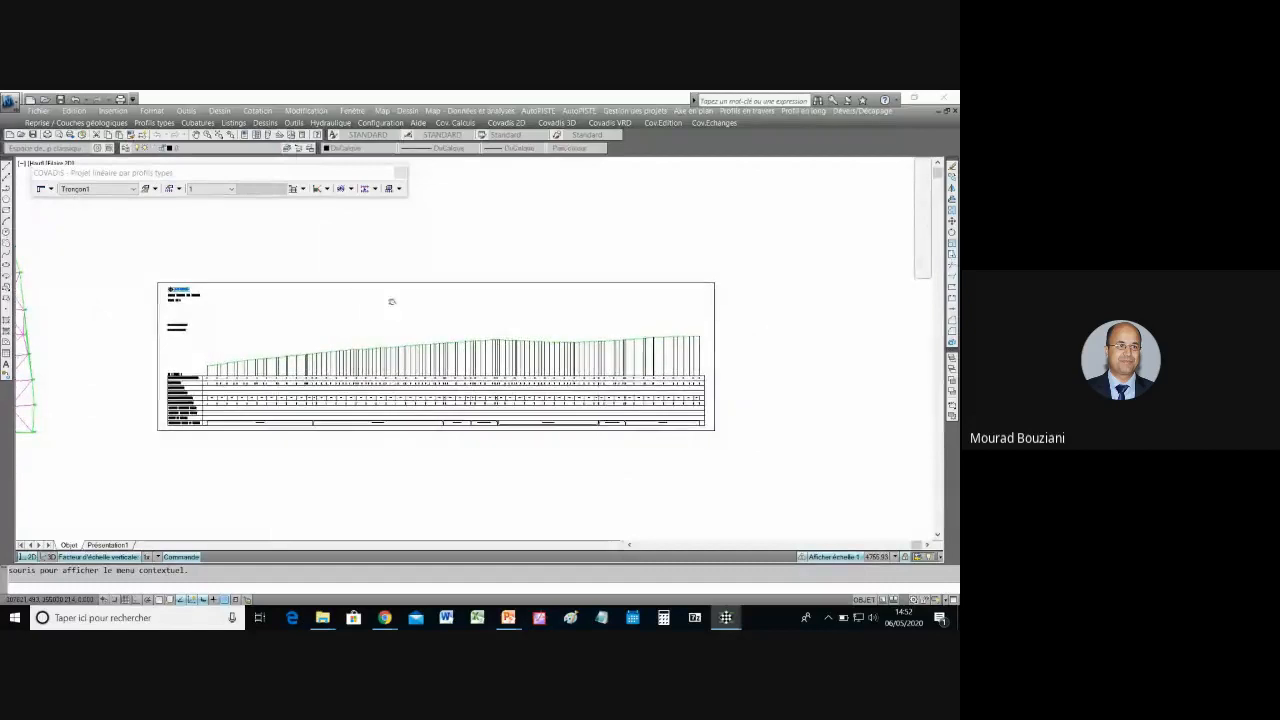
scroll(244, 218, up, 2)
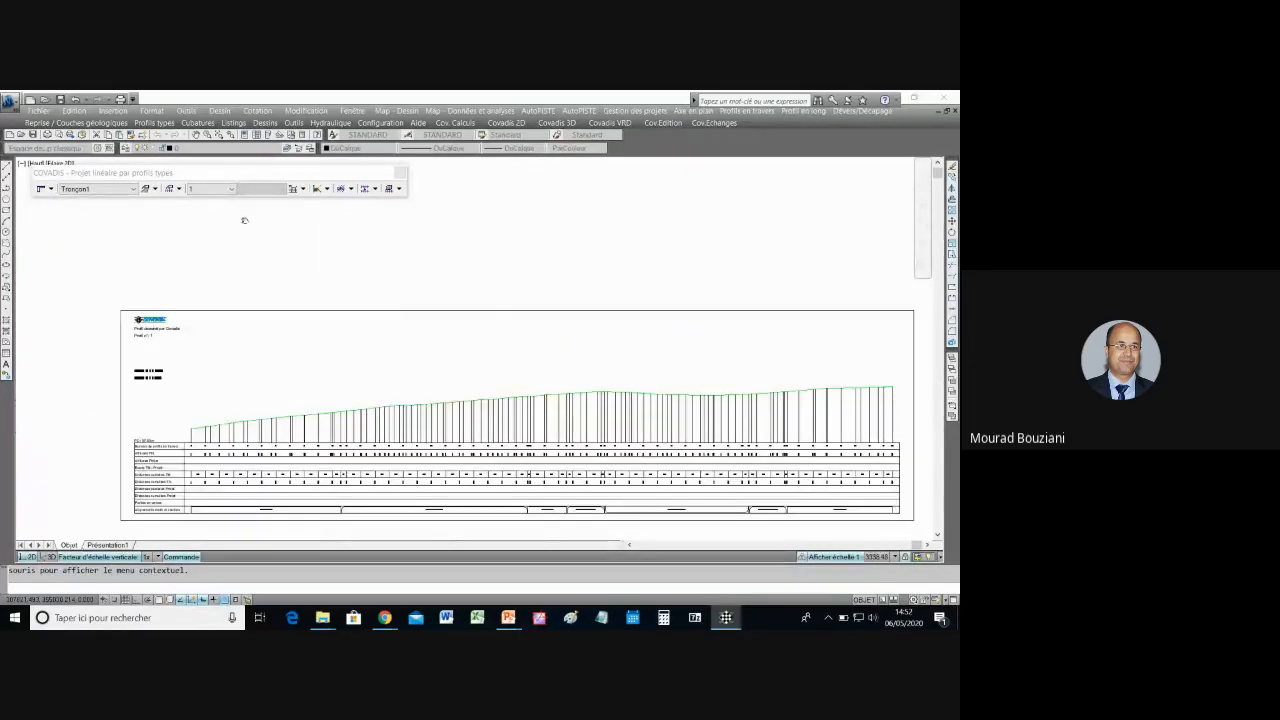
Step: Start a straight project alignment (Alignements droits) relative to cross profile P1, with horizontal distance 0 and altitude 42
middle_drag(428, 334, 386, 289)
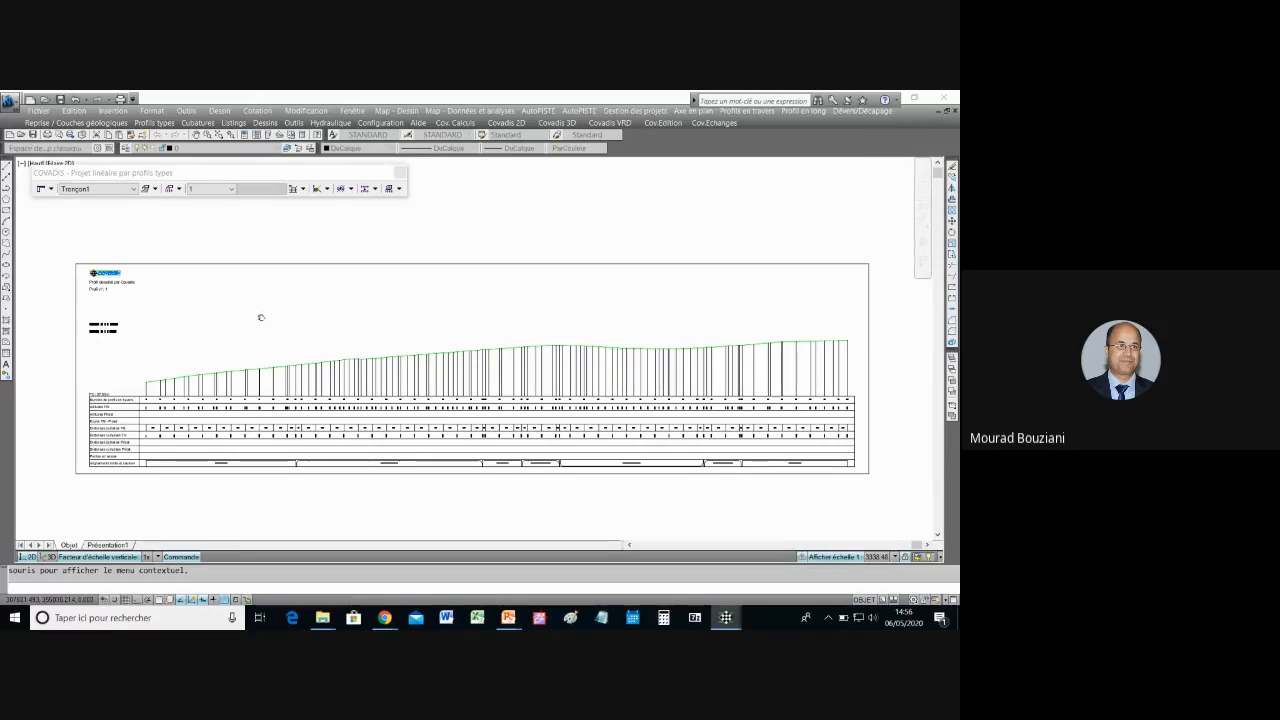
click(304, 189)
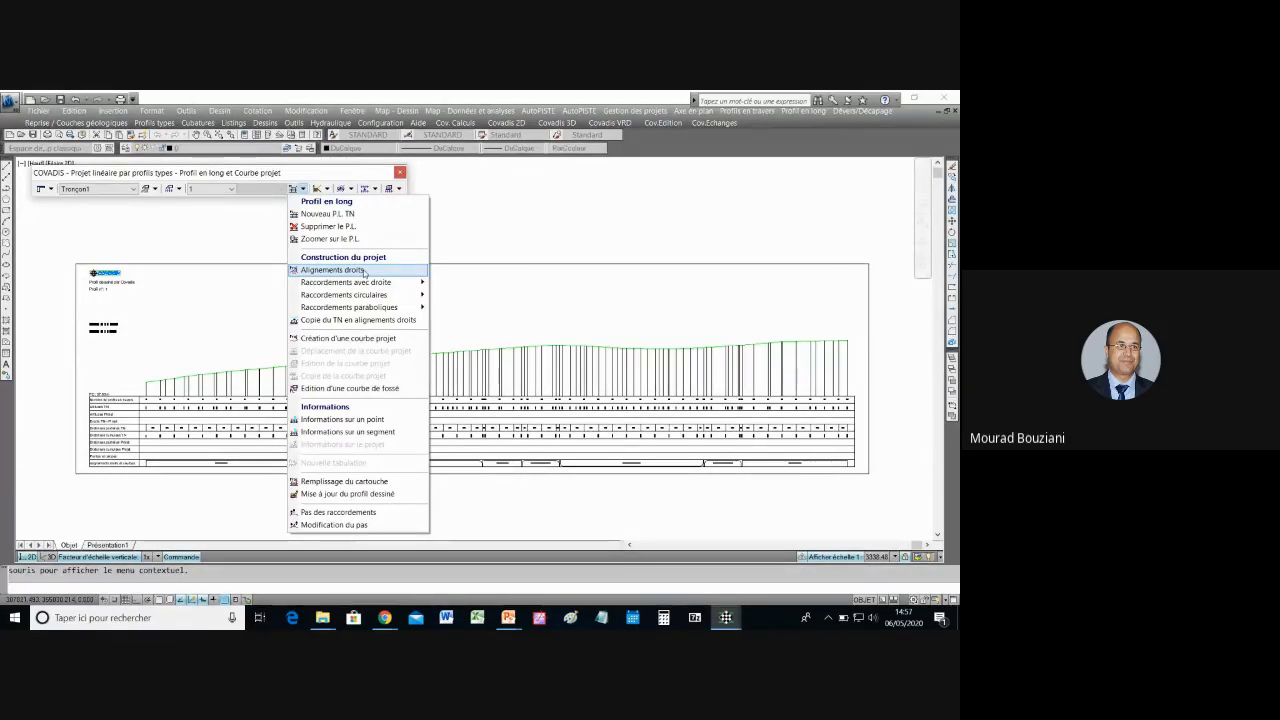
click(364, 271)
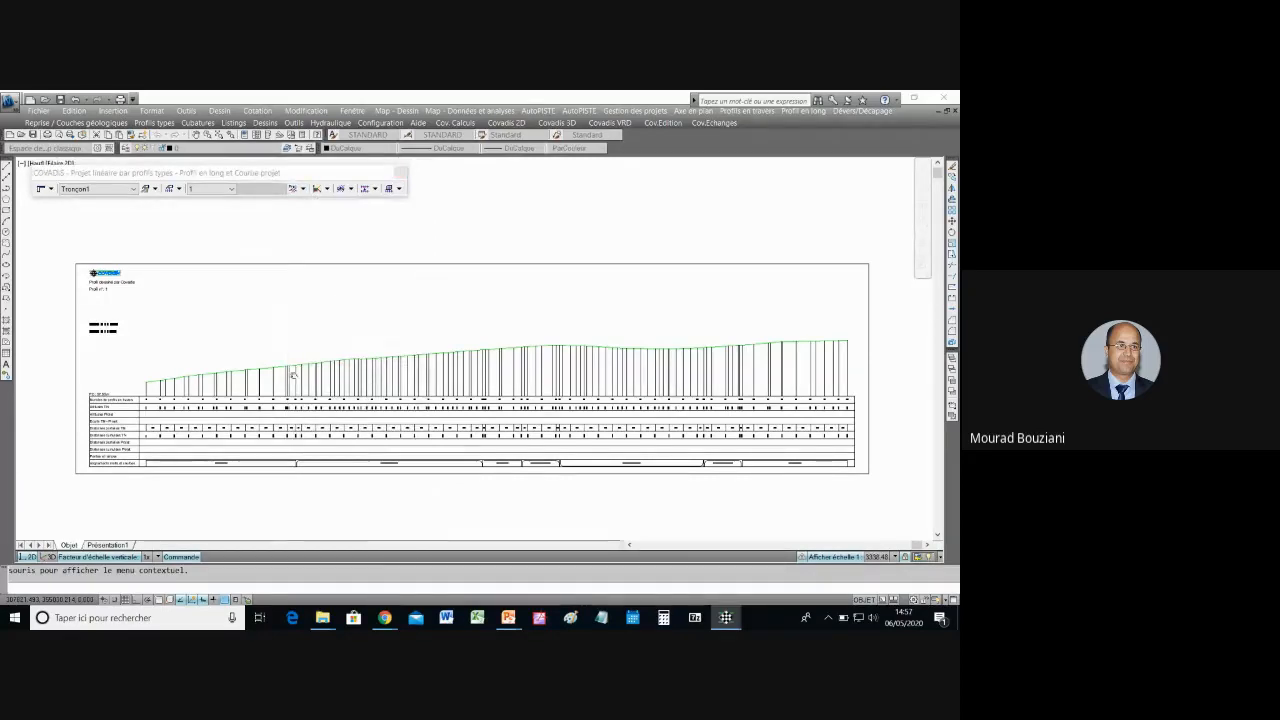
right_click(267, 302)
click(276, 305)
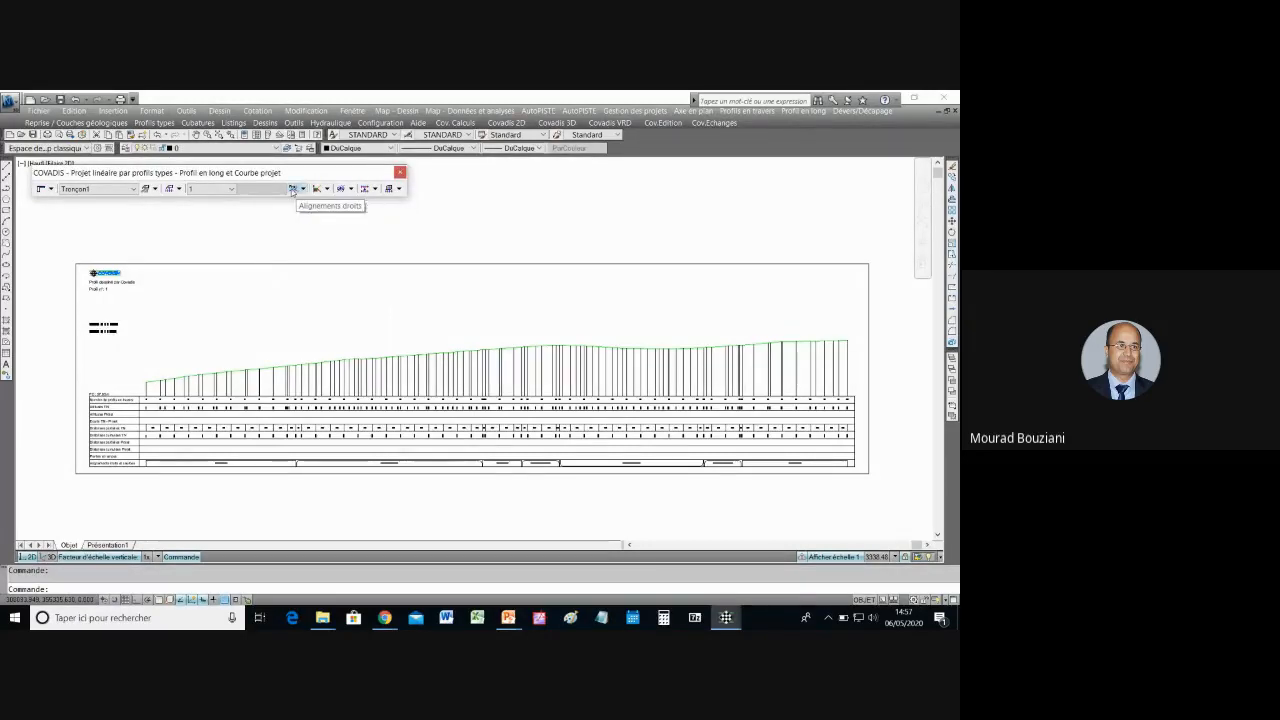
click(294, 189)
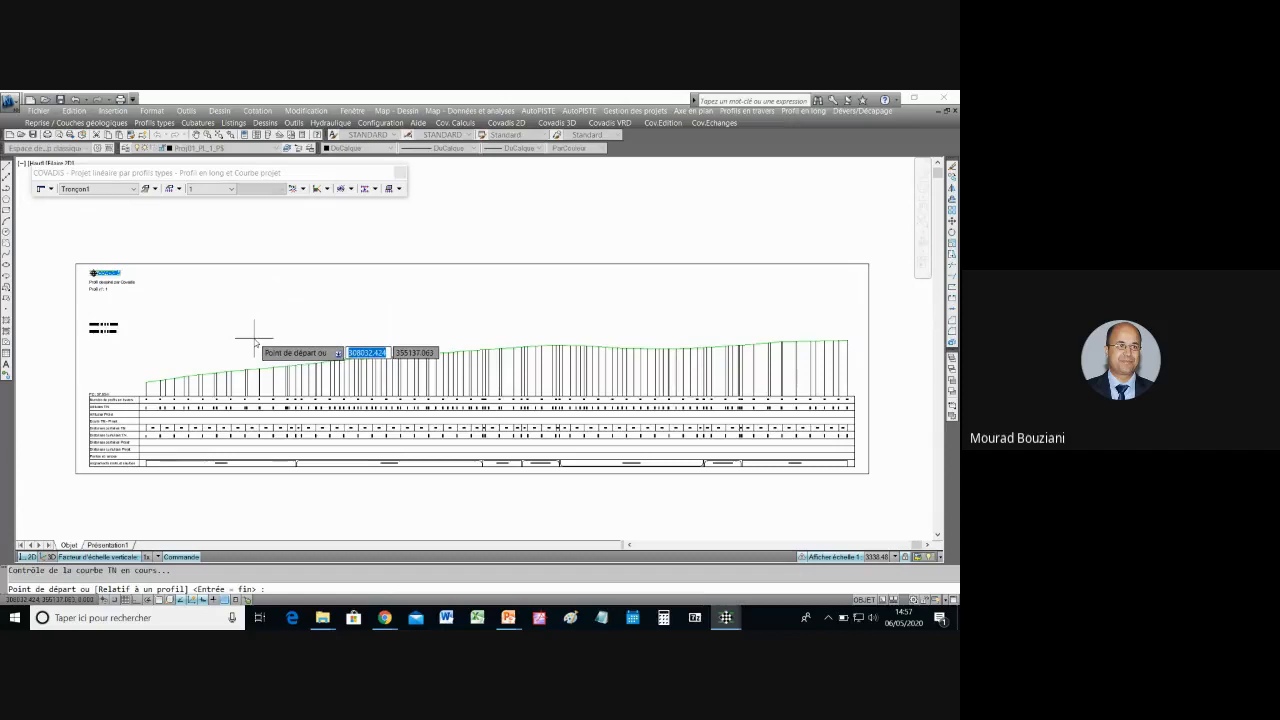
click(303, 188)
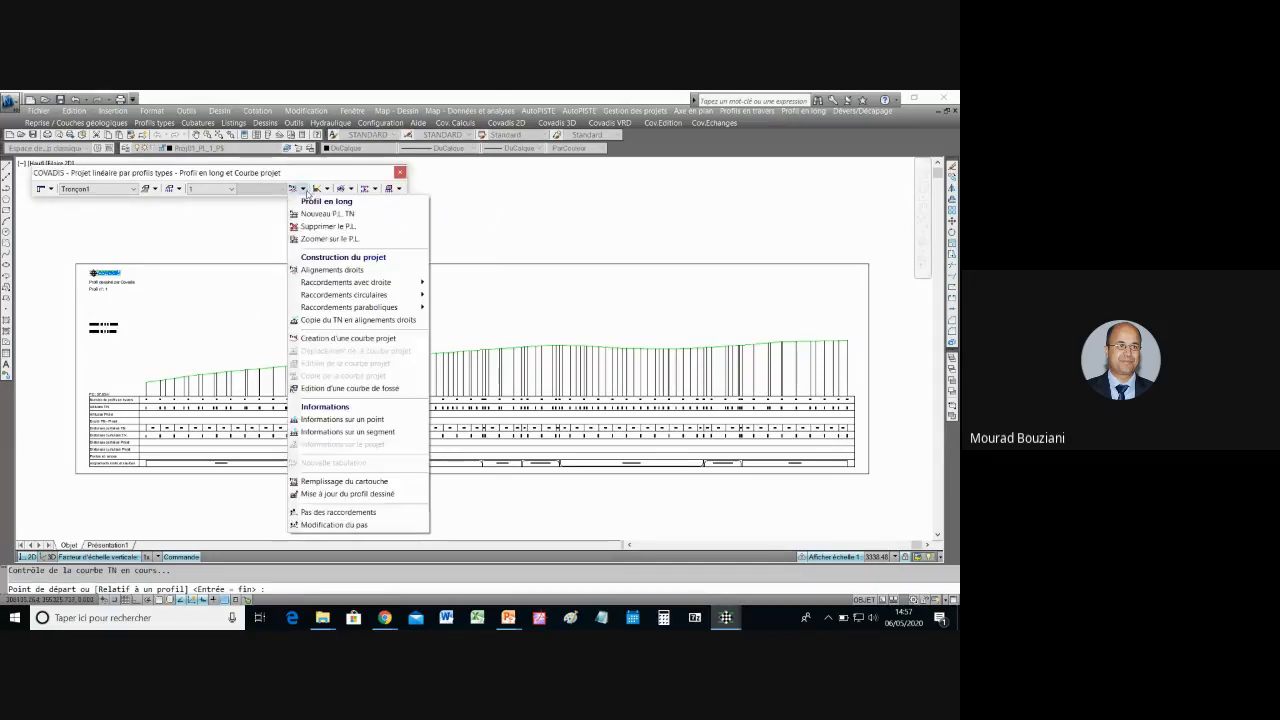
click(361, 270)
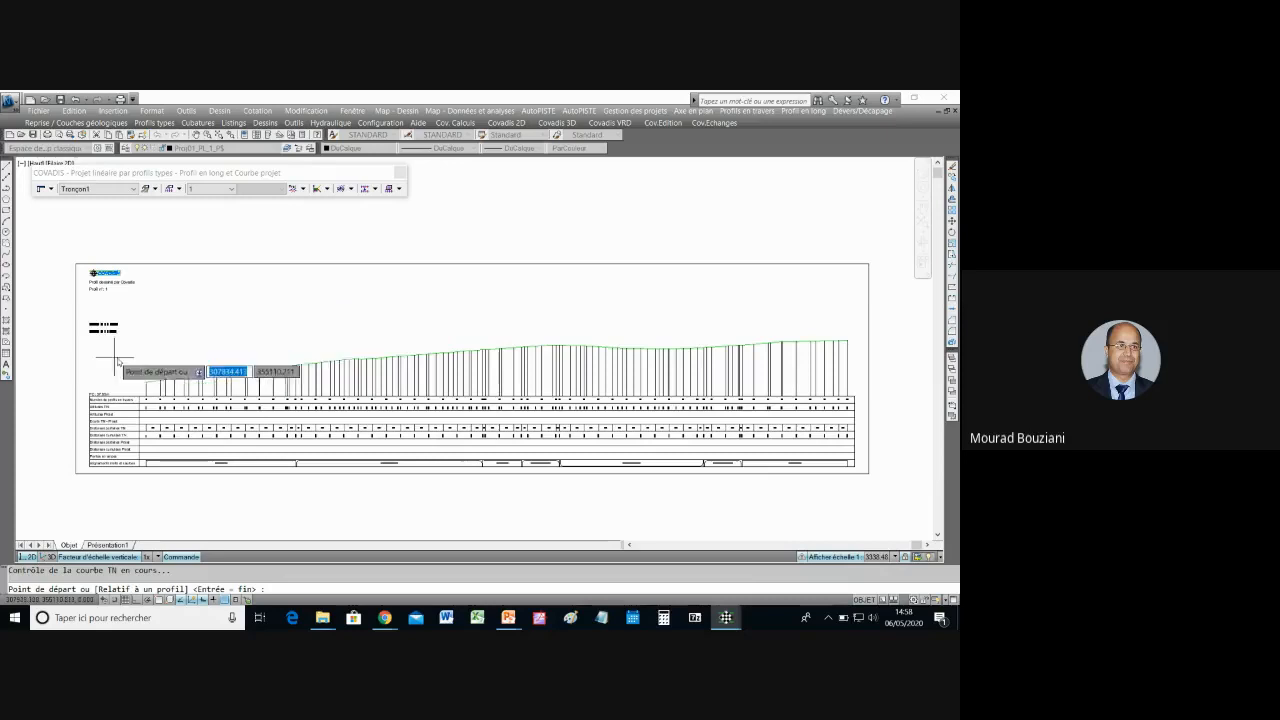
scroll(130, 365, up, 2)
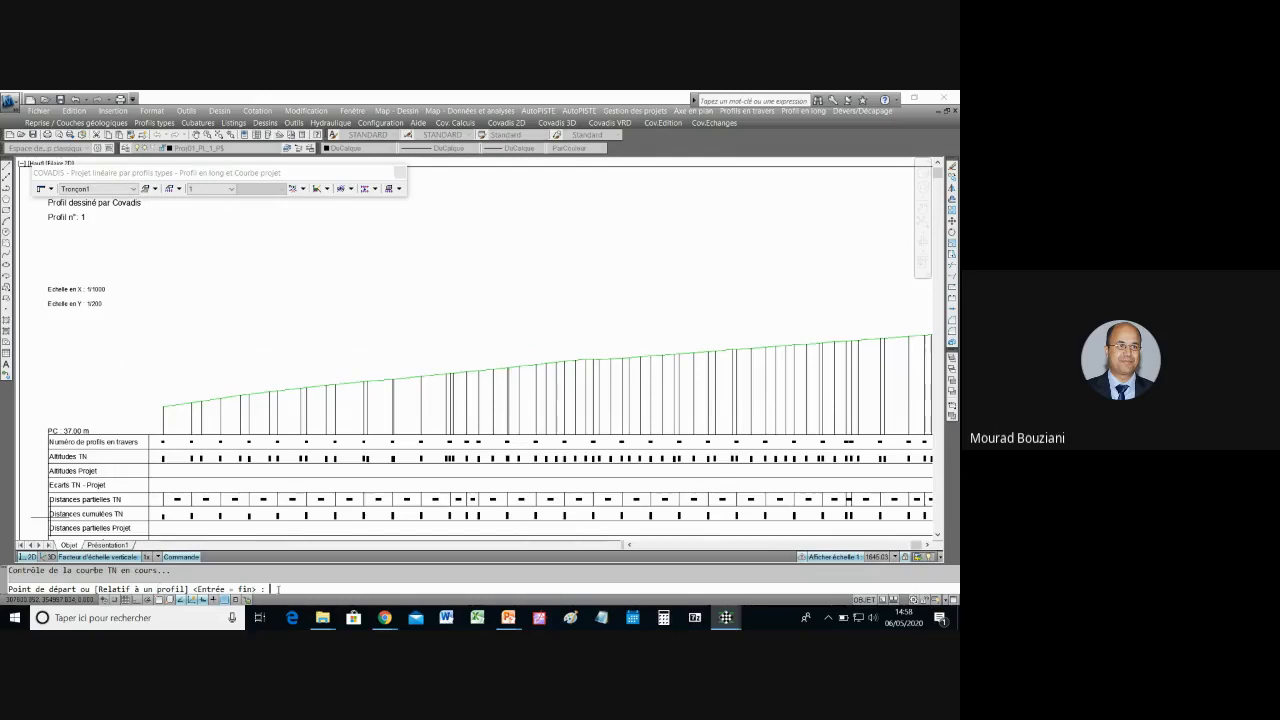
text(r)
key(Return)
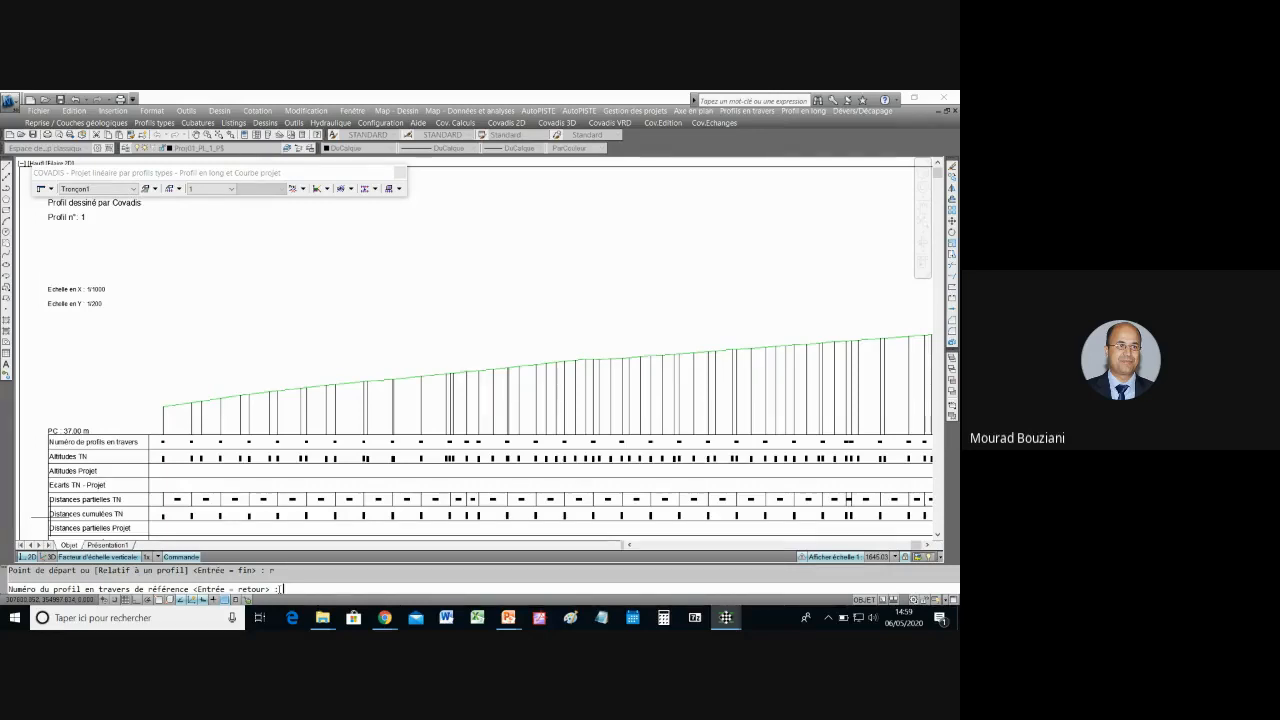
text(p1)
key(Return)
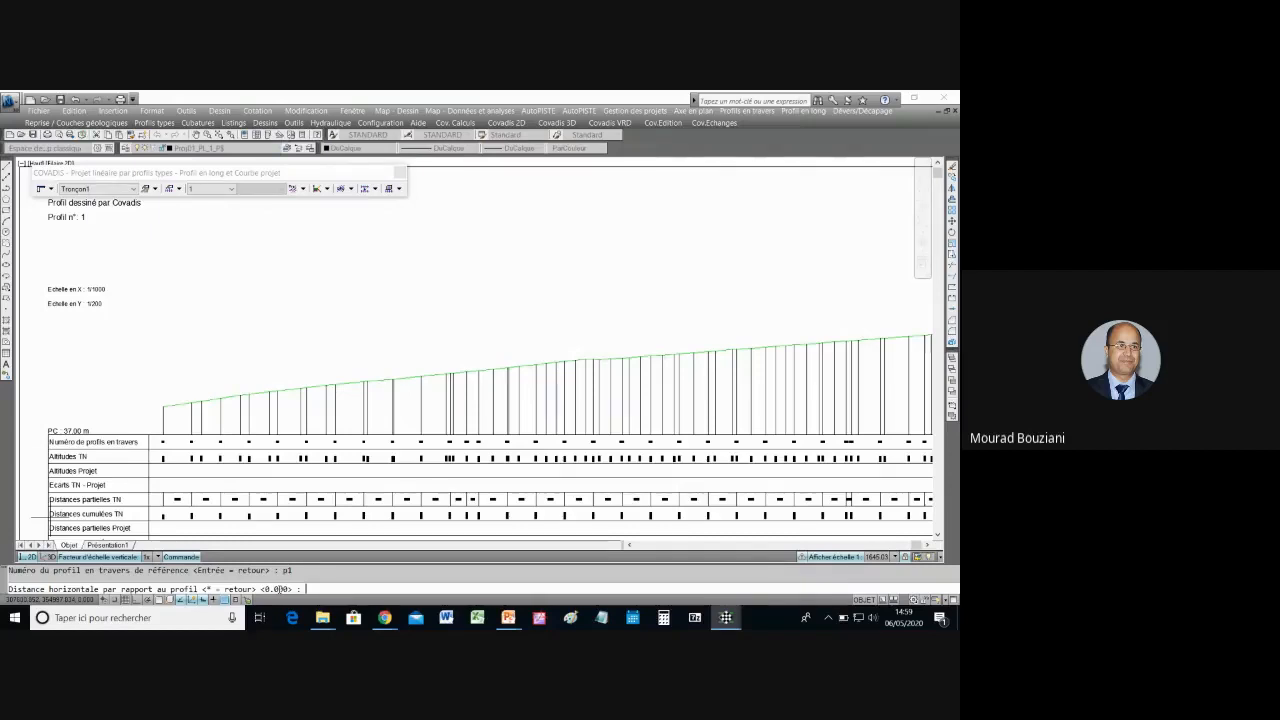
key(Return)
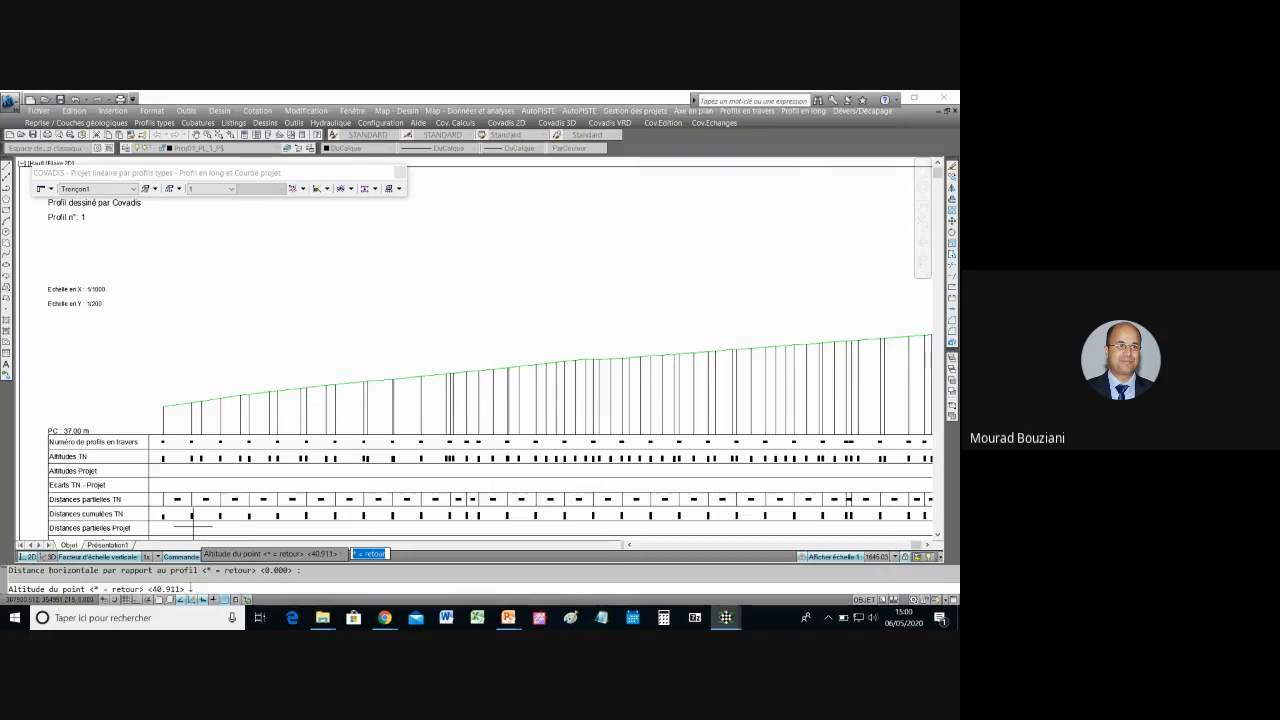
text(42)
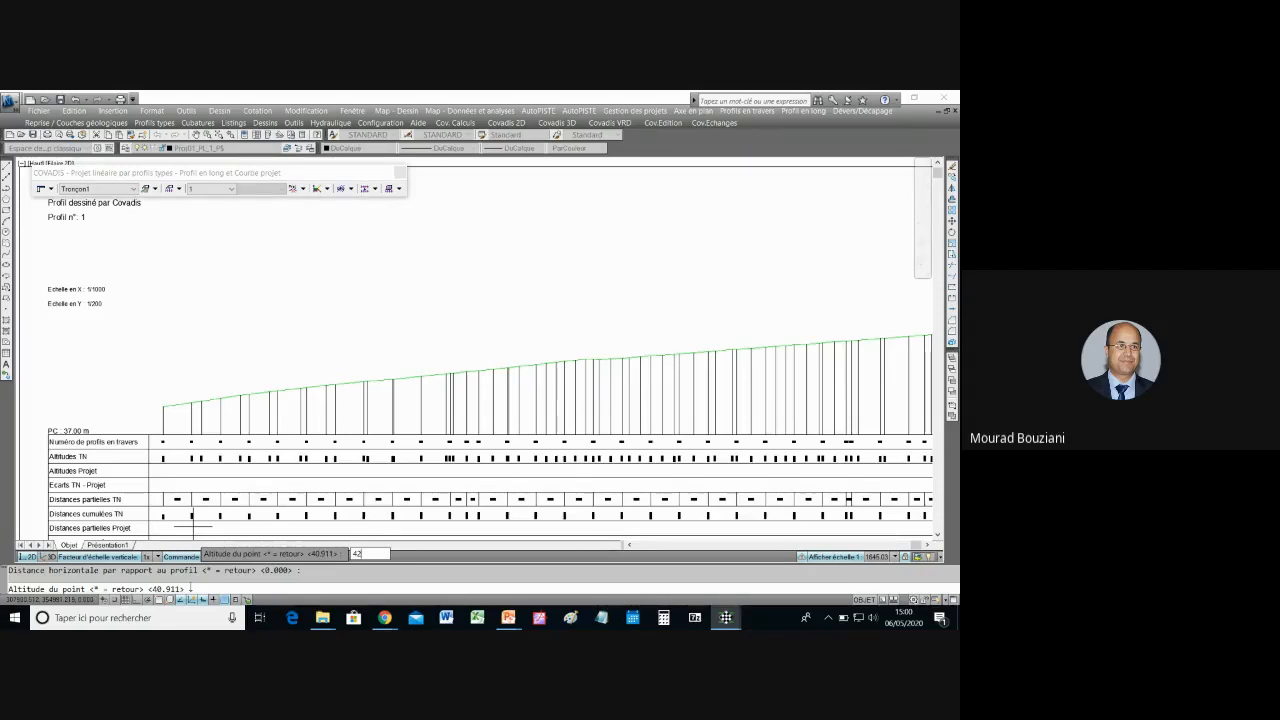
key(Return)
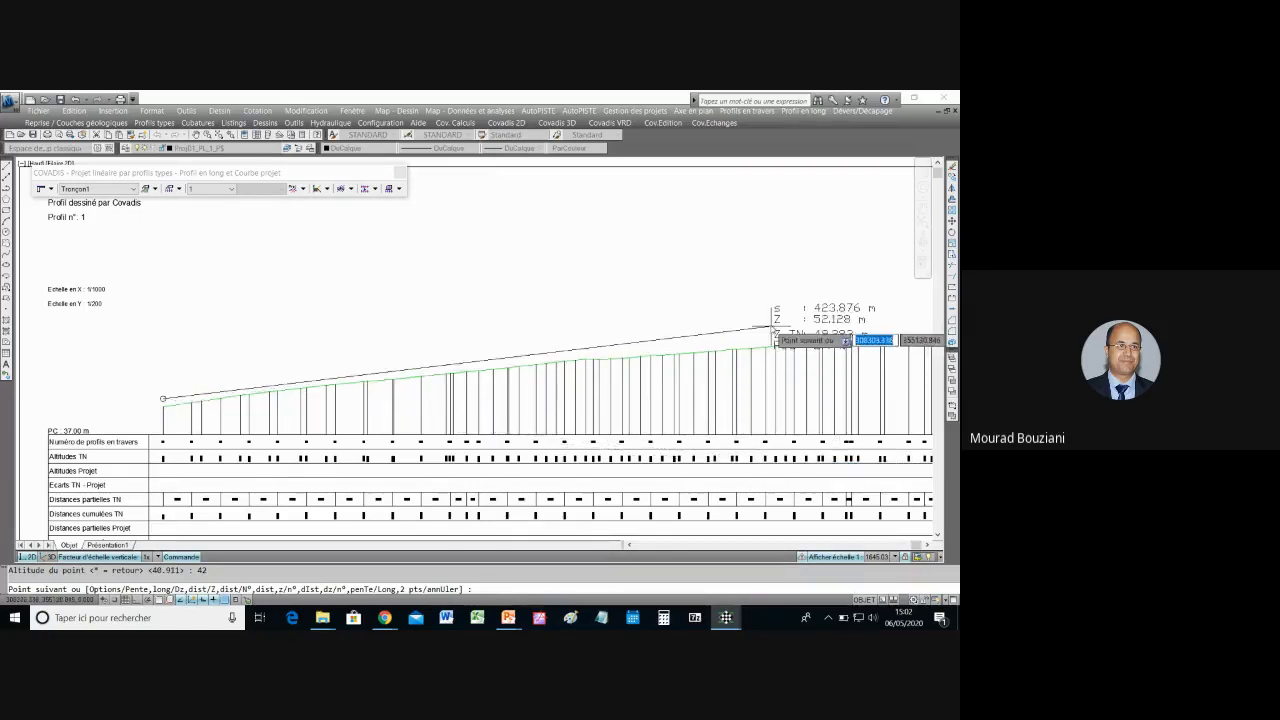
Step: End the first alignment slightly above the terrain line, at a distance of about 402.5 m and altitude about 50.6 m, and finish the command
scroll(773, 322, down, 2)
scroll(775, 322, down, 1)
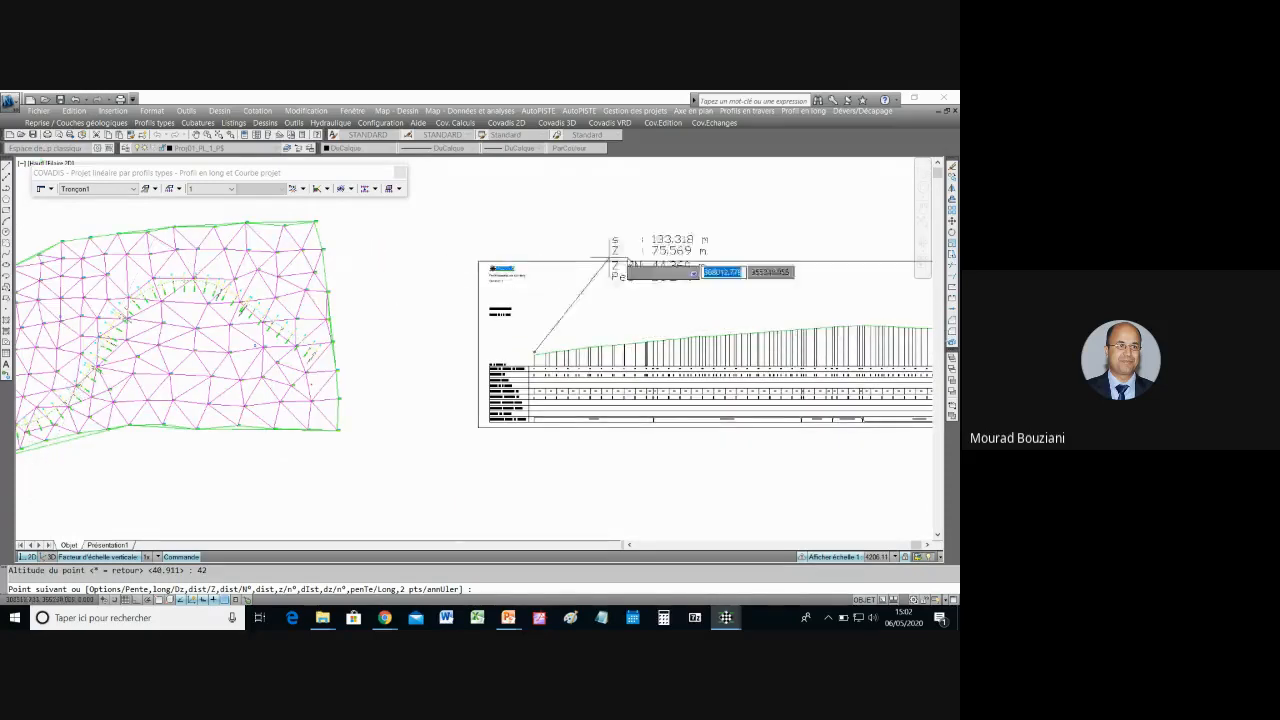
key(Return)
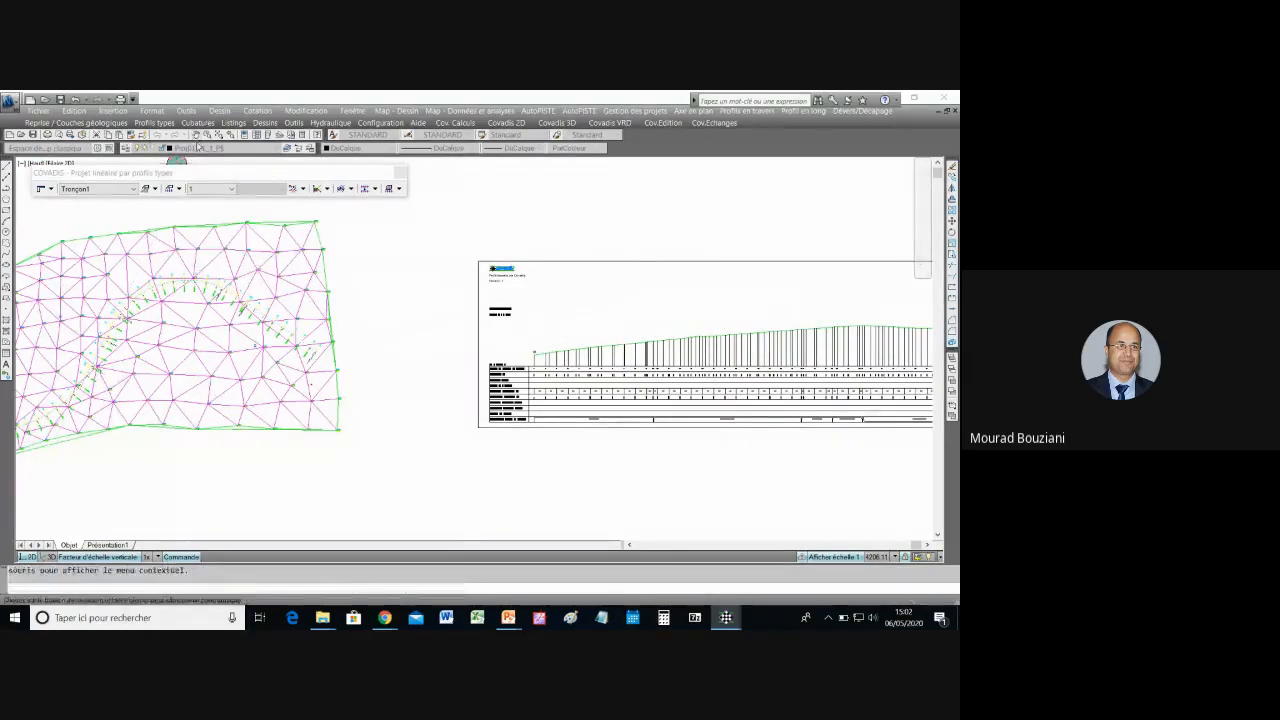
mouse_move(679, 298)
mouse_down()
mouse_move(503, 349)
mouse_move(392, 316)
mouse_up()
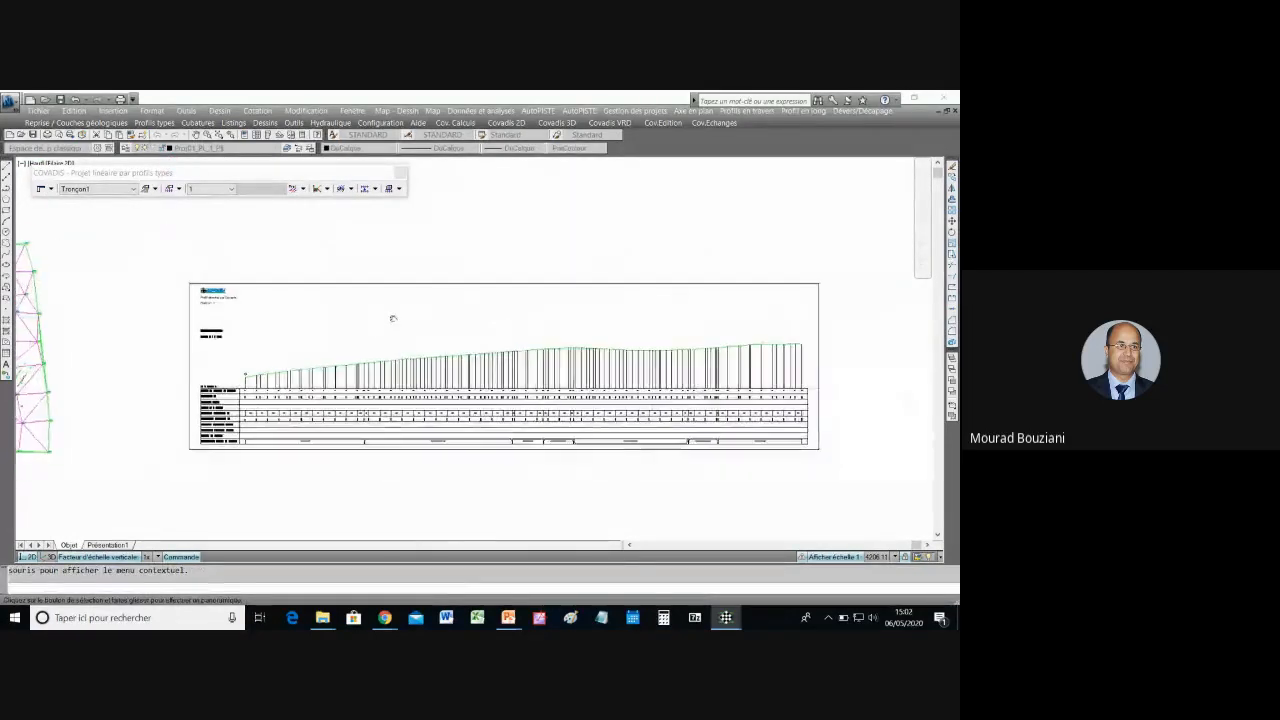
right_click(400, 319)
click(413, 326)
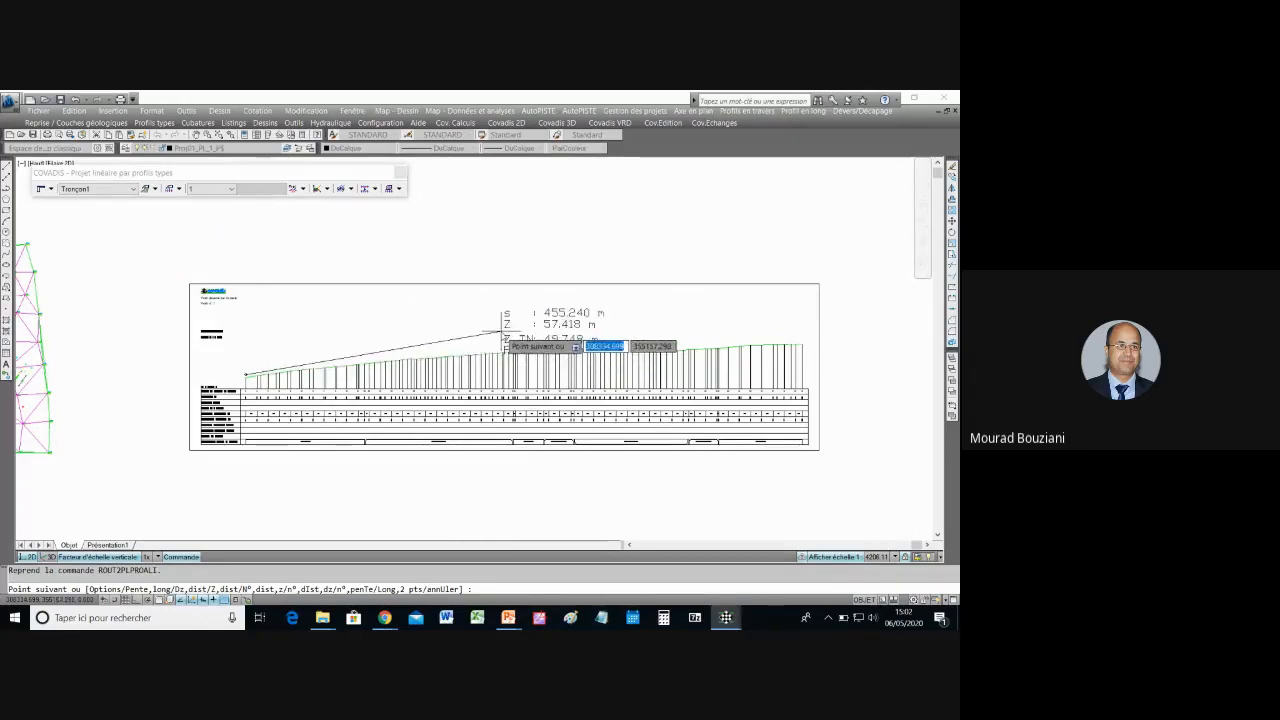
scroll(497, 343, up, 1)
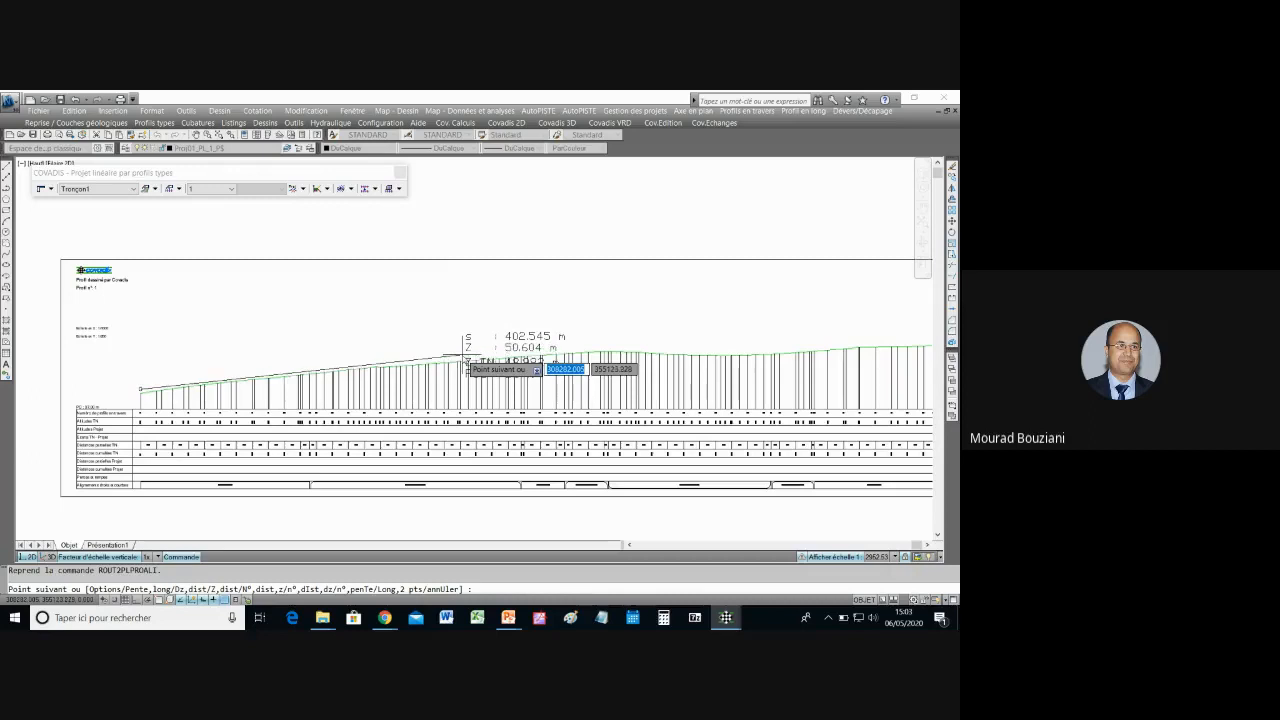
click(464, 358)
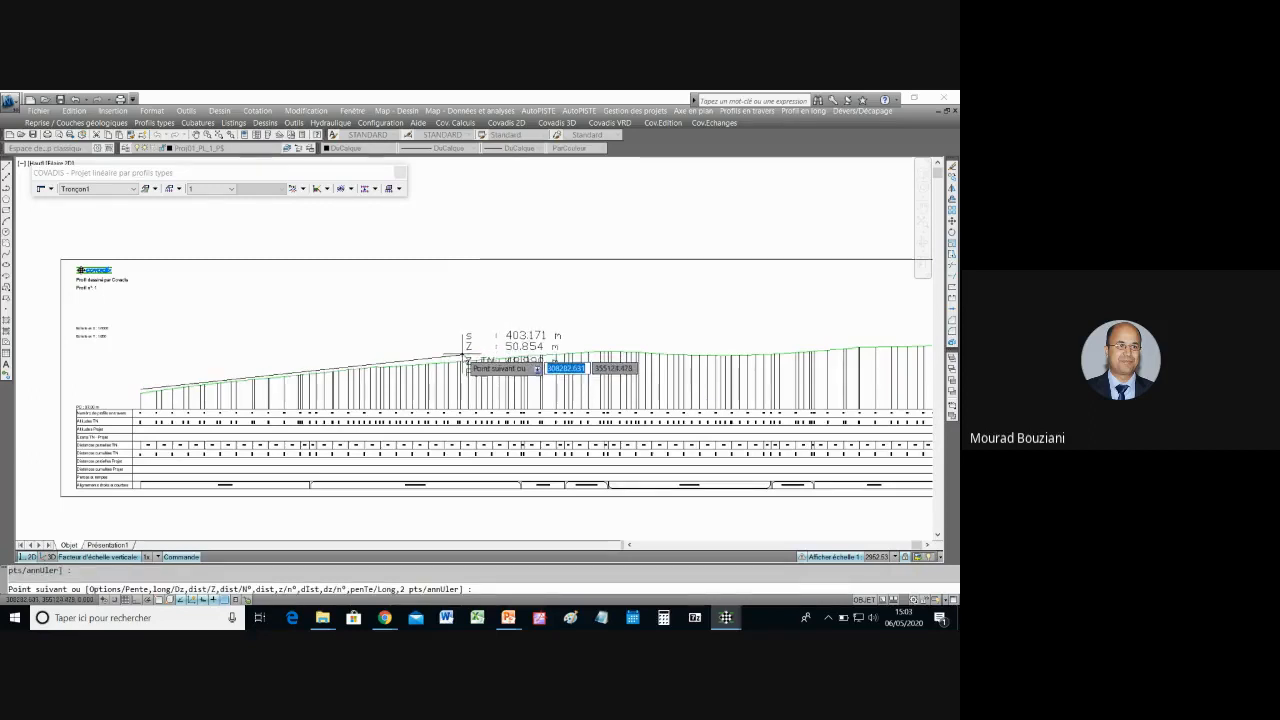
key(Return)
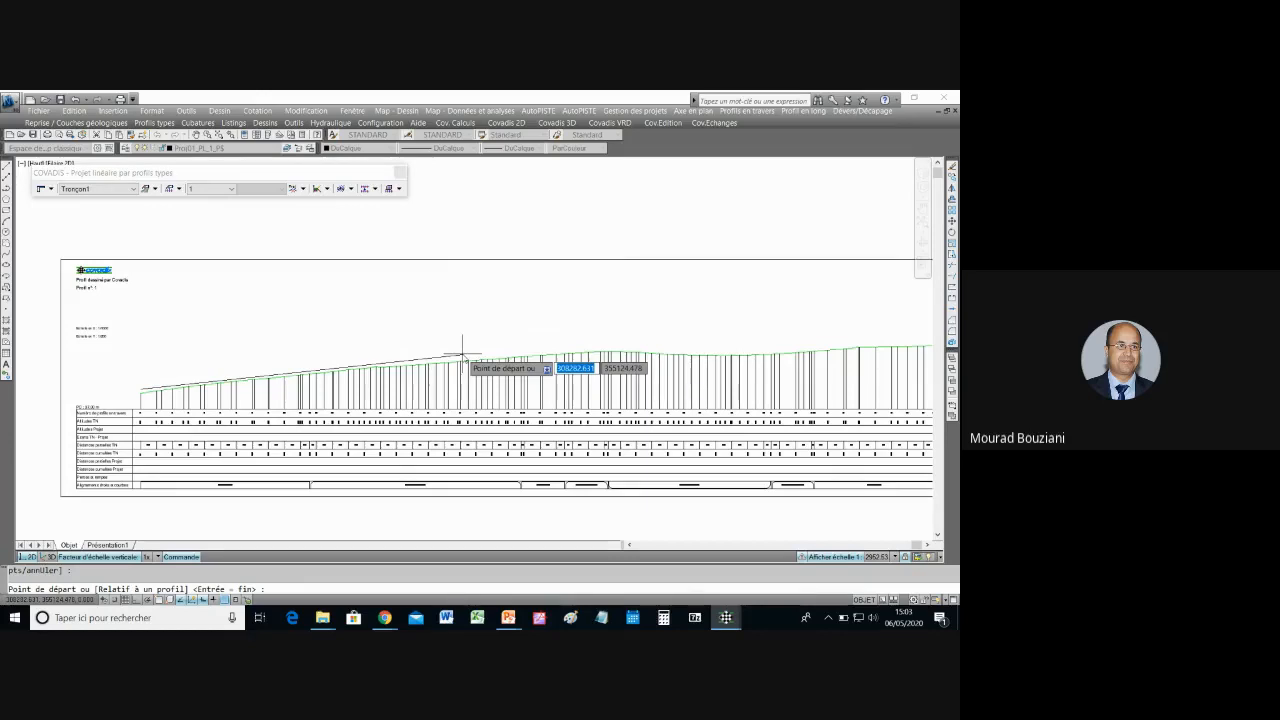
key(Return)
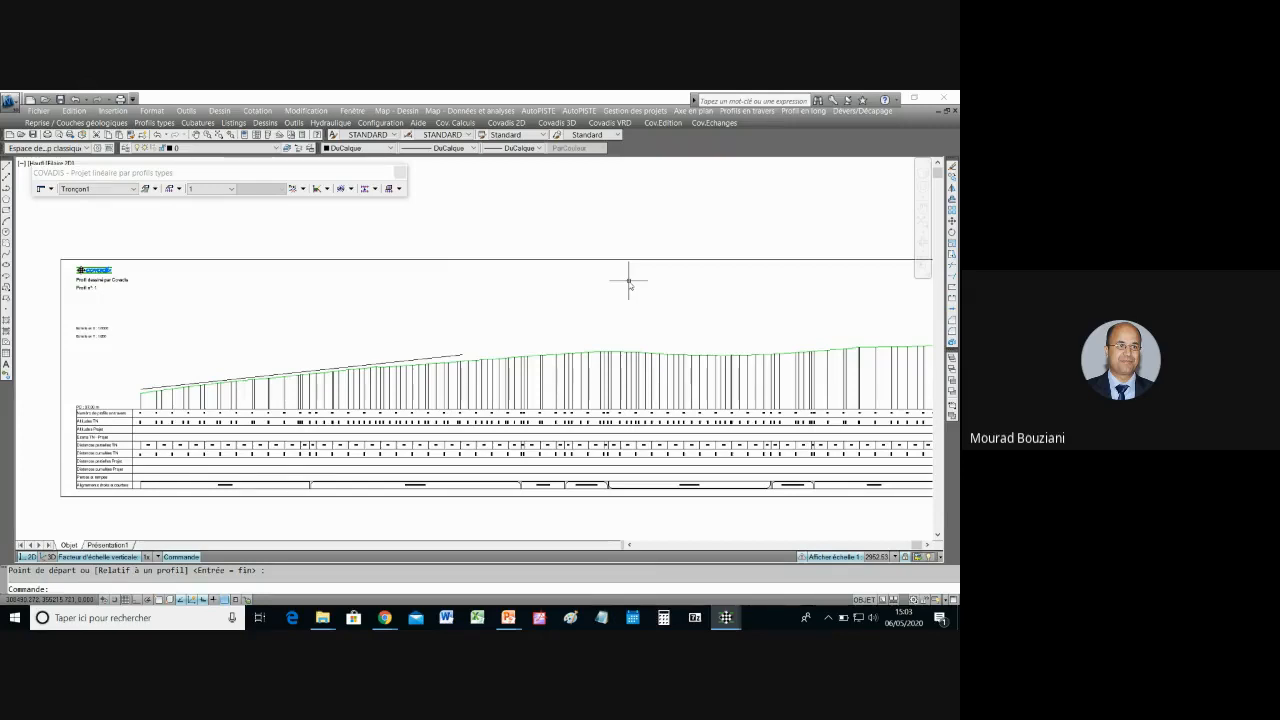
Step: Start a second straight alignment snapped to the end of the first one, enabling object snap for that point only
right_click(421, 313)
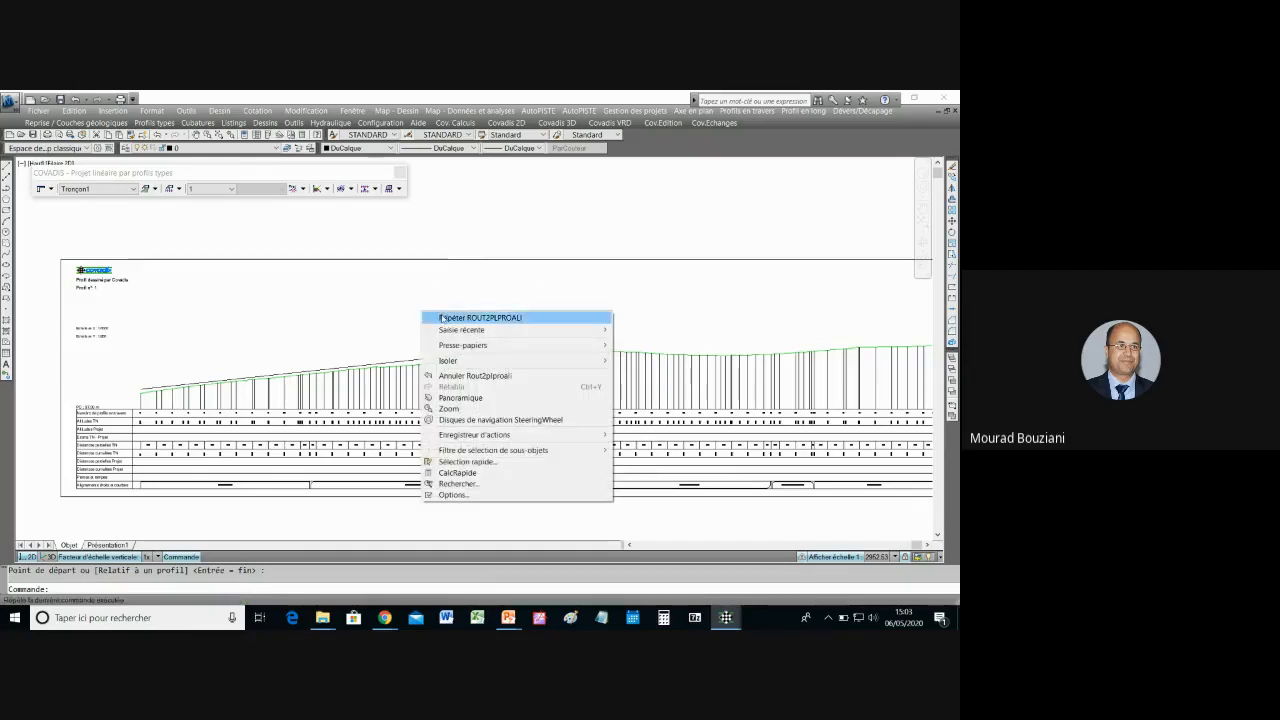
click(442, 318)
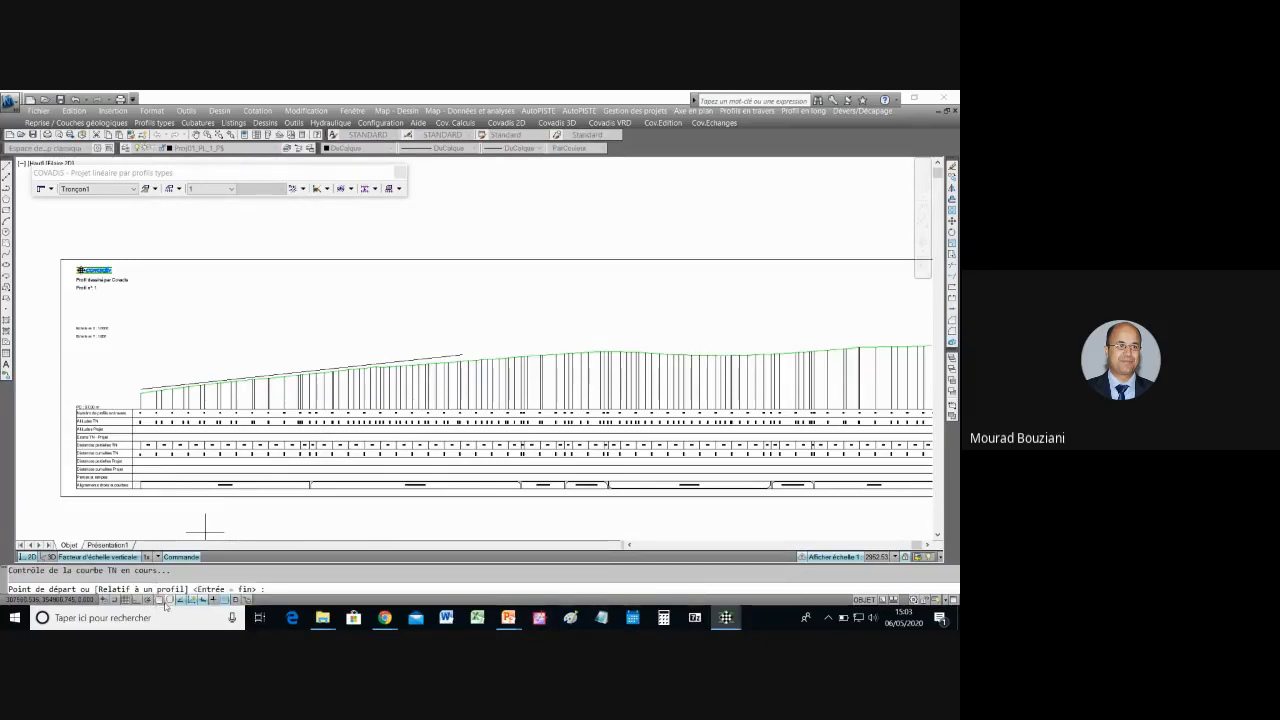
click(160, 601)
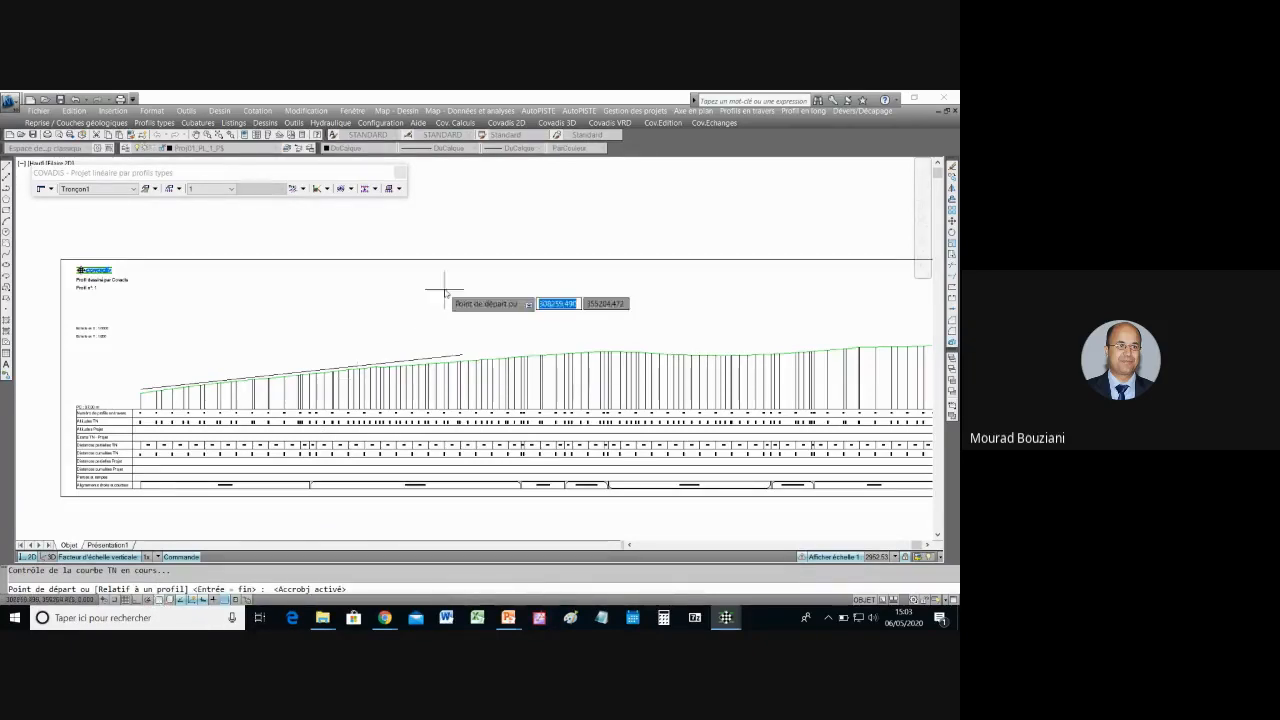
click(462, 355)
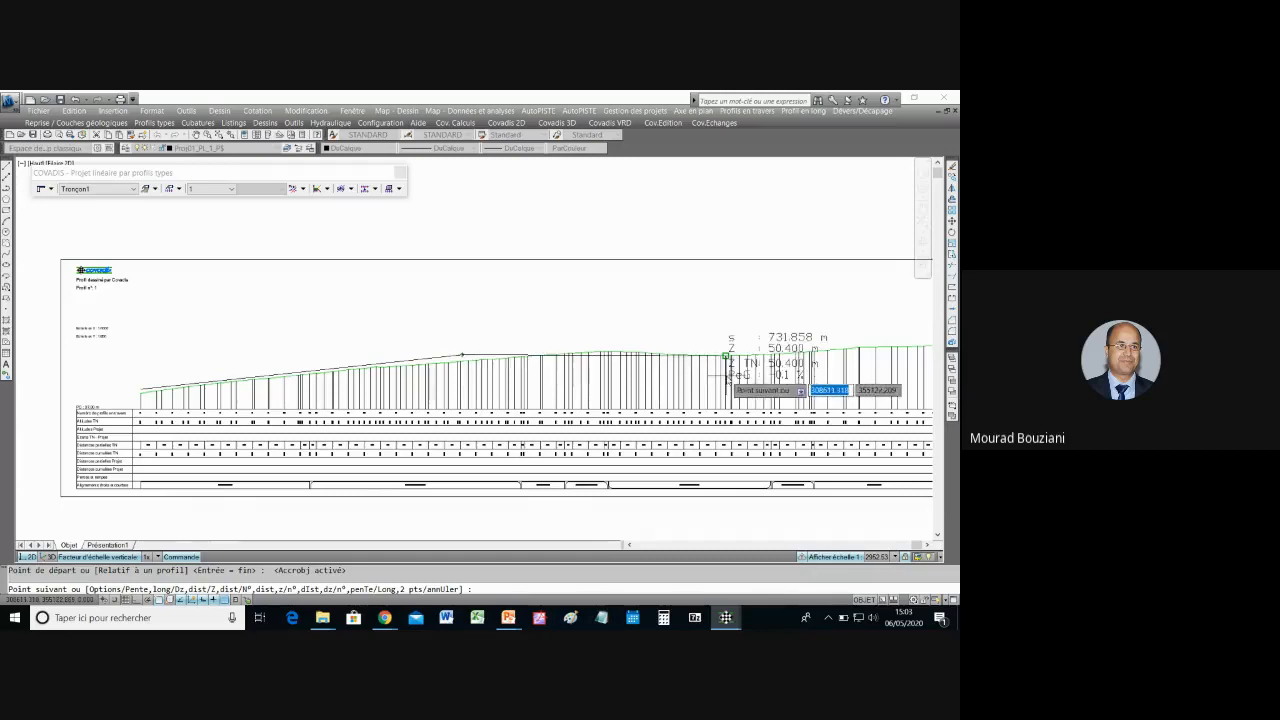
click(160, 602)
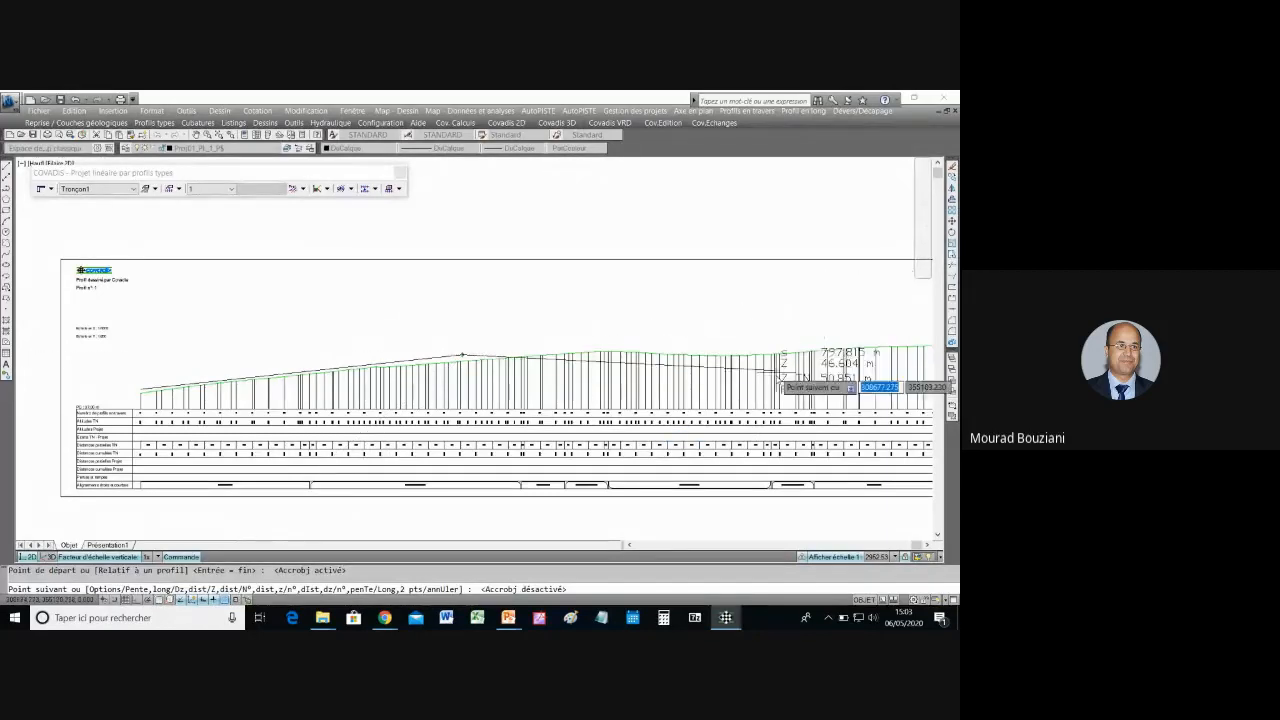
Step: Define the second alignment's end point by profile number, distance and altitude, using the N°,dist,z option
scroll(780, 378, up, 3)
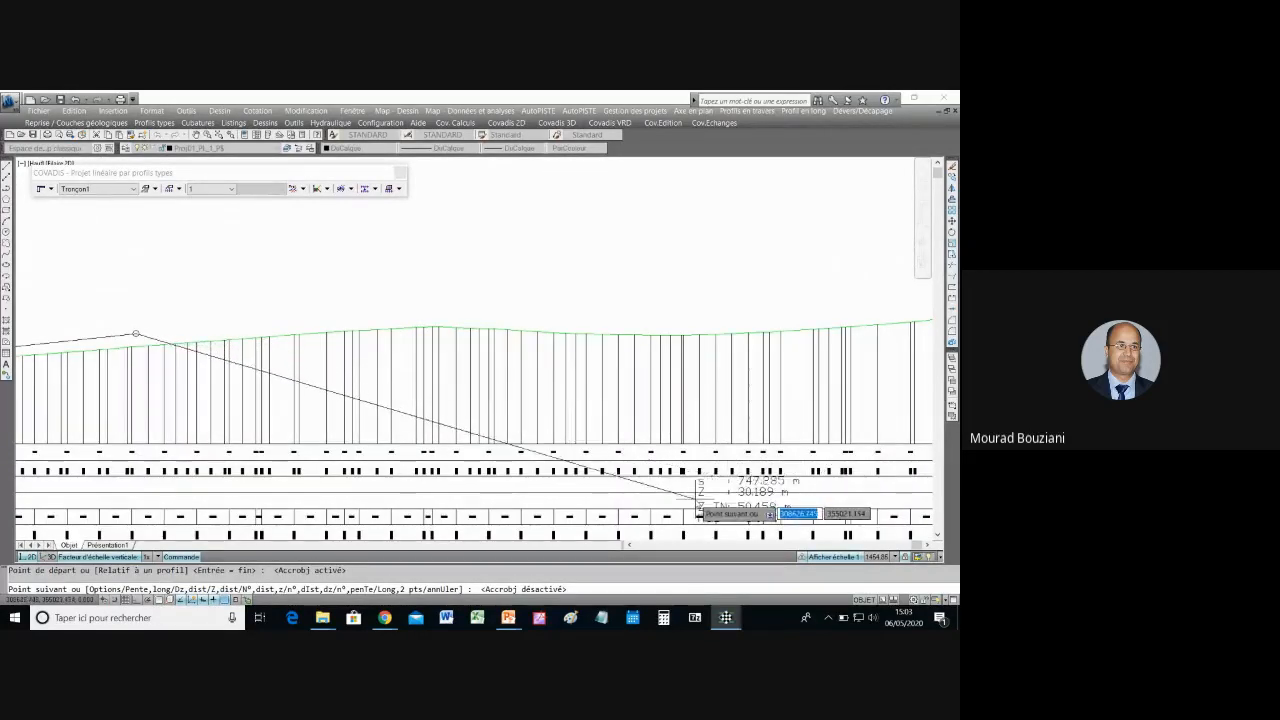
scroll(735, 505, up, 3)
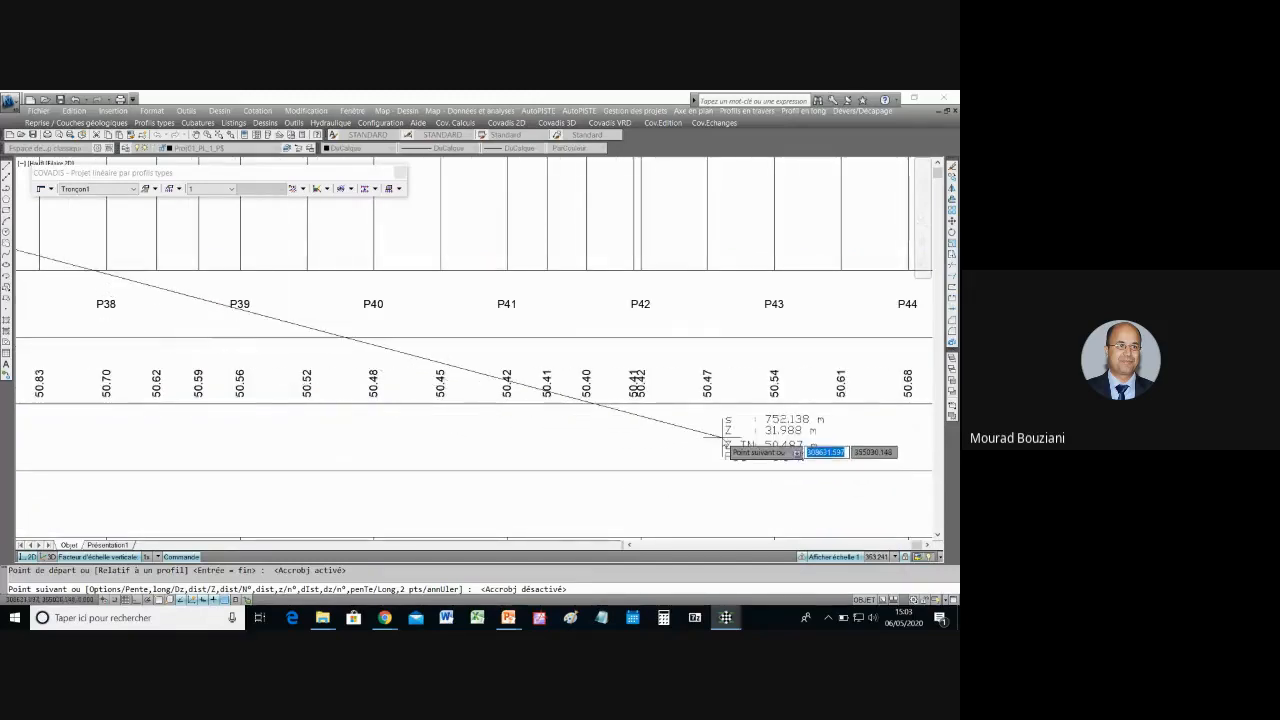
scroll(727, 437, down, 3)
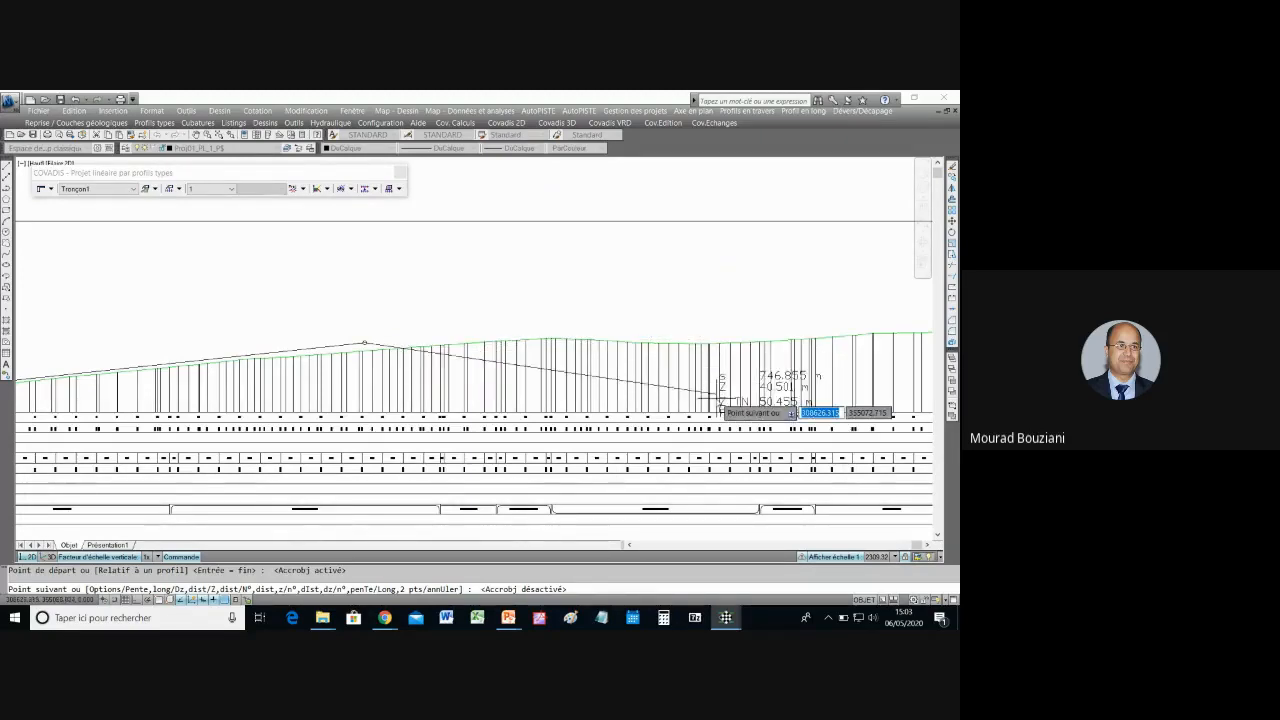
scroll(717, 413, up, 2)
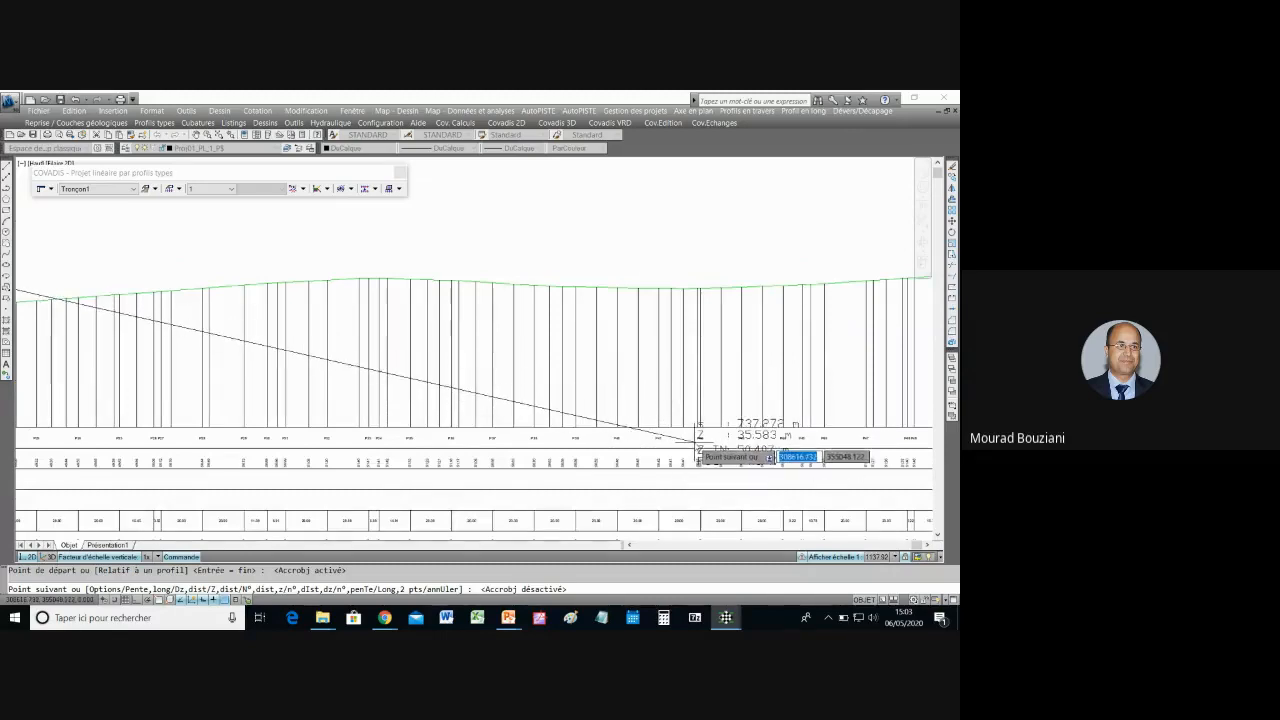
scroll(703, 437, up, 2)
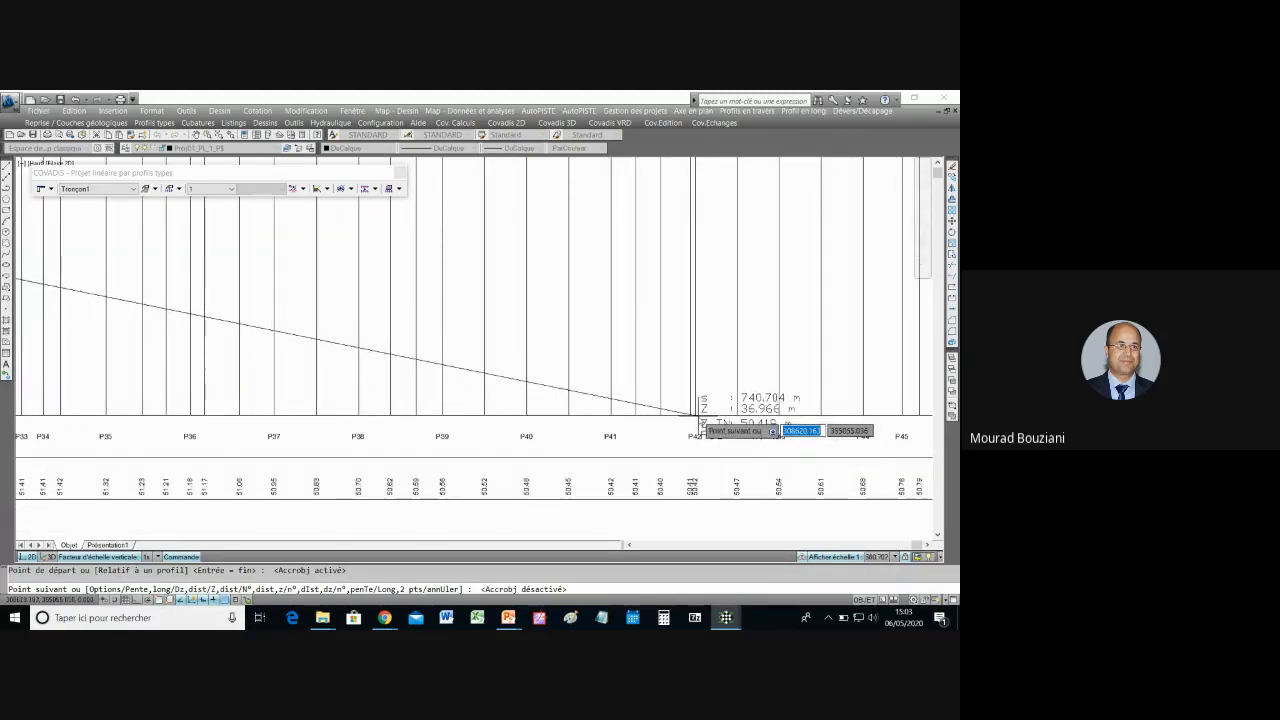
scroll(698, 414, down, 5)
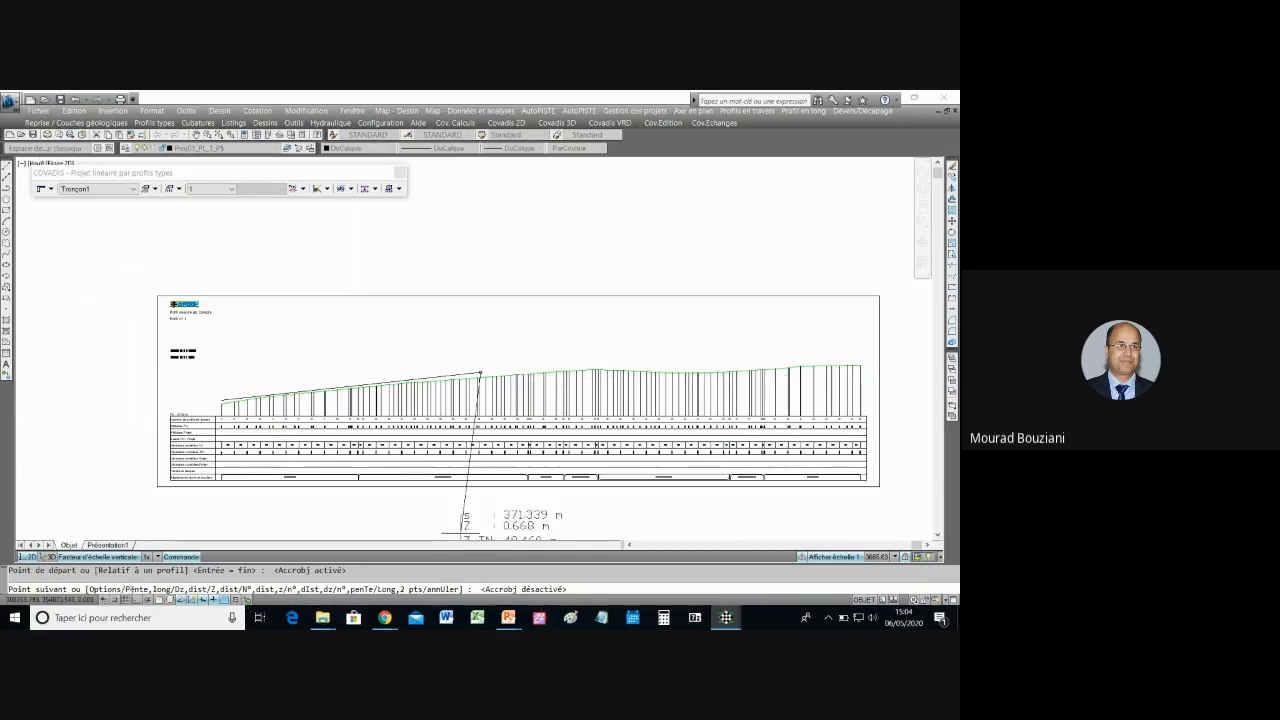
right_click(527, 325)
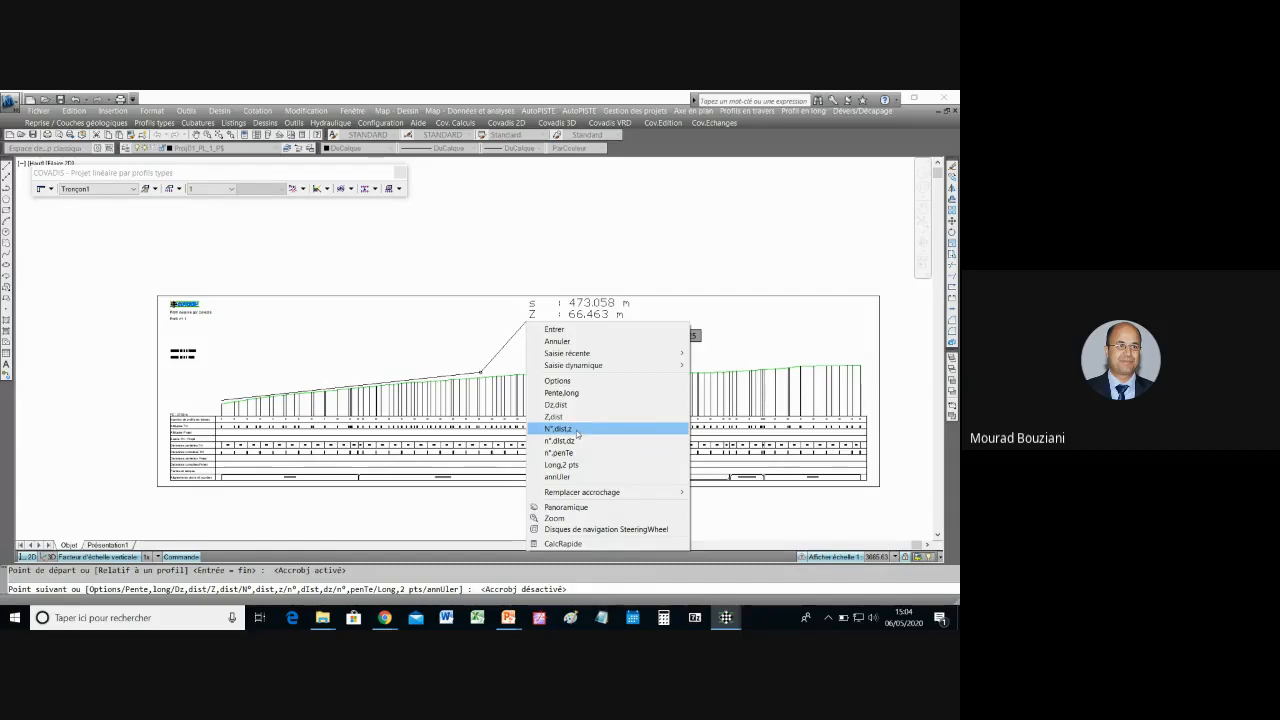
click(577, 430)
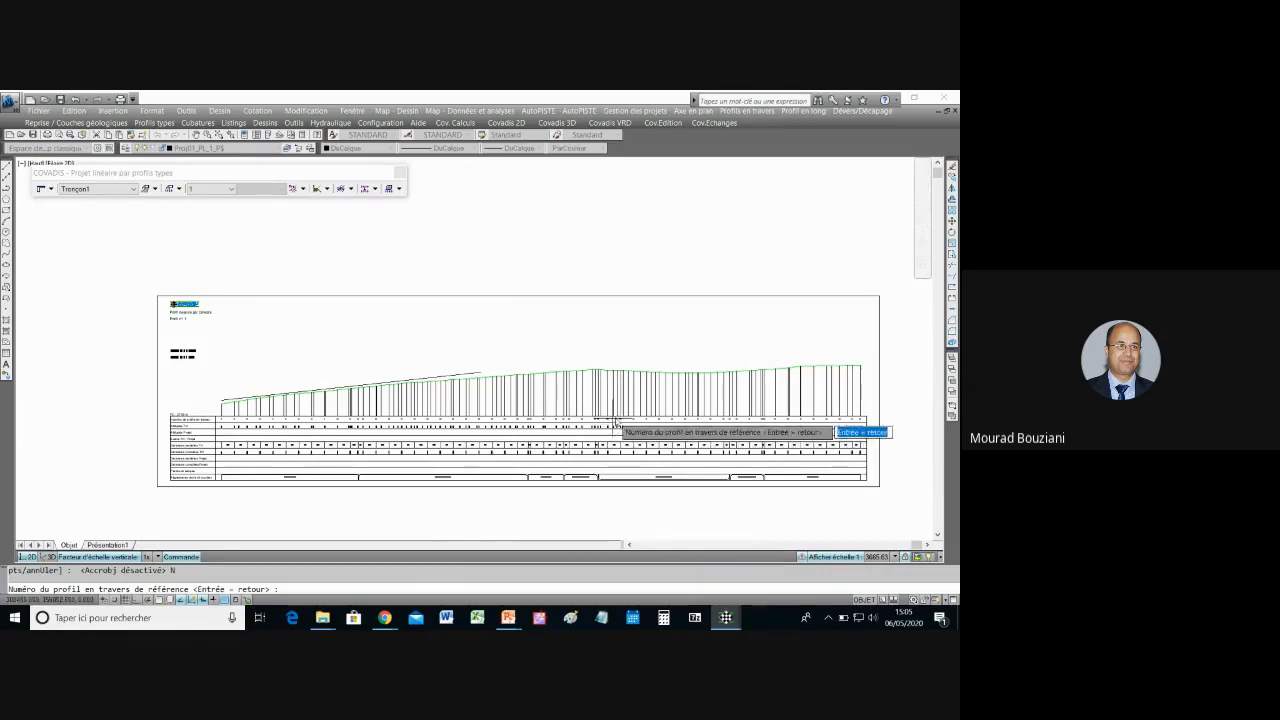
Step: Locate the low section of the terrain line and set cross profile P41 as the reference for the end point
scroll(648, 428, up, 8)
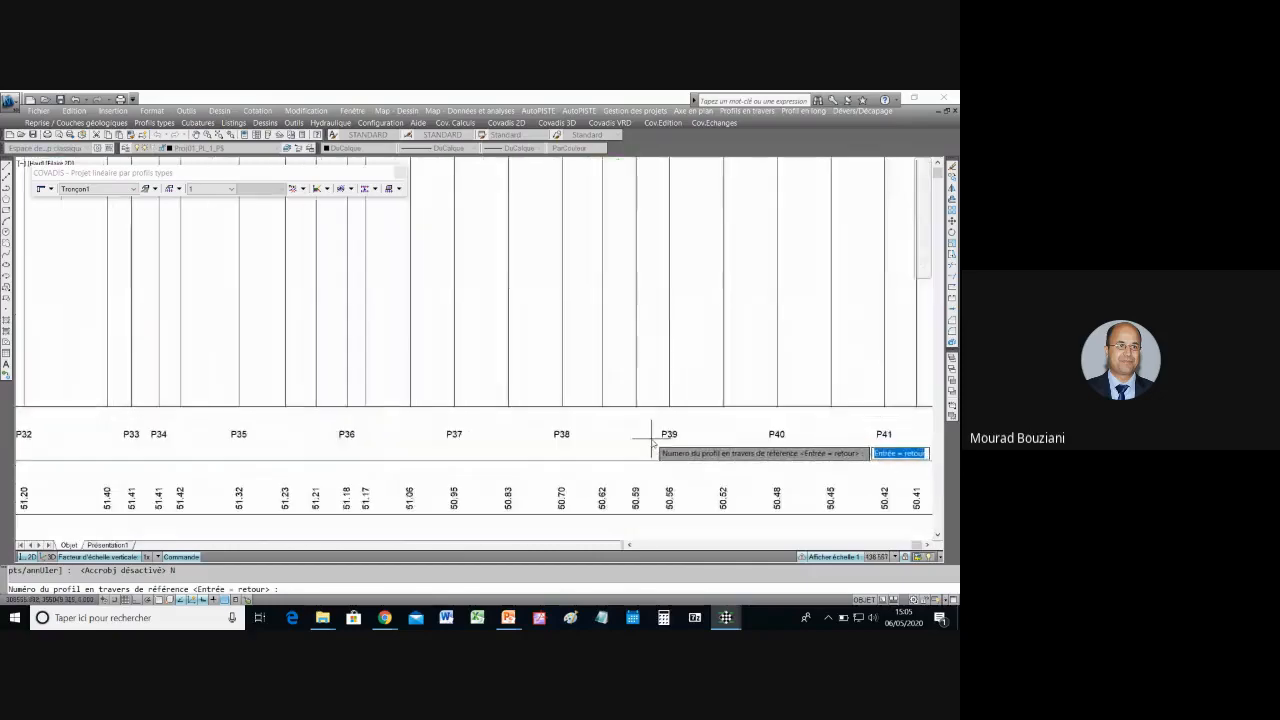
scroll(669, 434, down, 6)
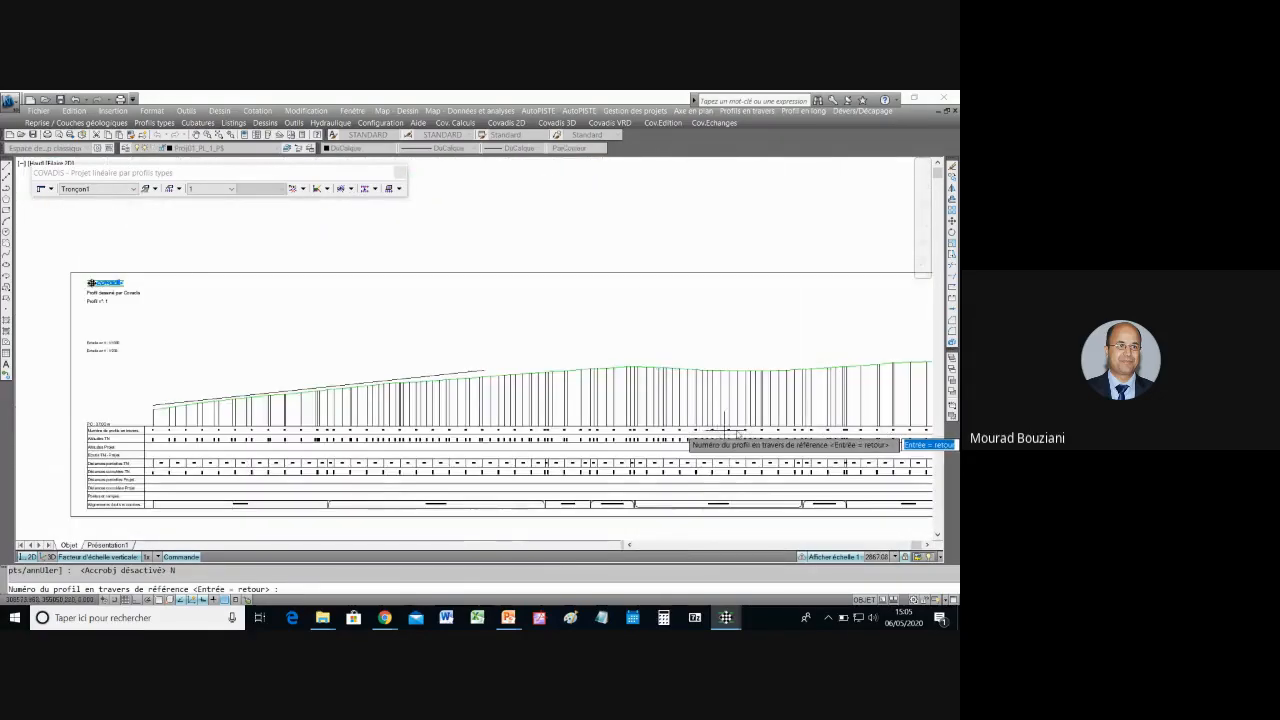
scroll(728, 430, up, 8)
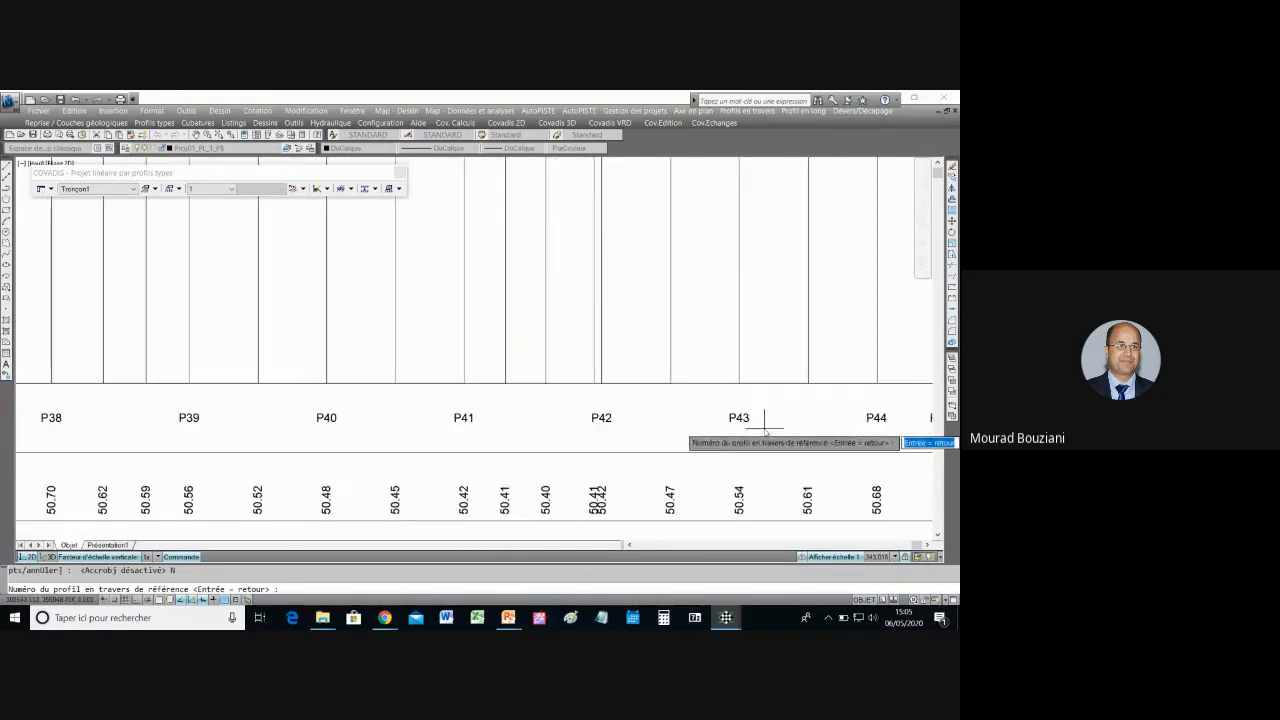
scroll(557, 406, down, 6)
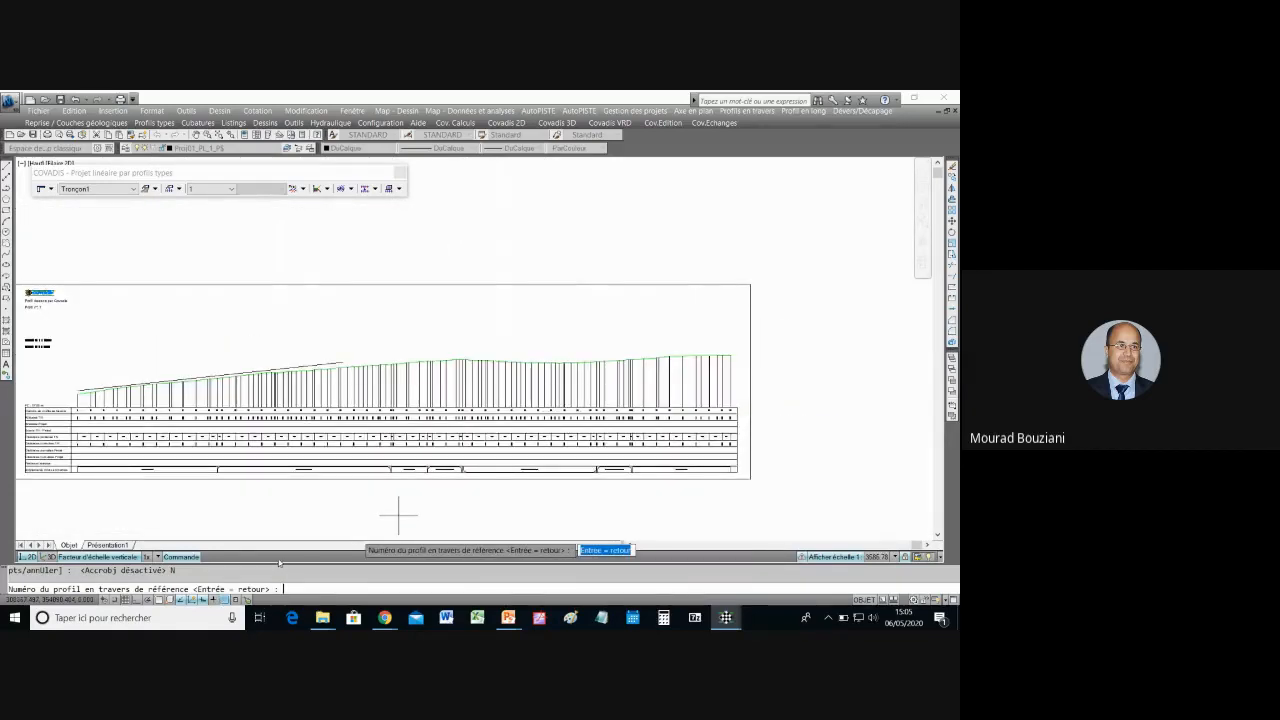
text(p41)
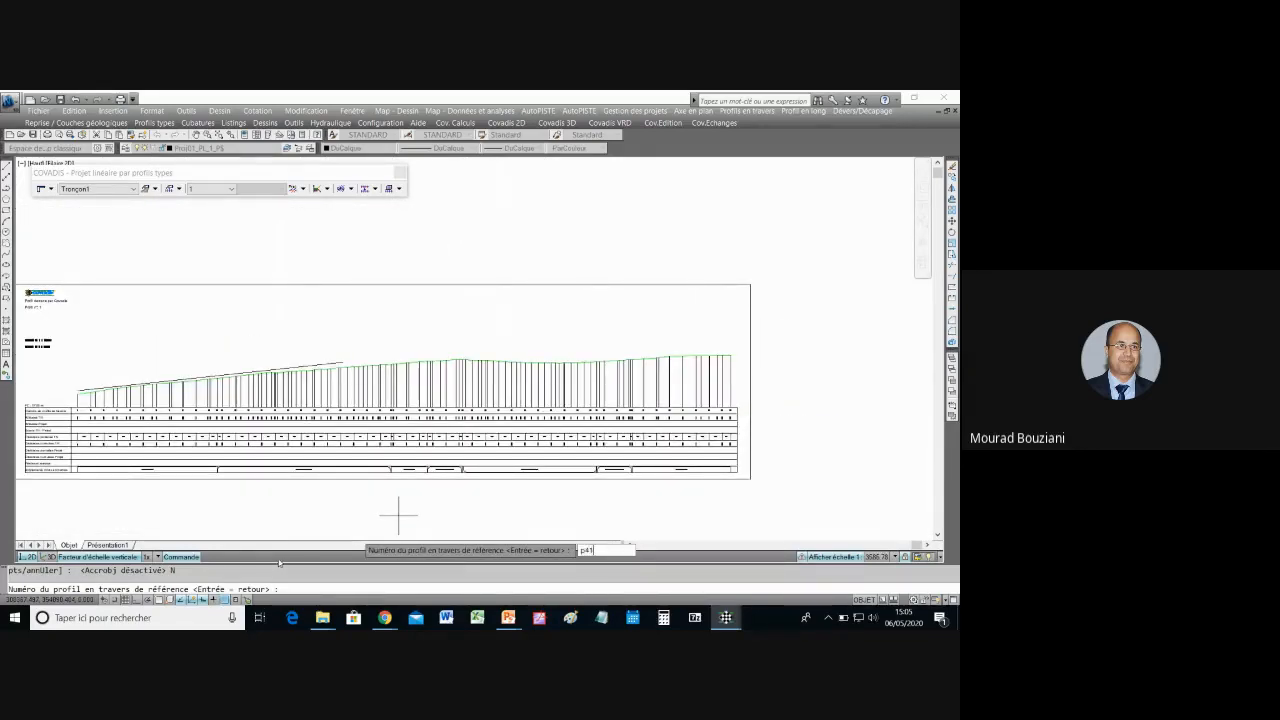
key(Return)
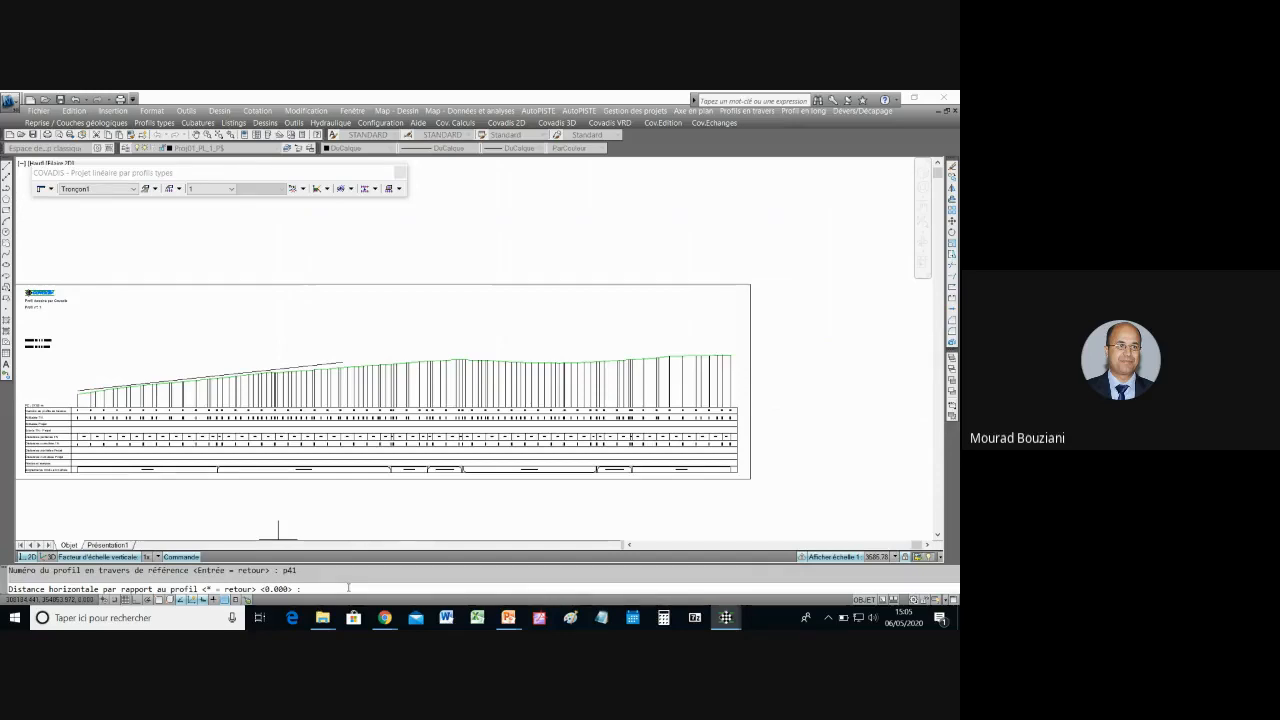
Step: Place the end point at horizontal distance 1 from the profile and altitude 48, and finish the second alignment
text(1)
key(Return)
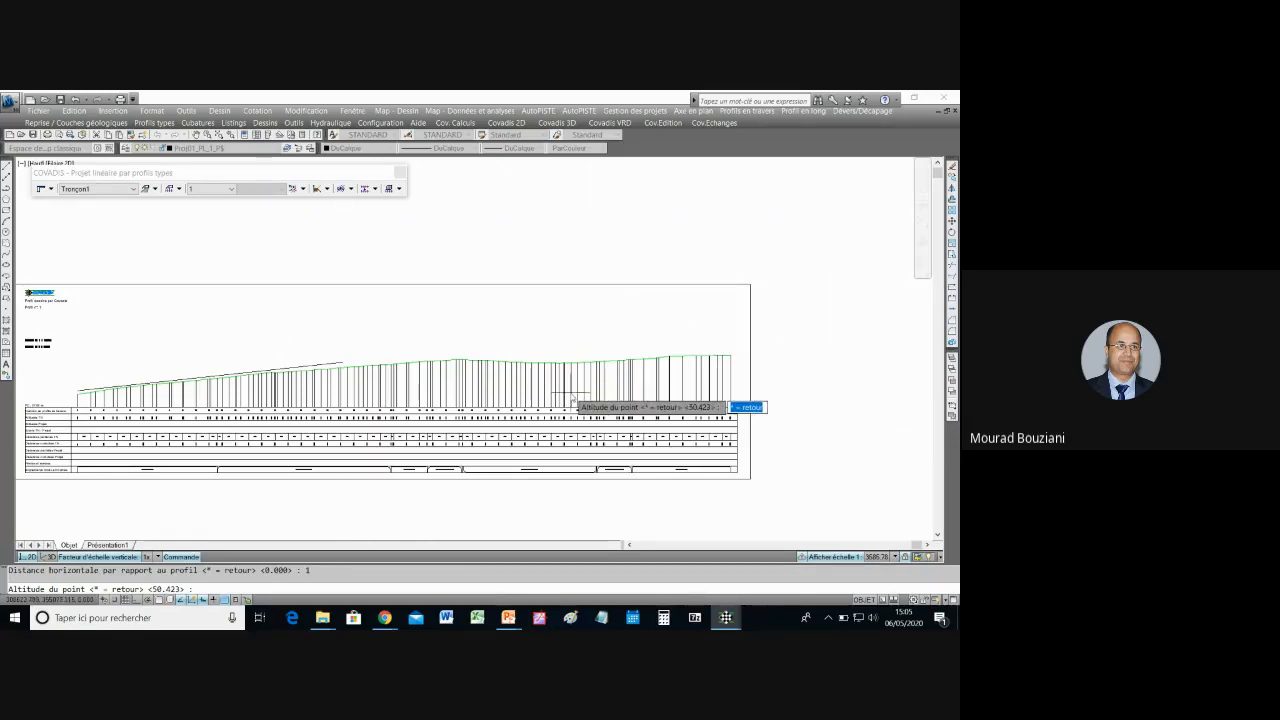
text(4)
key(Return)
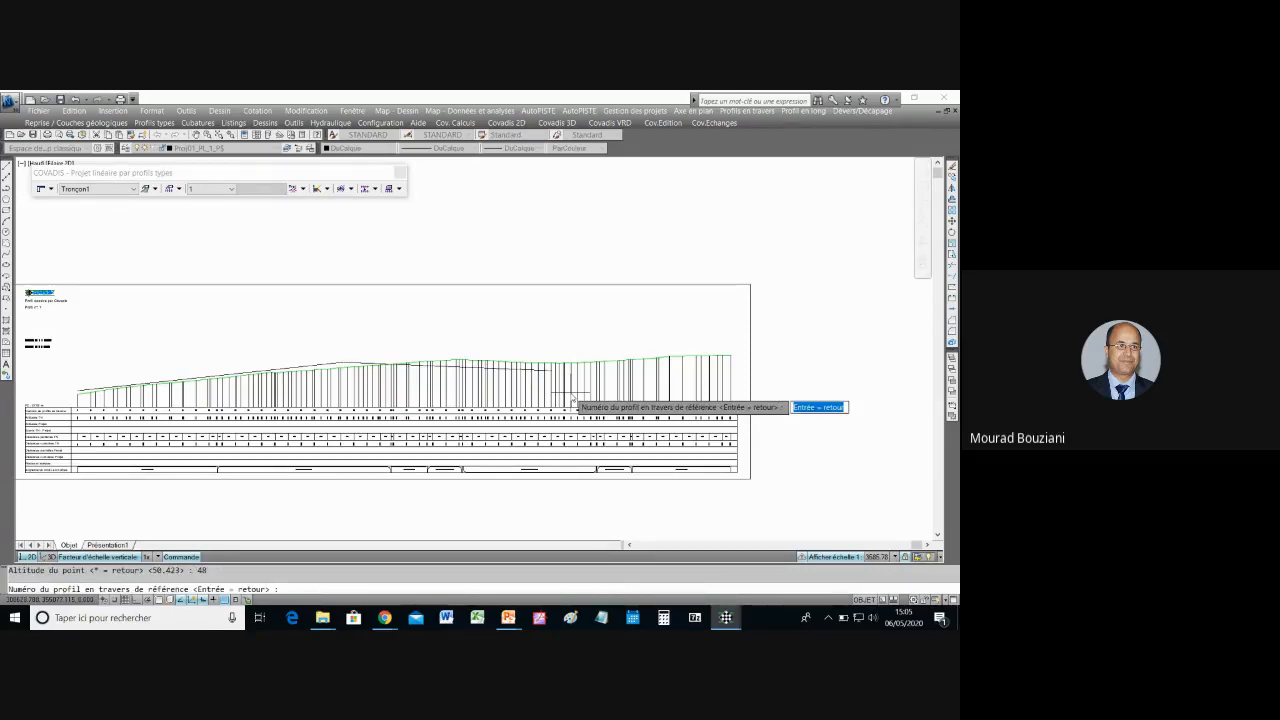
key(Return)
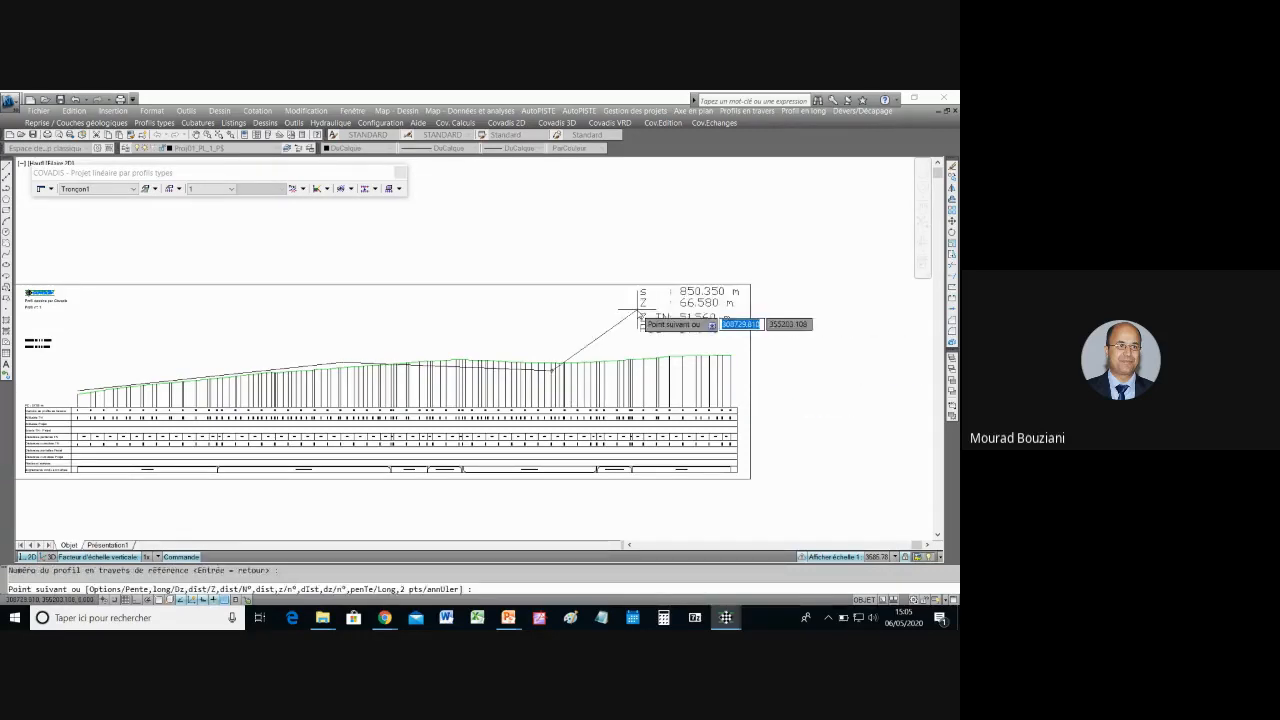
key(Return)
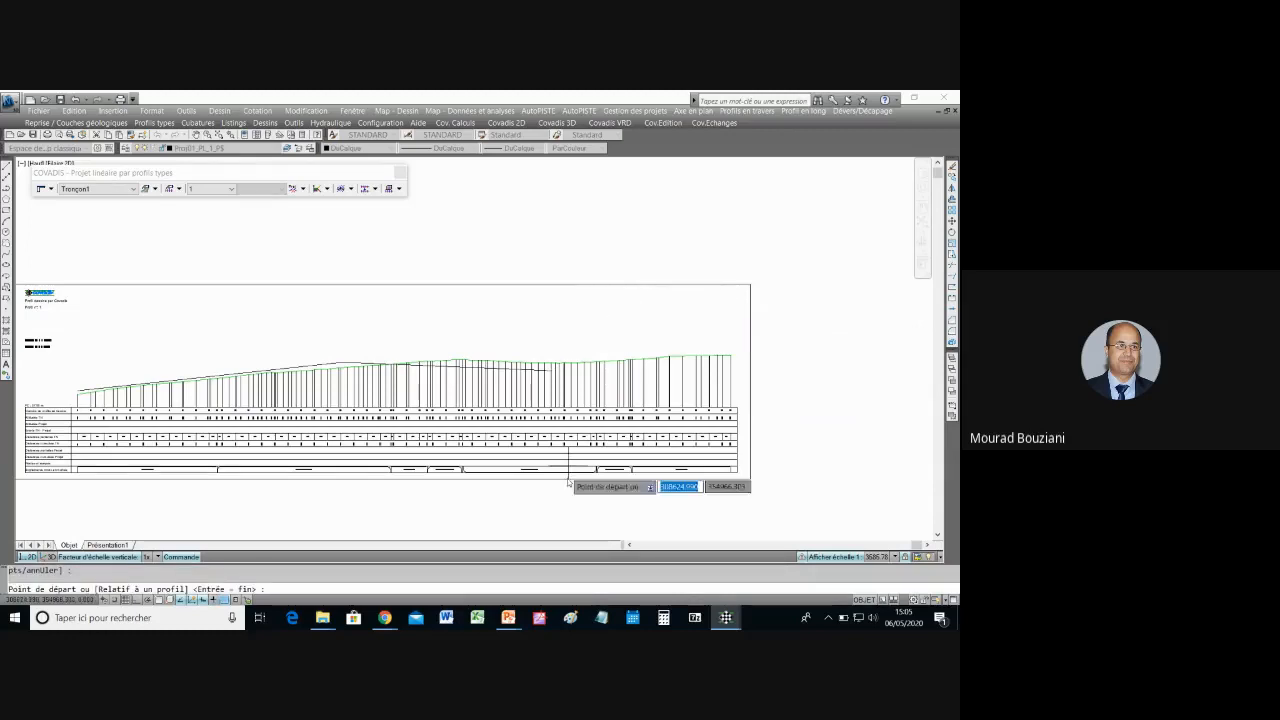
Step: Switch to the Google Meet window and open the meeting chat to read the participants' messages
mouse_move(384, 617)
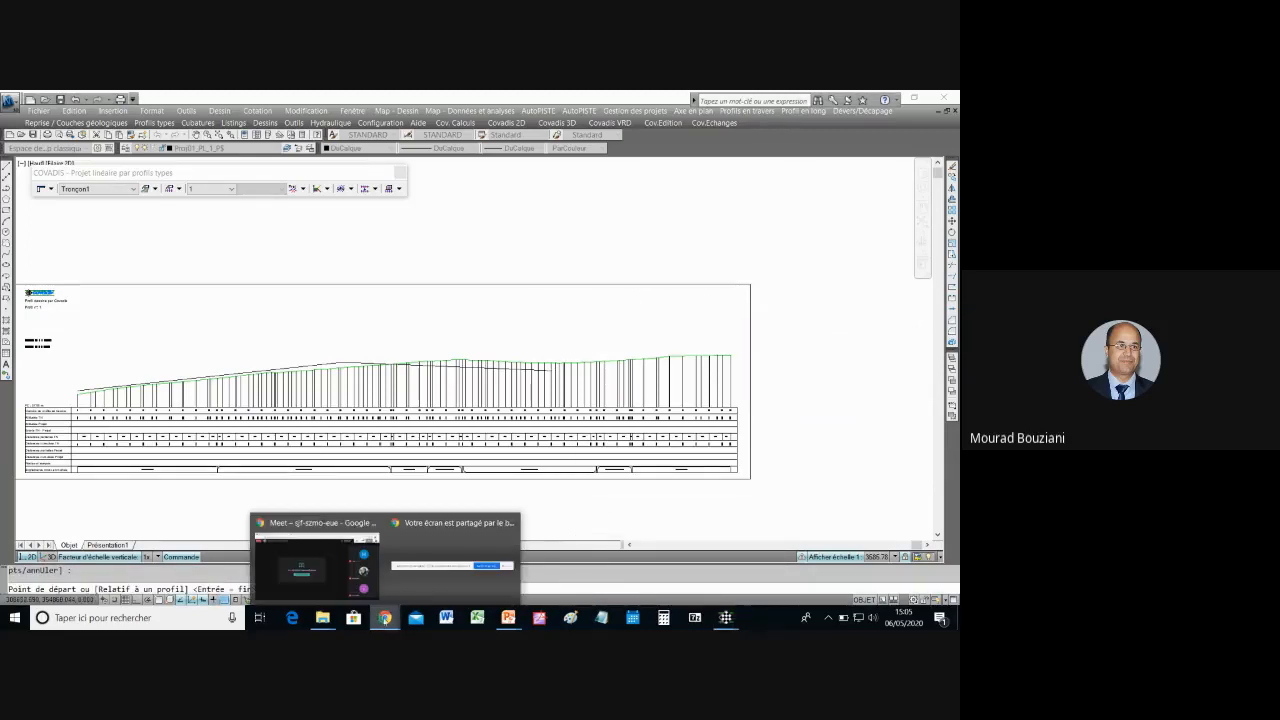
click(342, 587)
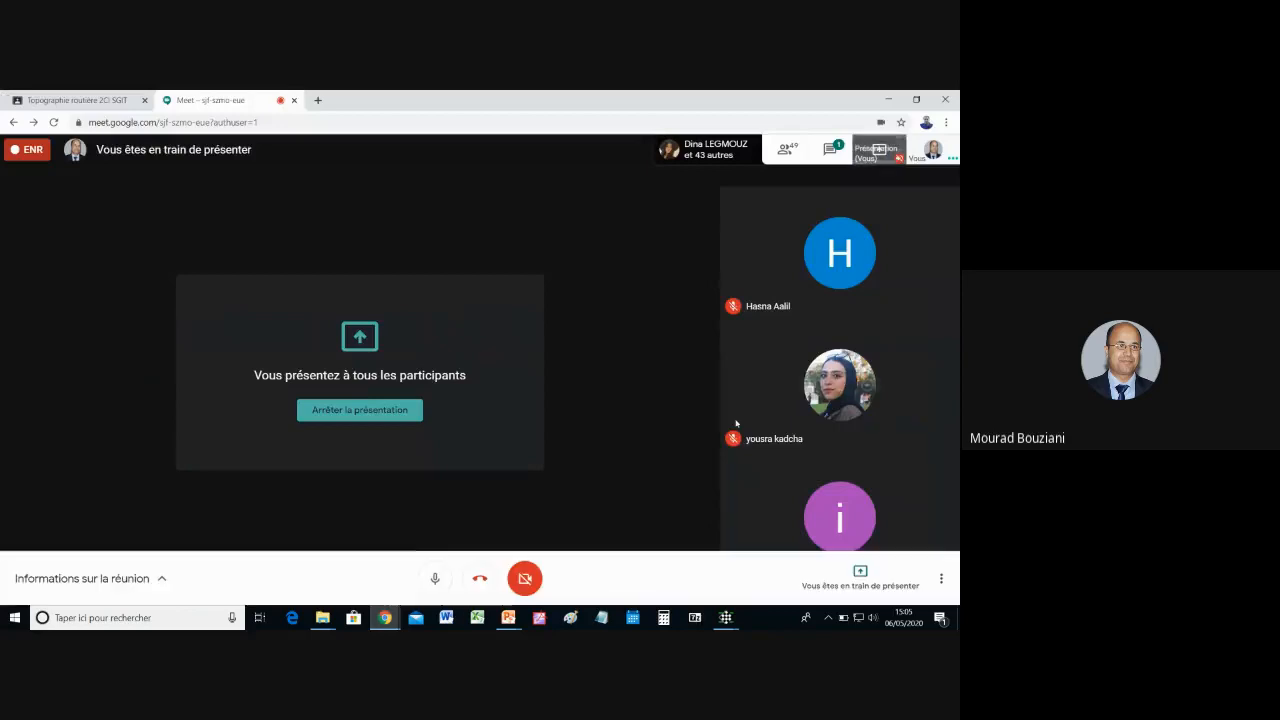
click(834, 150)
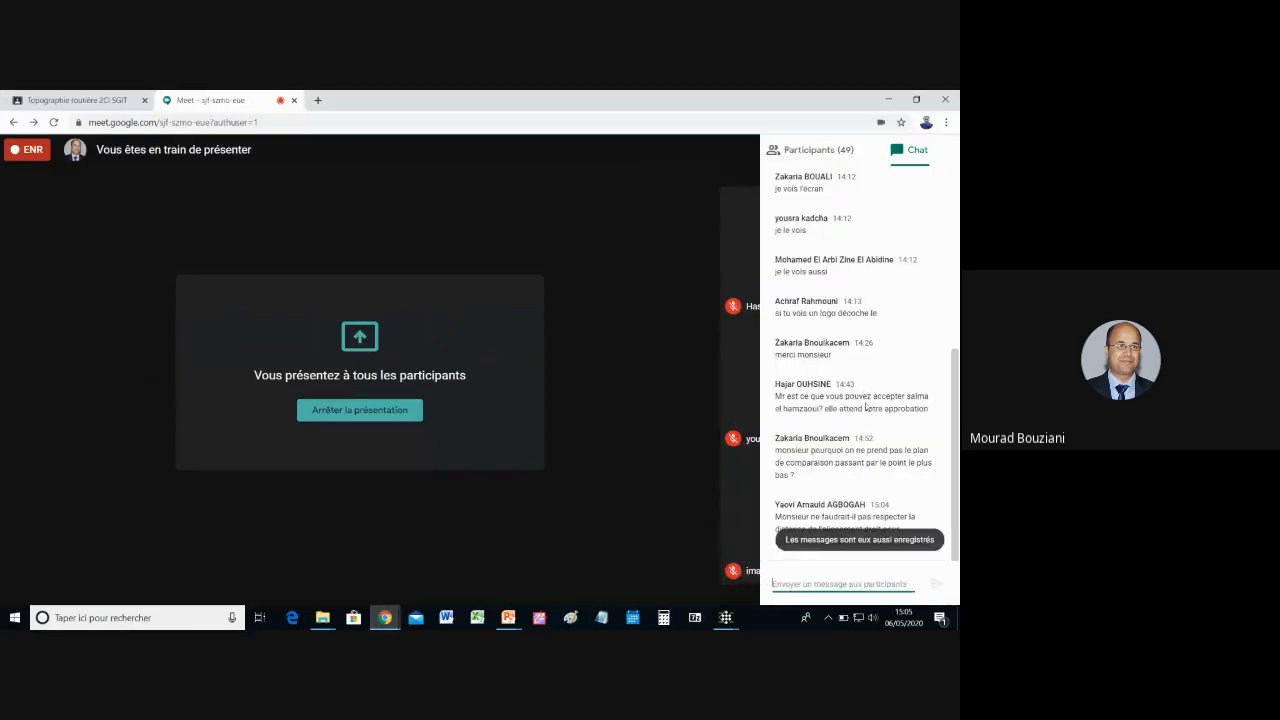
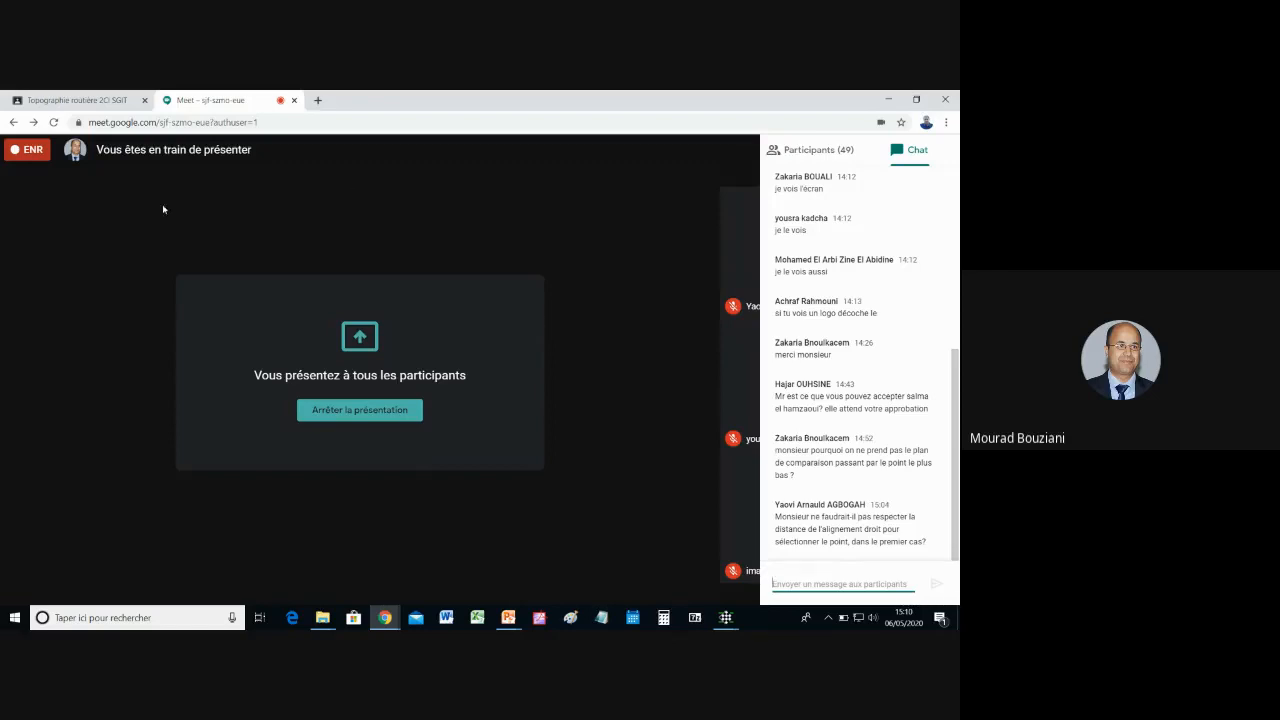
Step: Switch back to Covadis and examine the straight and curve lengths in the profile's table against the terrain and project lines
click(735, 625)
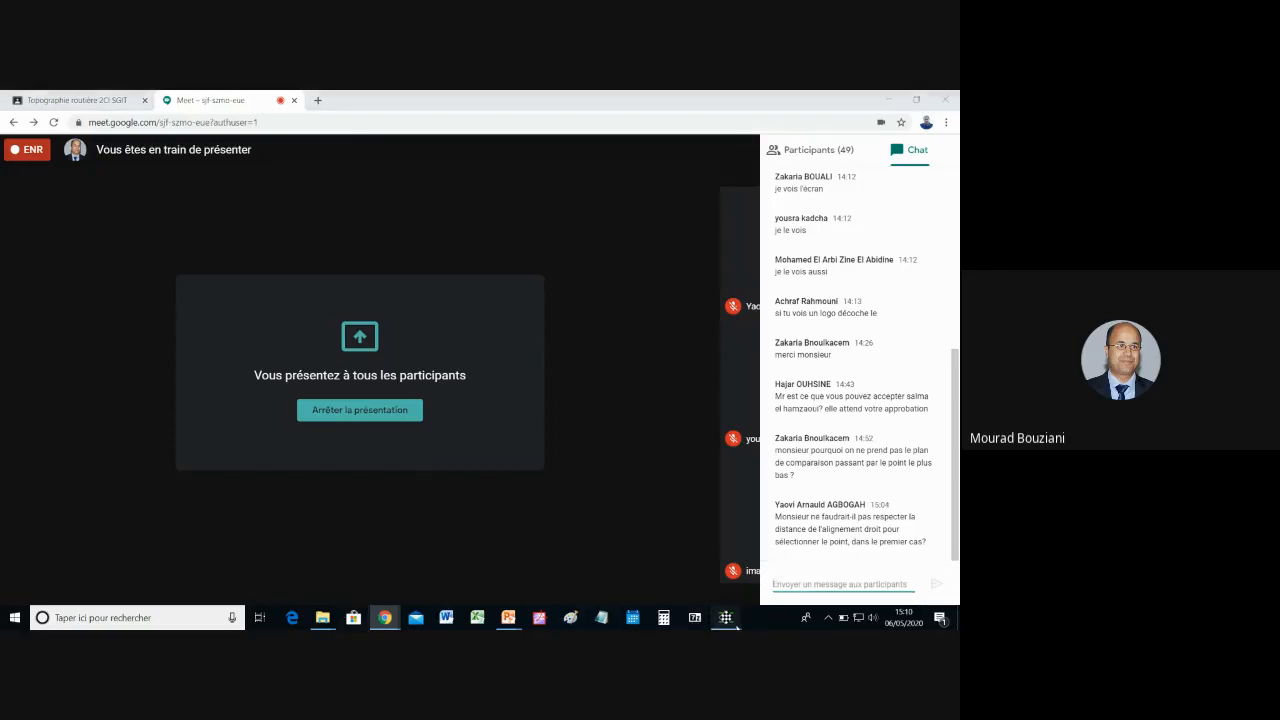
click(737, 571)
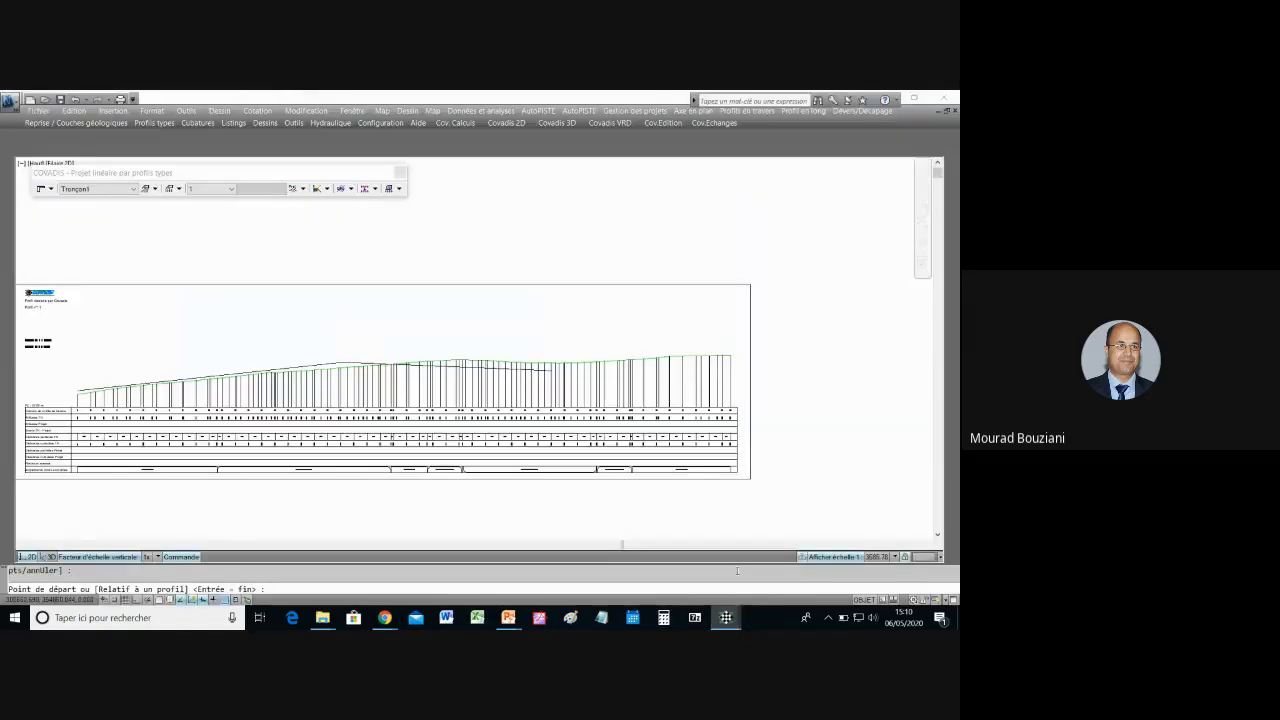
scroll(140, 480, up, 3)
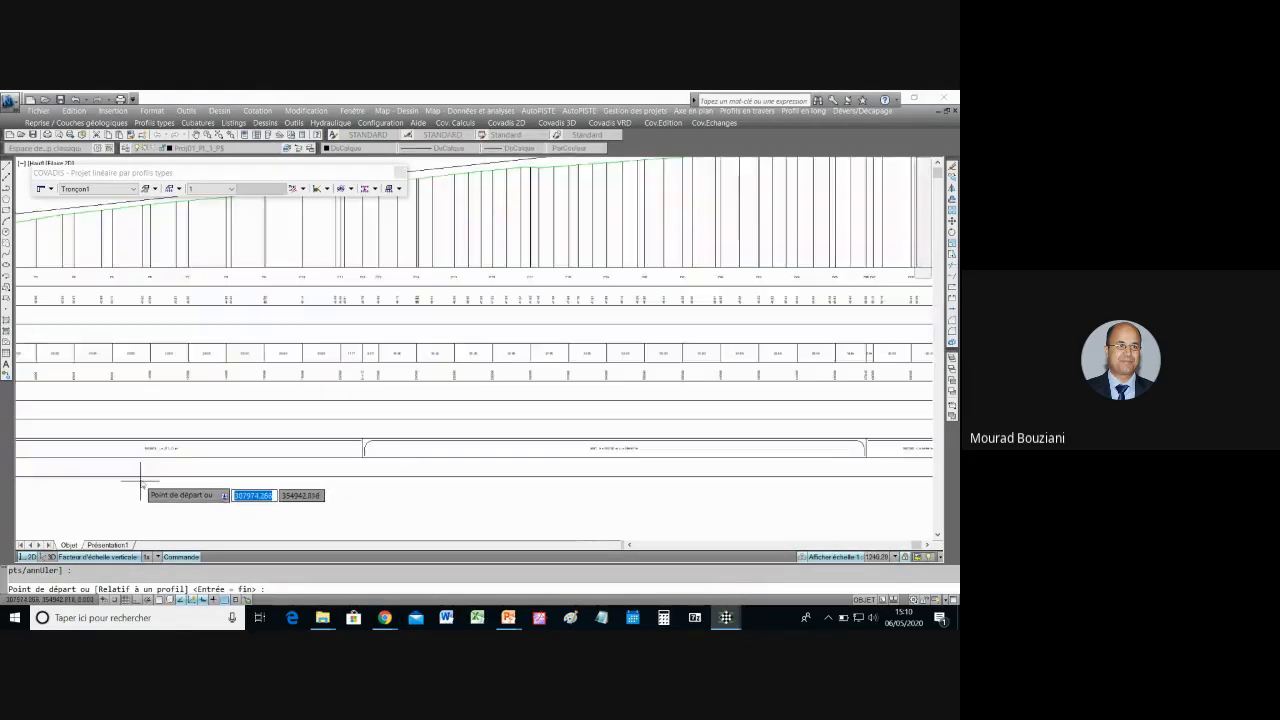
scroll(140, 480, up, 3)
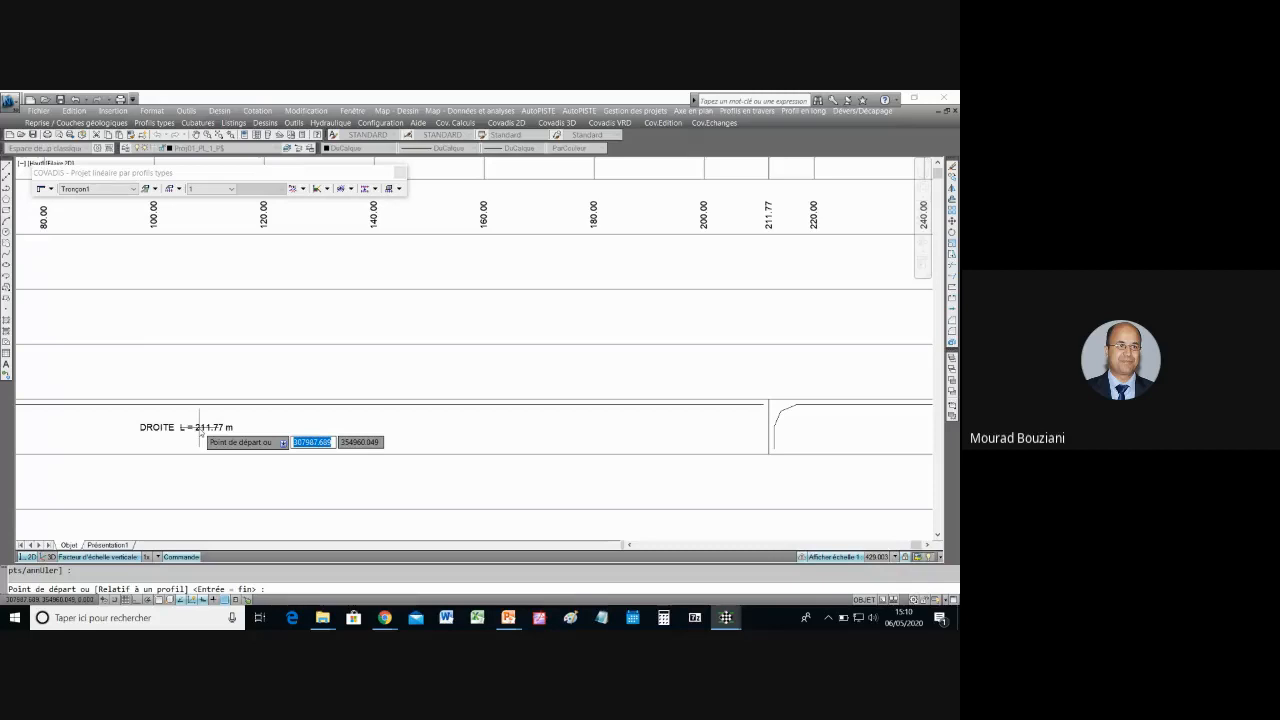
scroll(283, 388, up, 5)
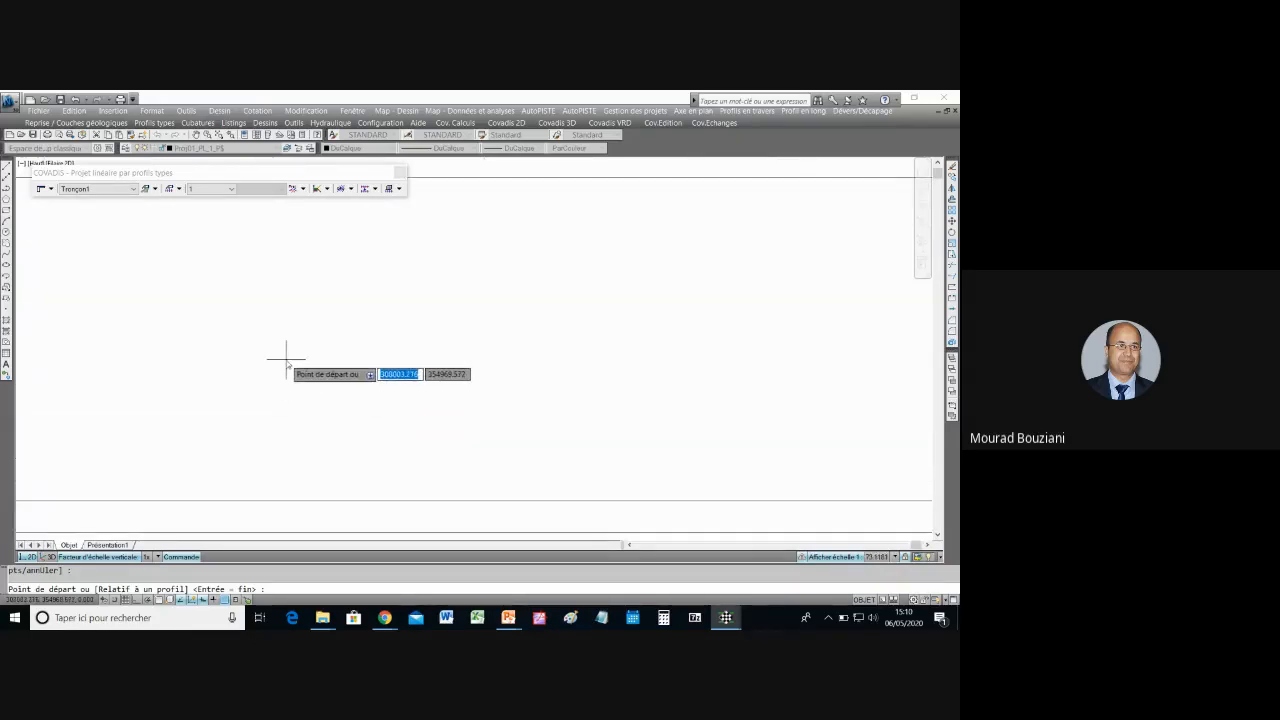
scroll(286, 358, down, 8)
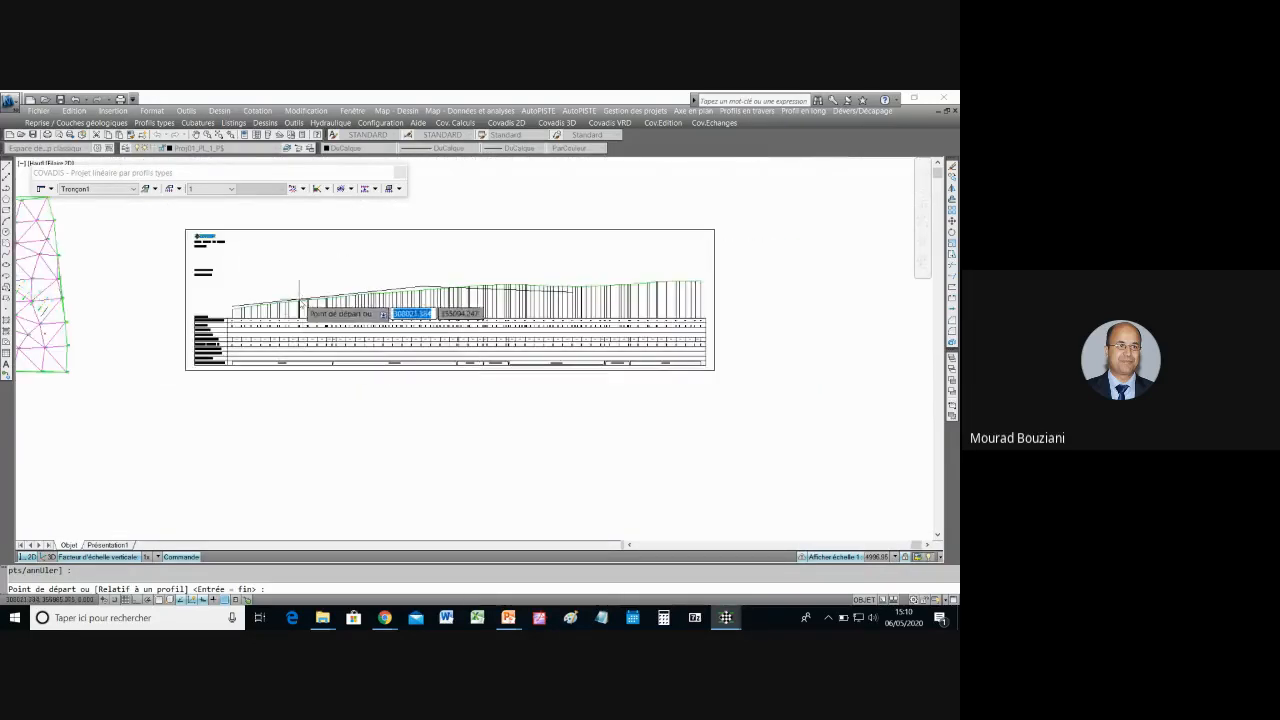
scroll(298, 300, up, 4)
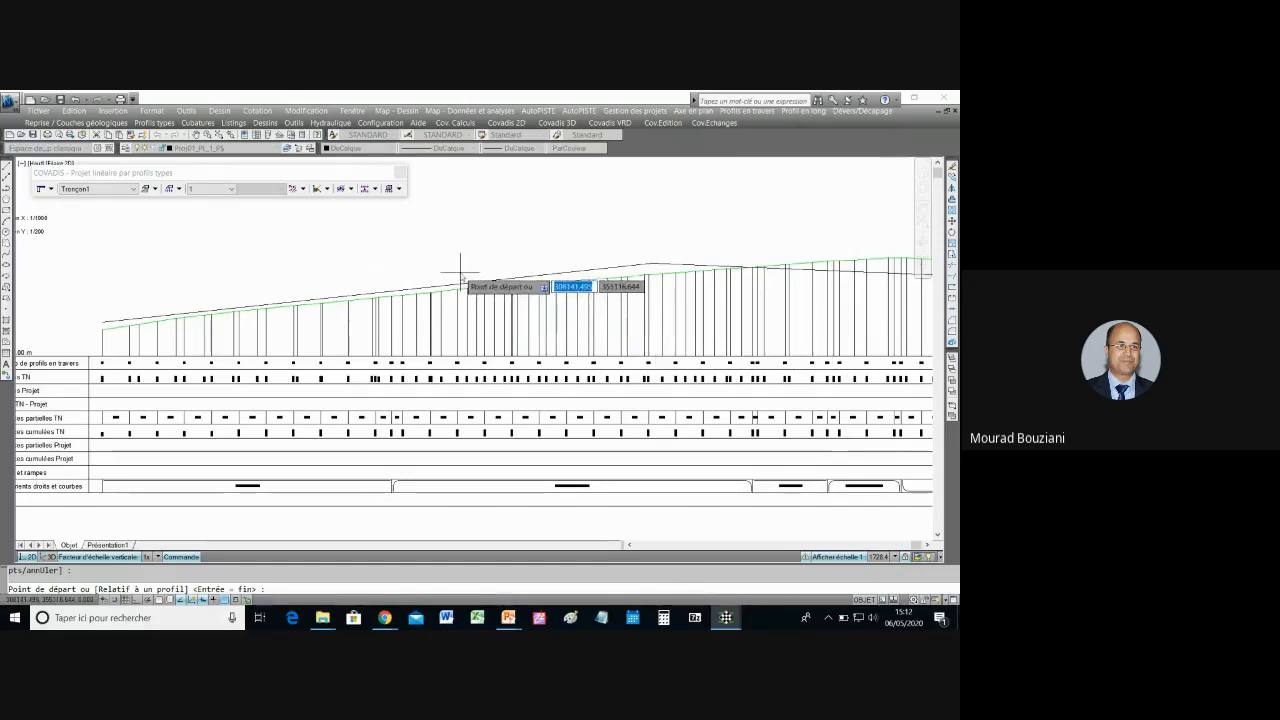
scroll(460, 271, down, 4)
scroll(686, 272, up, 2)
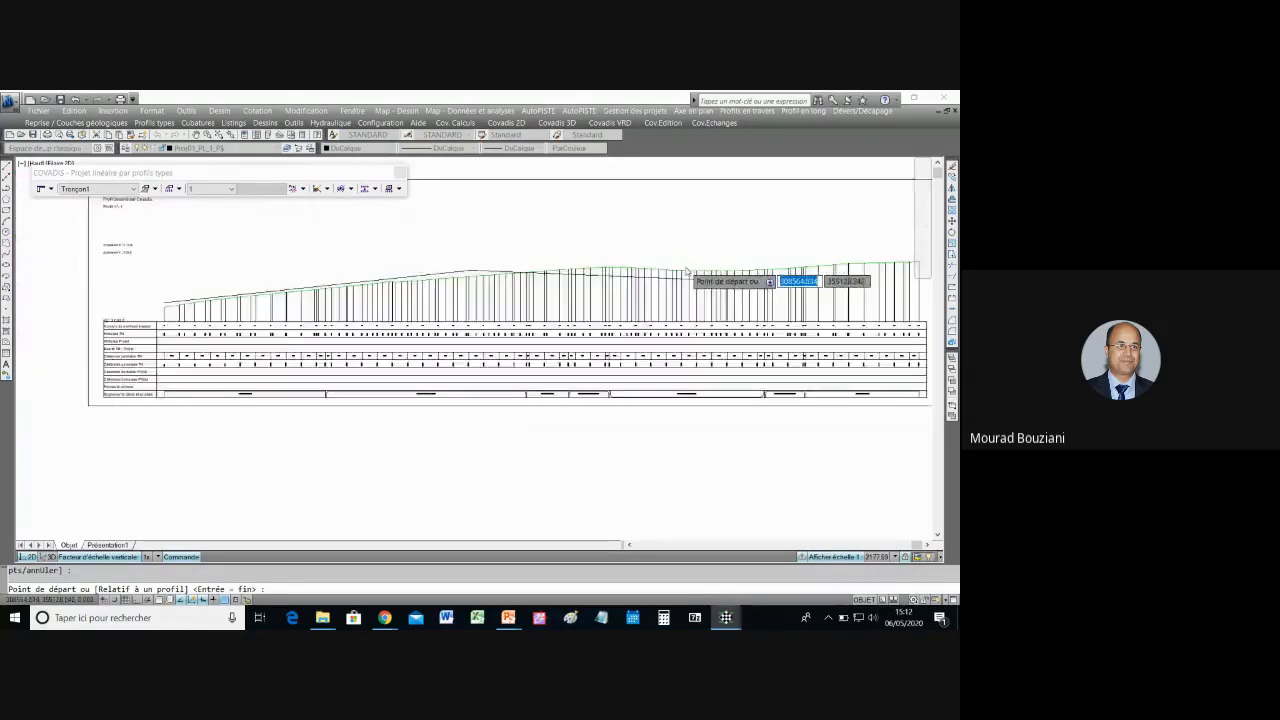
scroll(686, 271, up, 1)
scroll(760, 268, down, 2)
scroll(795, 272, up, 2)
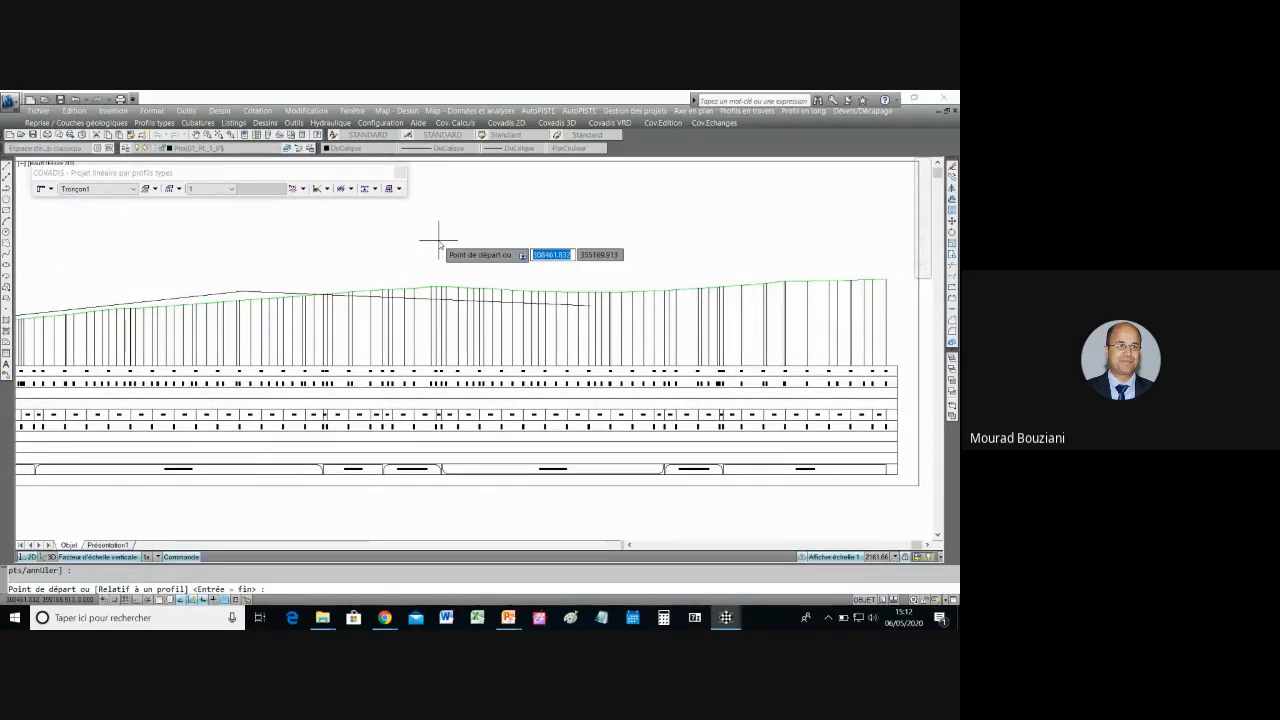
Step: Restart the straight alignment construction and, with object snap enabled, start the third alignment at the second alignment's end point
key(Return)
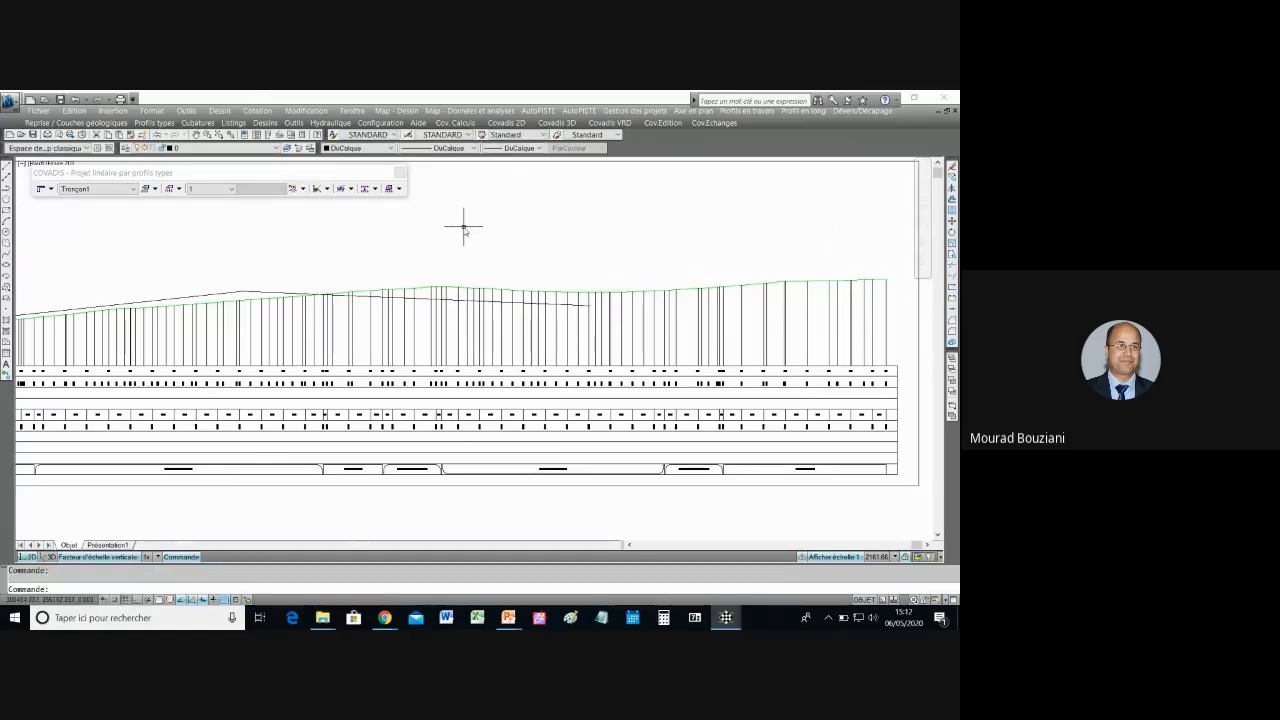
right_click(463, 229)
click(480, 232)
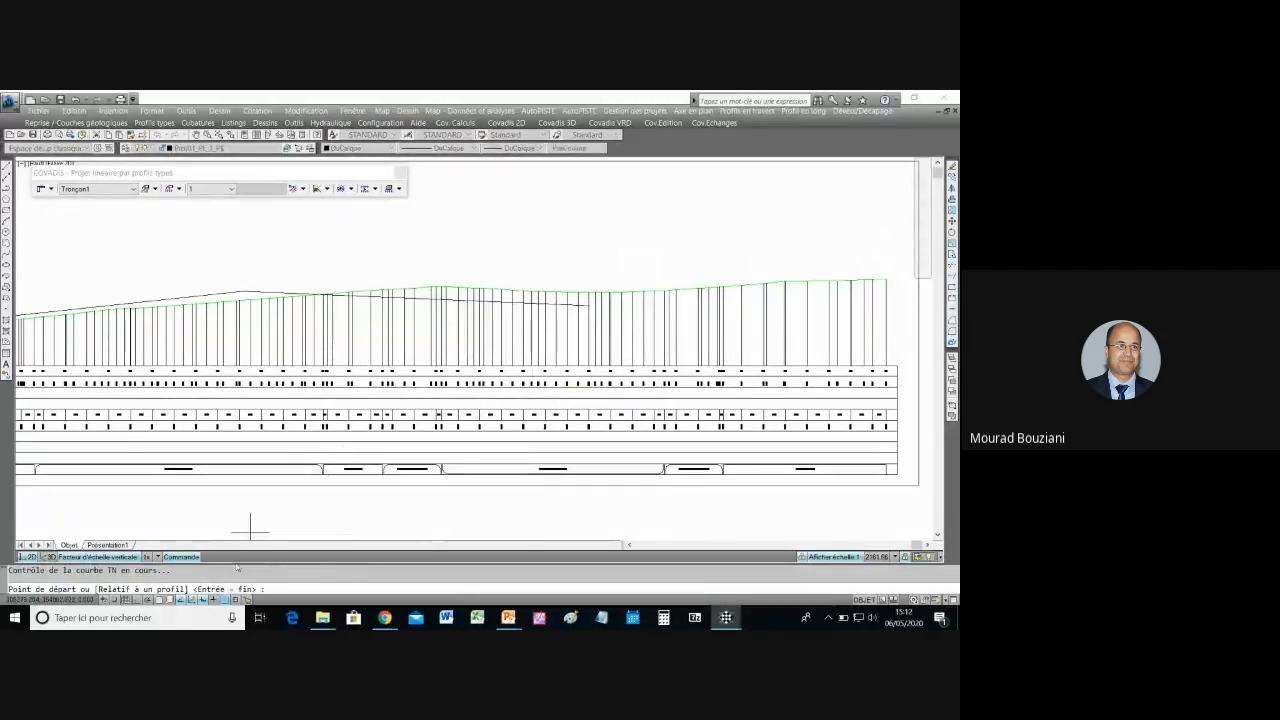
click(158, 602)
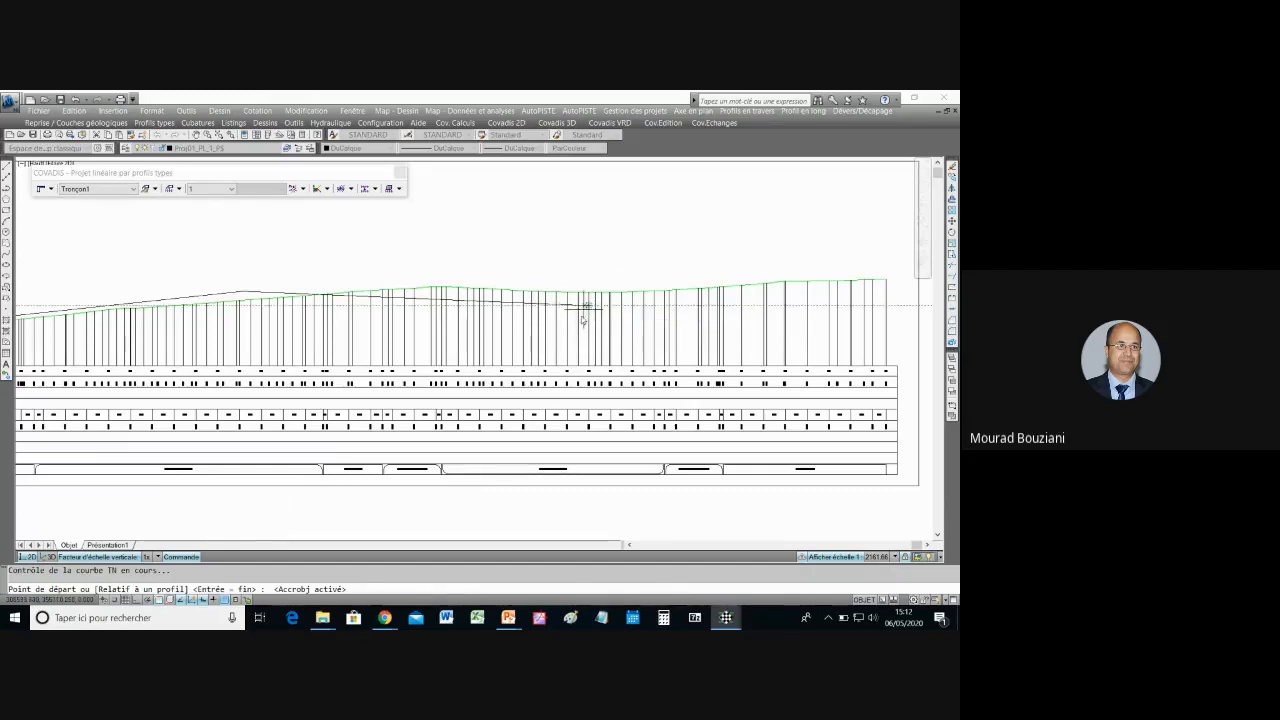
scroll(584, 308, up, 5)
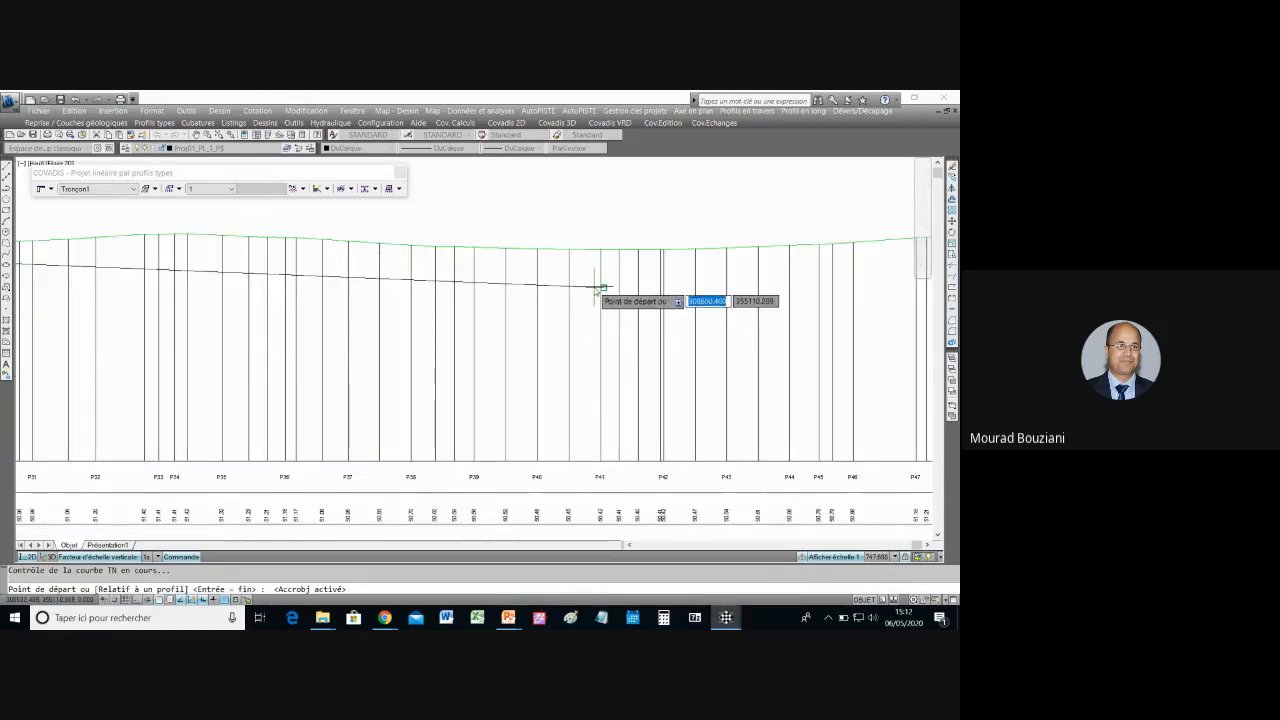
click(600, 288)
Step: Locate the end of the terrain line and set cross profile P57 as the reference for the third alignment's end point
scroll(600, 288, down, 4)
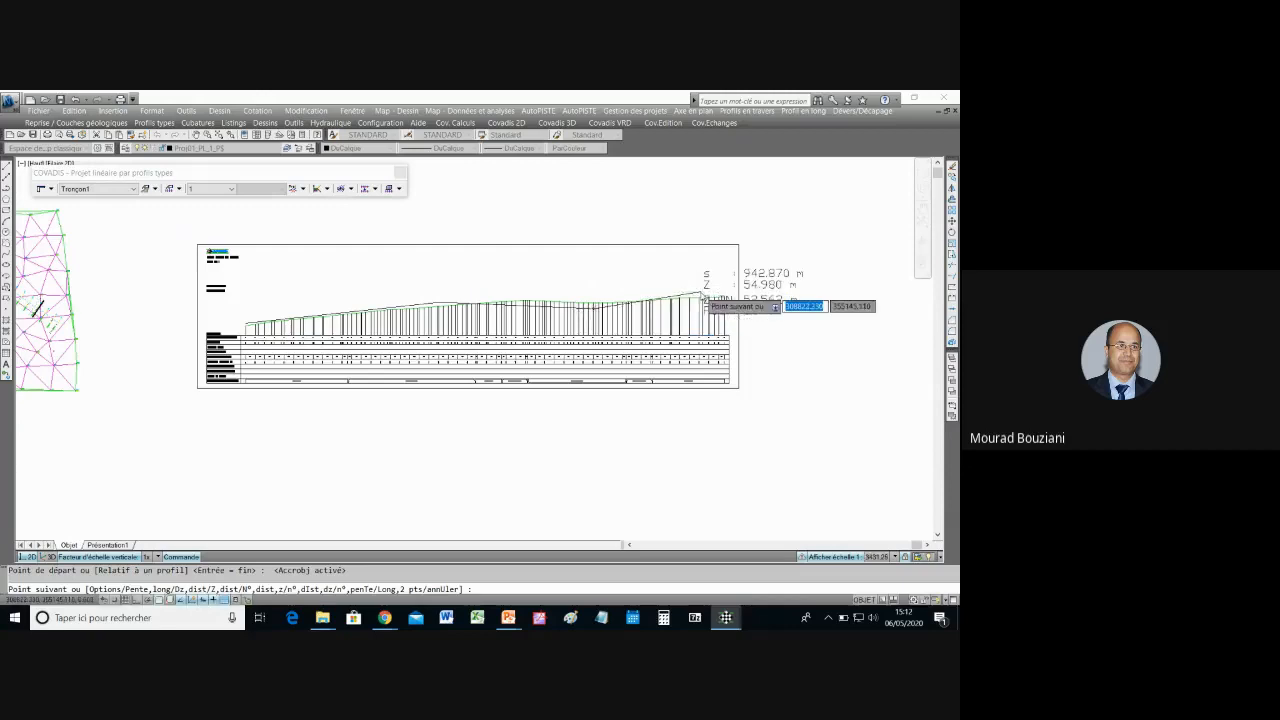
scroll(706, 286, up, 2)
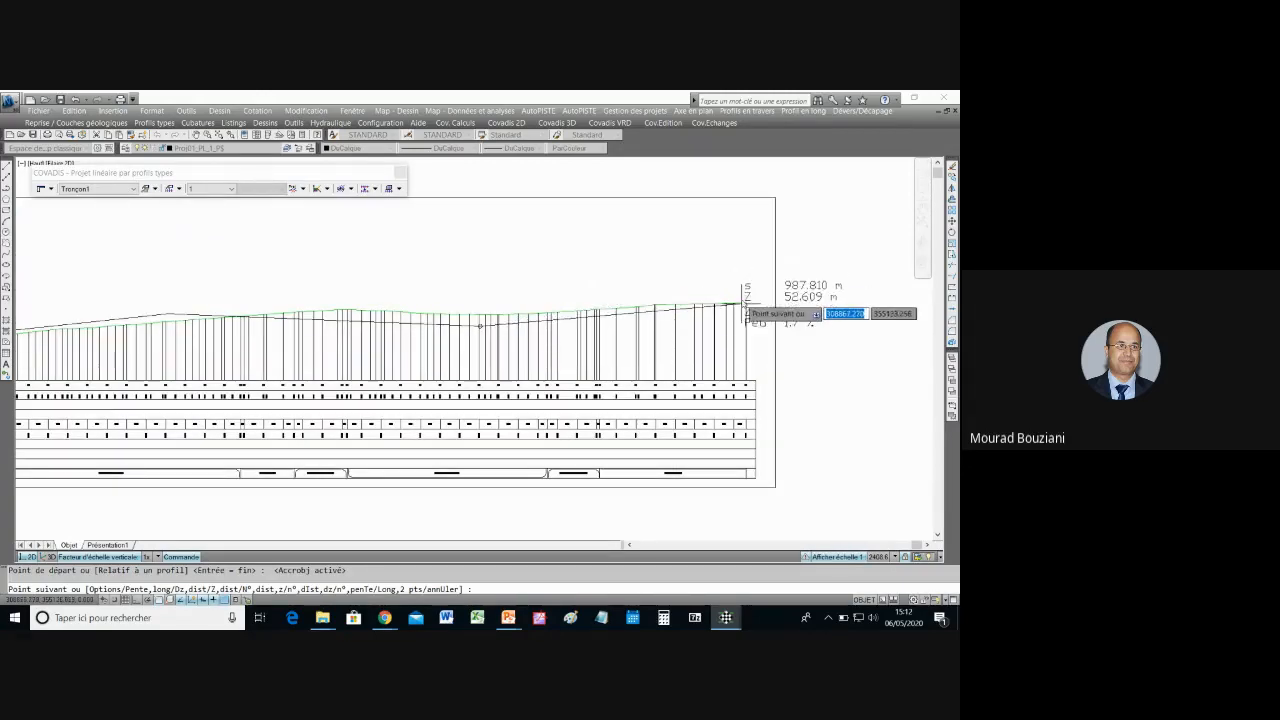
scroll(745, 286, up, 3)
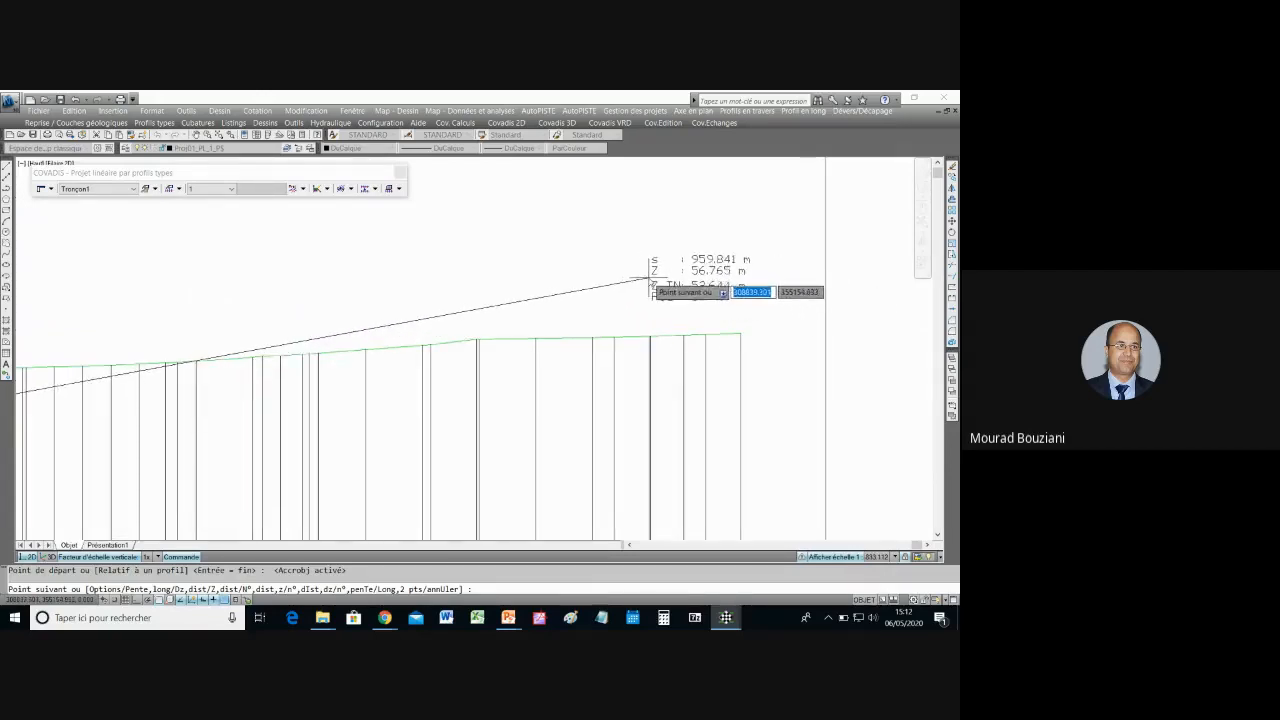
right_click(650, 272)
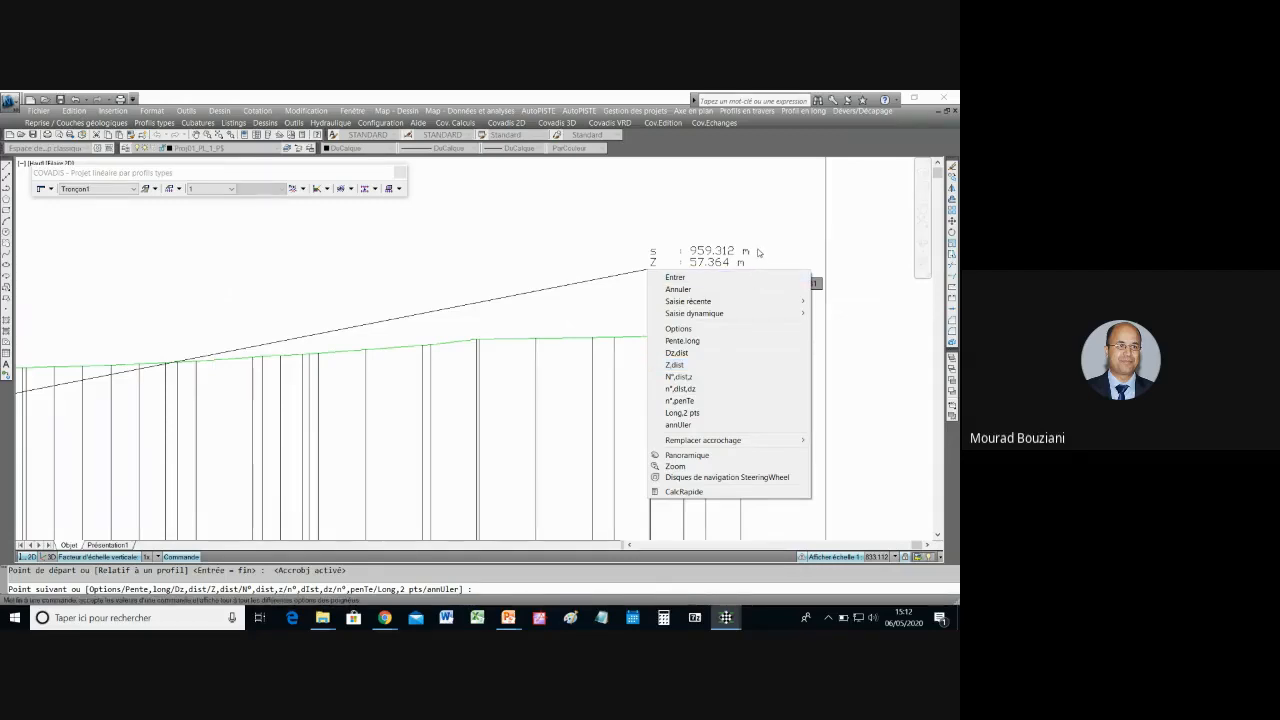
click(710, 377)
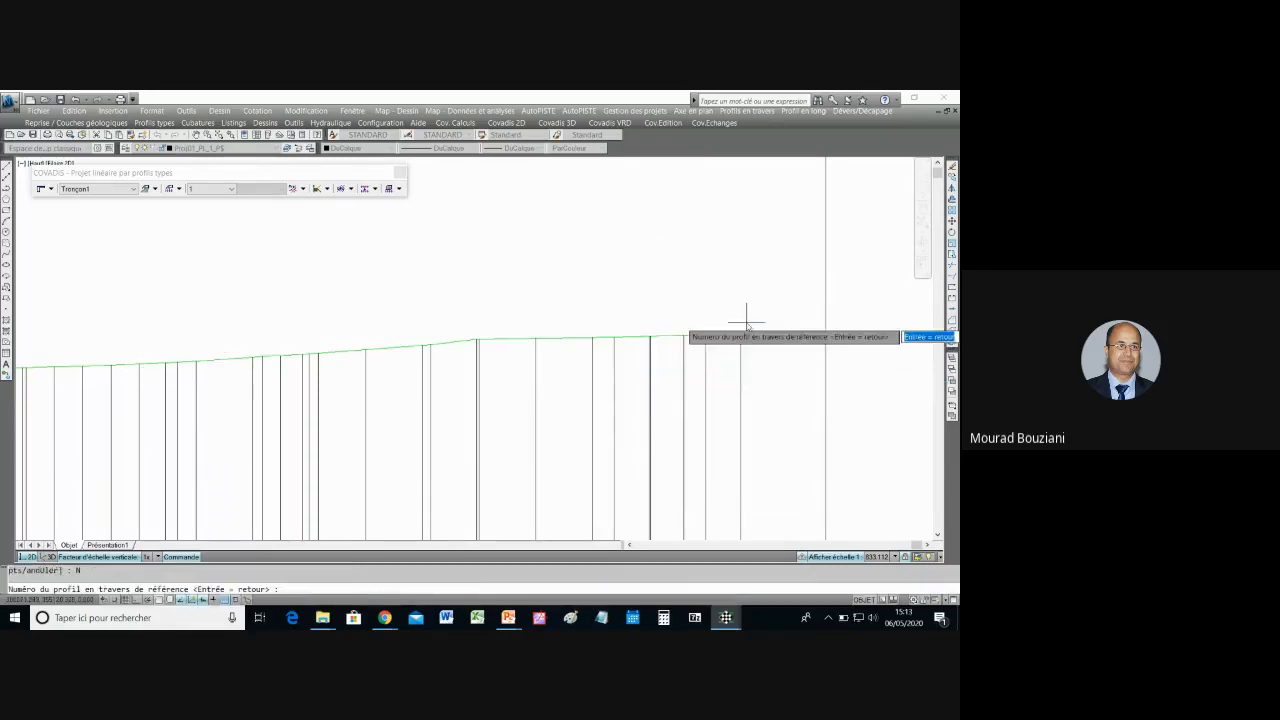
scroll(741, 383, down, 3)
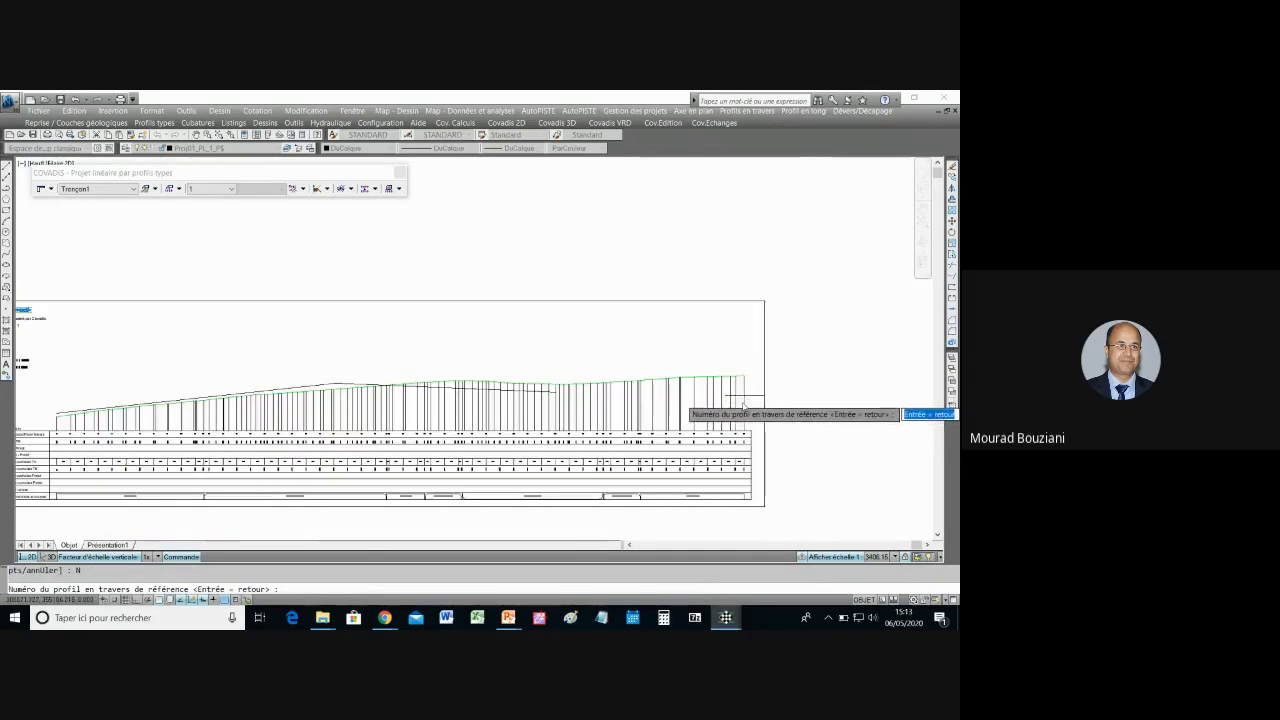
scroll(738, 440, up, 5)
scroll(738, 440, down, 4)
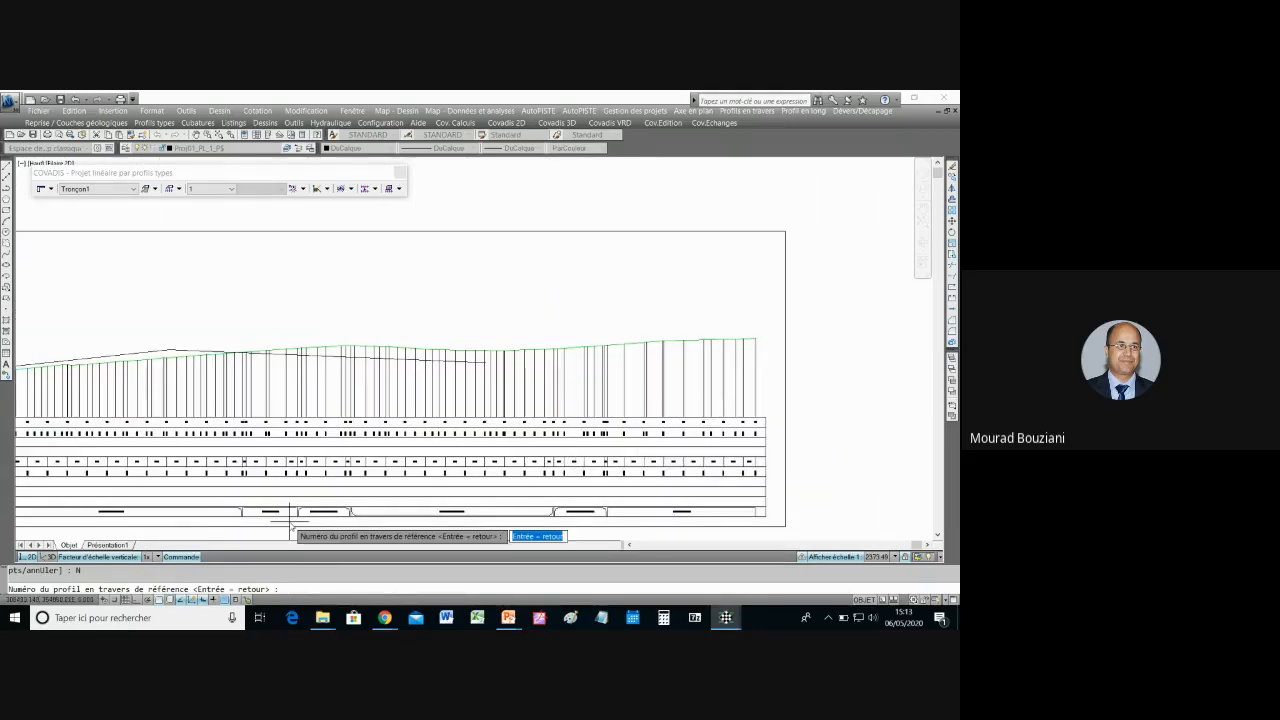
text(p57)
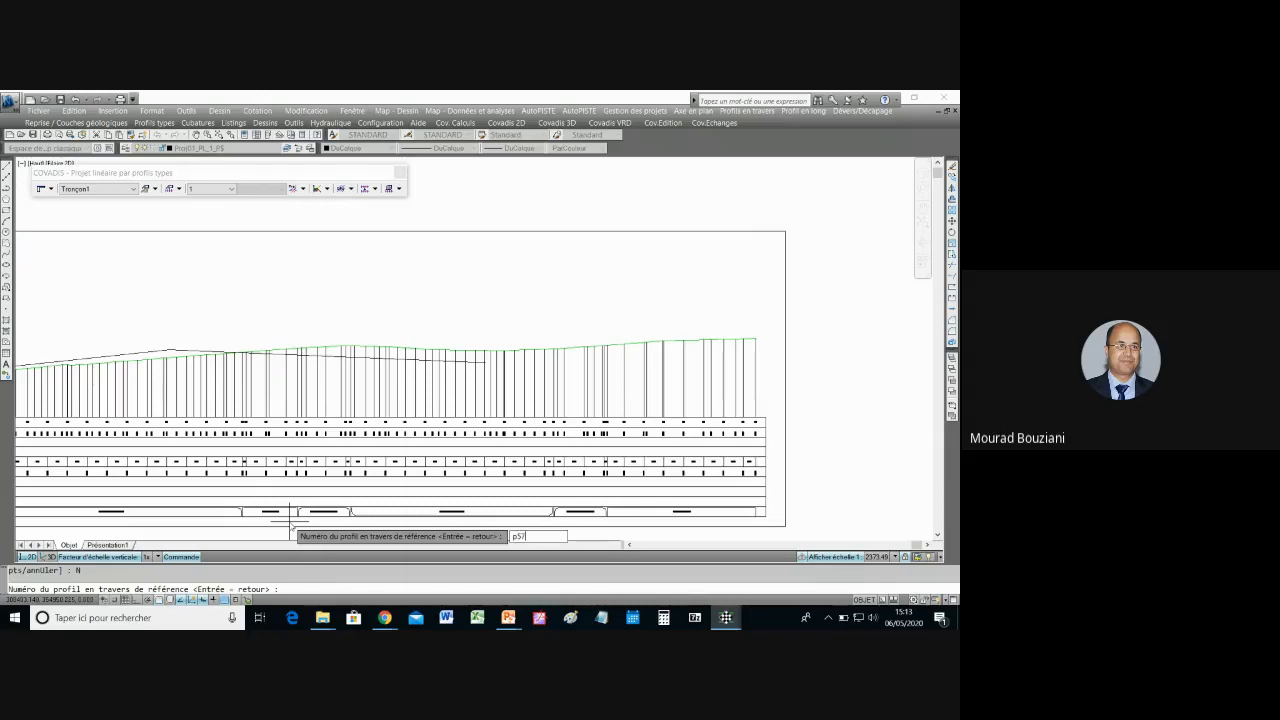
key(Return)
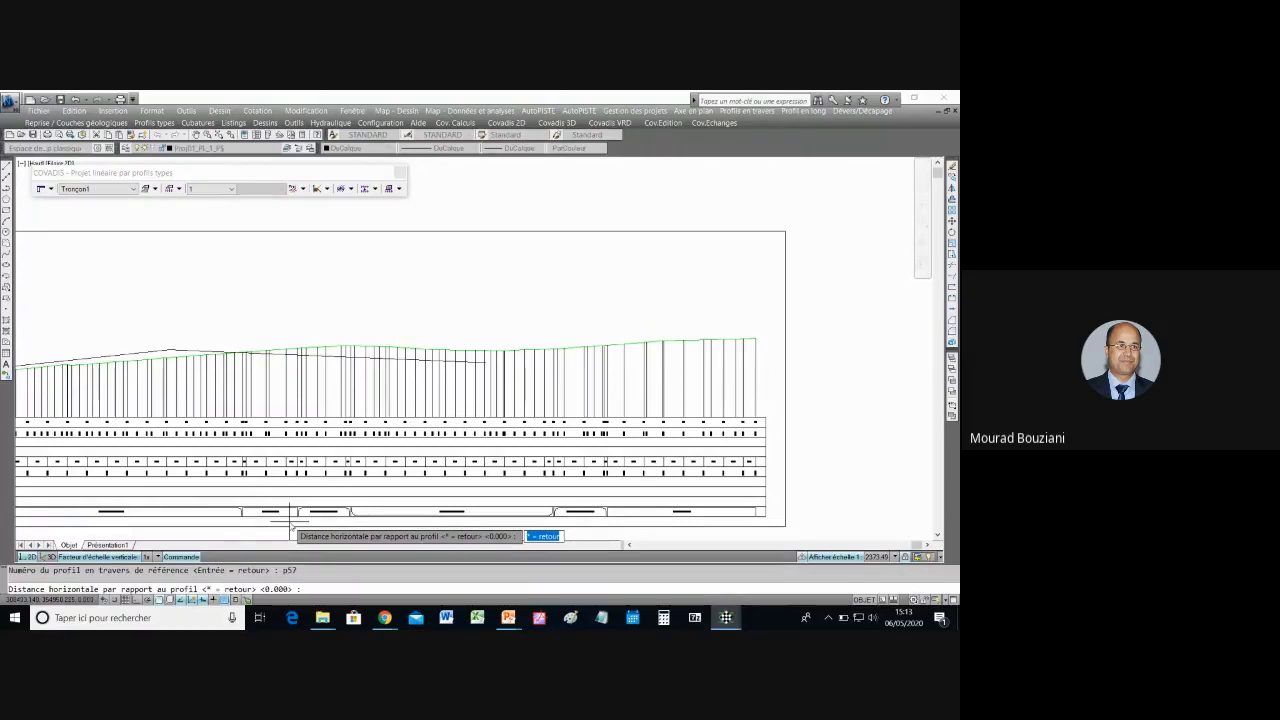
Step: Place the end point at horizontal distance 0 from the profile and altitude 55, and finish the third alignment
text(0)
key(Return)
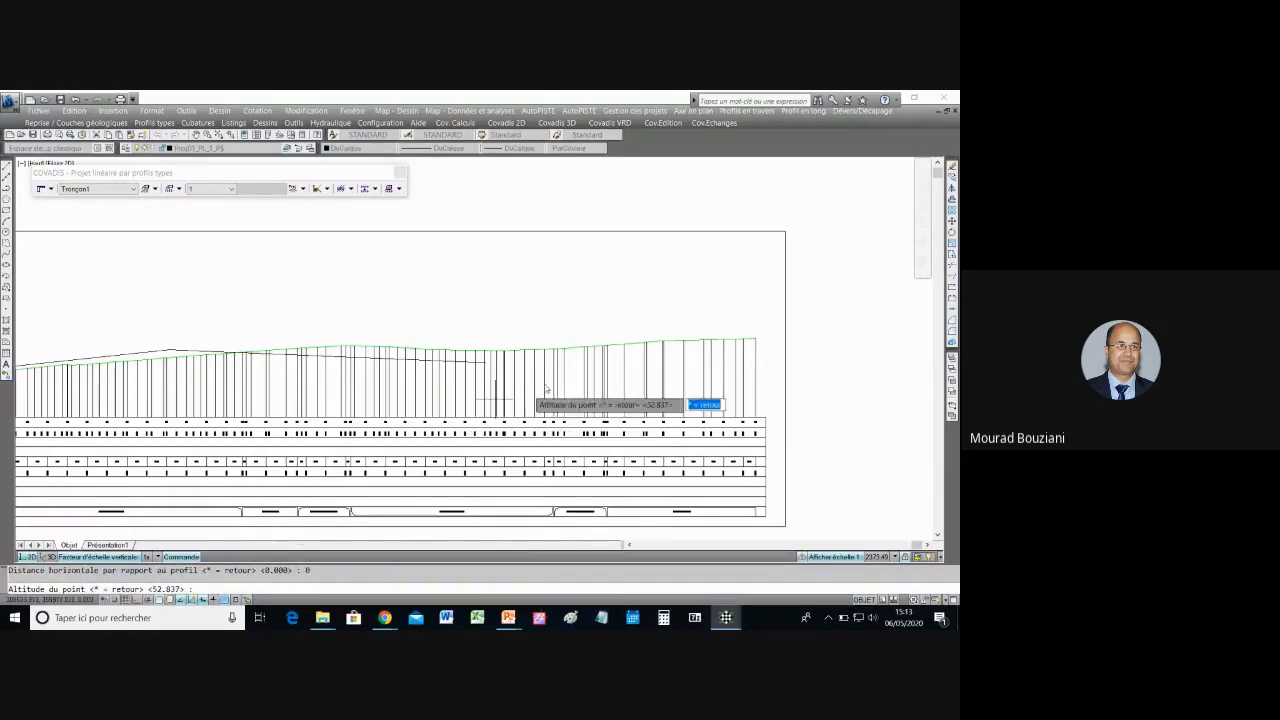
scroll(740, 322, up, 3)
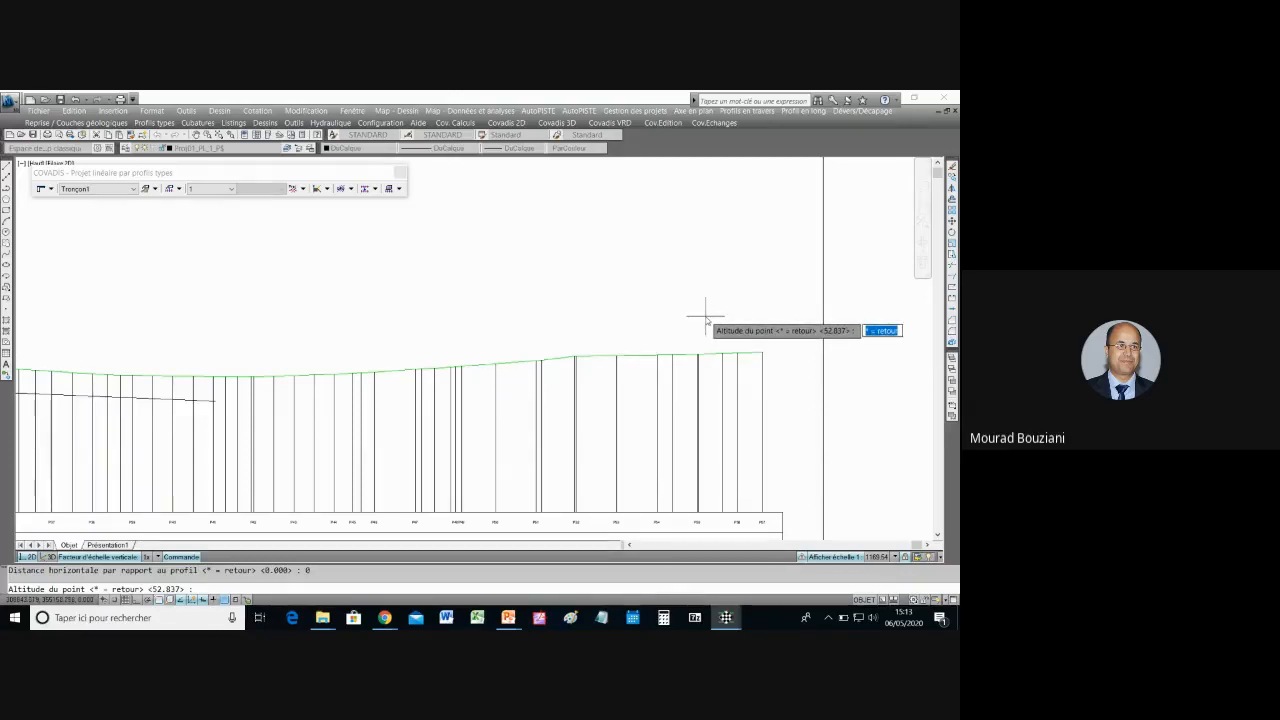
text(55)
key(Return)
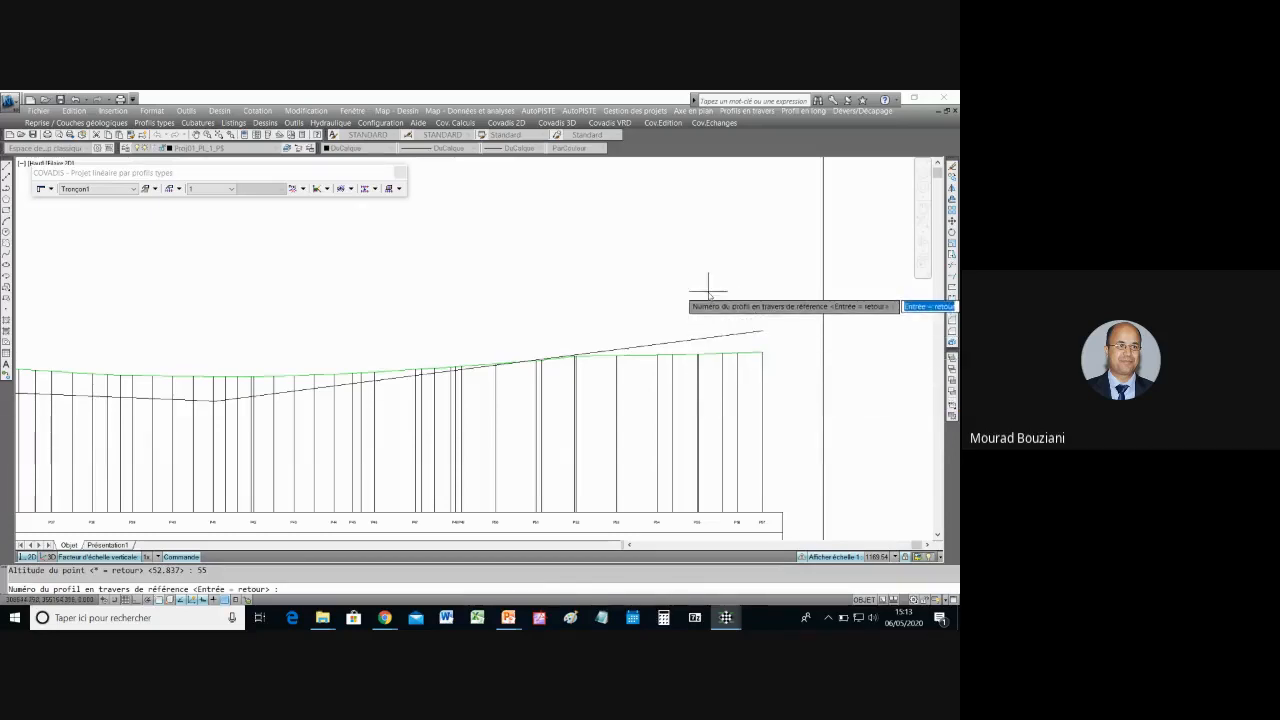
key(Return)
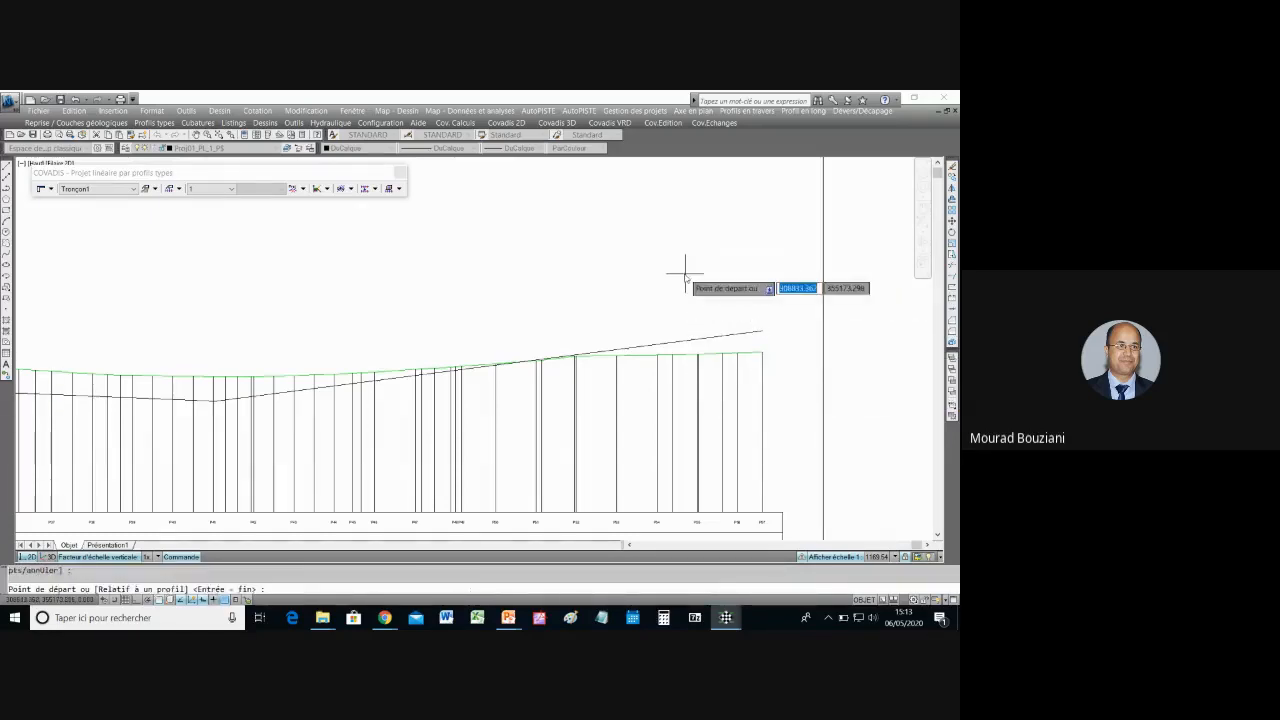
key(Return)
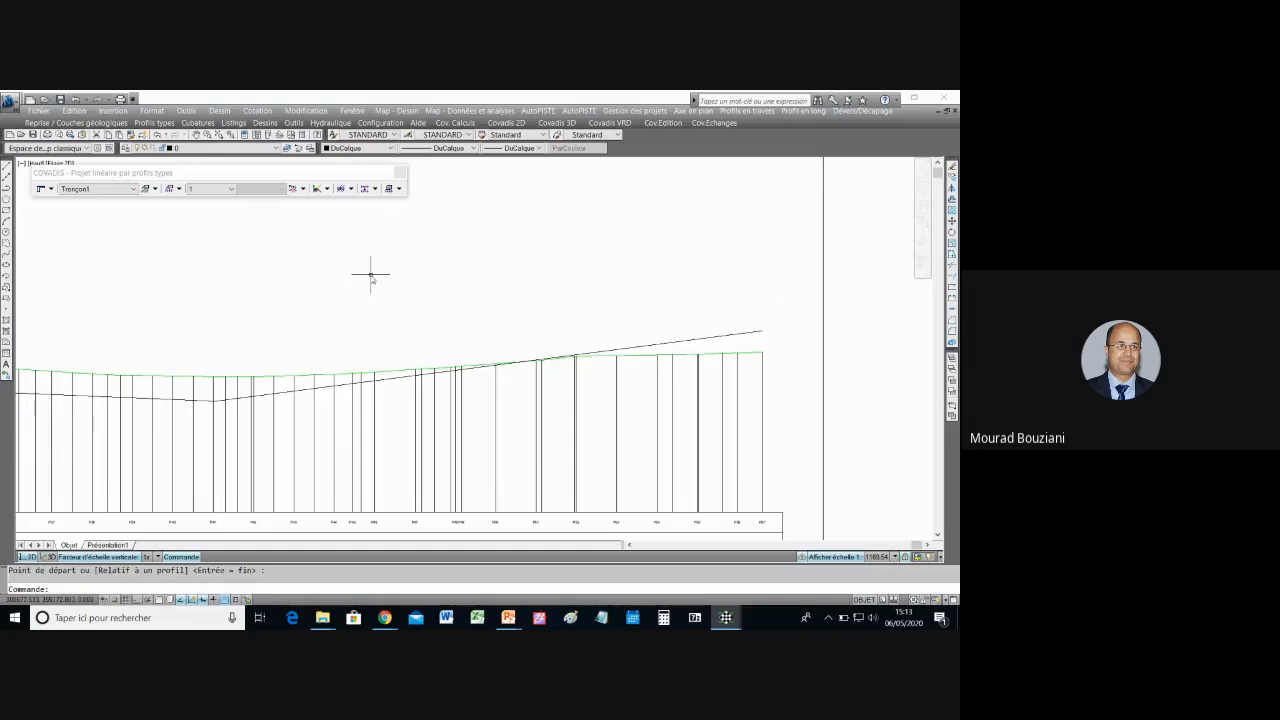
Step: Examine the whole longitudinal profile, comparing the three connected straight alignments with the terrain line
scroll(370, 275, down, 5)
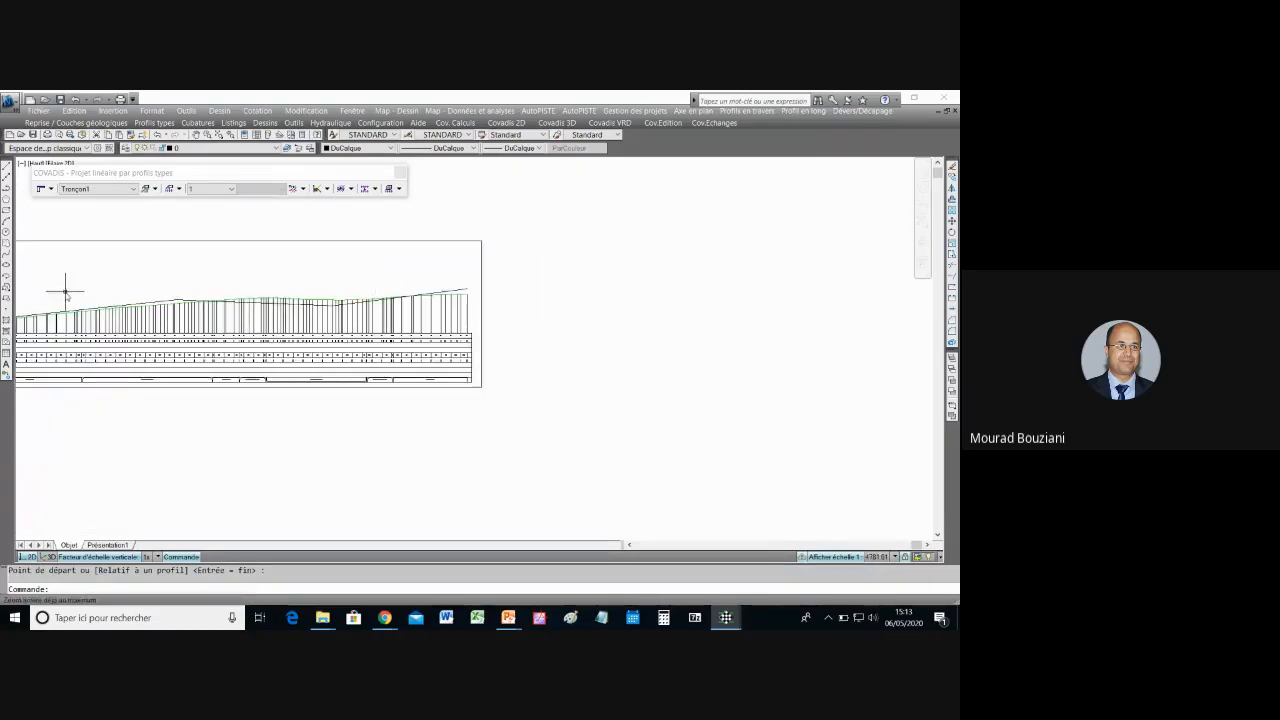
click(196, 135)
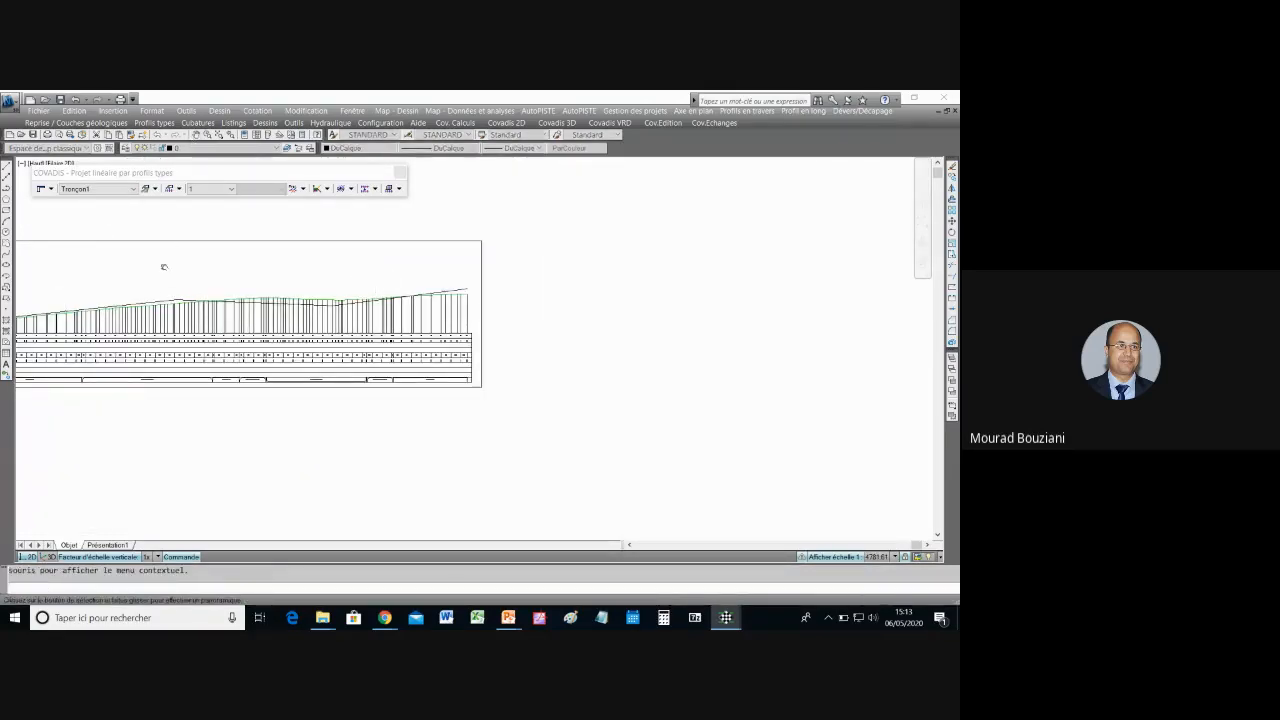
drag(163, 266, 414, 331)
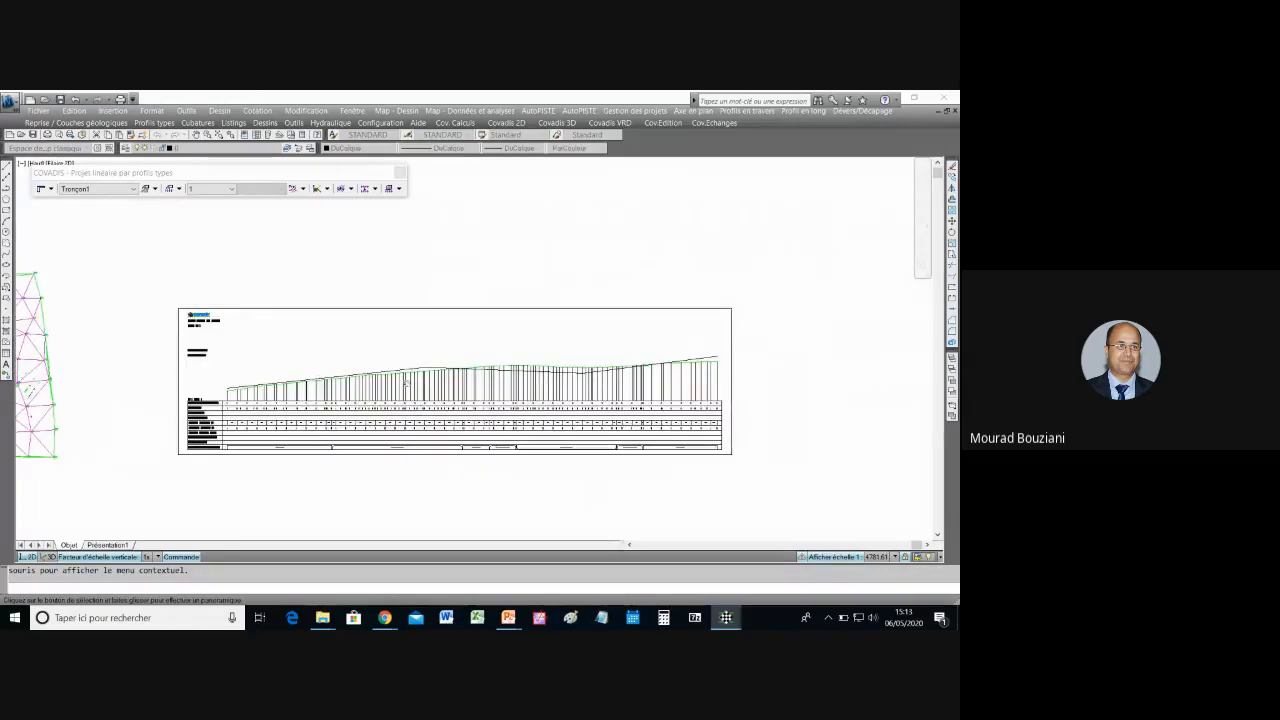
right_click(410, 332)
click(421, 339)
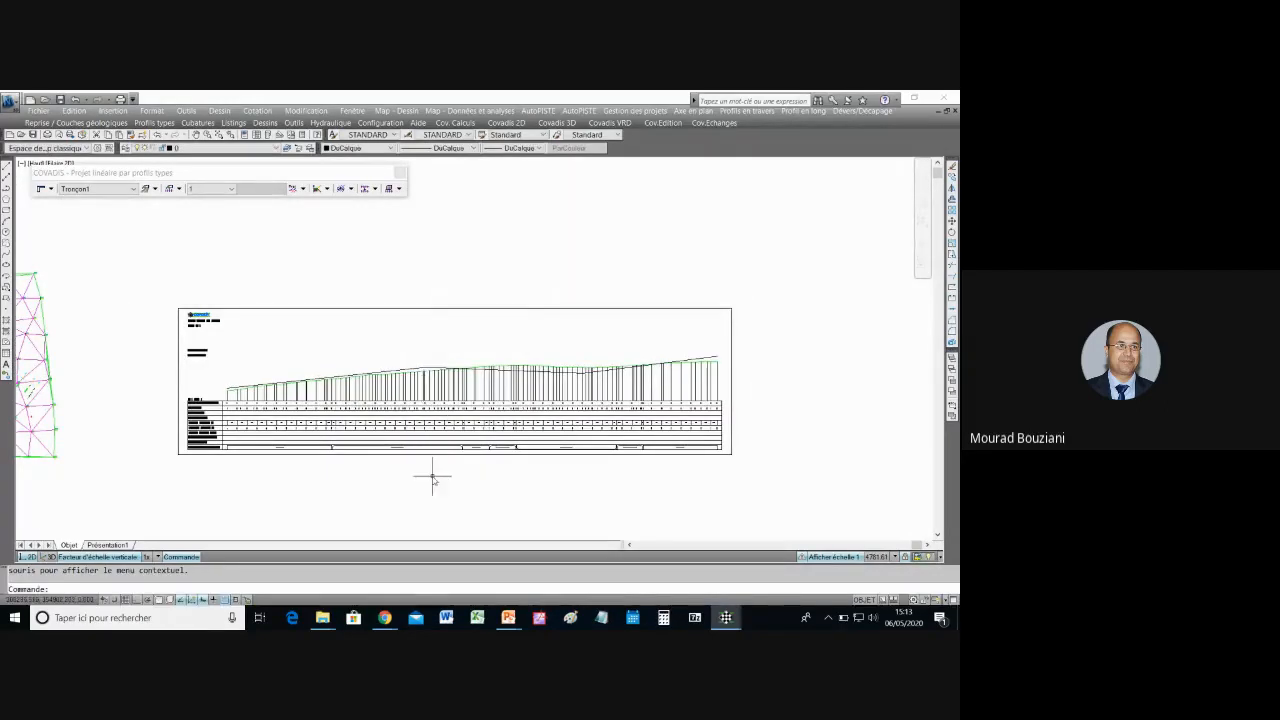
scroll(433, 480, up, 2)
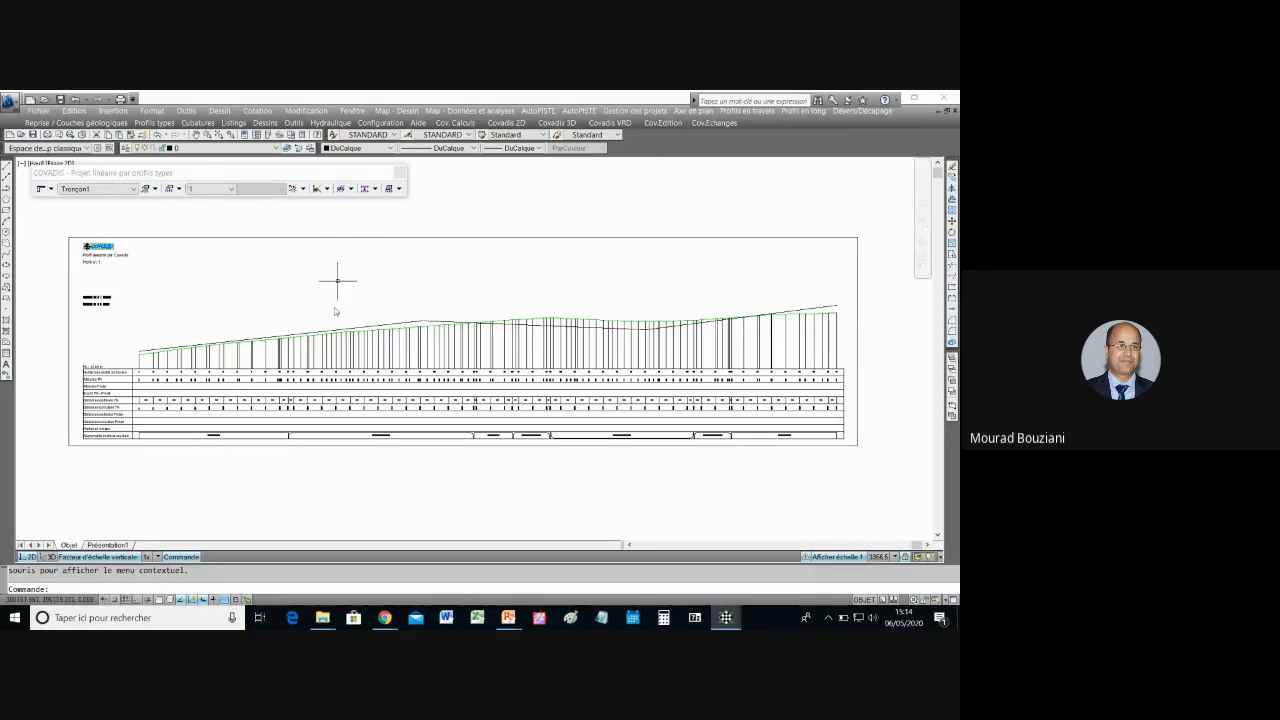
click(260, 336)
key(Escape)
click(340, 336)
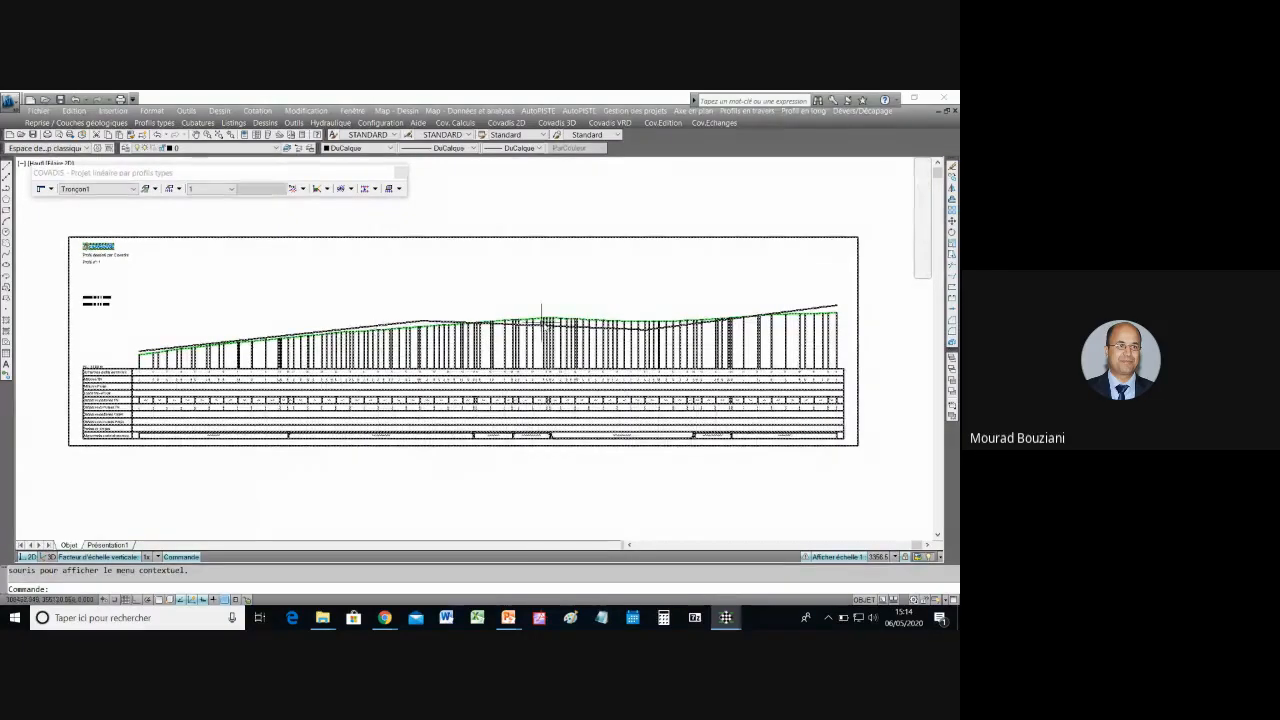
key(Escape)
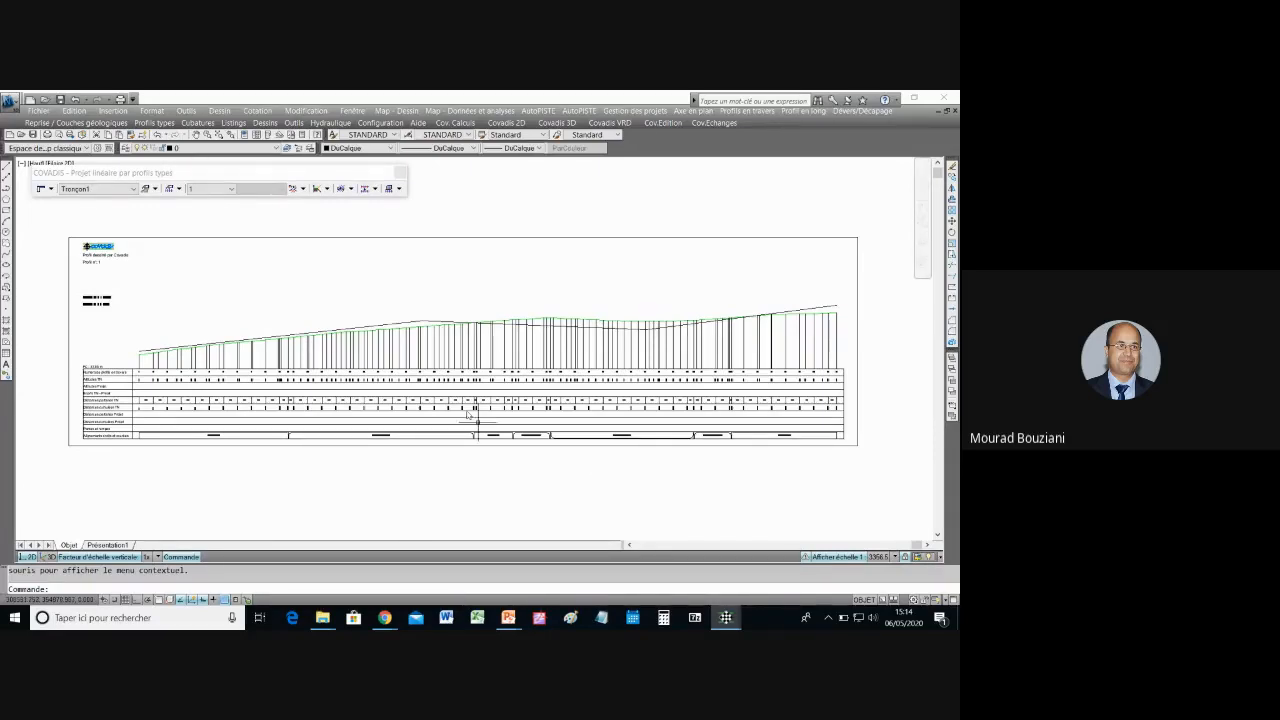
click(234, 346)
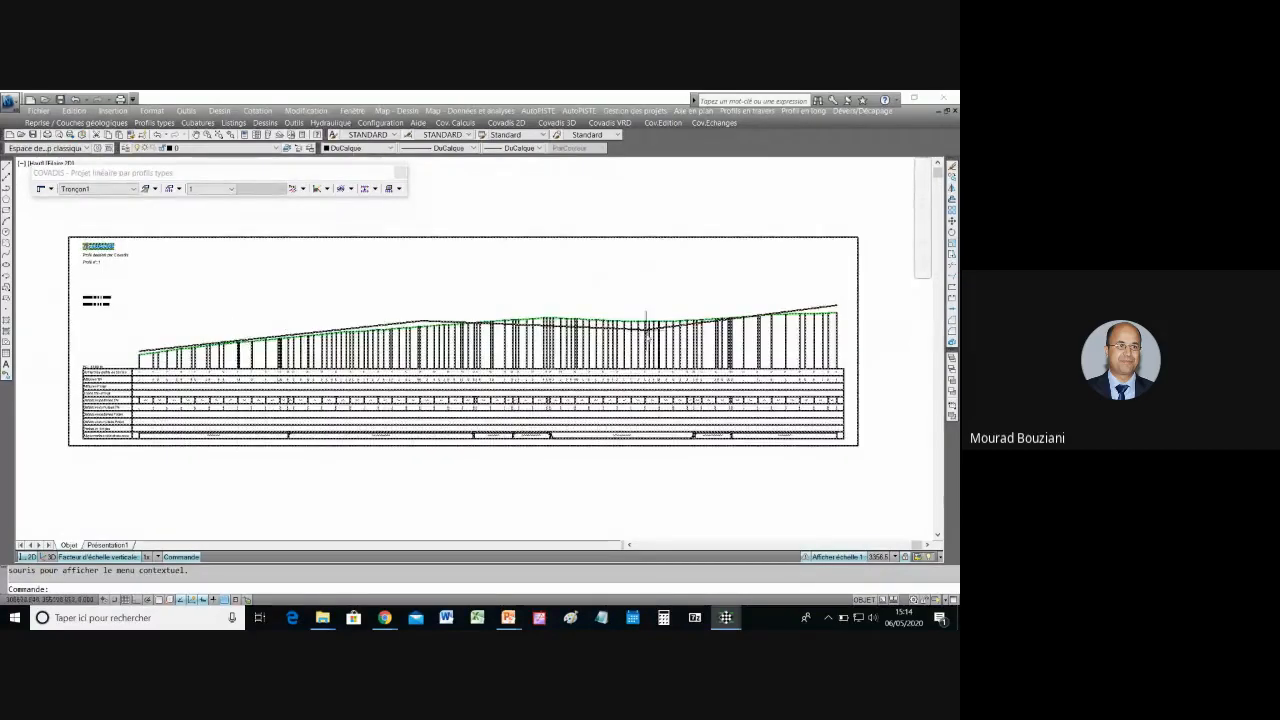
key(Escape)
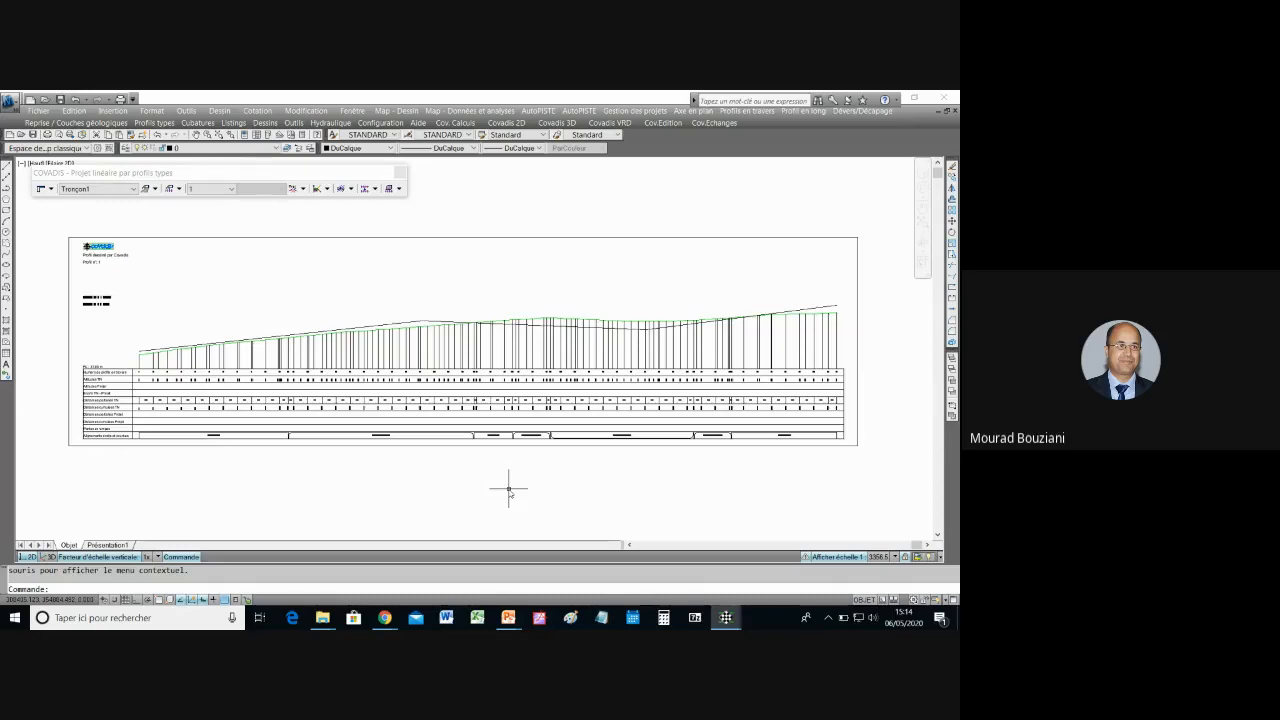
Step: Start a tangent-tangent-radius parabolic connection and select the first and second straight alignments as the segments to connect
click(304, 190)
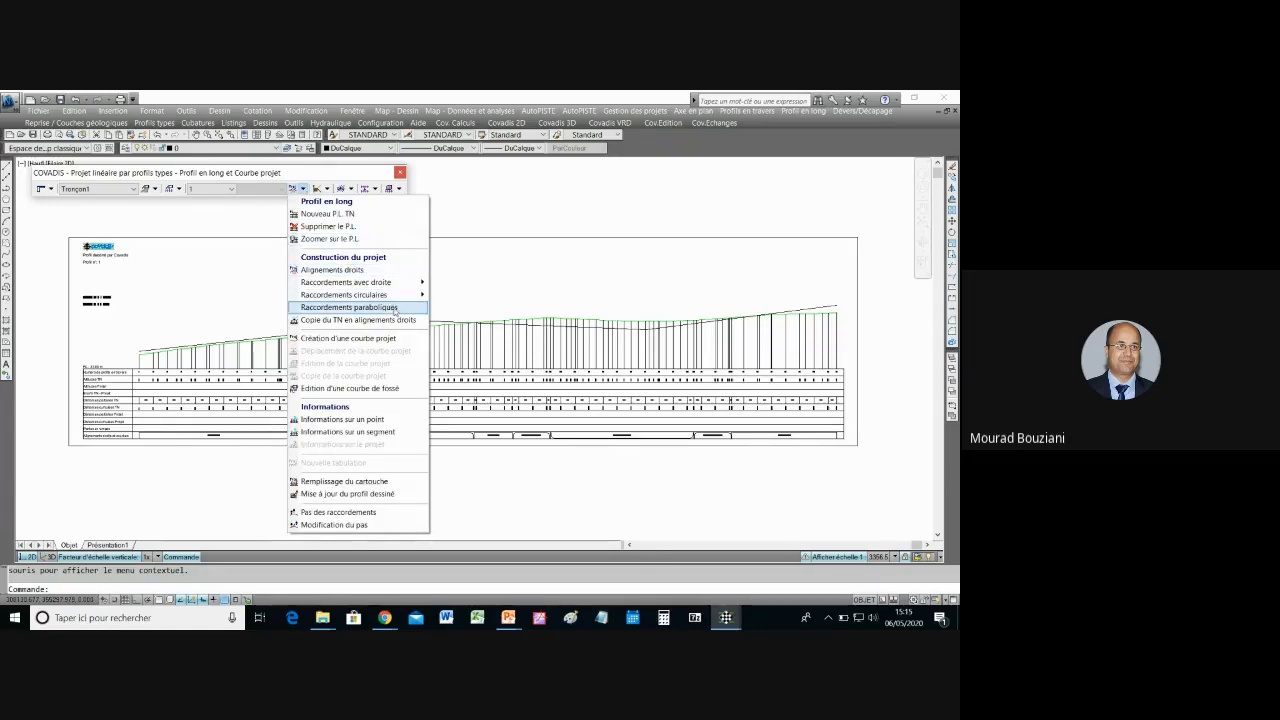
mouse_move(395, 309)
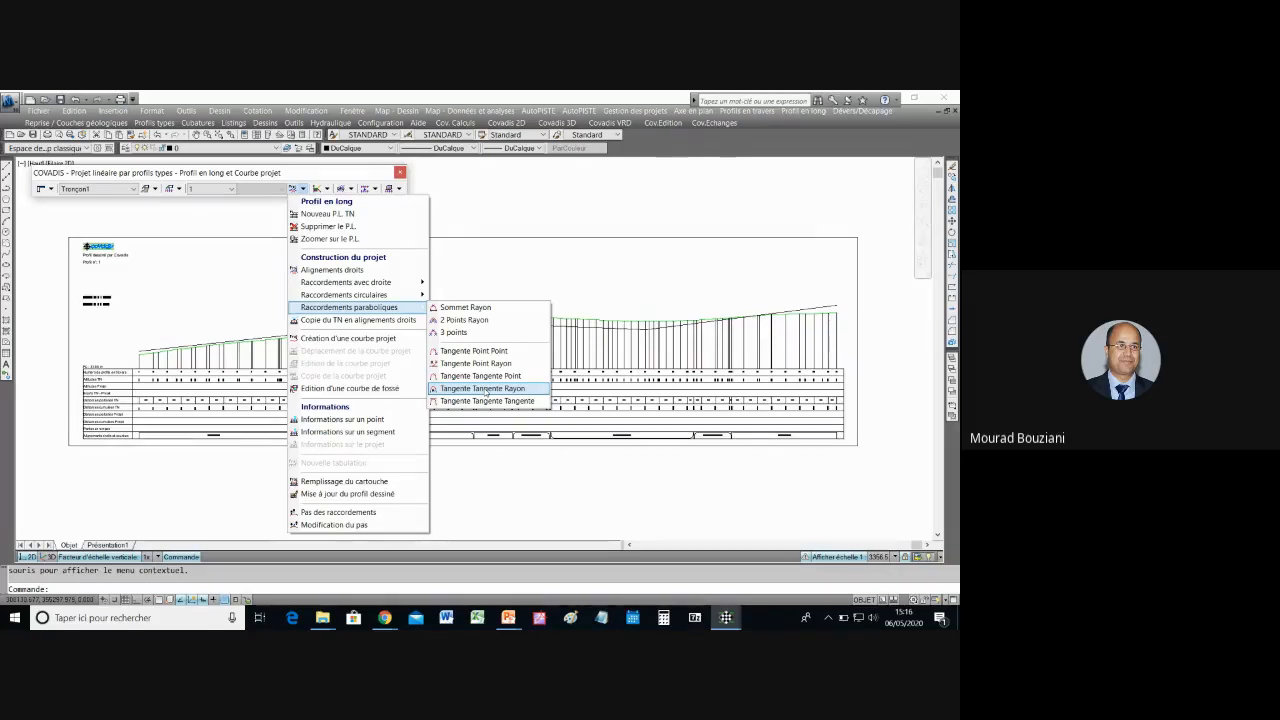
click(486, 389)
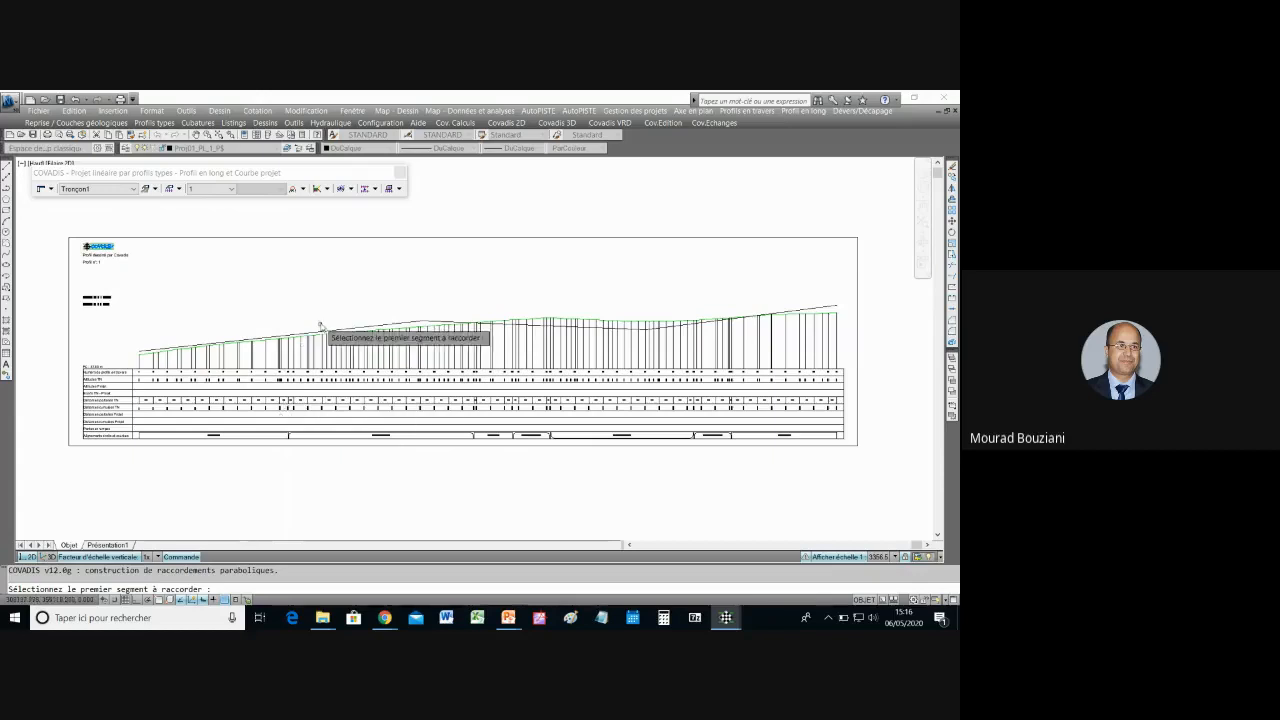
scroll(382, 337, up, 3)
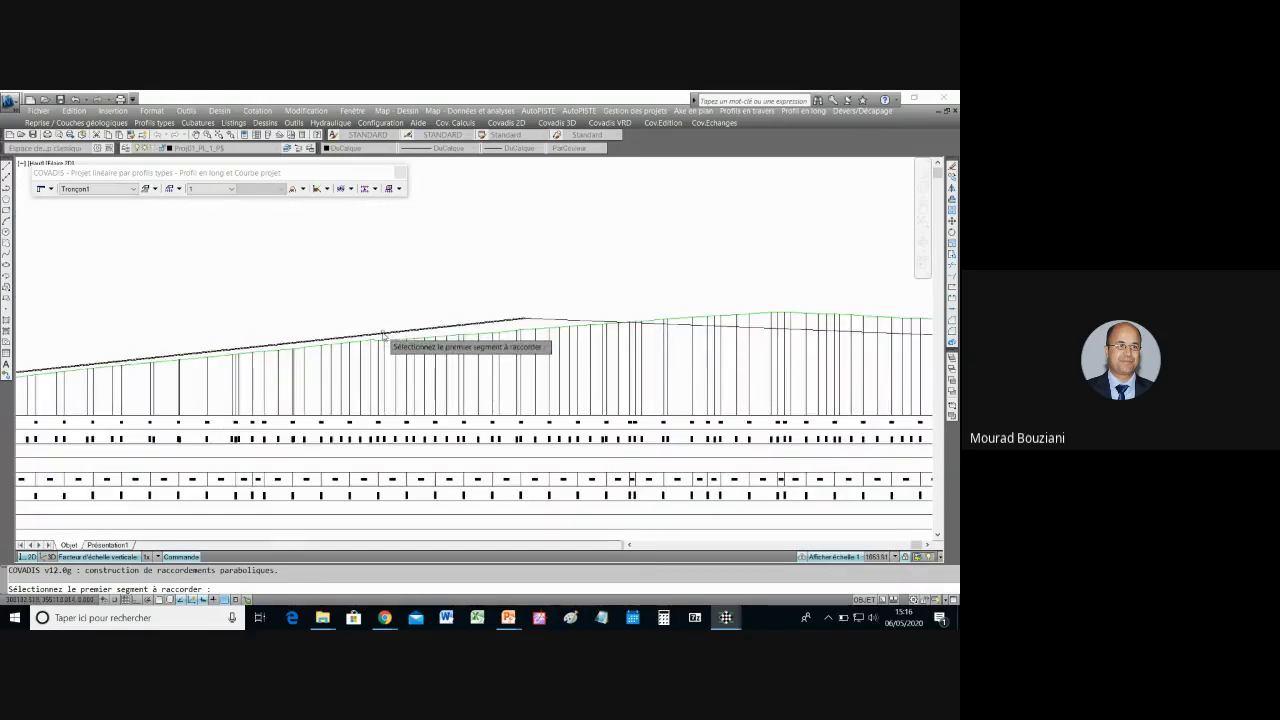
click(382, 335)
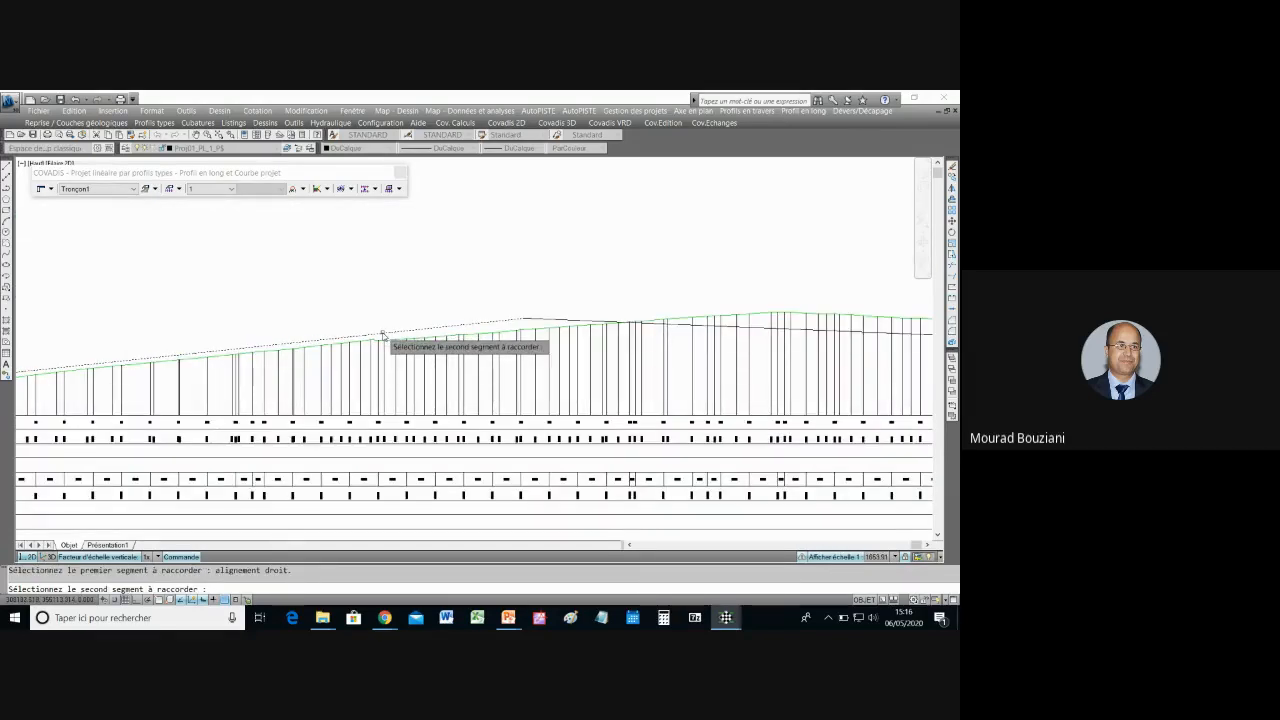
click(543, 322)
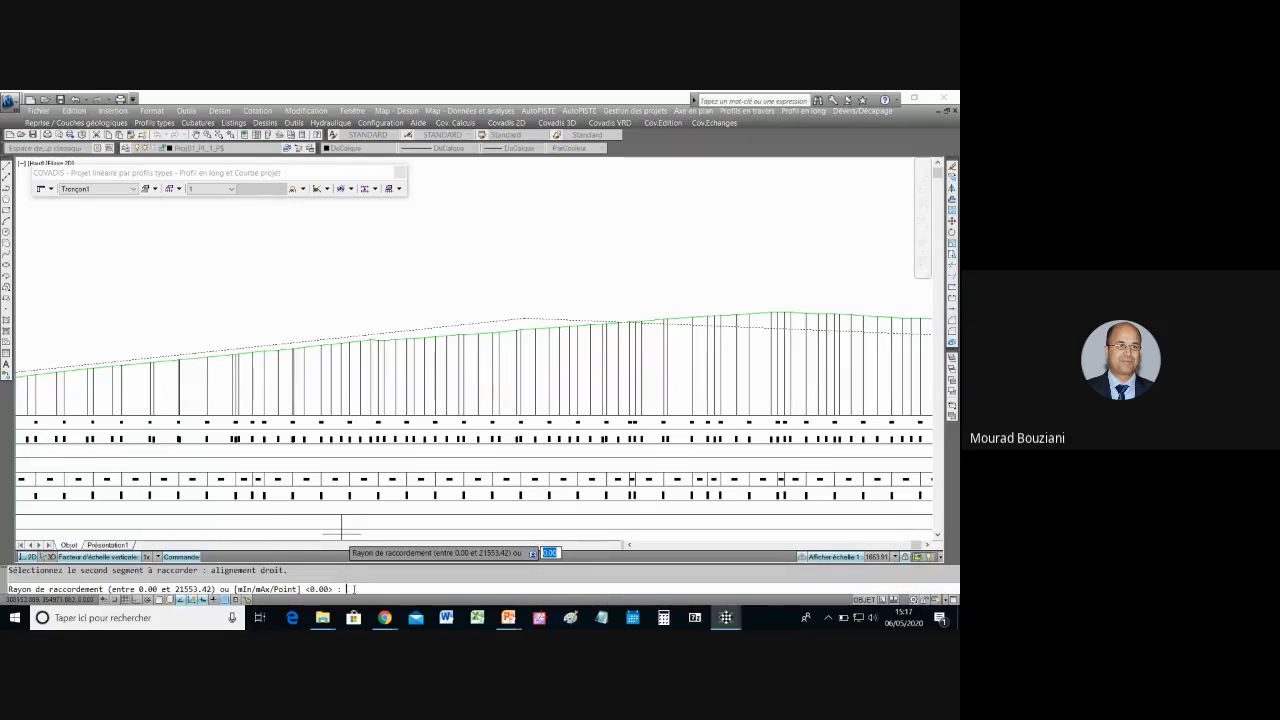
Step: Try a connection radius of 15000 between the first two alignments and reject the resulting curve
text(15)
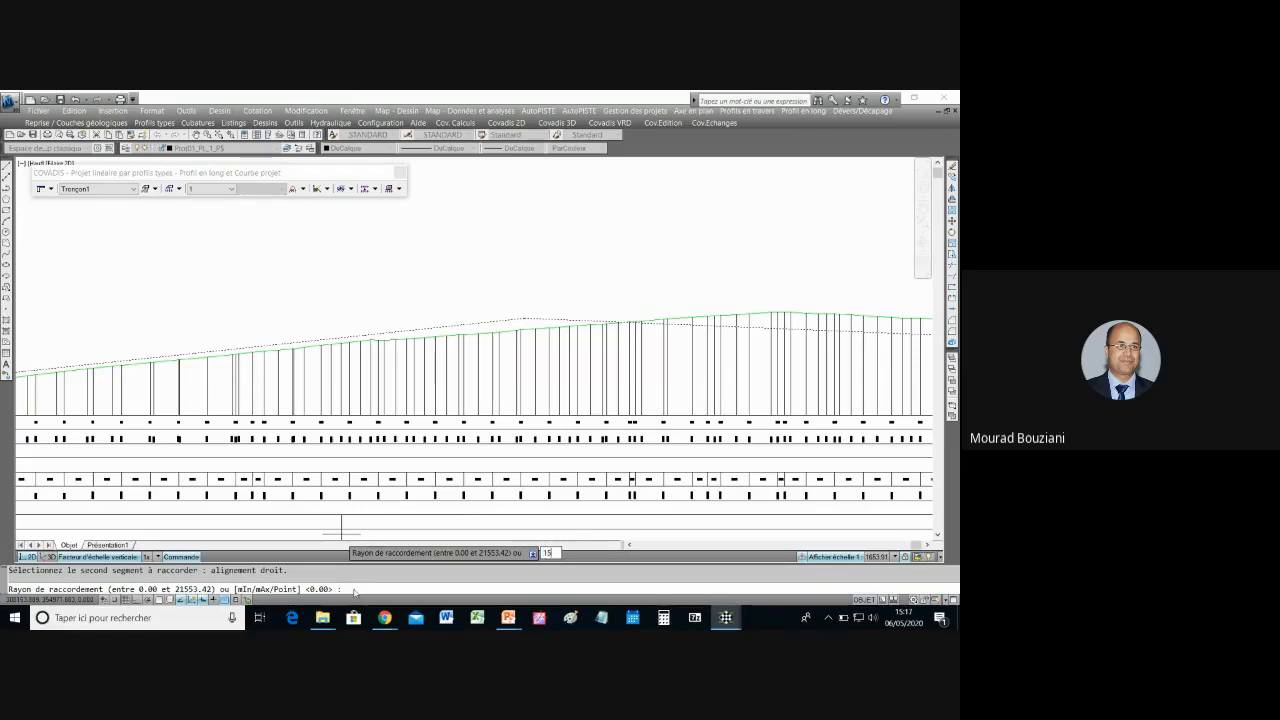
text(000)
key(Return)
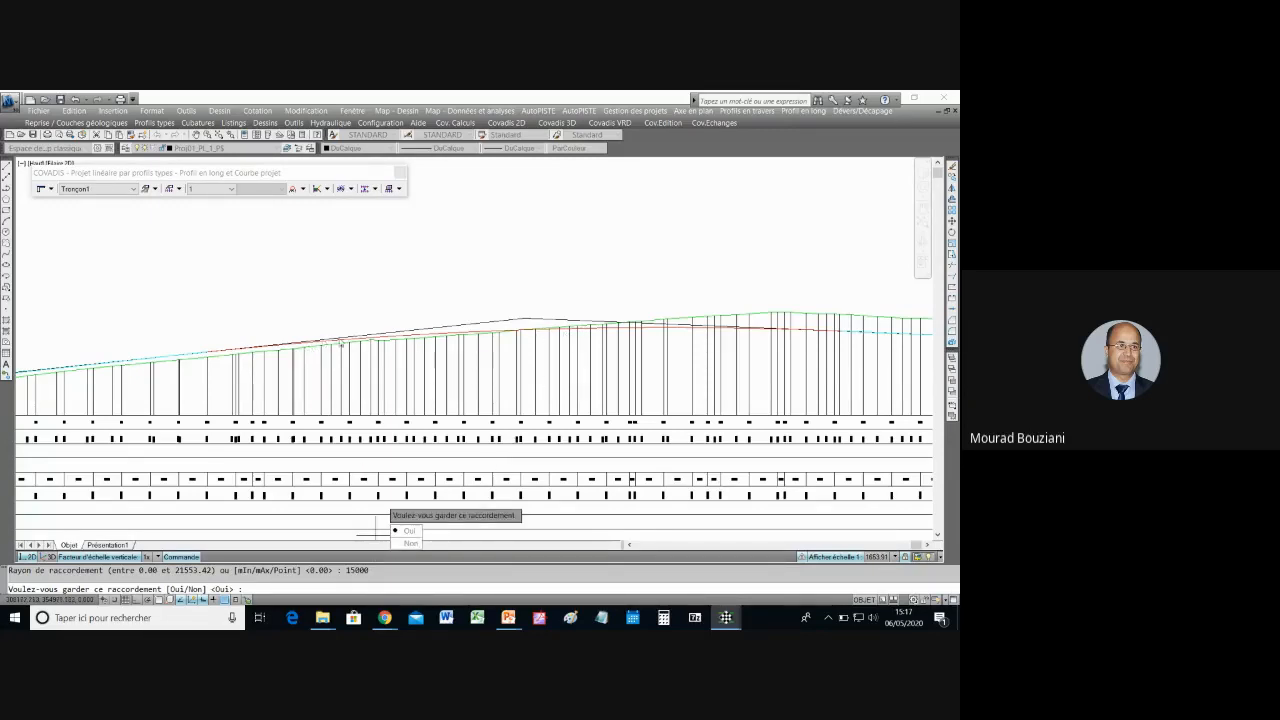
click(405, 542)
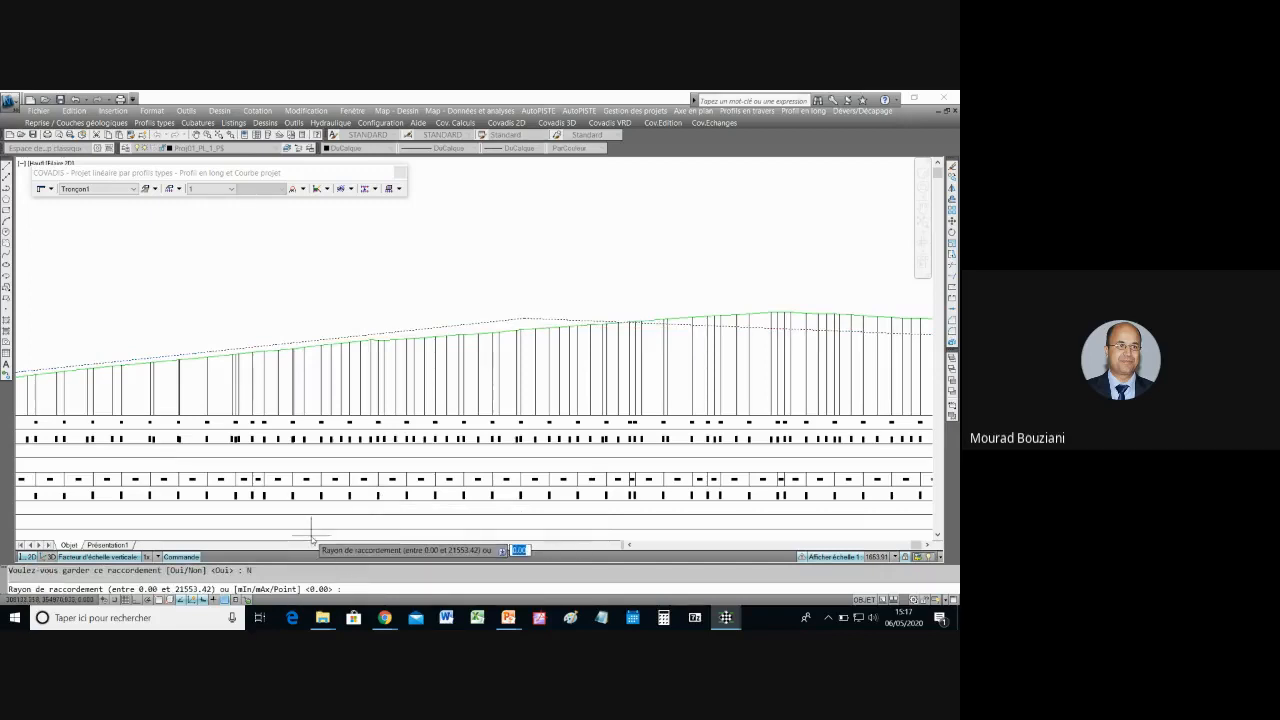
Step: Set the connection radius between the first two alignments to 10000 and keep the curve
text(10000)
key(Return)
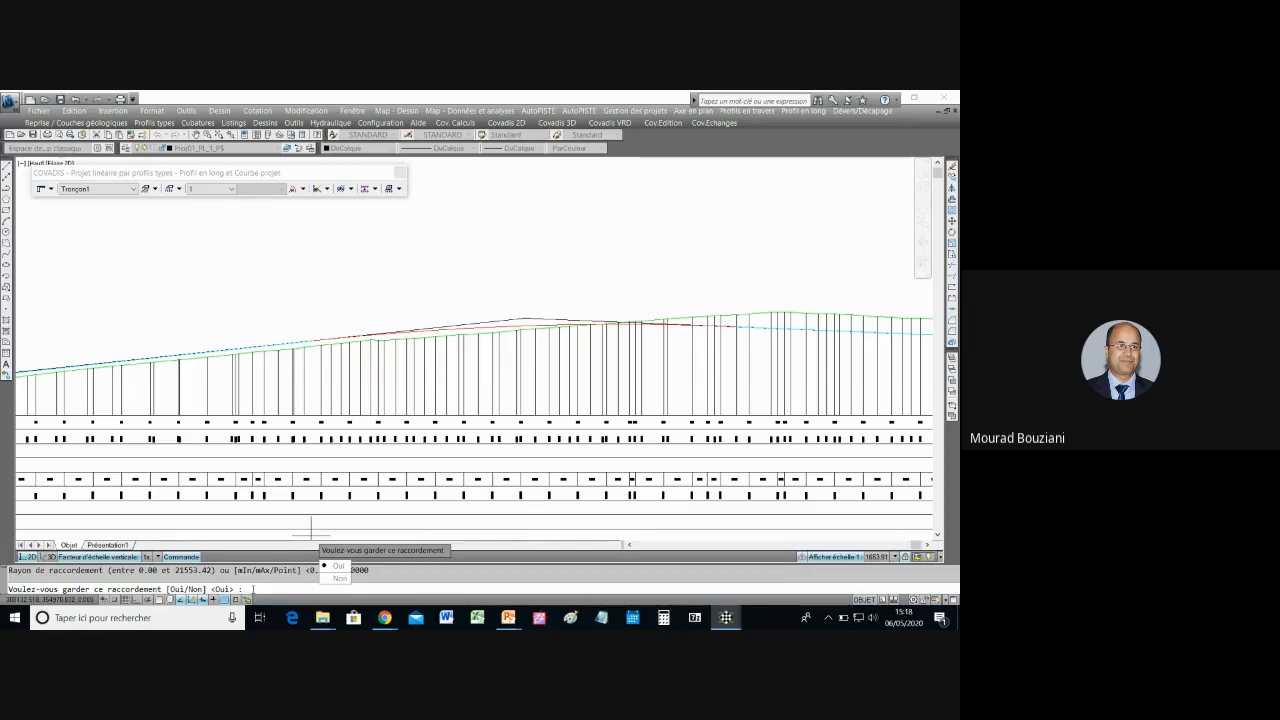
key(Return)
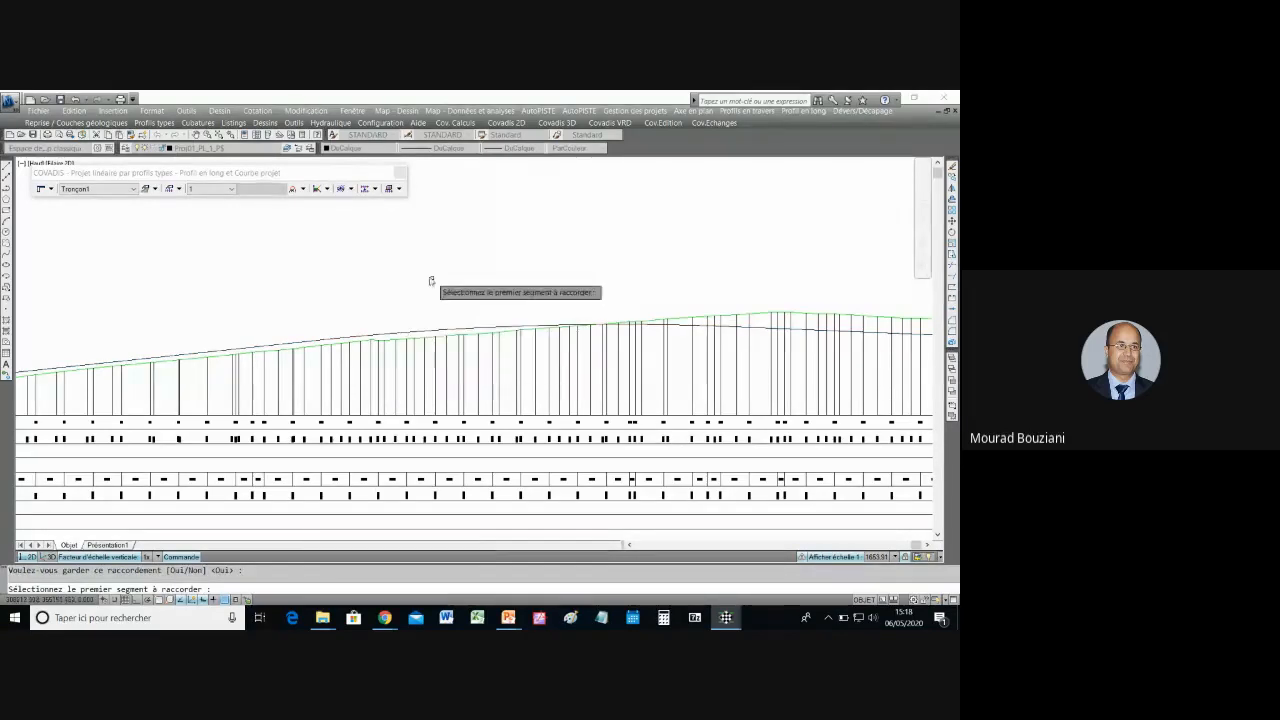
Step: Connect the second and third straight alignments with a parabolic curve of radius 10000, keep it, and end the connection command
click(197, 134)
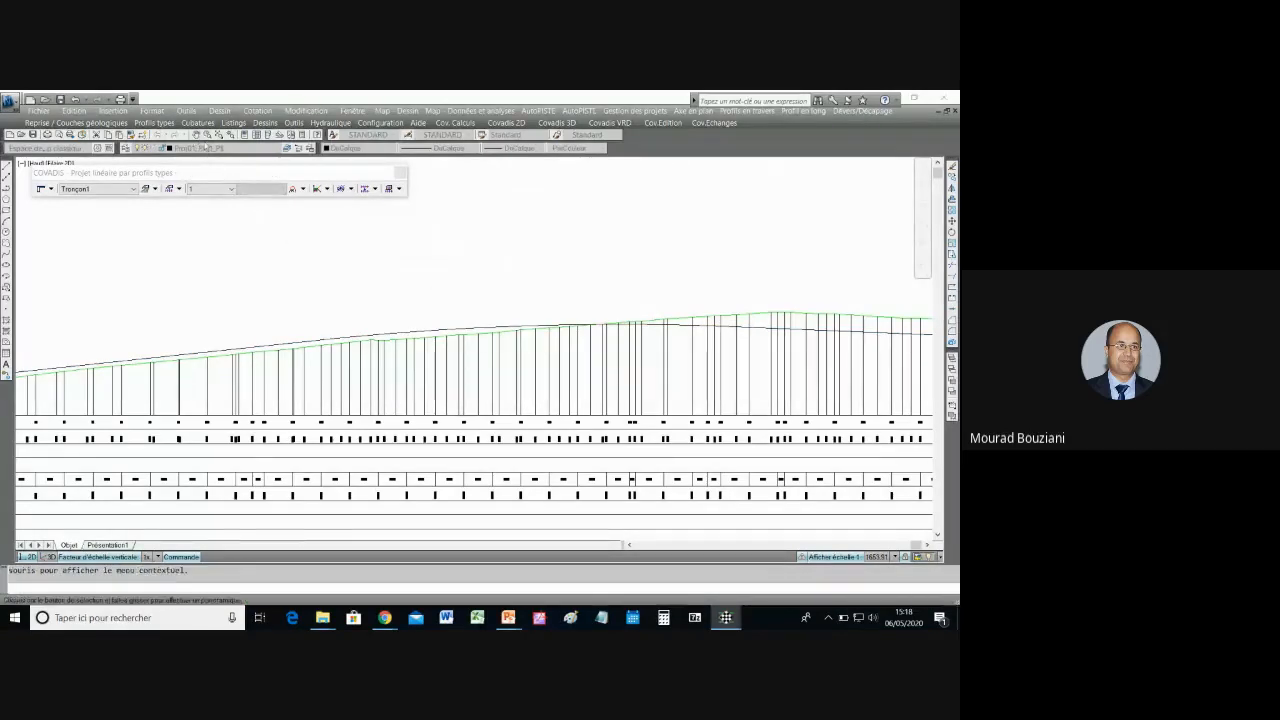
mouse_move(621, 254)
mouse_down()
mouse_move(240, 274)
mouse_move(237, 286)
mouse_up()
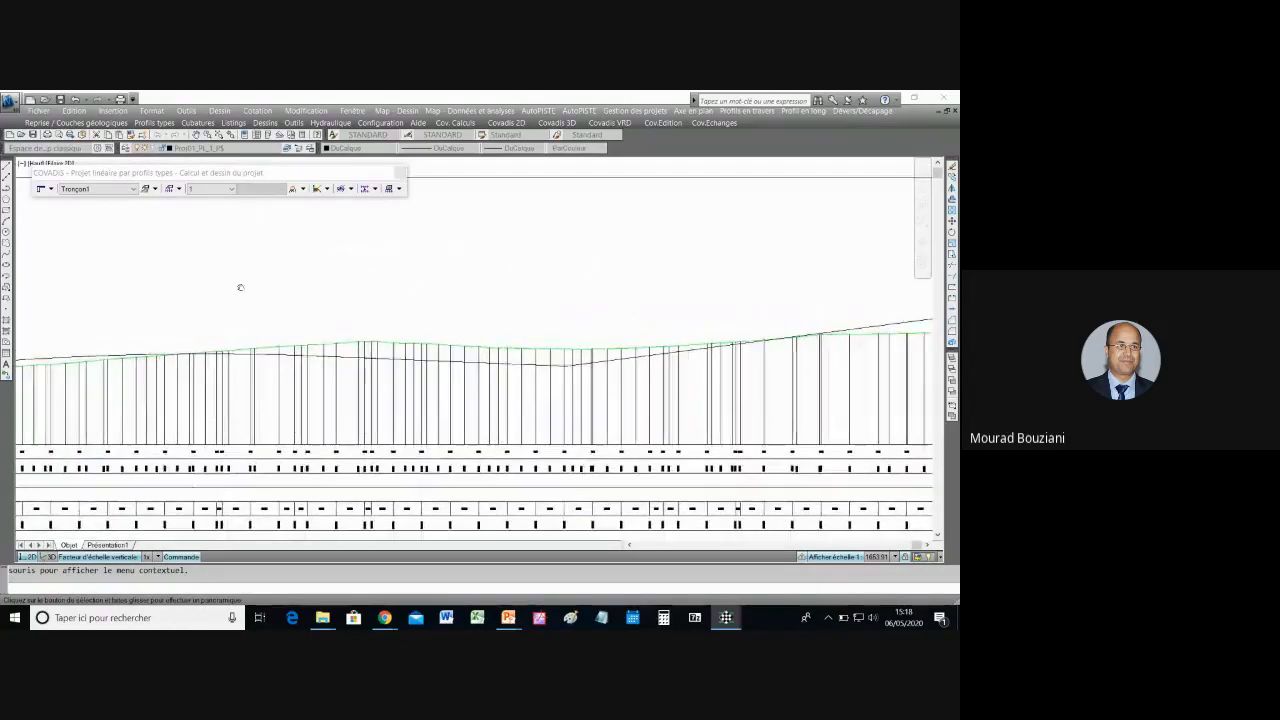
right_click(264, 272)
click(280, 277)
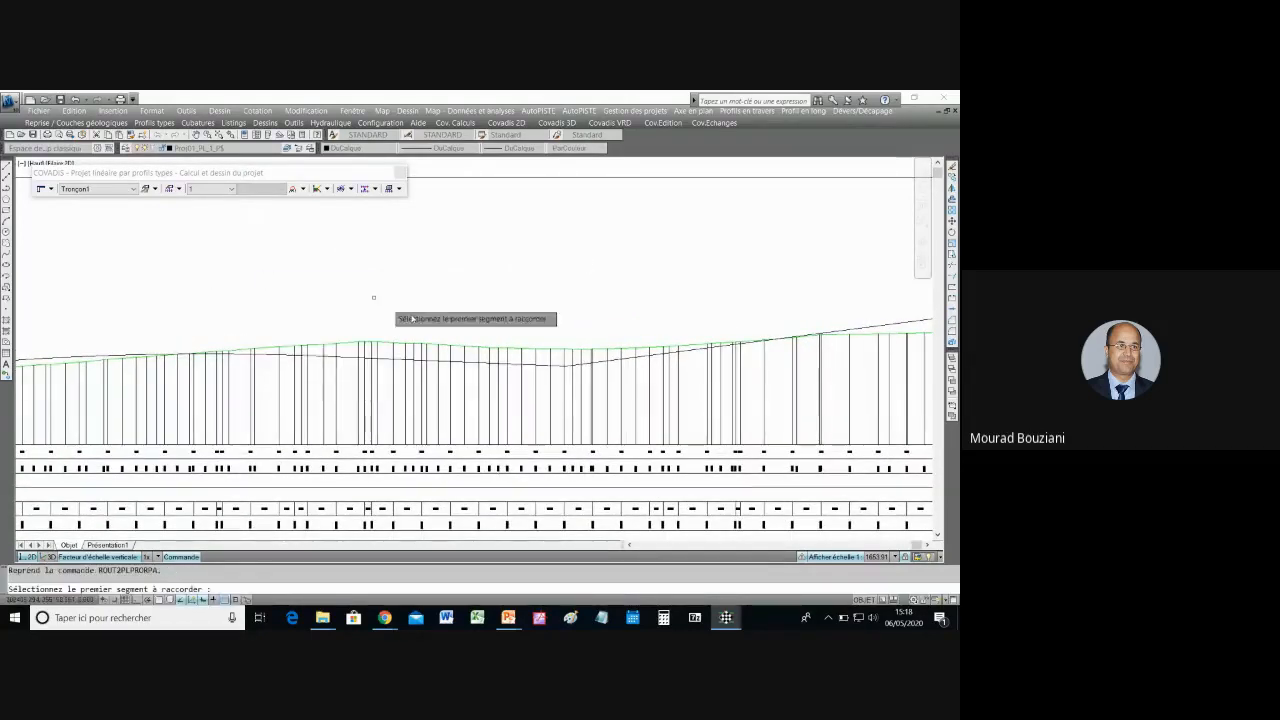
click(525, 367)
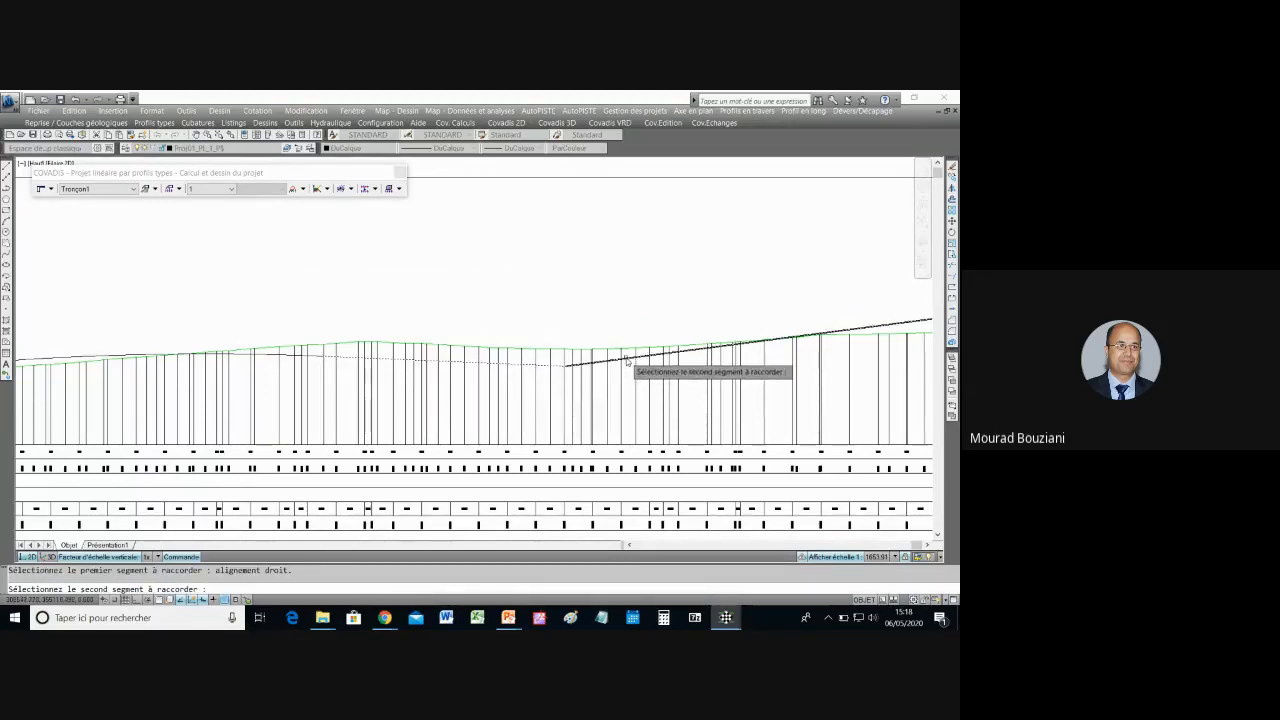
click(627, 360)
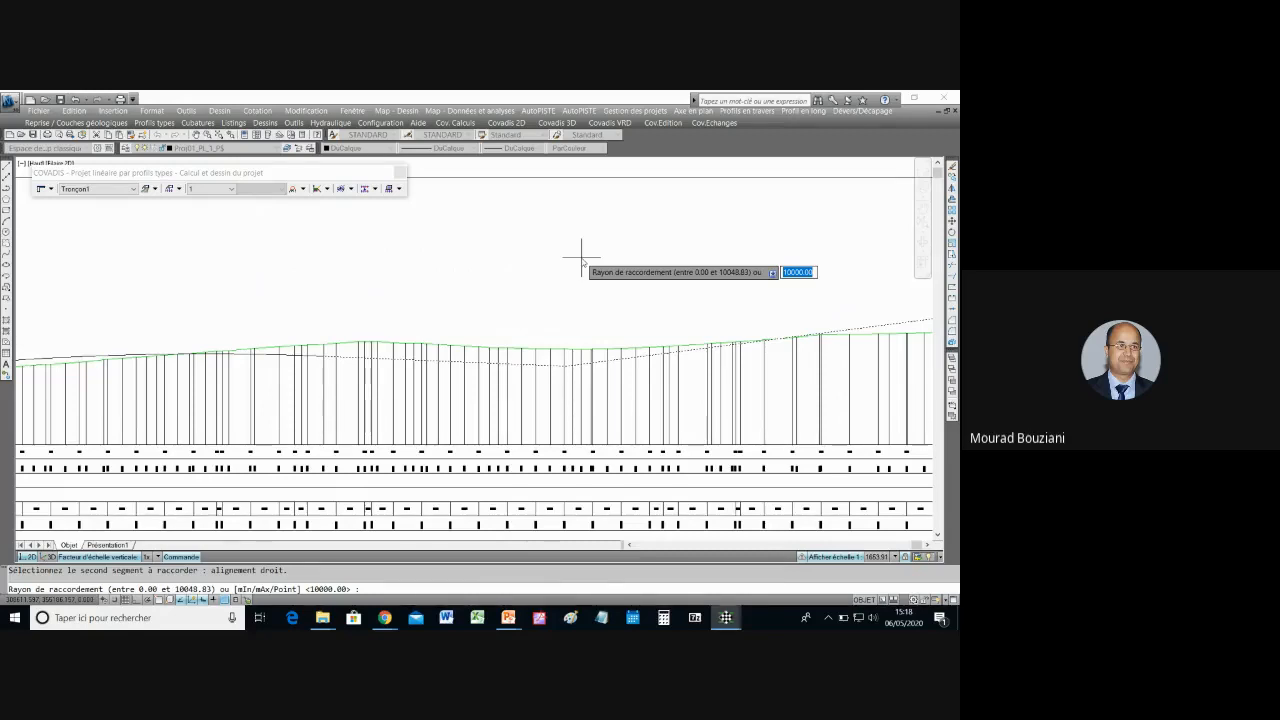
key(Return)
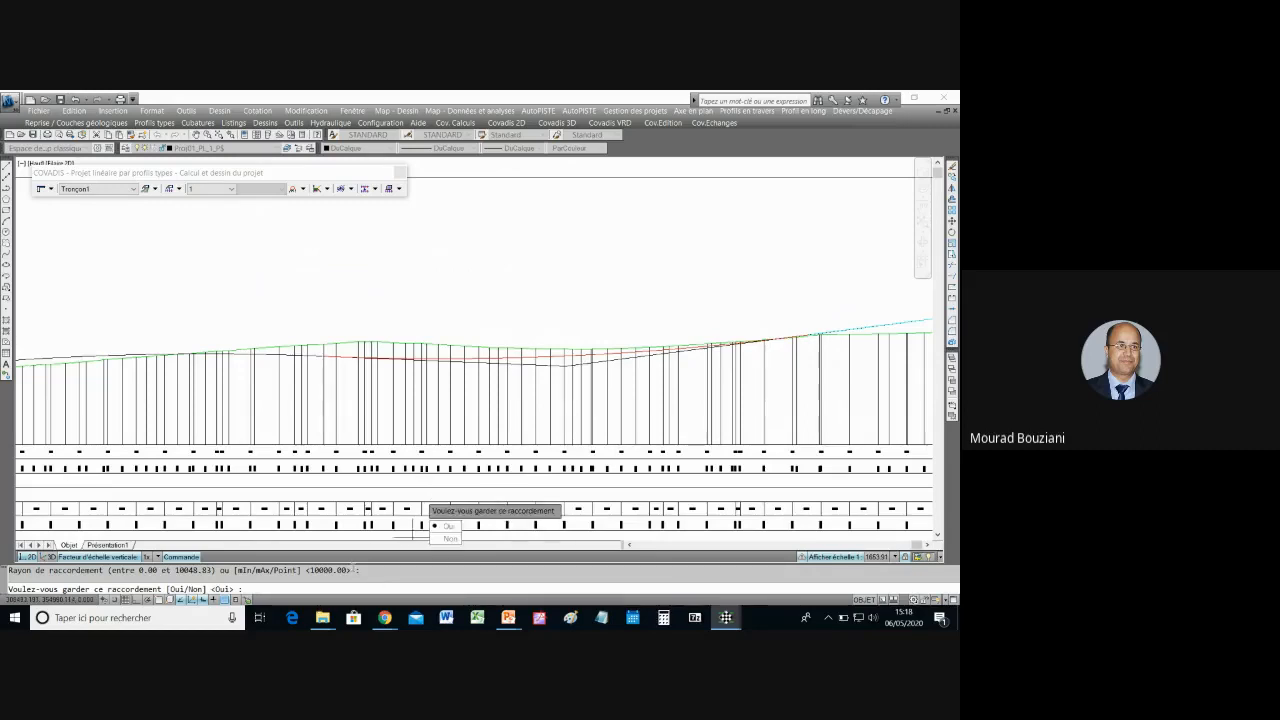
key(Return)
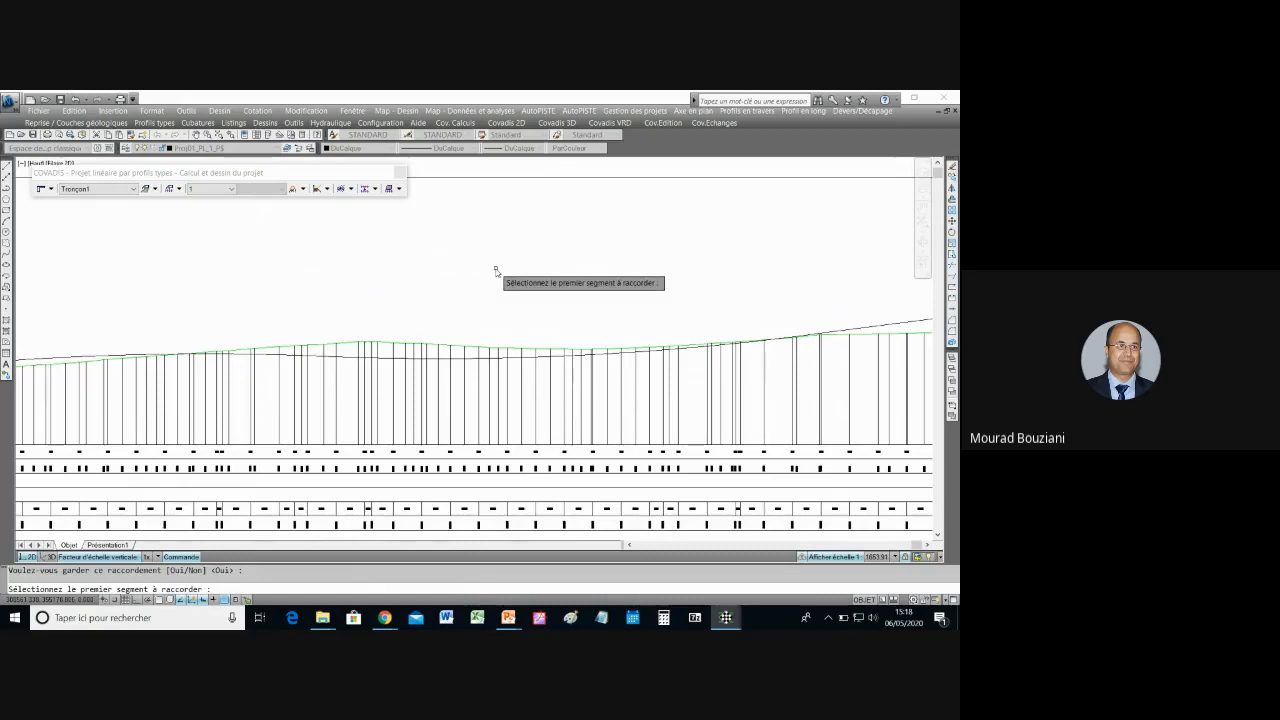
key(Return)
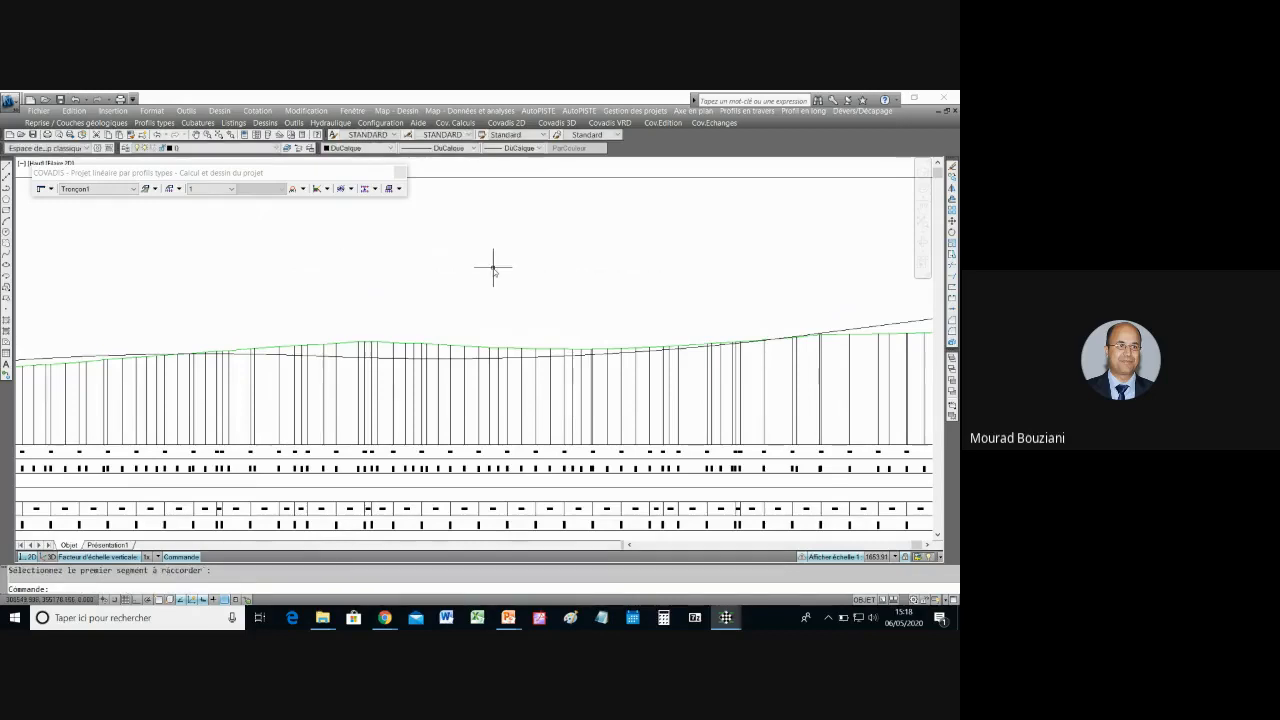
Step: Start creating a project curve and select the first straight alignment and the first parabolic connection as its elements
scroll(494, 272, down, 4)
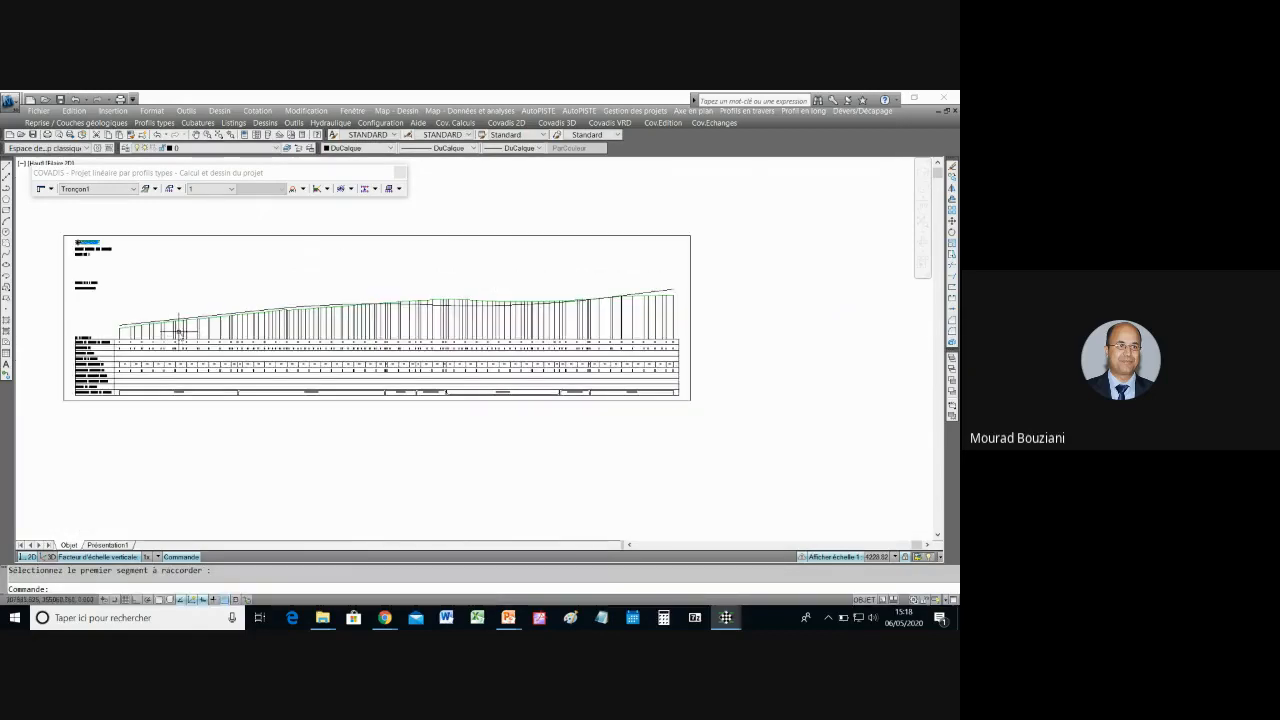
scroll(177, 333, up, 2)
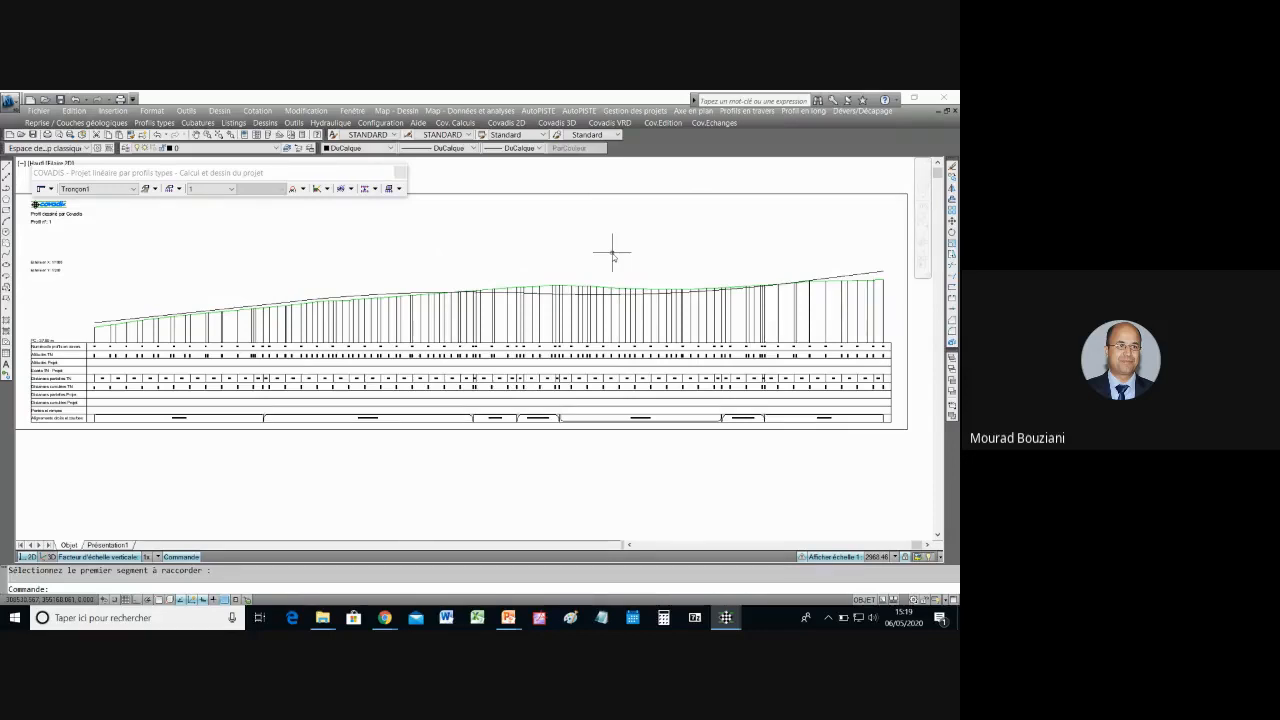
click(304, 189)
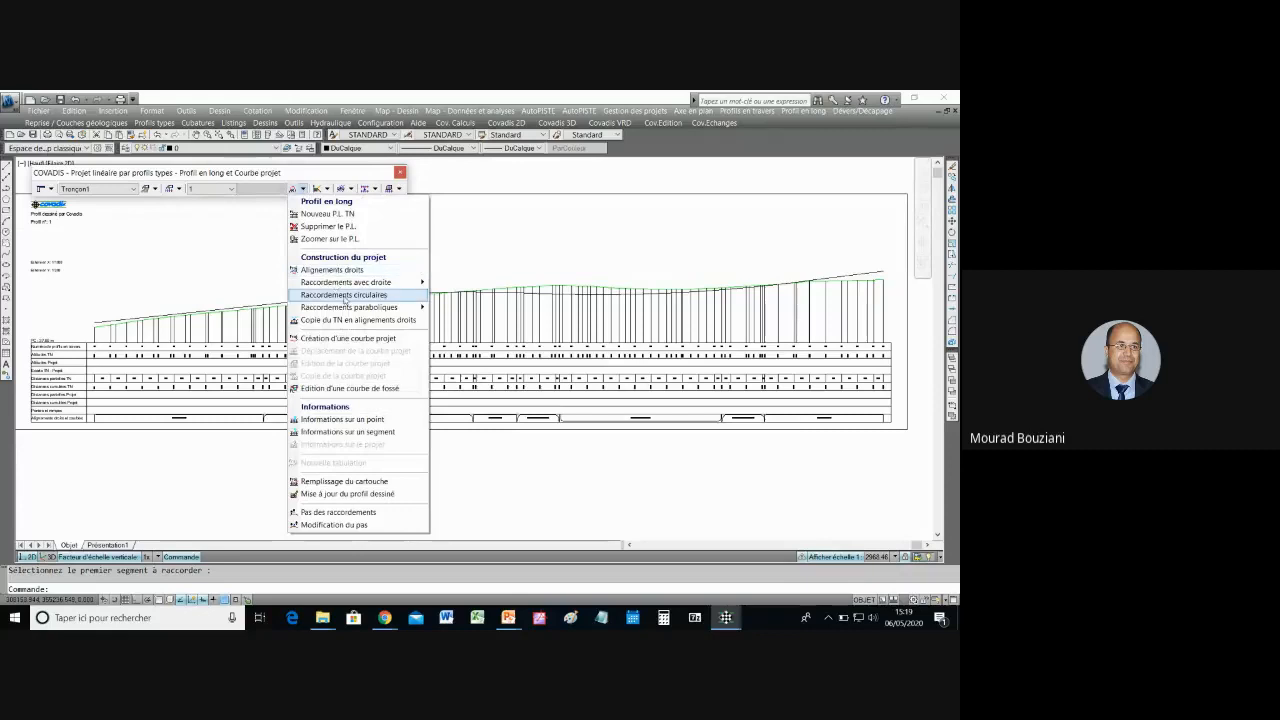
mouse_move(351, 298)
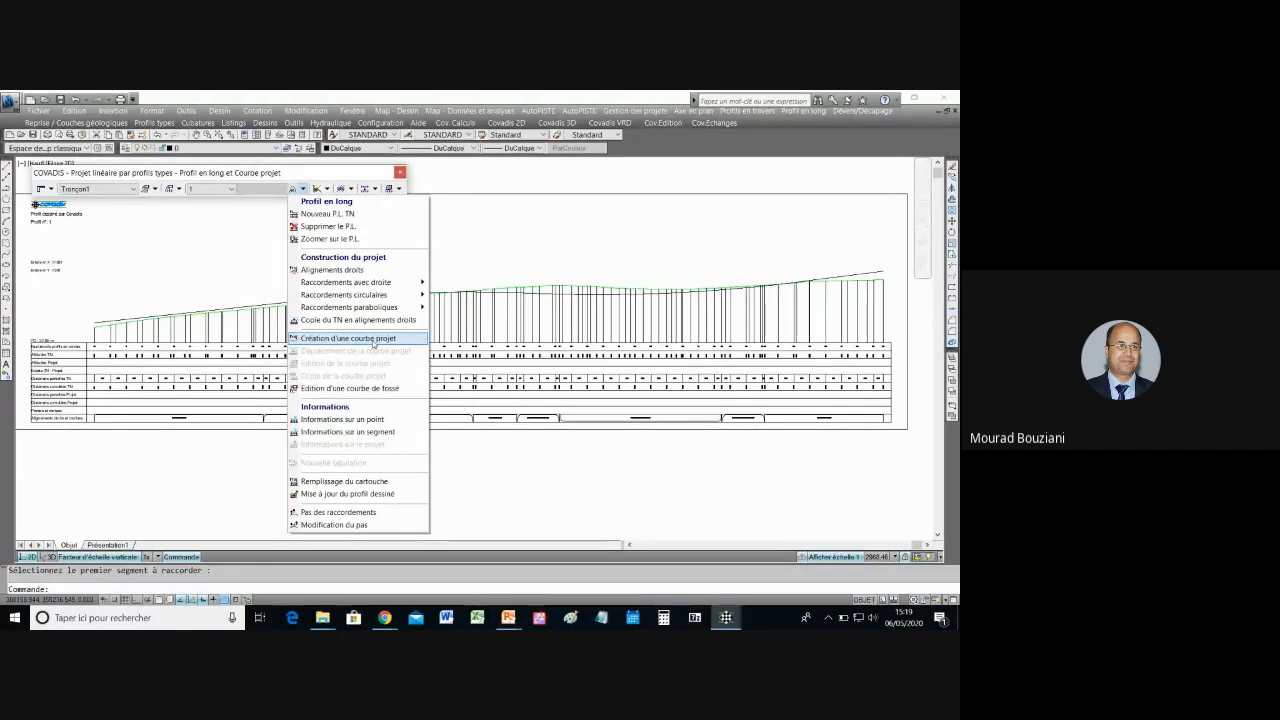
click(373, 345)
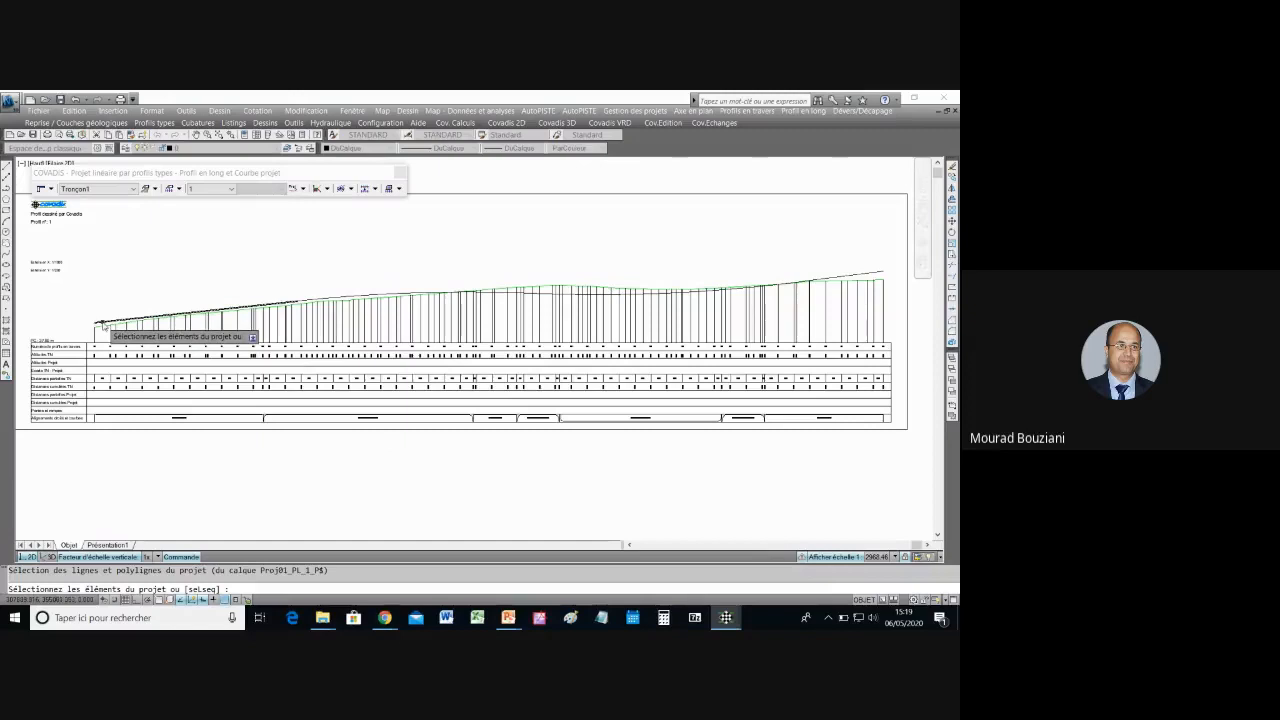
click(103, 324)
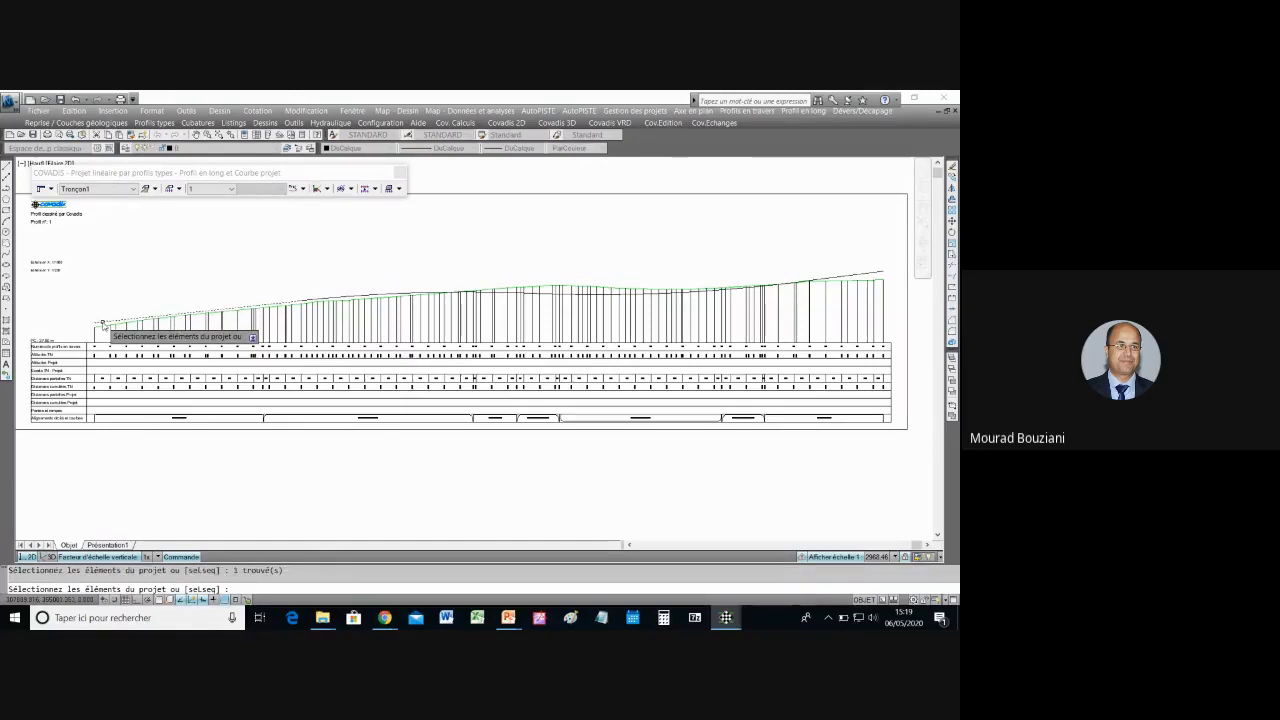
click(358, 298)
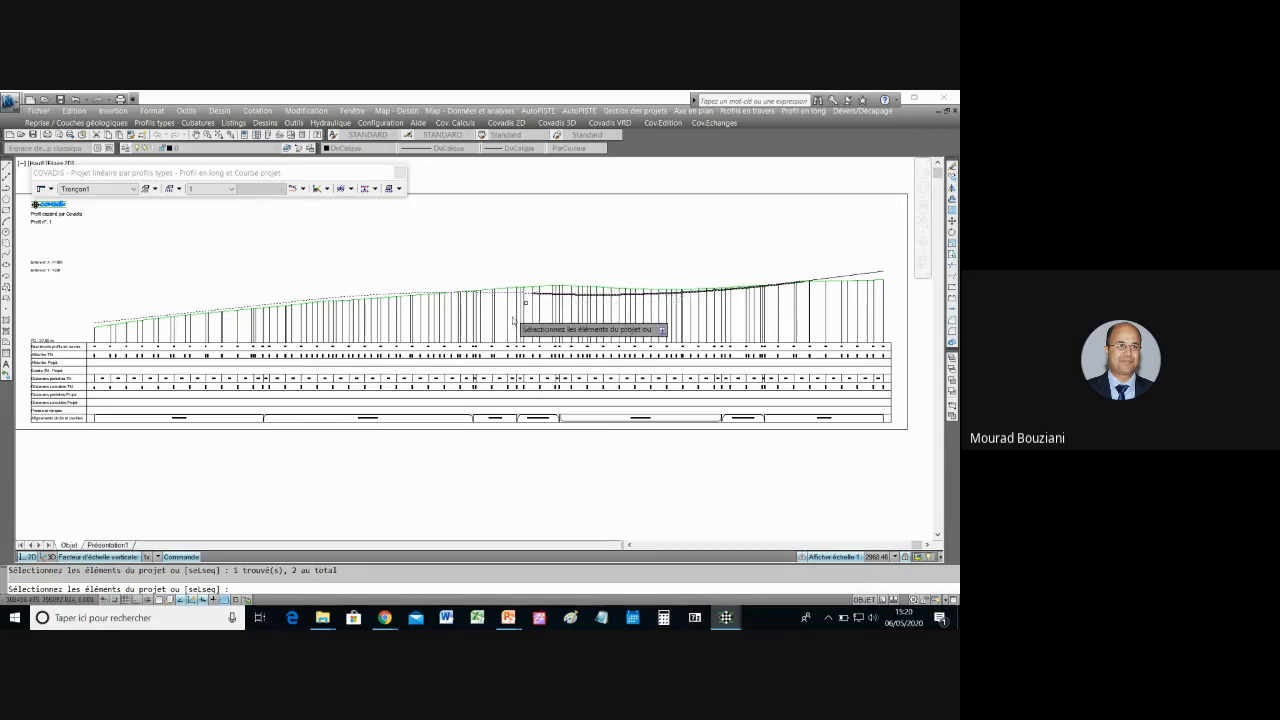
Step: Add the second parabolic connection and the final straight alignment to the project curve's elements and validate the selection
scroll(554, 252, up, 5)
scroll(562, 251, up, 2)
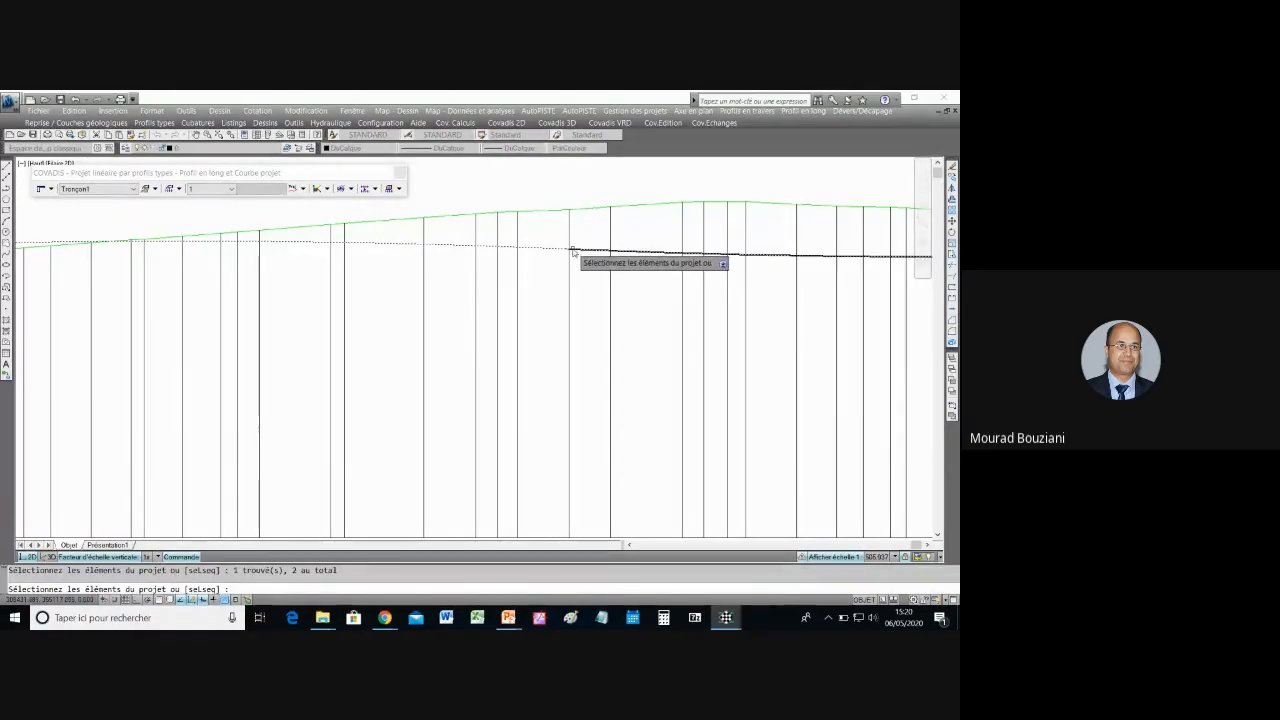
click(573, 251)
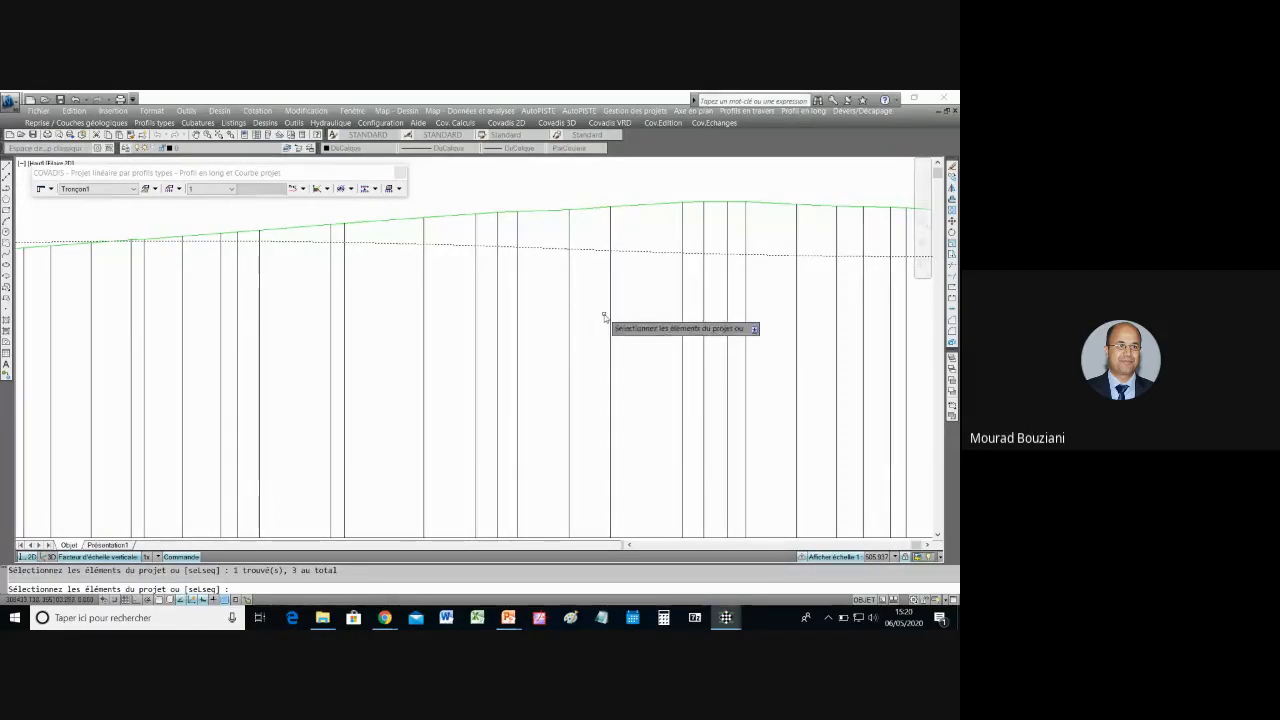
scroll(603, 315, down, 4)
scroll(603, 315, down, 5)
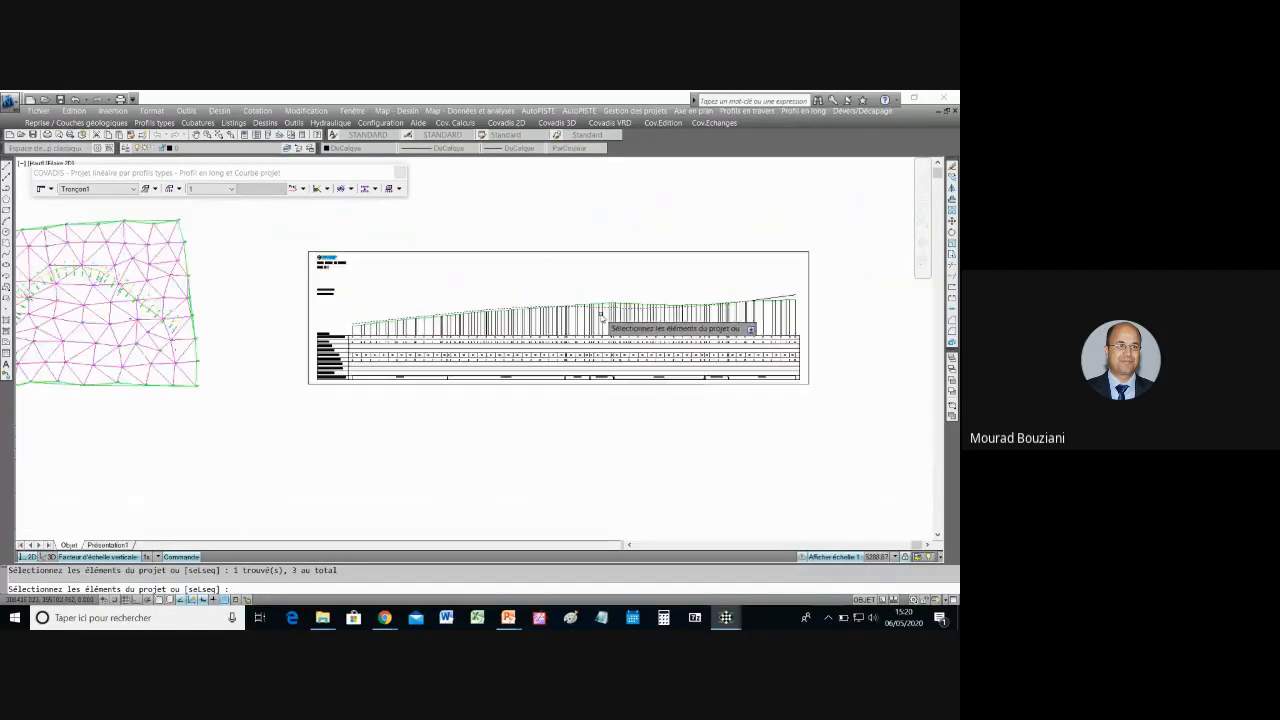
scroll(757, 300, up, 5)
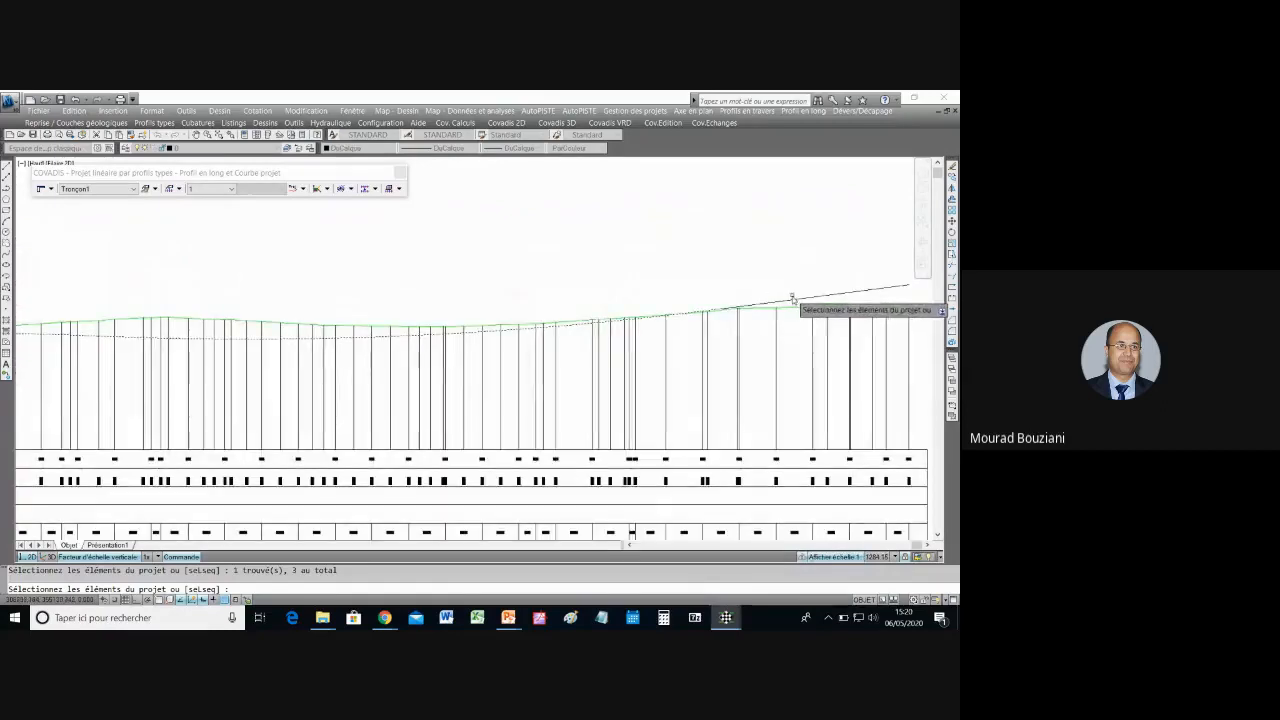
click(796, 302)
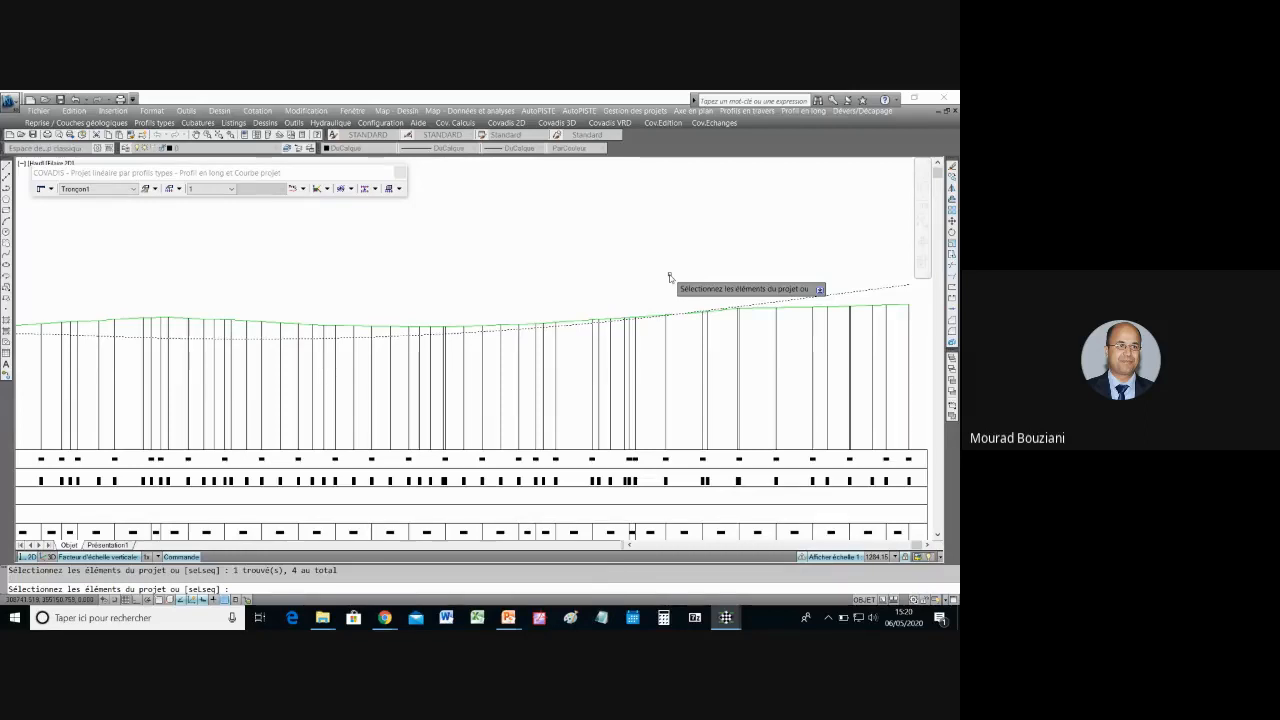
key(Return)
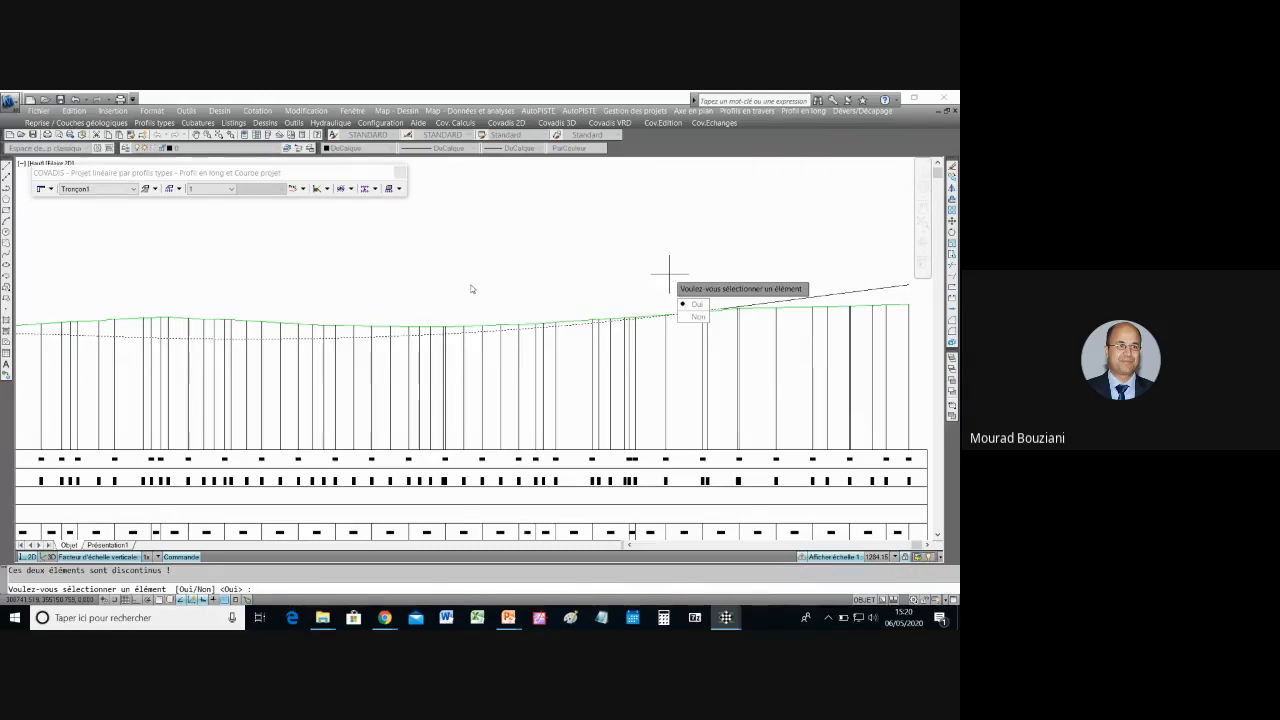
Step: Review the command history for the discontinuous elements and cancel the current project curve definition
key(F2)
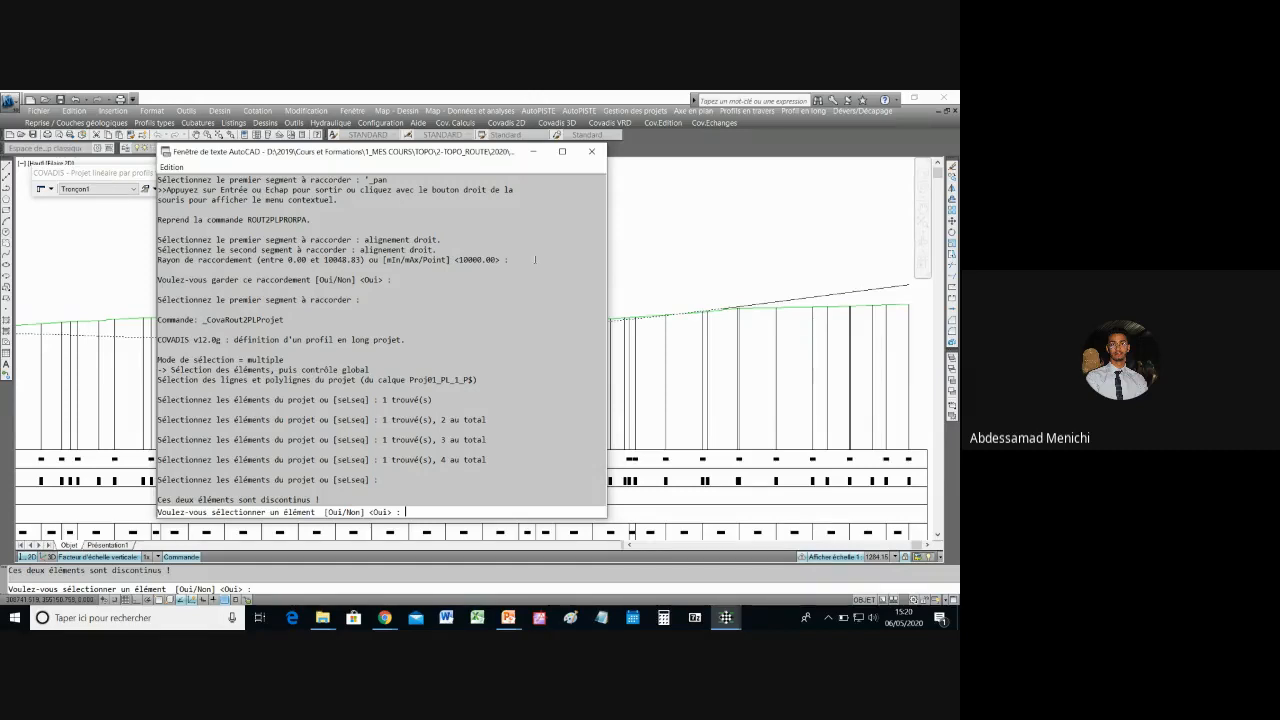
click(591, 155)
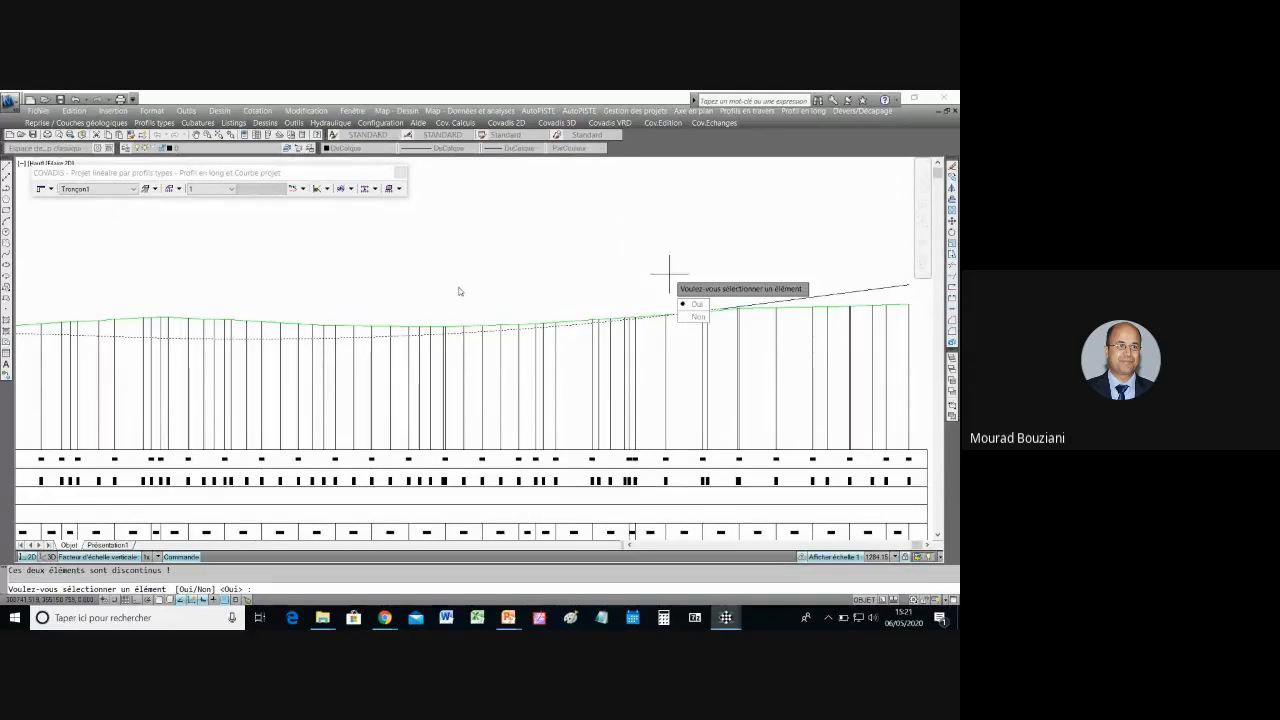
key(Return)
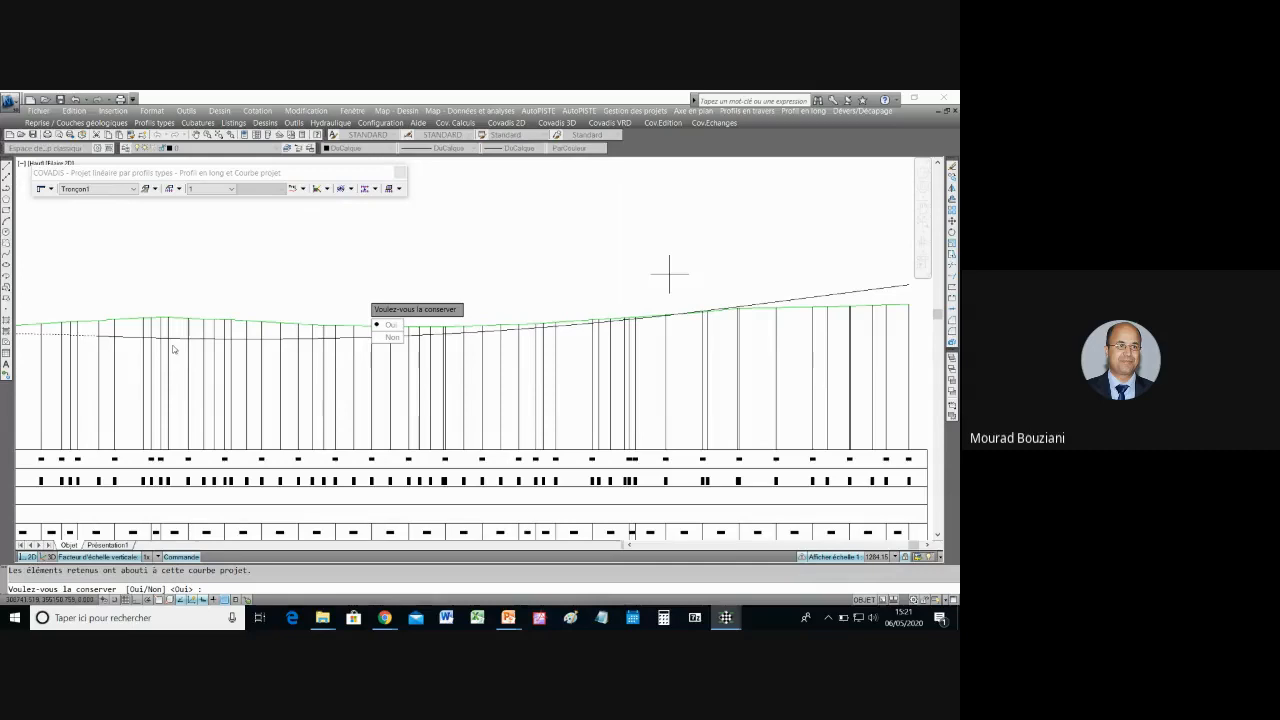
key(Escape)
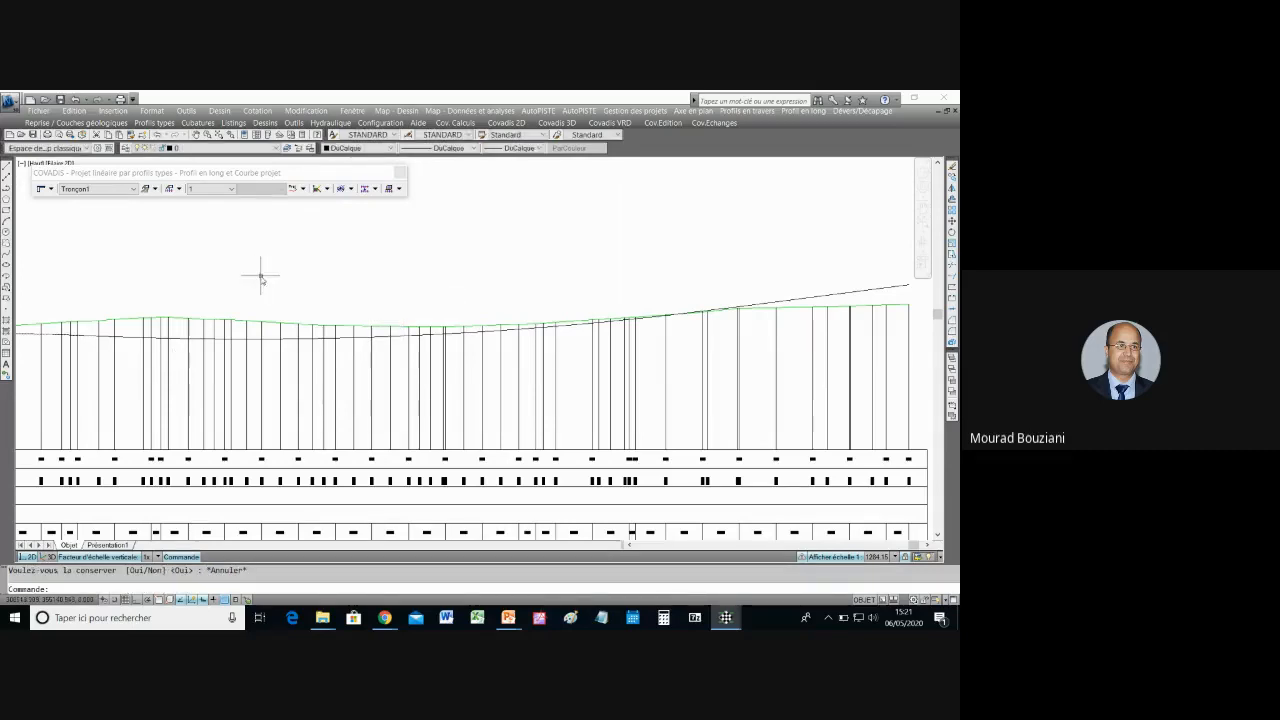
Step: Restart the project curve definition and select the first straight alignment and the first parabolic connection as its elements
right_click(262, 279)
click(300, 284)
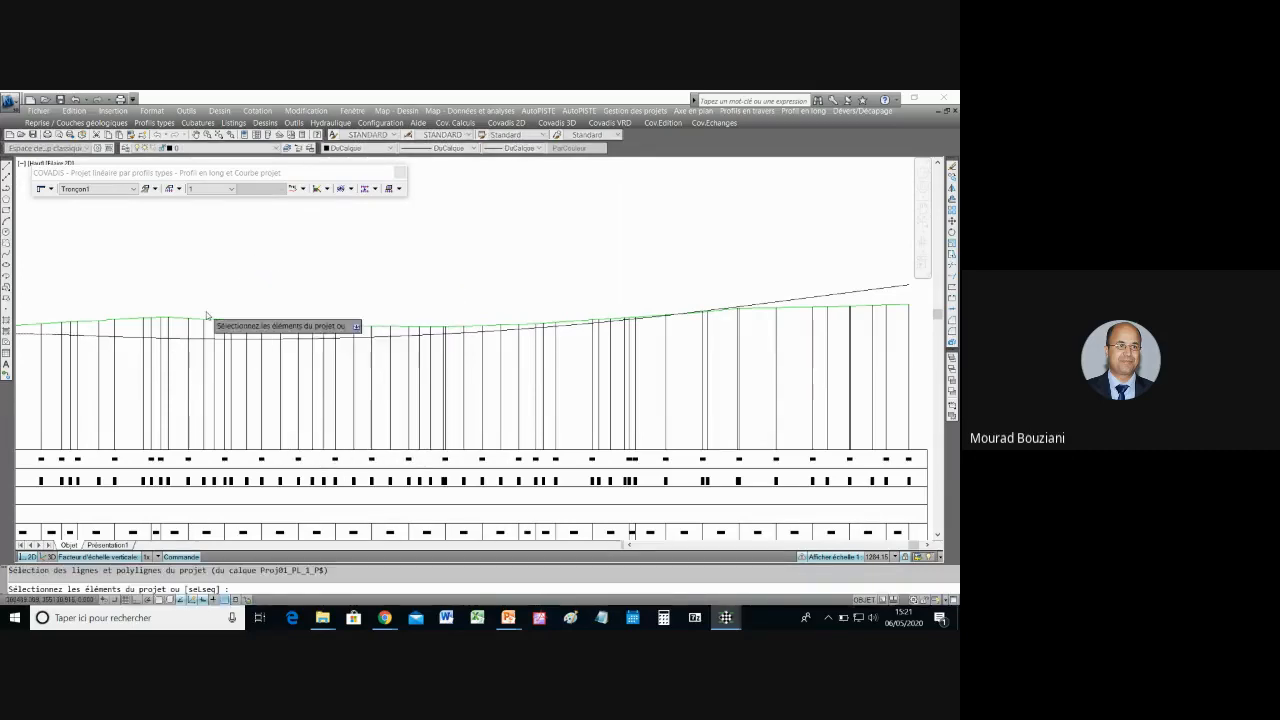
scroll(213, 326, down, 5)
scroll(57, 338, up, 4)
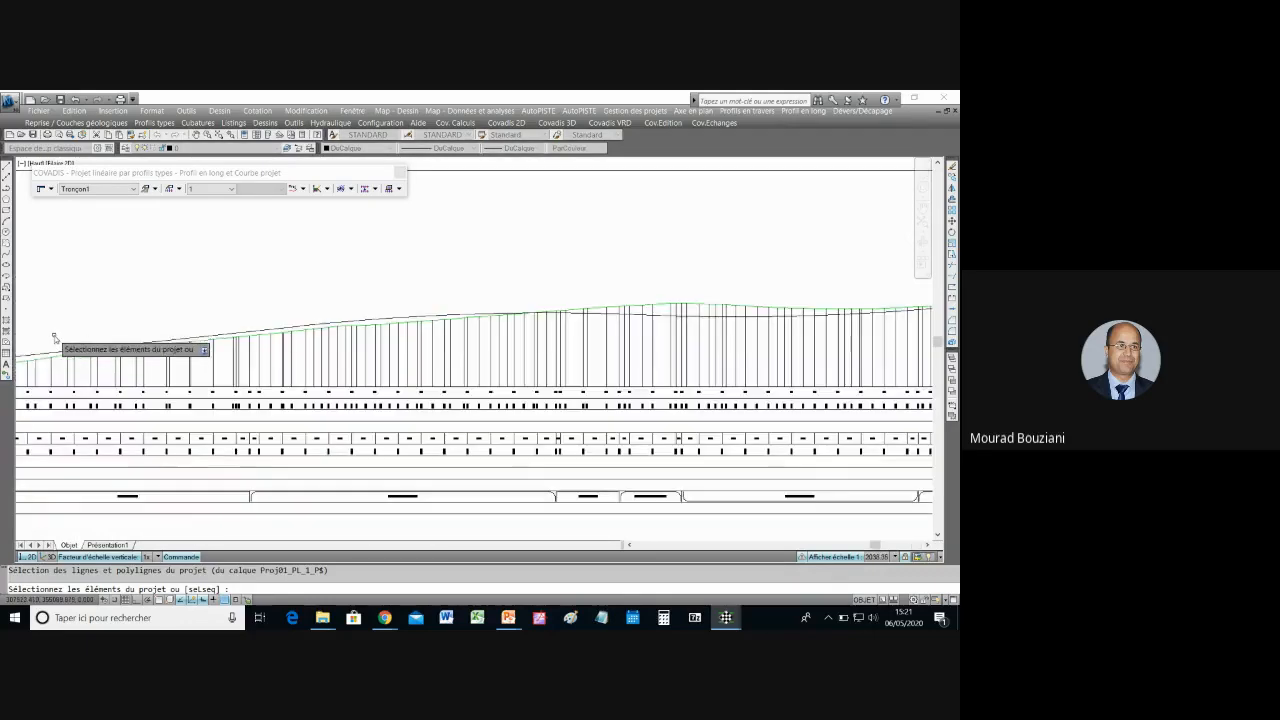
scroll(35, 338, down, 2)
scroll(28, 338, up, 5)
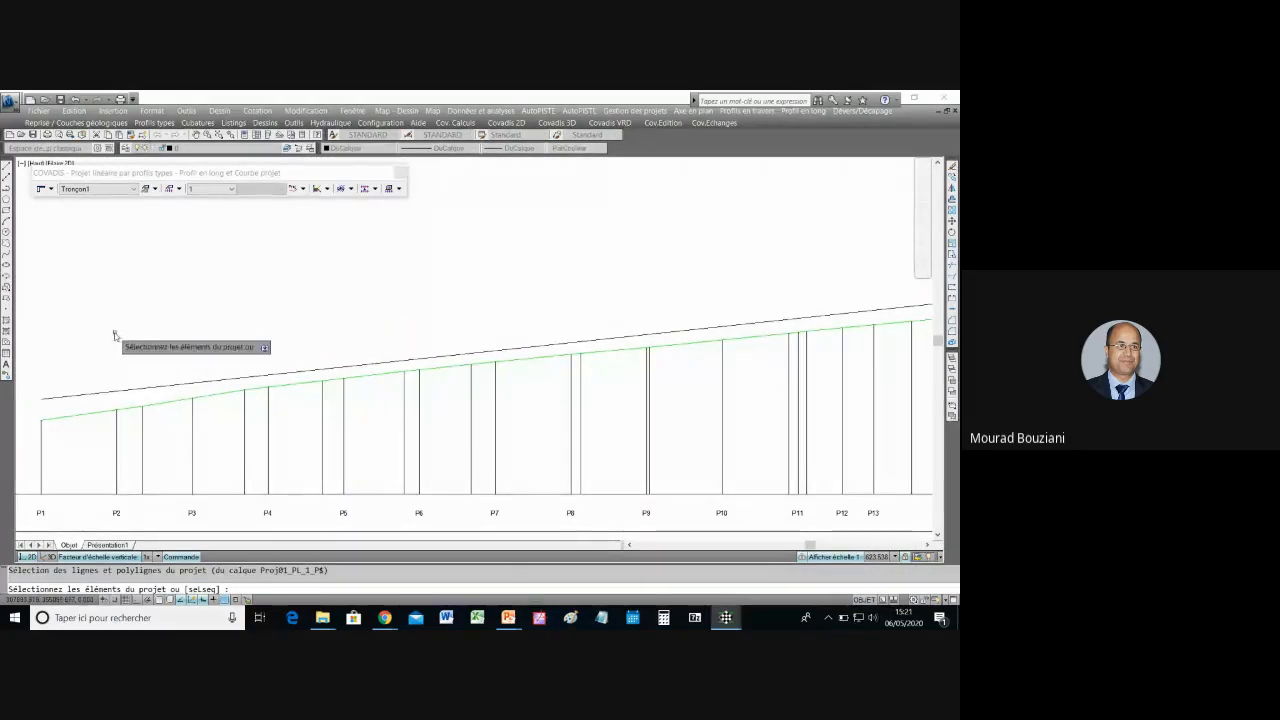
click(116, 395)
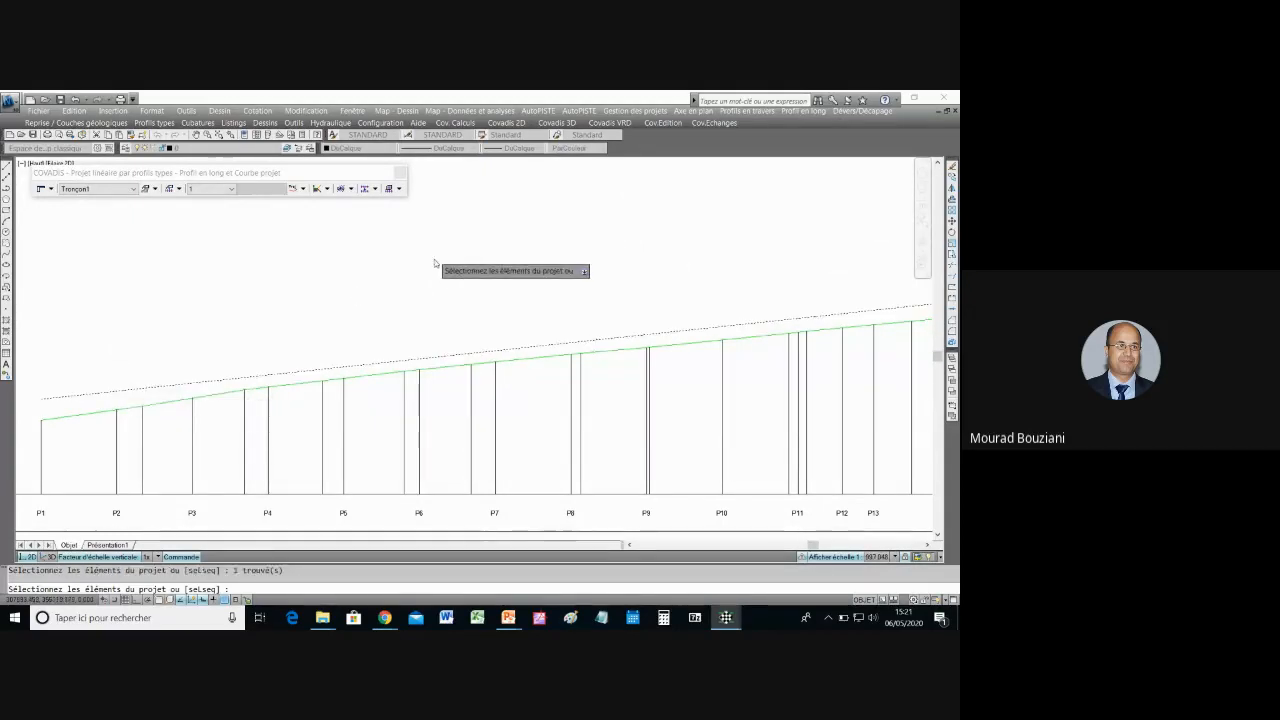
scroll(434, 266, down, 5)
scroll(577, 257, up, 5)
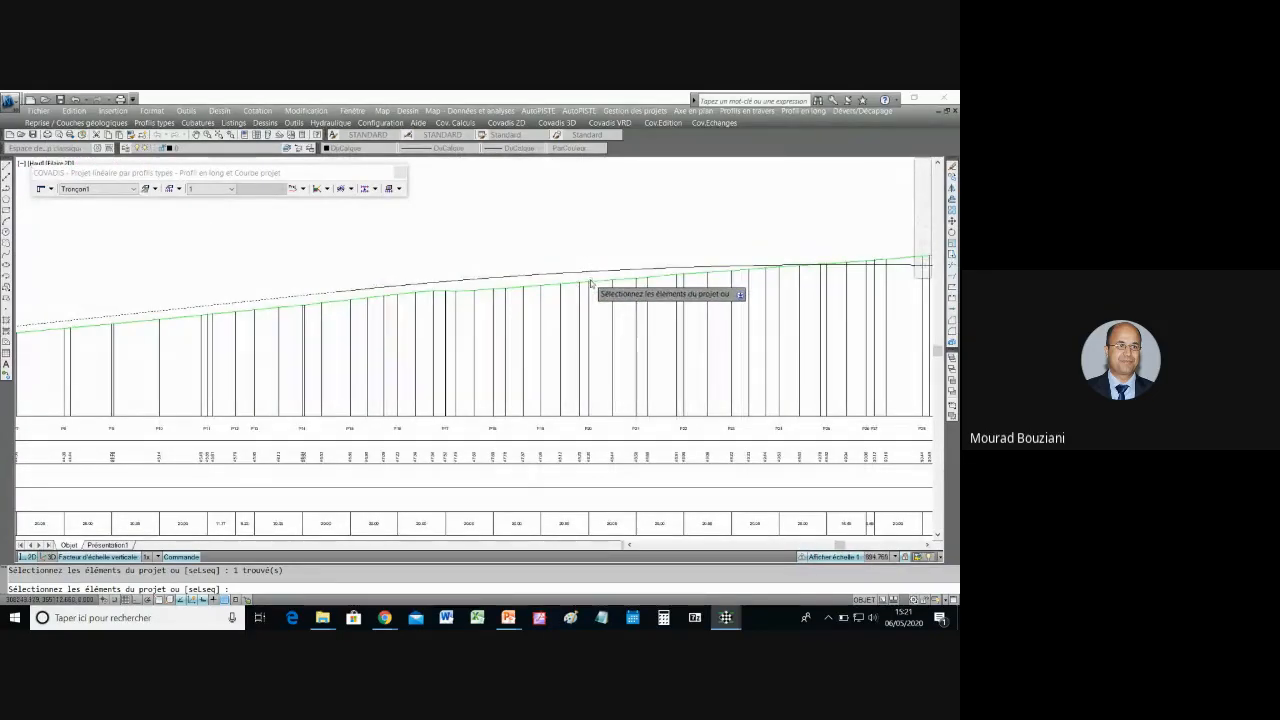
scroll(590, 284, up, 2)
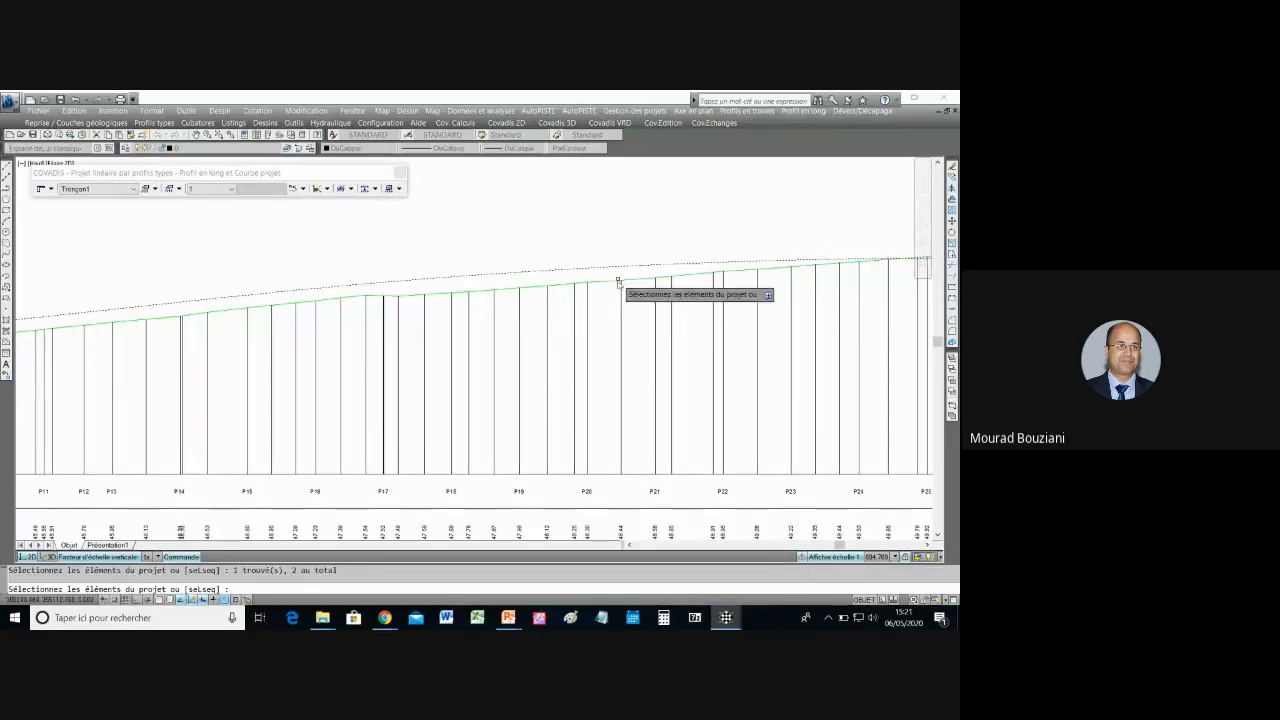
Step: Add the short straight segment between the two parabolic connections and the second parabolic connection to the project curve's elements
scroll(615, 285, down, 5)
scroll(623, 274, up, 3)
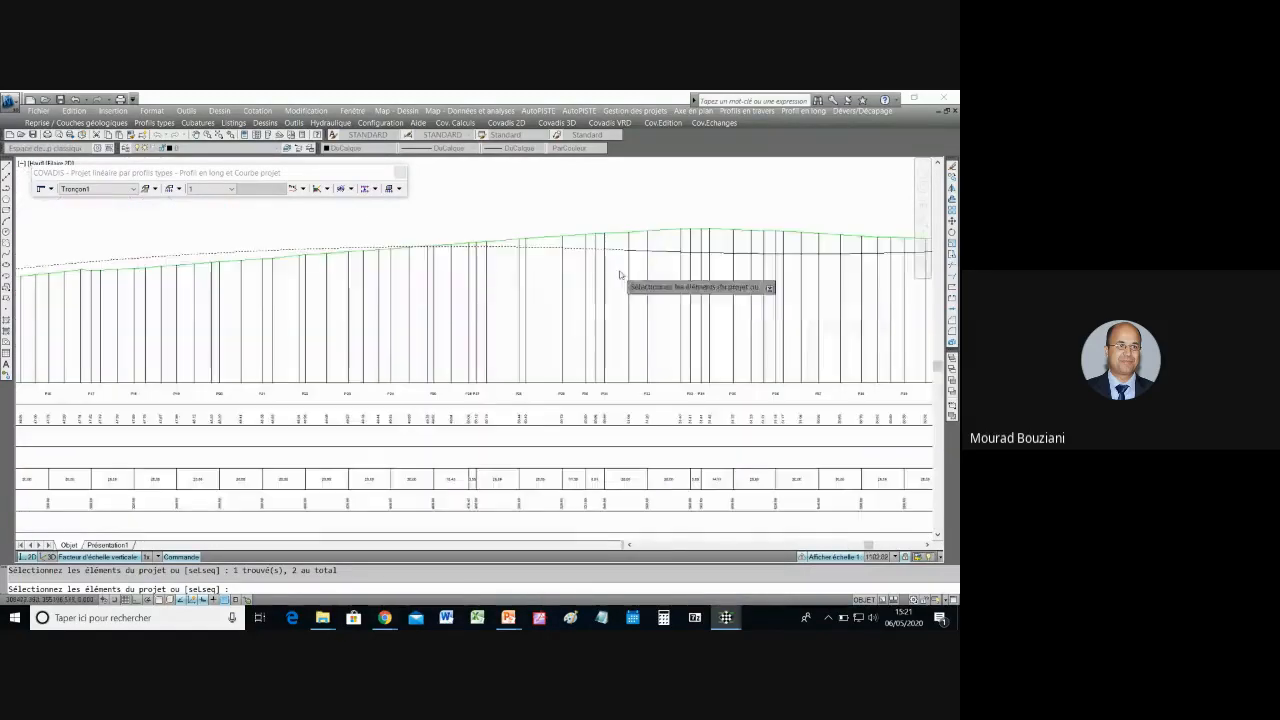
scroll(634, 248, up, 1)
scroll(635, 252, up, 5)
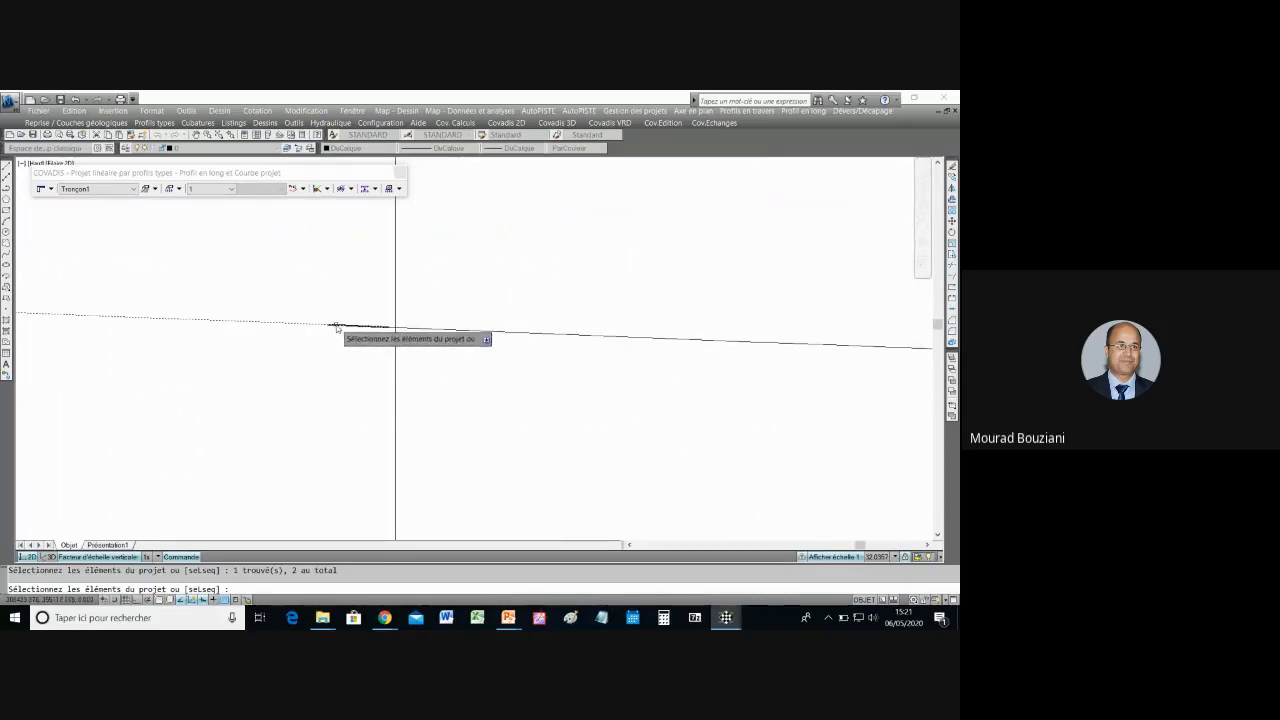
click(441, 331)
scroll(447, 395, down, 5)
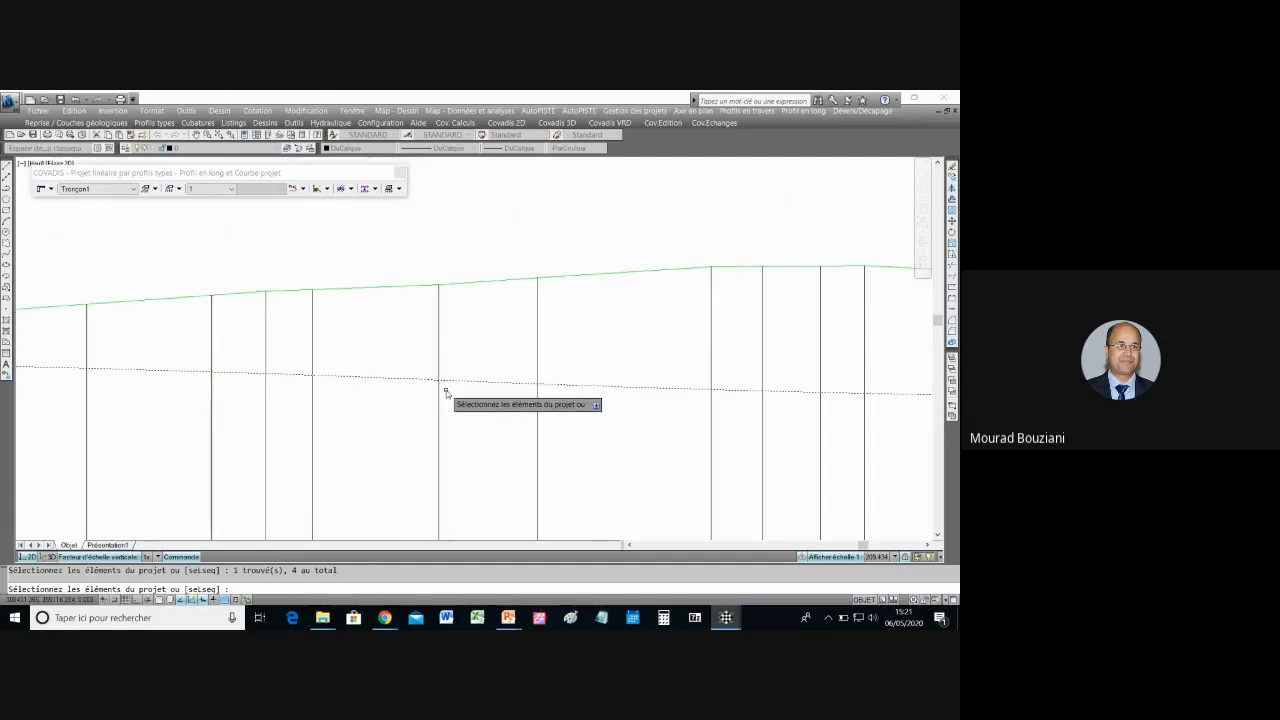
Step: Add the final straight alignment to the project curve's elements, validate the selection and keep the resulting curve
scroll(708, 396, down, 5)
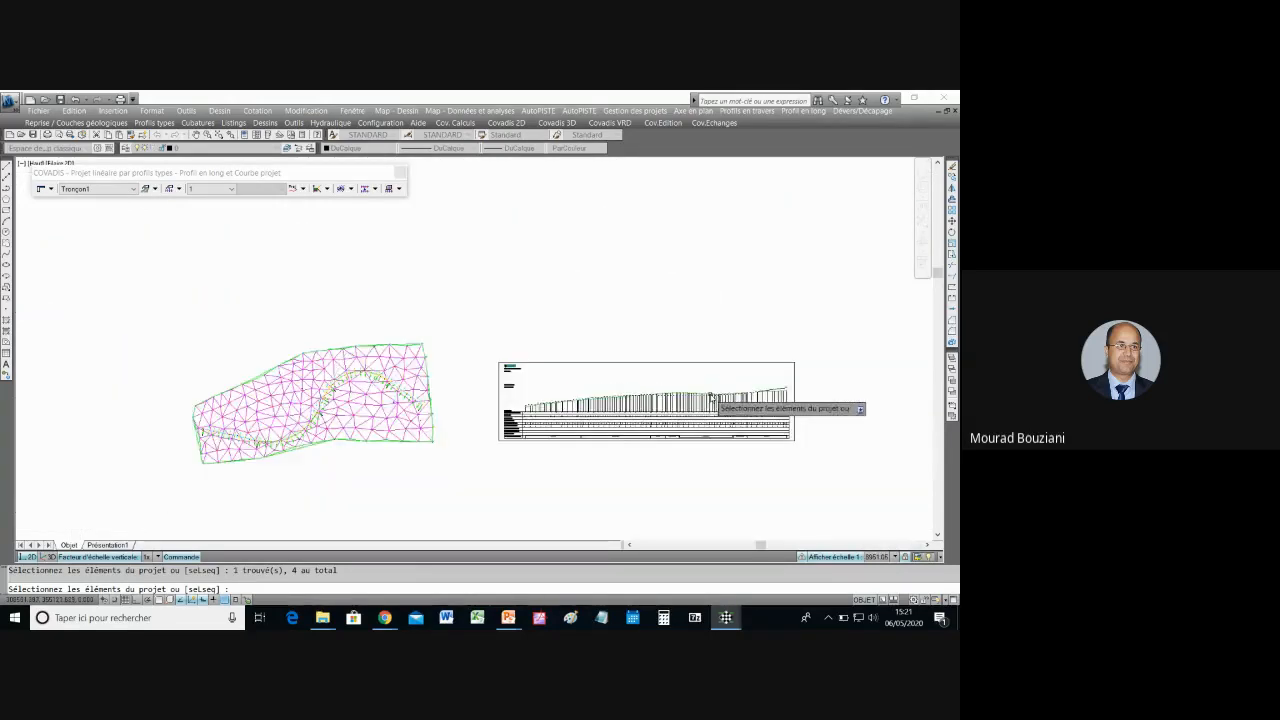
scroll(778, 378, up, 8)
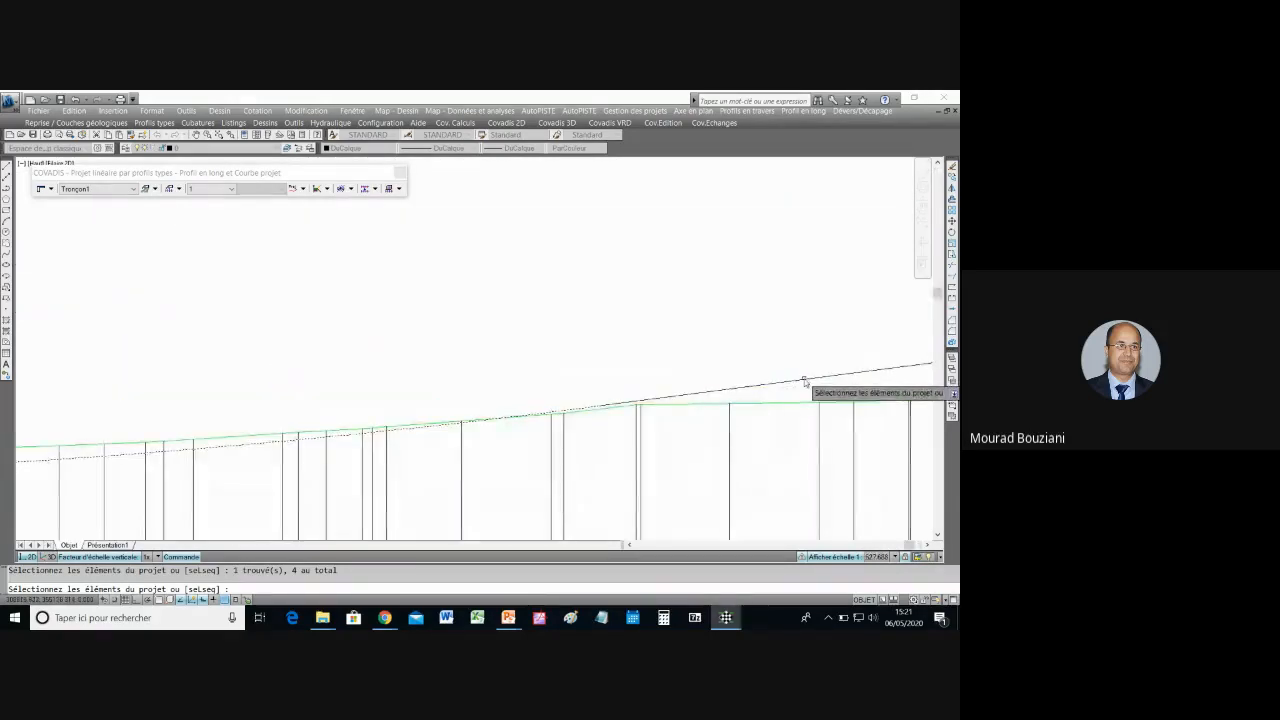
click(803, 380)
right_click(676, 338)
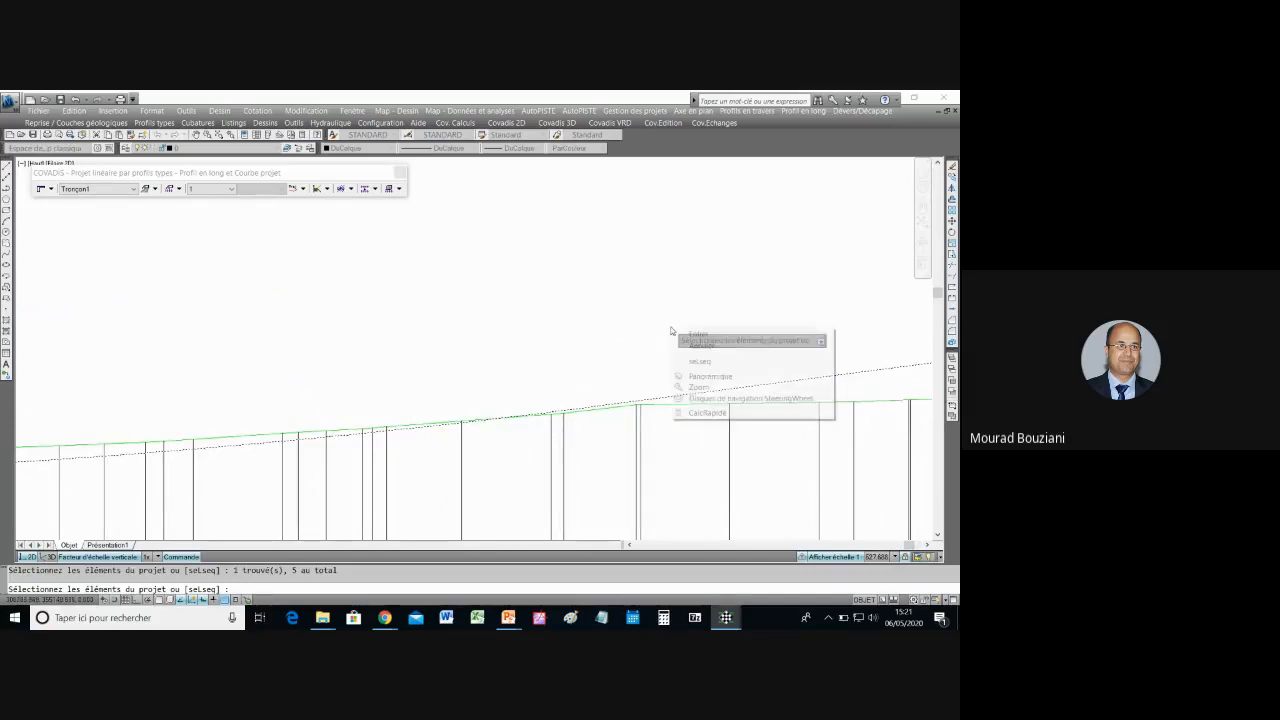
click(700, 331)
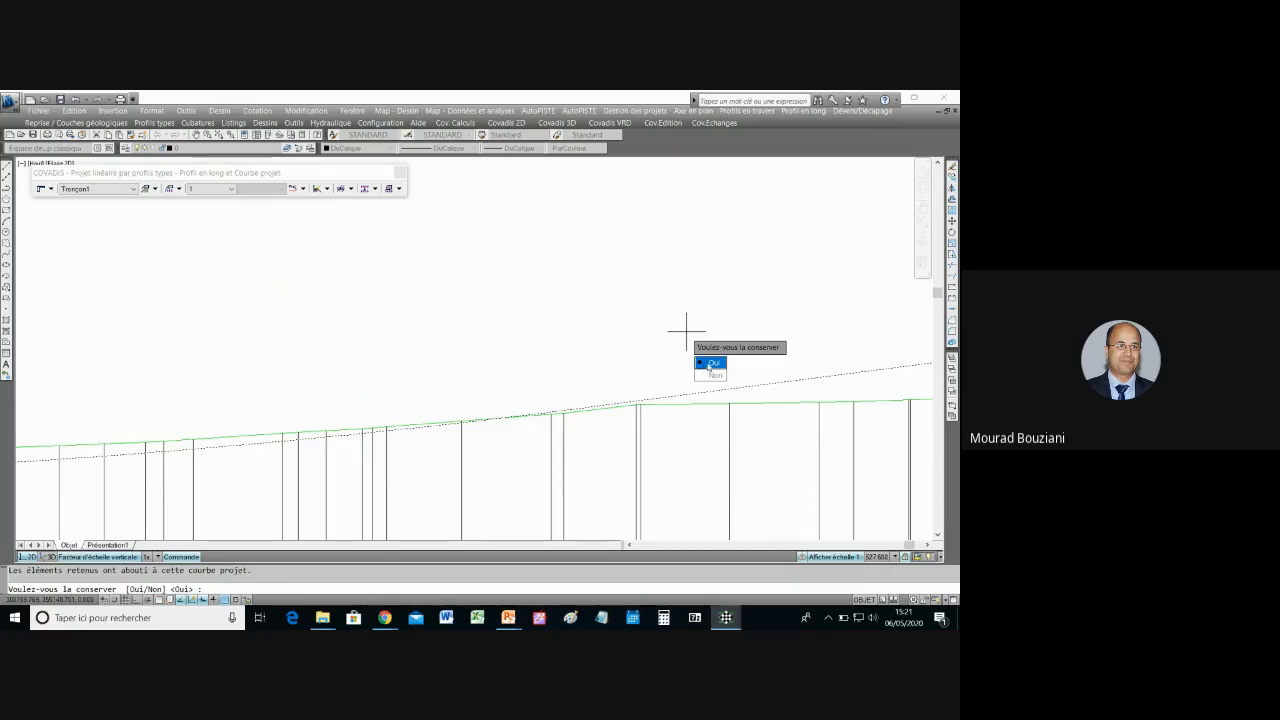
click(709, 367)
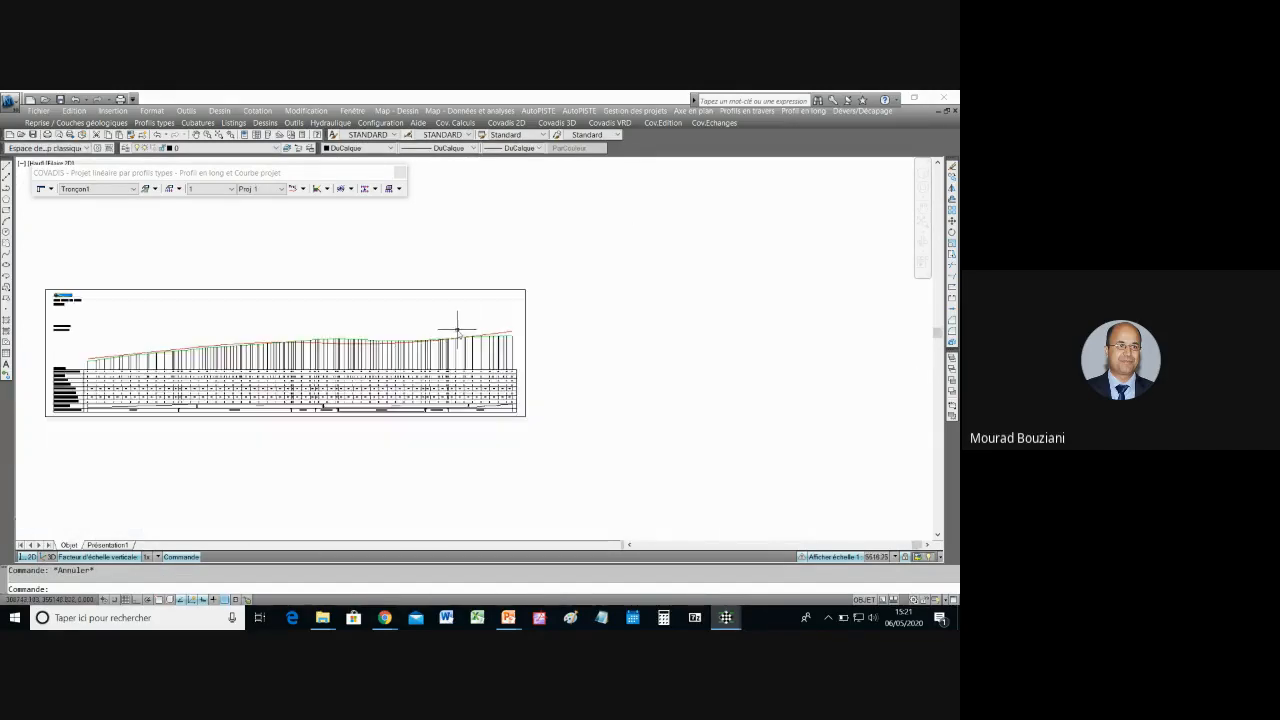
Step: Examine the project altitude, TN - Projet difference, and partial and cumulative distance rows at the start of the longitudinal profile
scroll(91, 333, up, 4)
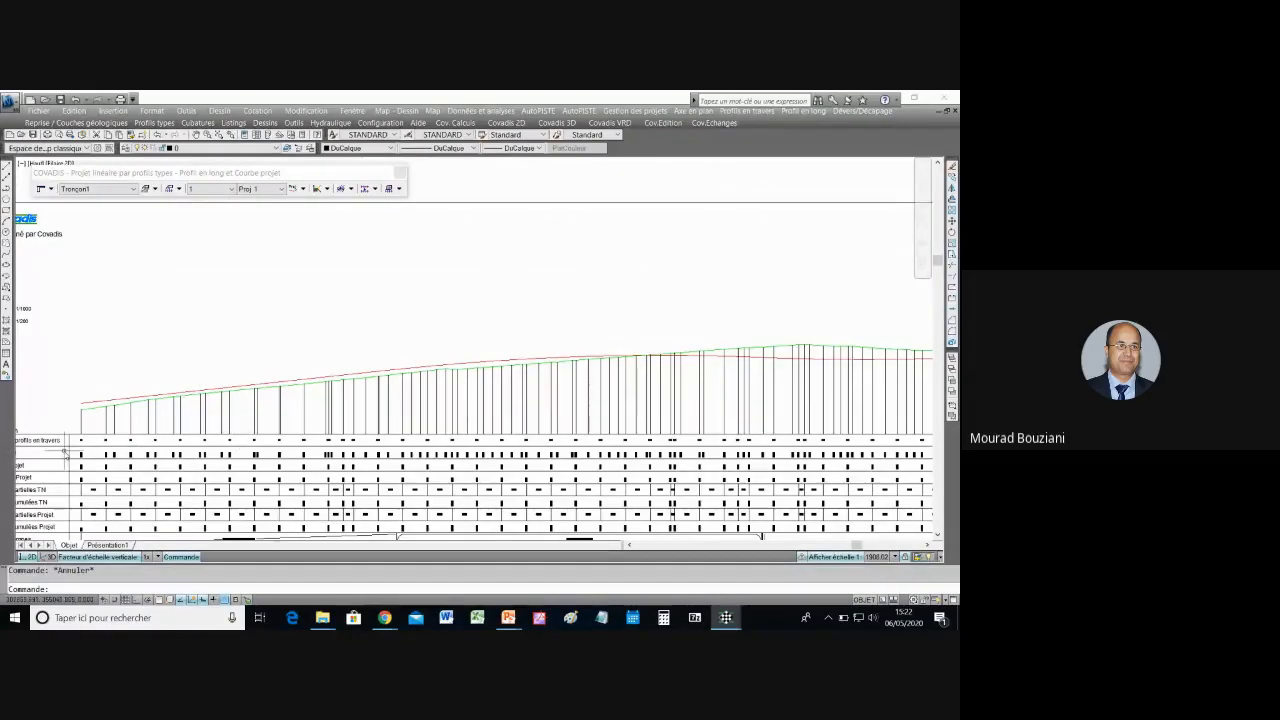
scroll(65, 452, down, 3)
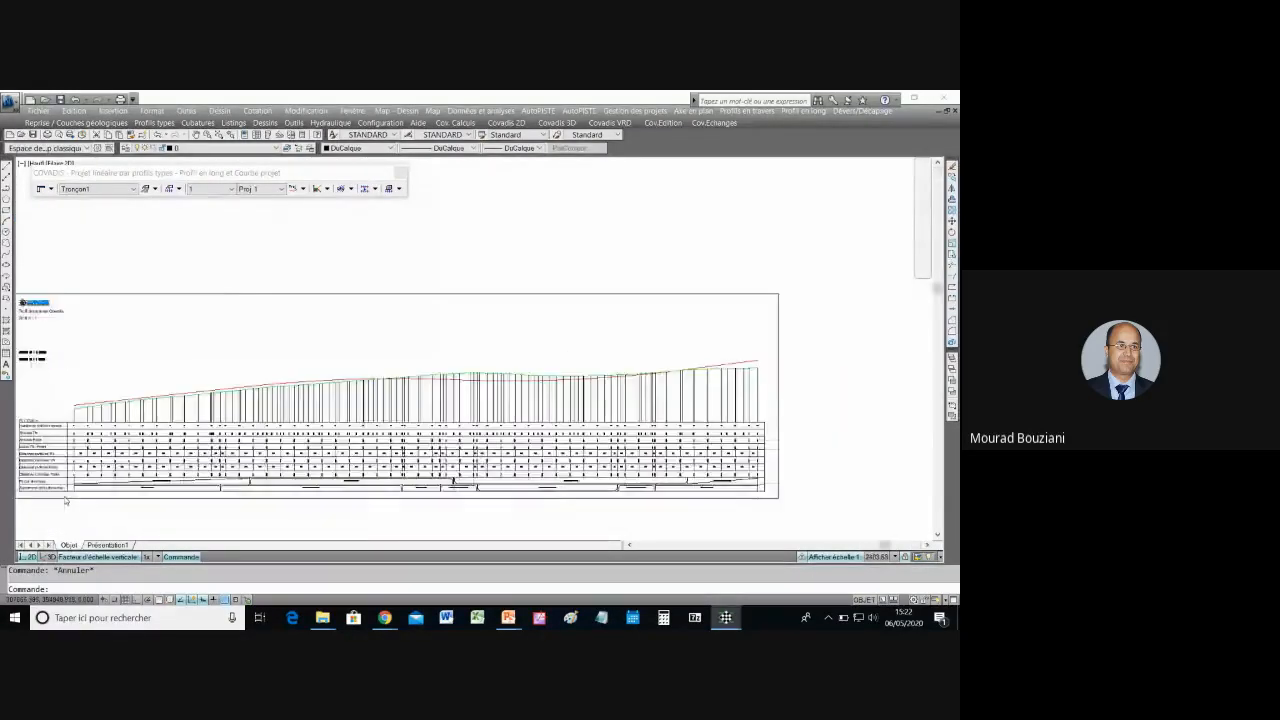
scroll(65, 500, up, 2)
scroll(78, 470, up, 4)
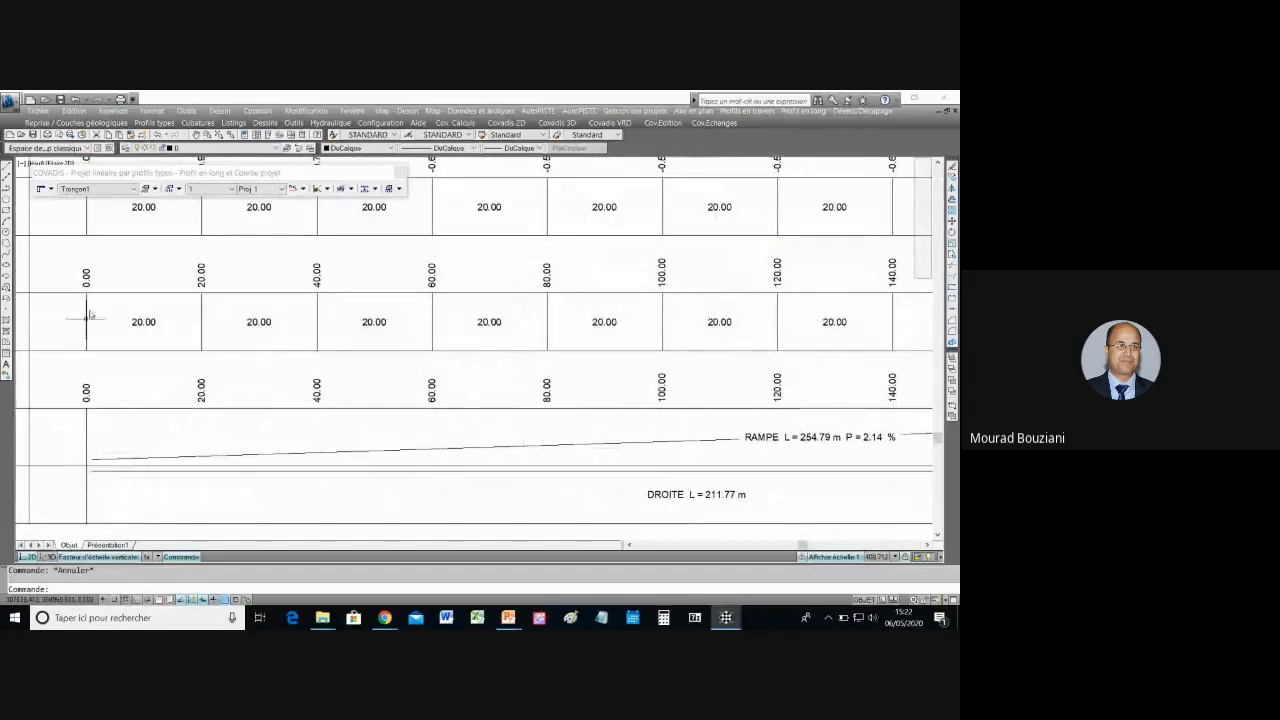
scroll(95, 292, down, 4)
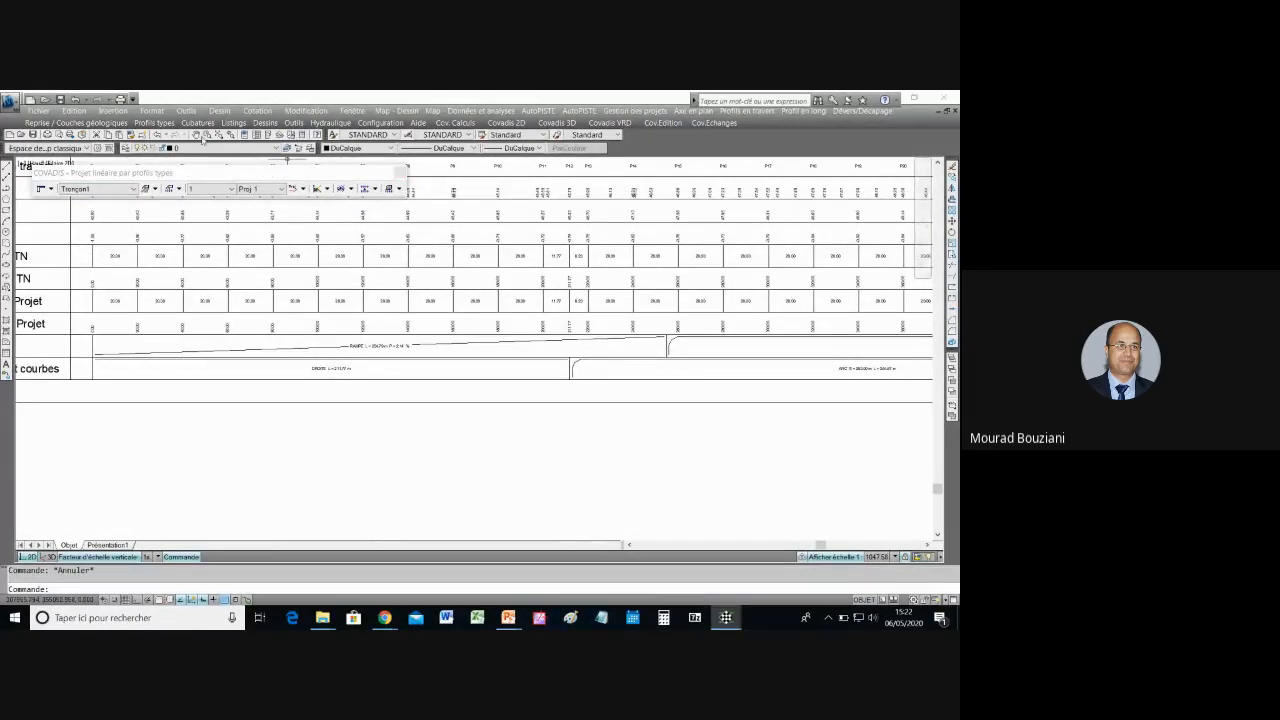
click(197, 135)
drag(154, 226, 325, 265)
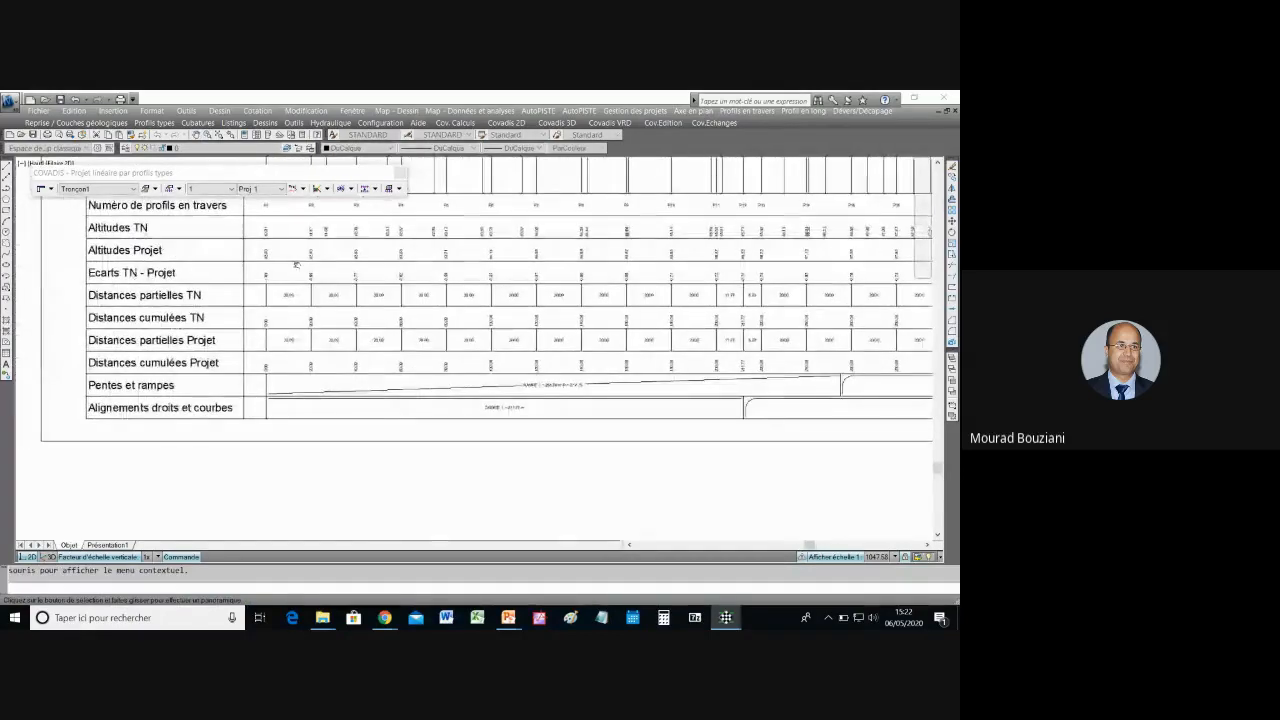
scroll(287, 340, up, 2)
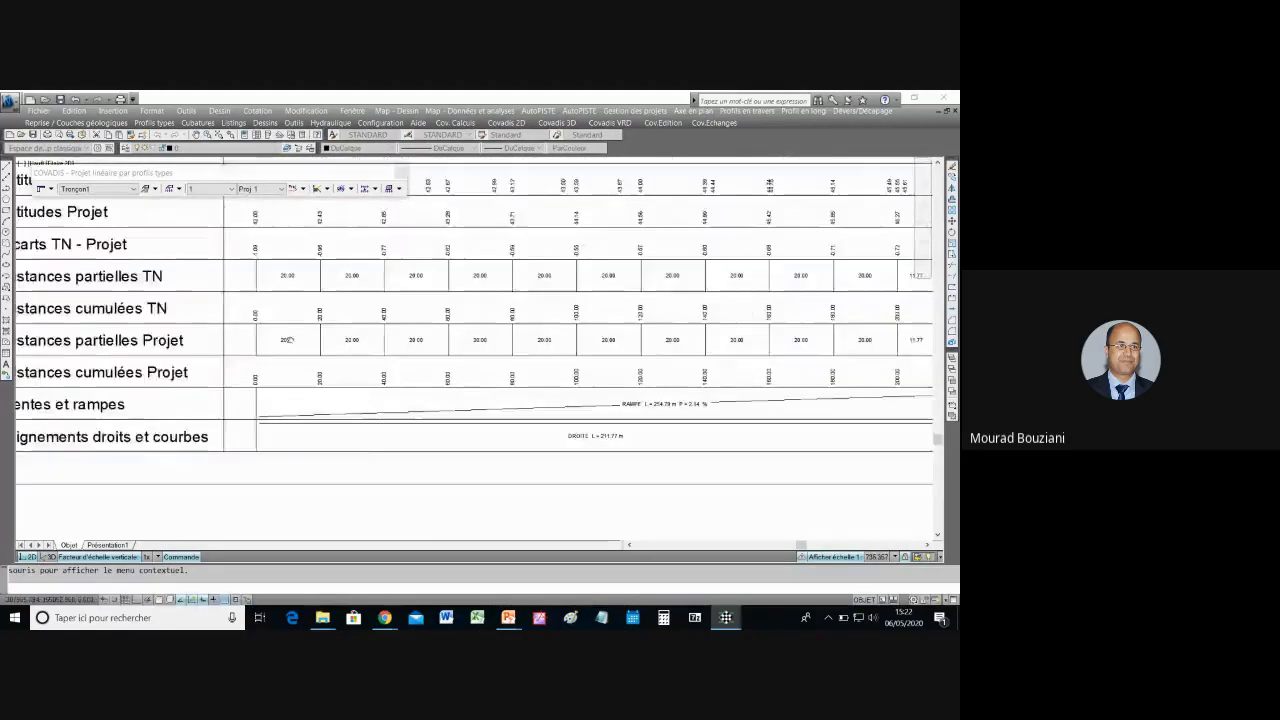
scroll(287, 340, up, 2)
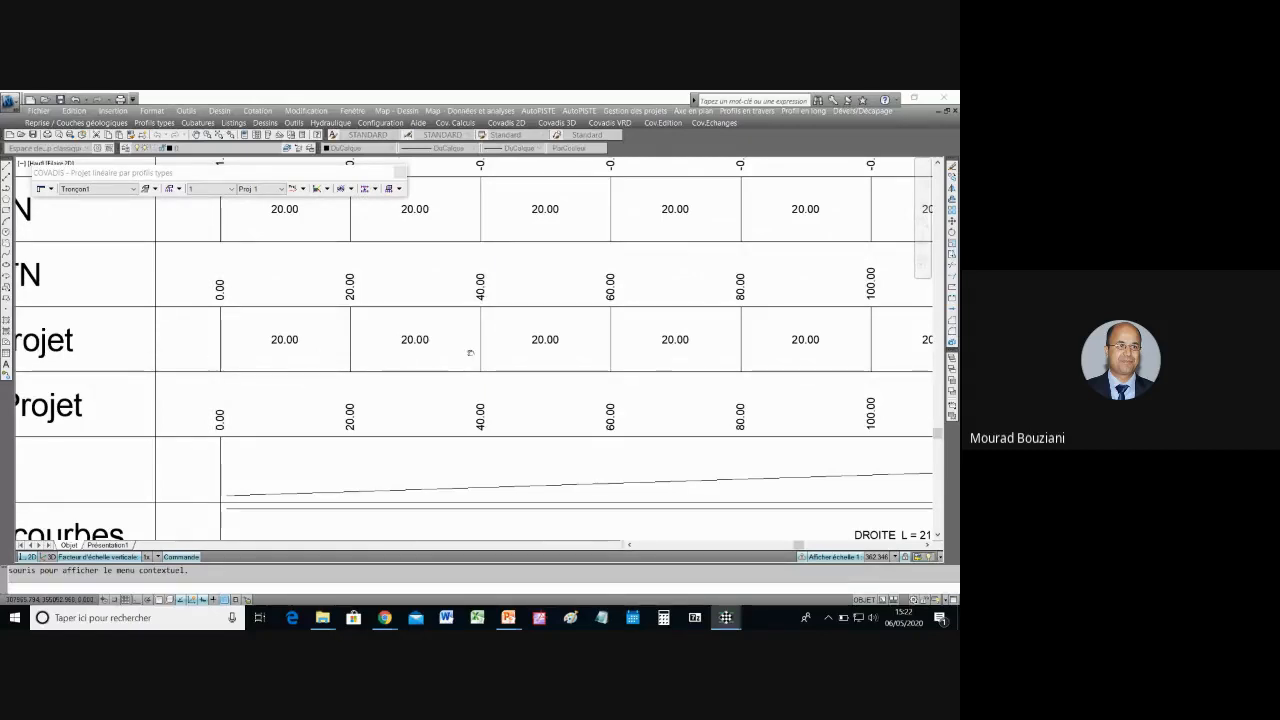
scroll(466, 352, down, 3)
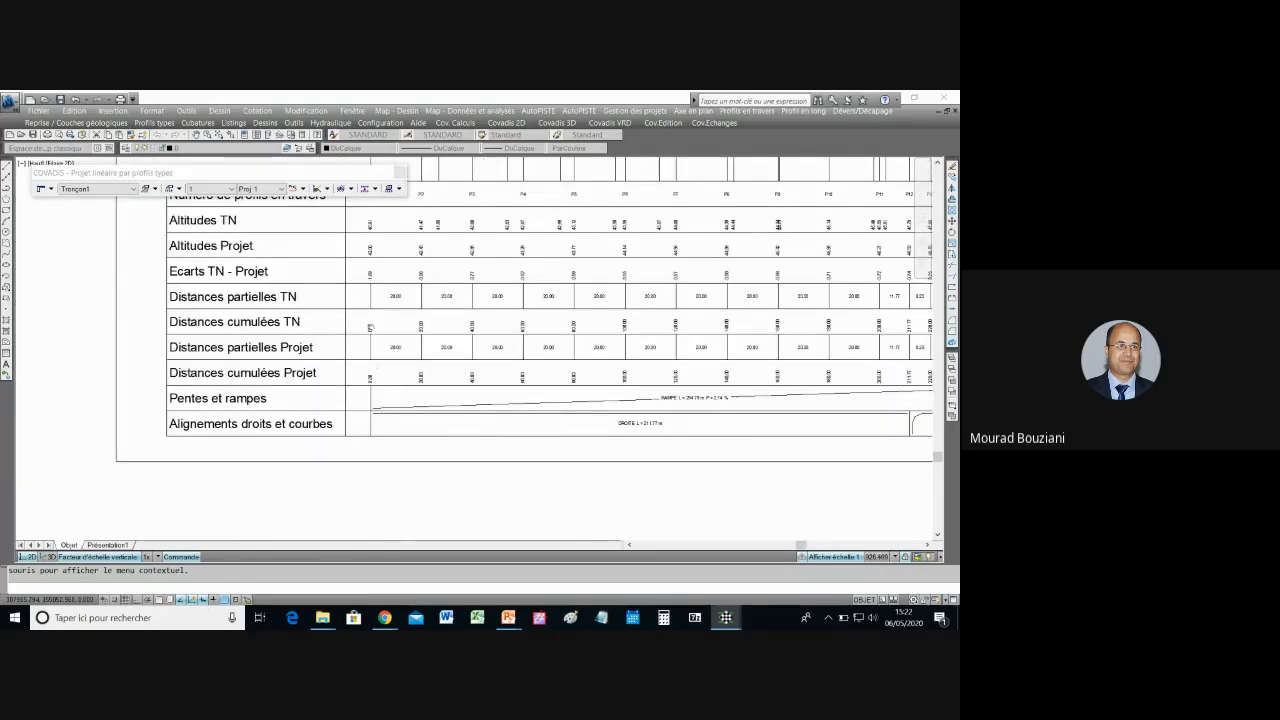
scroll(447, 247, up, 2)
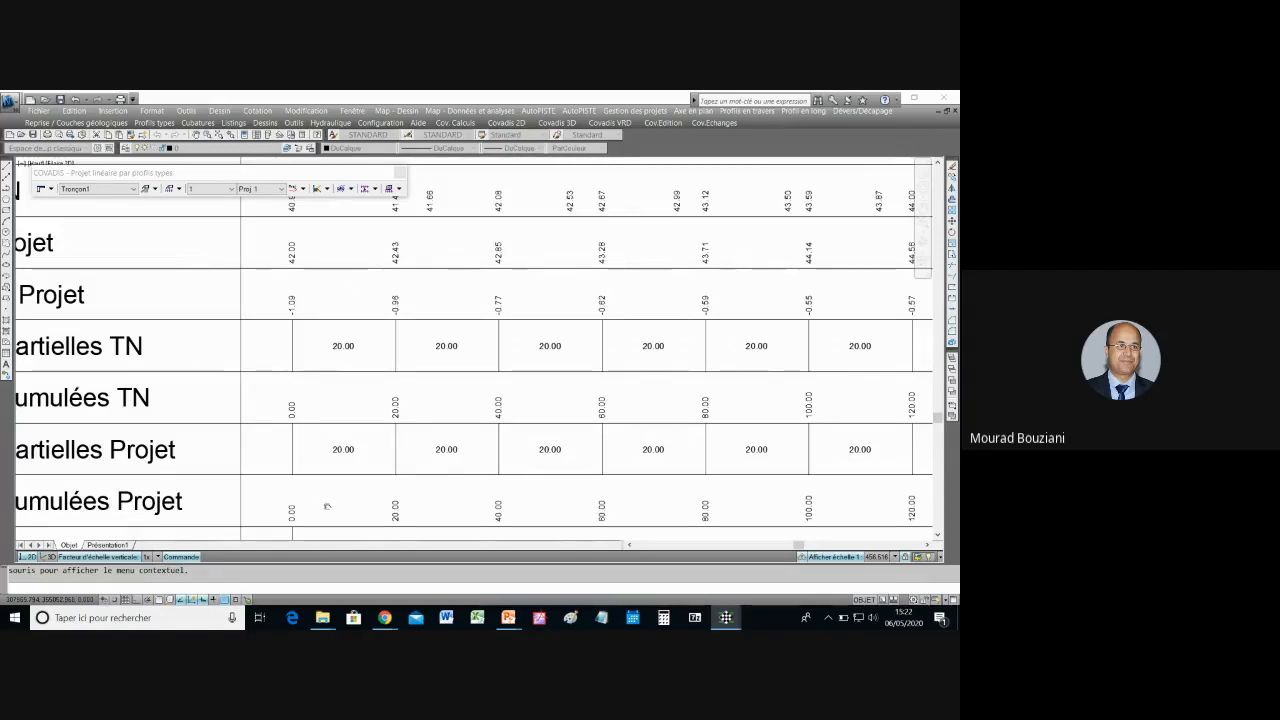
scroll(320, 244, down, 8)
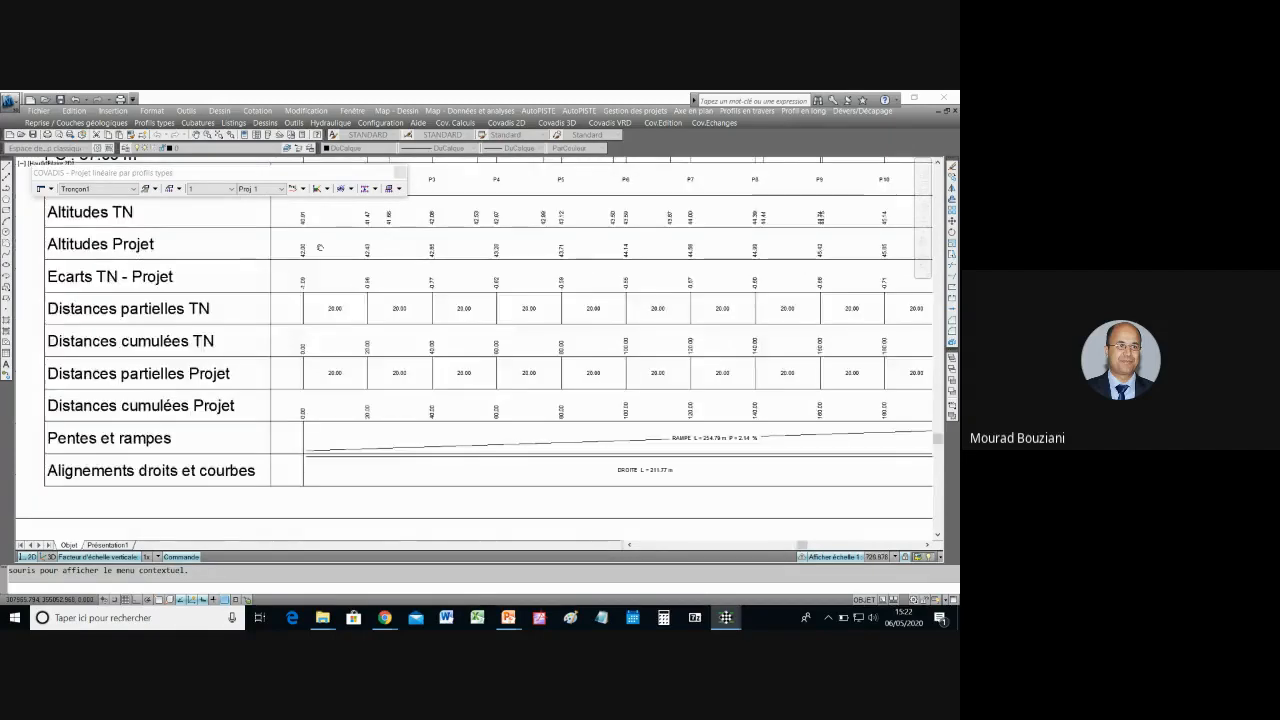
Step: Examine the first ramp in the Pentes et rampes row and the first straight in the Alignements droits et courbes row
scroll(320, 244, down, 2)
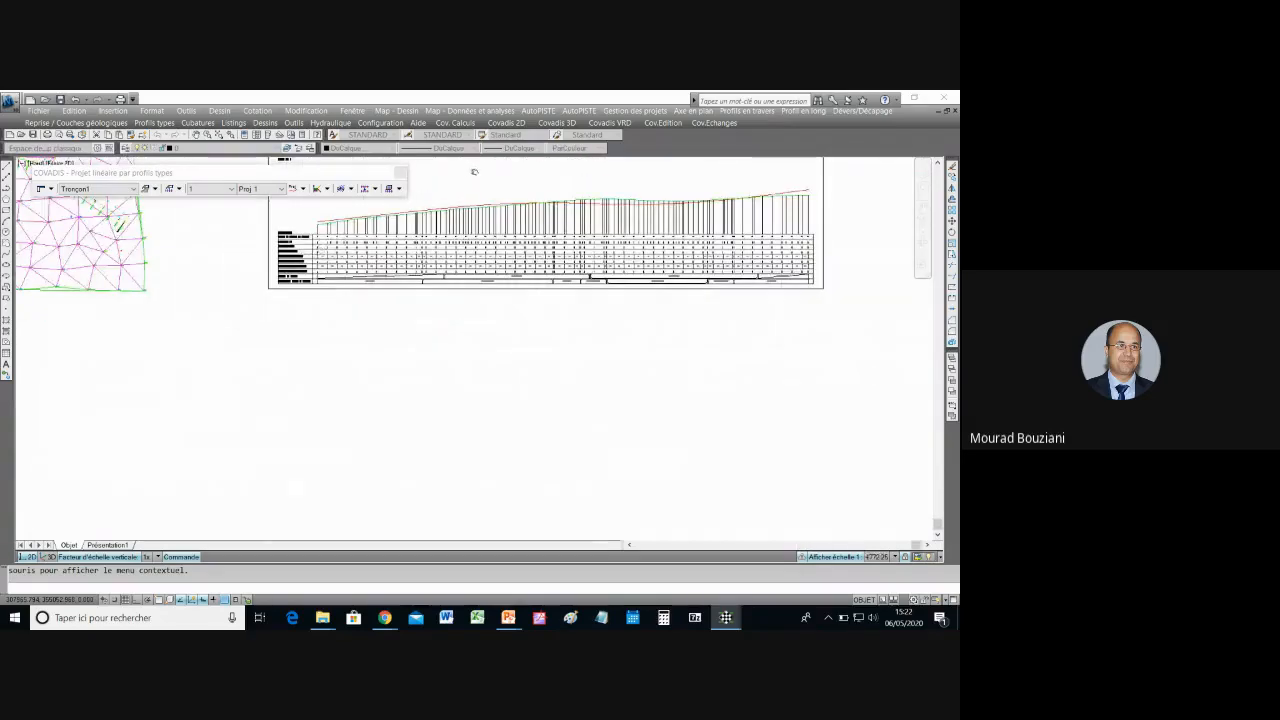
middle_drag(474, 172, 420, 291)
scroll(418, 298, up, 2)
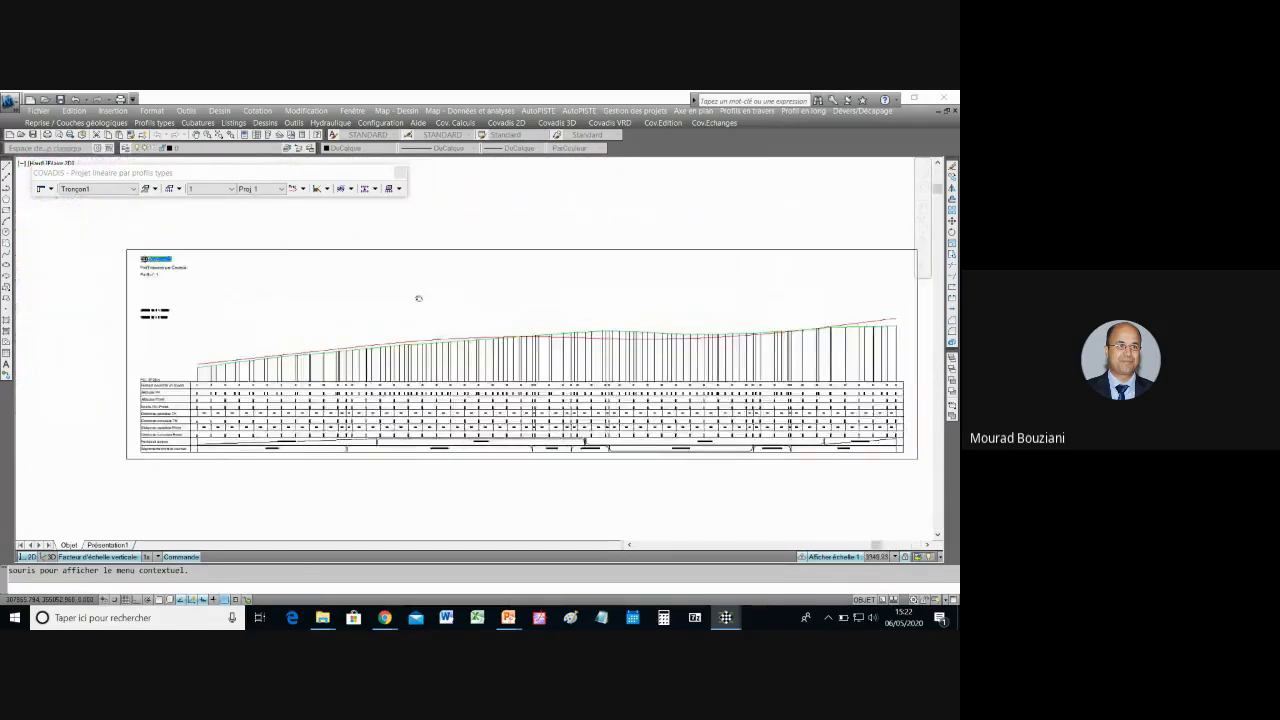
scroll(418, 298, up, 1)
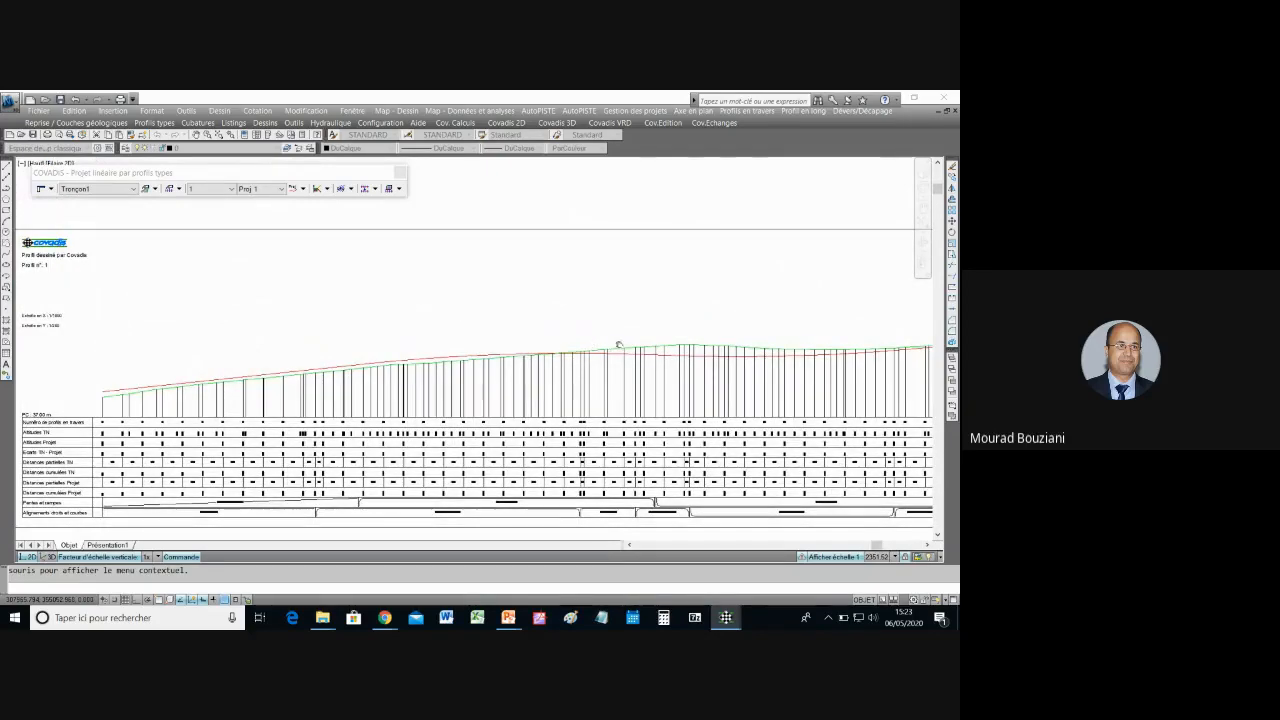
scroll(600, 335, down, 4)
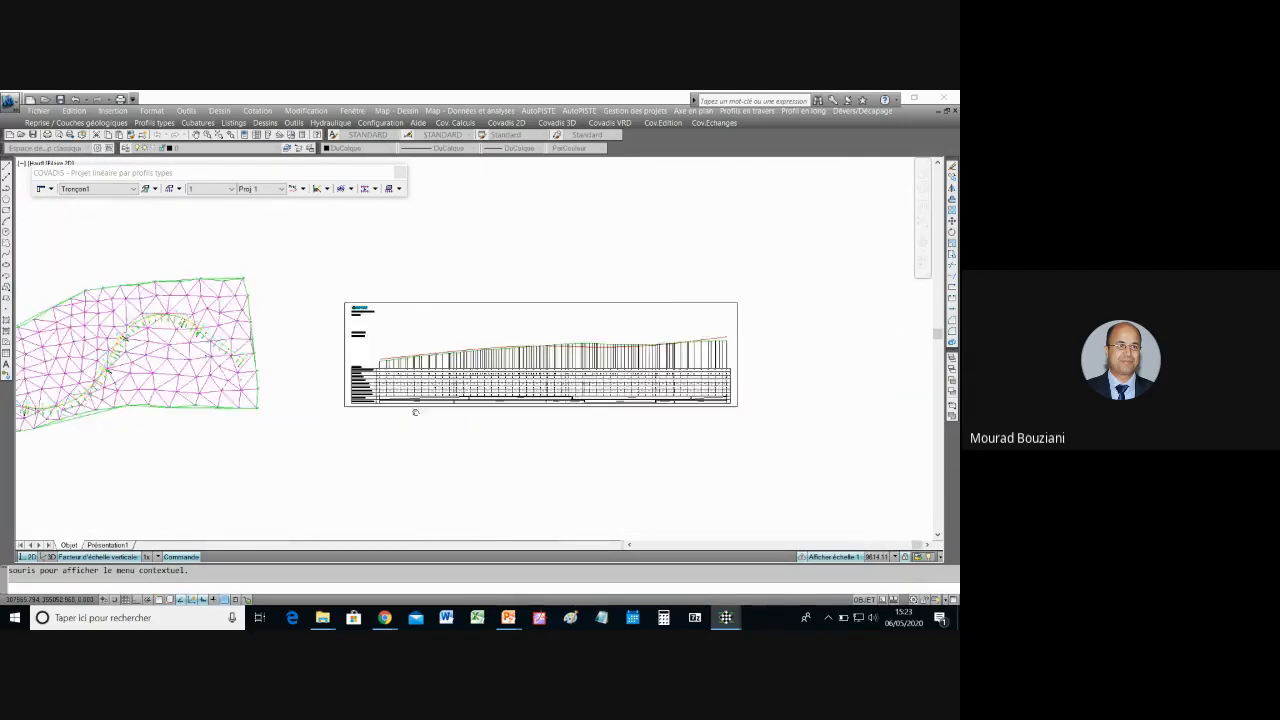
scroll(415, 412, up, 5)
scroll(494, 286, down, 2)
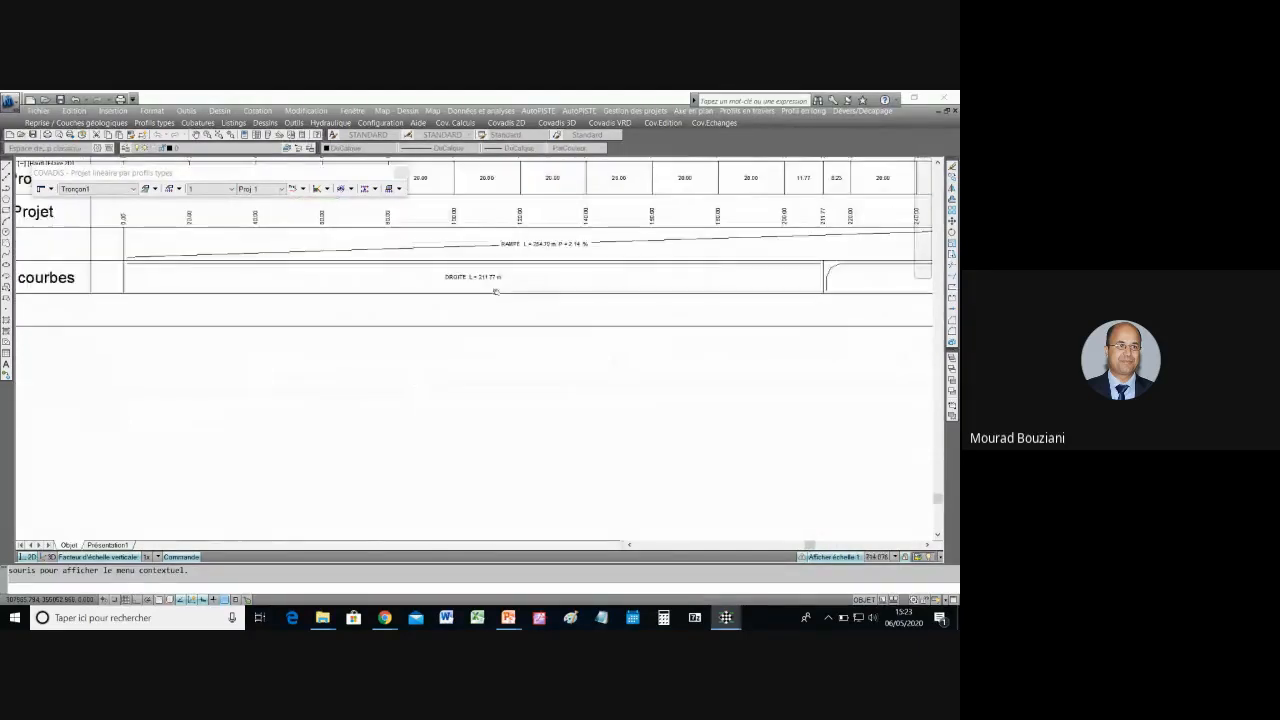
scroll(496, 291, down, 1)
drag(675, 290, 440, 304)
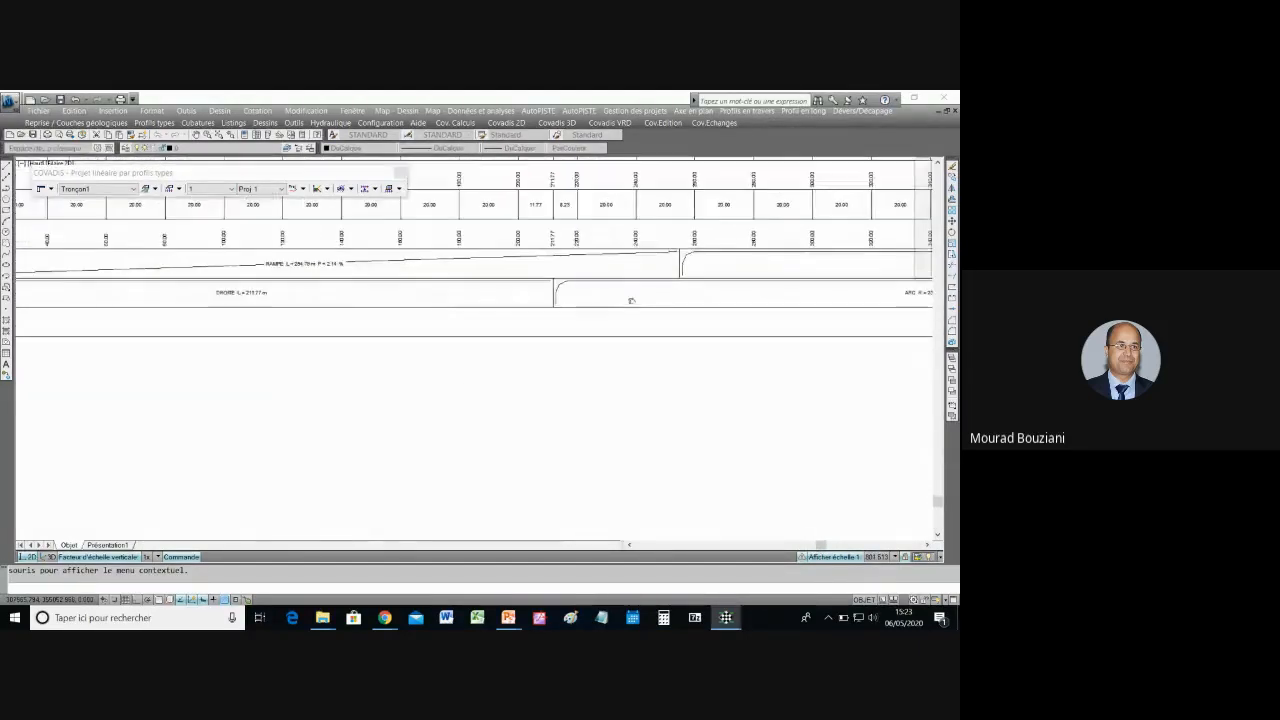
drag(631, 300, 340, 306)
drag(537, 300, 456, 312)
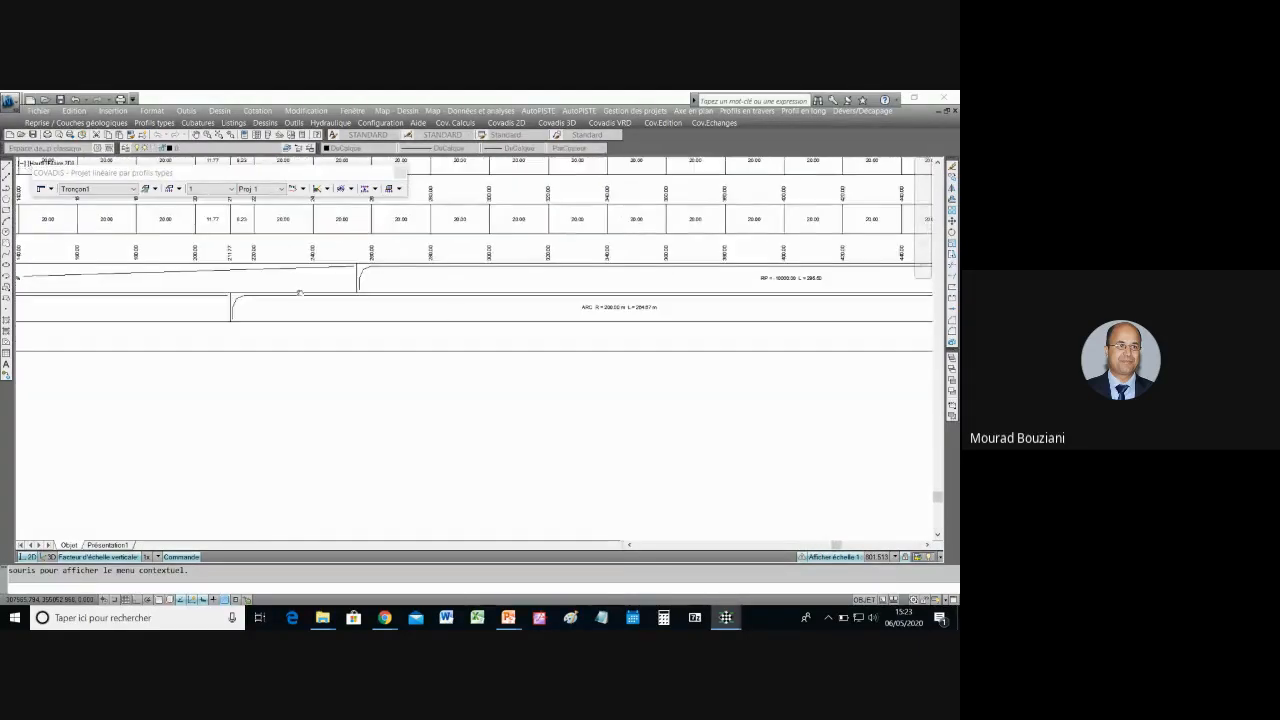
drag(300, 290, 668, 298)
drag(357, 289, 555, 301)
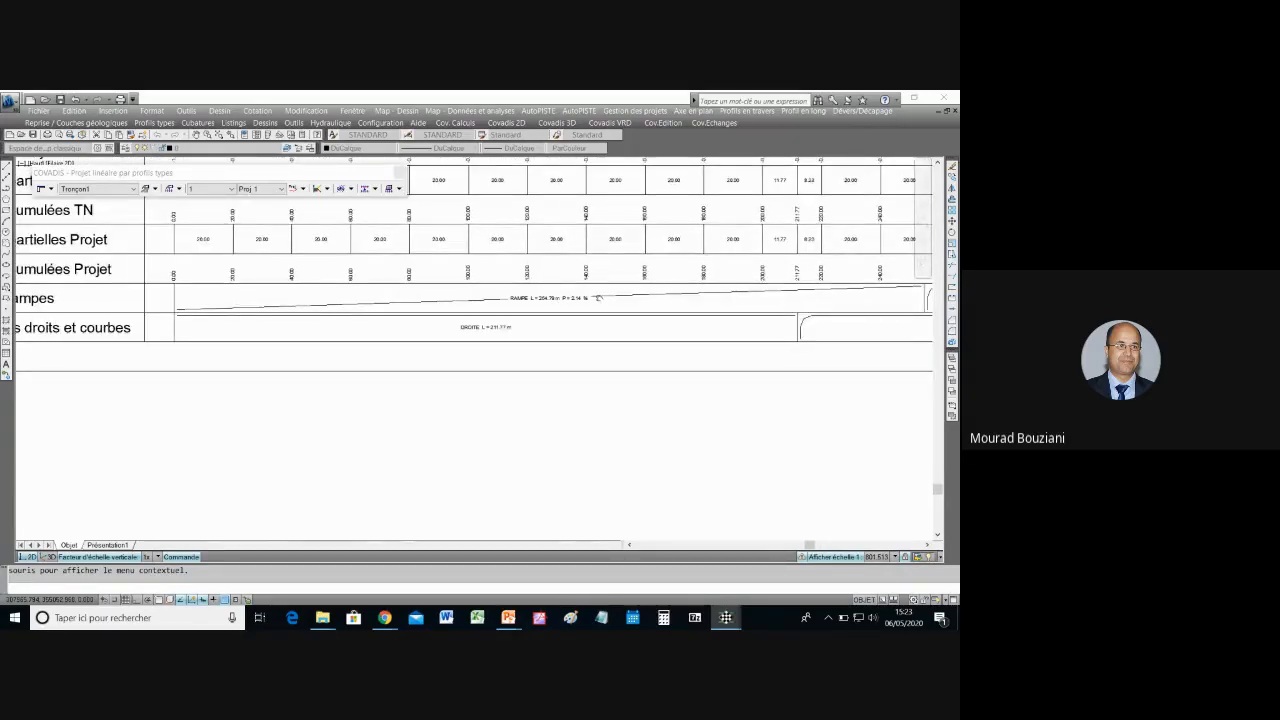
scroll(598, 298, up, 3)
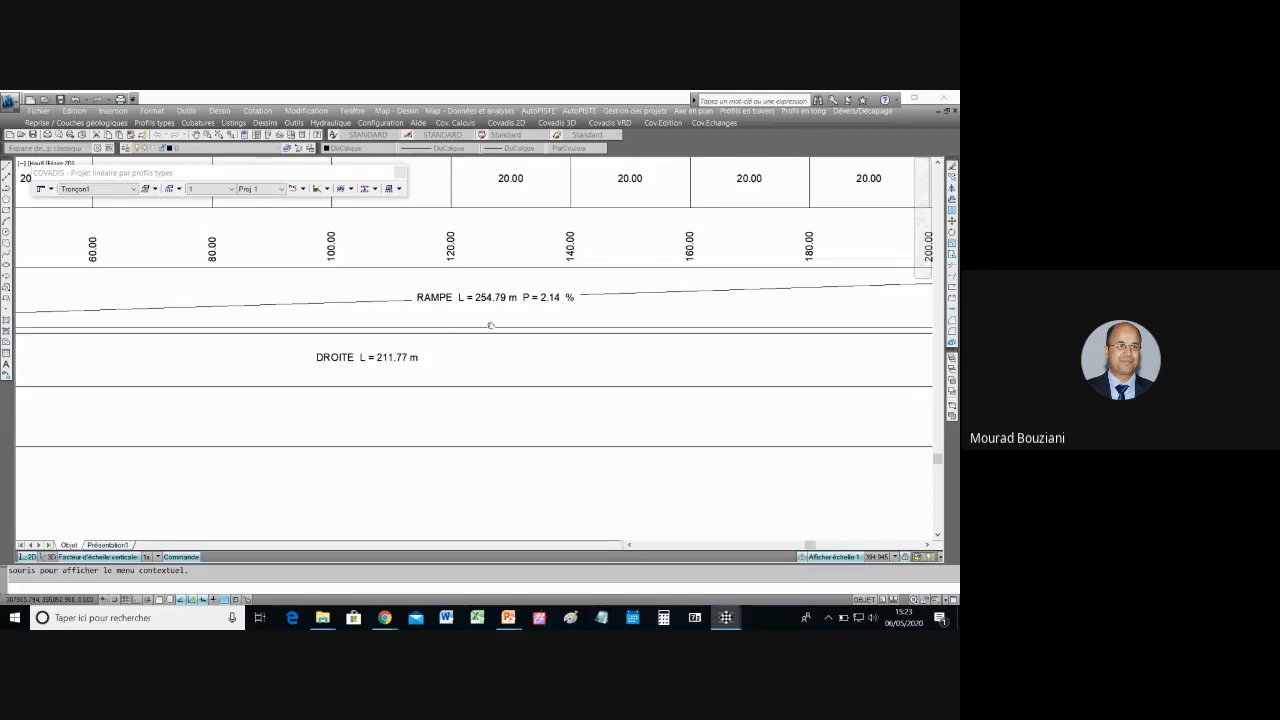
Step: Examine the first parabolic connection, the short slope after it and the final ramp, together with the horizontal alignment elements beneath them
scroll(509, 322, down, 5)
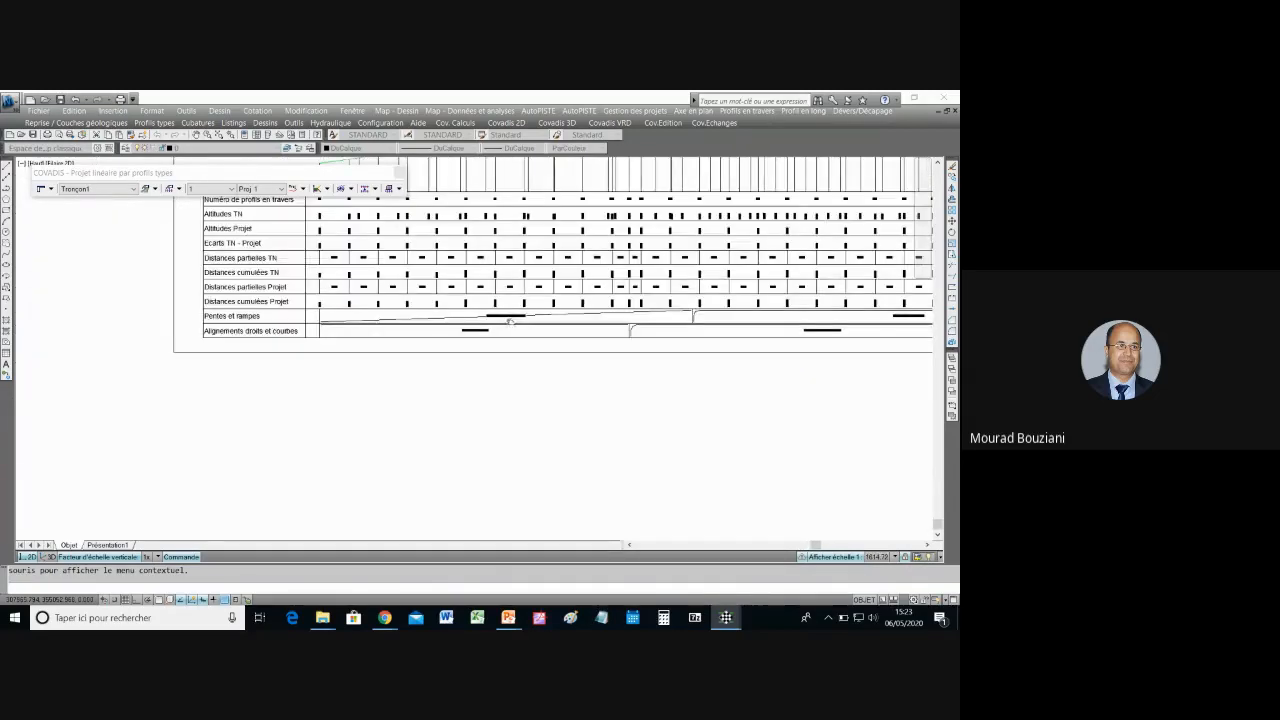
scroll(698, 318, up, 3)
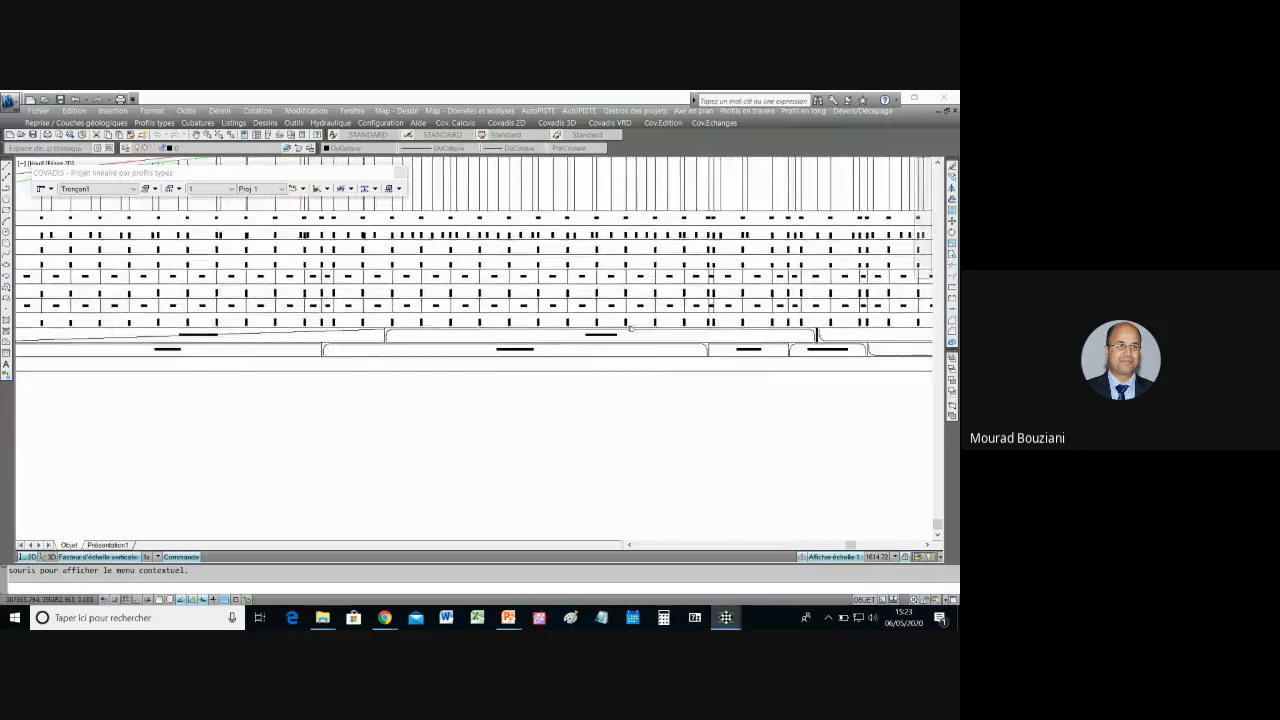
scroll(462, 348, up, 4)
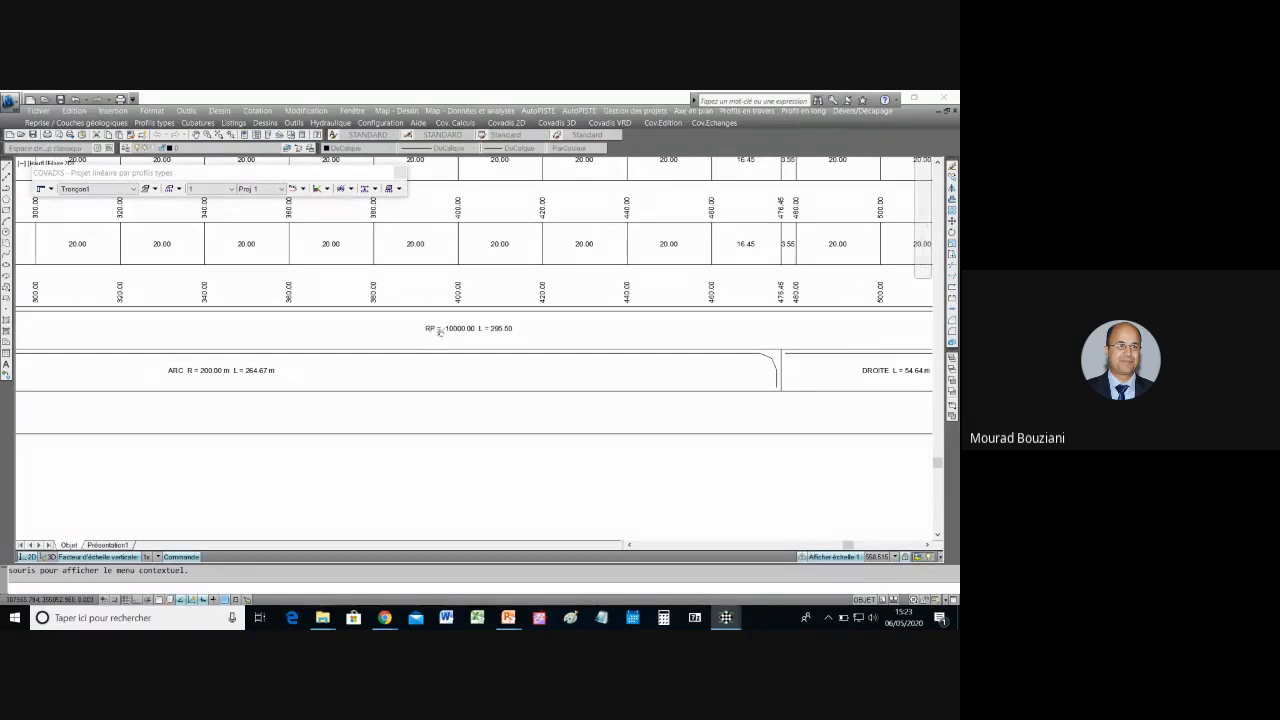
scroll(457, 338, up, 2)
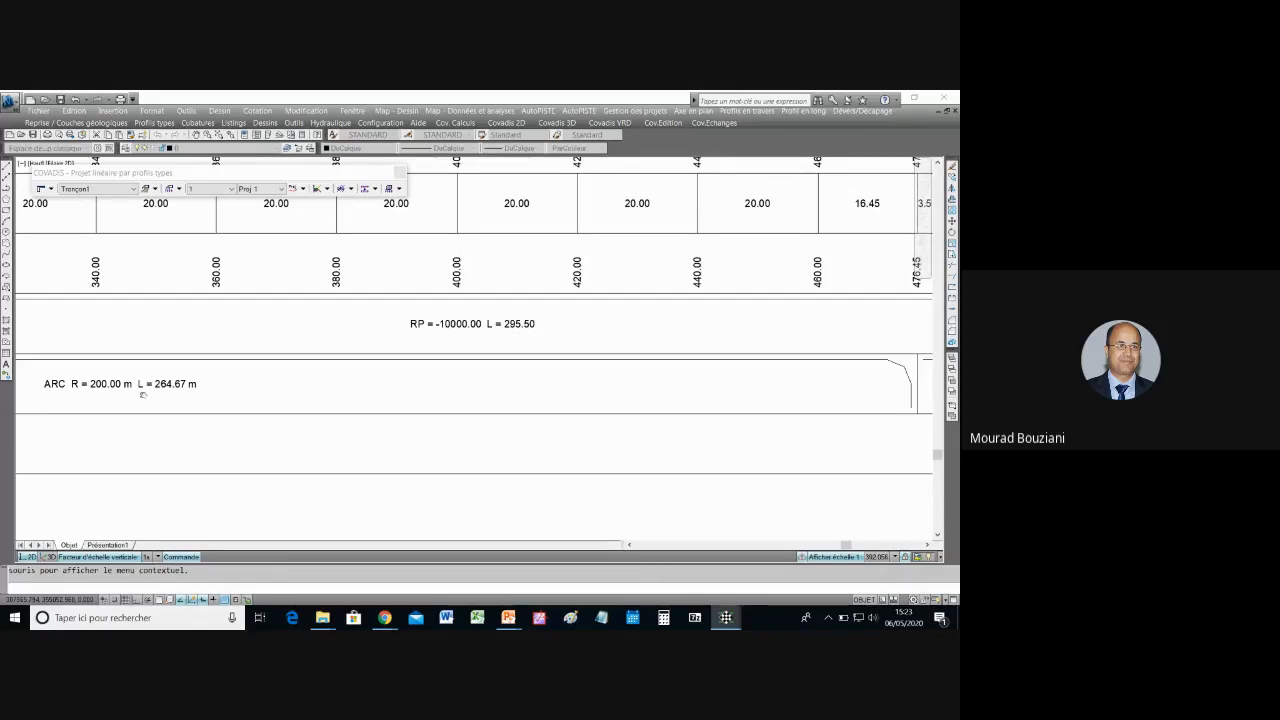
middle_drag(645, 384, 528, 365)
middle_drag(618, 360, 300, 364)
middle_drag(560, 364, 336, 365)
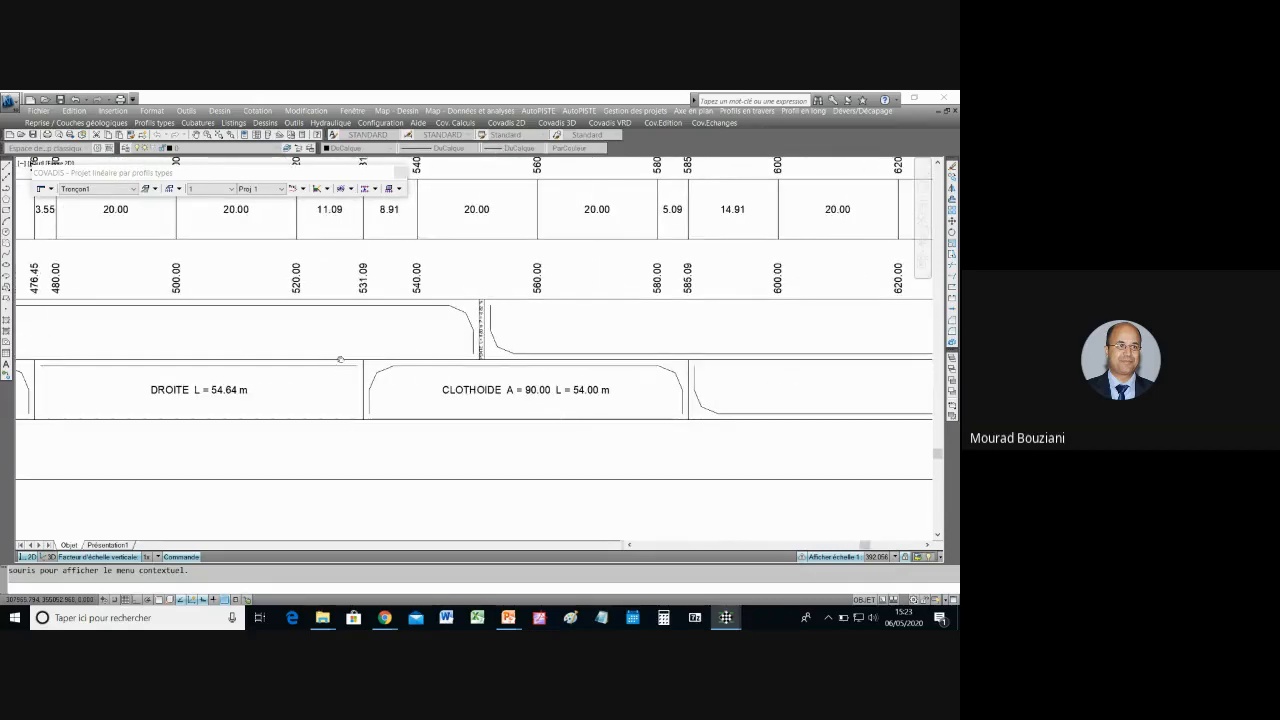
scroll(473, 341, up, 4)
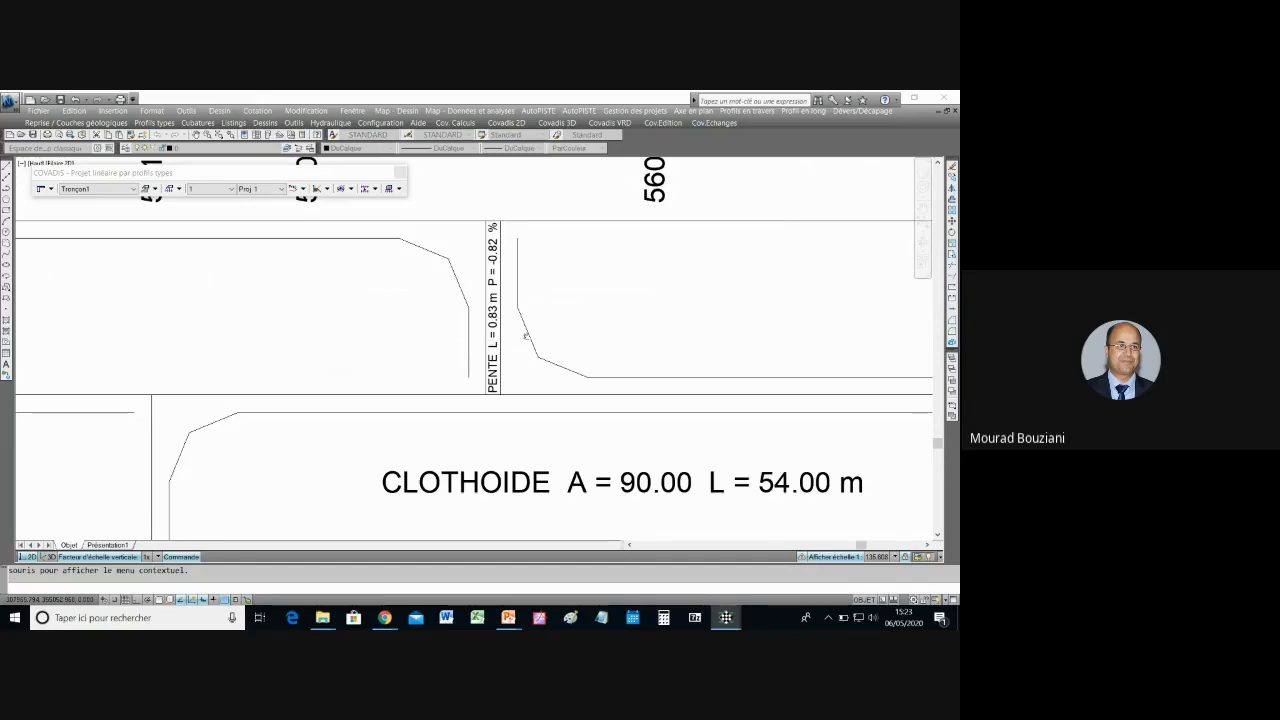
scroll(525, 335, down, 12)
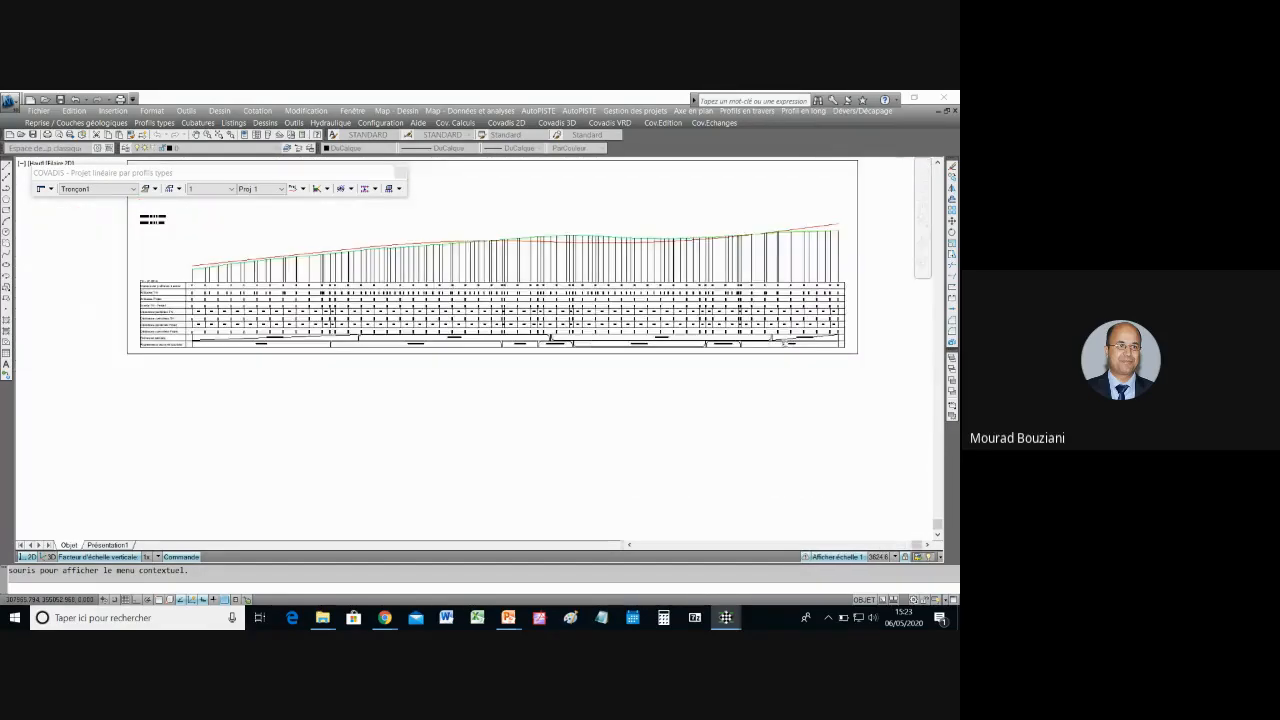
scroll(800, 340, up, 8)
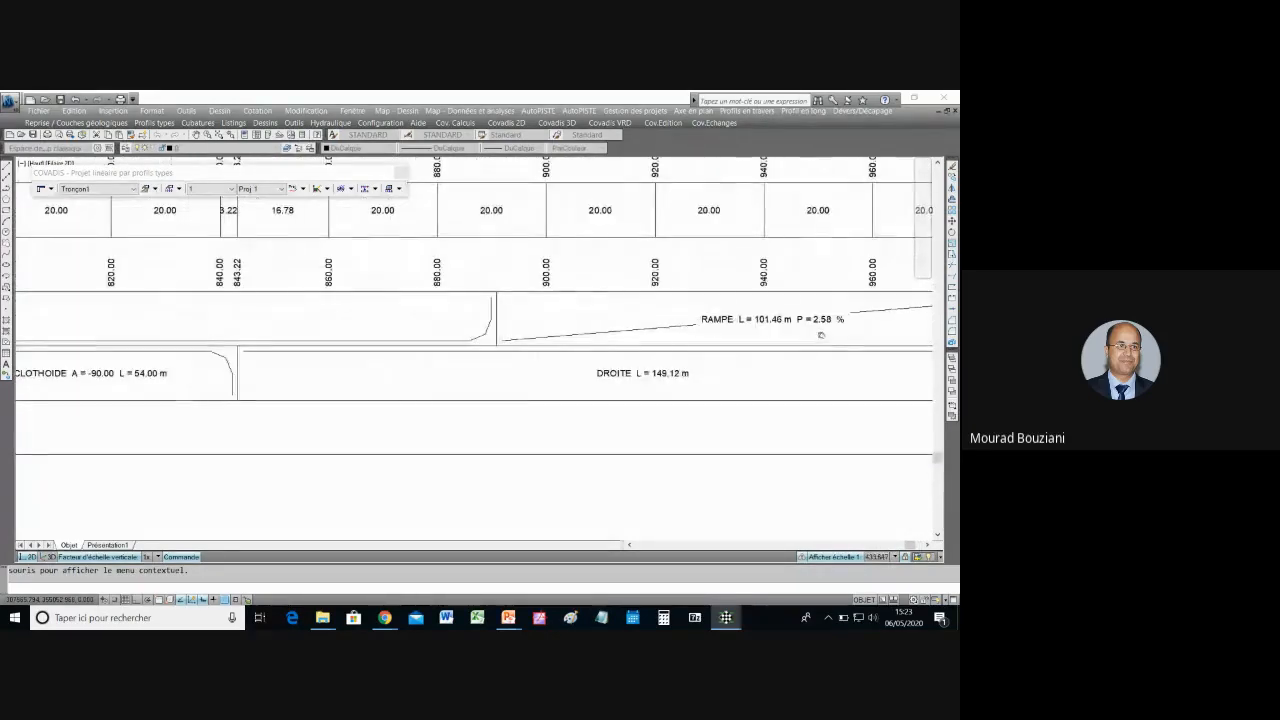
scroll(666, 335, down, 6)
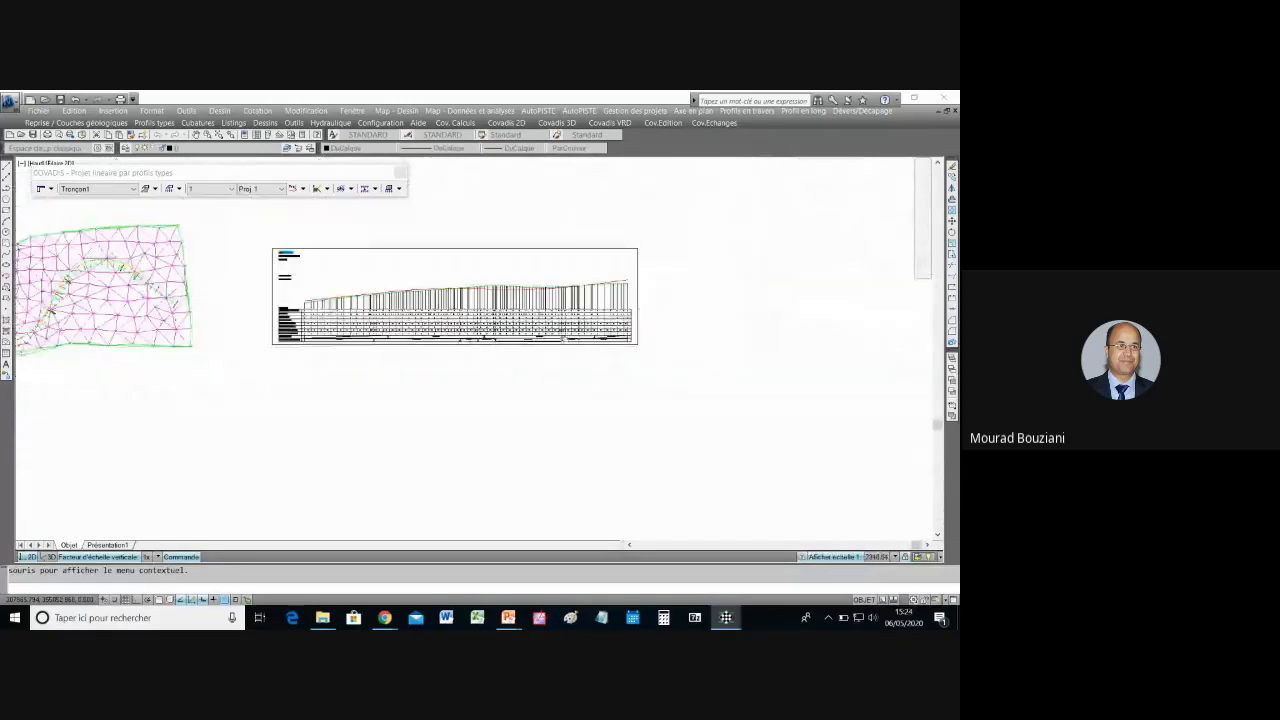
scroll(466, 294, up, 2)
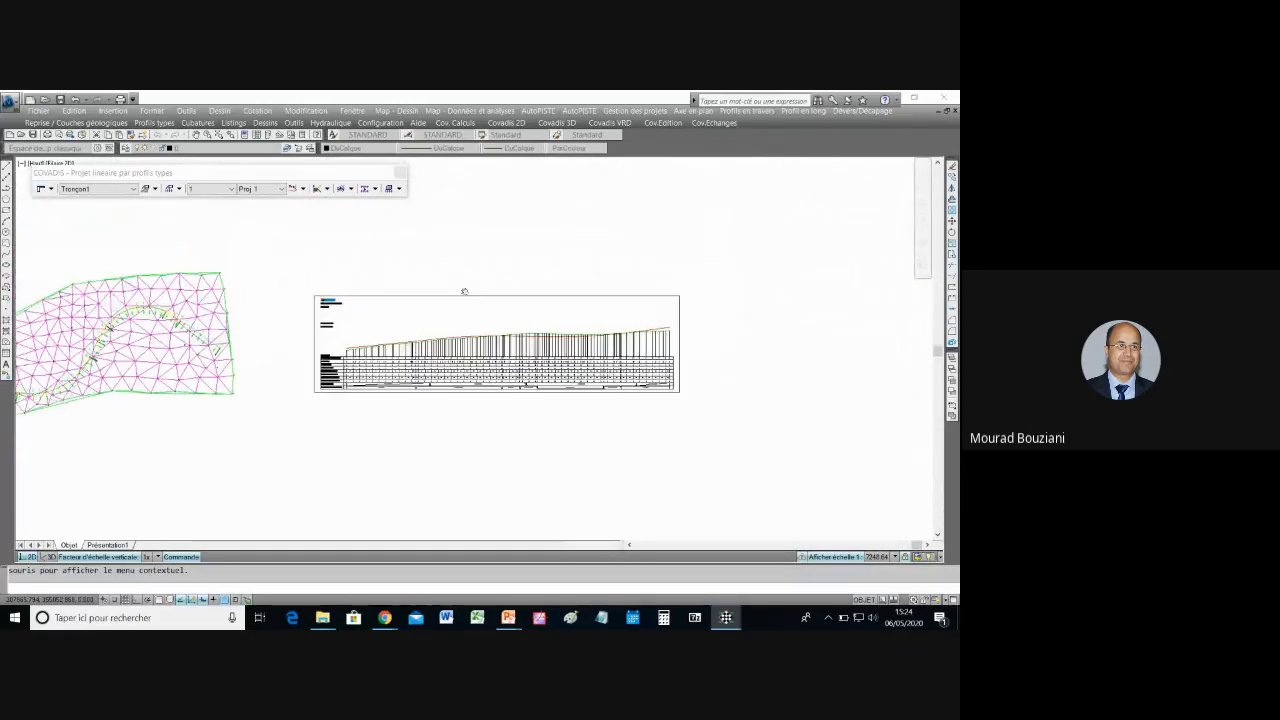
scroll(480, 304, up, 1)
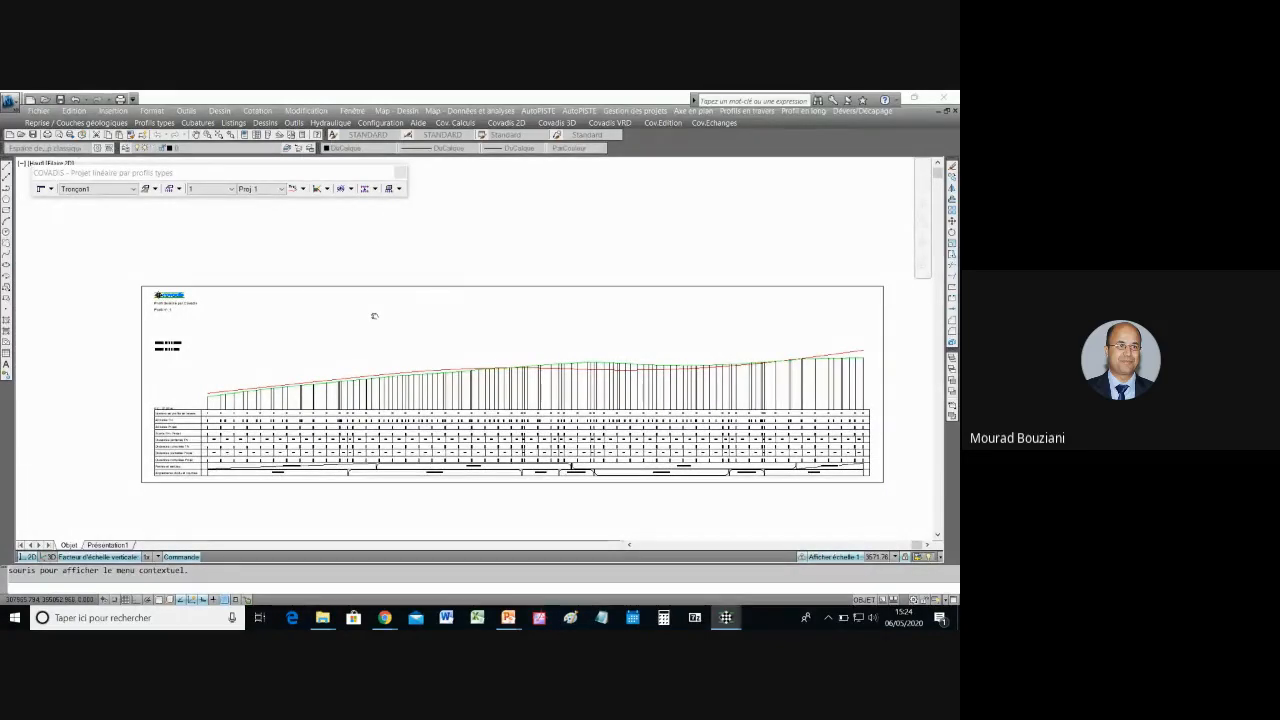
click(301, 189)
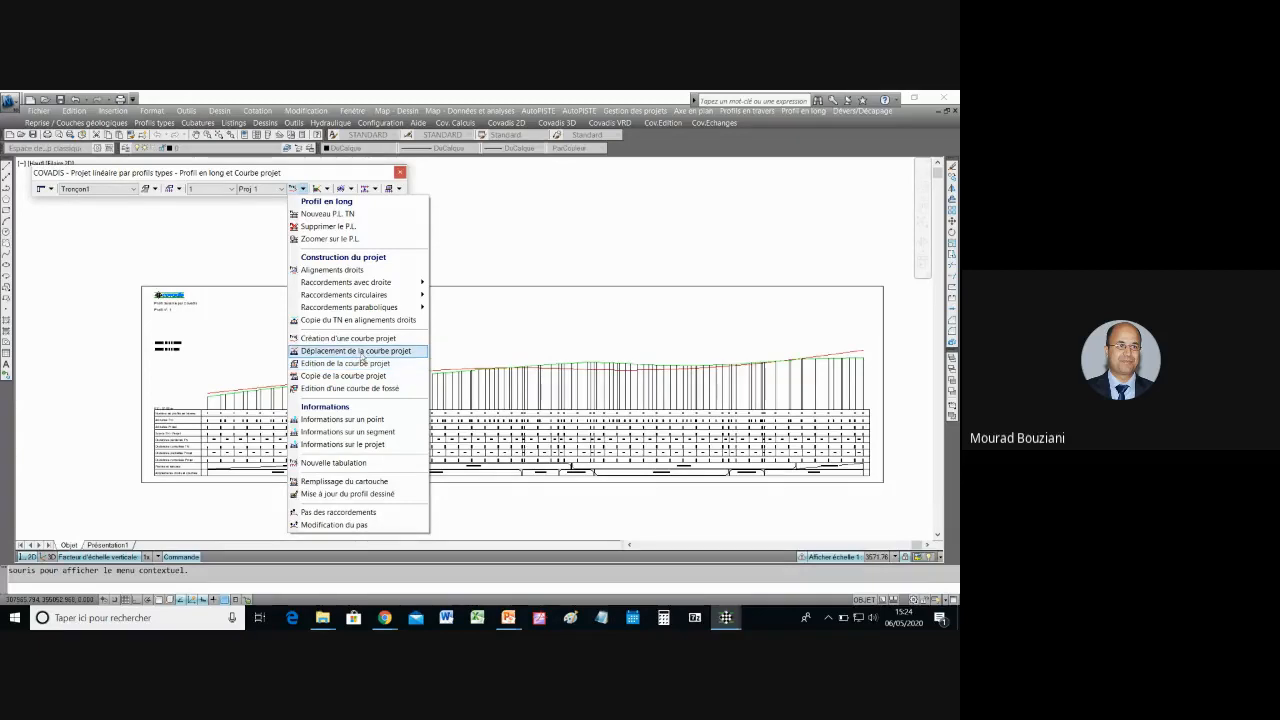
click(362, 351)
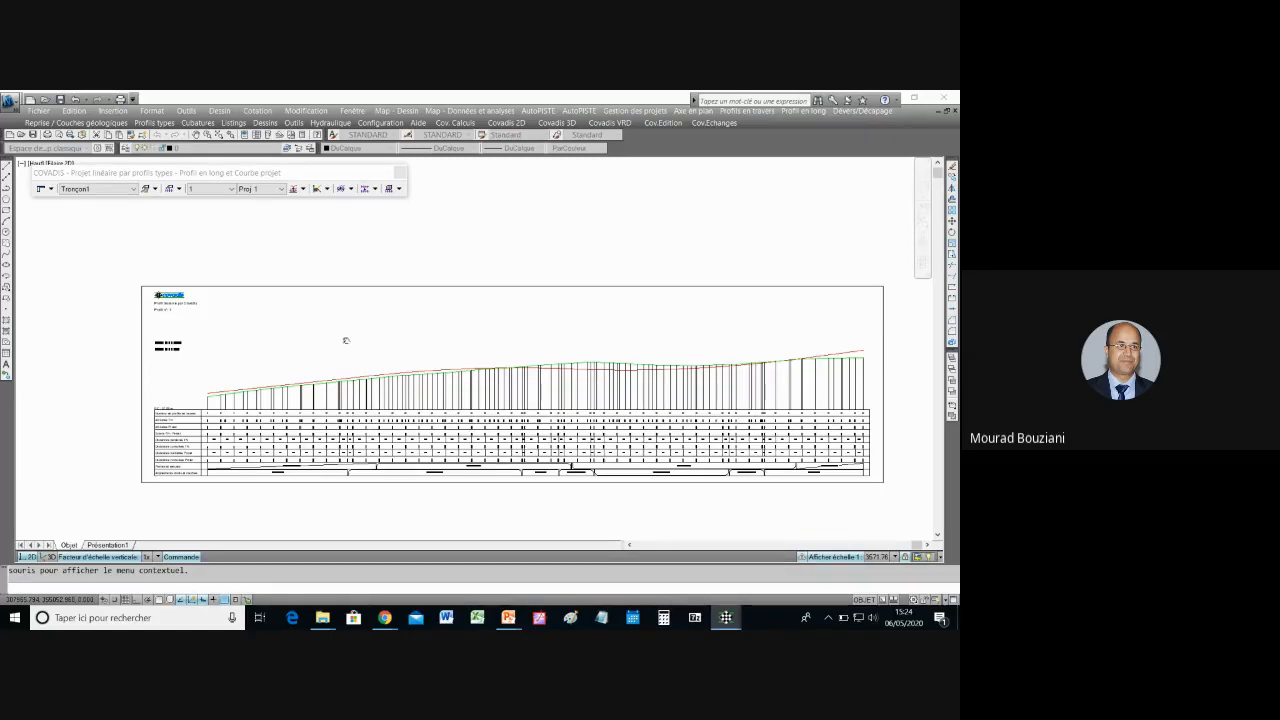
right_click(347, 340)
click(373, 343)
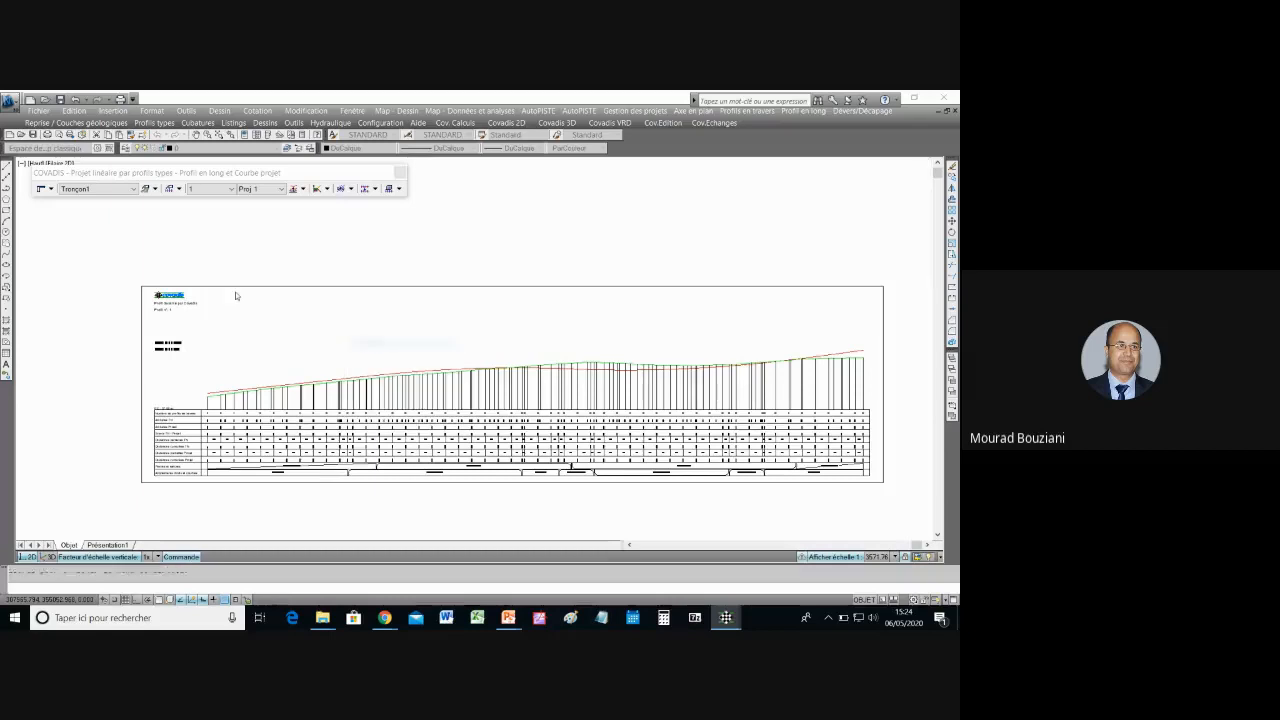
Step: Save the drawing under the new name MP_MNT_2 in the 2020 folder
click(38, 110)
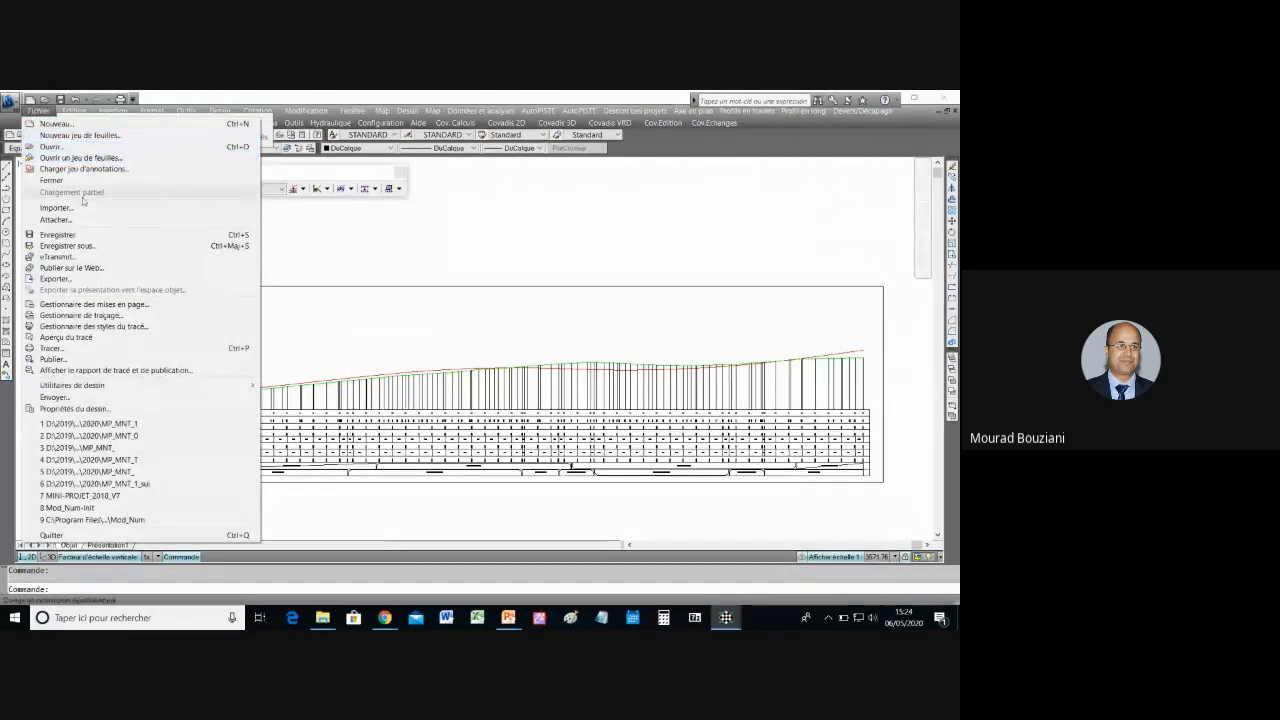
click(68, 245)
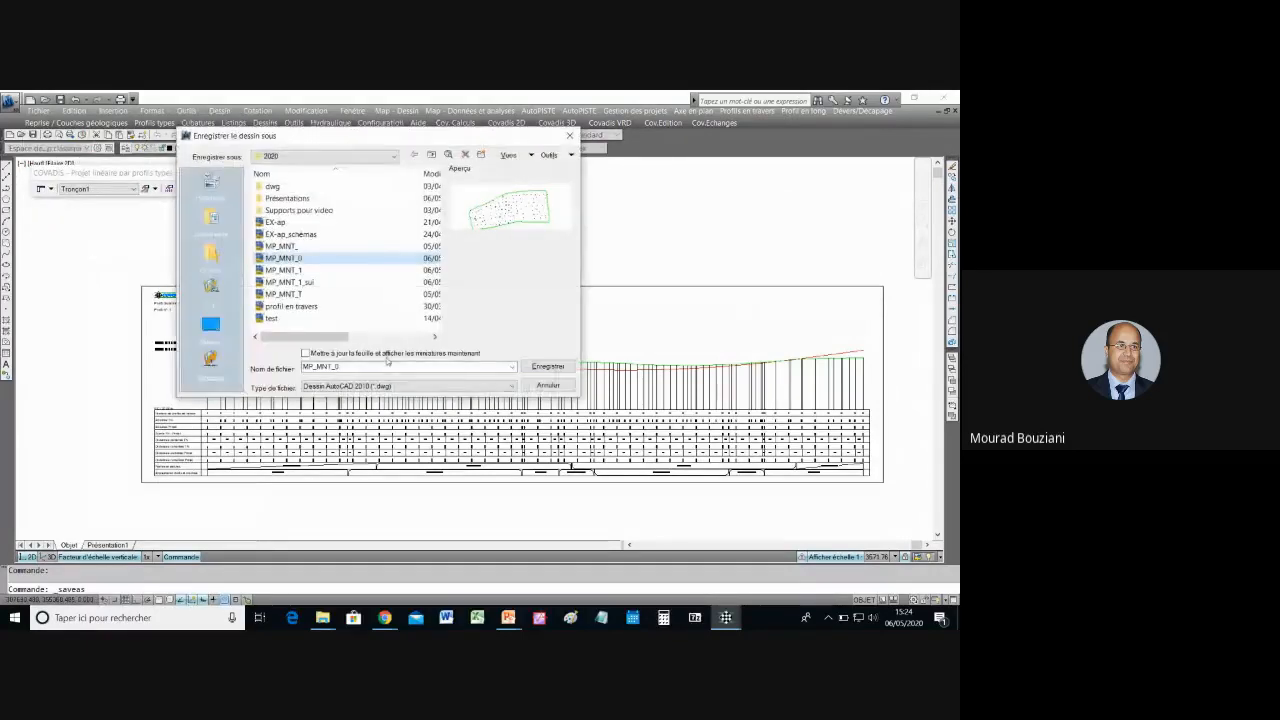
click(375, 367)
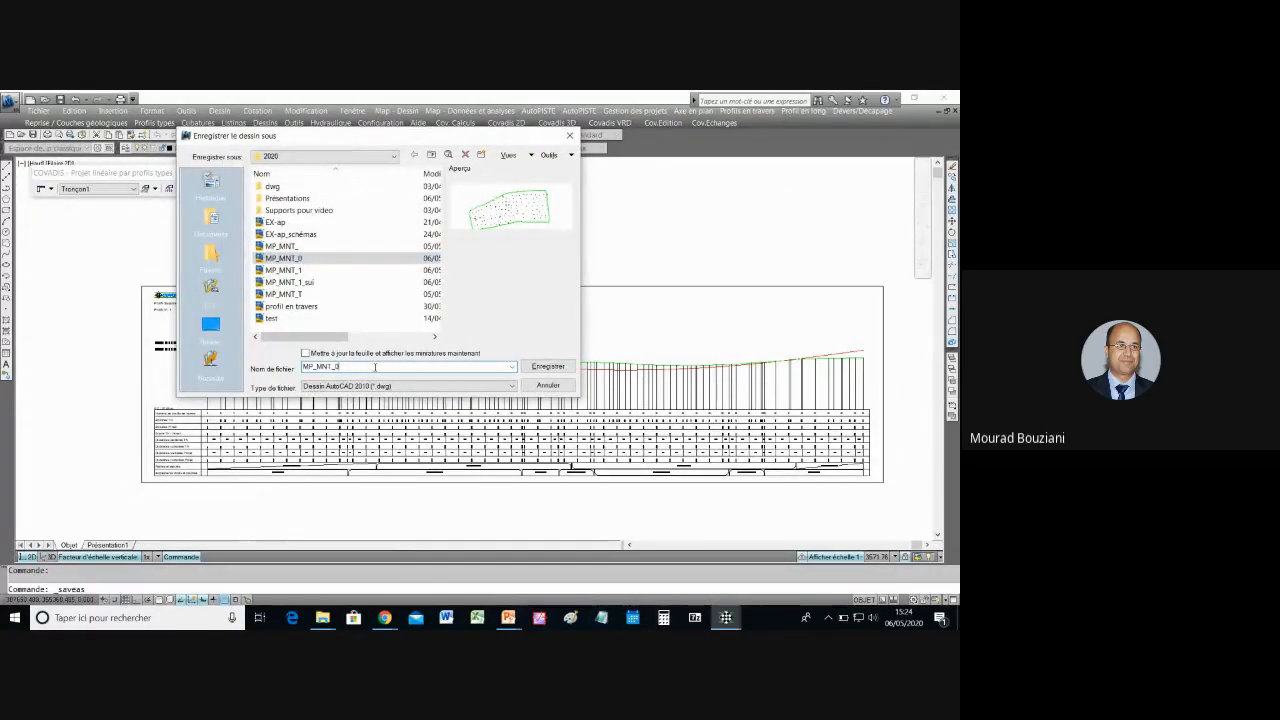
key(BackSpace)
text(2)
click(536, 367)
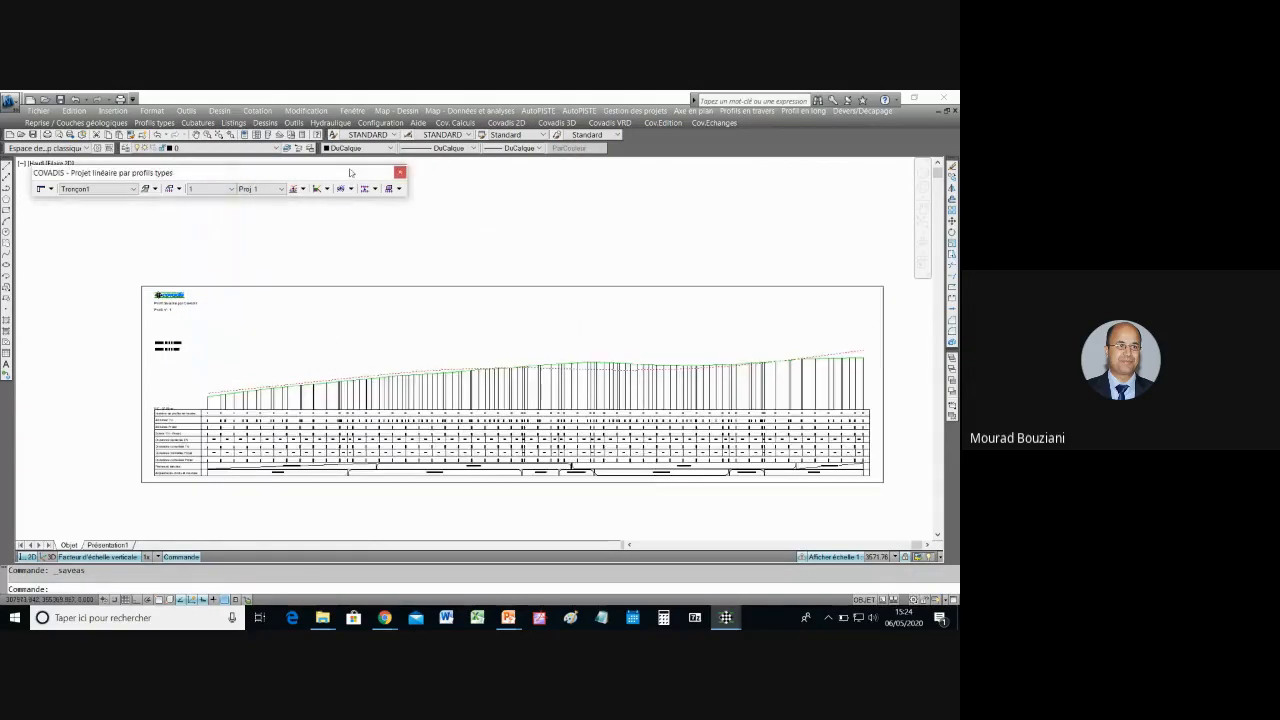
click(298, 190)
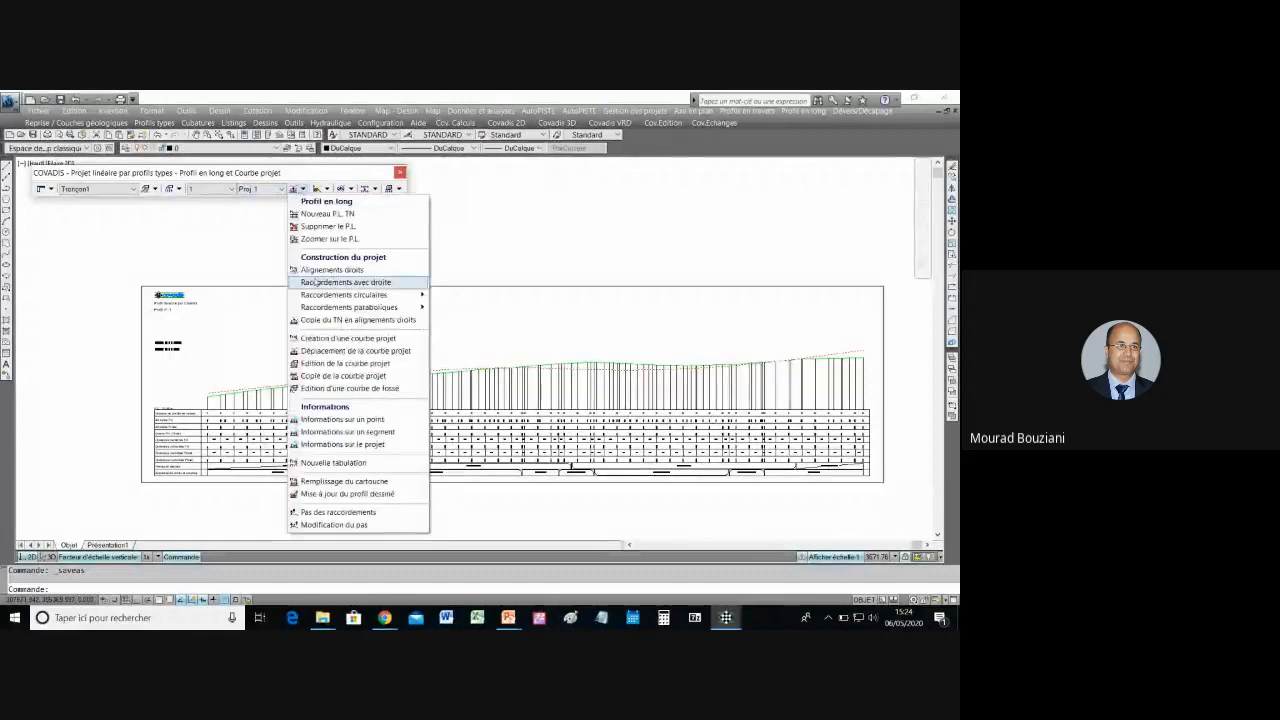
click(354, 351)
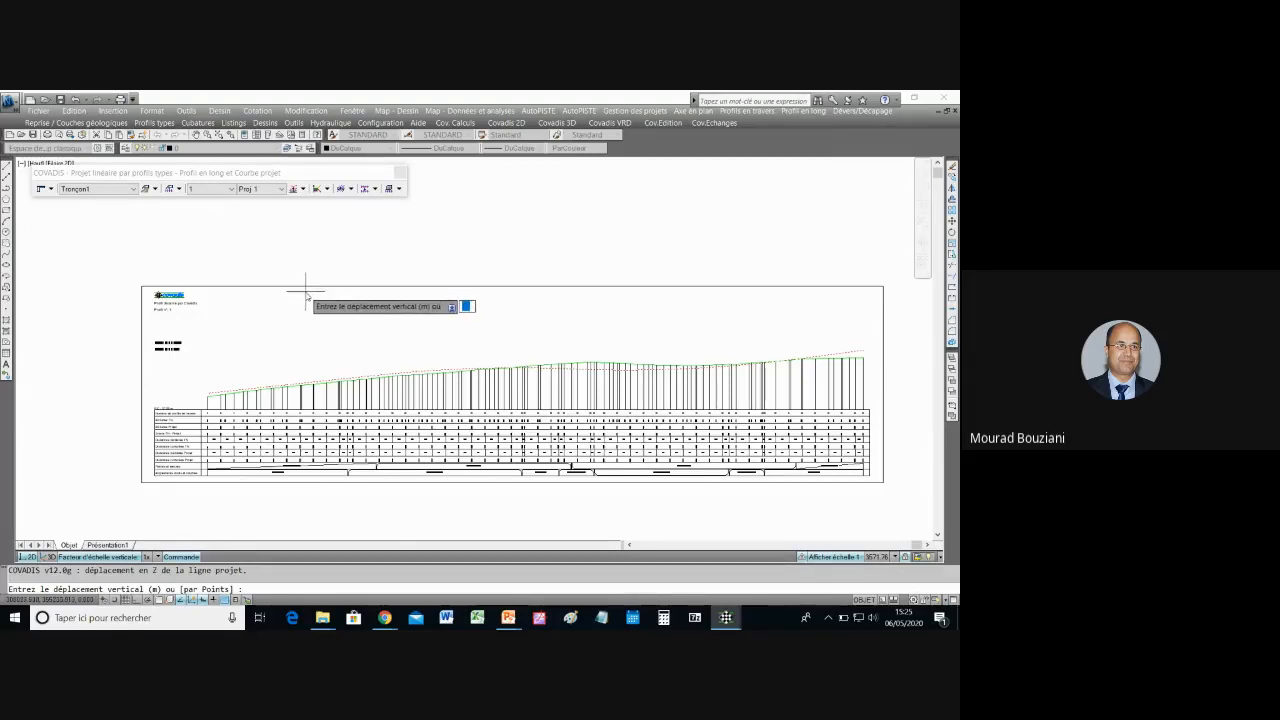
key(Escape)
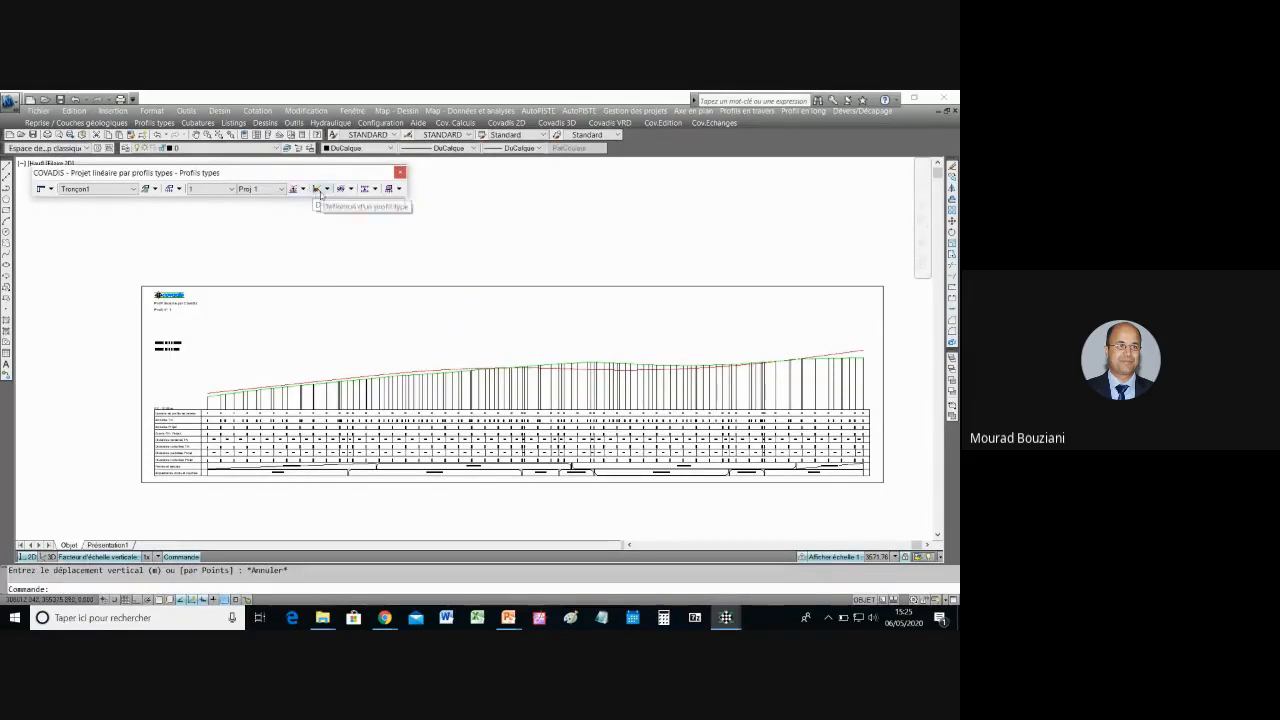
Step: Review the radii, slopes and lengths of the project curve's elements in an enlarged curve editing table, leaving without changes
click(303, 188)
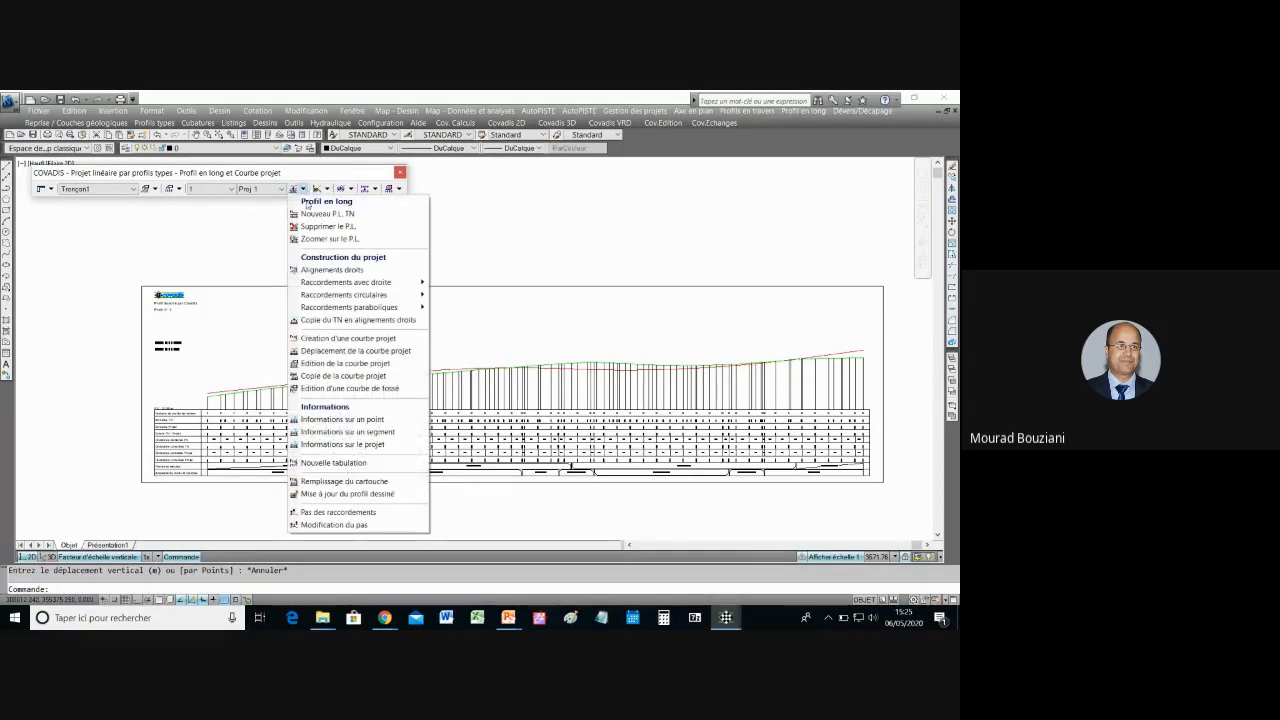
click(388, 364)
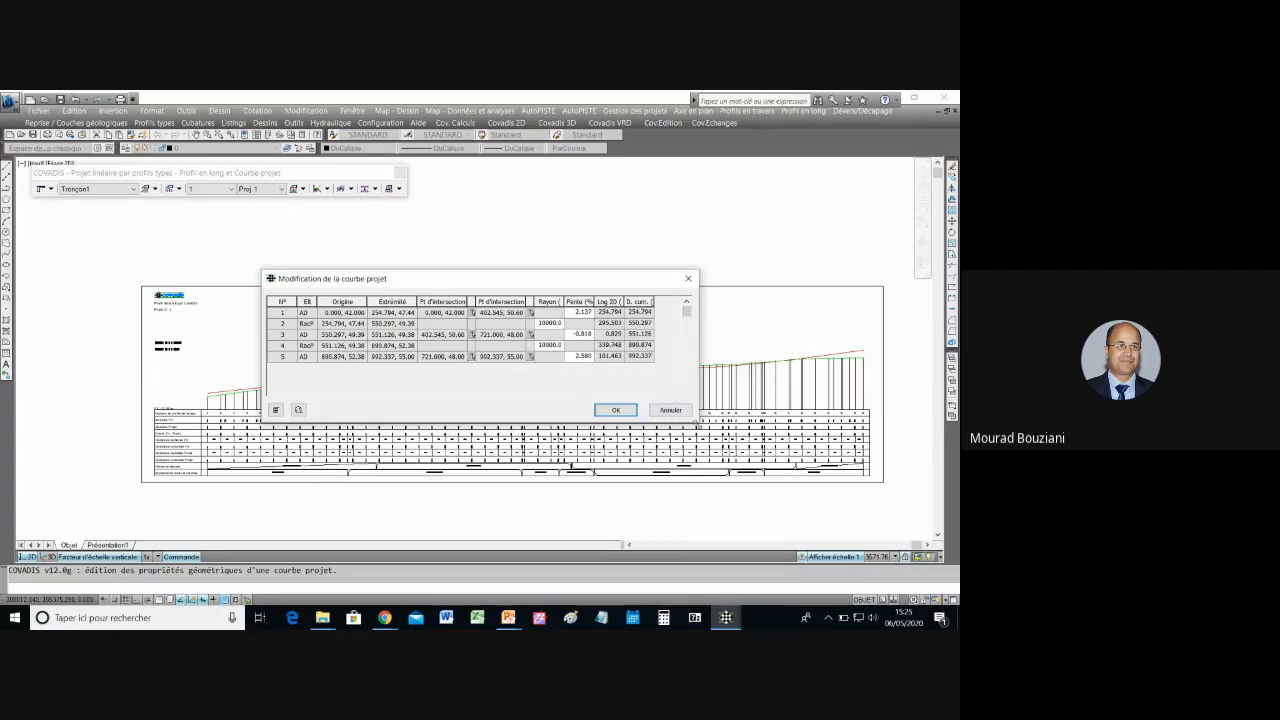
drag(697, 423, 822, 512)
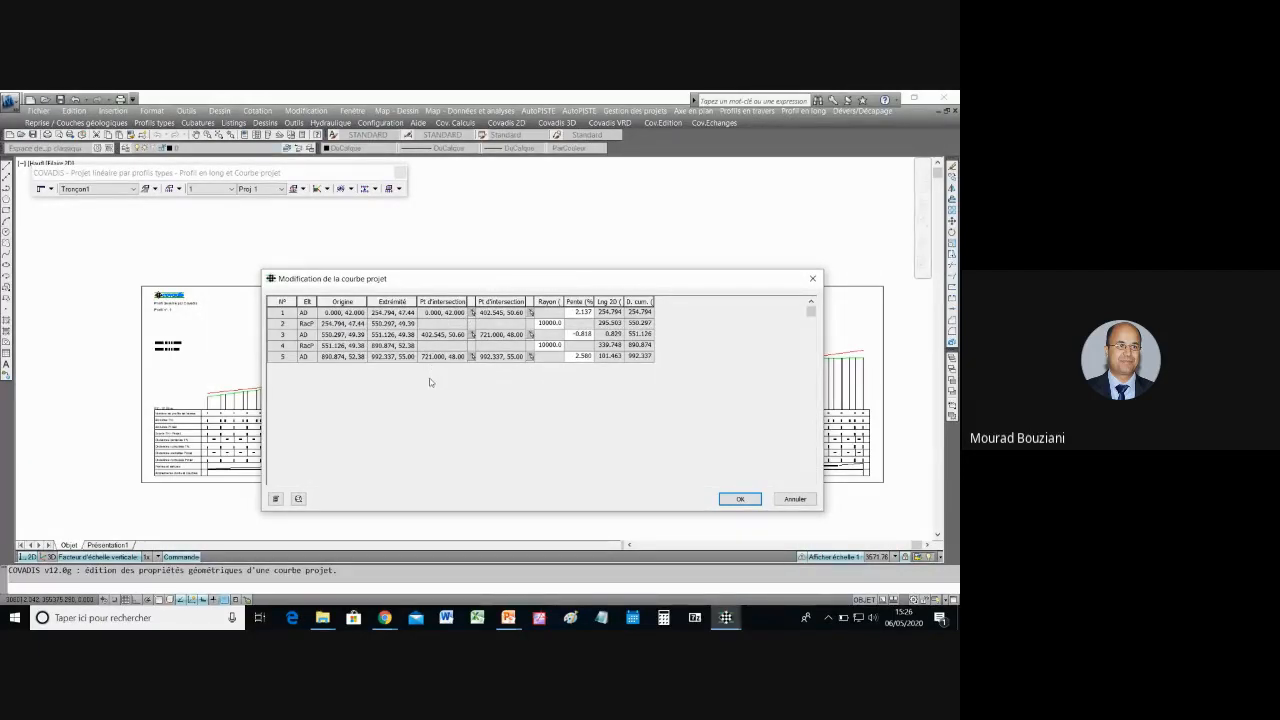
click(815, 281)
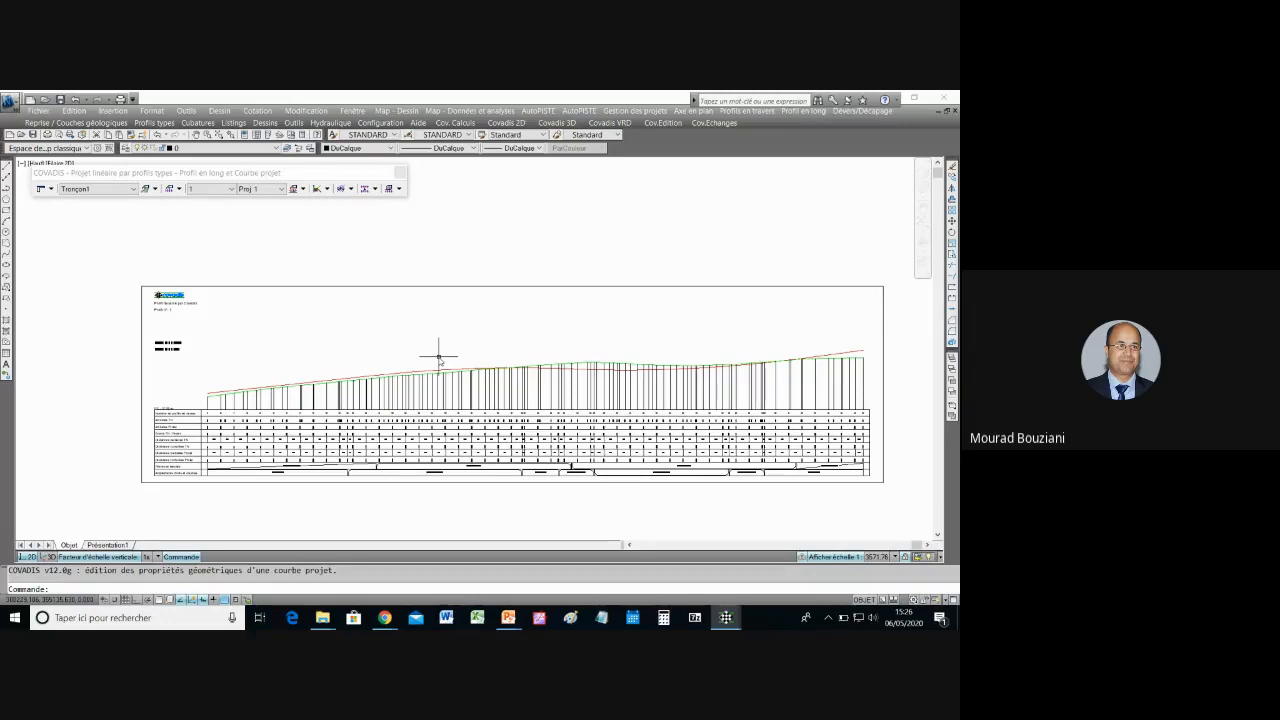
Step: Query the ground and project curve elevations at a point on the profile, and read further positions along it with the same command
click(303, 189)
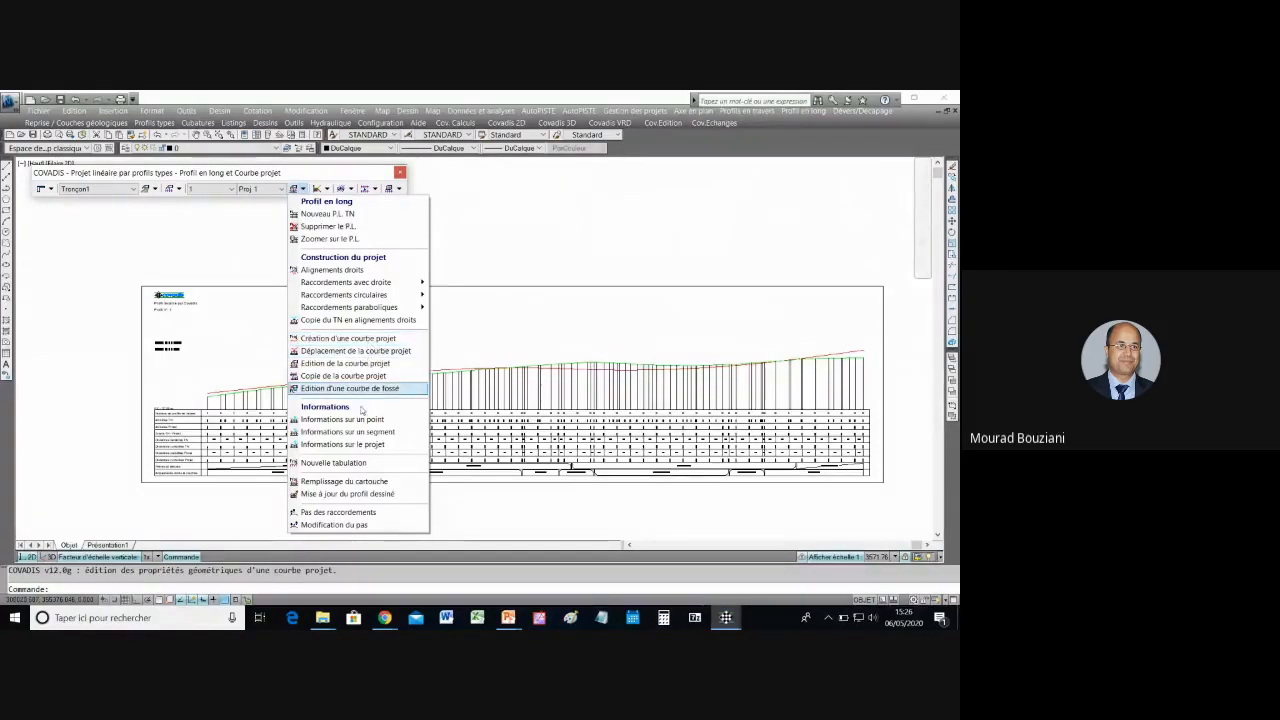
click(371, 420)
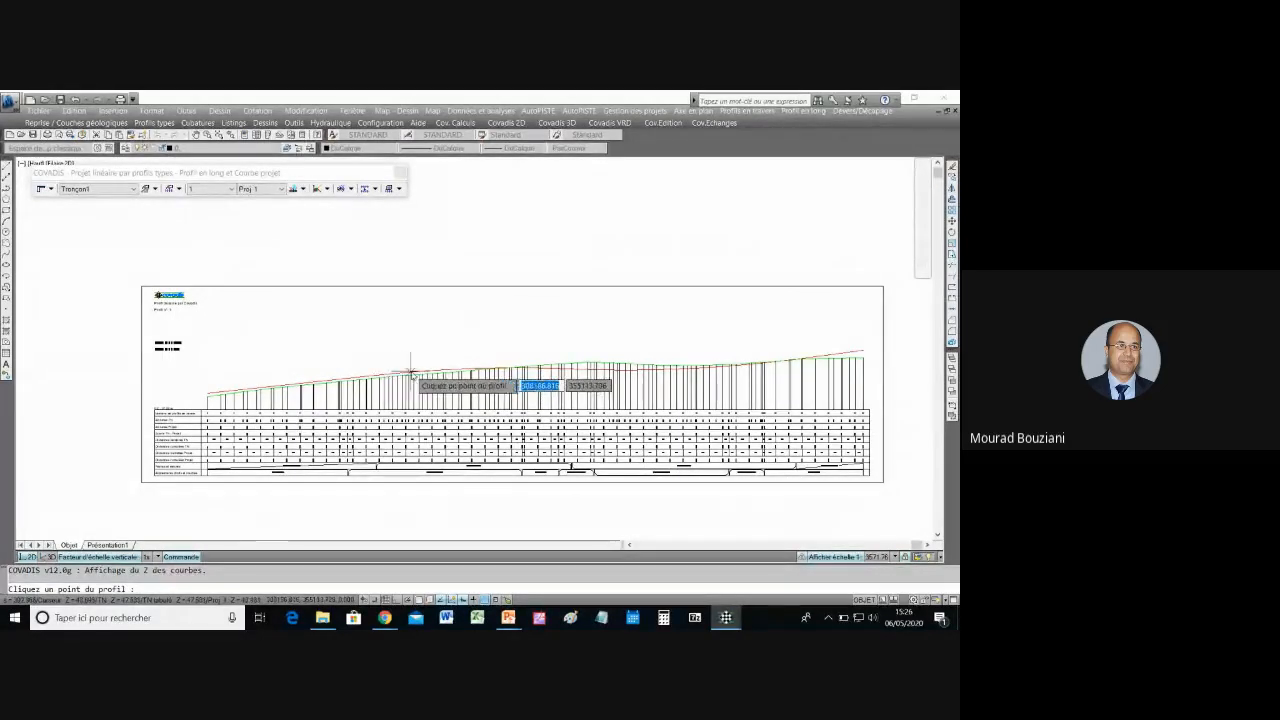
click(420, 372)
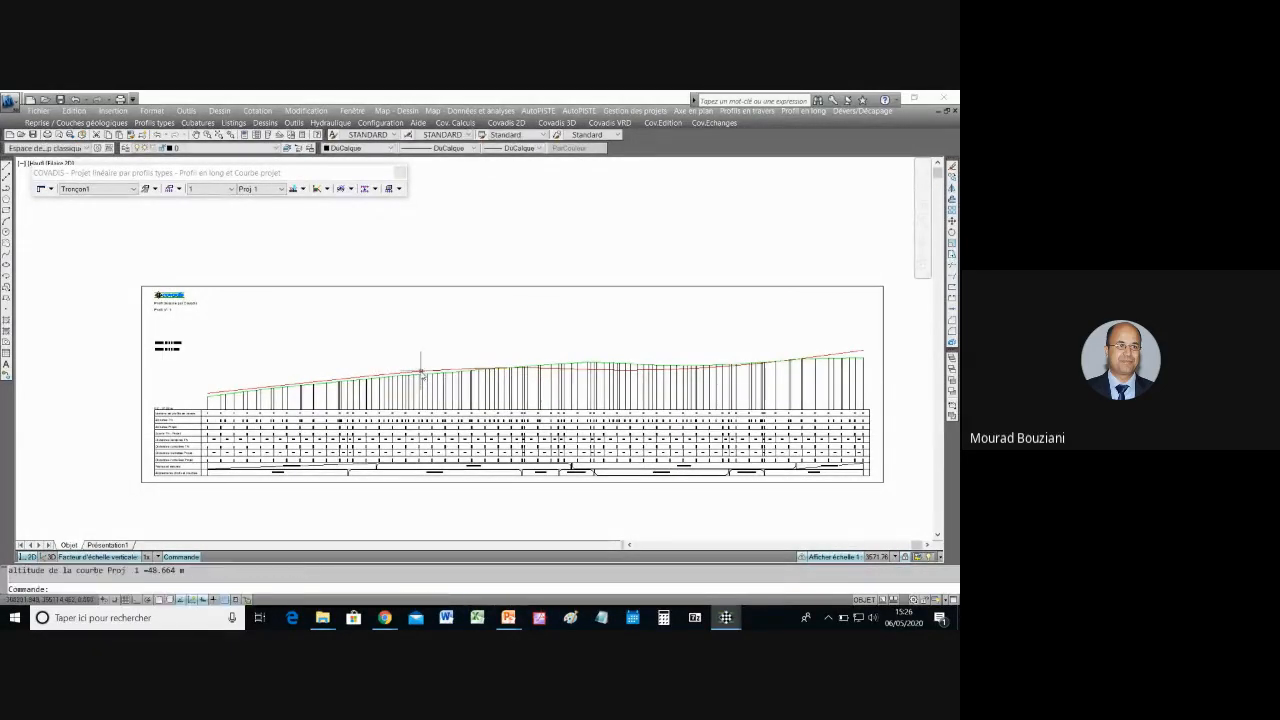
right_click(413, 348)
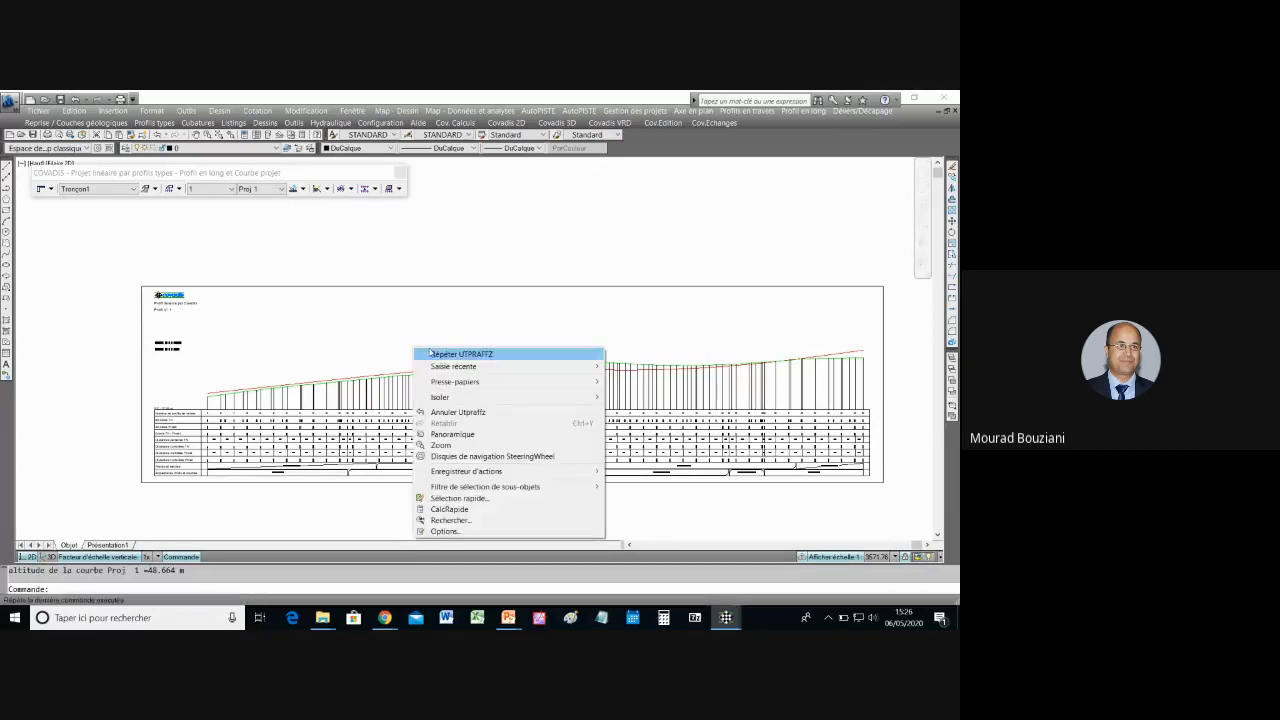
click(434, 355)
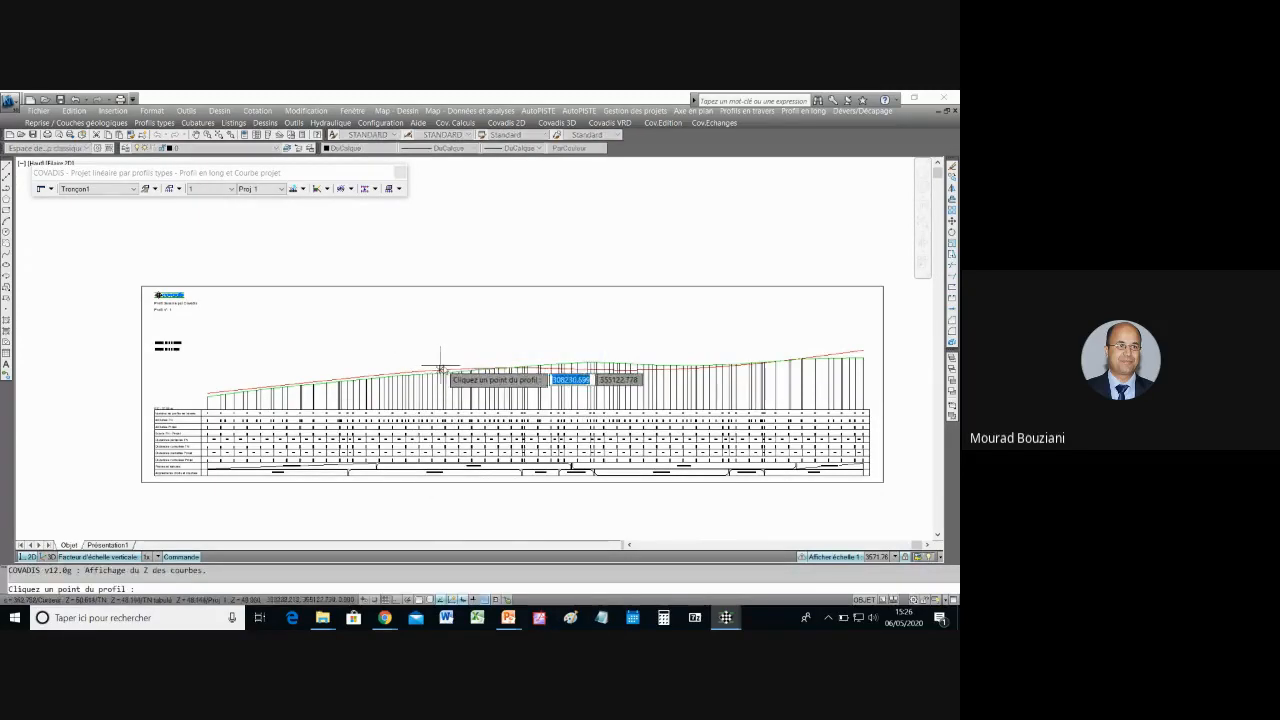
mouse_move(452, 370)
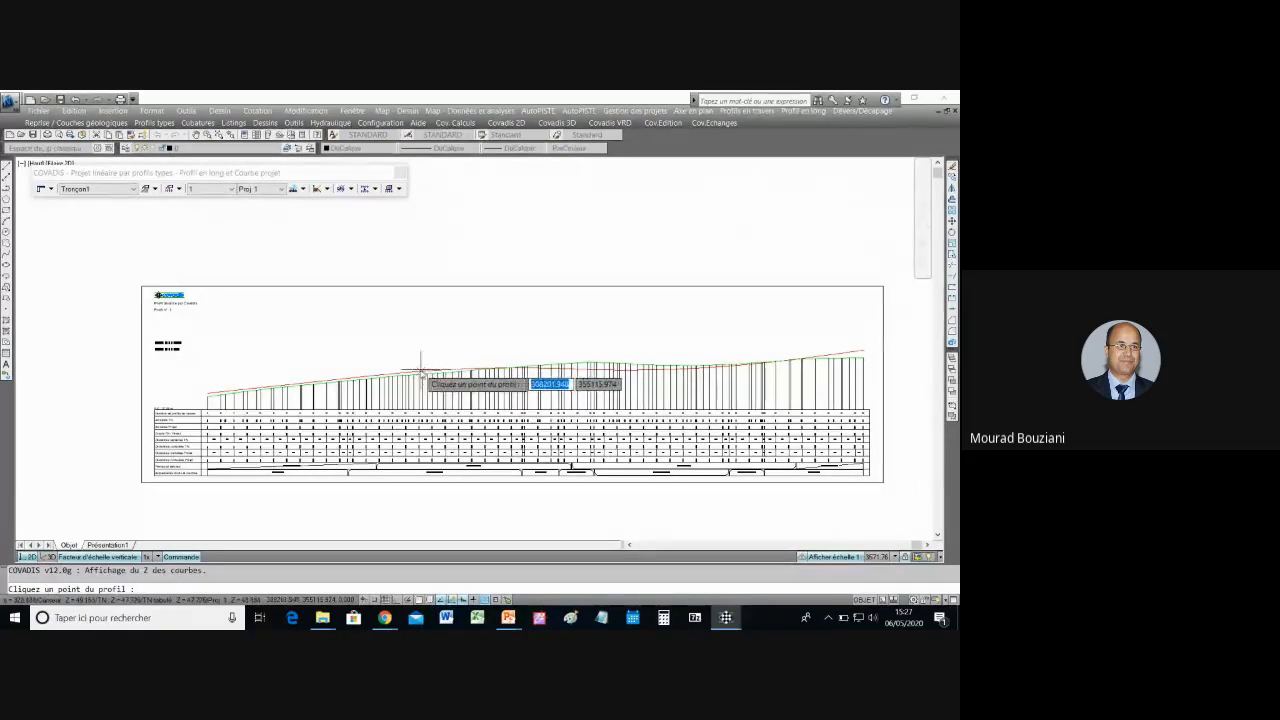
mouse_move(413, 371)
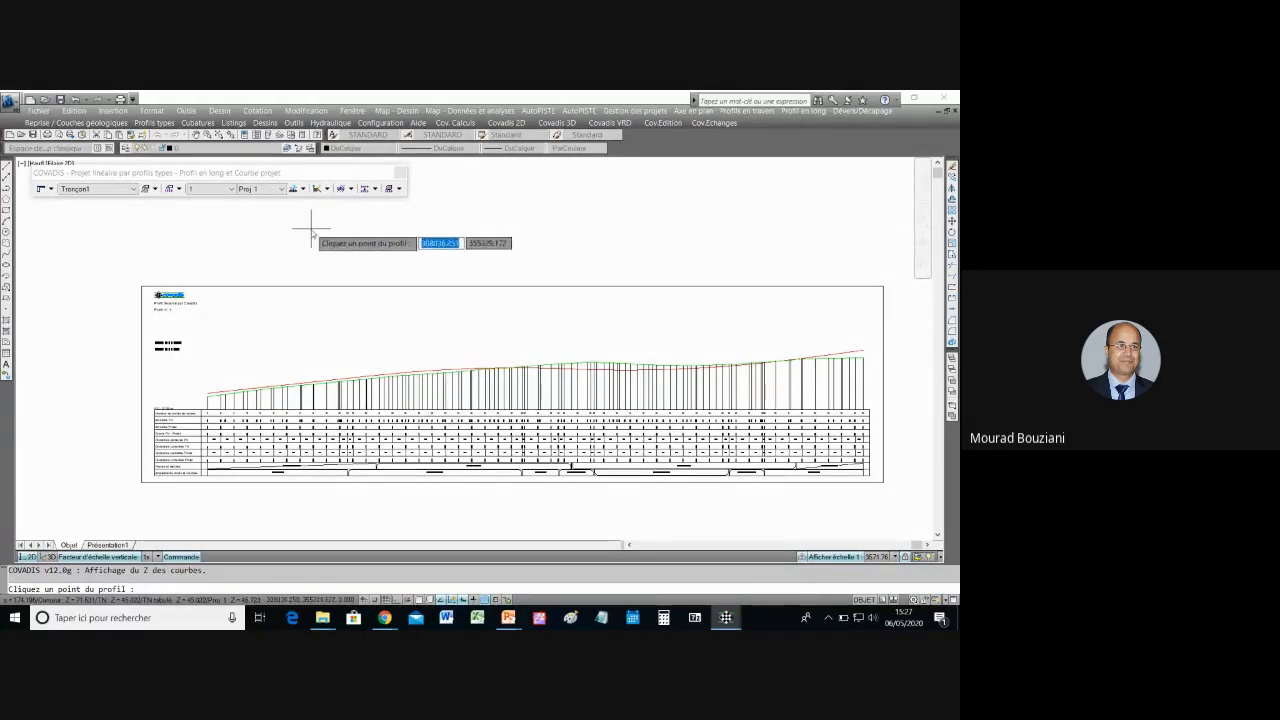
key(Escape)
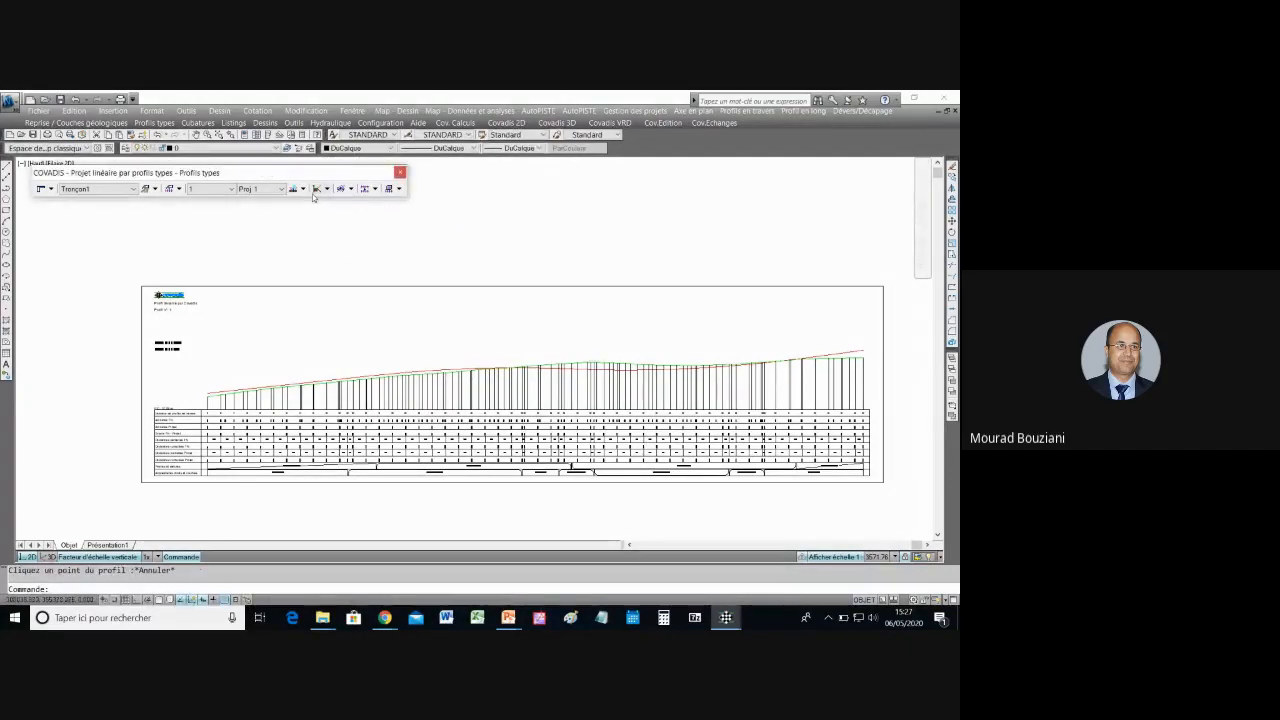
Step: Generate the project curve's information listing in Excel, review its element characteristics, and close the workbook
click(303, 189)
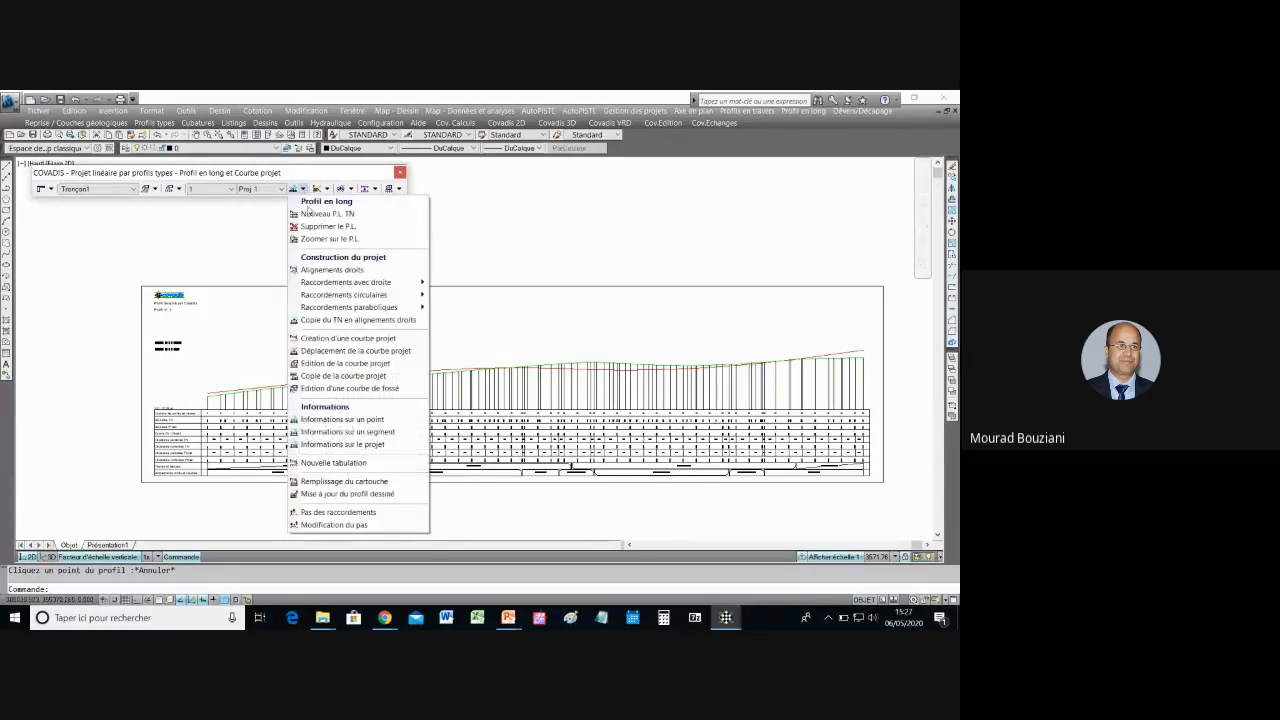
click(385, 446)
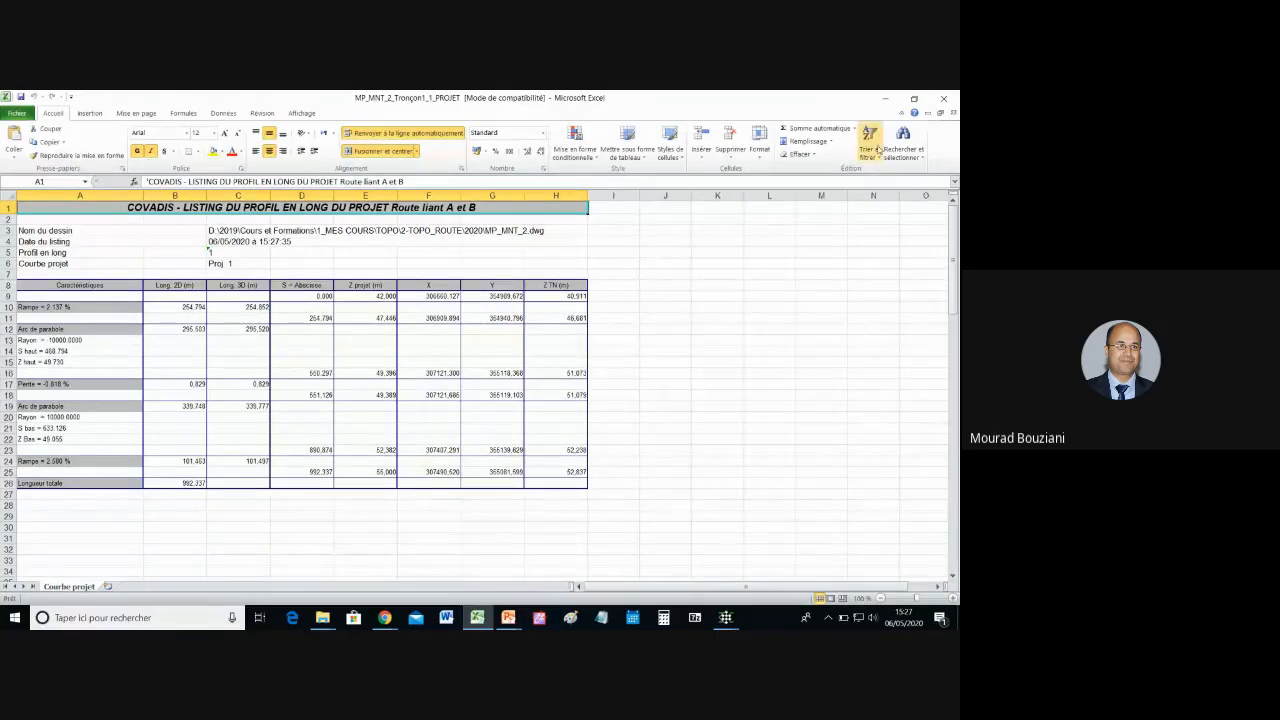
click(945, 102)
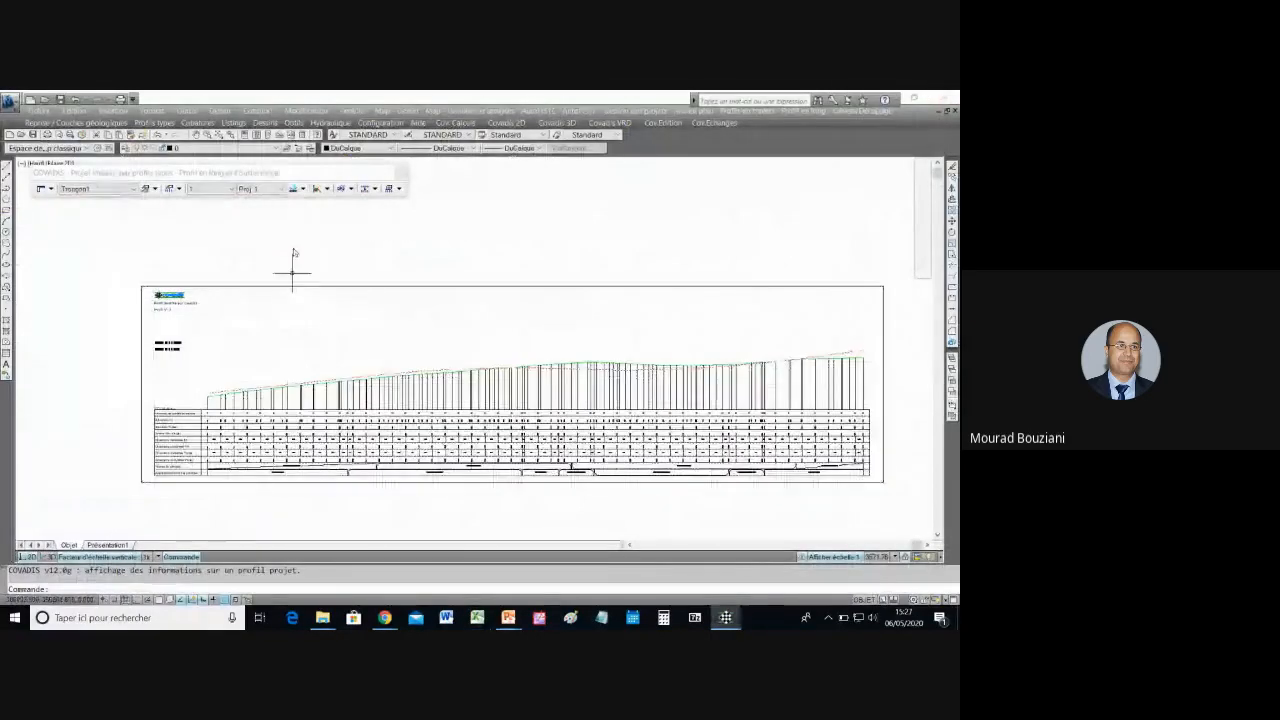
Step: Start a new tabulation of the project profile and examine the existing tabulation list from first to last profile
click(303, 189)
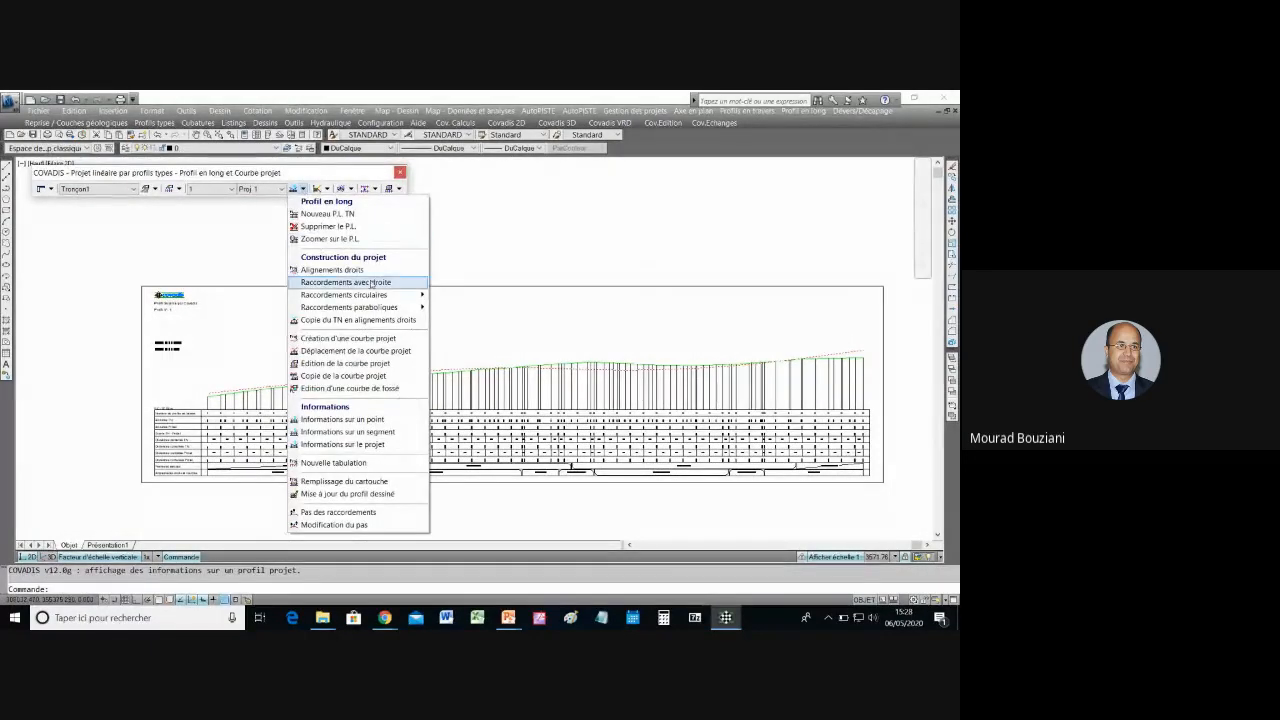
mouse_move(366, 309)
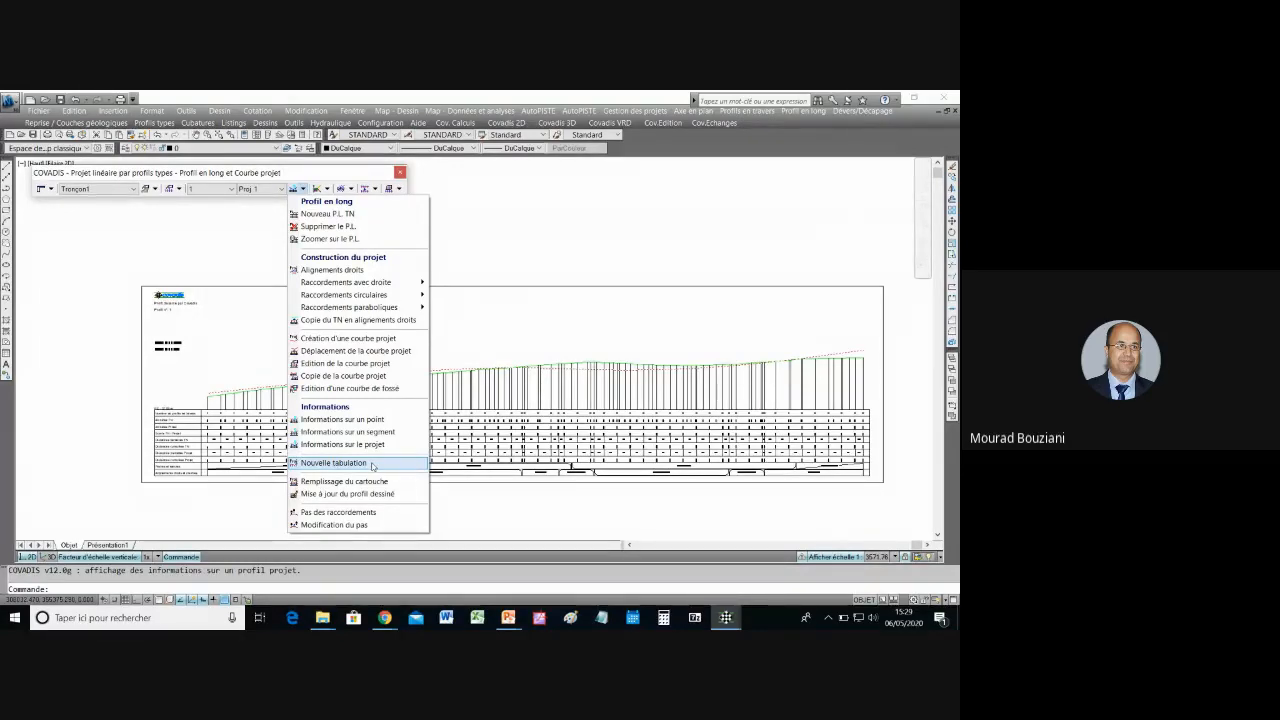
click(334, 463)
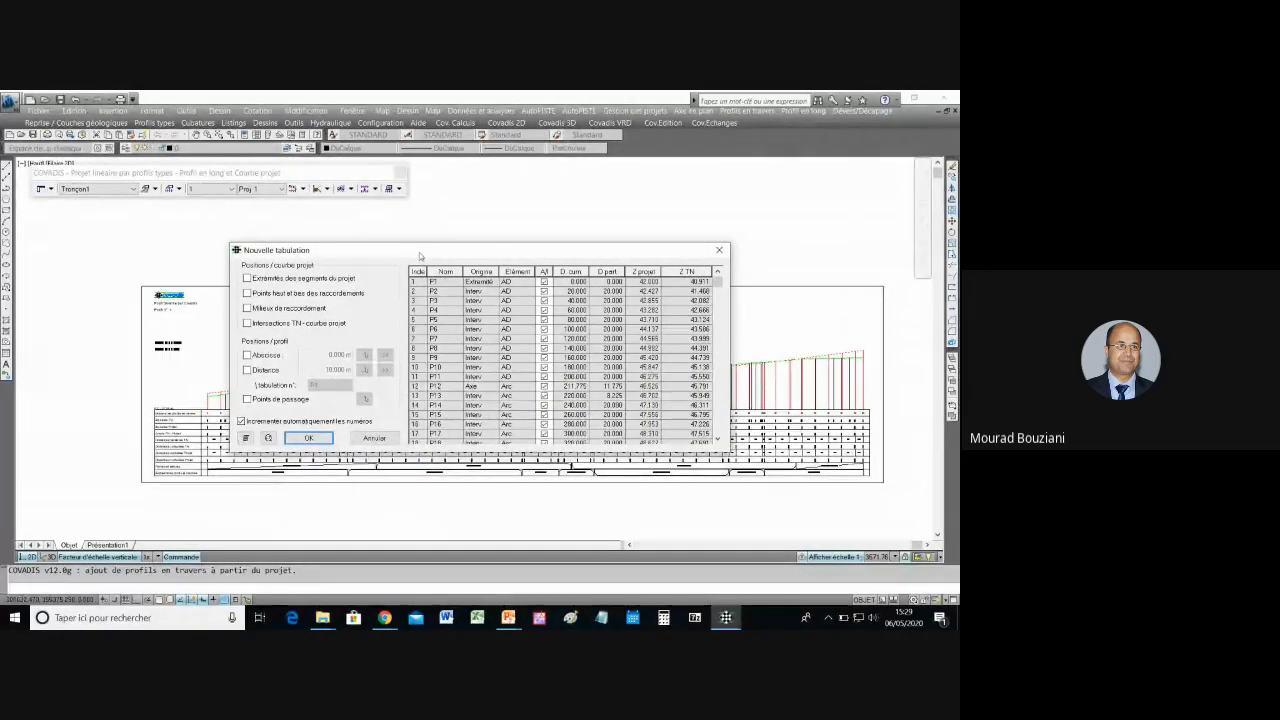
drag(420, 256, 412, 226)
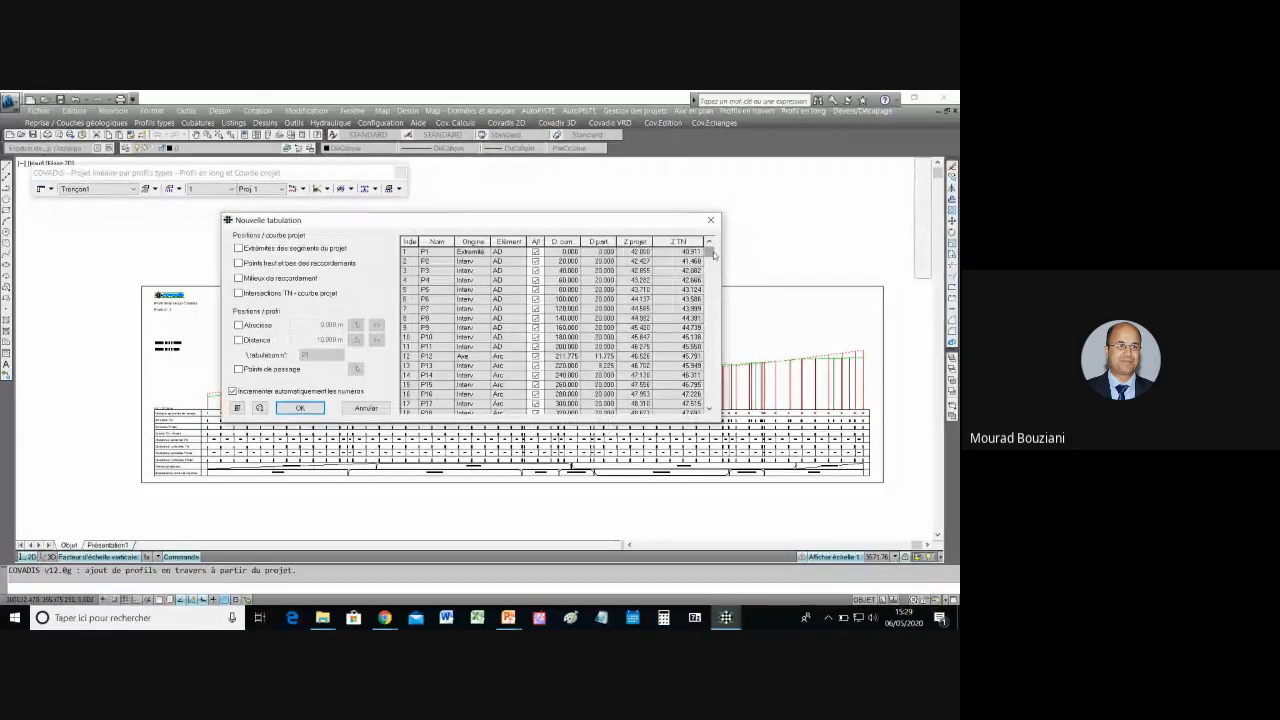
drag(713, 255, 713, 408)
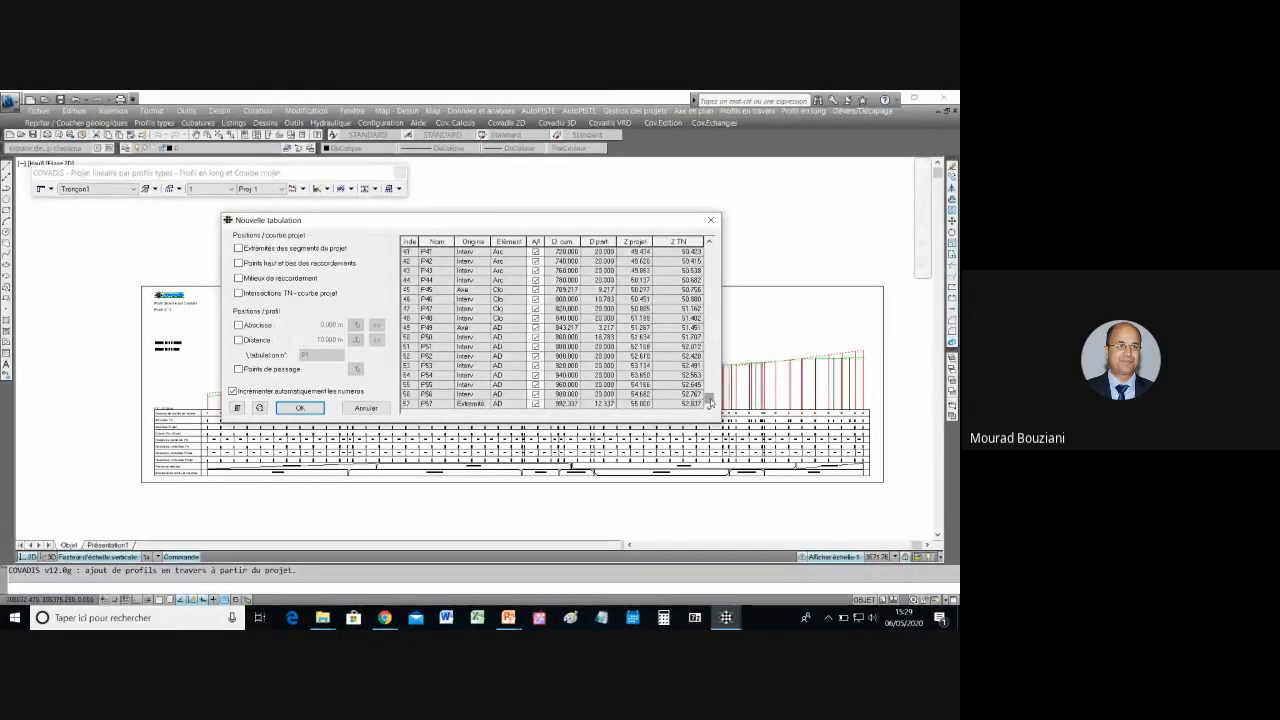
drag(709, 402, 745, 241)
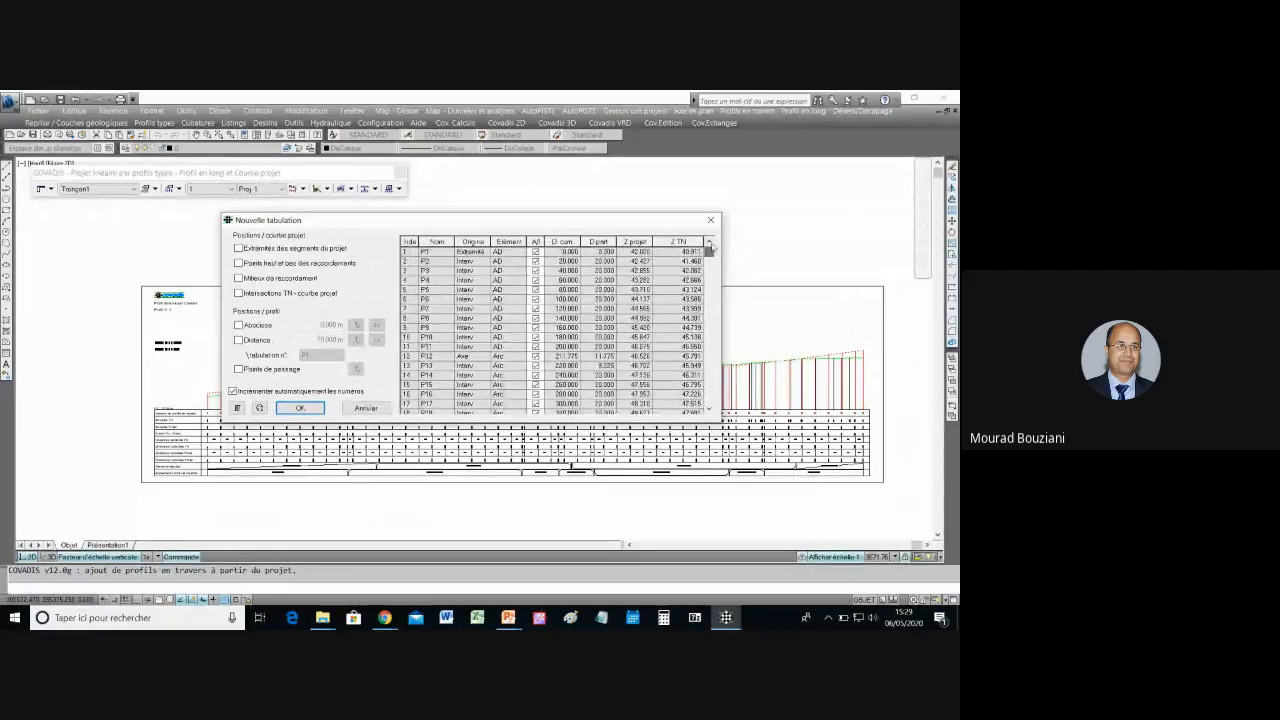
Step: Add tabulations at the ends of the project segments and check the new Sommet rows in the list
click(239, 250)
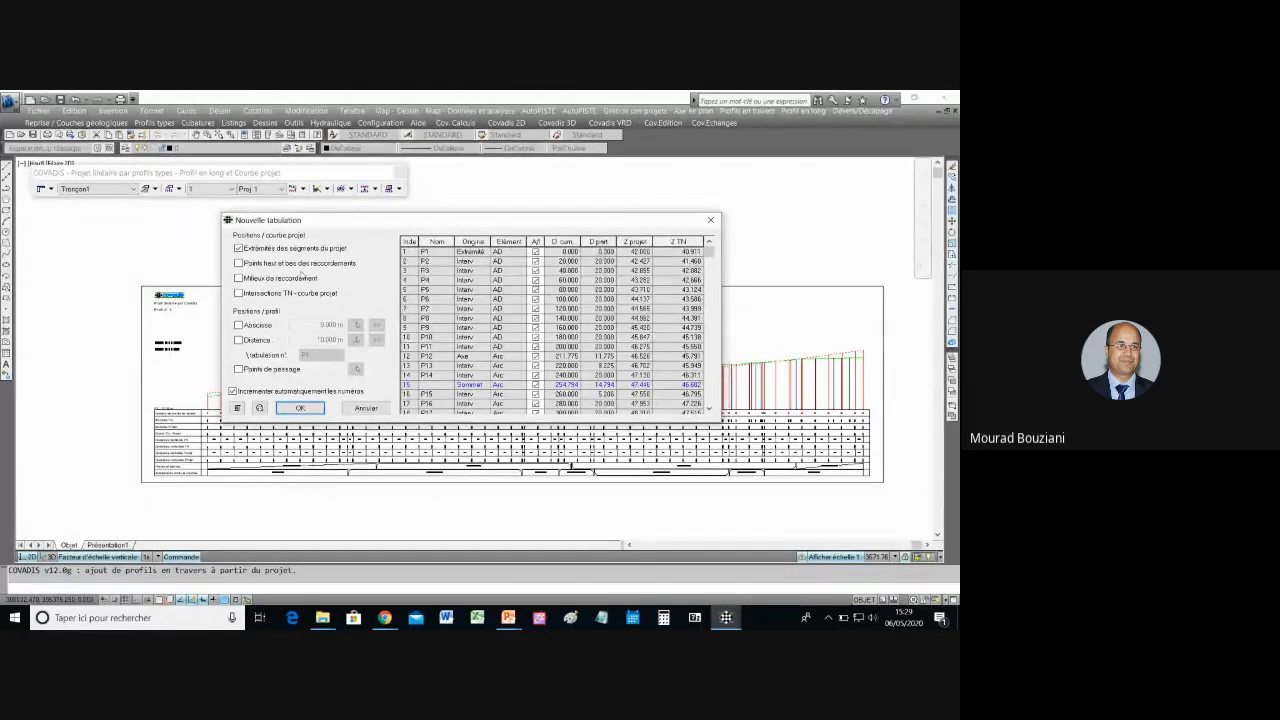
click(252, 266)
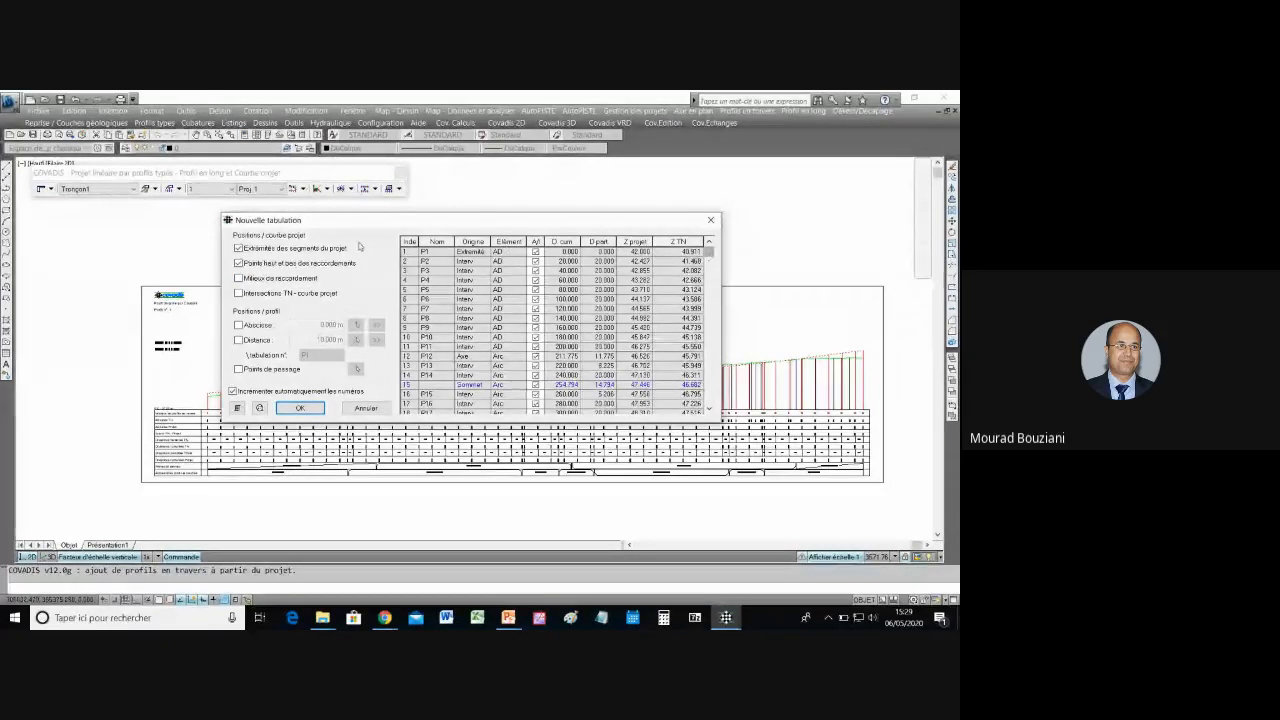
click(248, 263)
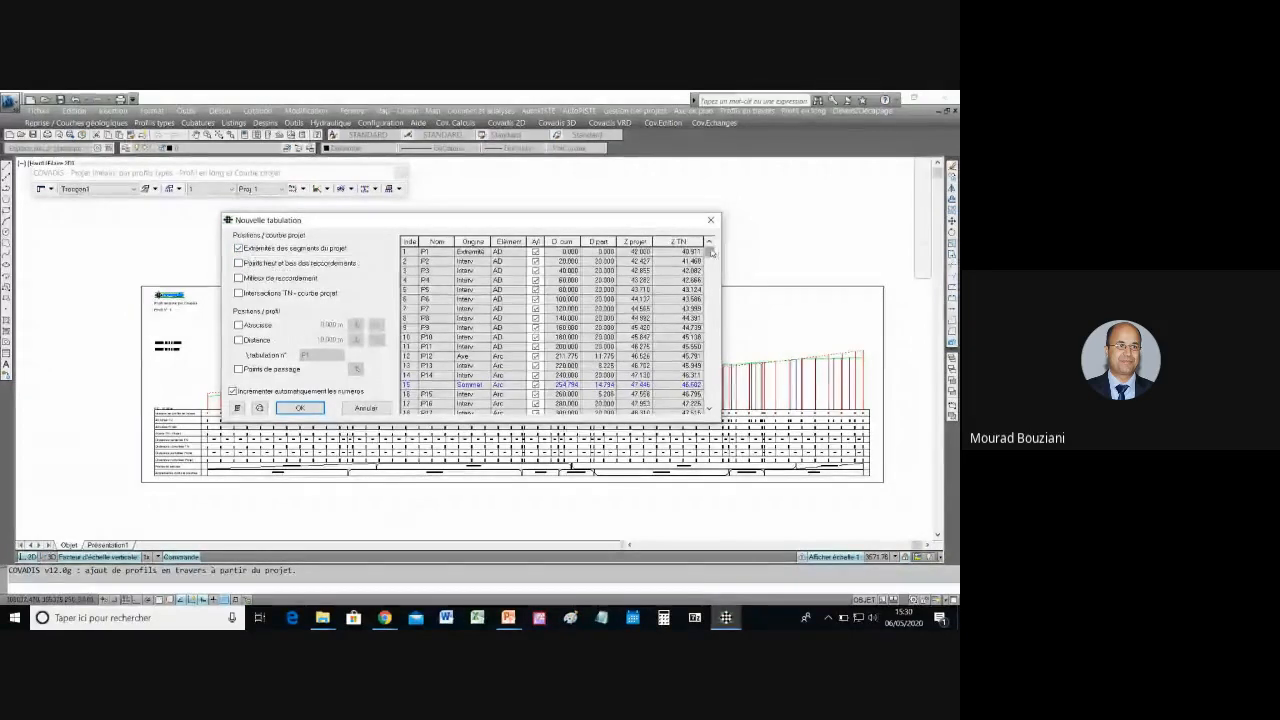
drag(712, 252, 709, 402)
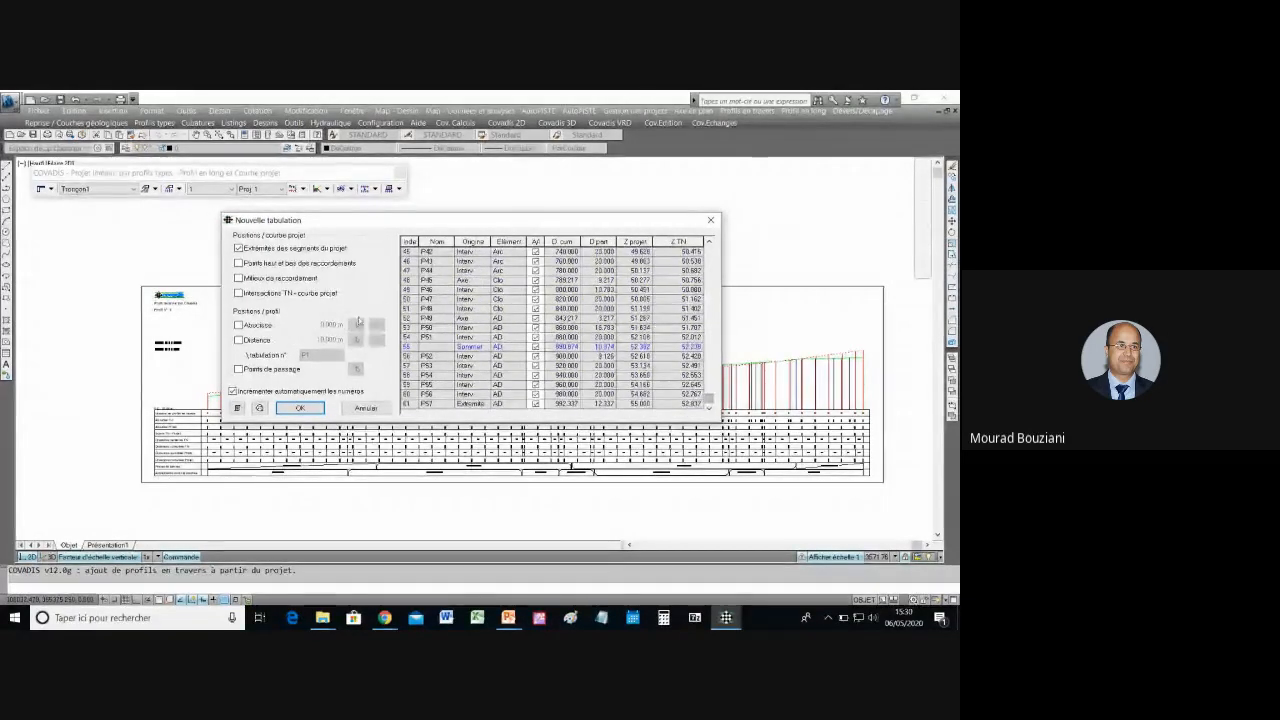
Step: Add tabulations at the high and low points of the connections and check their rows in the list
click(274, 266)
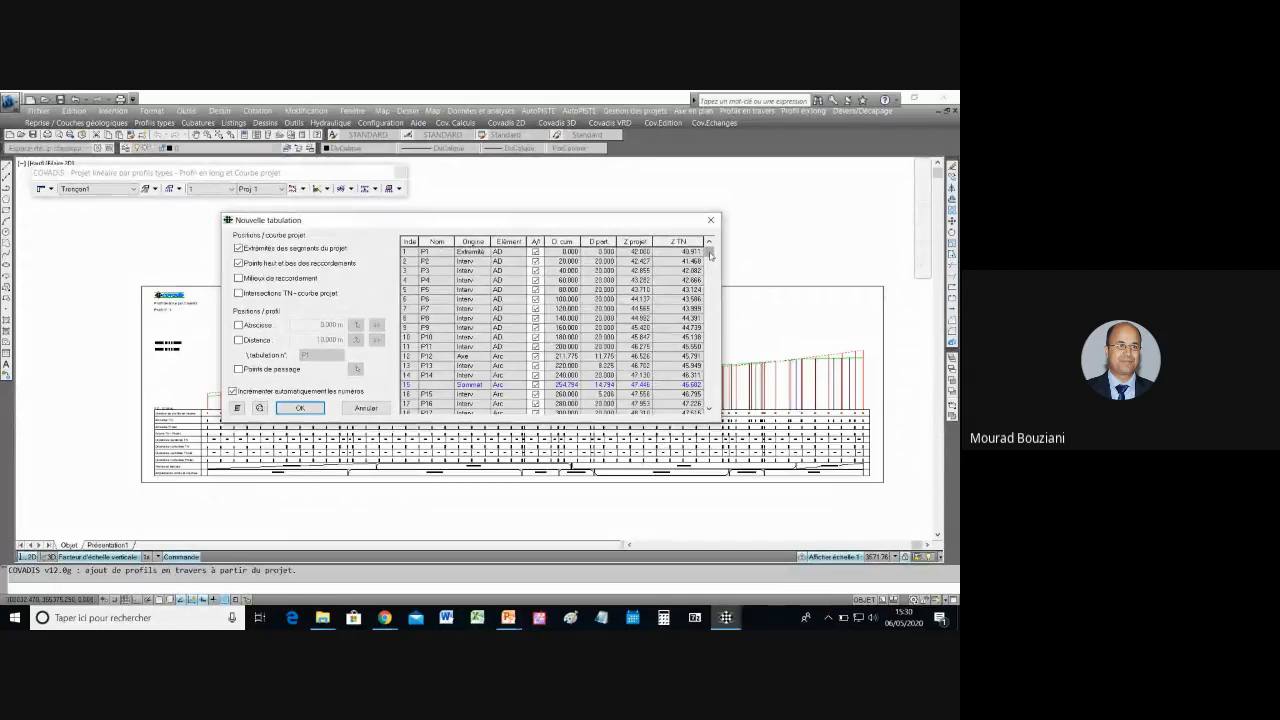
drag(710, 256, 711, 344)
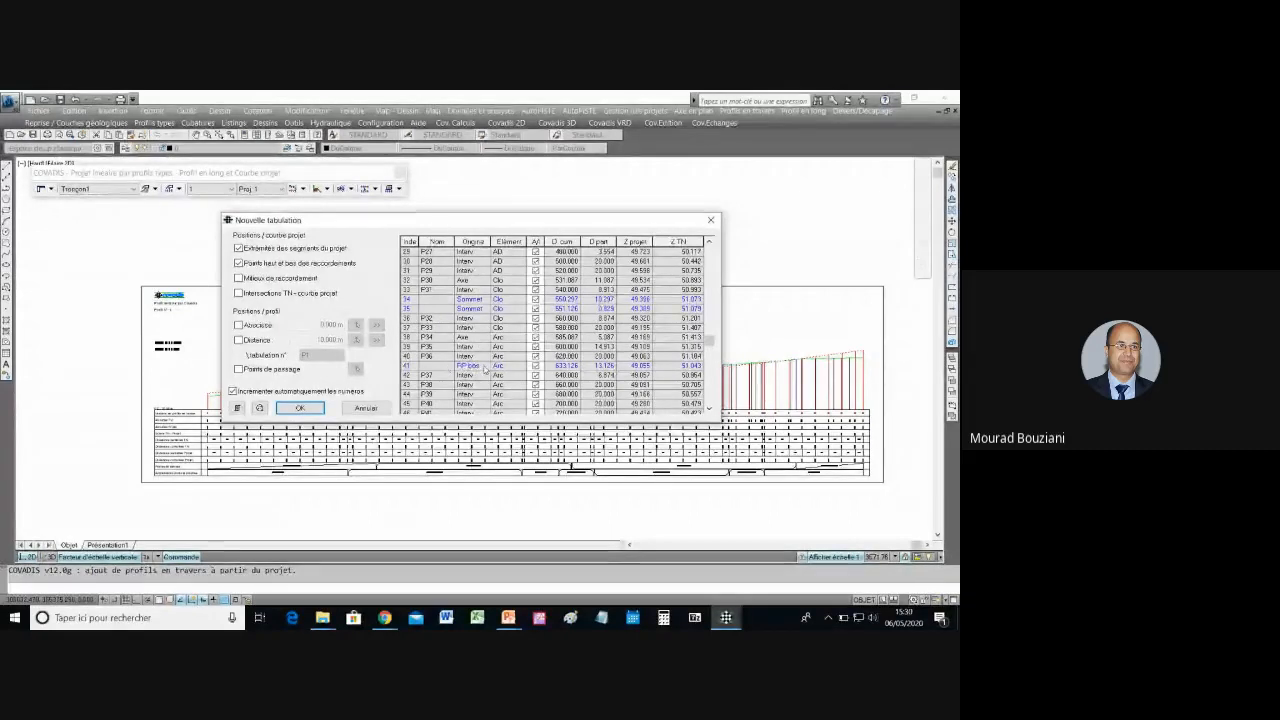
drag(710, 344, 713, 322)
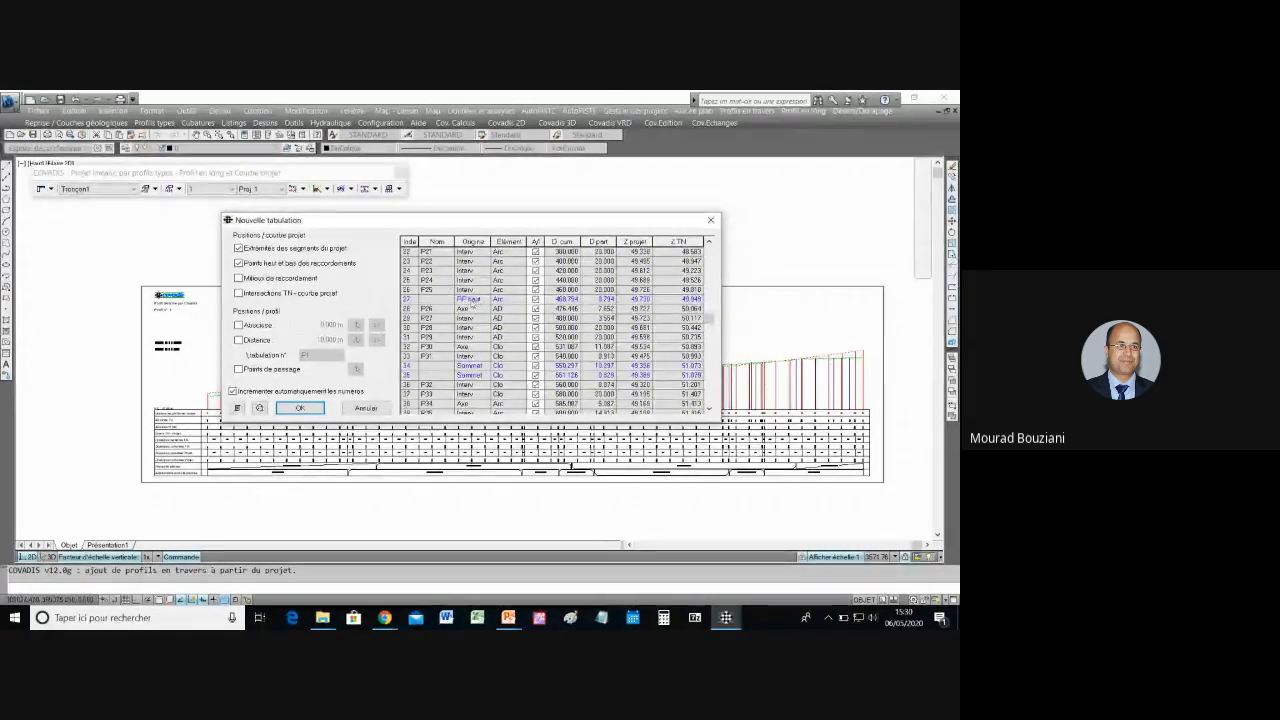
click(710, 409)
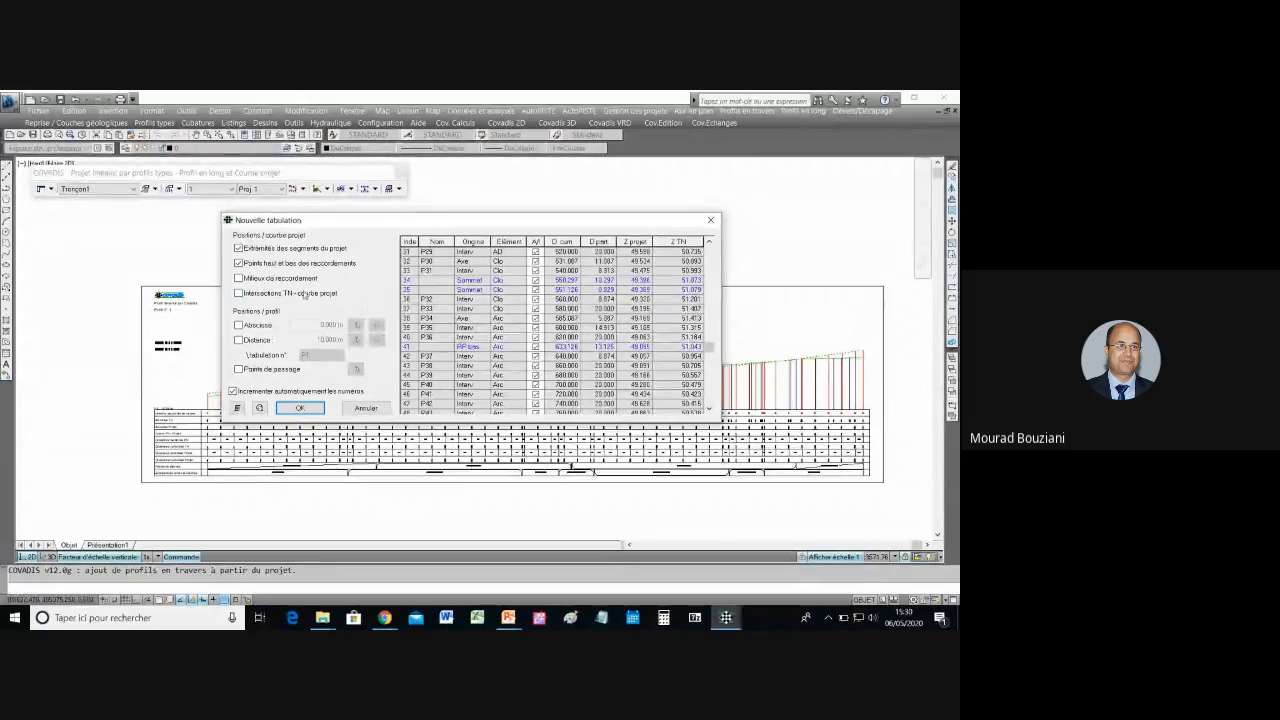
Step: Add tabulations at the connection midpoints and the TN–project curve intersections, and inspect their positions on the drawn profile
click(239, 279)
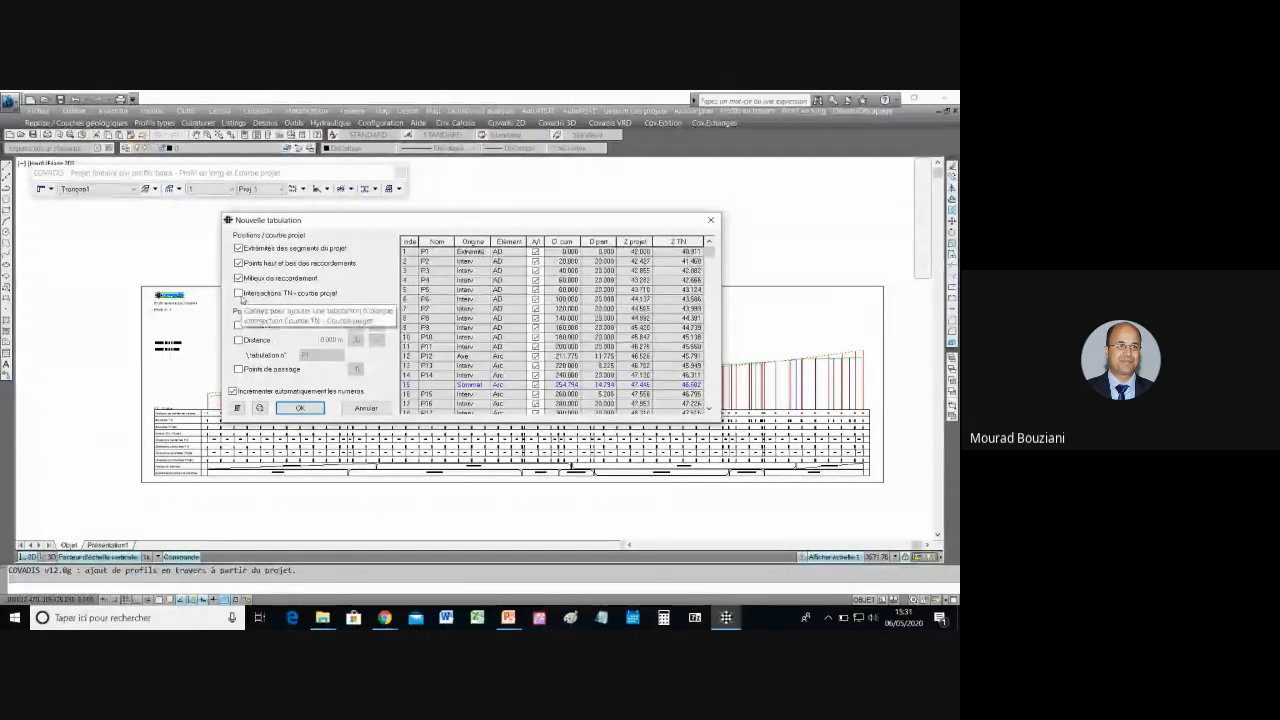
click(239, 293)
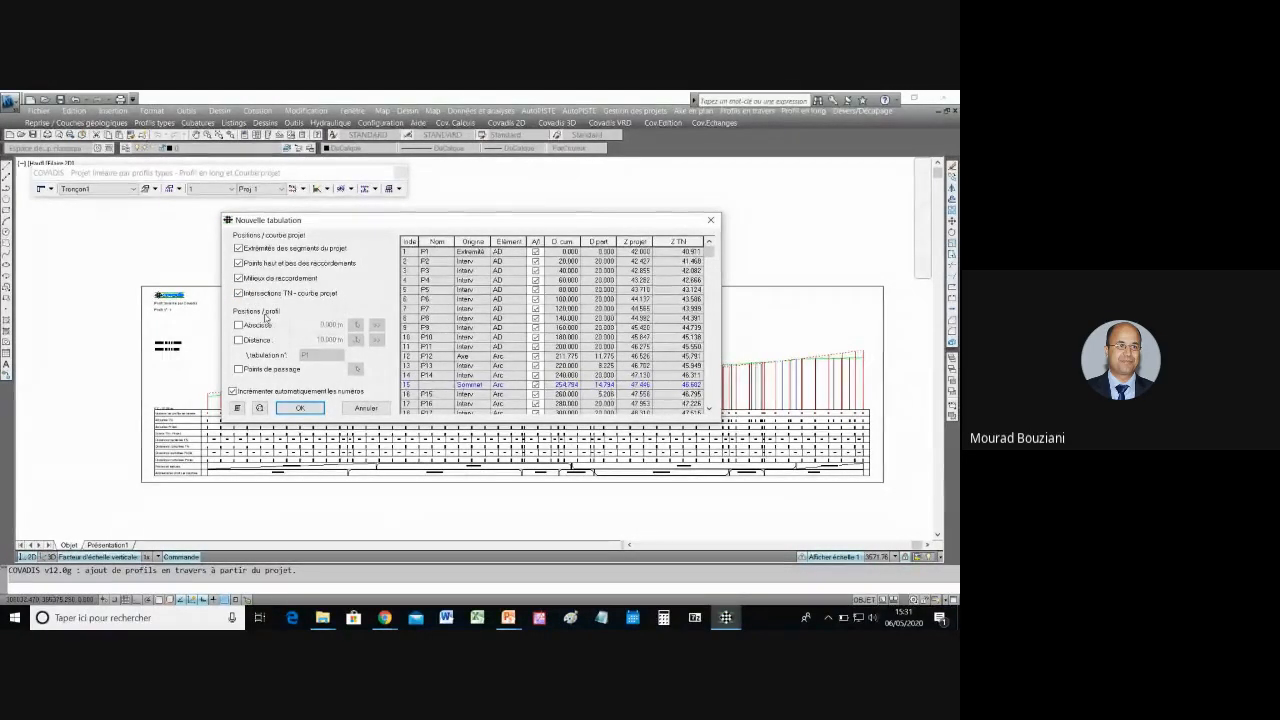
drag(448, 217, 421, 461)
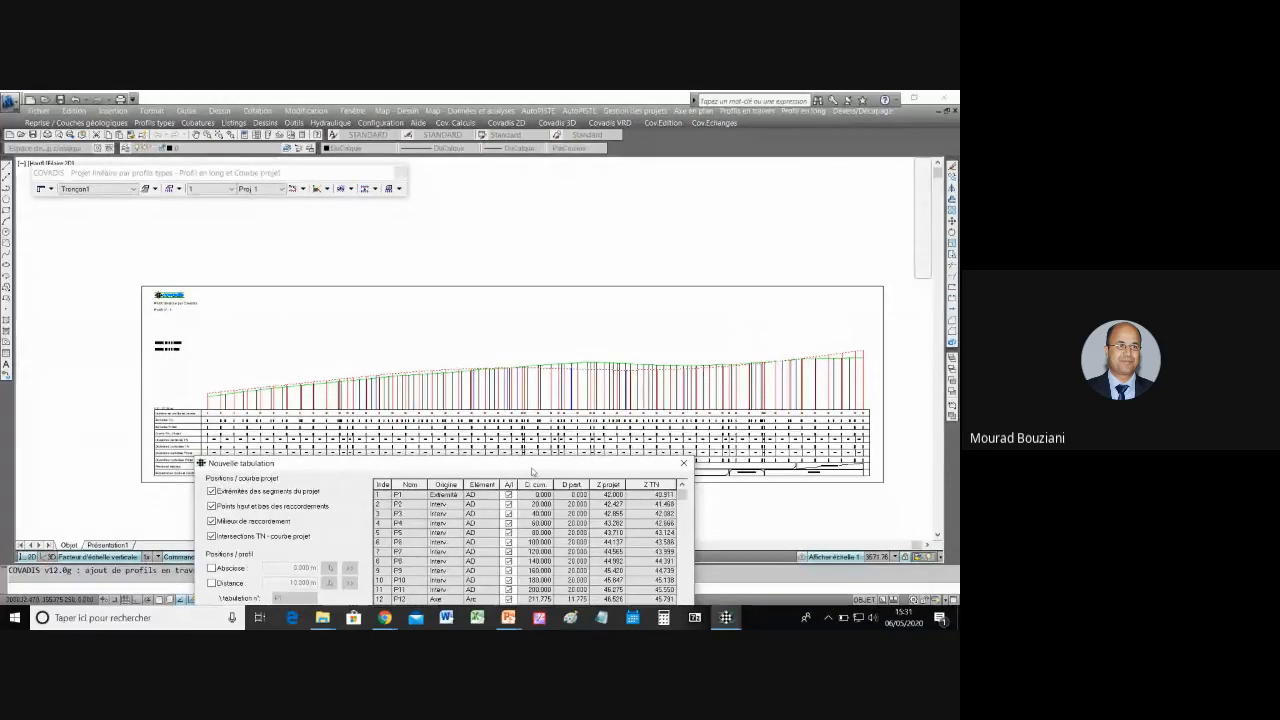
drag(532, 470, 553, 221)
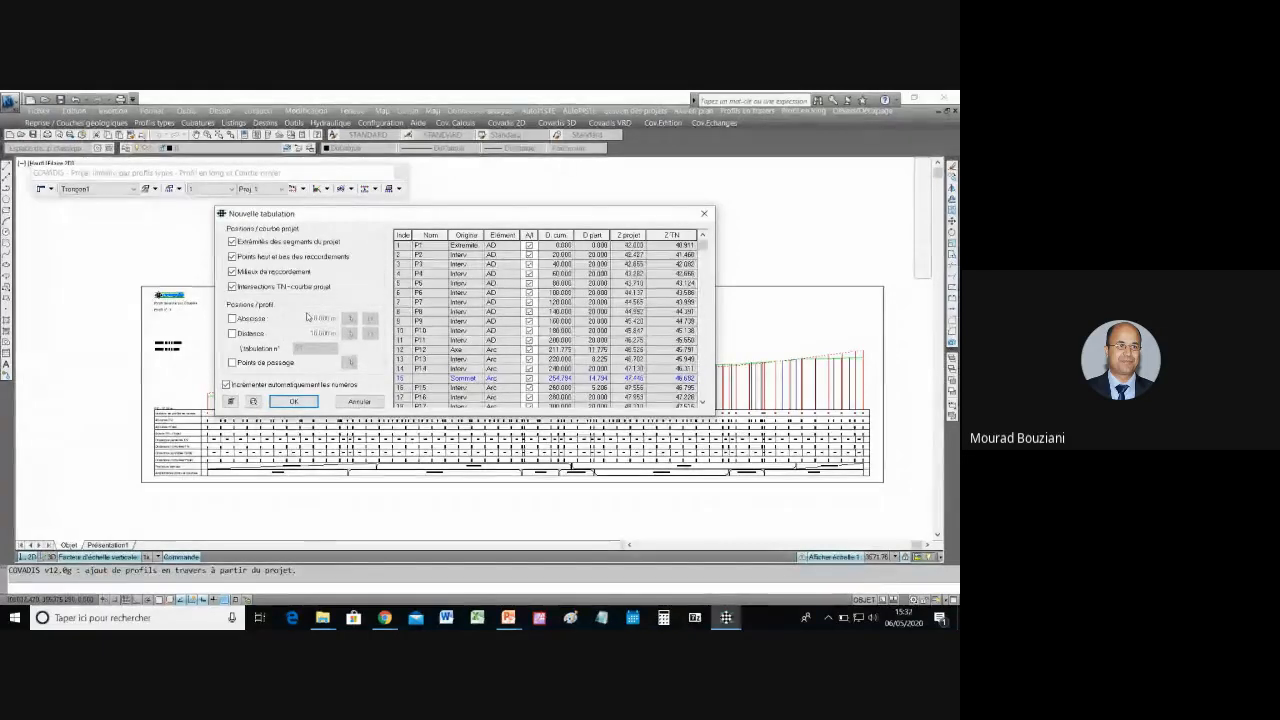
Step: Examine the added tabulations on the drawn profile and in the list, covering the midpoint, intersection, high-point, summit and low-point rows
click(232, 287)
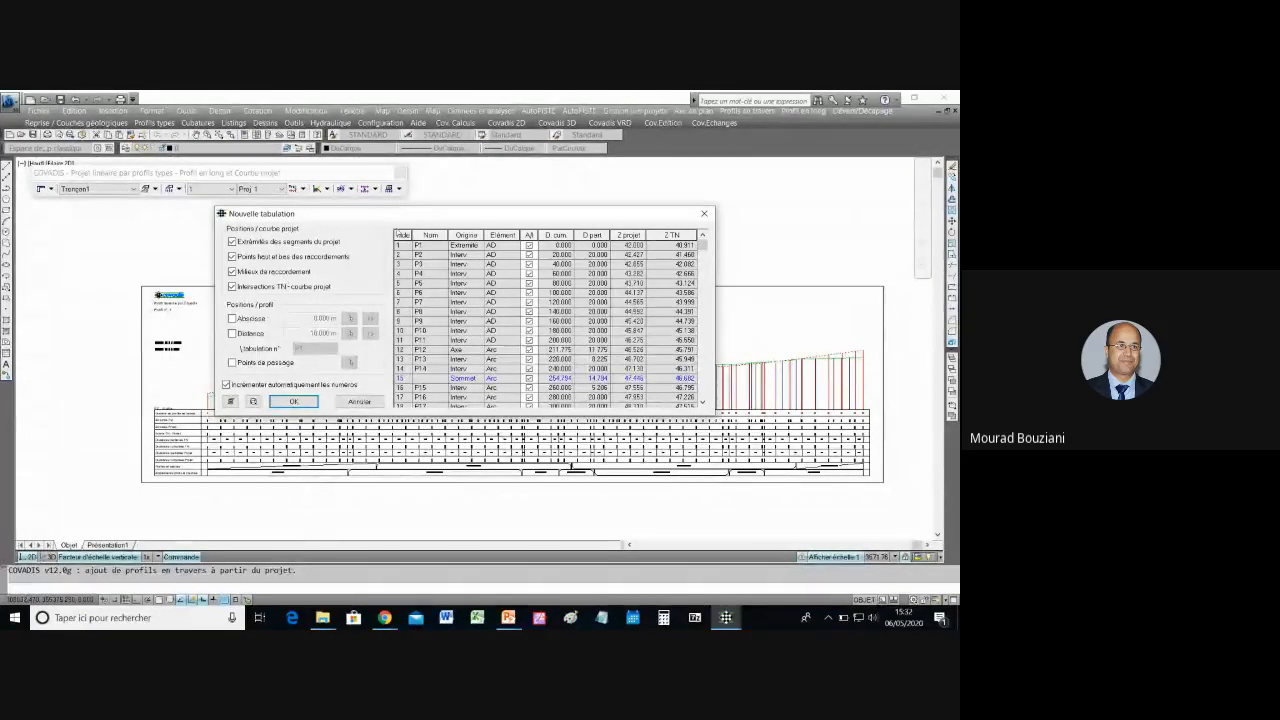
drag(405, 216, 413, 463)
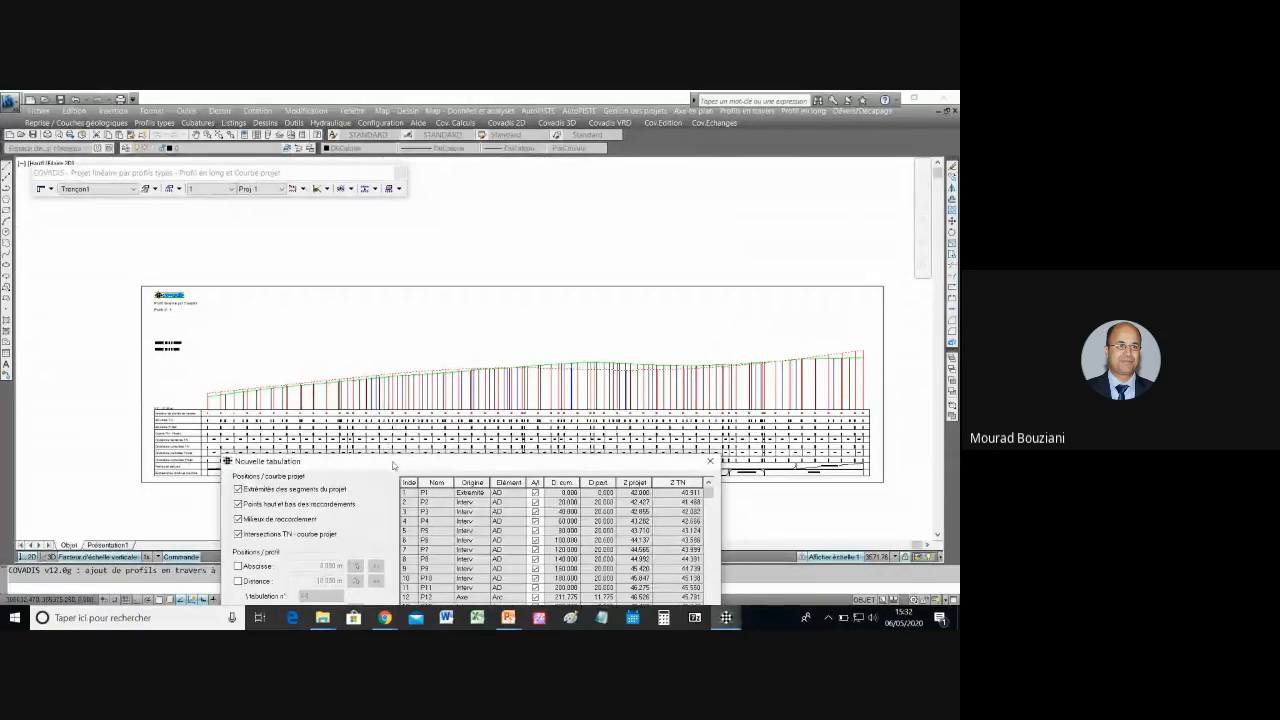
drag(394, 459, 403, 268)
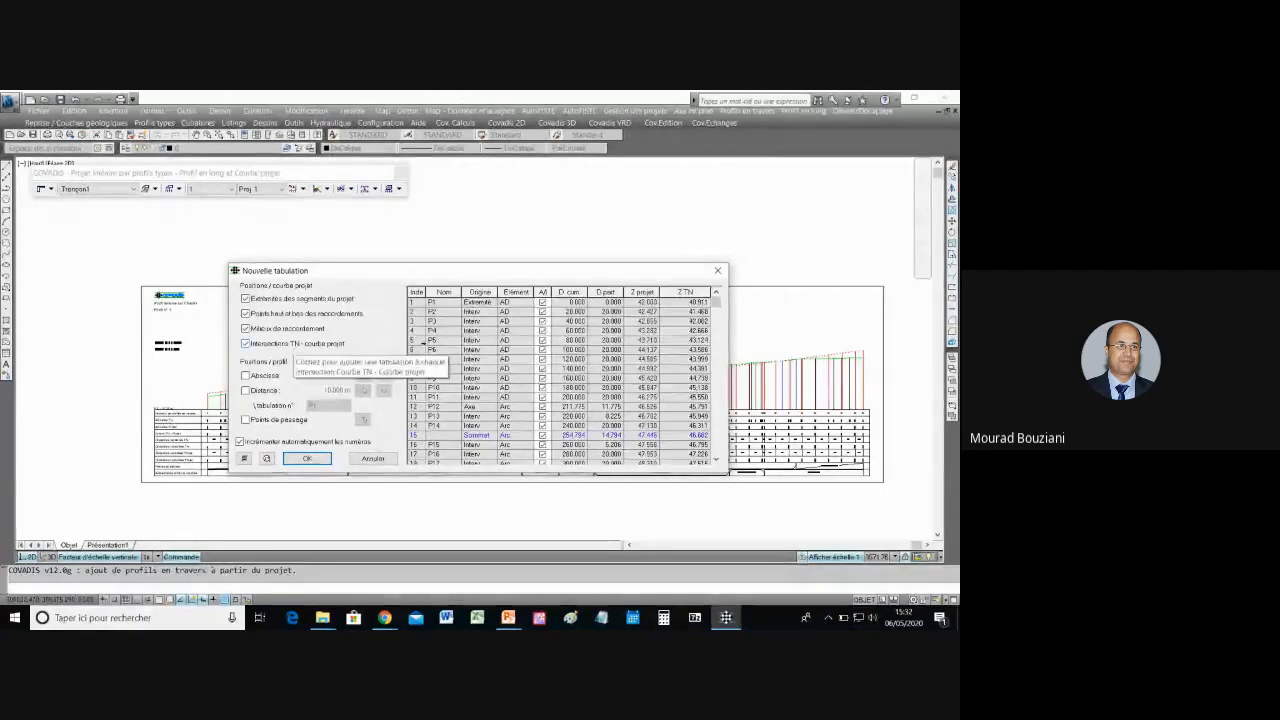
drag(716, 303, 720, 356)
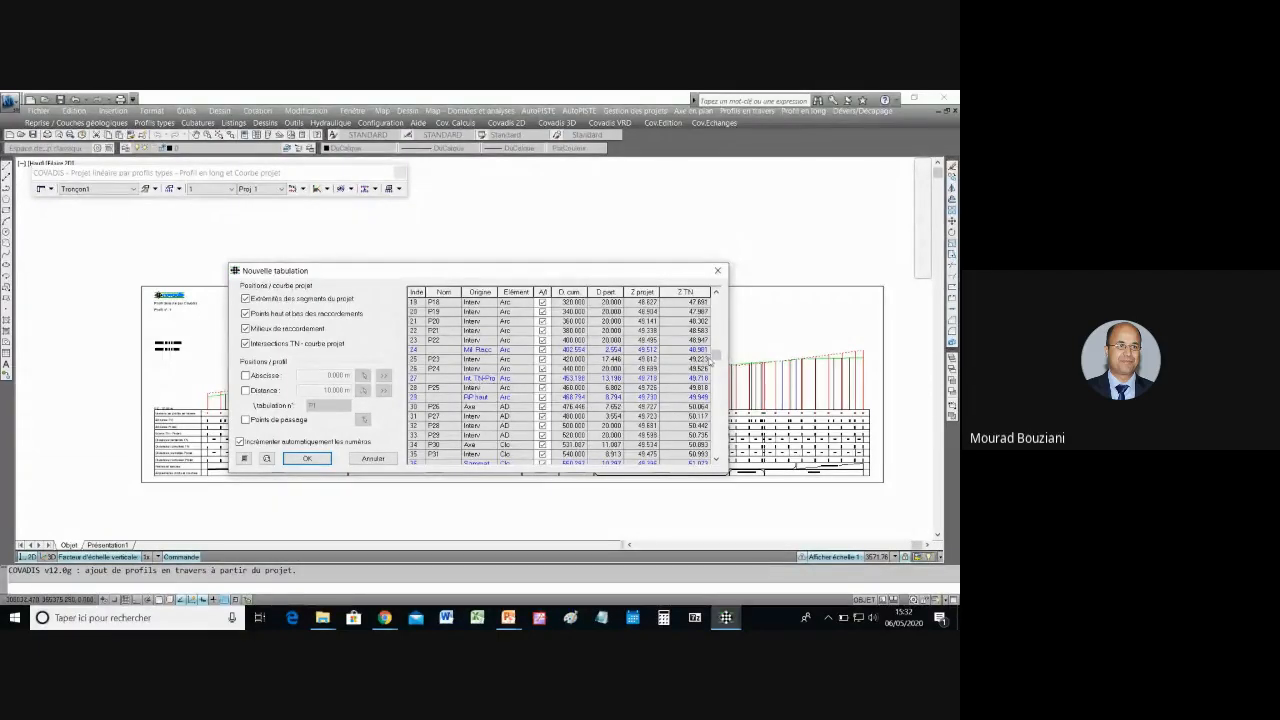
click(716, 461)
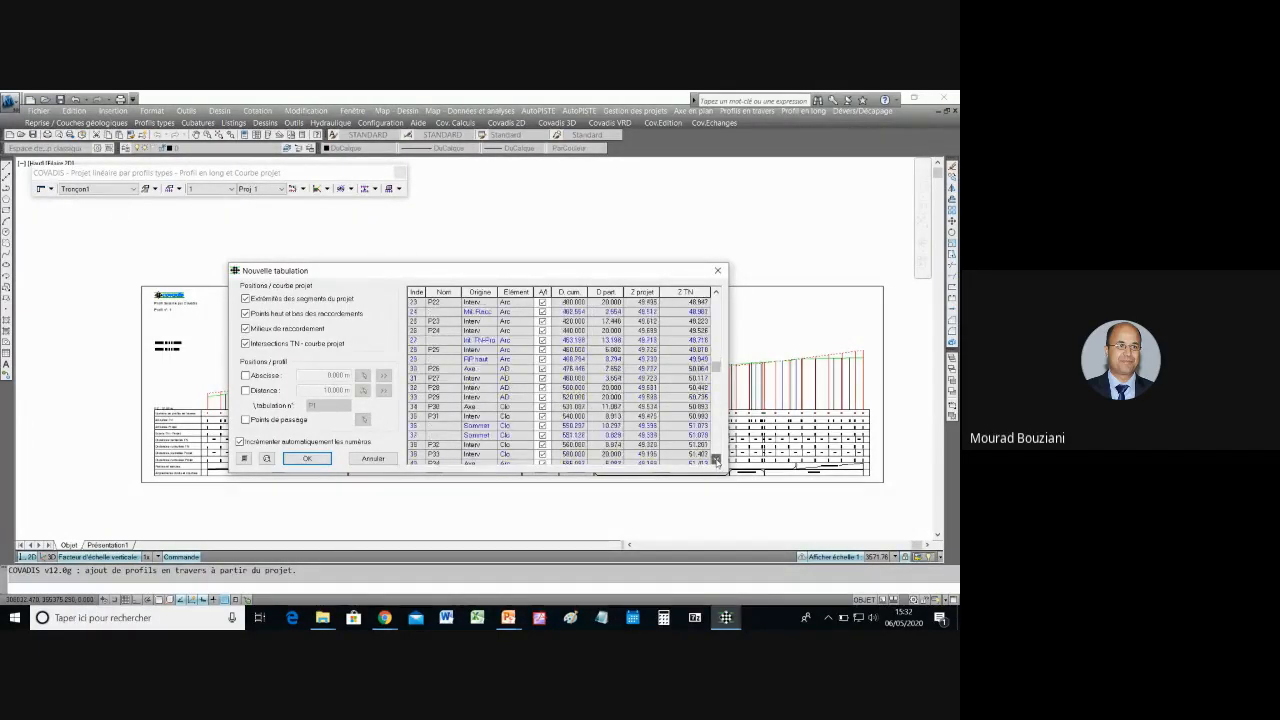
click(716, 461)
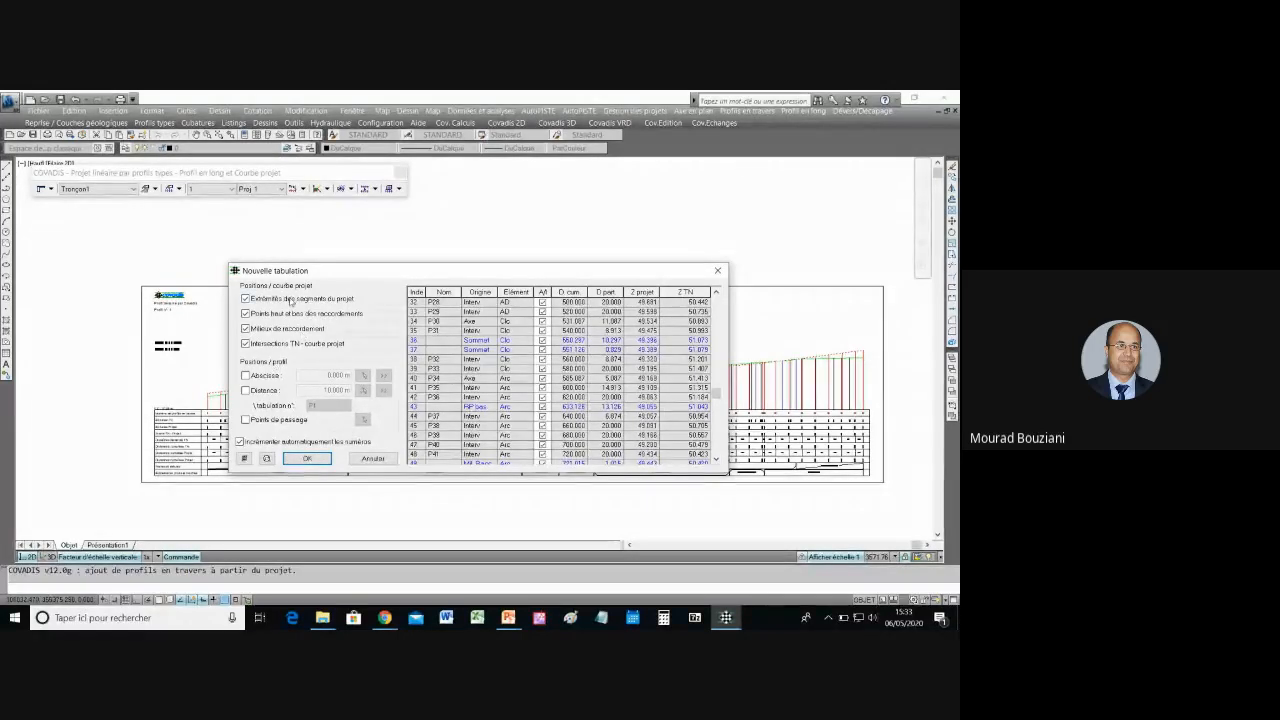
Step: Apply the new tabulations with automatic number incrementing and review their rows in the reopened tabulation list
click(298, 459)
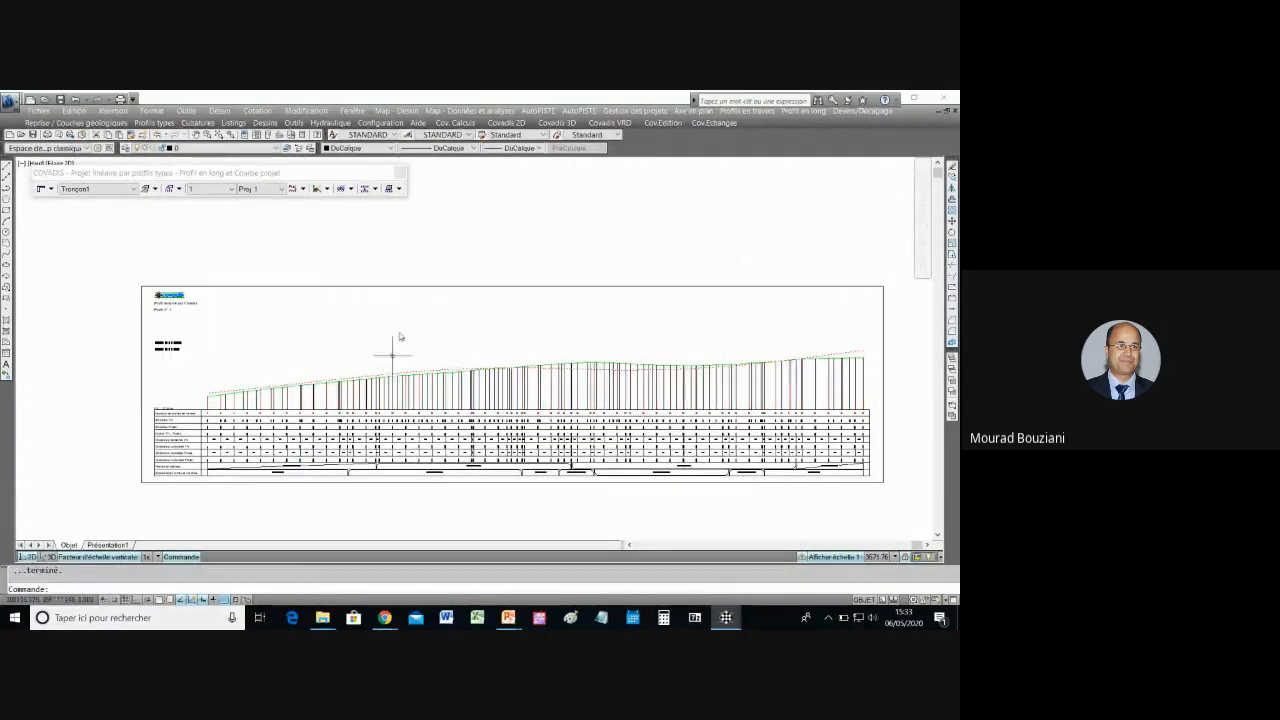
click(303, 189)
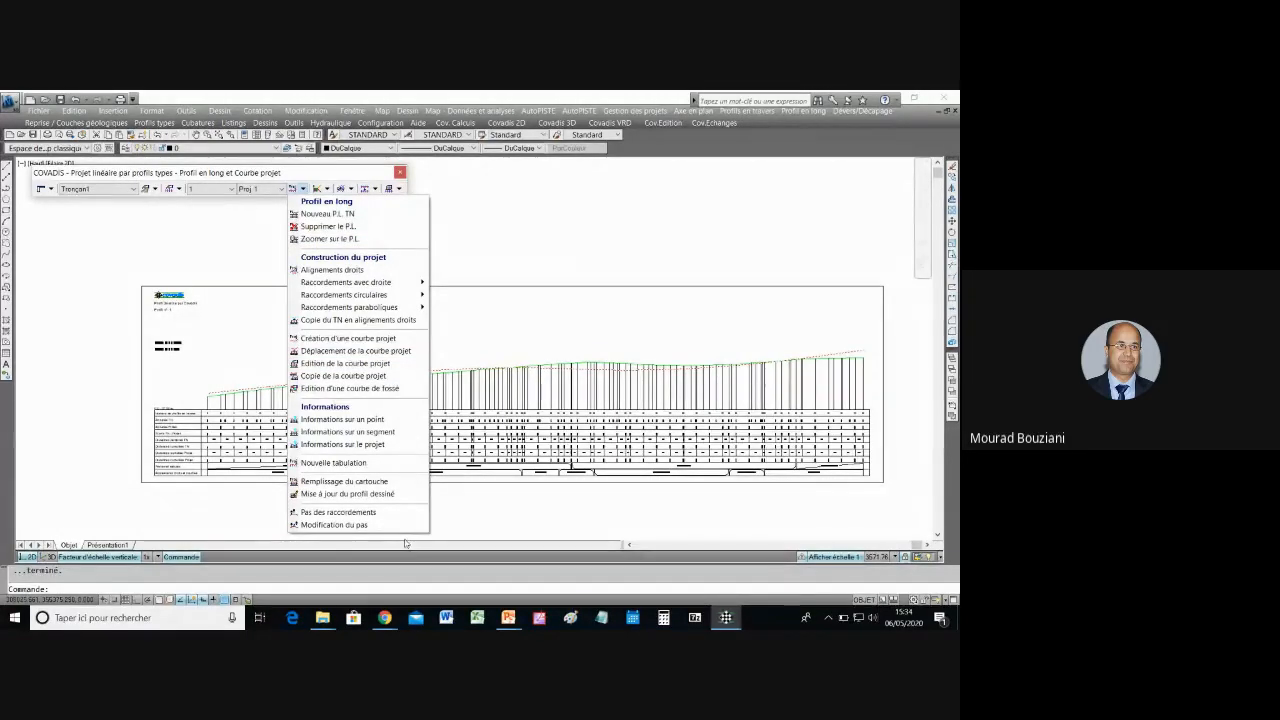
mouse_move(386, 618)
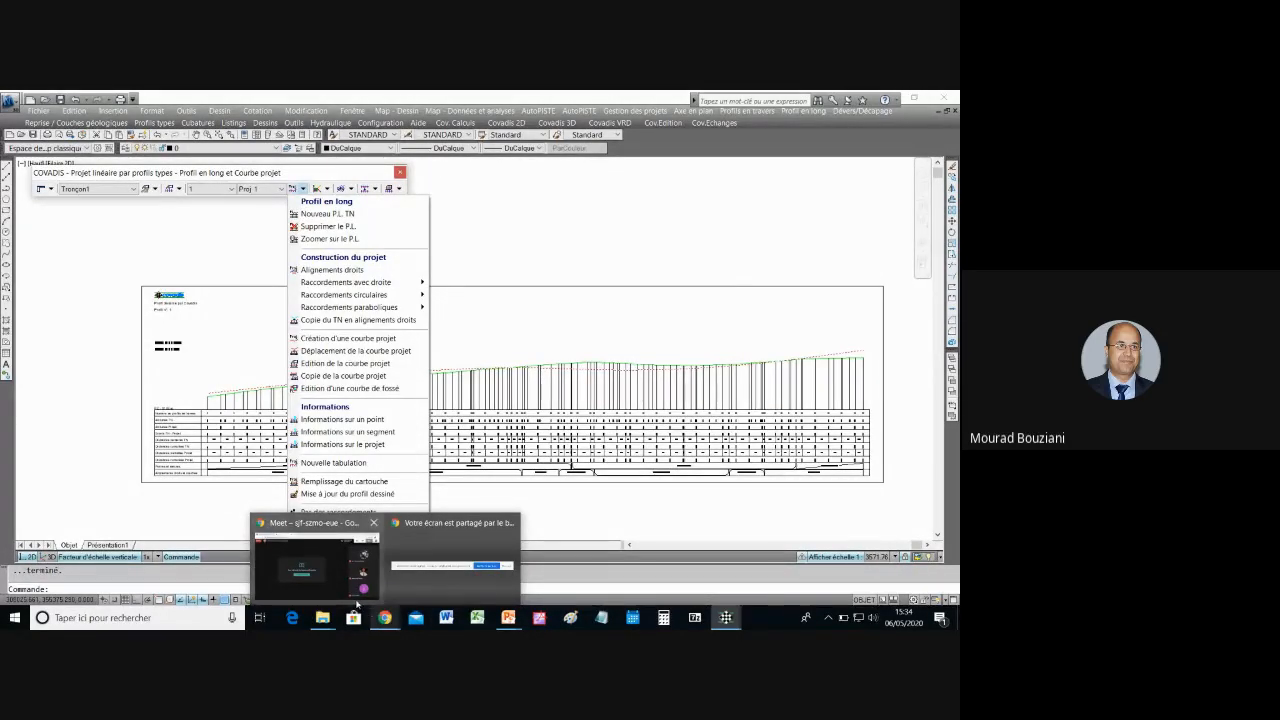
click(359, 466)
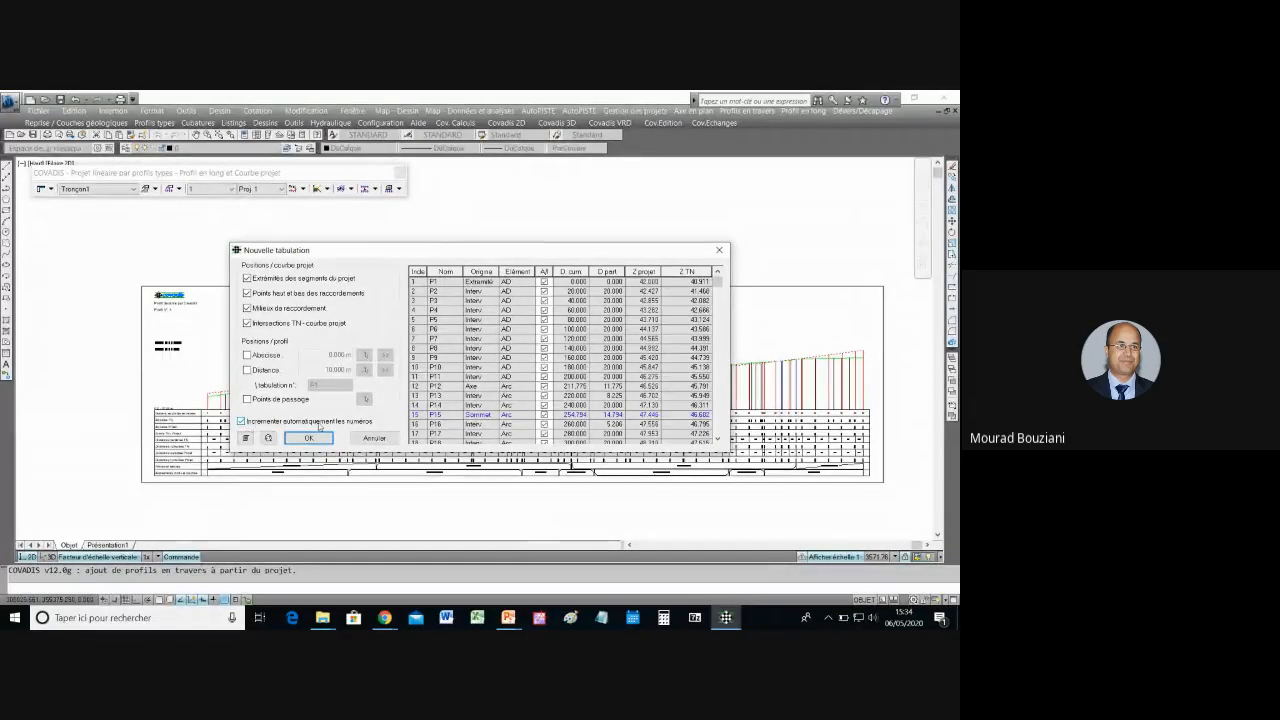
drag(718, 284, 722, 360)
drag(722, 358, 722, 436)
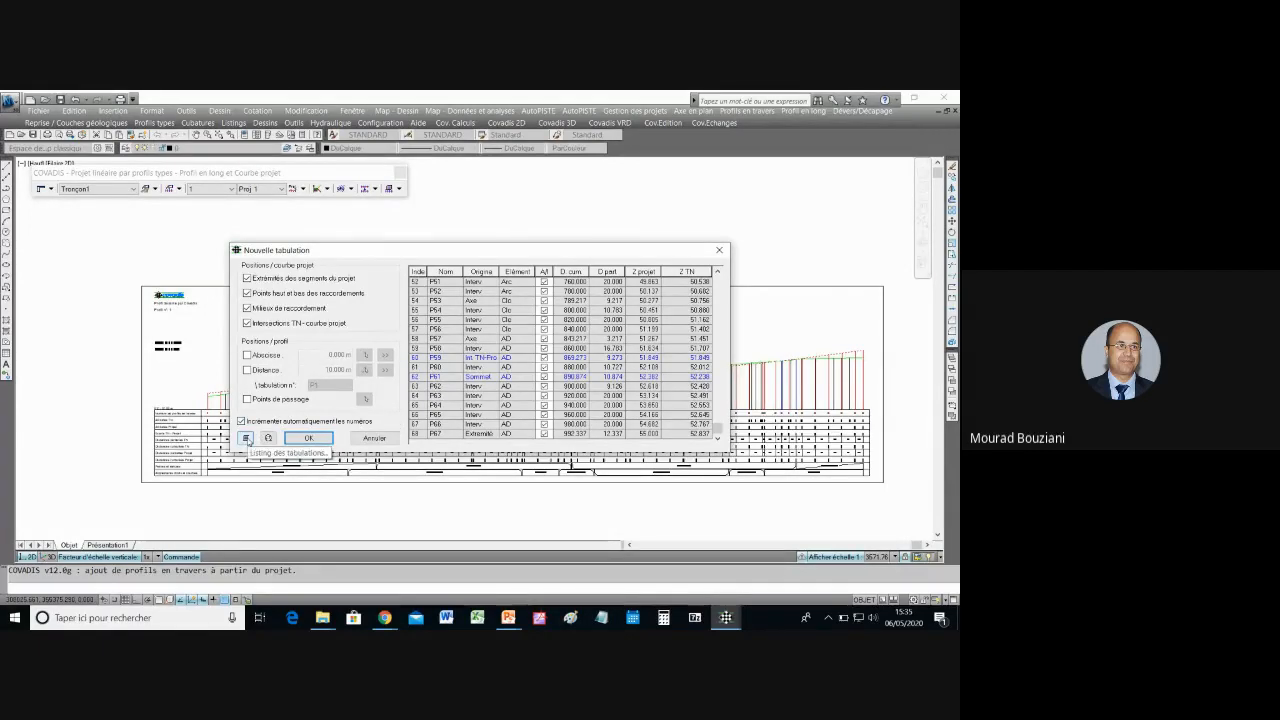
Step: Generate the listing of tabulations as a spreadsheet and review its rows down to the end of the table
click(247, 439)
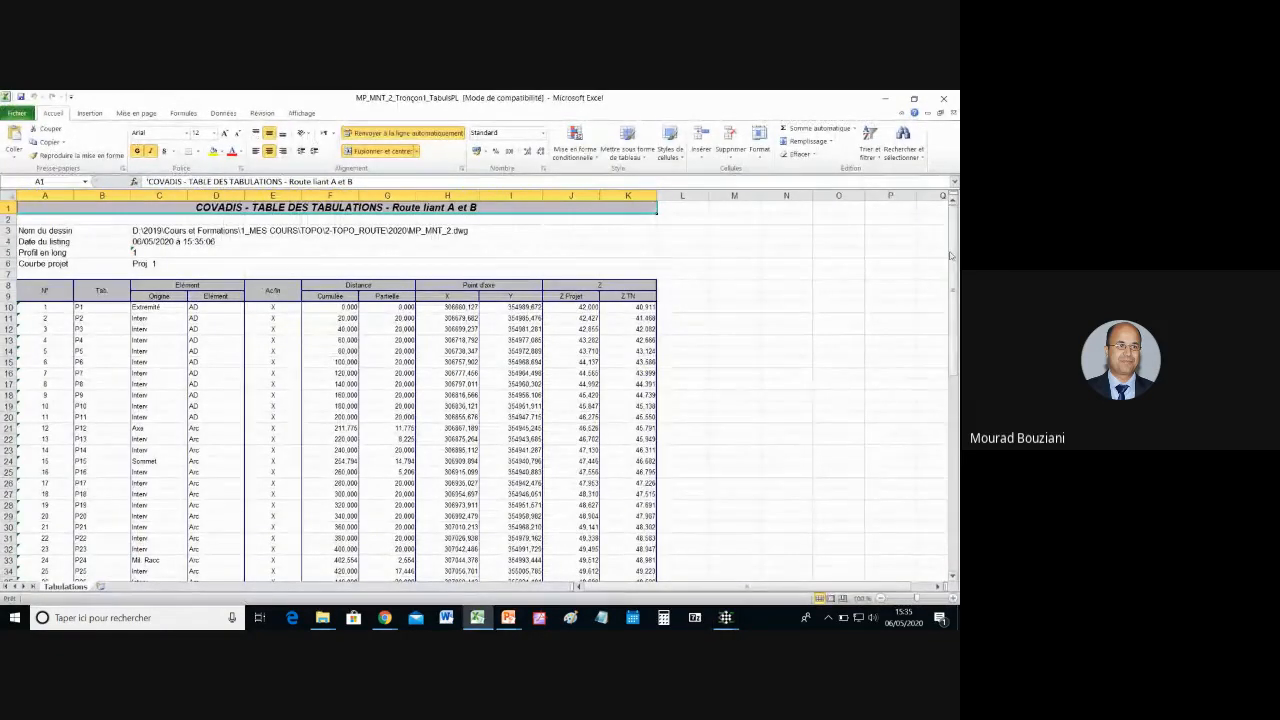
mouse_move(951, 255)
mouse_down()
mouse_move(946, 470)
mouse_move(951, 249)
mouse_up()
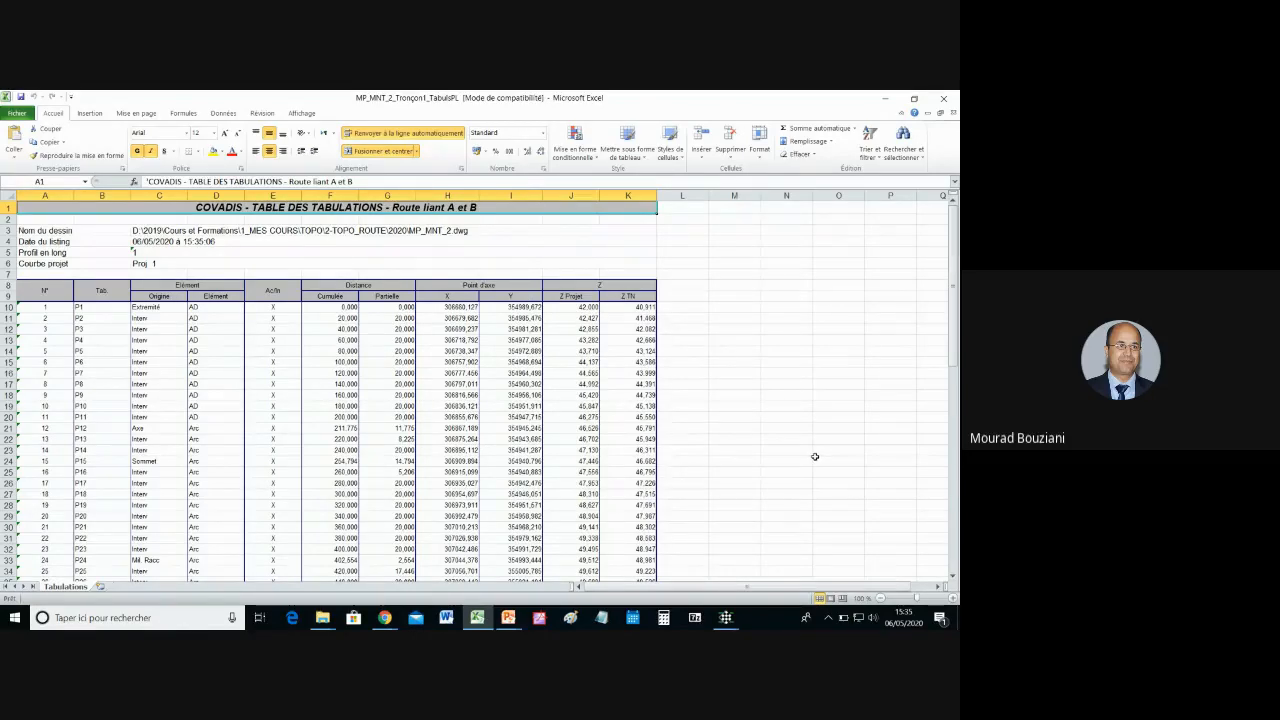
scroll(816, 456, down, 6)
scroll(818, 455, down, 5)
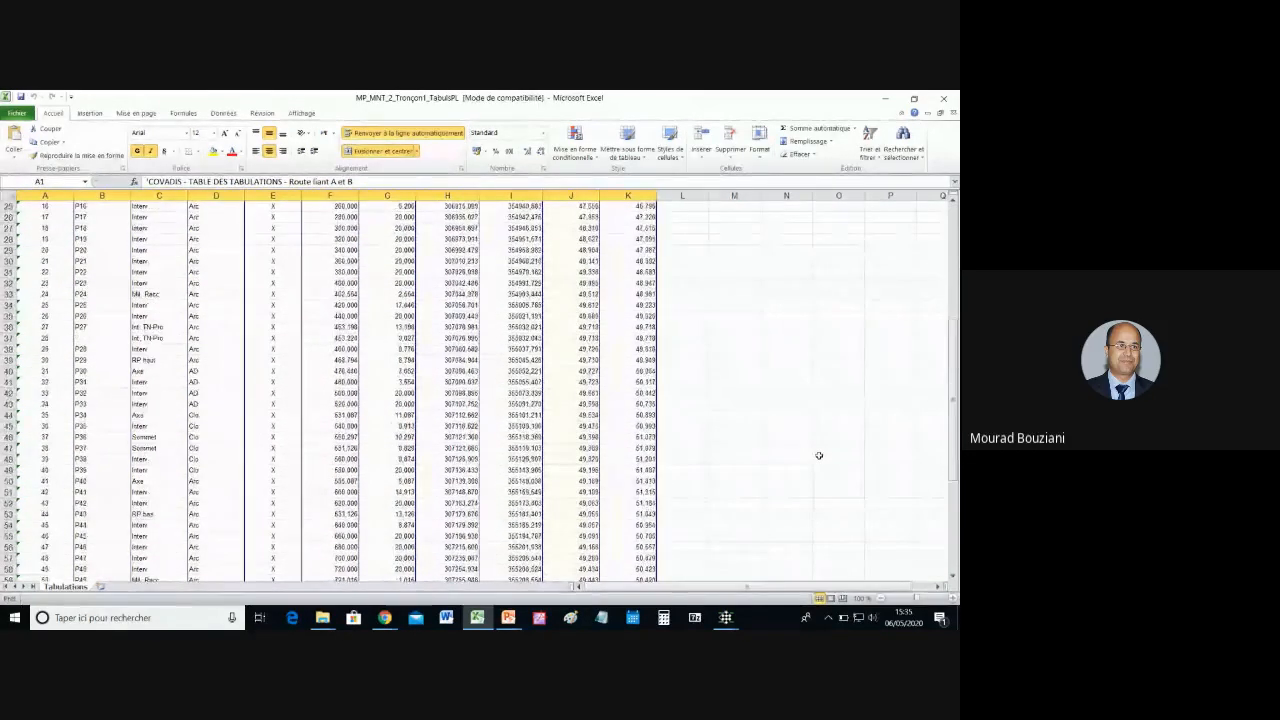
scroll(818, 455, down, 5)
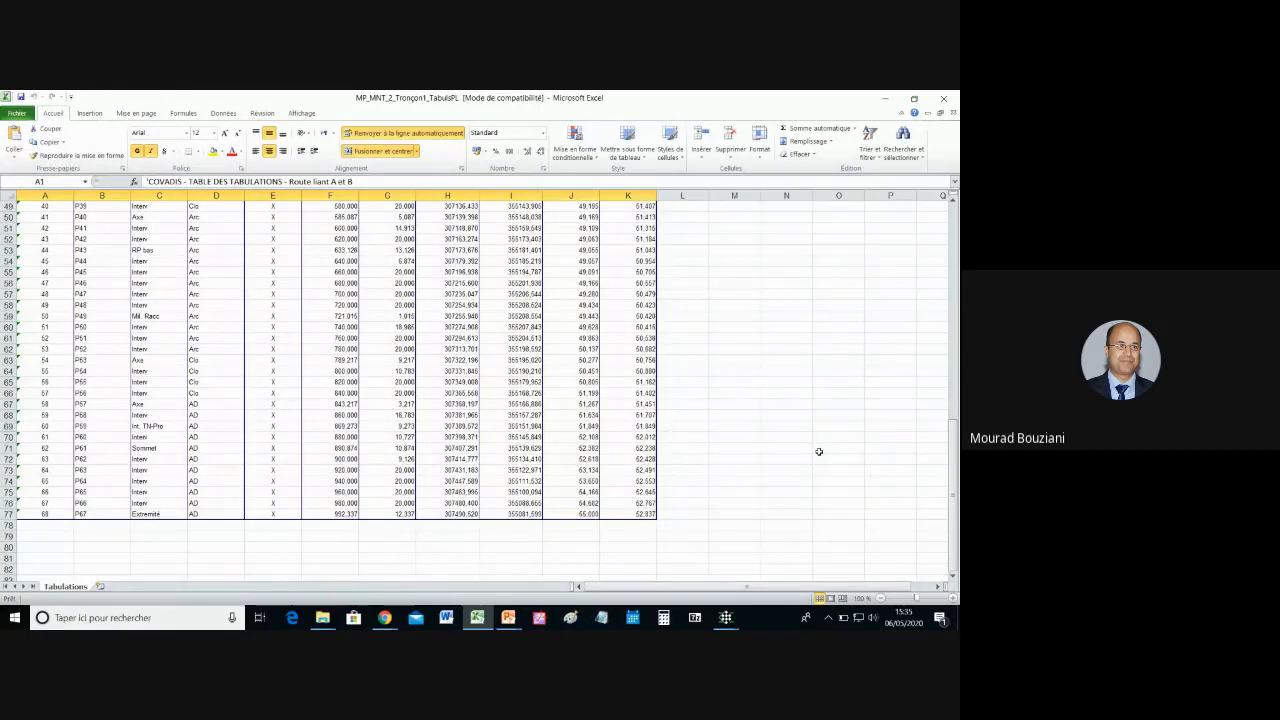
click(94, 513)
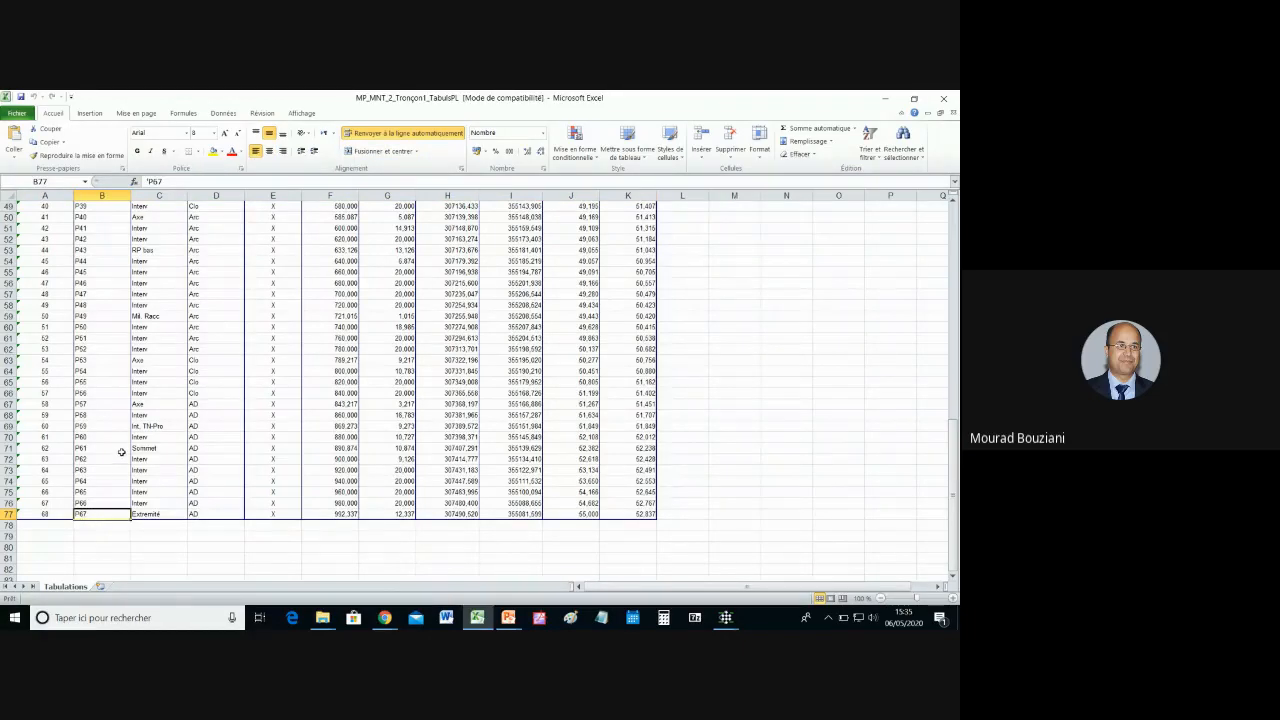
scroll(124, 458, up, 6)
scroll(126, 465, up, 4)
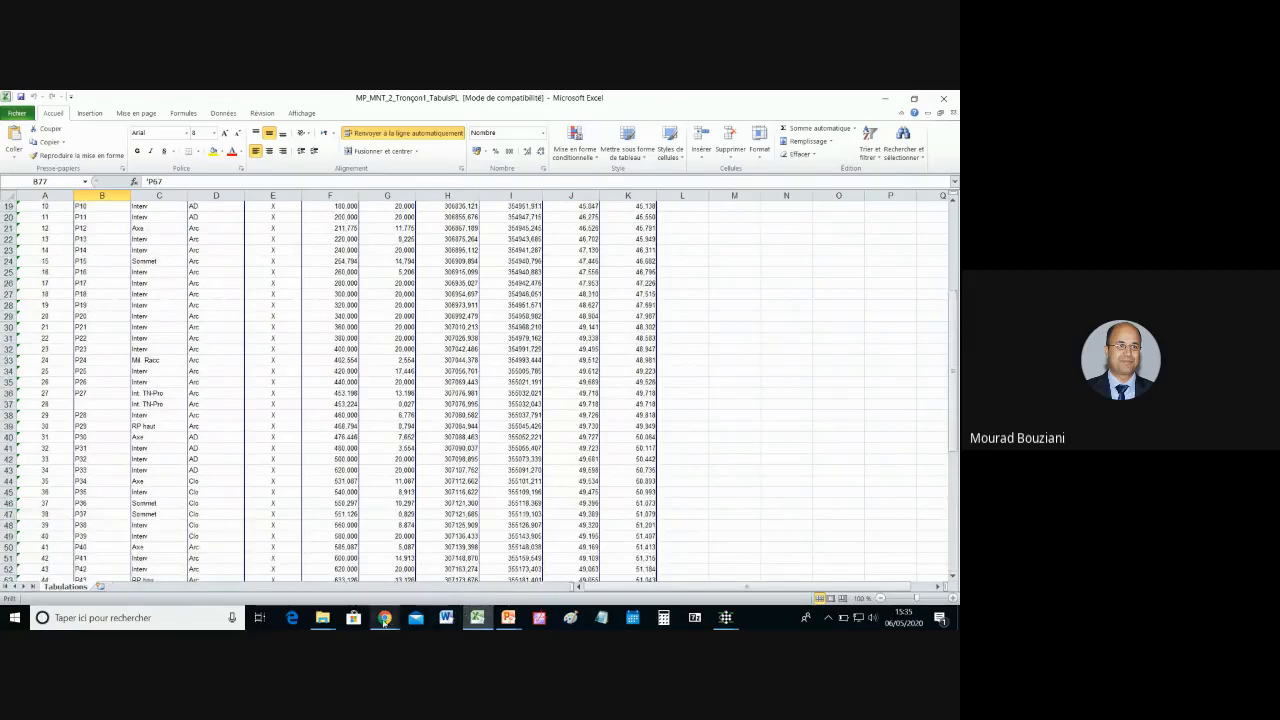
Step: Return to the MP_MNT_2.dwg drawing, close the new tabulation dialog and display the longitudinal profile commands
mouse_move(726, 617)
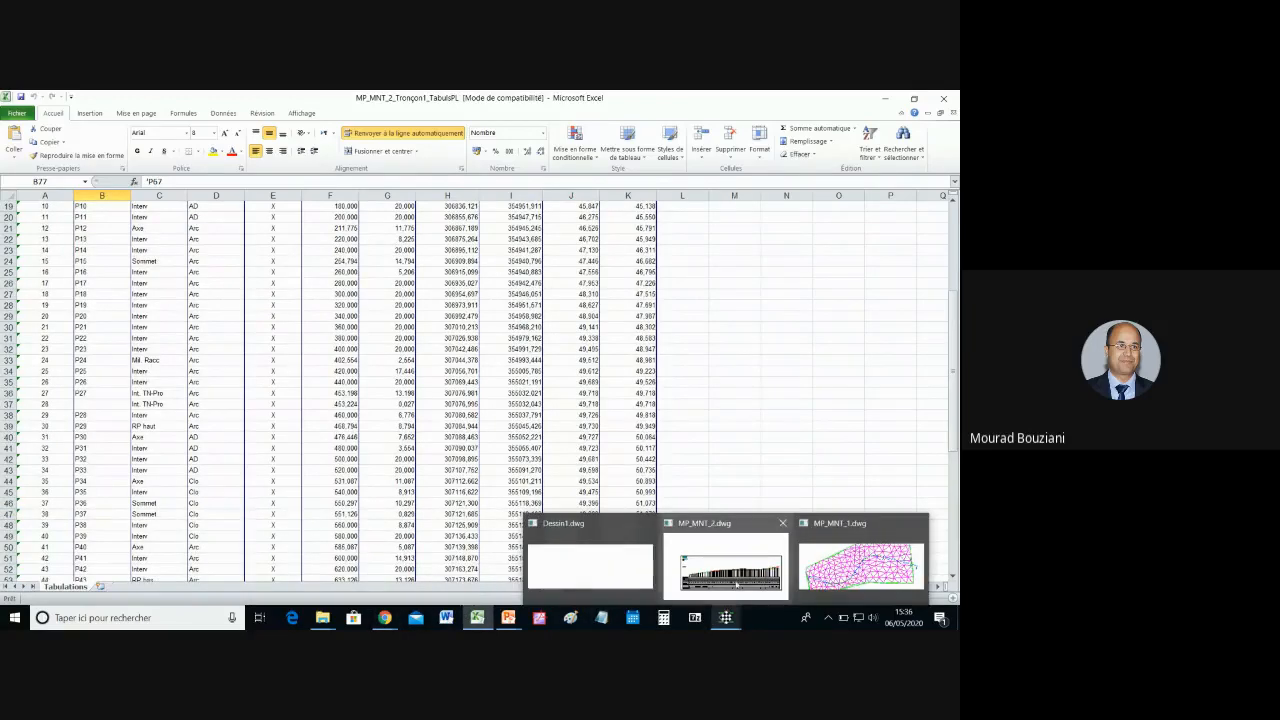
click(735, 583)
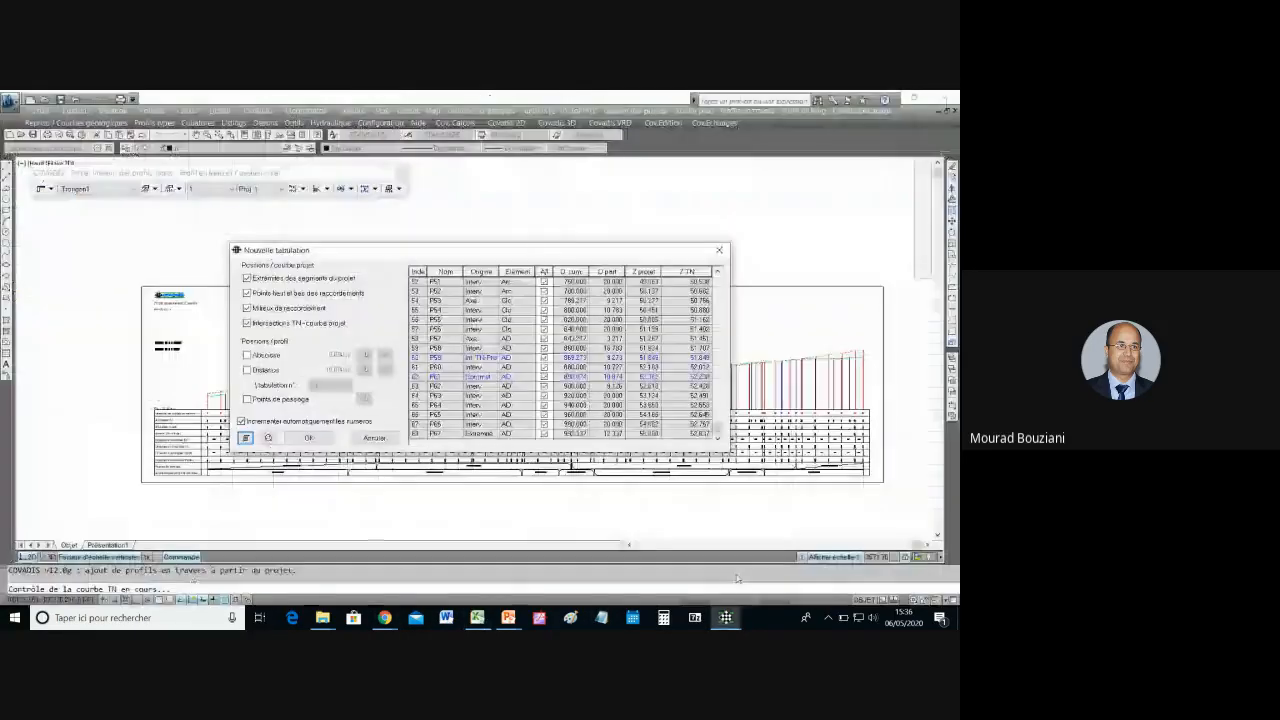
click(718, 249)
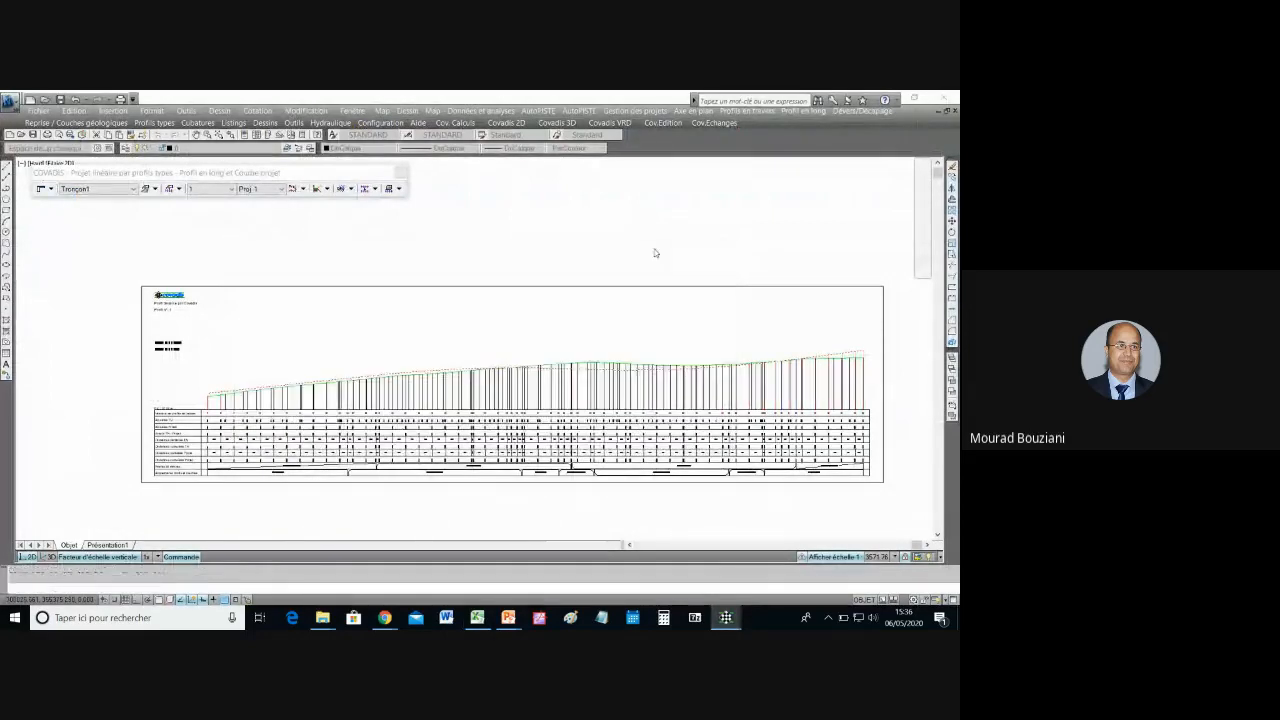
click(303, 189)
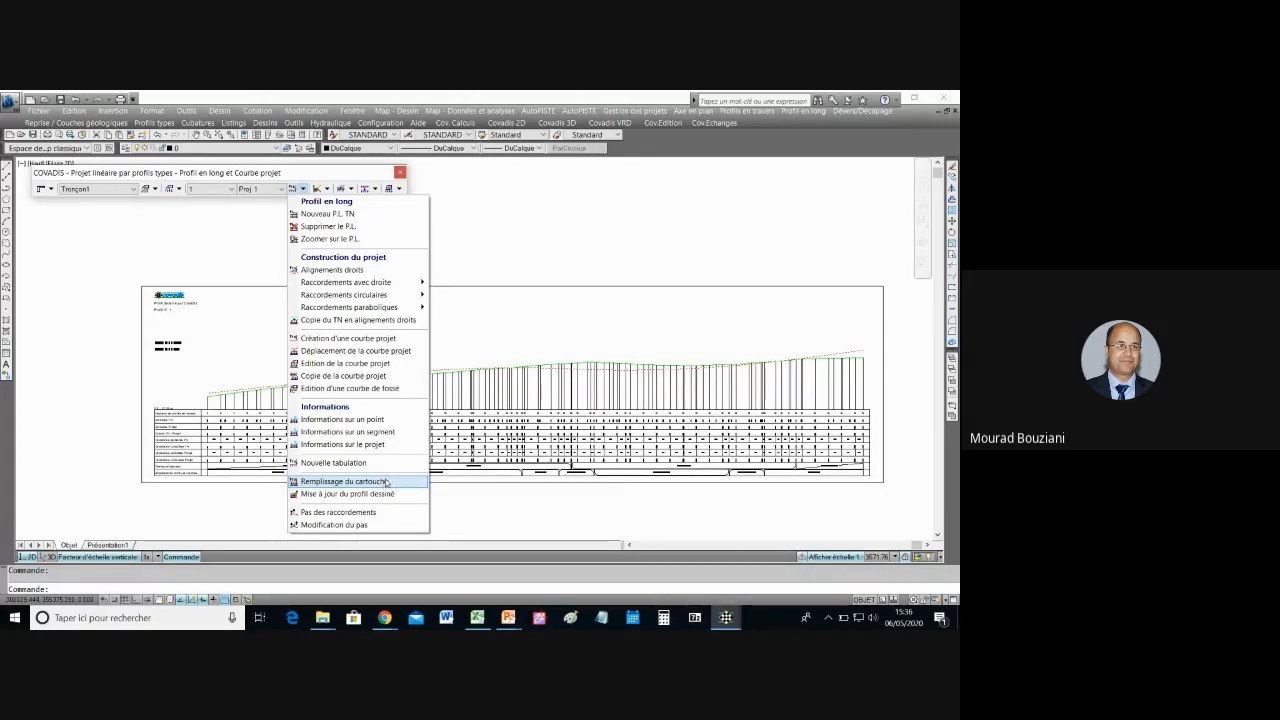
Step: Switch to the Google Meet session in Chrome, read the participants' chat messages and close the chat
click(386, 618)
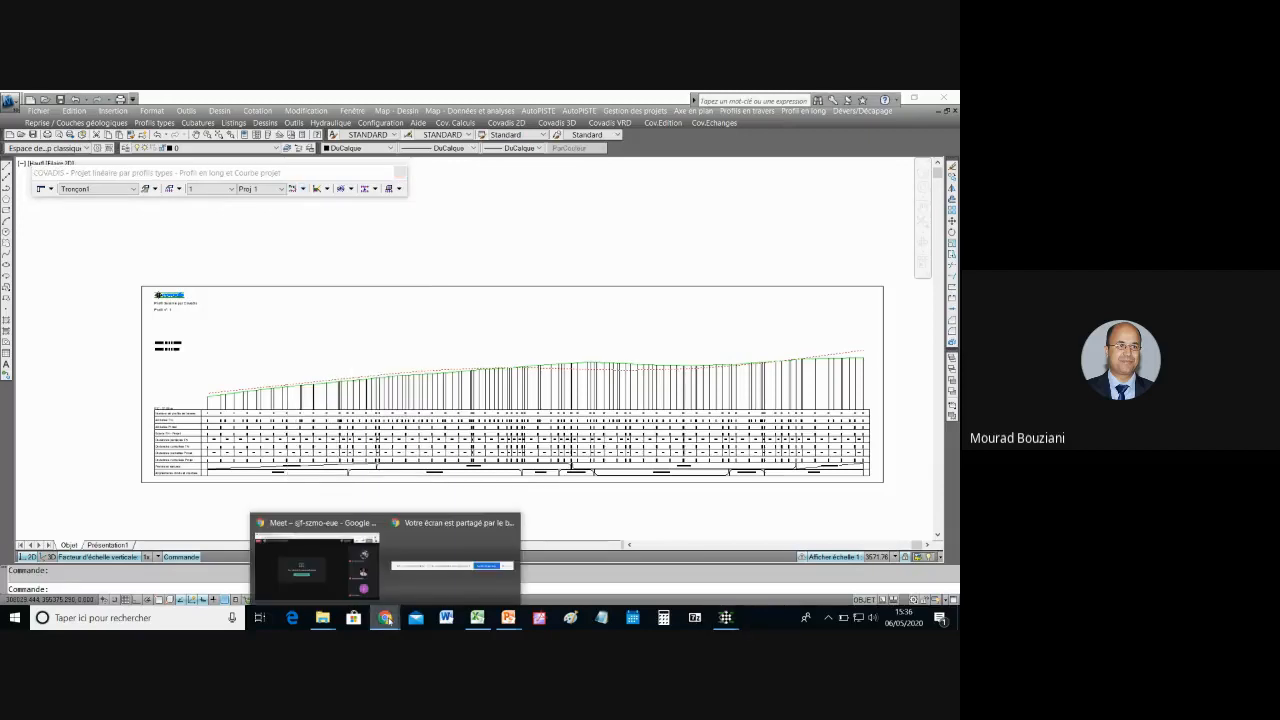
click(343, 592)
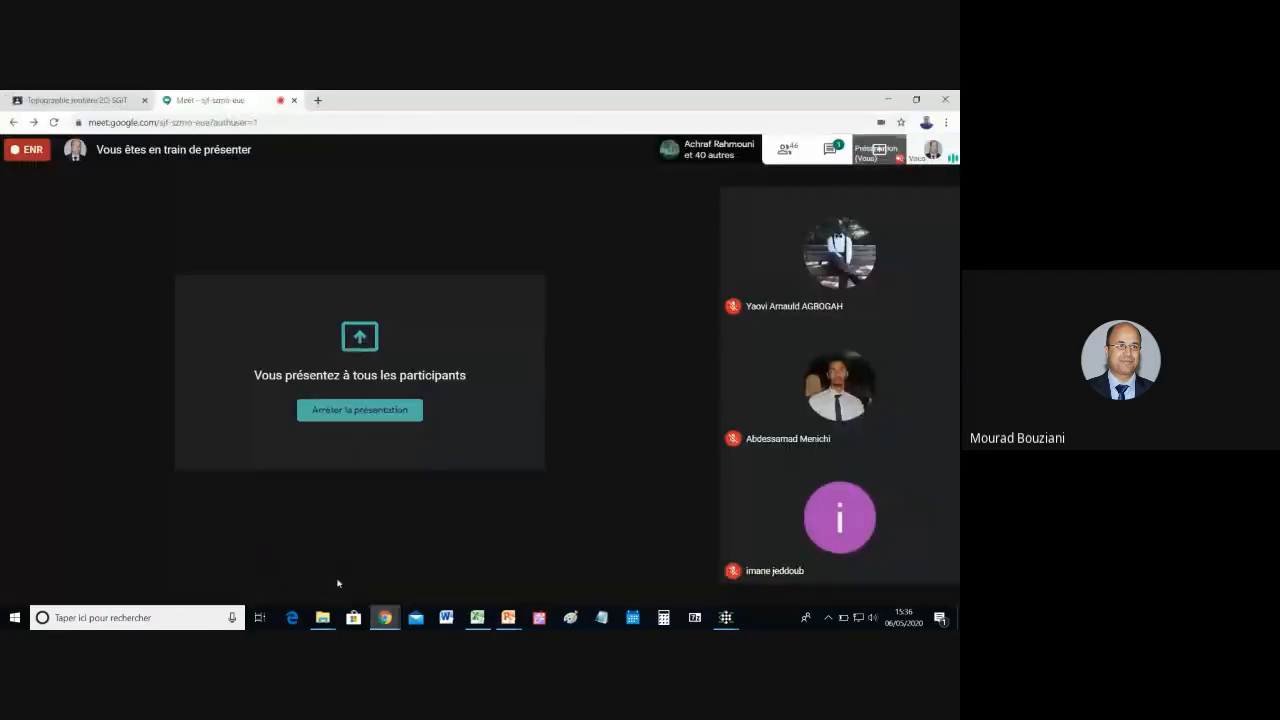
click(834, 150)
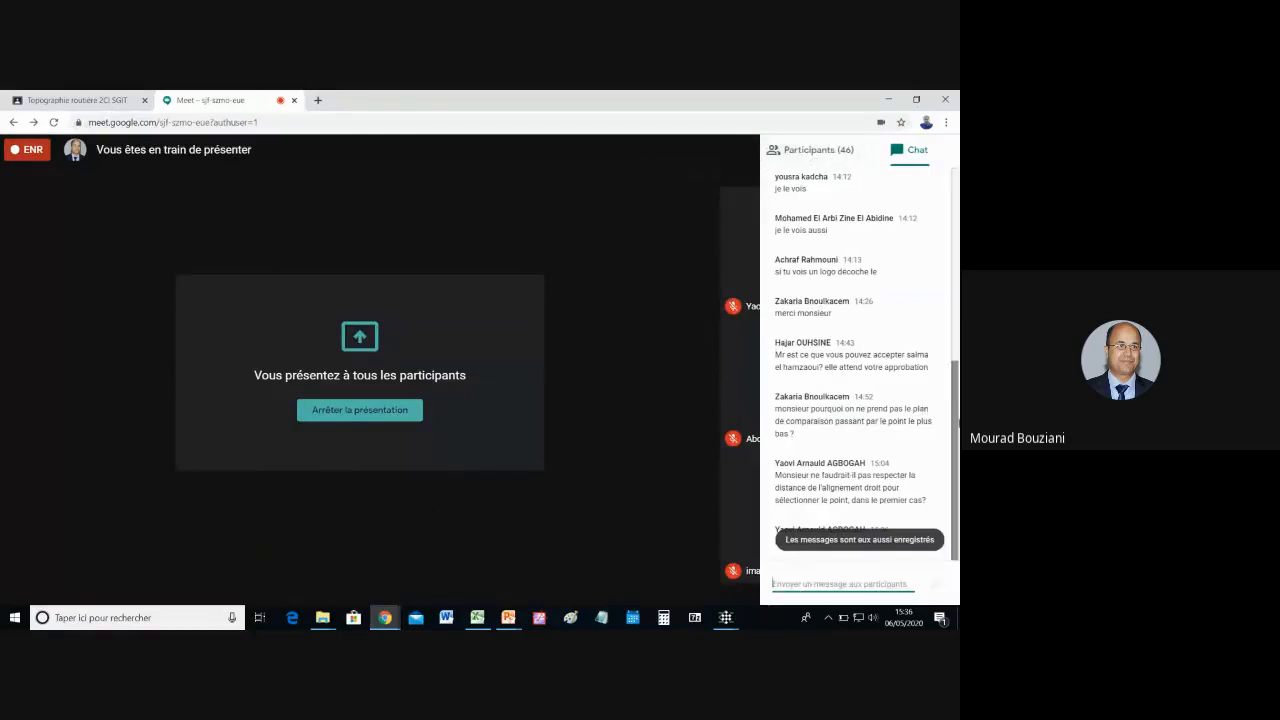
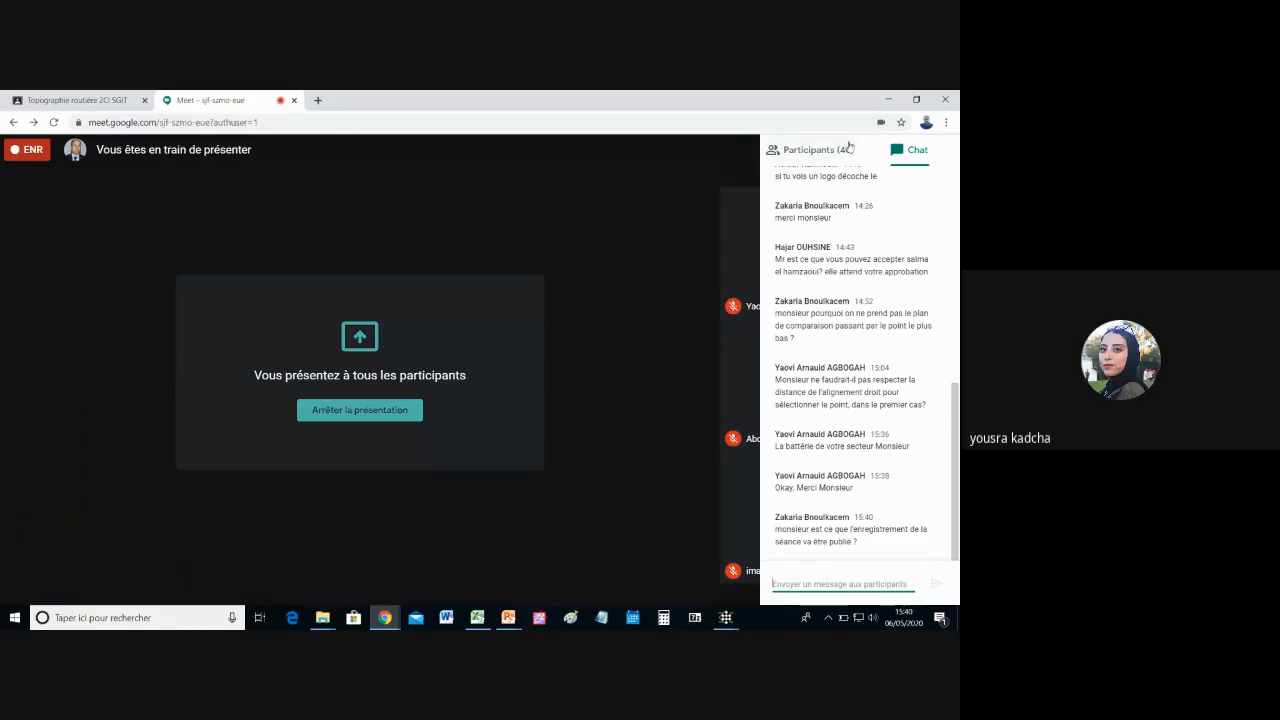
click(652, 451)
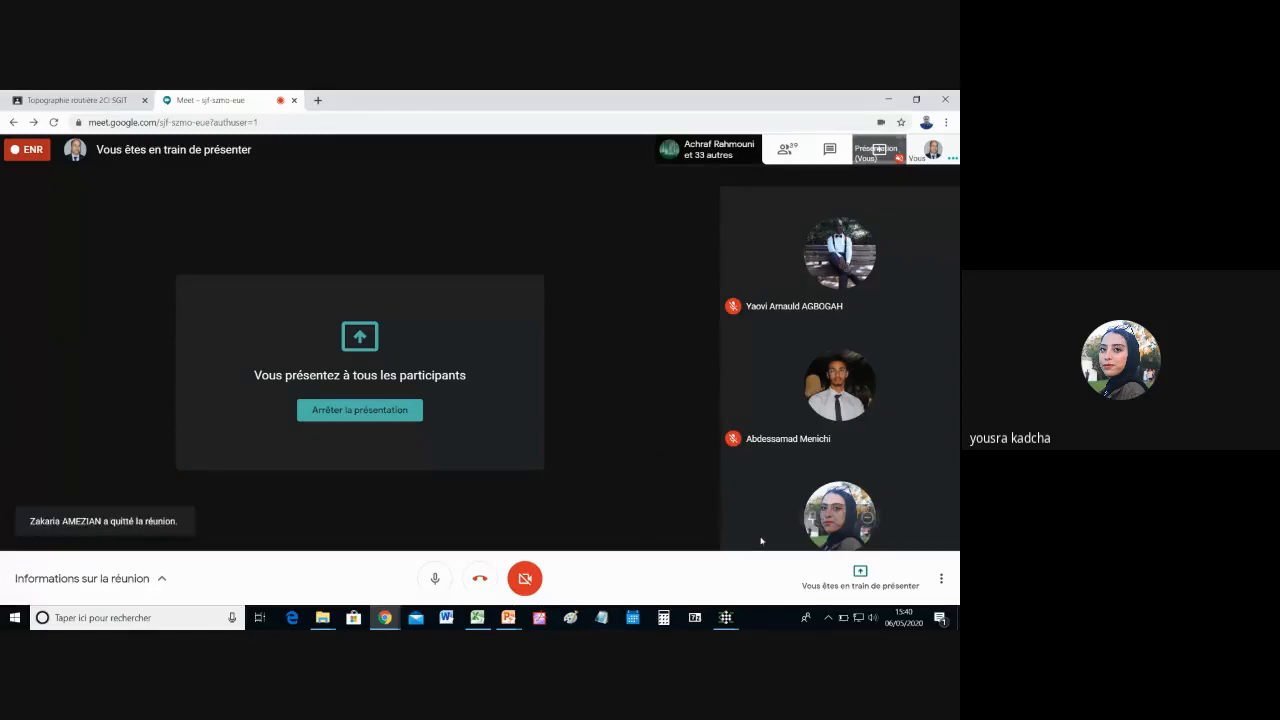
Step: Request to stop recording the meeting
click(940, 580)
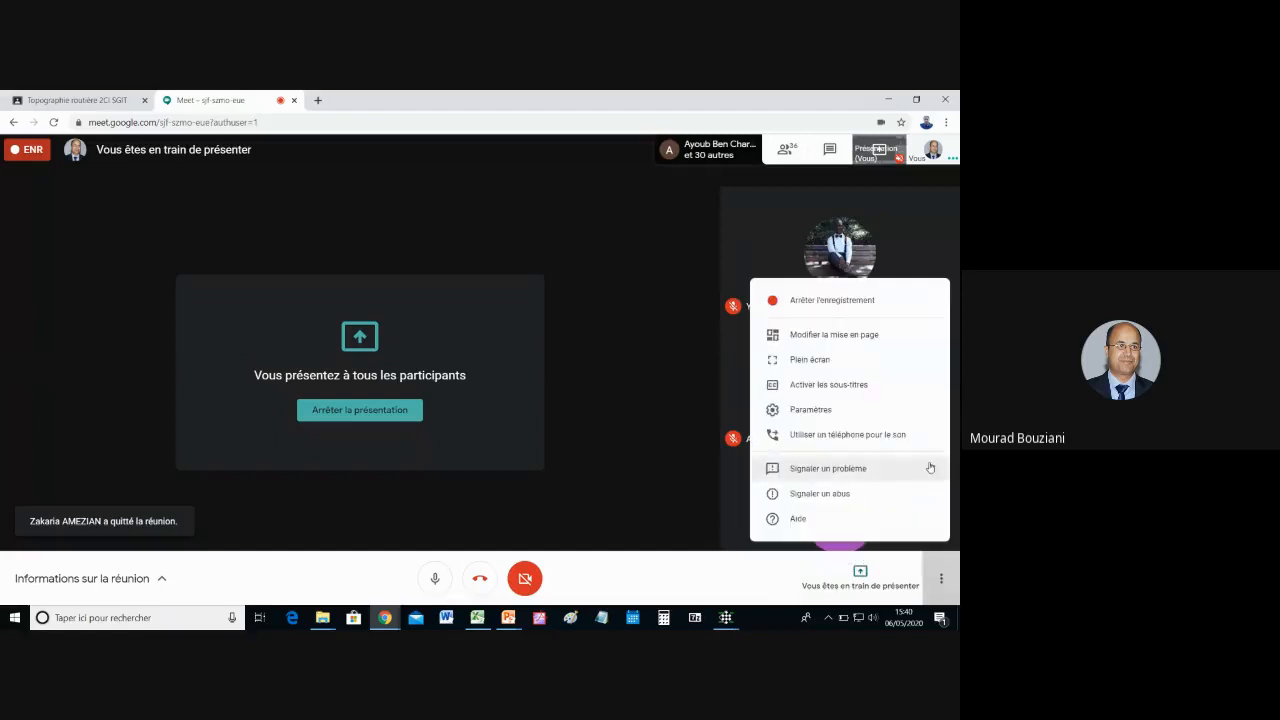
click(868, 299)
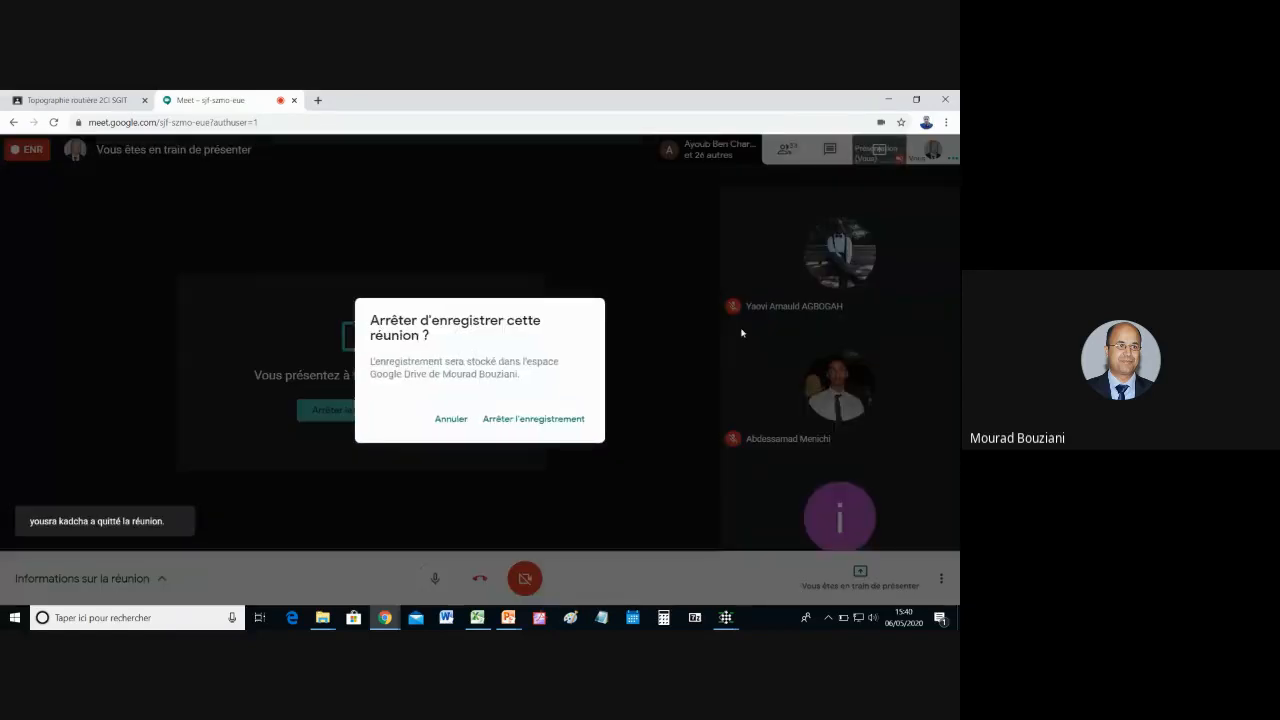